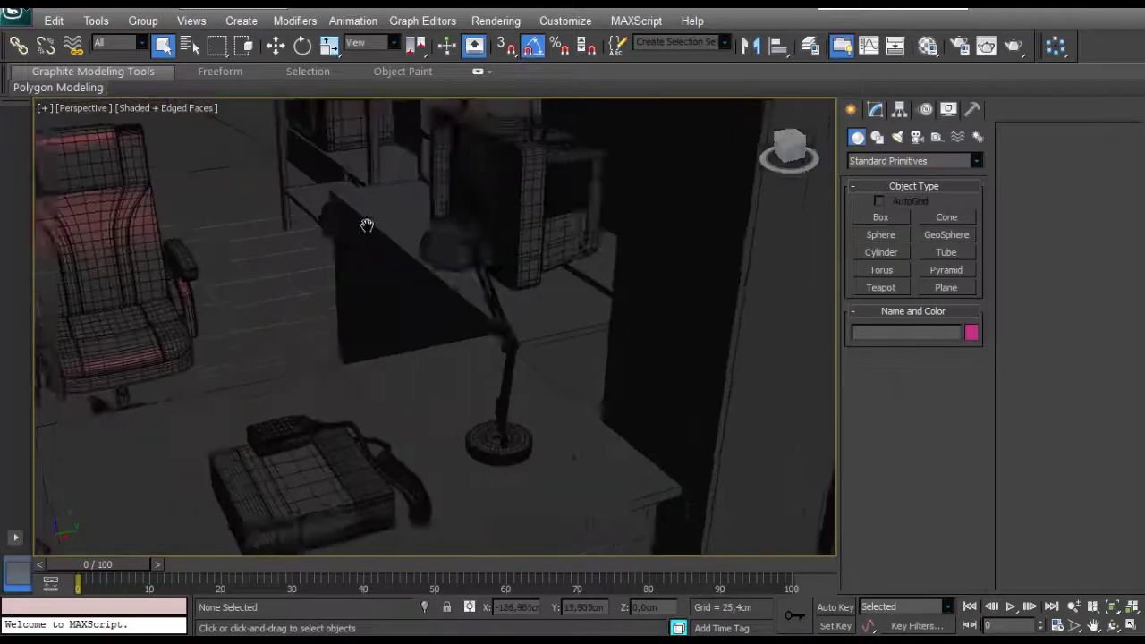
pyautogui.moveTo(368, 227); pyautogui.dragTo(309, 243, button='middle')
pyautogui.scroll(3, 339, 241)
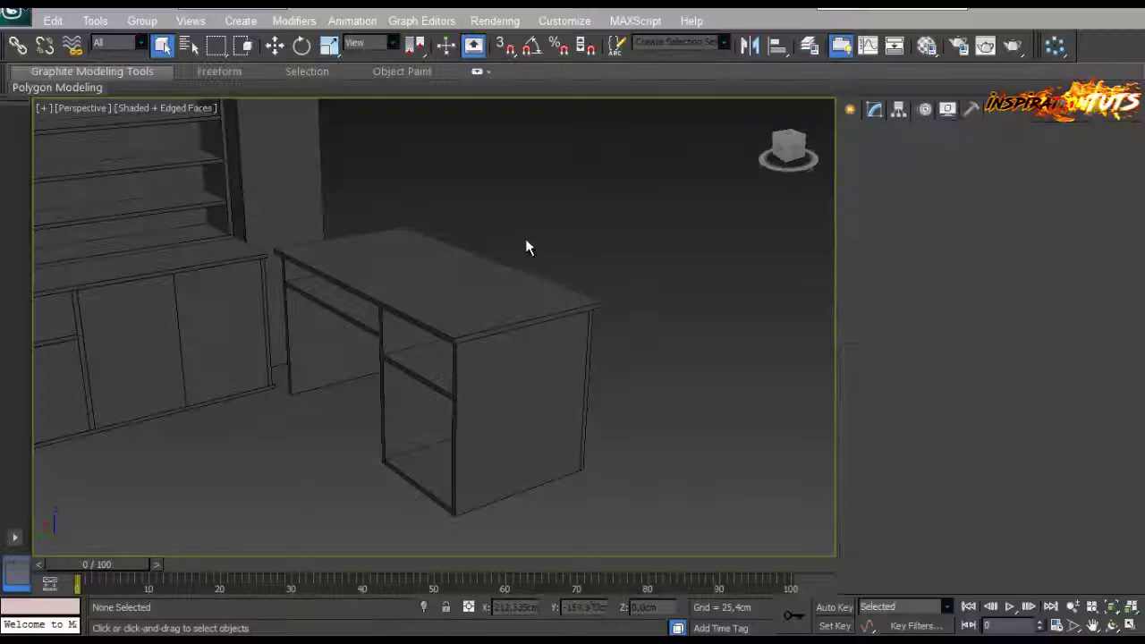
# Create a cylinder about 4.92 cm in radius and 1.94 cm high on the desk's top surface using AutoGrid.
pyautogui.scroll(5, 527, 245)
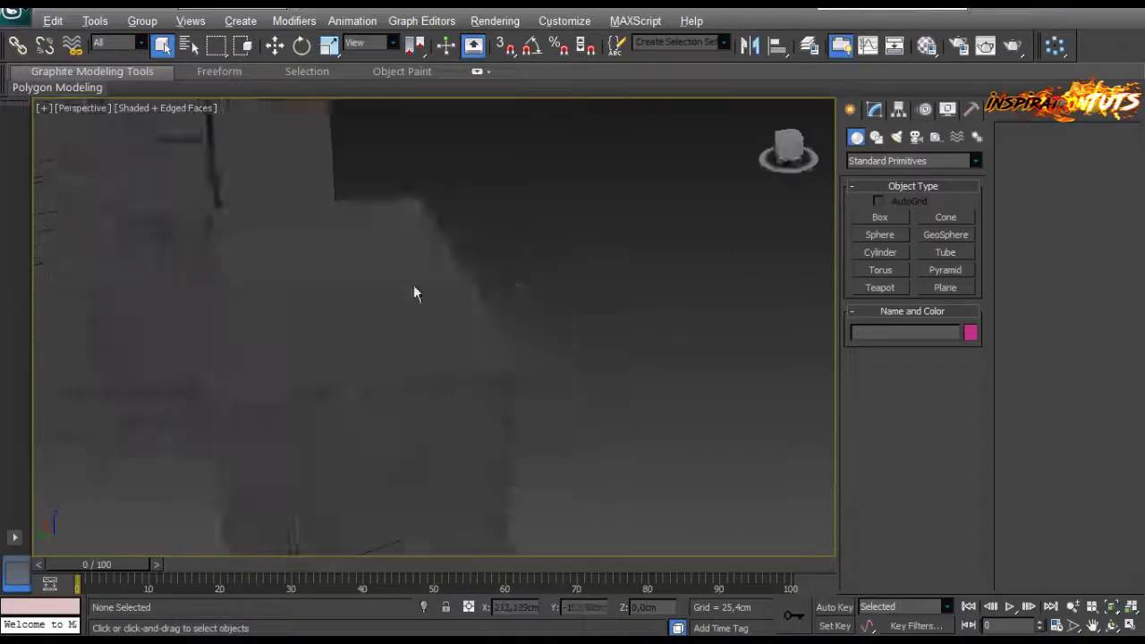
pyautogui.moveTo(414, 291); pyautogui.dragTo(420, 320, button='middle')
pyautogui.scroll(-5, 420, 320)
pyautogui.scroll(2, 534, 307)
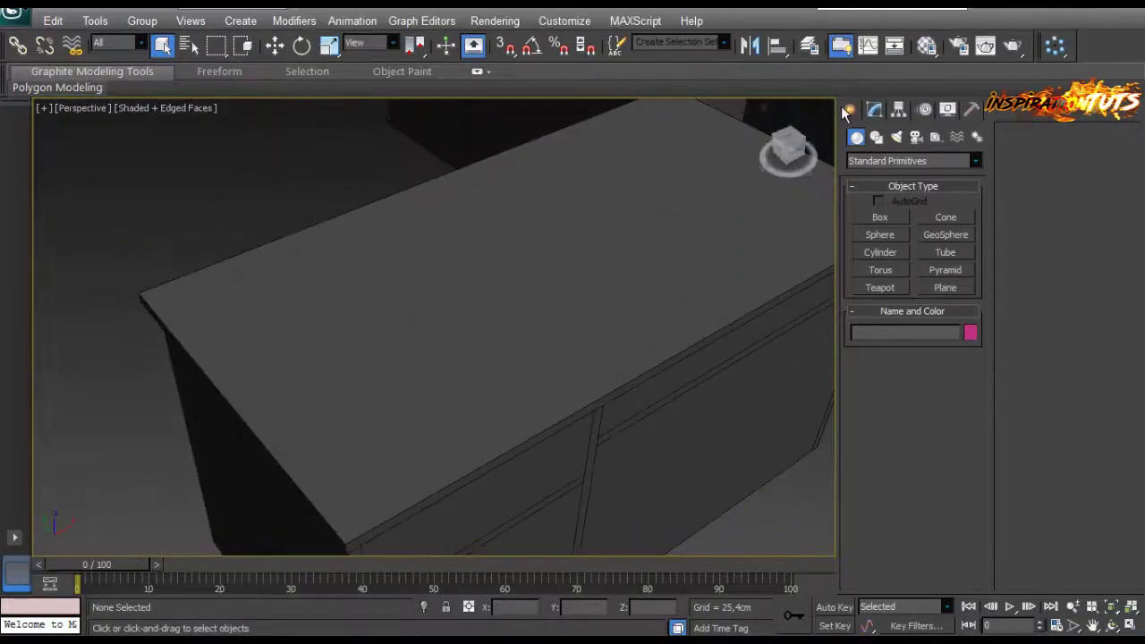
pyautogui.click(880, 253)
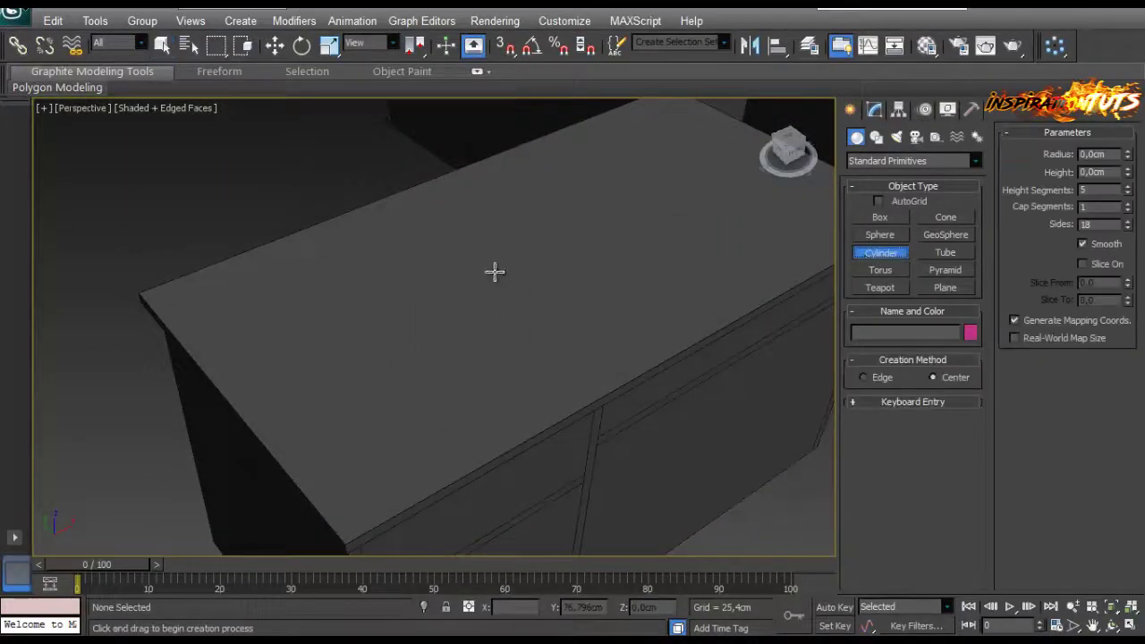
pyautogui.scroll(3, 506, 282)
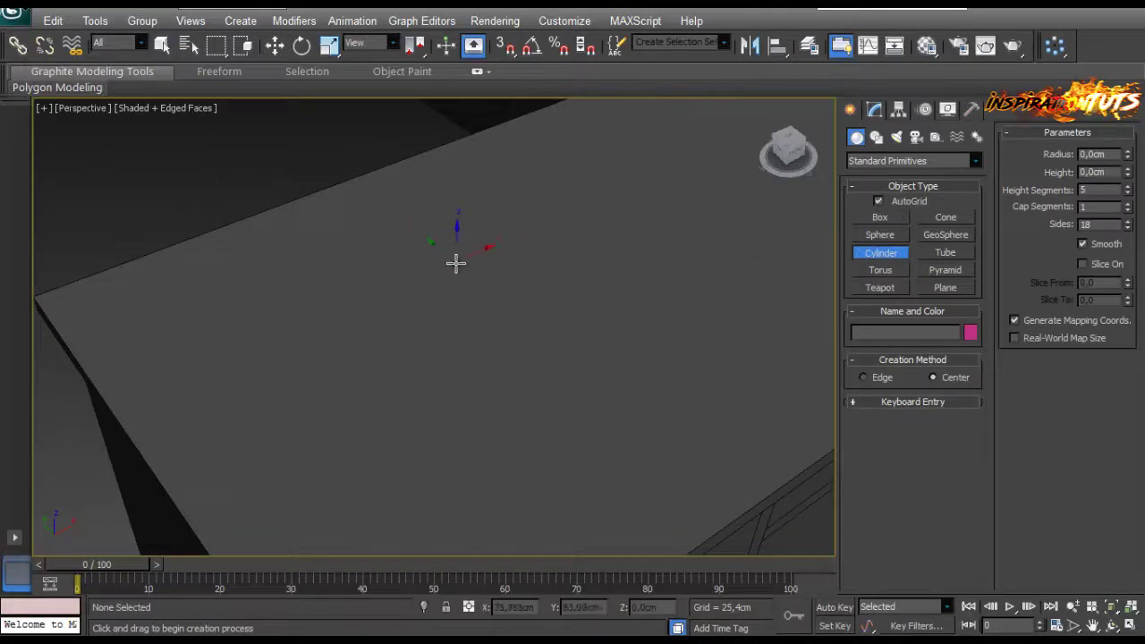
pyautogui.moveTo(455, 262); pyautogui.dragTo(514, 259)
pyautogui.click(458, 267)
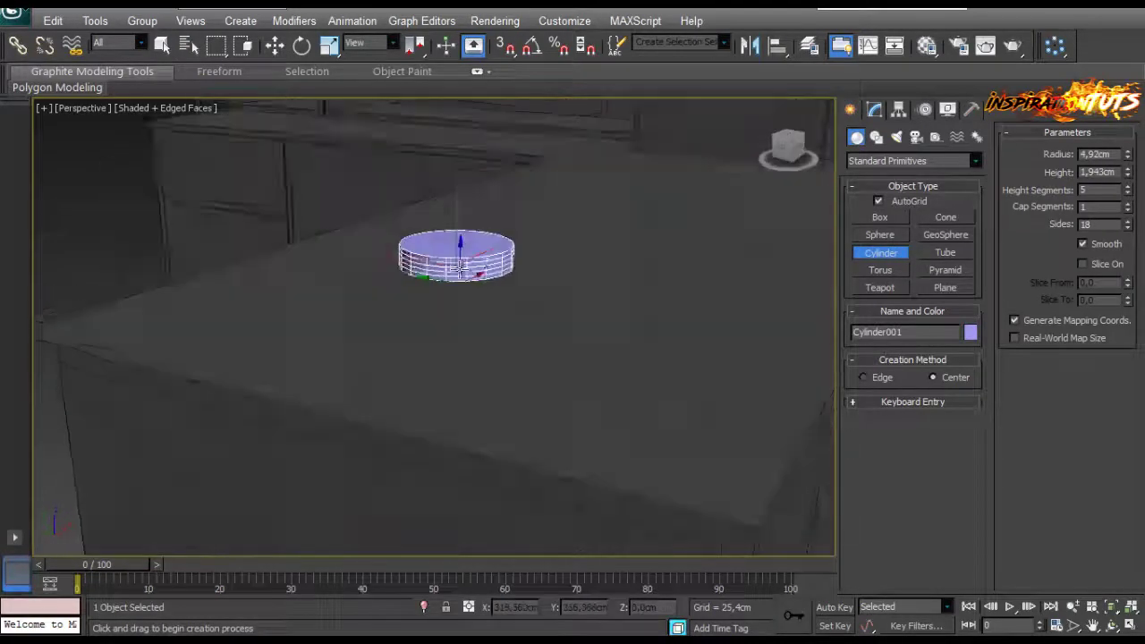
# Reduce the cylinder's height segments to 1 and convert it to an editable poly.
pyautogui.click(274, 45)
pyautogui.scroll(4, 447, 165)
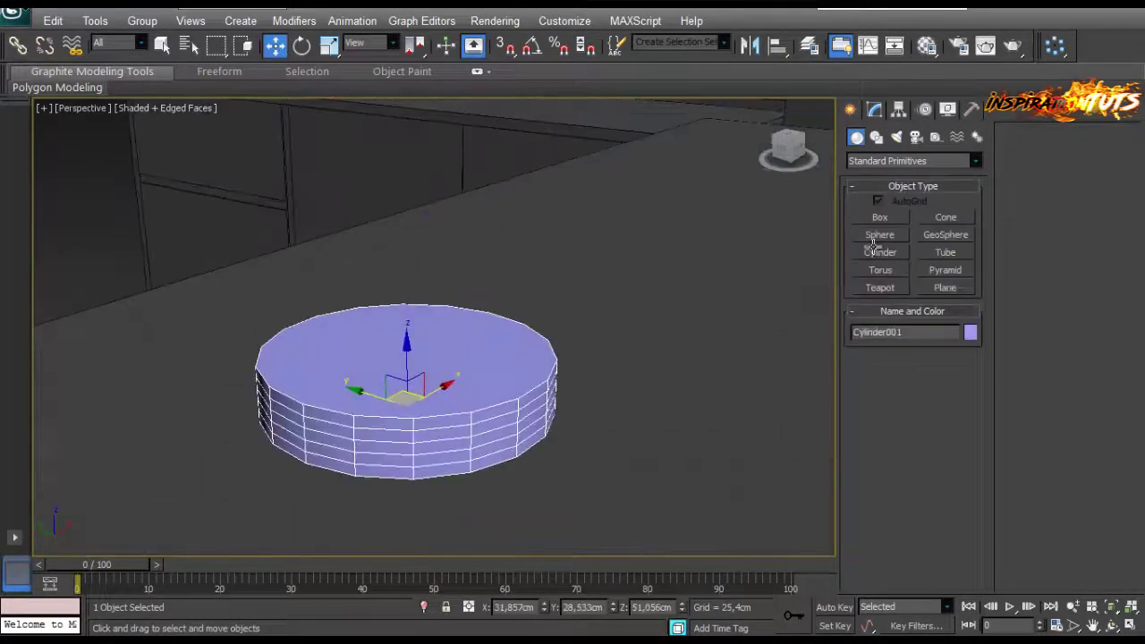
pyautogui.click(875, 109)
pyautogui.rightClick(972, 489)
pyautogui.keyDown('alt'); pyautogui.moveTo(449, 342); pyautogui.dragTo(397, 338, button='middle'); pyautogui.keyUp('alt')
pyautogui.scroll(3, 397, 338)
pyautogui.rightClick(458, 330)
pyautogui.moveTo(486, 477)
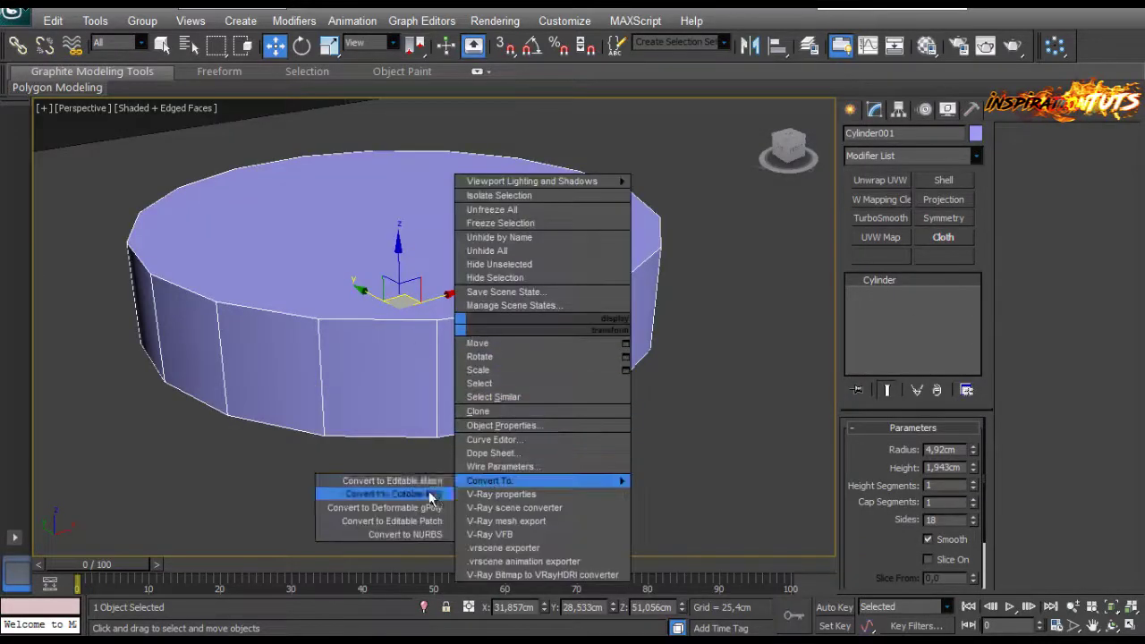
pyautogui.click(421, 493)
# Select the ring of vertical side edges on the cylinder and connect them with two horizontal edge loops.
pyautogui.click(891, 447)
pyautogui.click(435, 377)
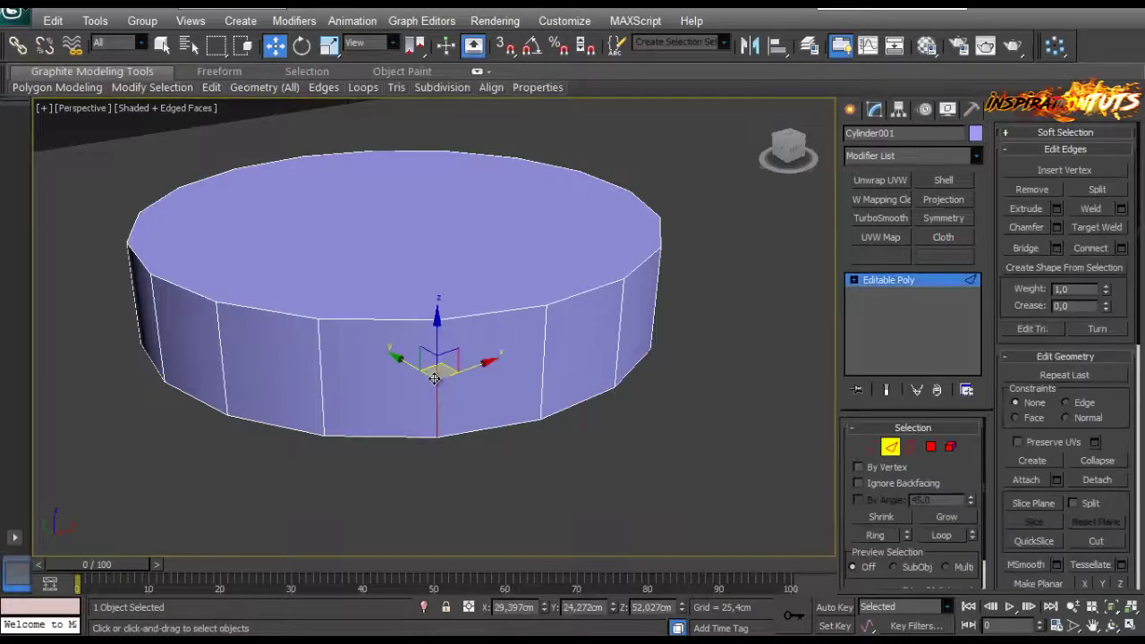
pyautogui.hotkey('alt', 'r')
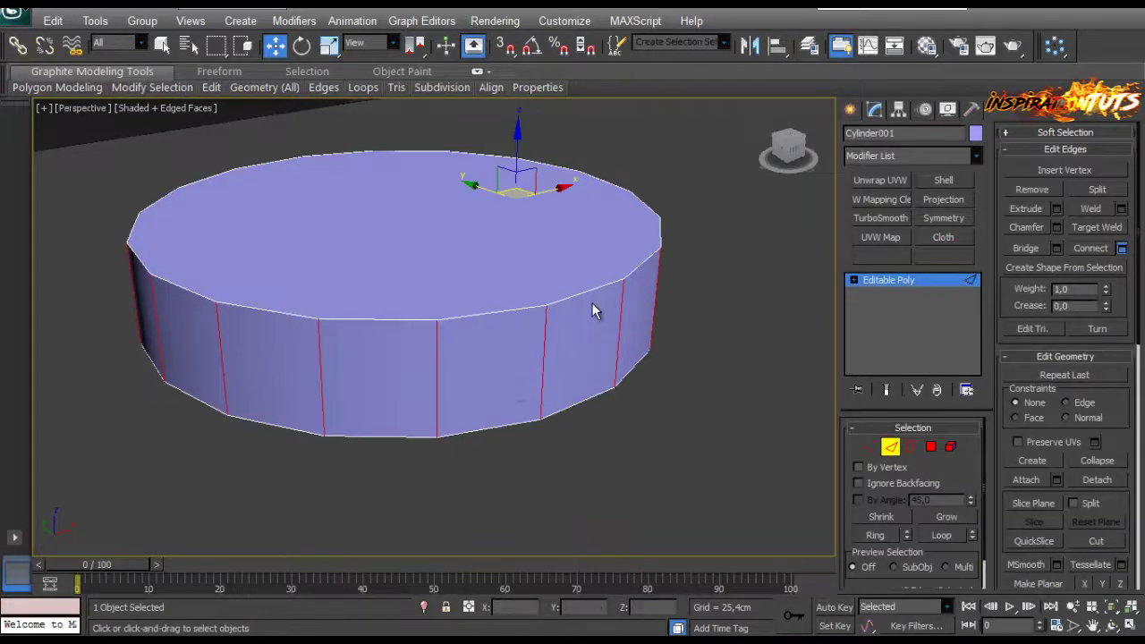
pyautogui.keyDown('alt'); pyautogui.moveTo(539, 313); pyautogui.dragTo(512, 293, button='middle'); pyautogui.keyUp('alt')
pyautogui.moveTo(471, 311); pyautogui.dragTo(739, 214)
pyautogui.click(719, 242)
pyautogui.moveTo(721, 294); pyautogui.dragTo(815, 256)
pyautogui.click(711, 314)
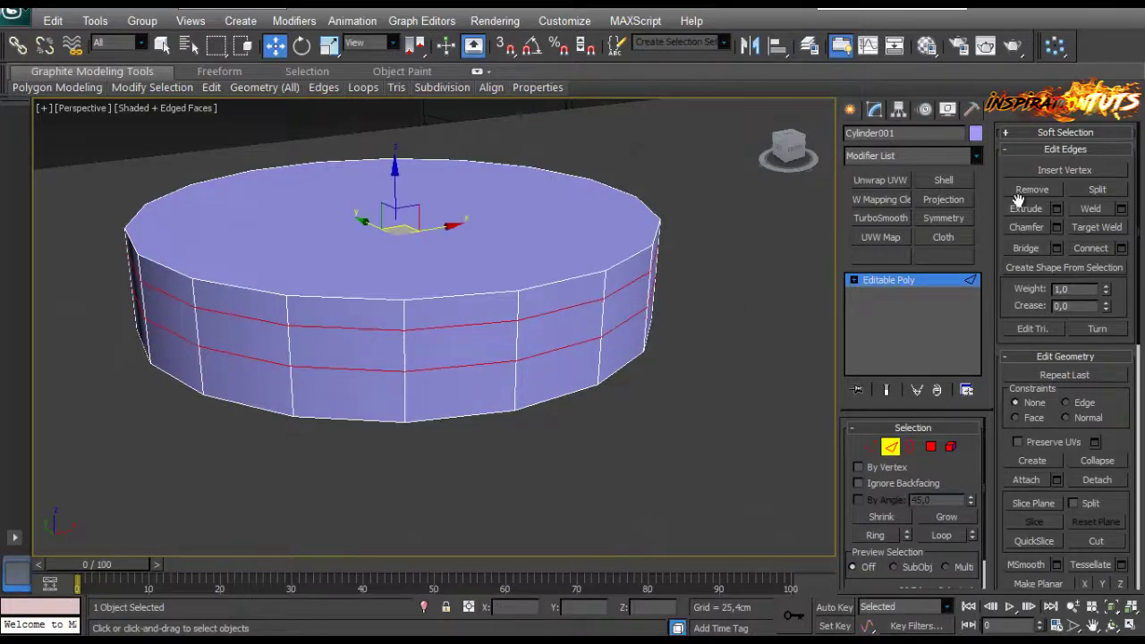
# Chamfer the two horizontal edge loops by 0.1 cm with 3 segments.
pyautogui.click(1057, 228)
pyautogui.rightClick(720, 244)
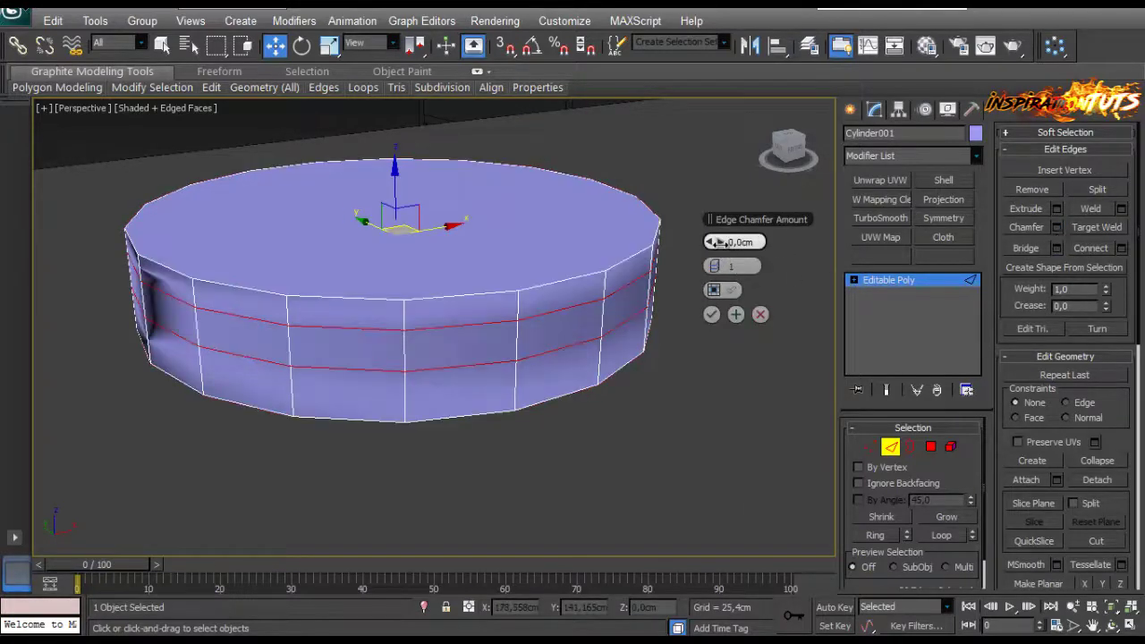
pyautogui.click(720, 244)
pyautogui.click(720, 244)
pyautogui.click(720, 245)
pyautogui.click(720, 244)
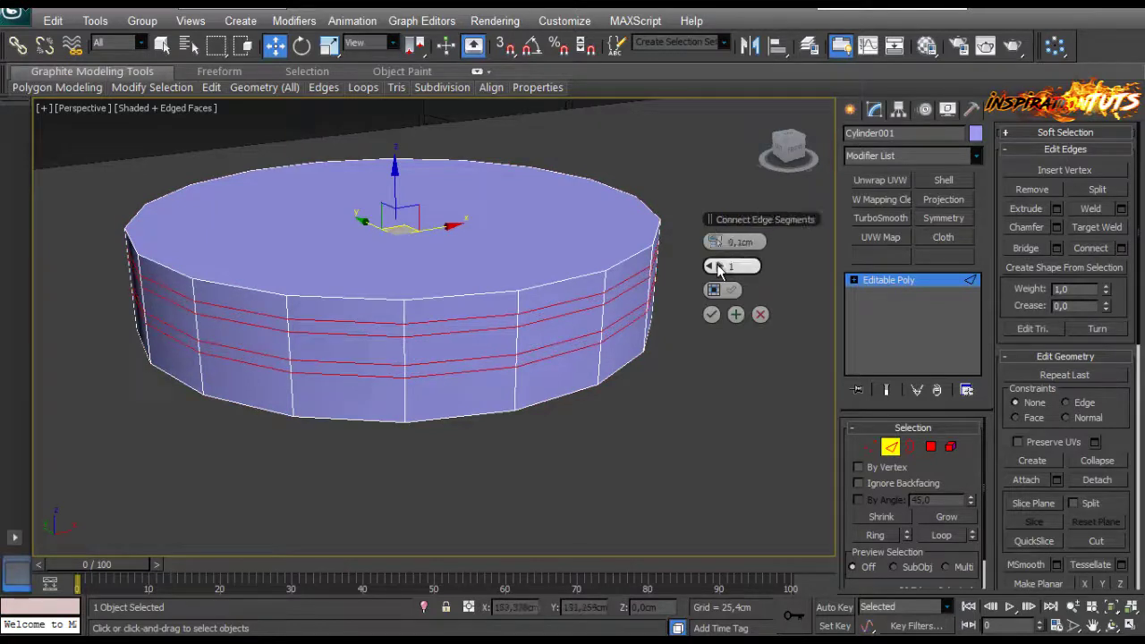
pyautogui.click(718, 266)
pyautogui.click(718, 265)
pyautogui.click(712, 314)
# Scale the two inner edge loops of both chamfered bands inward to about 98% to form grooves around the side.
pyautogui.click(558, 307)
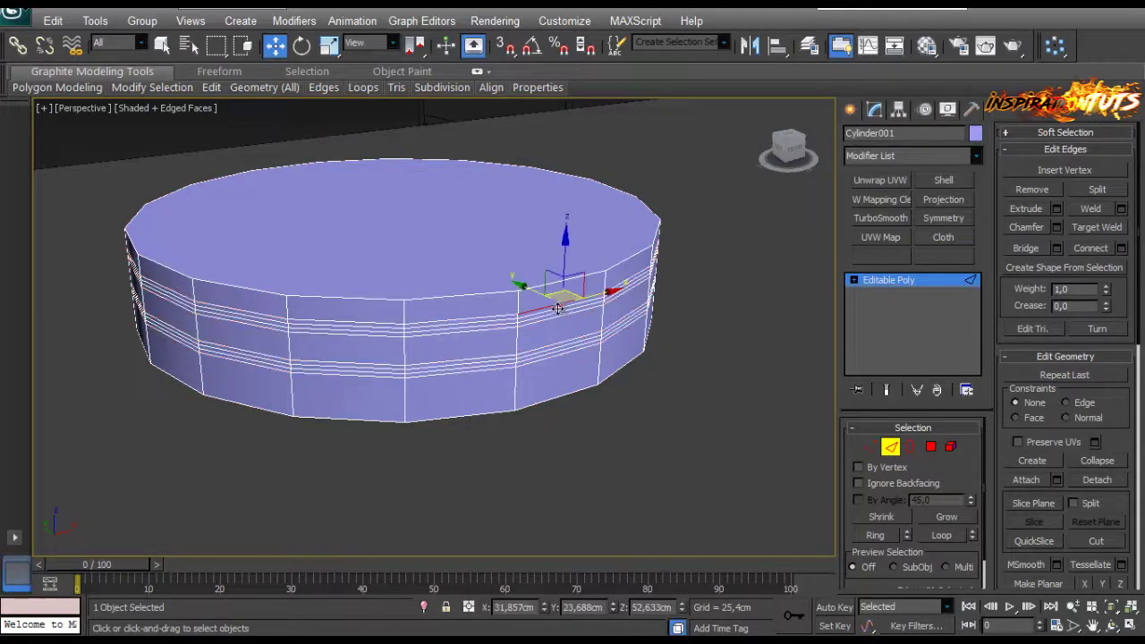
pyautogui.press('z')
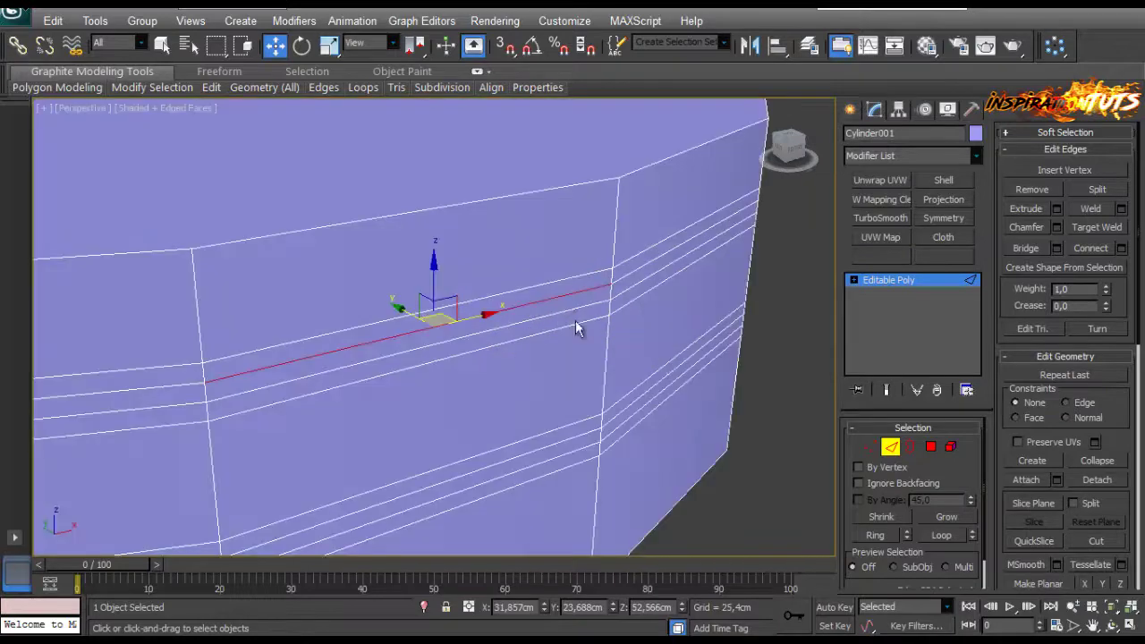
pyautogui.scroll(-3, 568, 310)
pyautogui.moveTo(560, 309); pyautogui.dragTo(573, 286, button='middle')
pyautogui.keyDown('ctrl'); pyautogui.click(565, 291); pyautogui.keyUp('ctrl')
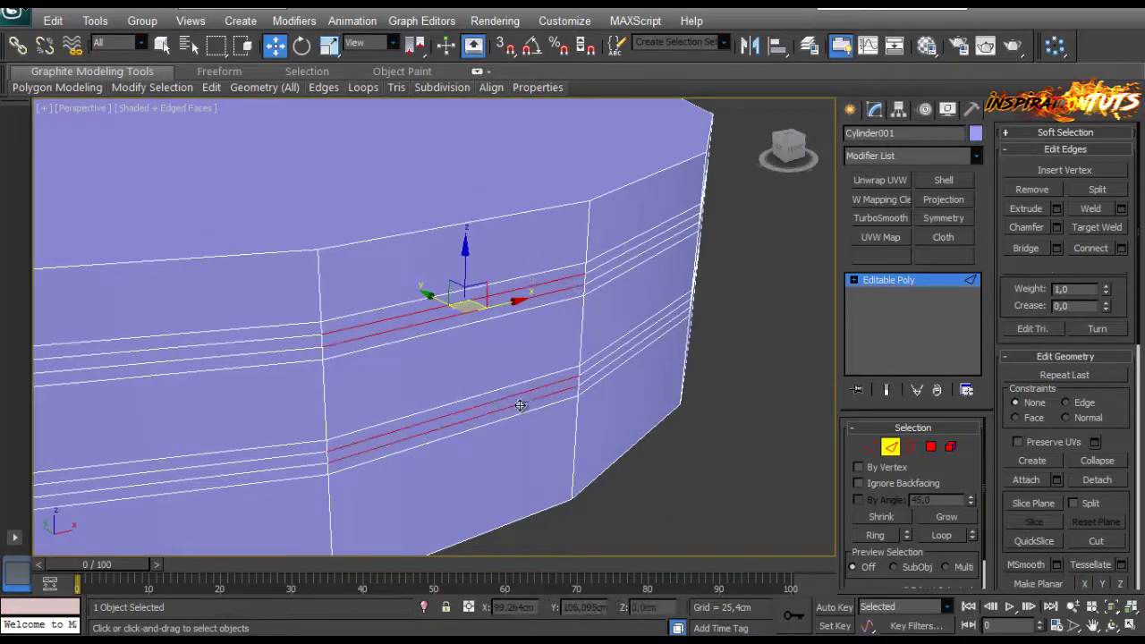
pyautogui.click(941, 534)
pyautogui.keyDown('alt'); pyautogui.moveTo(651, 377); pyautogui.dragTo(651, 336, button='middle'); pyautogui.keyUp('alt')
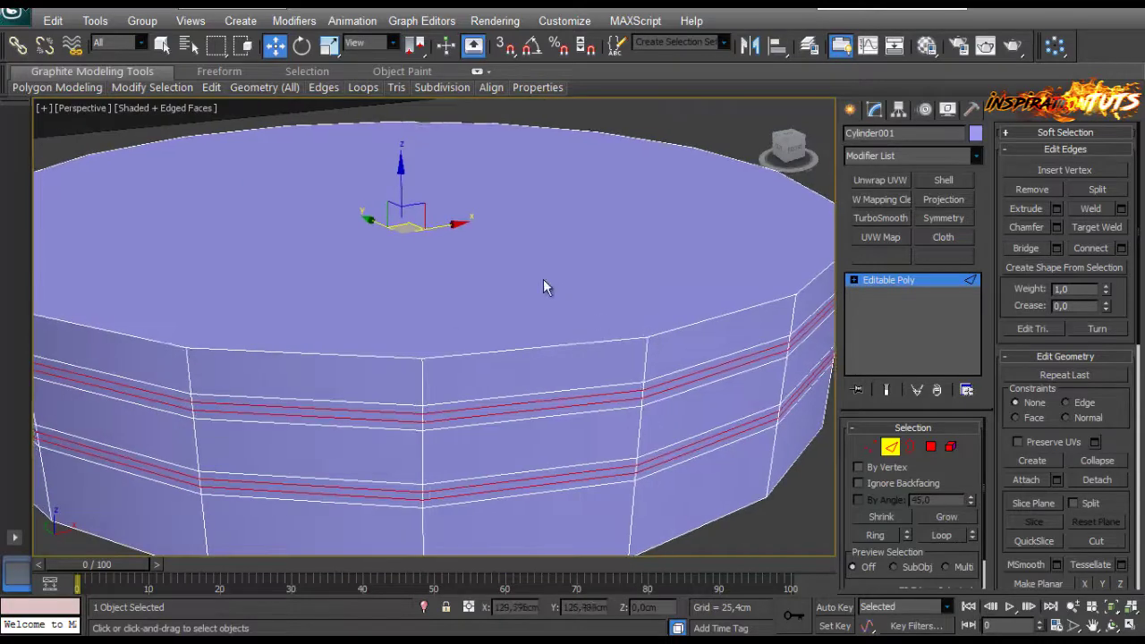
pyautogui.press('r')
pyautogui.keyDown('alt'); pyautogui.moveTo(543, 279); pyautogui.dragTo(495, 345, button='middle'); pyautogui.keyUp('alt')
pyautogui.scroll(-3, 518, 300)
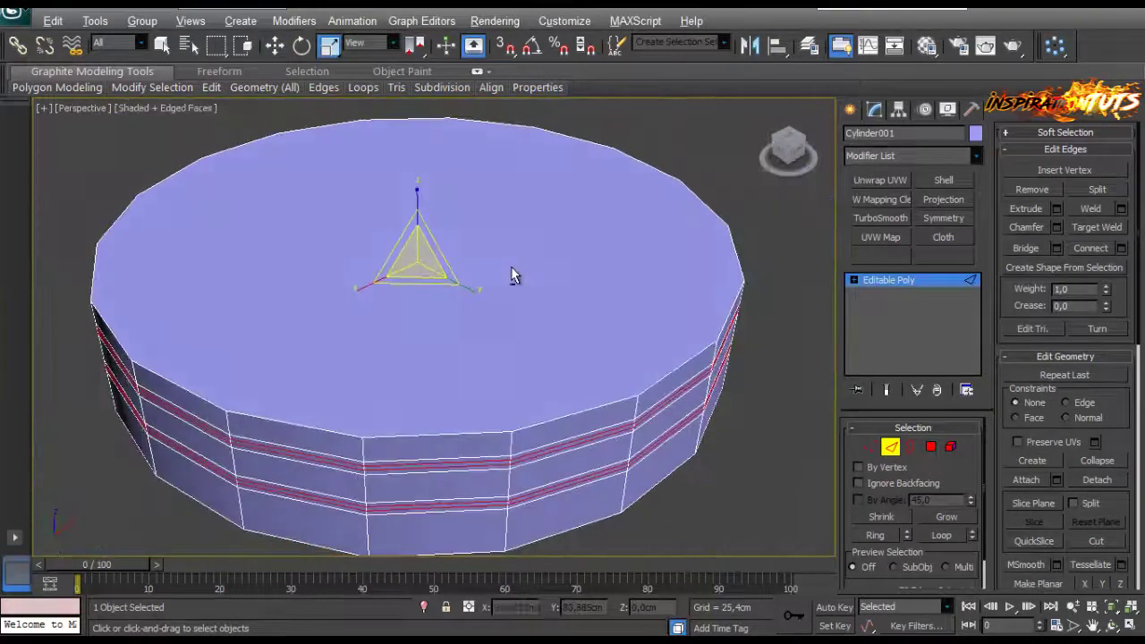
pyautogui.moveTo(418, 258); pyautogui.dragTo(418, 259)
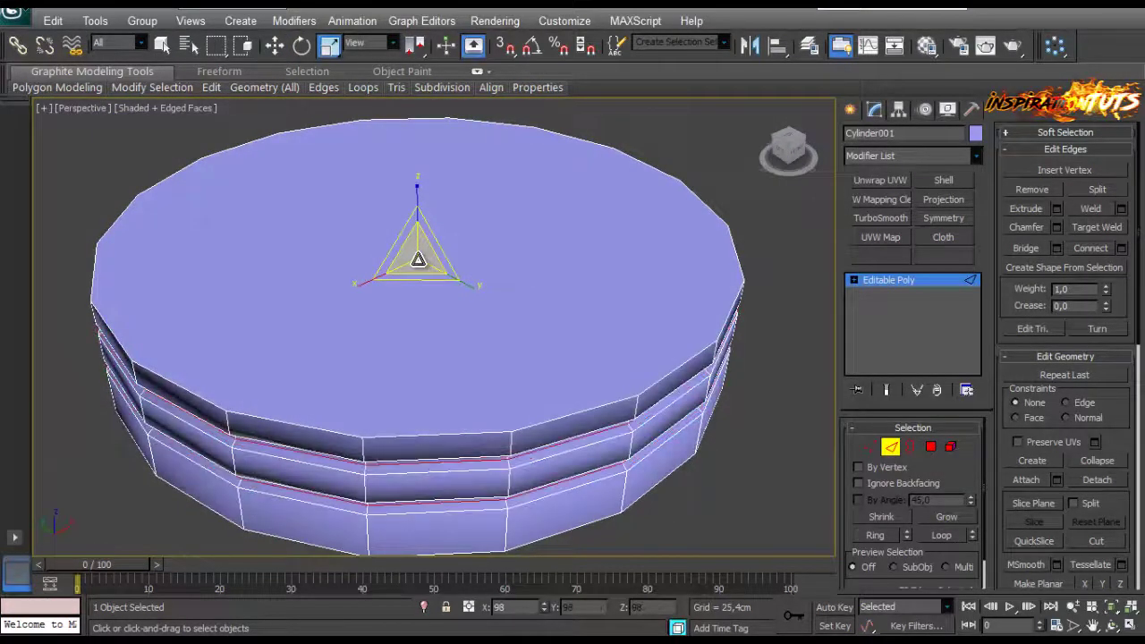
# Deepen the two side grooves by scaling the selected edge loops inward again to about 98%.
pyautogui.keyDown('alt'); pyautogui.moveTo(463, 284); pyautogui.dragTo(463, 253, button='middle'); pyautogui.keyUp('alt')
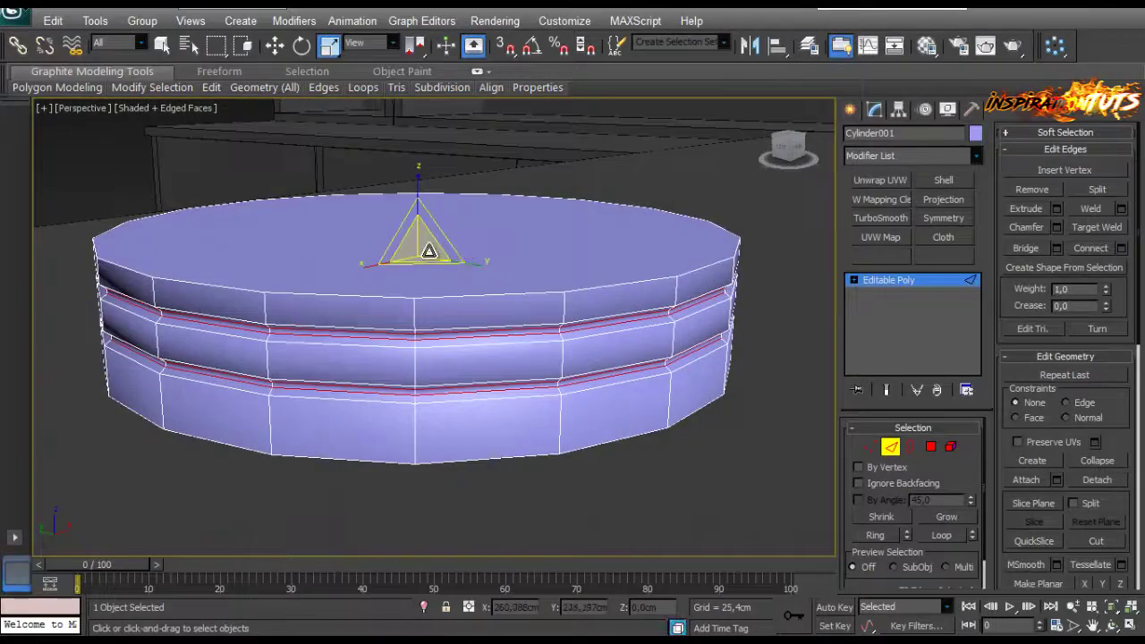
pyautogui.moveTo(427, 253); pyautogui.dragTo(427, 254)
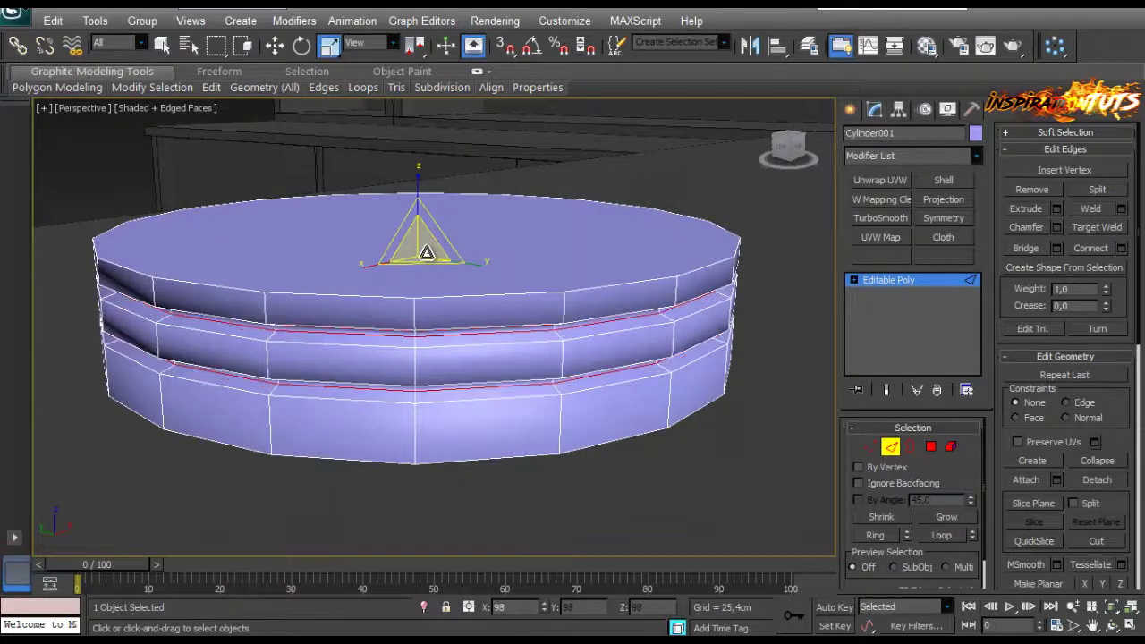
pyautogui.scroll(-3, 450, 319)
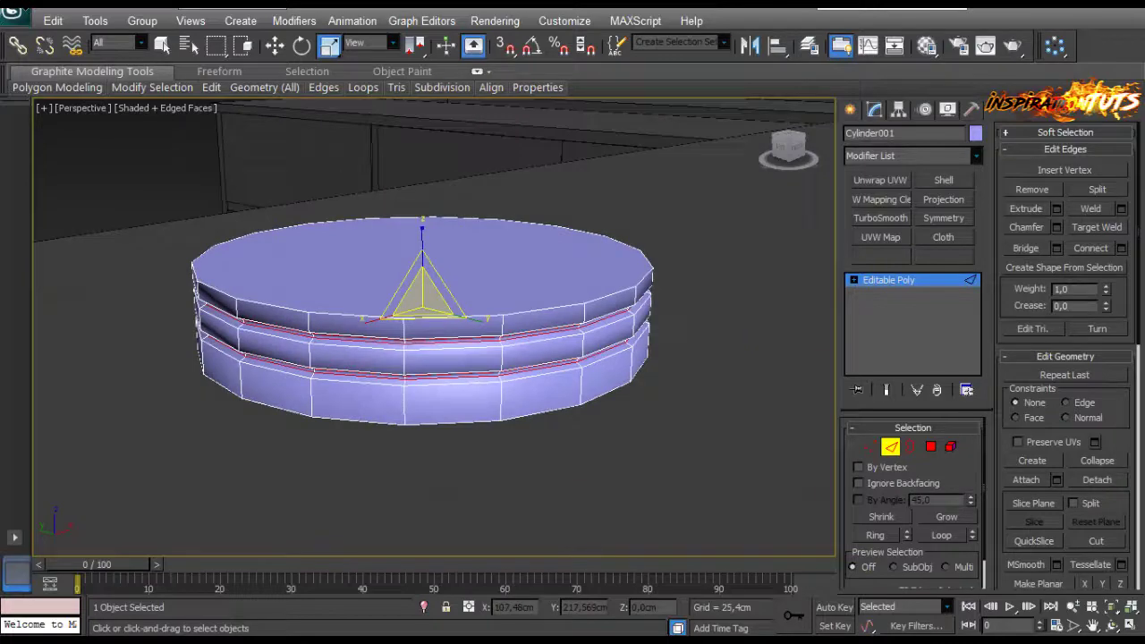
pyautogui.keyDown('alt'); pyautogui.moveTo(481, 337); pyautogui.dragTo(517, 324, button='middle'); pyautogui.keyUp('alt')
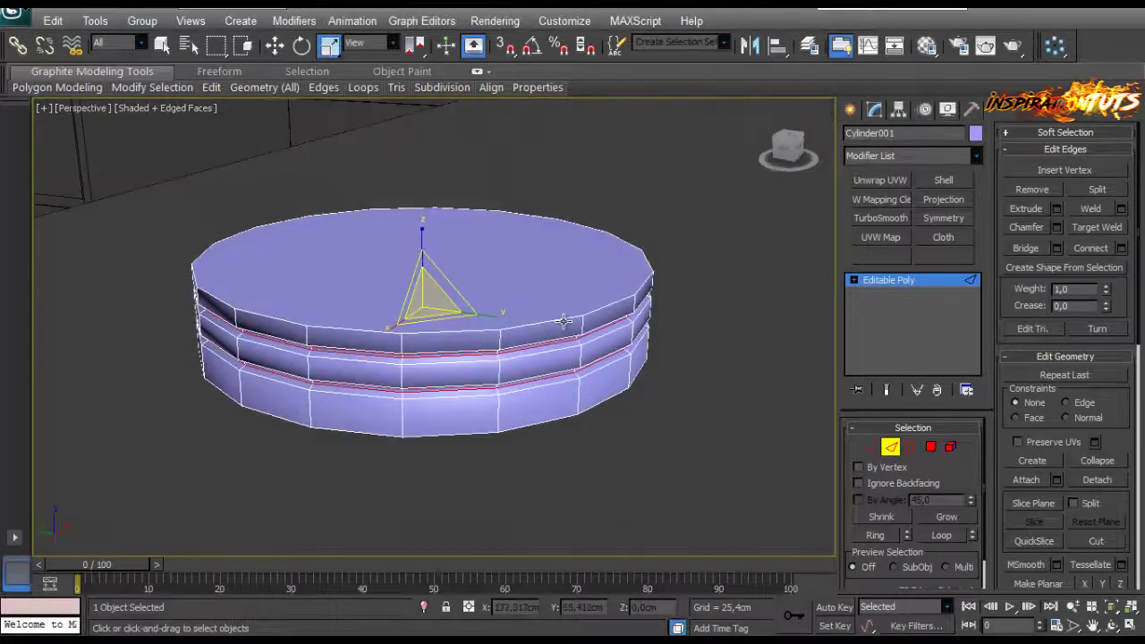
# Inset the cylinder's top polygon by about 1.765 cm, and inset it again until it nearly closes at the center.
pyautogui.click(932, 448)
pyautogui.click(546, 301)
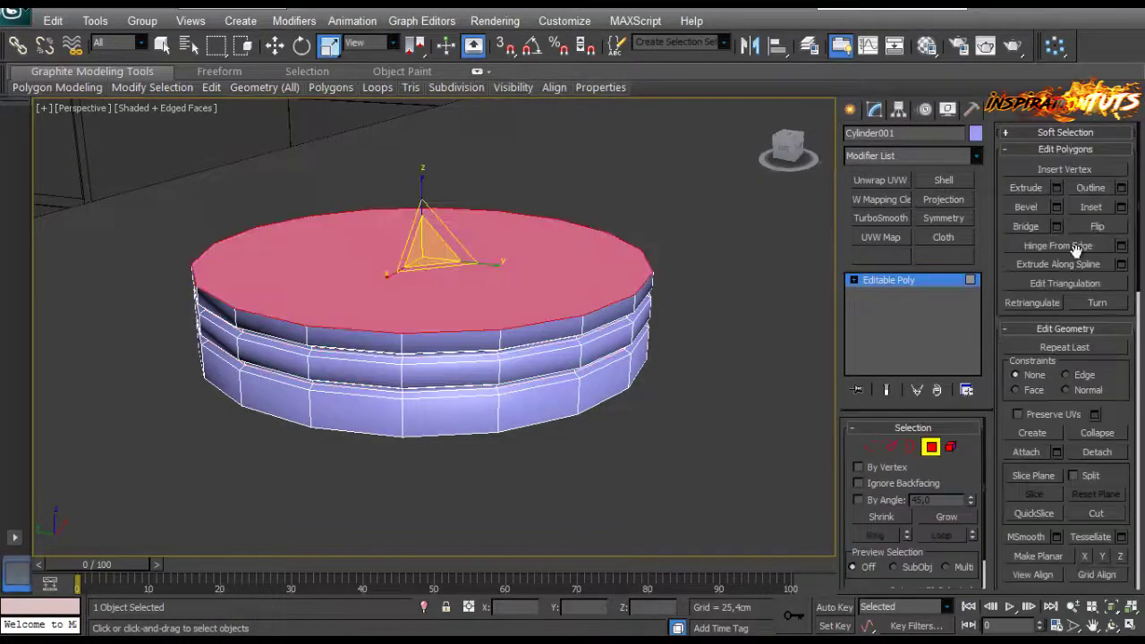
pyautogui.click(1122, 206)
pyautogui.moveTo(721, 263); pyautogui.dragTo(726, 267)
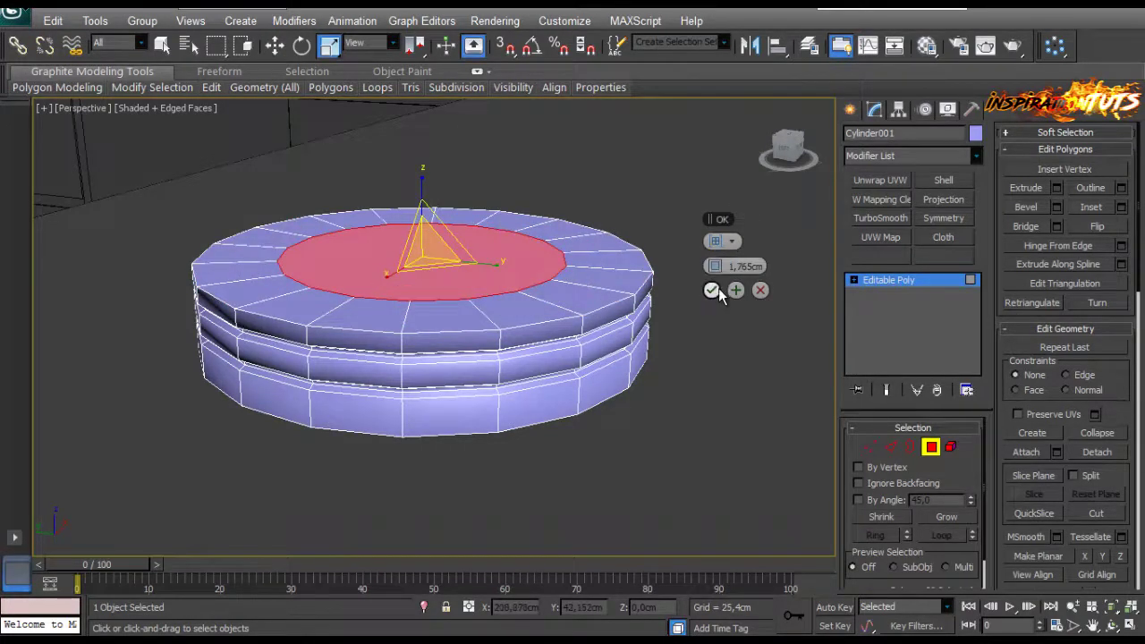
pyautogui.click(736, 291)
pyautogui.moveTo(726, 266); pyautogui.dragTo(727, 267)
pyautogui.click(711, 290)
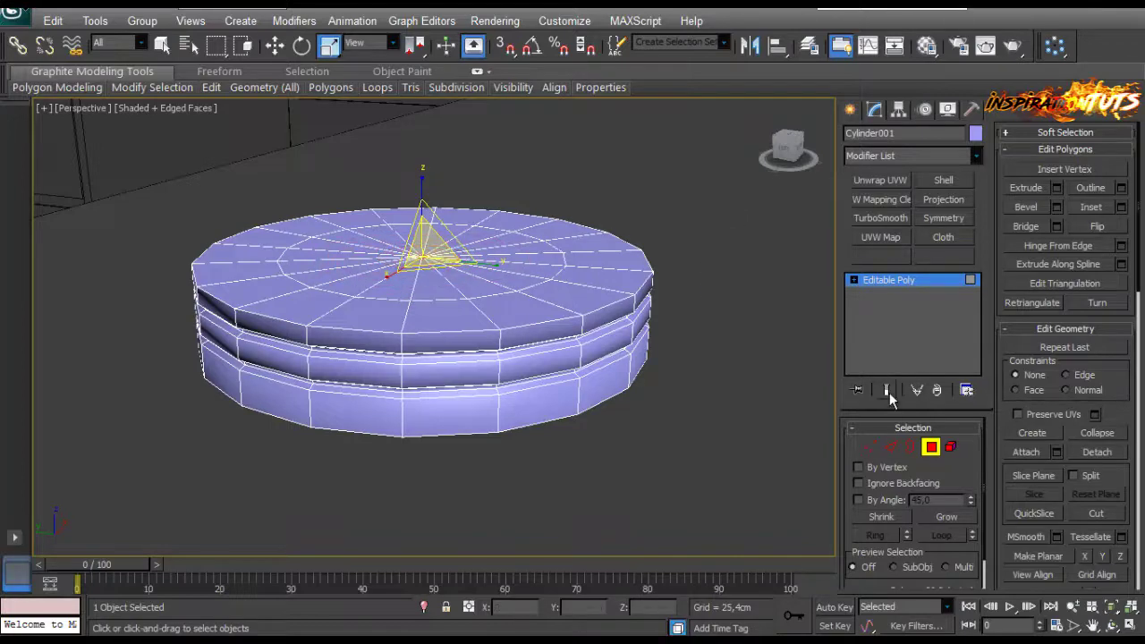
# Weld the small ring of vertices at the center of the top face together.
pyautogui.click(872, 448)
pyautogui.scroll(6, 363, 312)
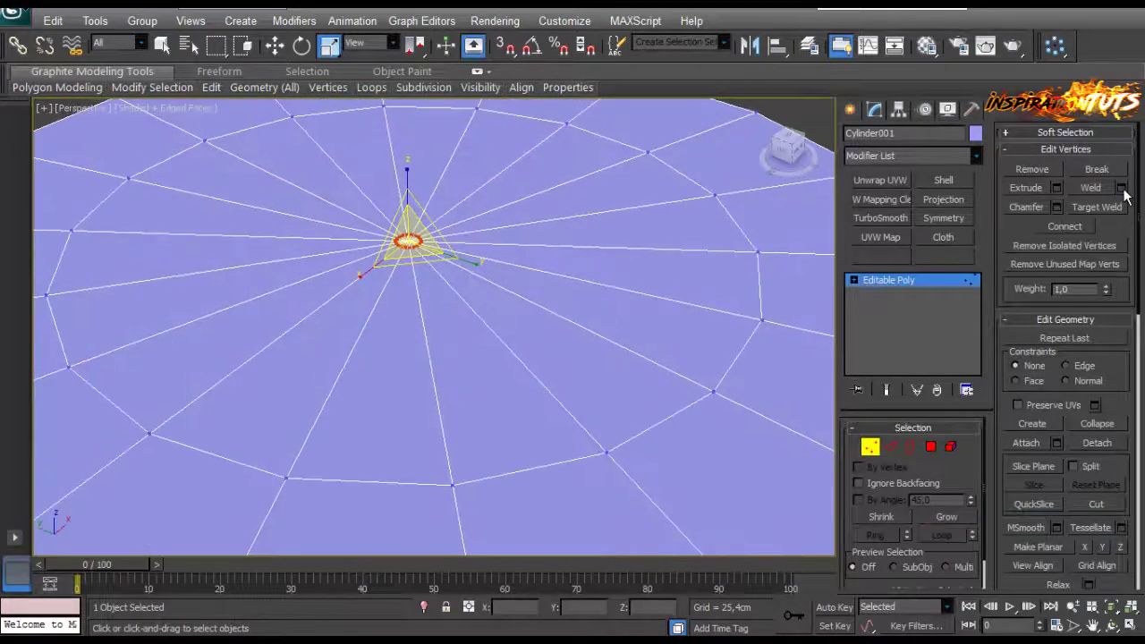
pyautogui.click(1122, 187)
pyautogui.click(713, 283)
pyautogui.scroll(-8, 626, 304)
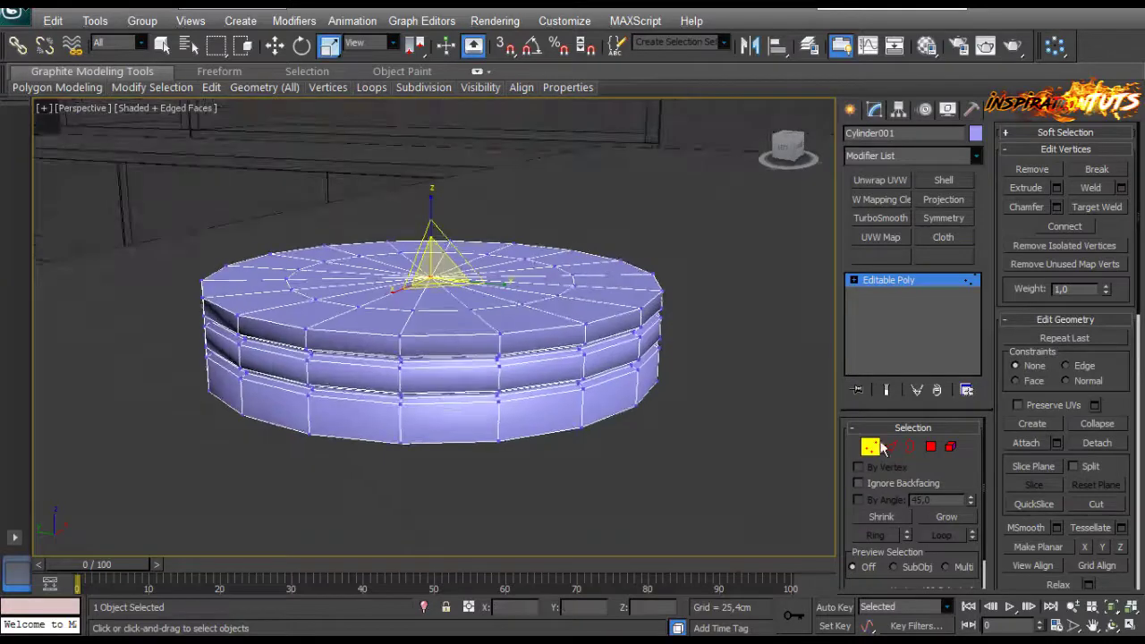
# Chamfer the outer edge loop of the top face by 0.2 cm with 2 segments and leave edge editing.
pyautogui.click(890, 447)
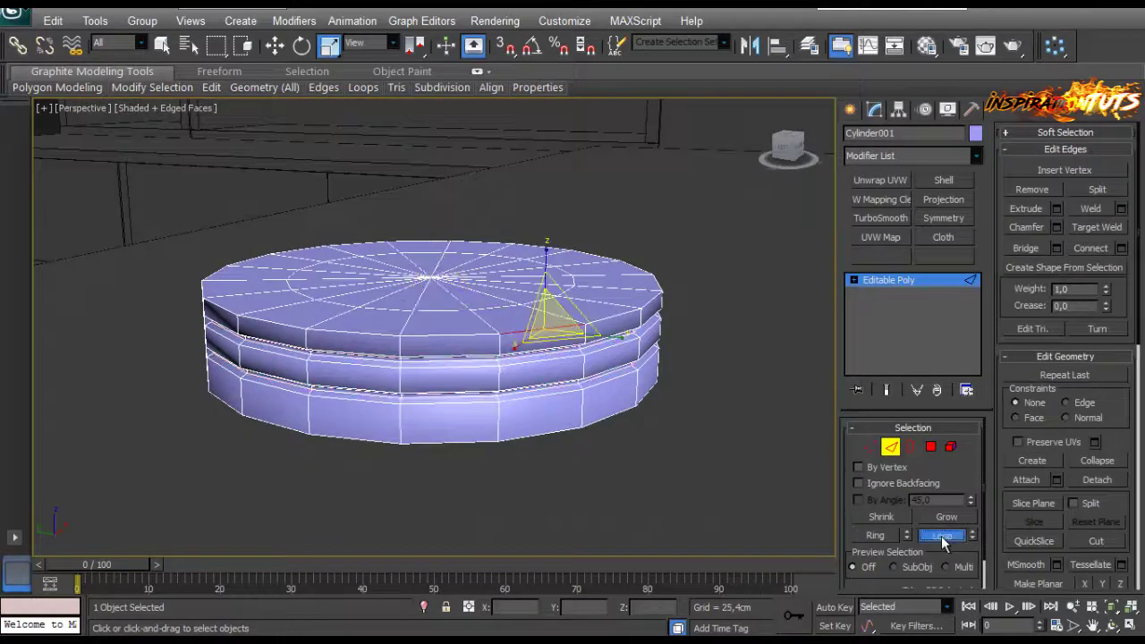
pyautogui.click(942, 537)
pyautogui.scroll(3, 626, 384)
pyautogui.click(1055, 228)
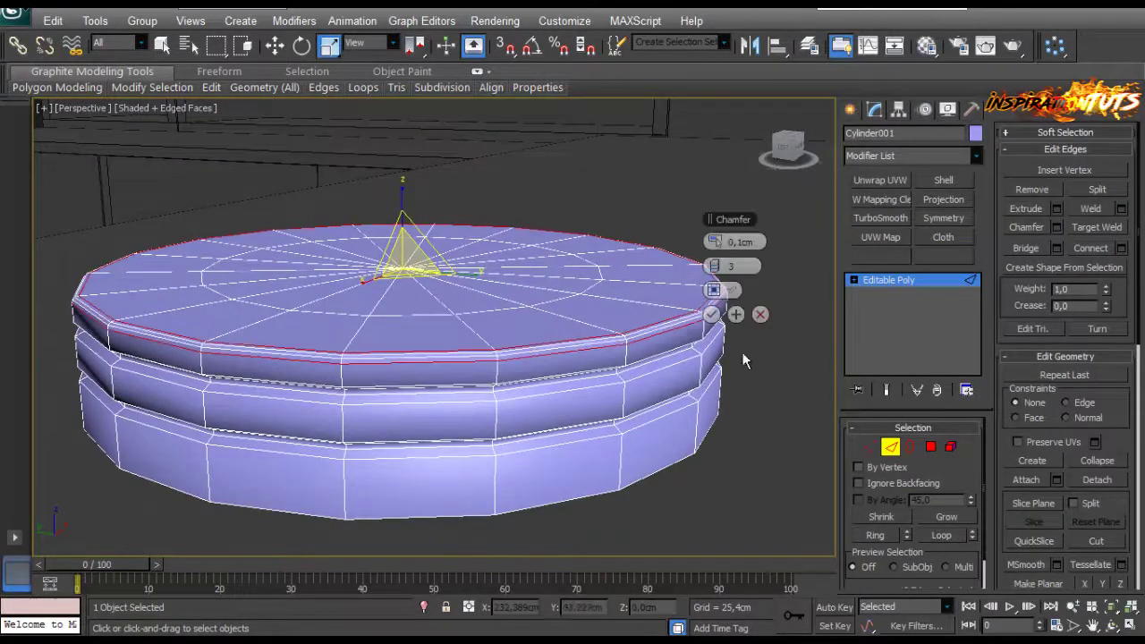
pyautogui.keyDown('alt'); pyautogui.moveTo(599, 331); pyautogui.dragTo(678, 303, button='middle'); pyautogui.keyUp('alt')
pyautogui.rightClick(722, 269)
pyautogui.click(722, 270)
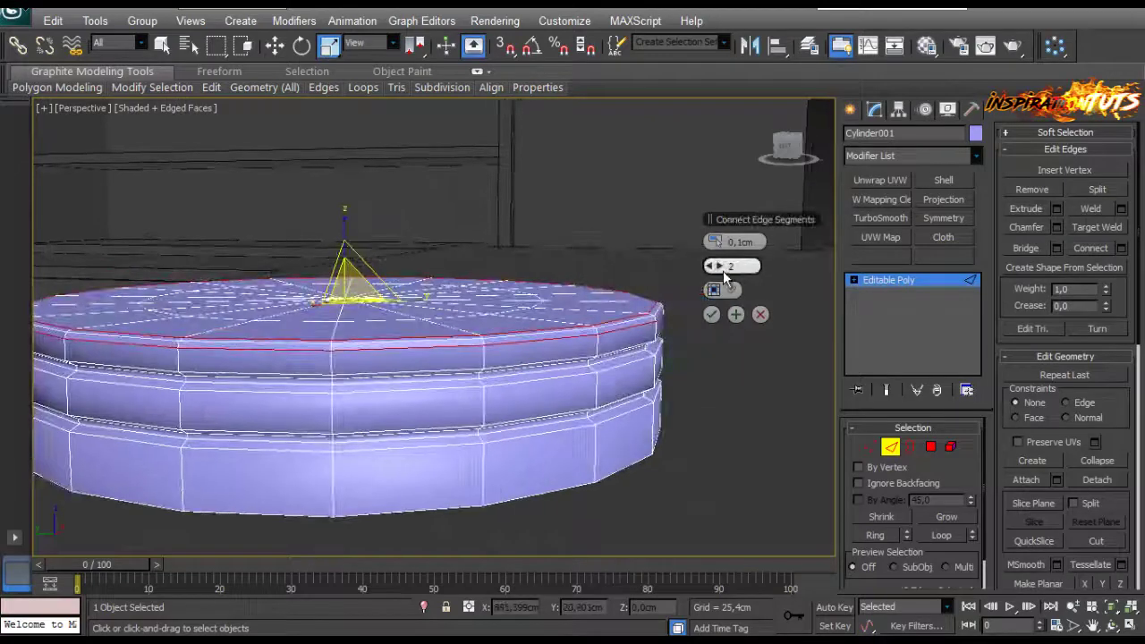
pyautogui.moveTo(721, 243); pyautogui.dragTo(721, 246)
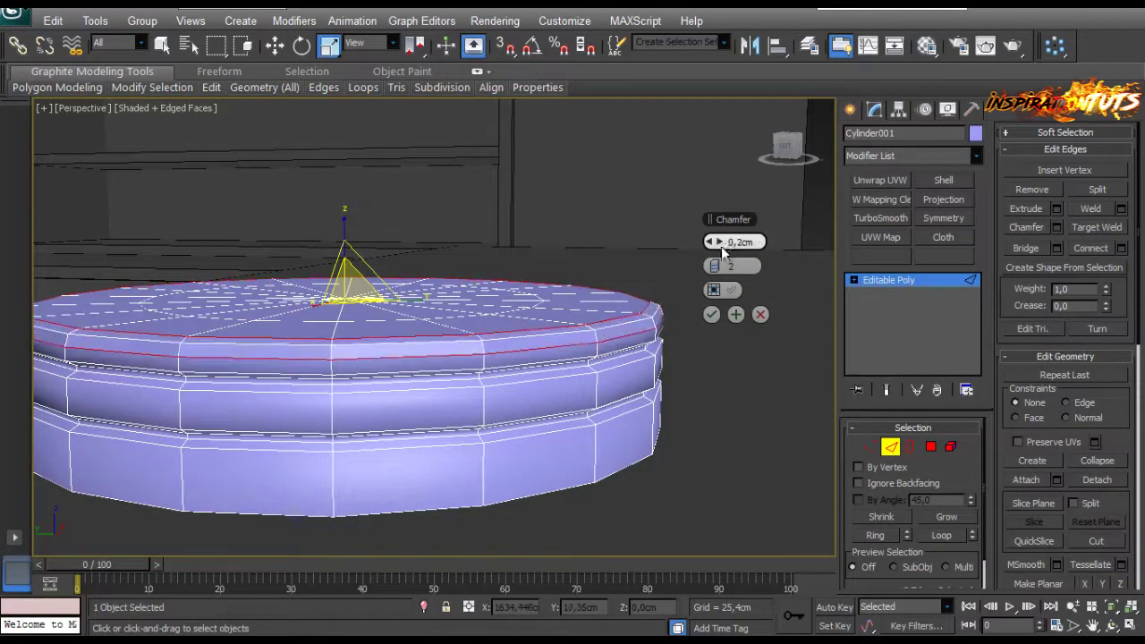
pyautogui.click(712, 317)
pyautogui.click(891, 446)
# Examine the grooved base's shape, size and placement on the desk from several angles, leaving nothing selected.
pyautogui.click(769, 402)
pyautogui.scroll(-2, 567, 335)
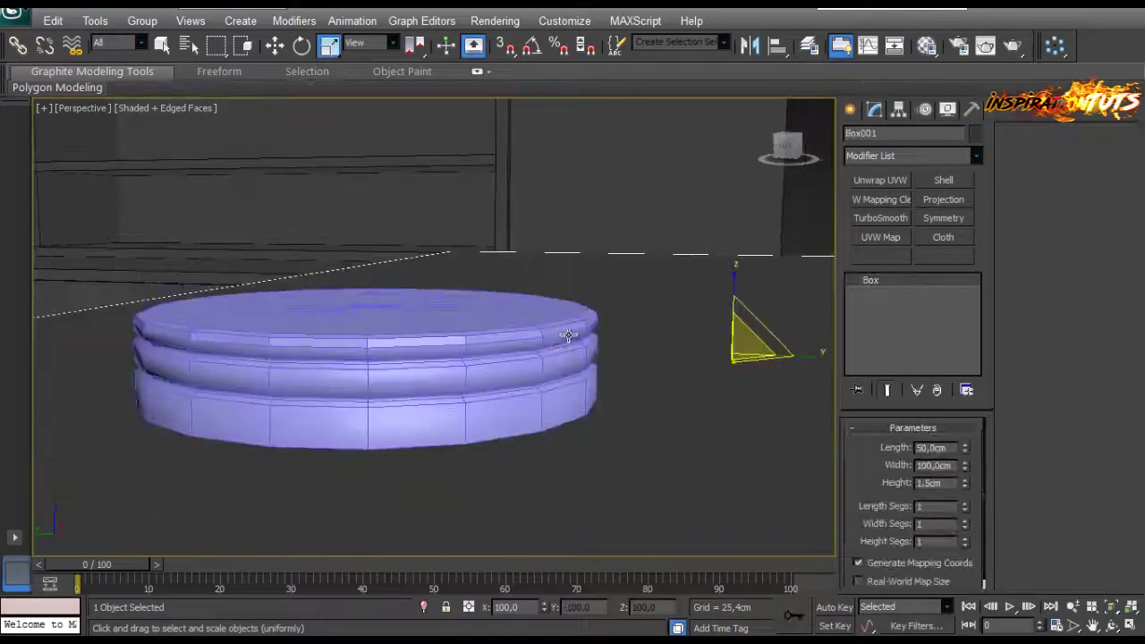
pyautogui.keyDown('alt'); pyautogui.moveTo(567, 335); pyautogui.dragTo(538, 362, button='middle'); pyautogui.keyUp('alt')
pyautogui.scroll(-6, 537, 362)
pyautogui.click(399, 355)
pyautogui.keyDown('ctrl'); pyautogui.click(278, 259); pyautogui.keyUp('ctrl')
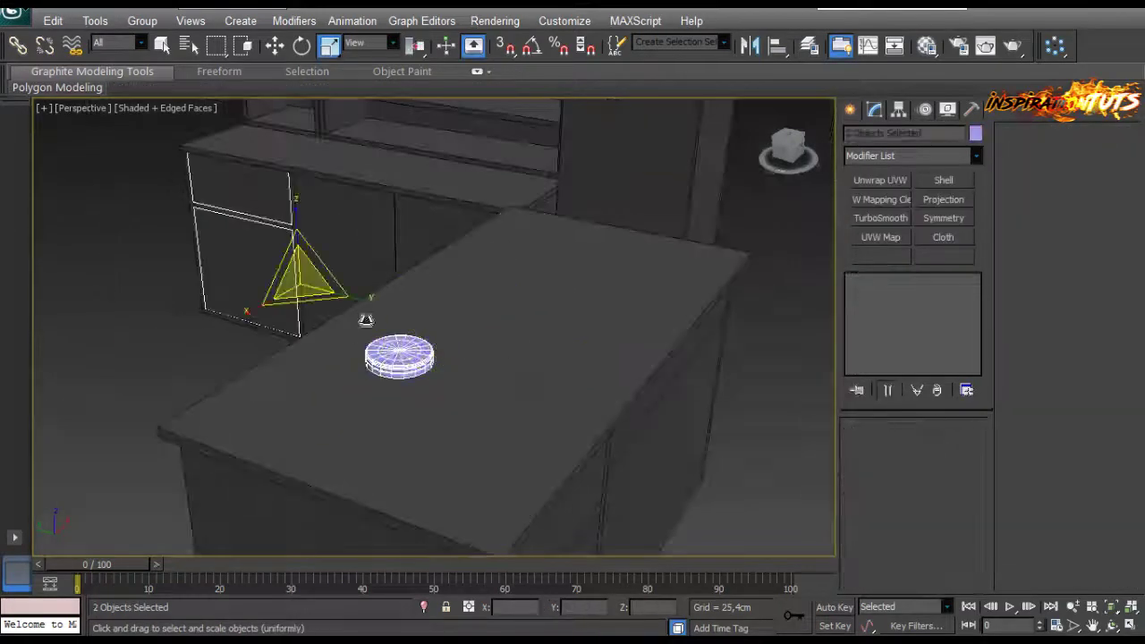
pyautogui.keyDown('alt'); pyautogui.moveTo(365, 322); pyautogui.dragTo(286, 334, button='middle'); pyautogui.keyUp('alt')
pyautogui.click(221, 319)
pyautogui.scroll(5, 478, 340)
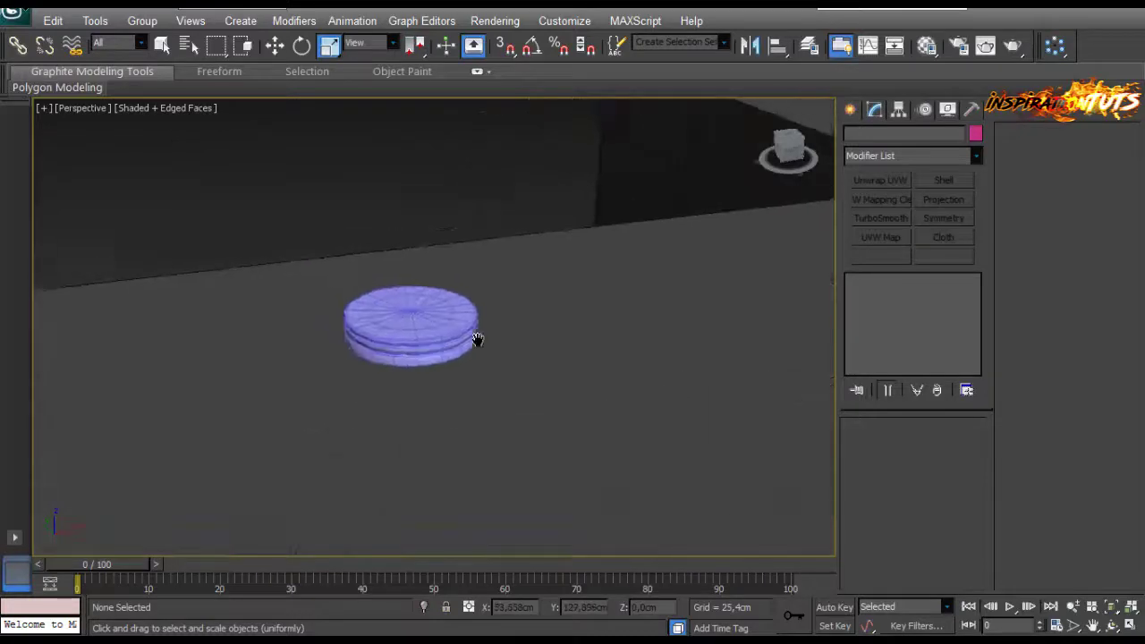
# Create a cylinder with a radius of about 0.853 cm and height of about 2.286 cm on the base's top face, off-centre.
pyautogui.click(413, 307)
pyautogui.scroll(5, 414, 307)
pyautogui.moveTo(414, 307); pyautogui.dragTo(445, 370, button='middle')
pyautogui.scroll(1, 445, 371)
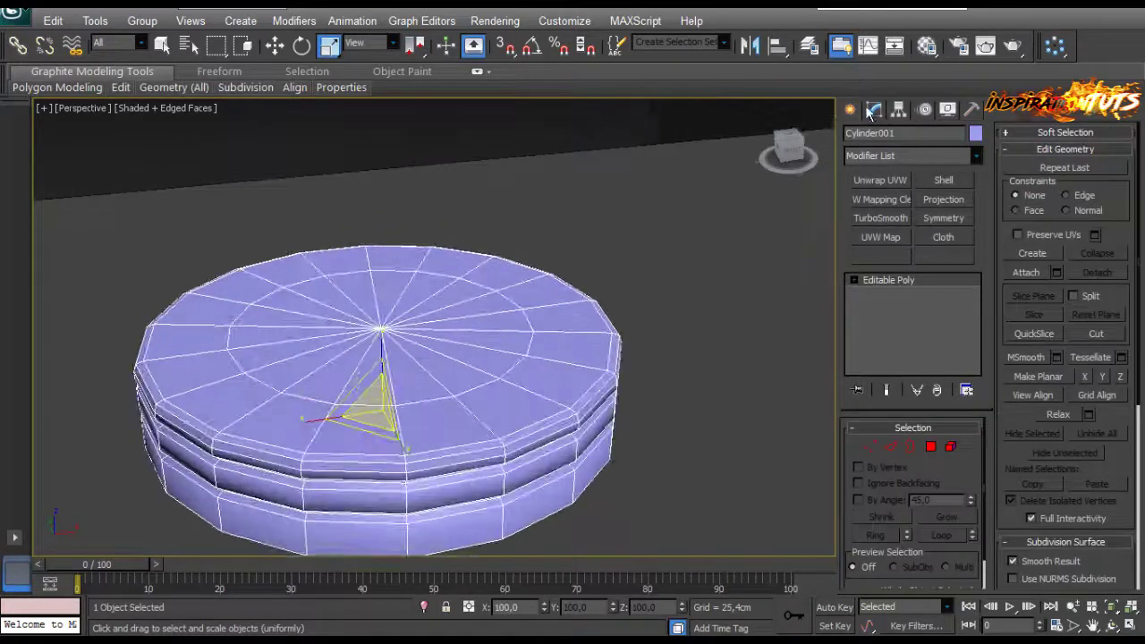
pyautogui.click(850, 109)
pyautogui.click(880, 252)
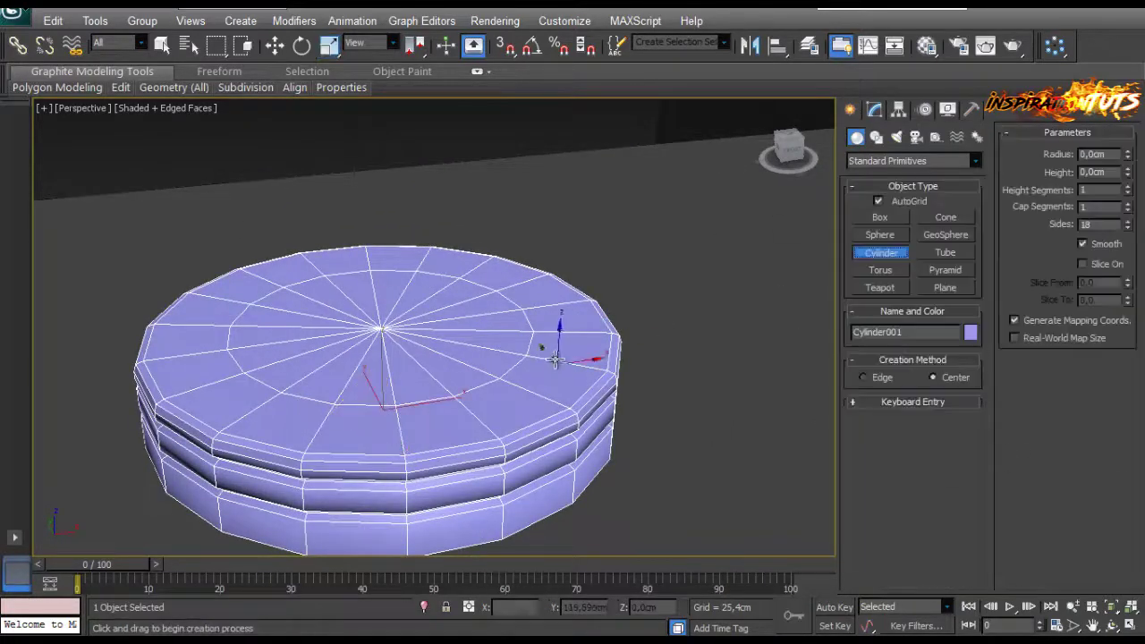
pyautogui.moveTo(501, 323); pyautogui.dragTo(506, 322)
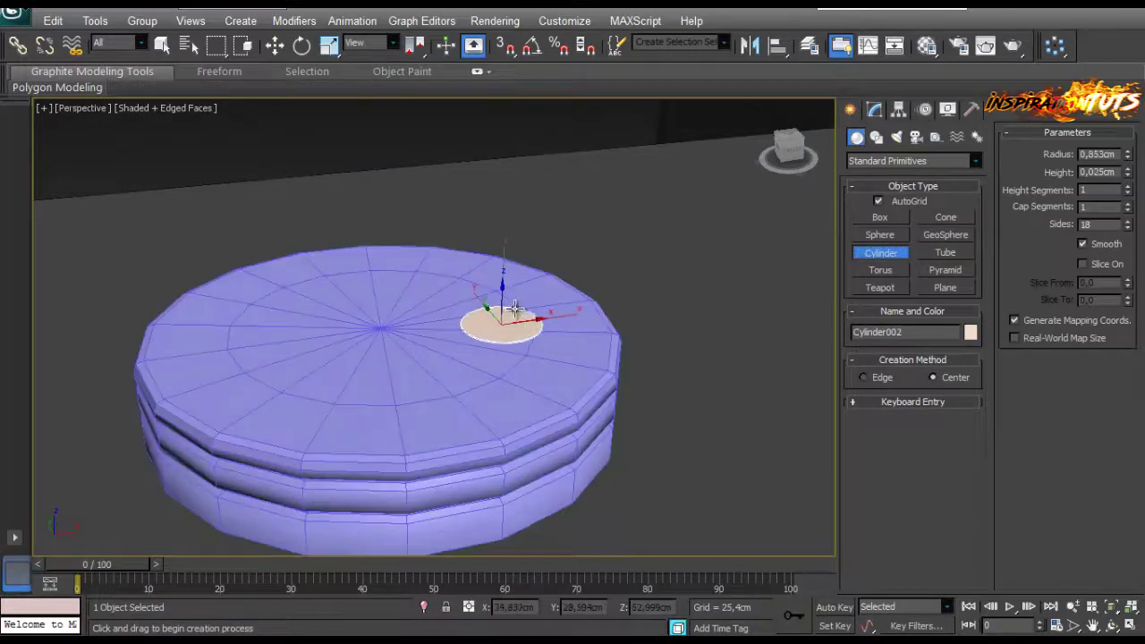
pyautogui.click(875, 110)
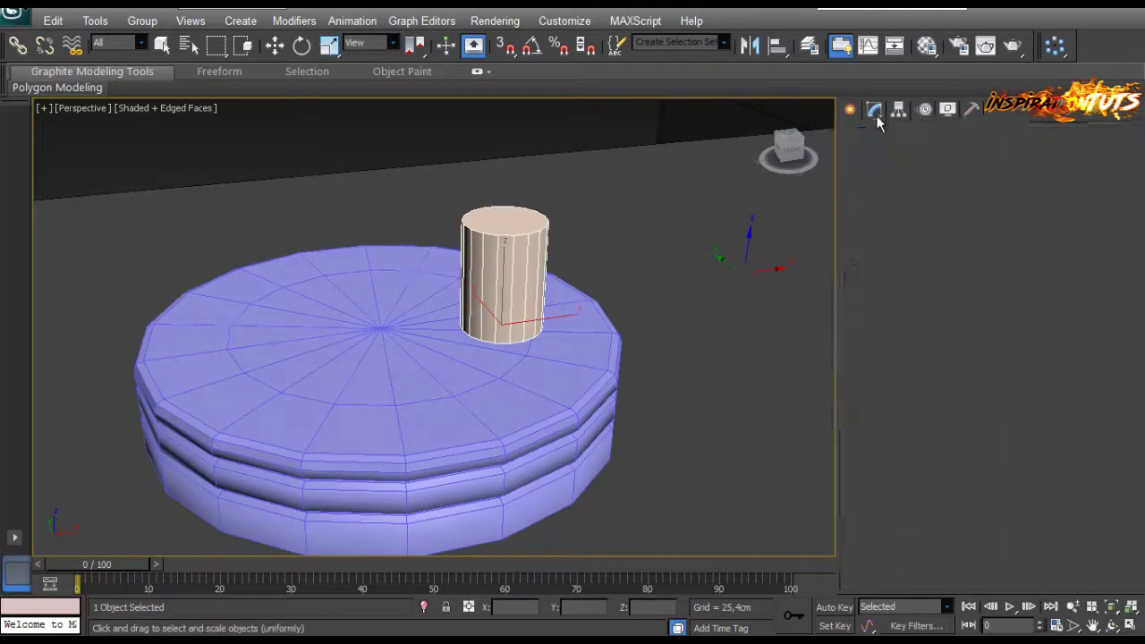
# Convert the small cylinder to Editable Poly and scale down its top polygon so the sides taper slightly.
pyautogui.press('r')
pyautogui.rightClick(526, 255)
pyautogui.moveTo(555, 409)
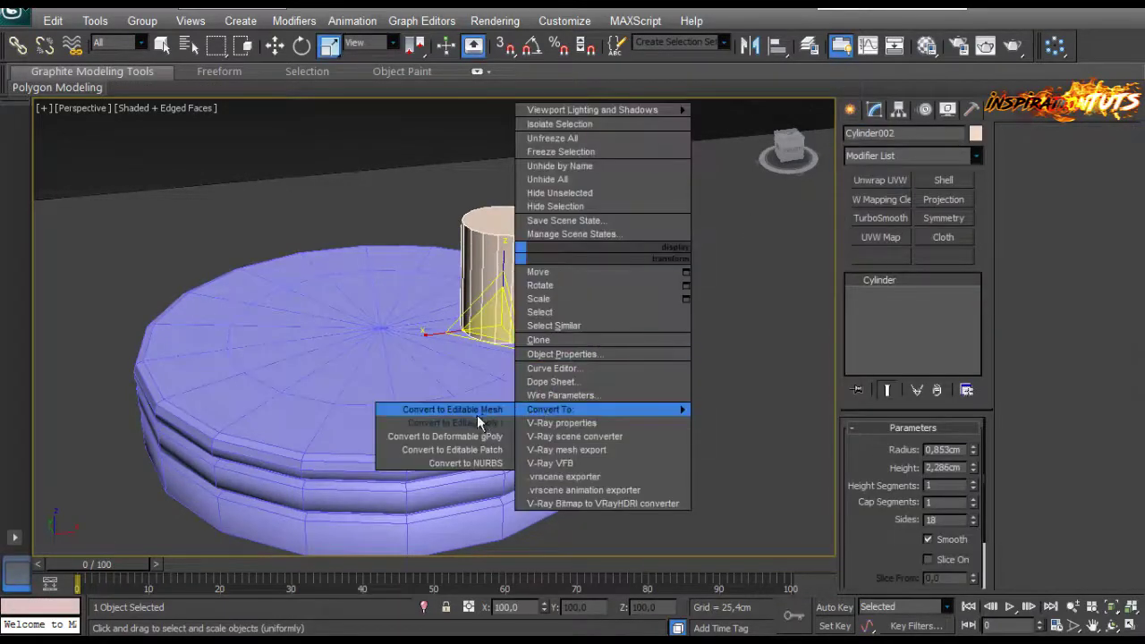
pyautogui.click(474, 422)
pyautogui.press('4')
pyautogui.click(514, 222)
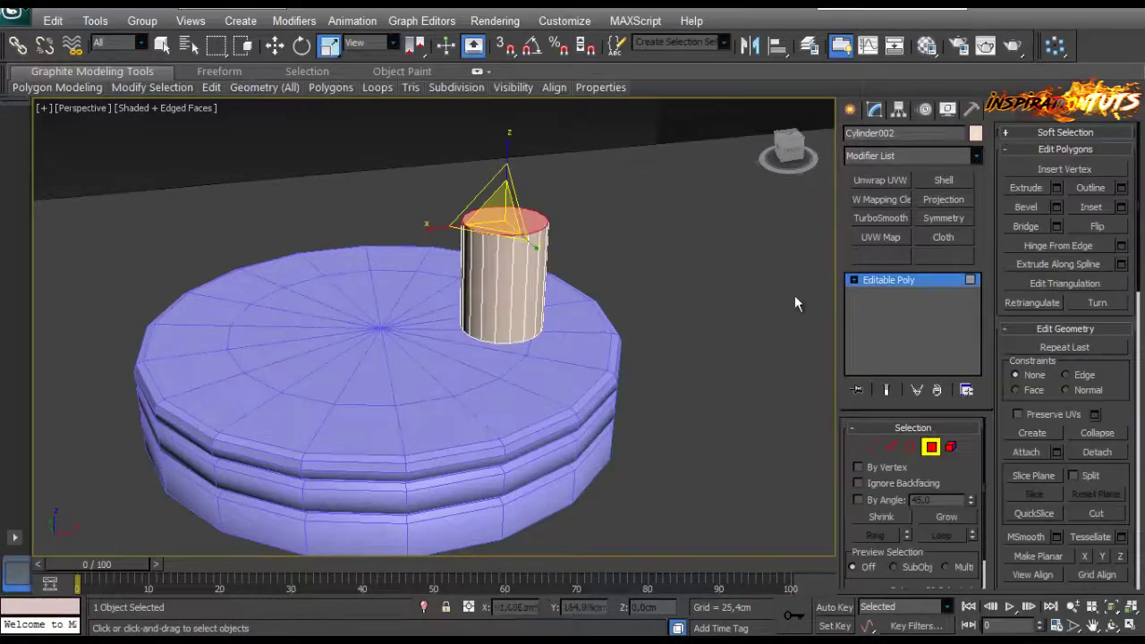
pyautogui.moveTo(502, 209); pyautogui.dragTo(487, 240)
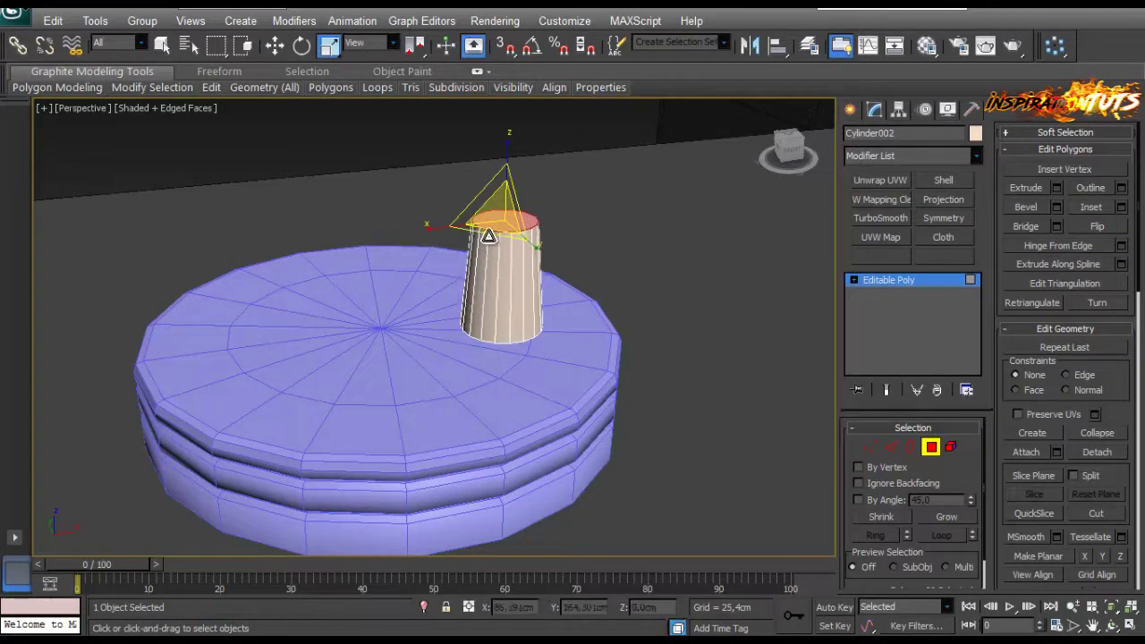
# Inset the small cylinder's top polygon by about 0.125 cm and delete the inner polygon.
pyautogui.moveTo(489, 236); pyautogui.dragTo(458, 288, button='middle')
pyautogui.scroll(1, 429, 347)
pyautogui.scroll(4, 496, 255)
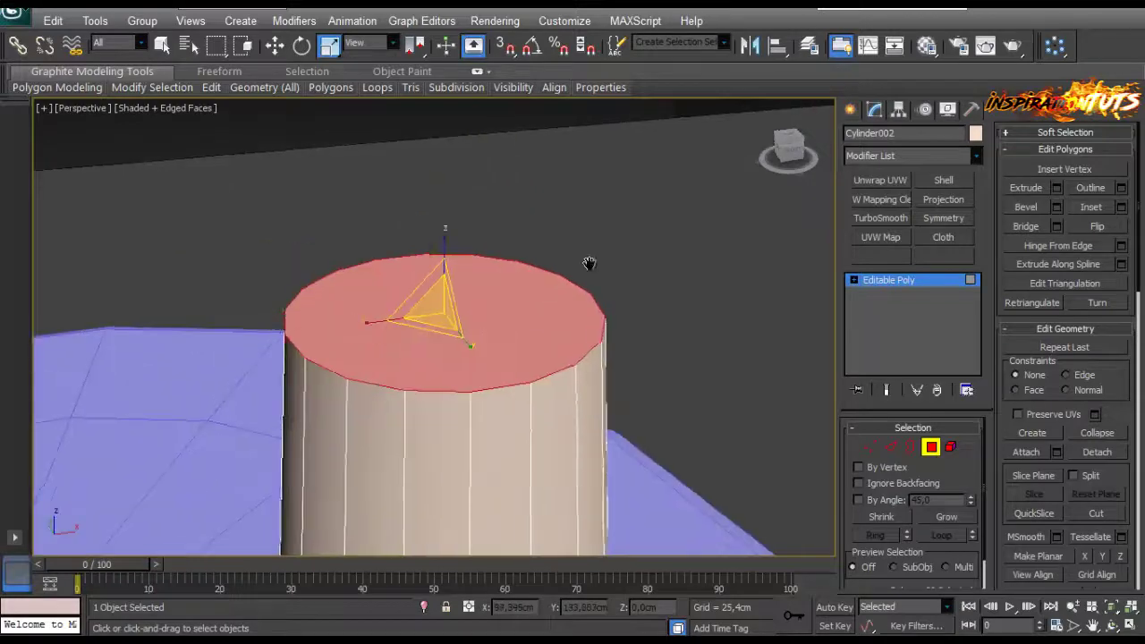
pyautogui.click(1122, 207)
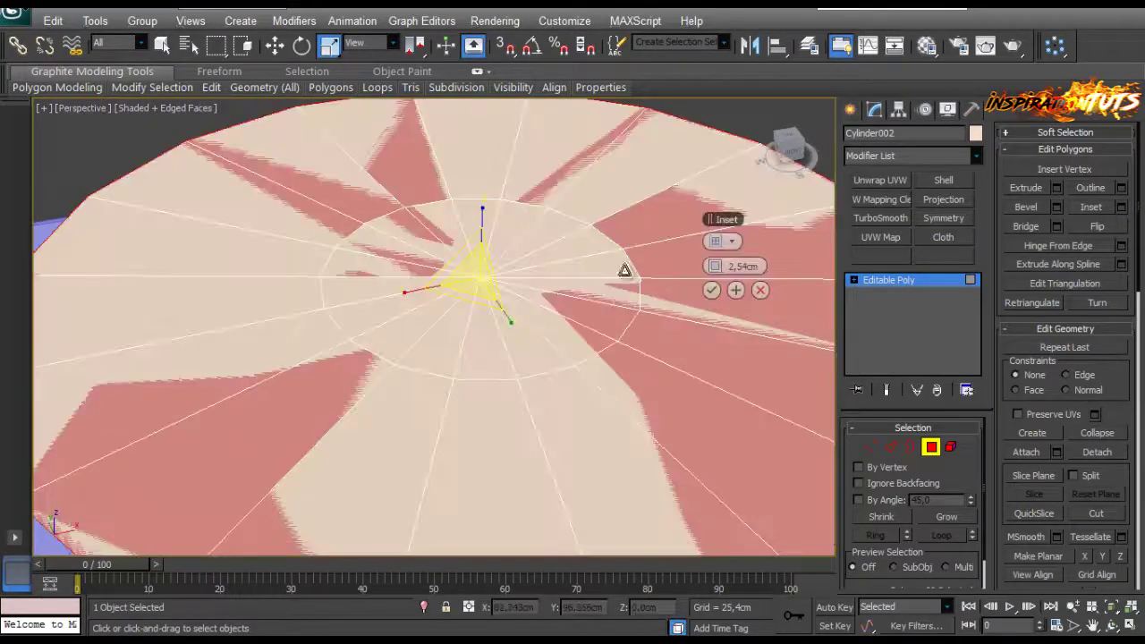
pyautogui.click(719, 265)
pyautogui.click(720, 265)
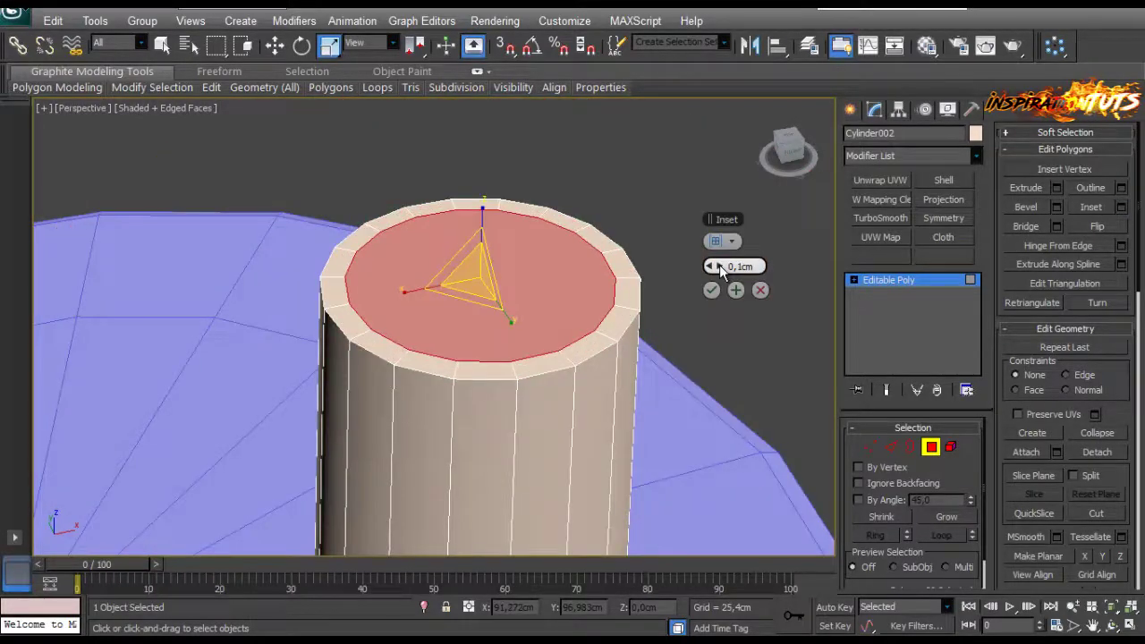
pyautogui.click(719, 265)
pyautogui.click(712, 290)
pyautogui.keyDown('alt'); pyautogui.moveTo(548, 373); pyautogui.dragTo(546, 348, button='middle'); pyautogui.keyUp('alt')
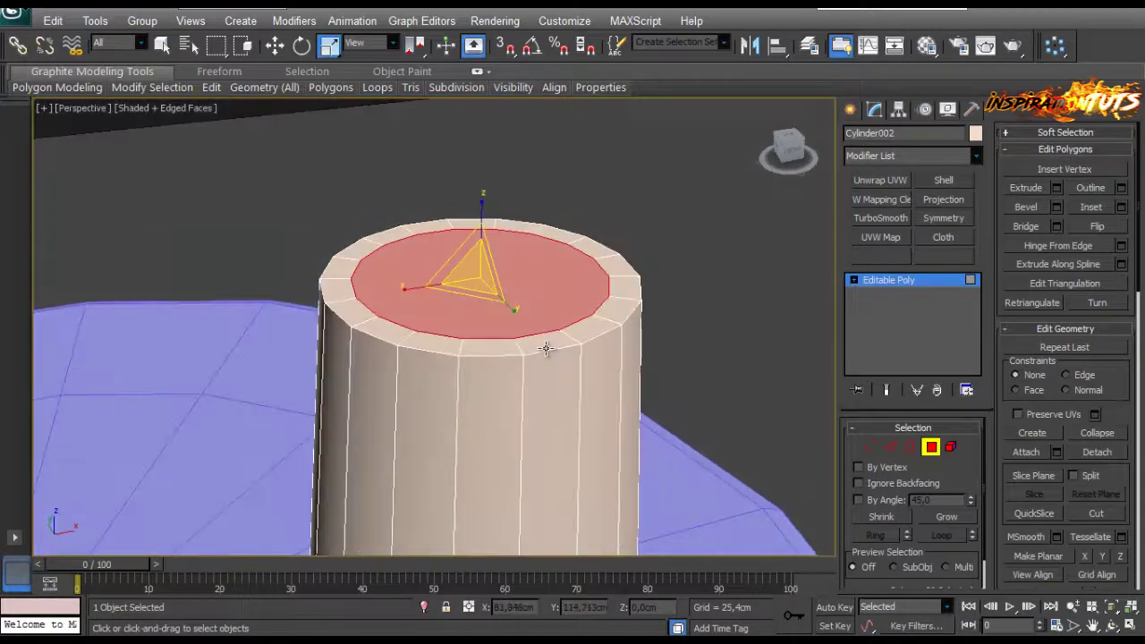
pyautogui.press('Delete')
pyautogui.scroll(-3, 552, 373)
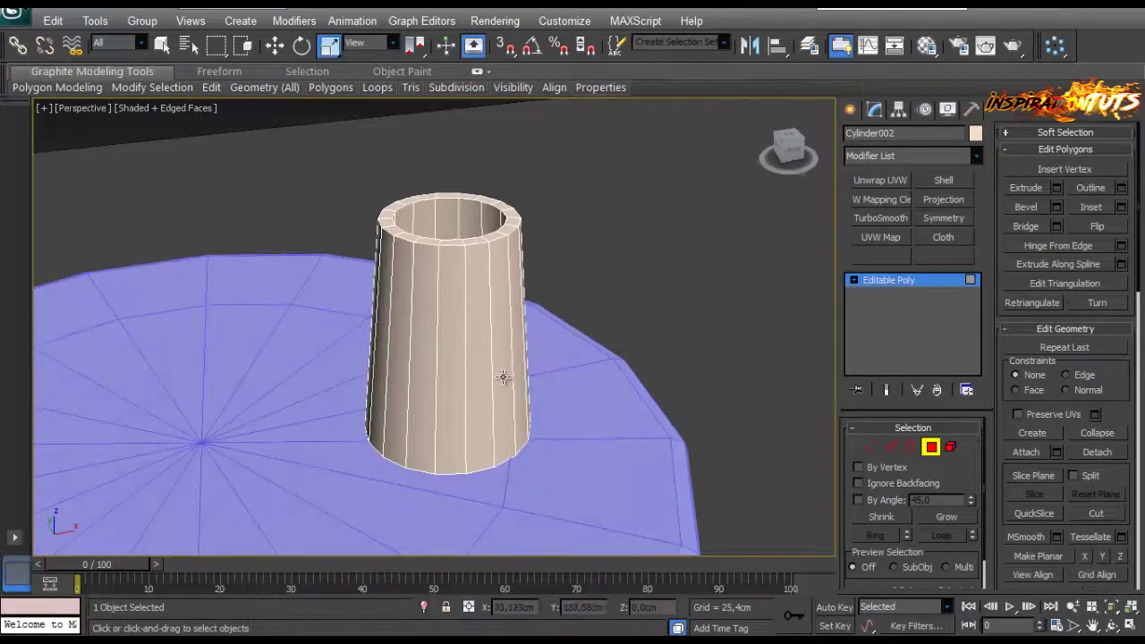
# Isolate the tapered cylinder, inset its bottom polygon to leave a wider rim than at the top, and delete the inner polygon.
pyautogui.hotkey('alt', 'q')
pyautogui.keyDown('alt'); pyautogui.moveTo(493, 391); pyautogui.dragTo(559, 429, button='middle'); pyautogui.keyUp('alt')
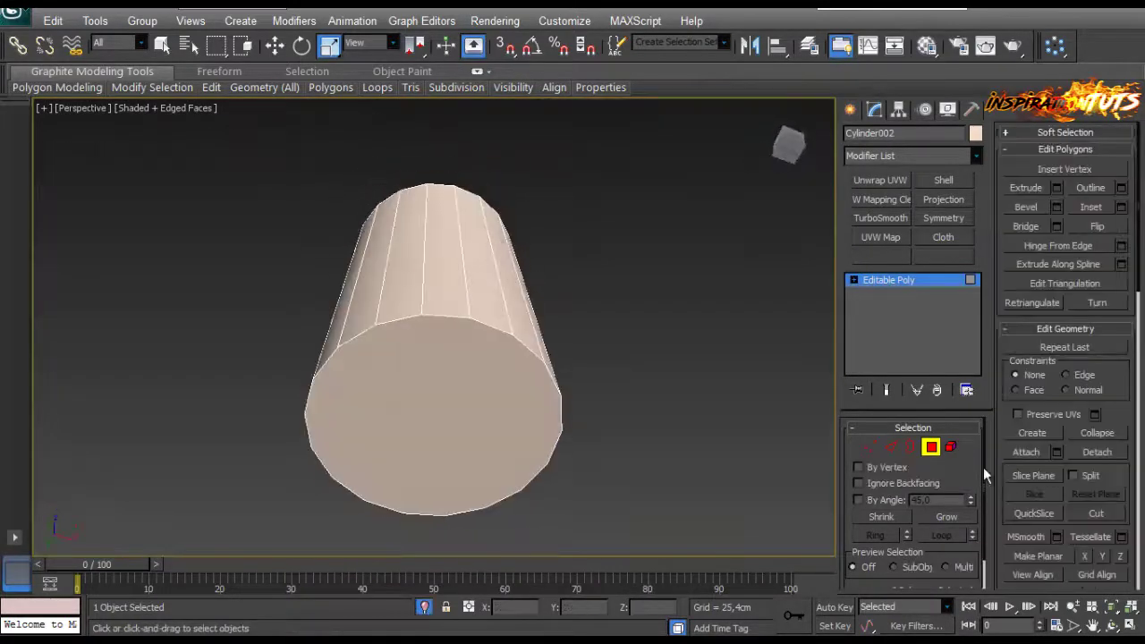
pyautogui.click(511, 413)
pyautogui.click(1121, 207)
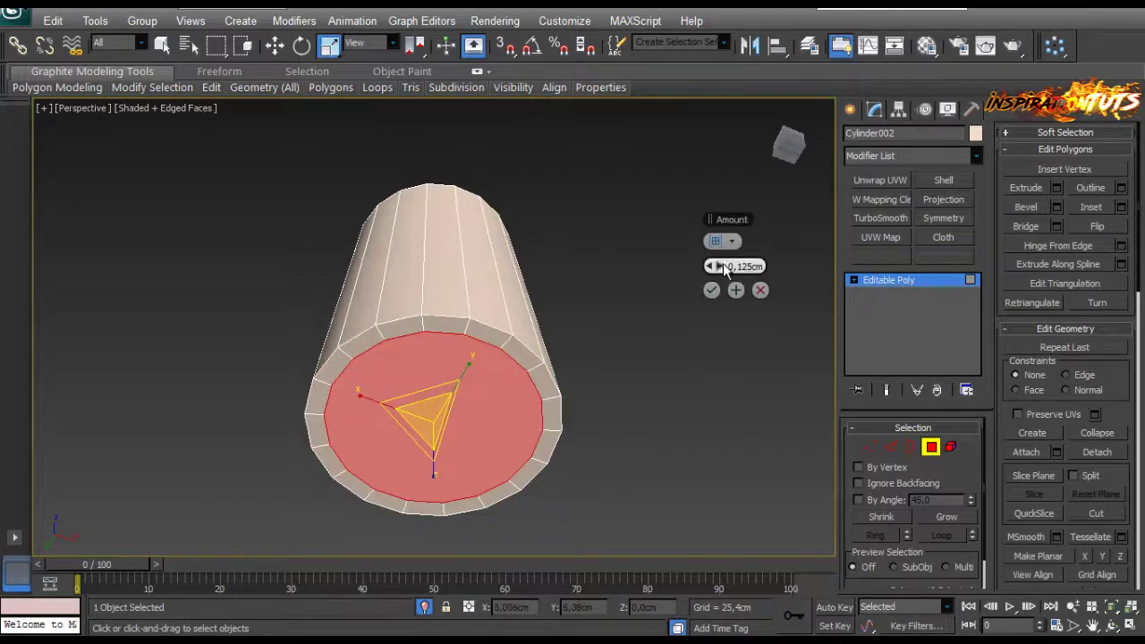
pyautogui.moveTo(725, 270); pyautogui.dragTo(725, 261)
pyautogui.click(712, 290)
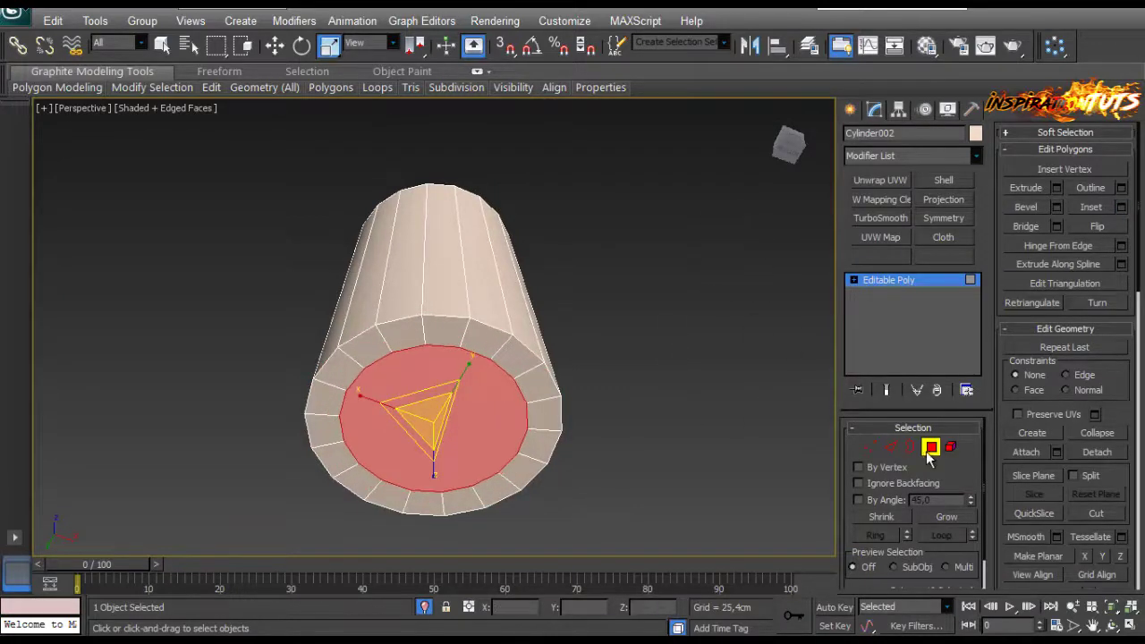
pyautogui.press('Delete')
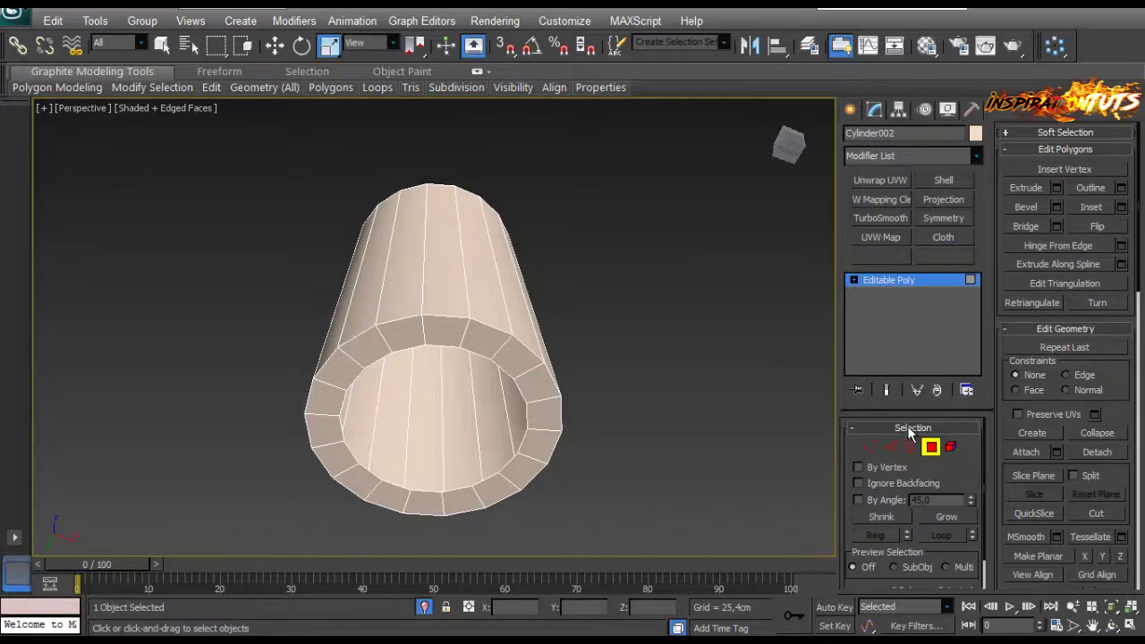
# Bridge the open top and bottom borders to form the tube's inner wall, and exit isolation.
pyautogui.click(911, 447)
pyautogui.click(512, 385)
pyautogui.keyDown('alt'); pyautogui.moveTo(510, 256); pyautogui.dragTo(519, 283, button='middle'); pyautogui.keyUp('alt')
pyautogui.click(1033, 211)
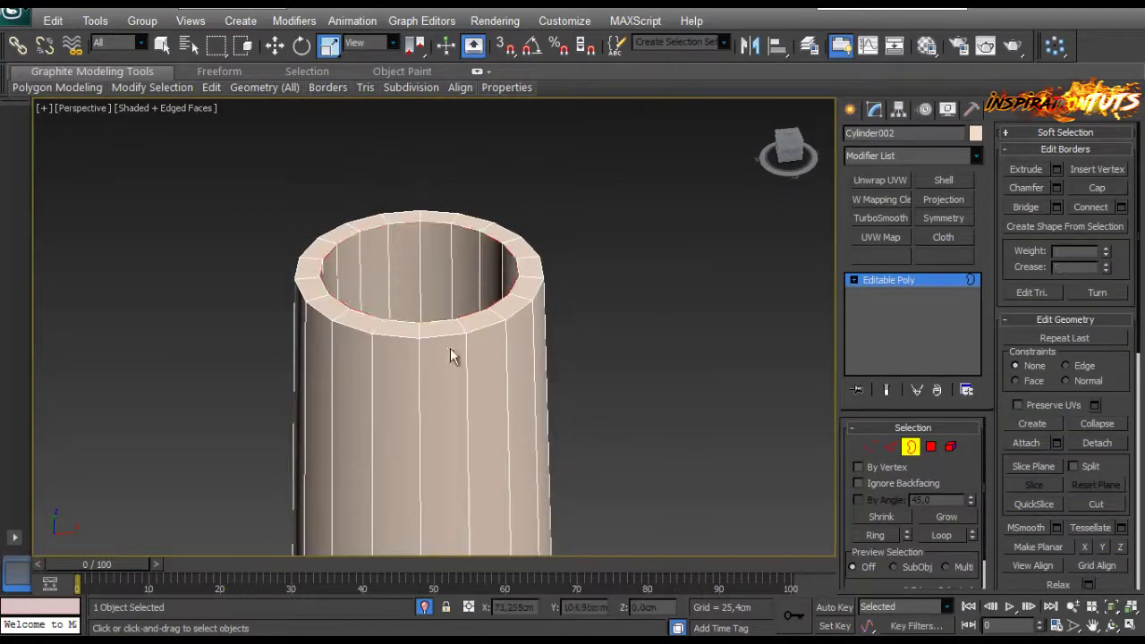
pyautogui.moveTo(454, 356)
pyautogui.keyDown('alt'); pyautogui.mouseDown(button='middle')
pyautogui.moveTo(446, 425)
pyautogui.moveTo(445, 362)
pyautogui.mouseUp(button='middle'); pyautogui.keyUp('alt')
pyautogui.scroll(-4, 438, 367)
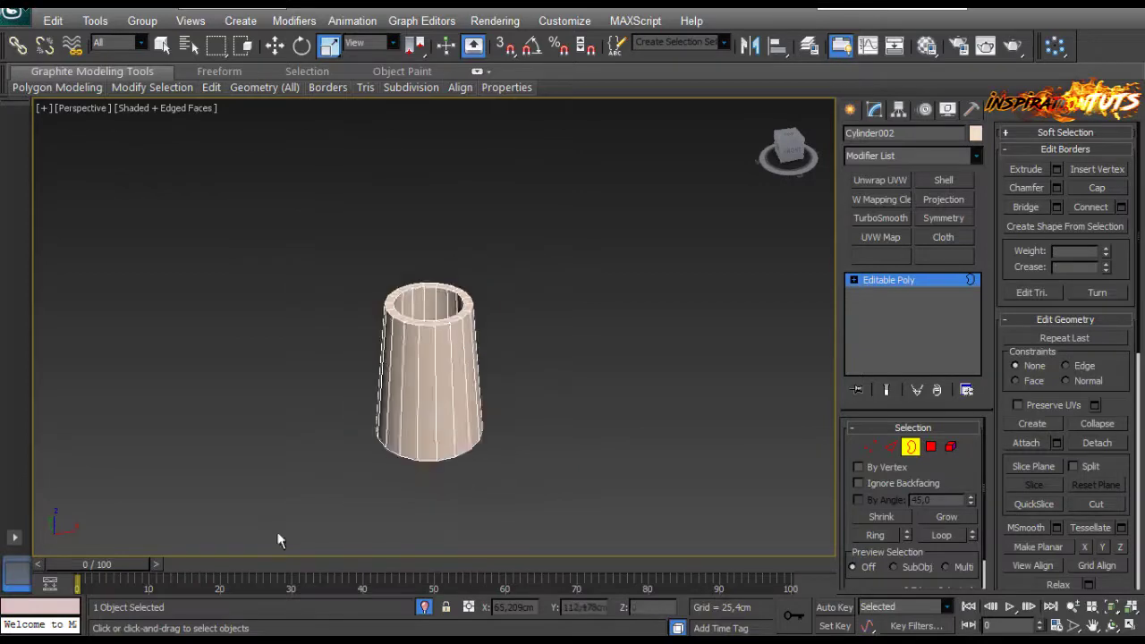
pyautogui.click(425, 608)
pyautogui.keyDown('alt'); pyautogui.moveTo(472, 325); pyautogui.dragTo(452, 383, button='middle'); pyautogui.keyUp('alt')
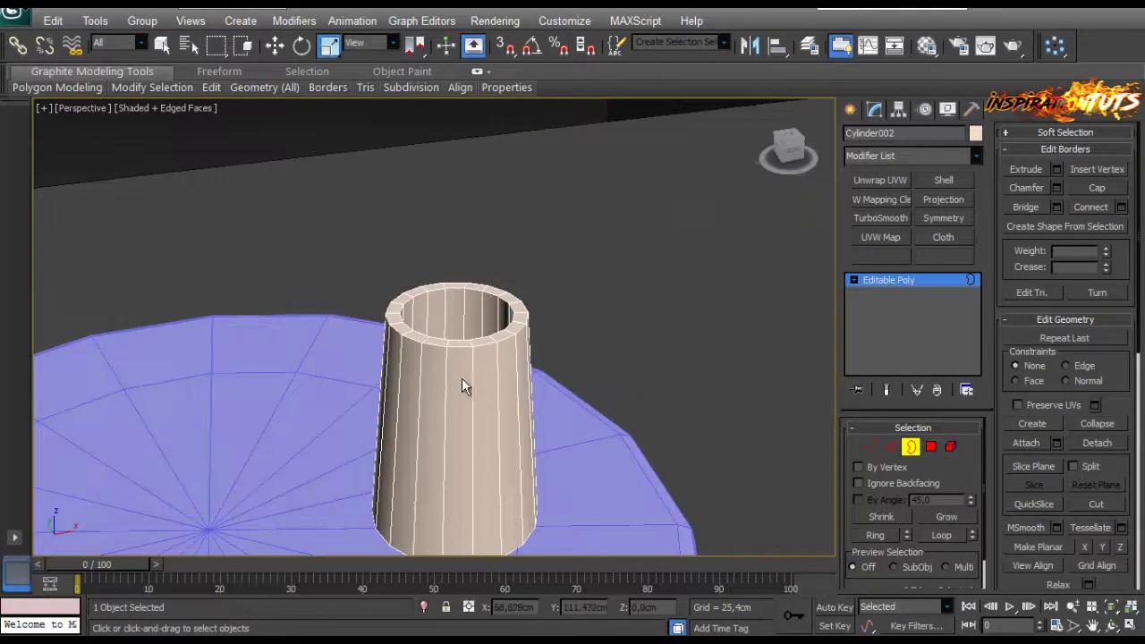
# Clone the tapered tube straight upward as one independent copy.
pyautogui.scroll(3, 461, 381)
pyautogui.scroll(-5, 461, 381)
pyautogui.moveTo(405, 309); pyautogui.dragTo(428, 347, button='middle')
pyautogui.scroll(-2, 420, 339)
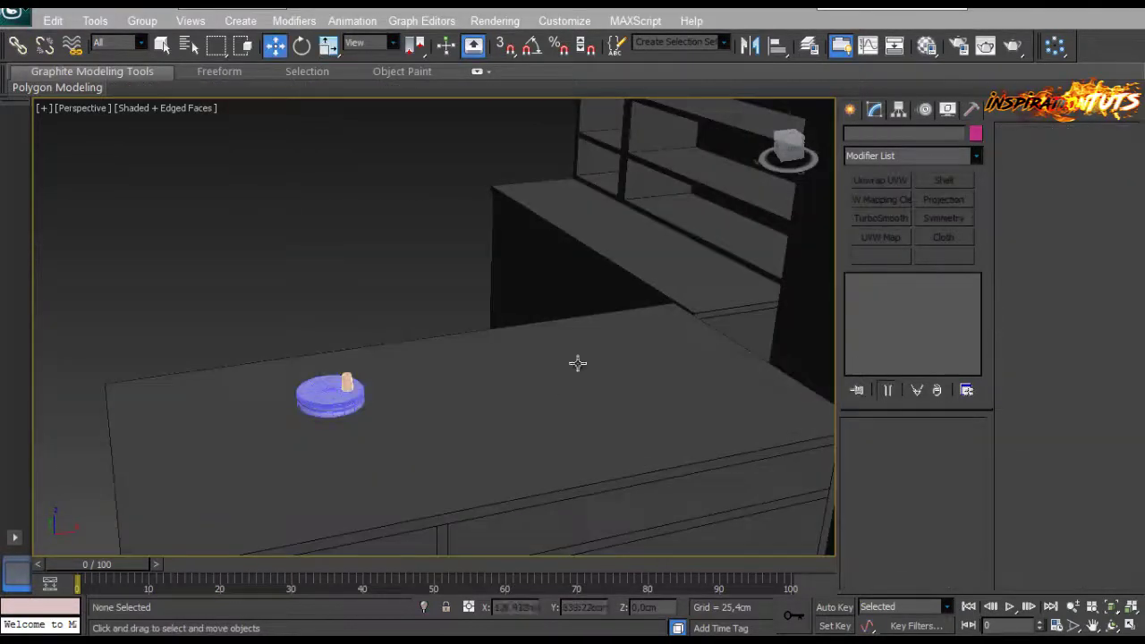
pyautogui.scroll(4, 295, 401)
pyautogui.moveTo(302, 384); pyautogui.dragTo(430, 291, button='middle')
pyautogui.click(376, 335)
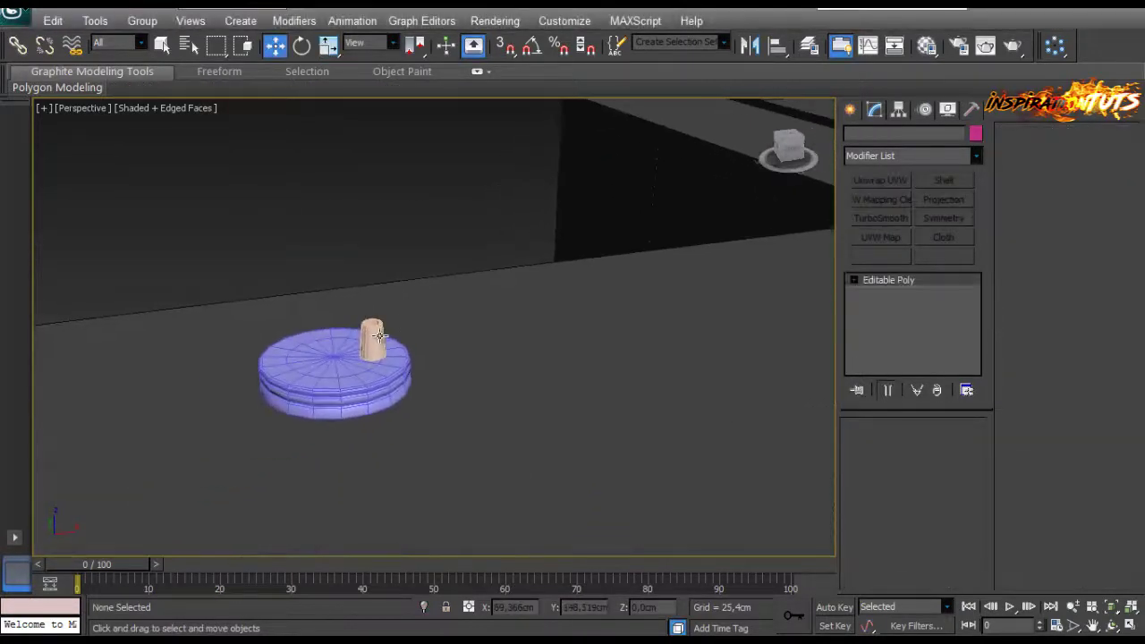
pyautogui.moveTo(338, 365); pyautogui.dragTo(397, 360, button='middle')
pyautogui.scroll(7, 396, 361)
pyautogui.scroll(-2, 475, 310)
pyautogui.moveTo(467, 321); pyautogui.dragTo(657, 370, button='middle')
pyautogui.keyDown('shift'); pyautogui.moveTo(437, 377); pyautogui.dragTo(438, 198); pyautogui.keyUp('shift')
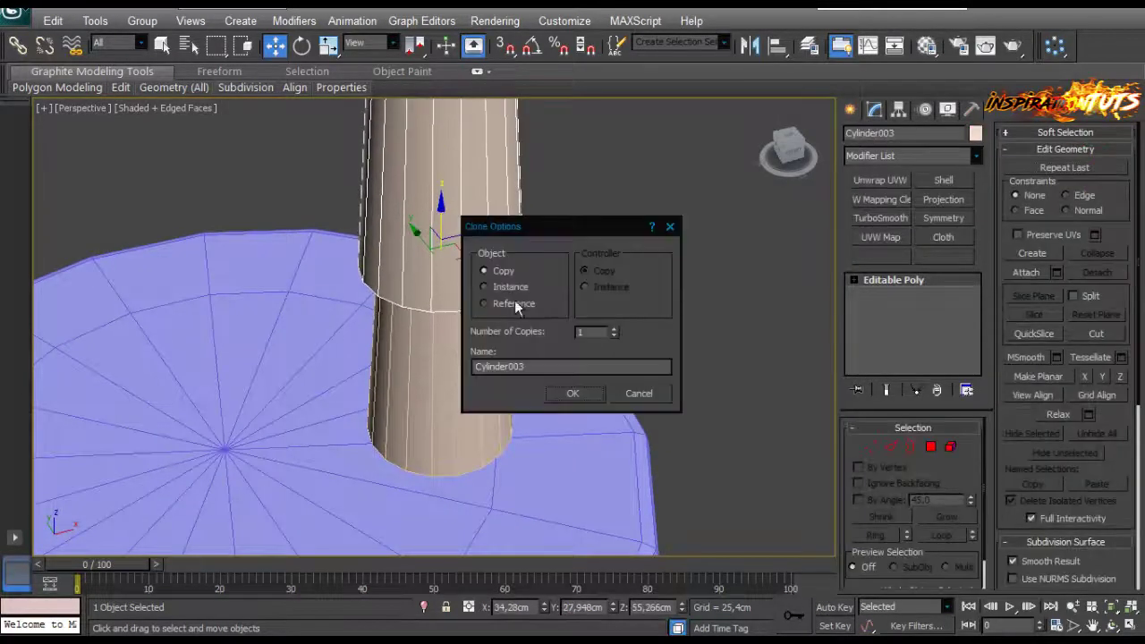
pyautogui.click(573, 394)
# Scale the copied tube down uniformly and seat it in the lower tube's top opening at about Z 55.165 cm.
pyautogui.press('r')
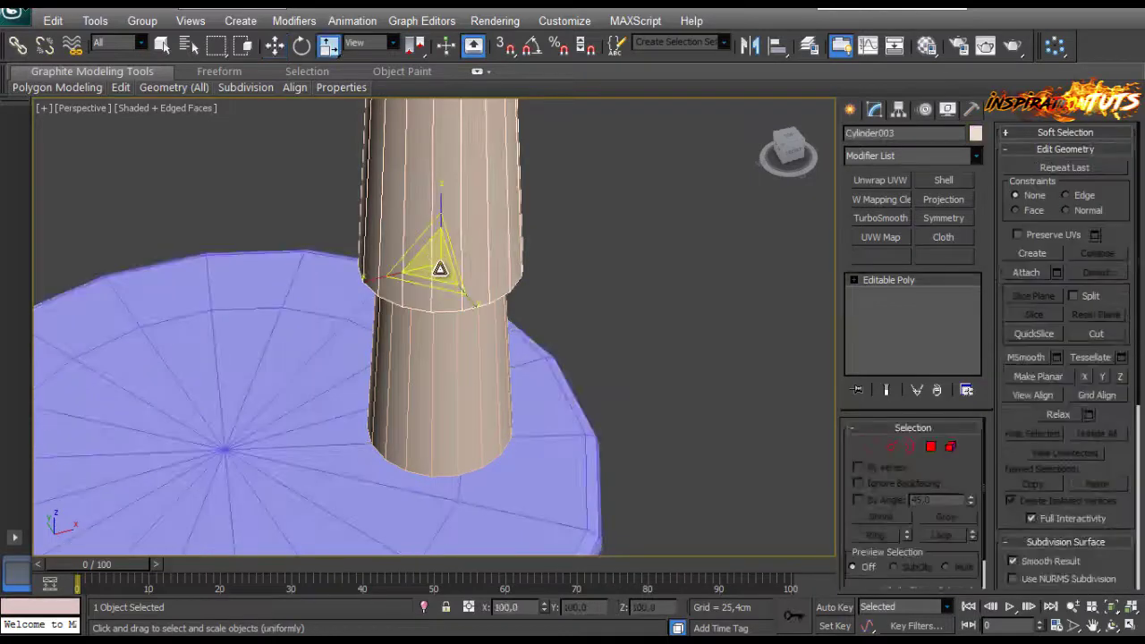
pyautogui.moveTo(436, 287); pyautogui.dragTo(467, 254)
pyautogui.moveTo(469, 271); pyautogui.dragTo(472, 310, button='middle')
pyautogui.scroll(-2, 495, 327)
pyautogui.scroll(3, 452, 306)
pyautogui.press('w')
pyautogui.scroll(-2, 473, 311)
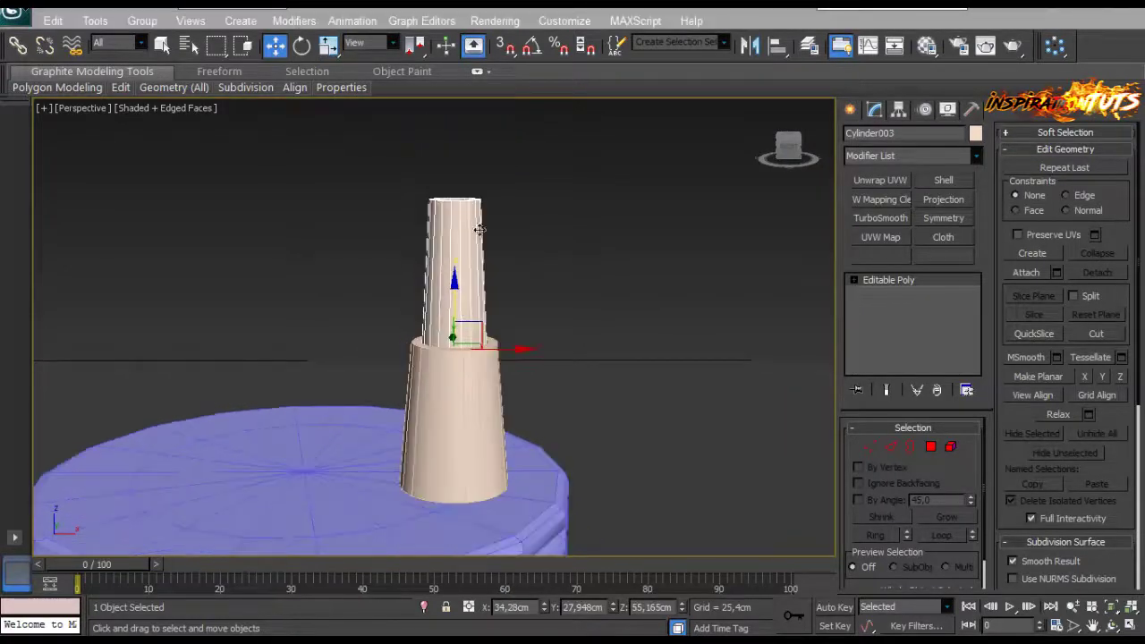
# Draw a plane about 4.127 cm long and 3.421 cm wide beside the upper tube in the Front view.
pyautogui.moveTo(481, 229); pyautogui.dragTo(483, 262, button='middle')
pyautogui.press('f')
pyautogui.scroll(2, 450, 291)
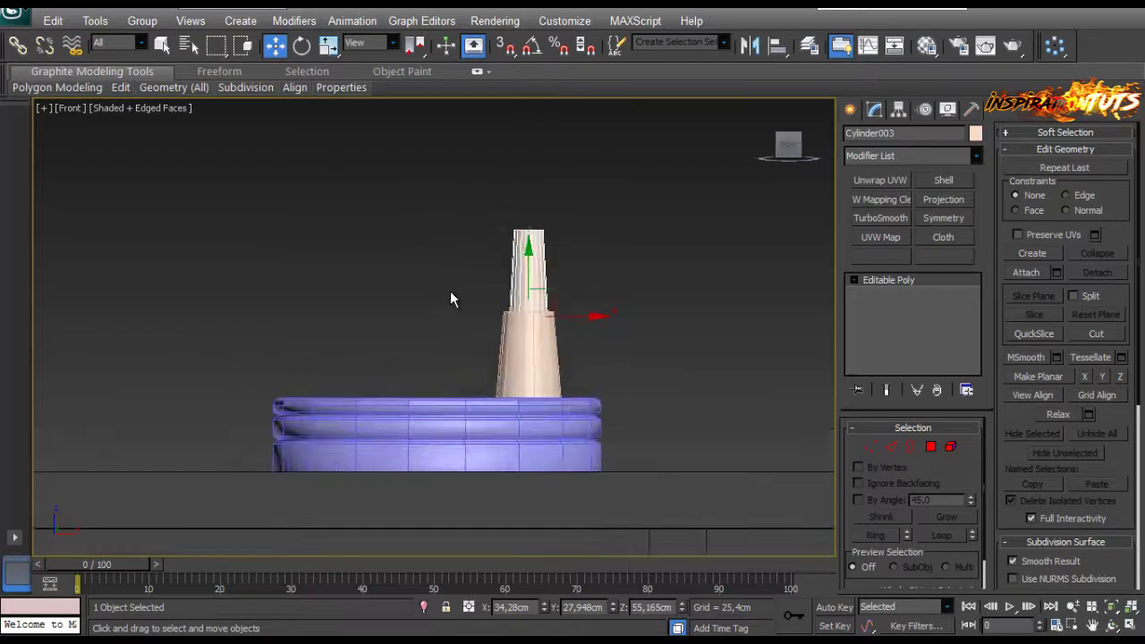
pyautogui.click(850, 109)
pyautogui.click(876, 161)
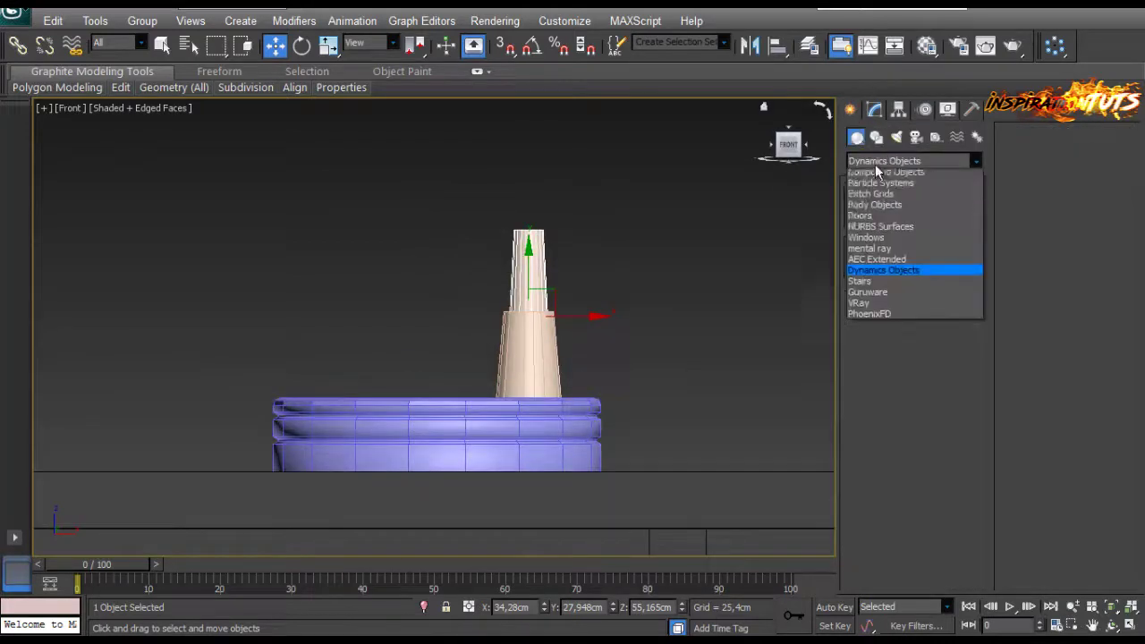
pyautogui.click(908, 178)
pyautogui.click(946, 287)
pyautogui.moveTo(424, 219); pyautogui.dragTo(424, 279, button='middle')
pyautogui.scroll(2, 424, 279)
pyautogui.moveTo(525, 171); pyautogui.dragTo(340, 392)
pyautogui.press('w')
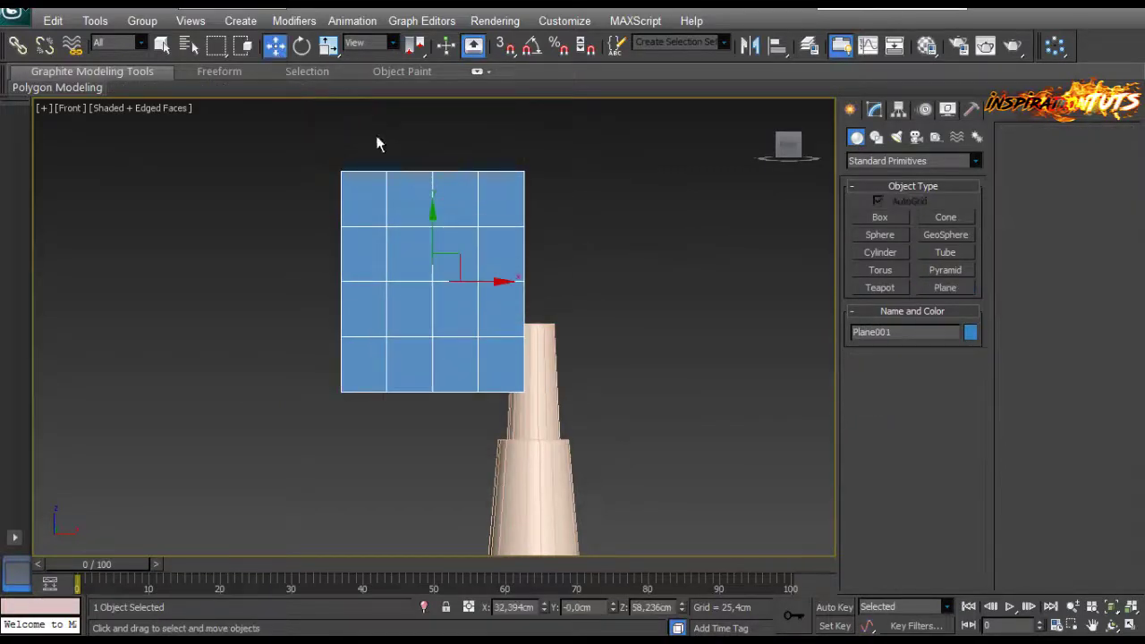
pyautogui.rightClick(404, 191)
pyautogui.click(349, 342)
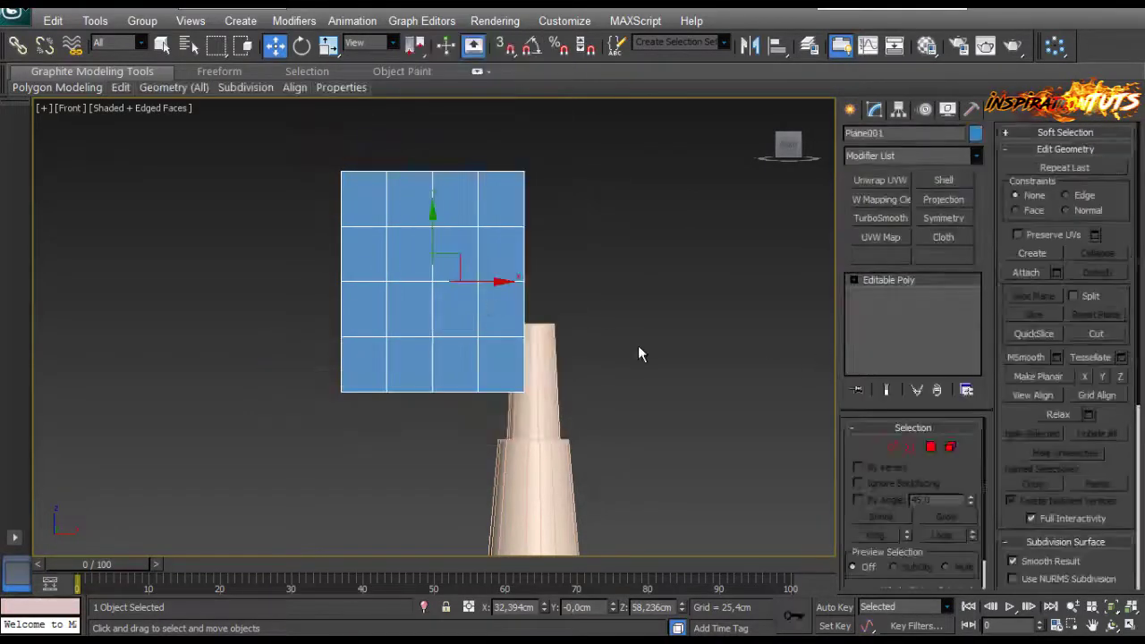
pyautogui.hotkey('ctrl', 'z')
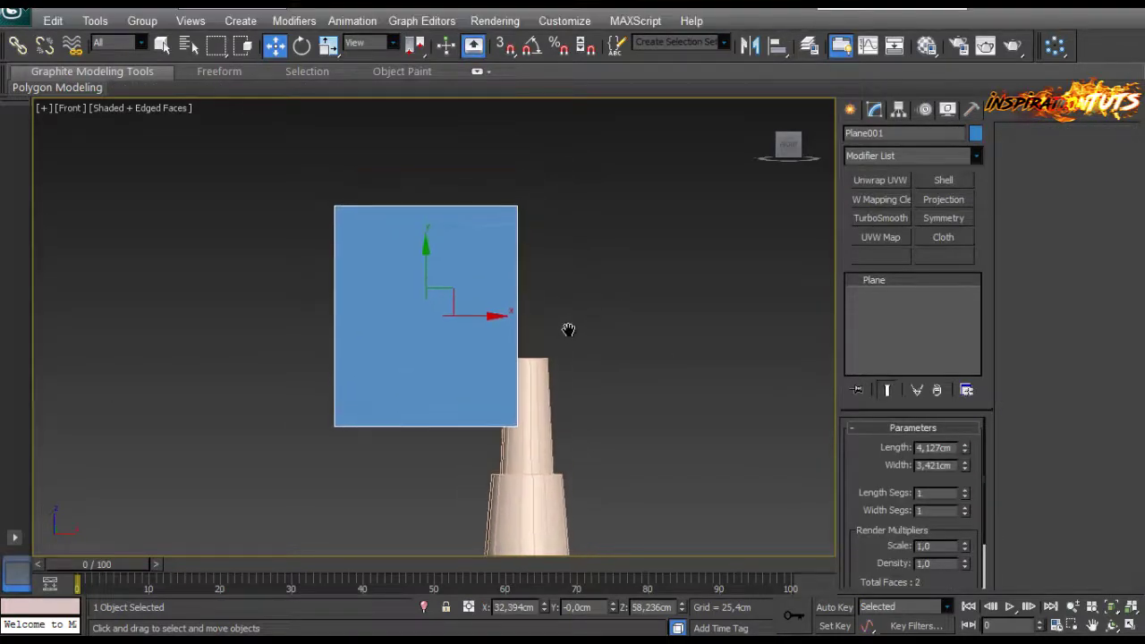
# Set the plane's length and width segments to 1 and convert it to Editable Poly.
pyautogui.scroll(2, 483, 250)
pyautogui.rightClick(481, 248)
pyautogui.moveTo(503, 411)
pyautogui.click(456, 418)
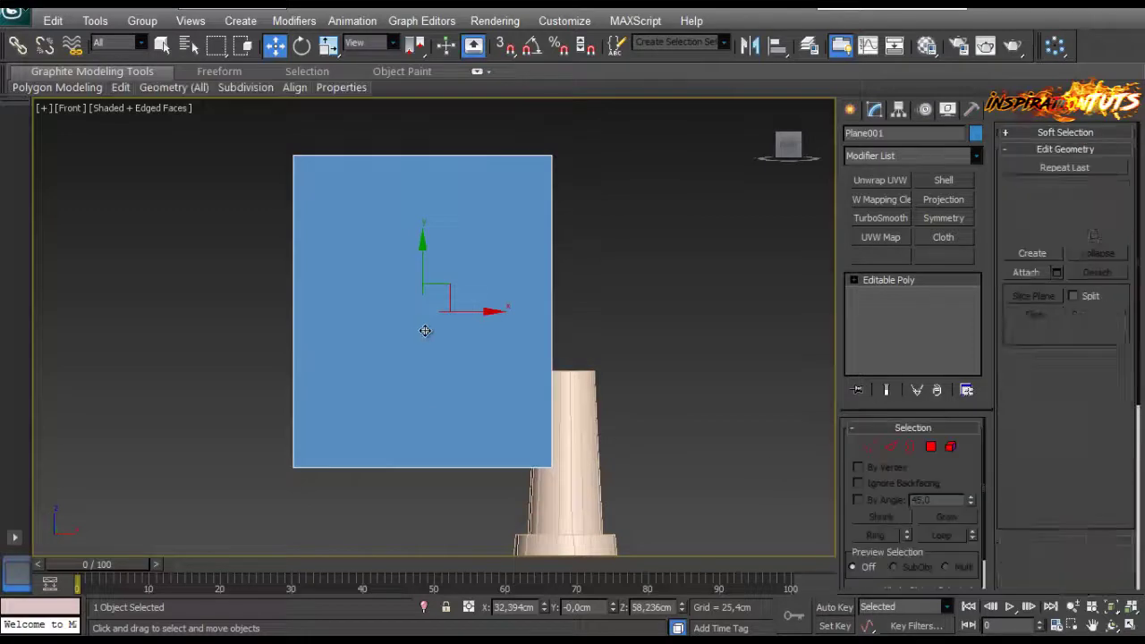
# Lower the plane's two top vertices to about Z 58.775 cm to shorten it.
pyautogui.moveTo(427, 327); pyautogui.dragTo(440, 337, button='middle')
pyautogui.press('1')
pyautogui.moveTo(659, 146); pyautogui.dragTo(240, 205)
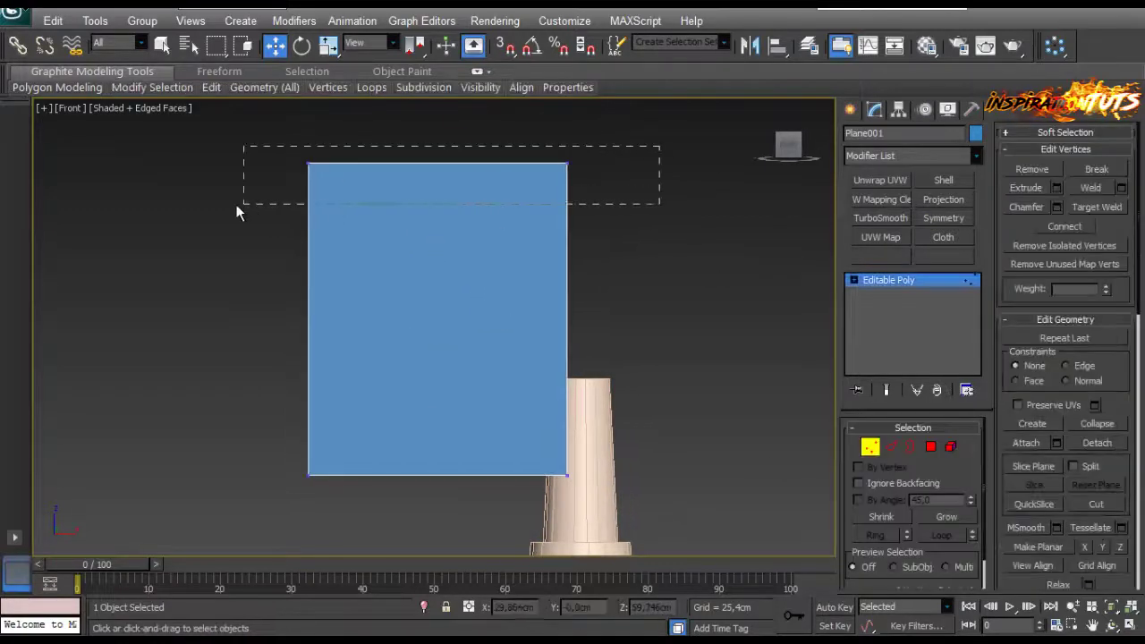
pyautogui.moveTo(438, 120); pyautogui.dragTo(439, 234)
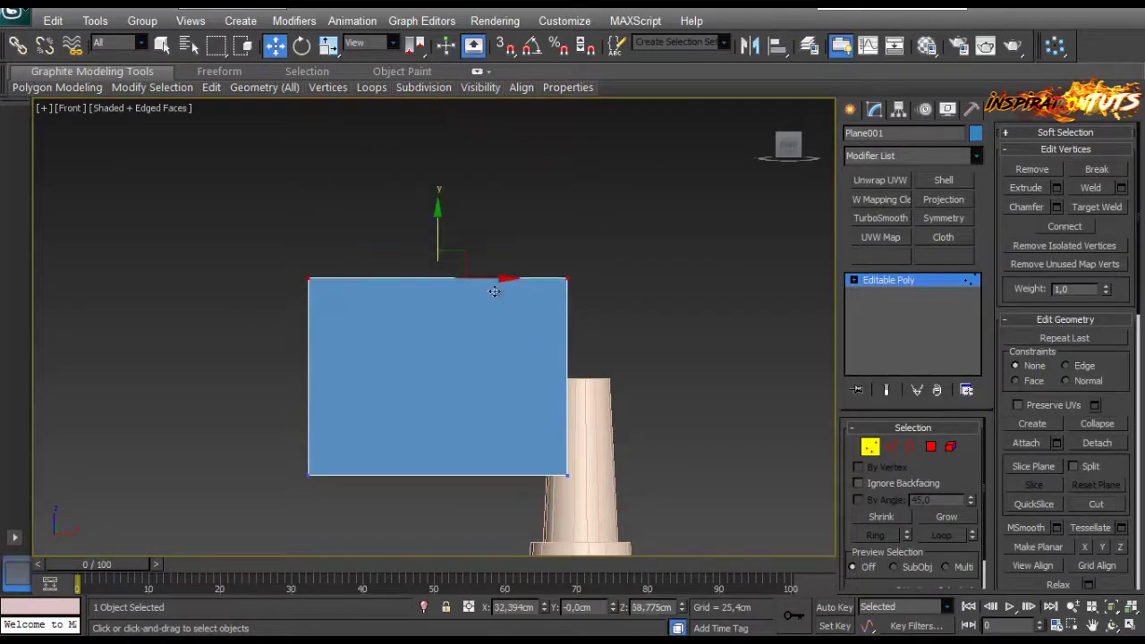
pyautogui.moveTo(501, 313); pyautogui.dragTo(523, 273, button='middle')
pyautogui.scroll(3, 522, 273)
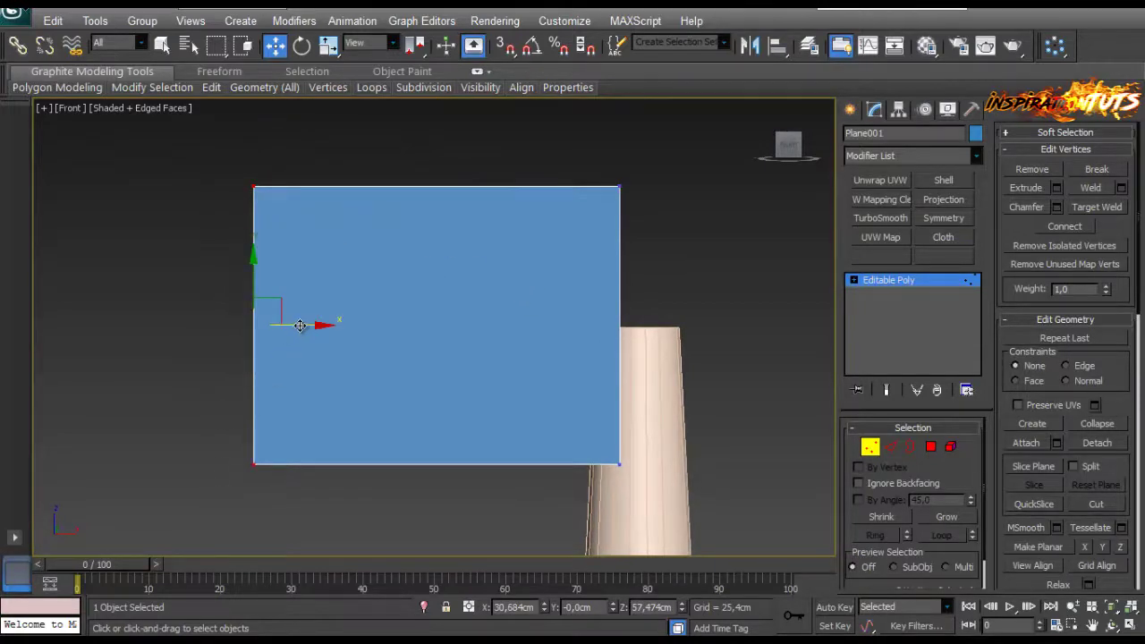
# Move the plane's two left vertices inward toward the tube to narrow the plane.
pyautogui.moveTo(305, 325); pyautogui.dragTo(361, 326)
pyautogui.scroll(-2, 501, 397)
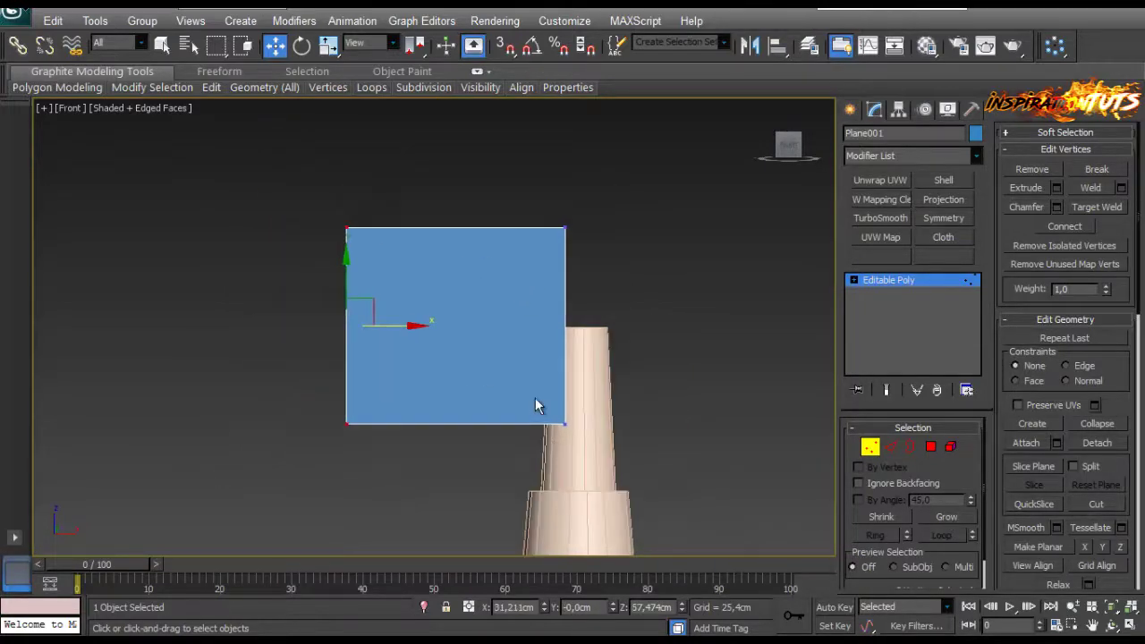
pyautogui.scroll(-2, 535, 398)
pyautogui.scroll(2, 528, 392)
pyautogui.scroll(-3, 404, 326)
pyautogui.moveTo(438, 288); pyautogui.dragTo(459, 288)
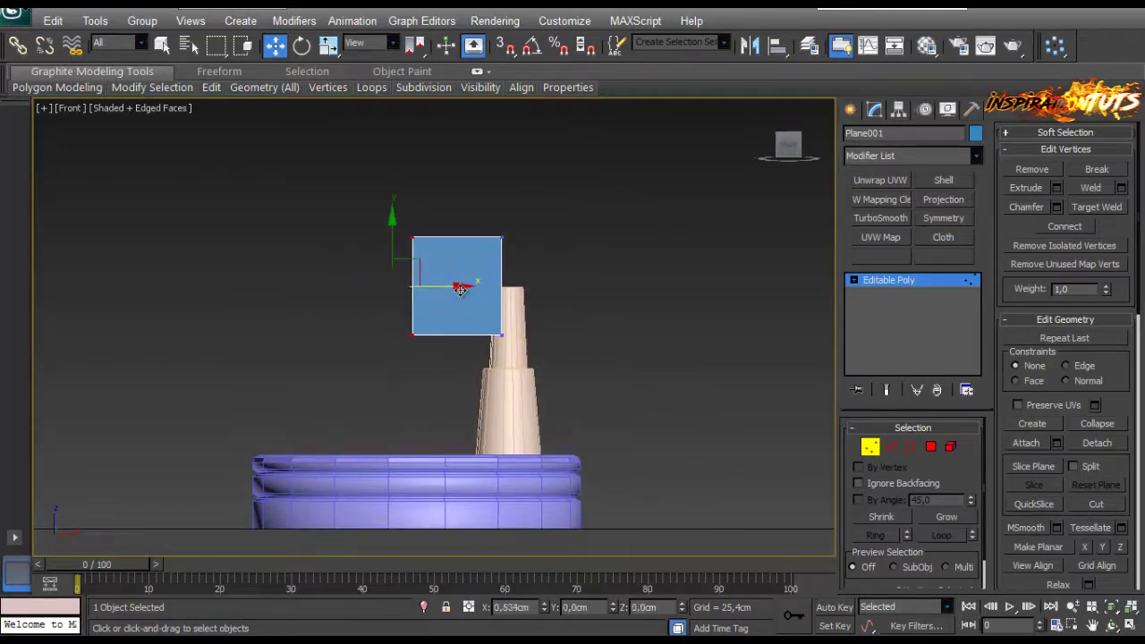
# Connect the plane's vertical edges with one horizontal edge near the bottom, and extend the lower outer edge about 0.256 cm away from the tube.
pyautogui.scroll(3, 467, 291)
pyautogui.click(892, 446)
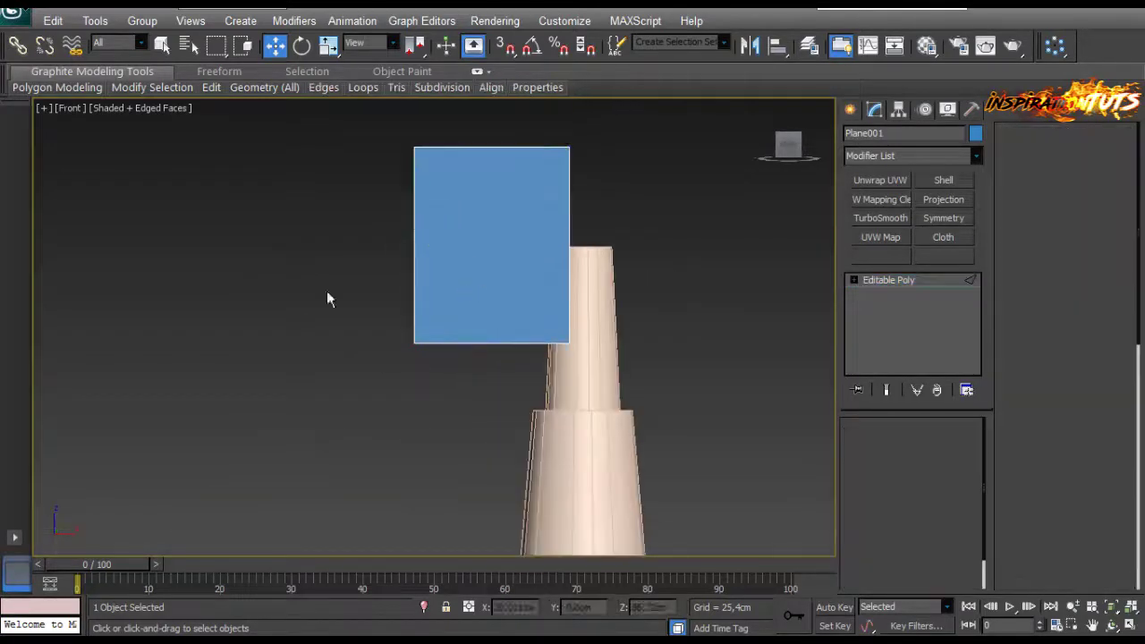
pyautogui.moveTo(328, 296); pyautogui.dragTo(644, 304)
pyautogui.click(1122, 249)
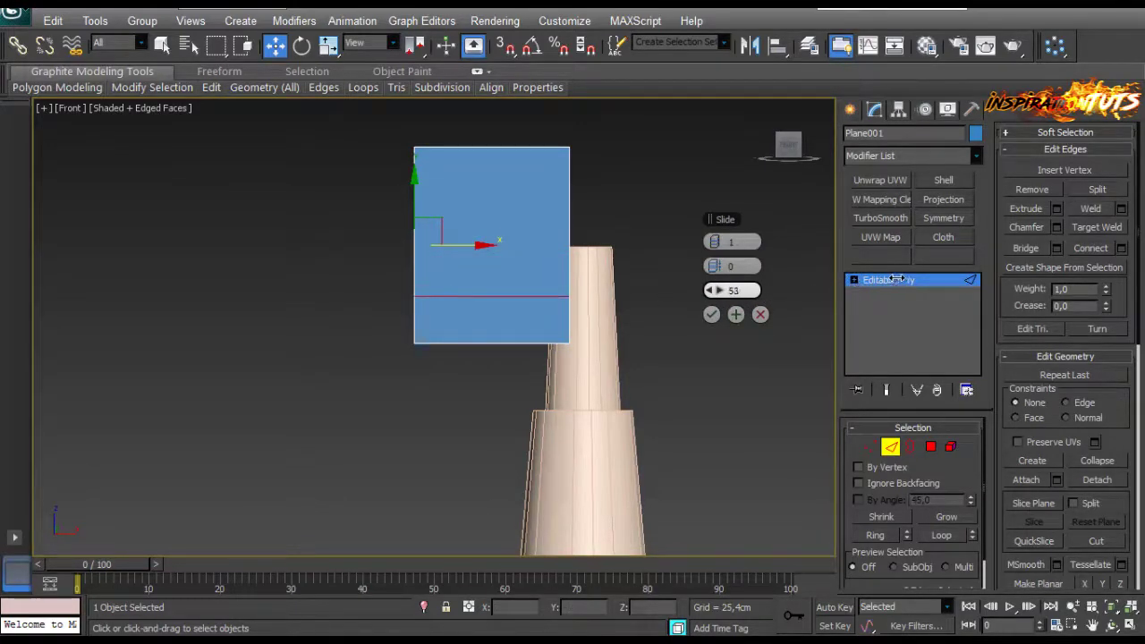
pyautogui.click(713, 314)
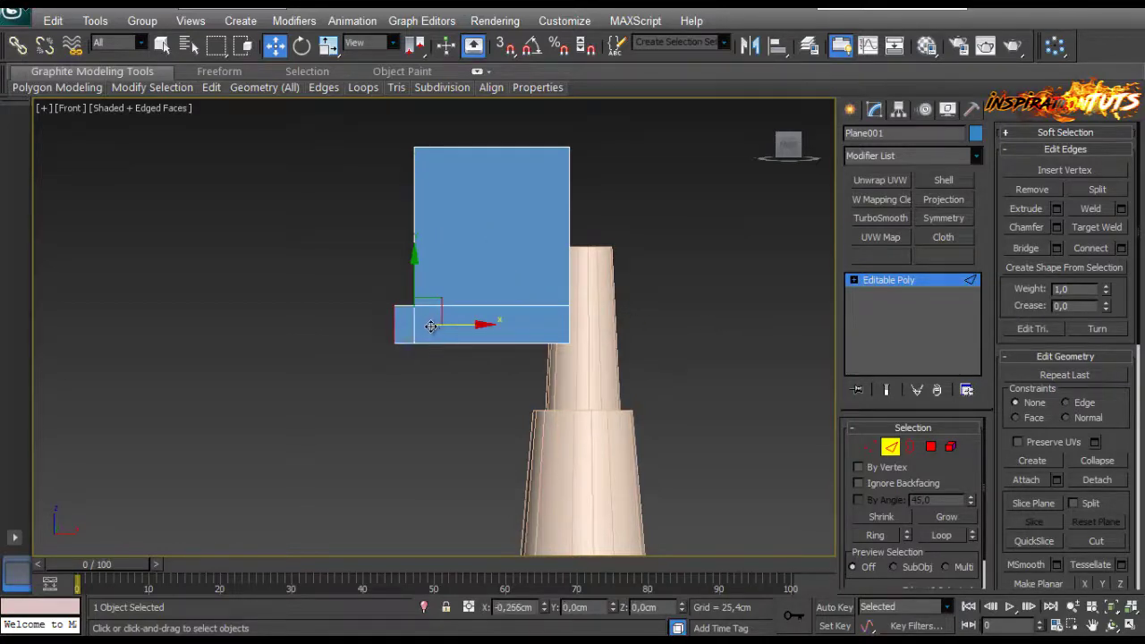
# Lower the upper outer vertex of the small side extension to about Z 56.444 cm to slope its top.
pyautogui.scroll(2, 425, 329)
pyautogui.press('1')
pyautogui.moveTo(344, 265); pyautogui.dragTo(386, 316)
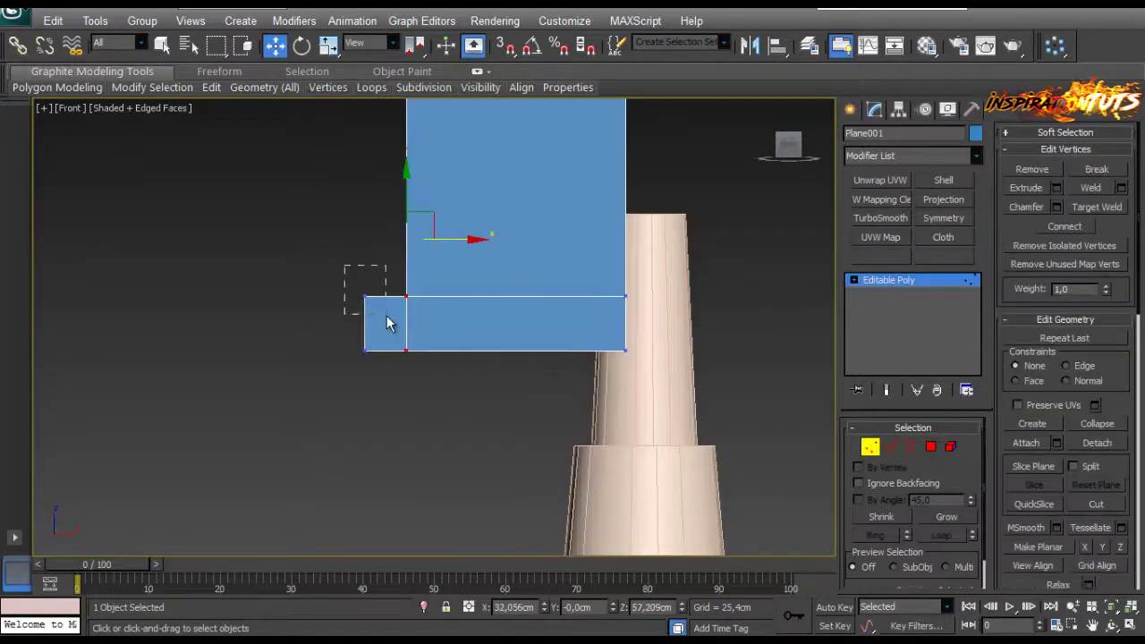
pyautogui.moveTo(365, 241); pyautogui.dragTo(370, 266)
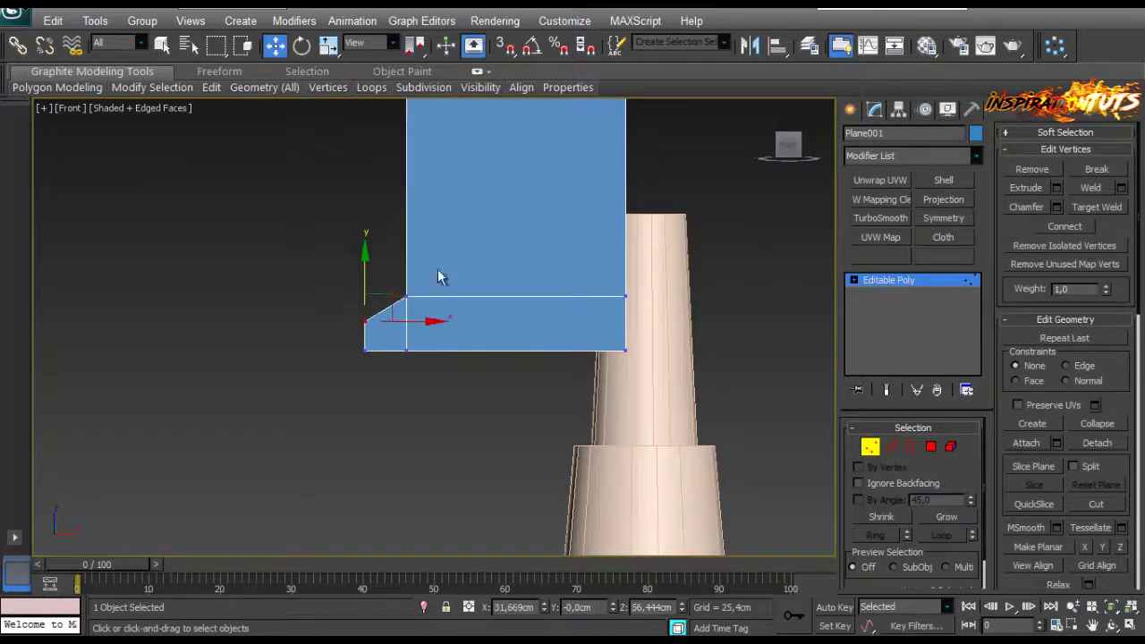
# Raise the inner horizontal row of vertices and lower the plane's top vertices to about Z 58.185 cm.
pyautogui.moveTo(439, 273); pyautogui.dragTo(428, 362, button='middle')
pyautogui.click(397, 161)
pyautogui.moveTo(404, 287); pyautogui.dragTo(356, 351, button='middle')
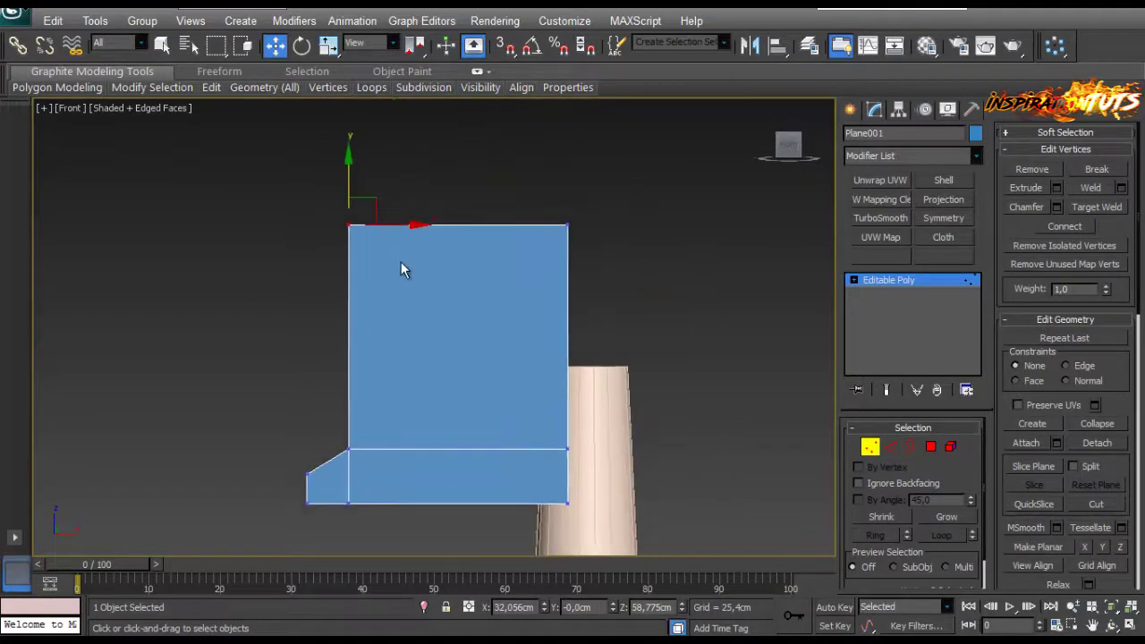
pyautogui.moveTo(377, 415); pyautogui.dragTo(376, 370, button='middle')
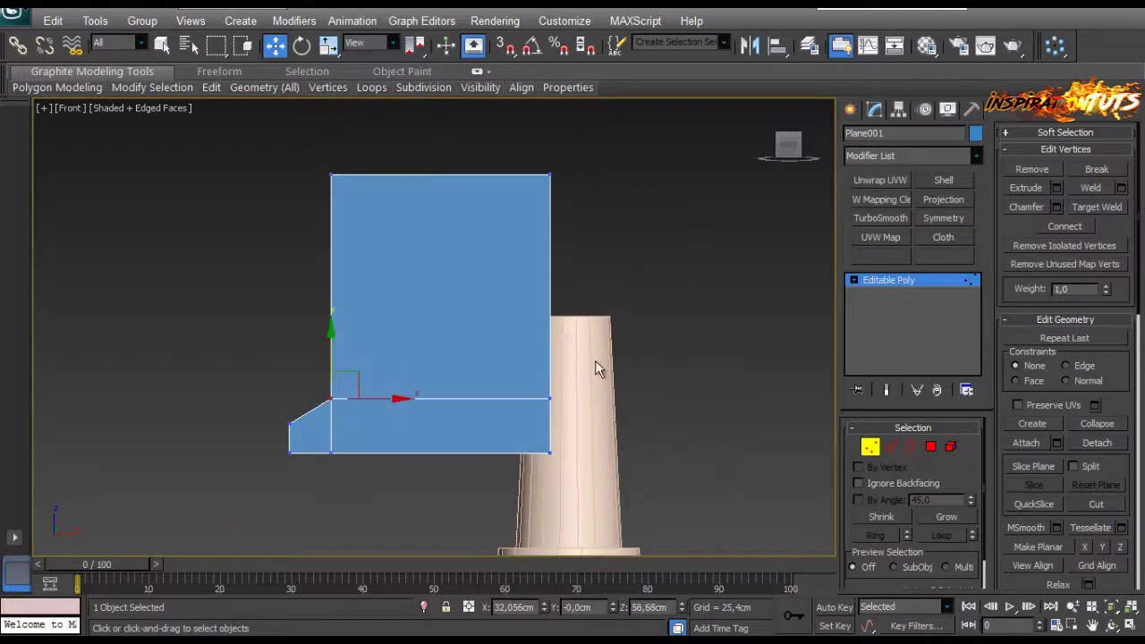
pyautogui.moveTo(435, 352); pyautogui.dragTo(444, 330)
pyautogui.moveTo(315, 233); pyautogui.dragTo(304, 266, button='middle')
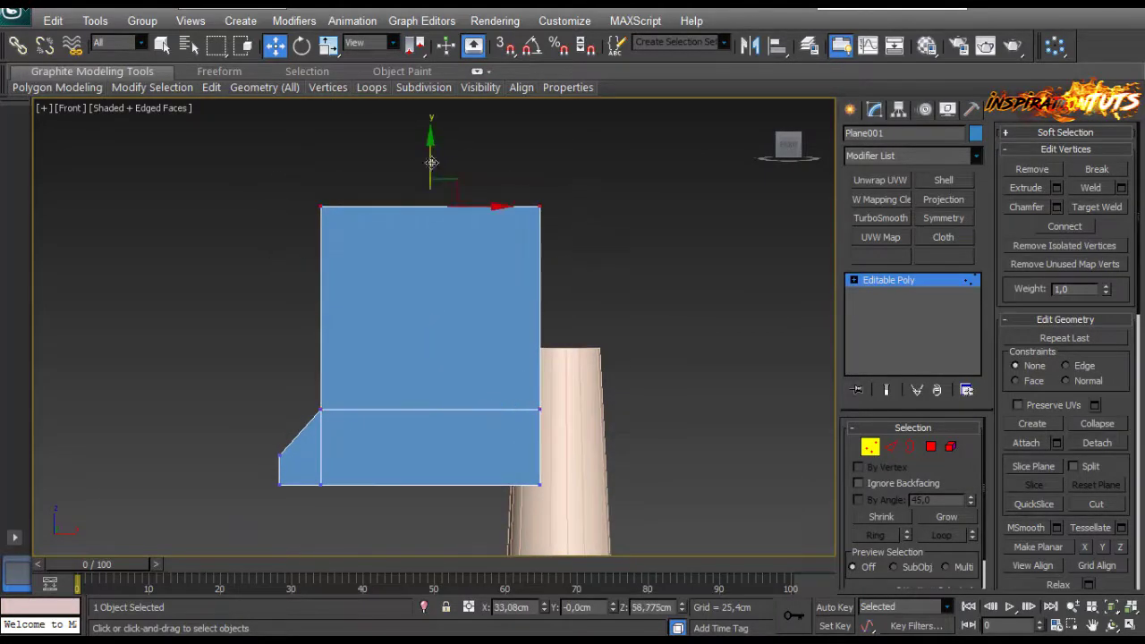
pyautogui.moveTo(432, 162); pyautogui.dragTo(420, 224)
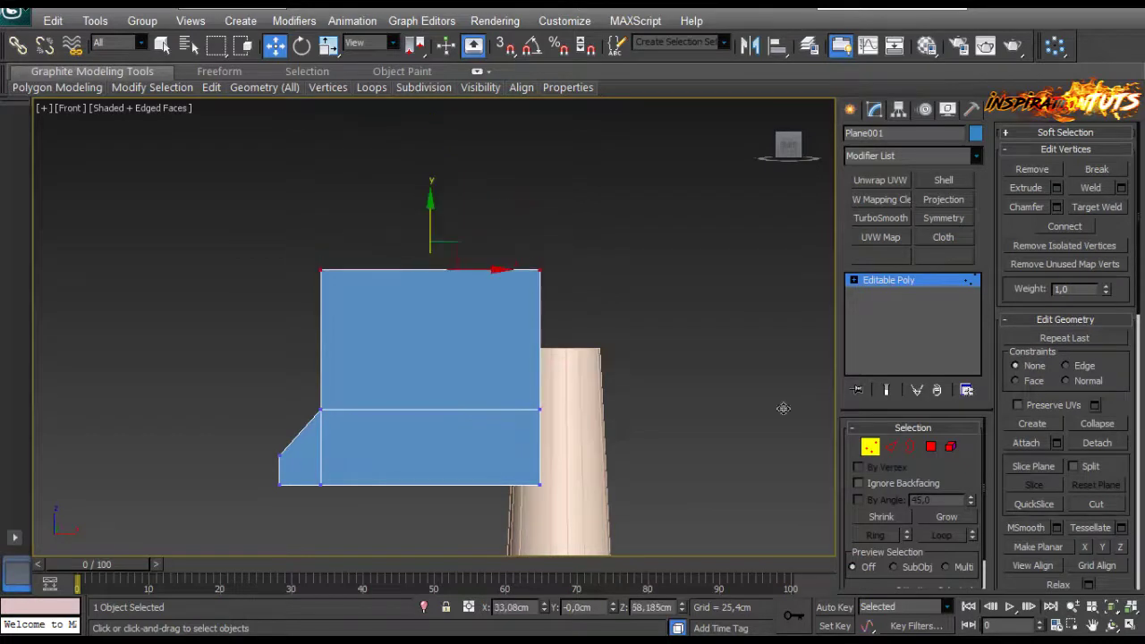
# Connect the plane's horizontal edges with one vertical edge placed slightly toward the tube side.
pyautogui.press('2')
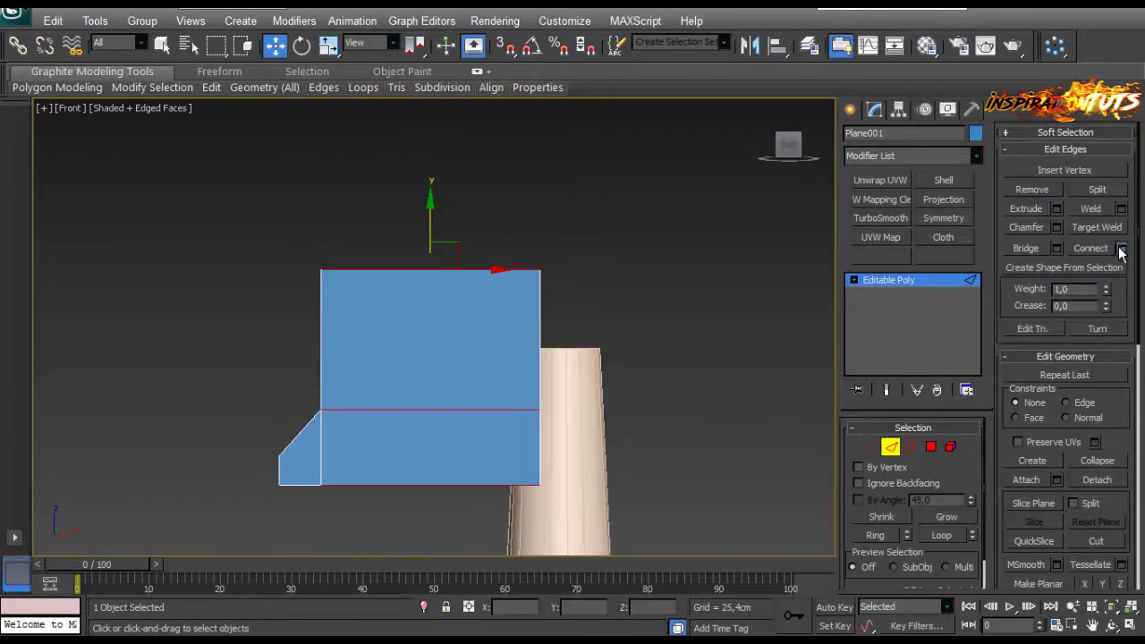
pyautogui.click(1120, 249)
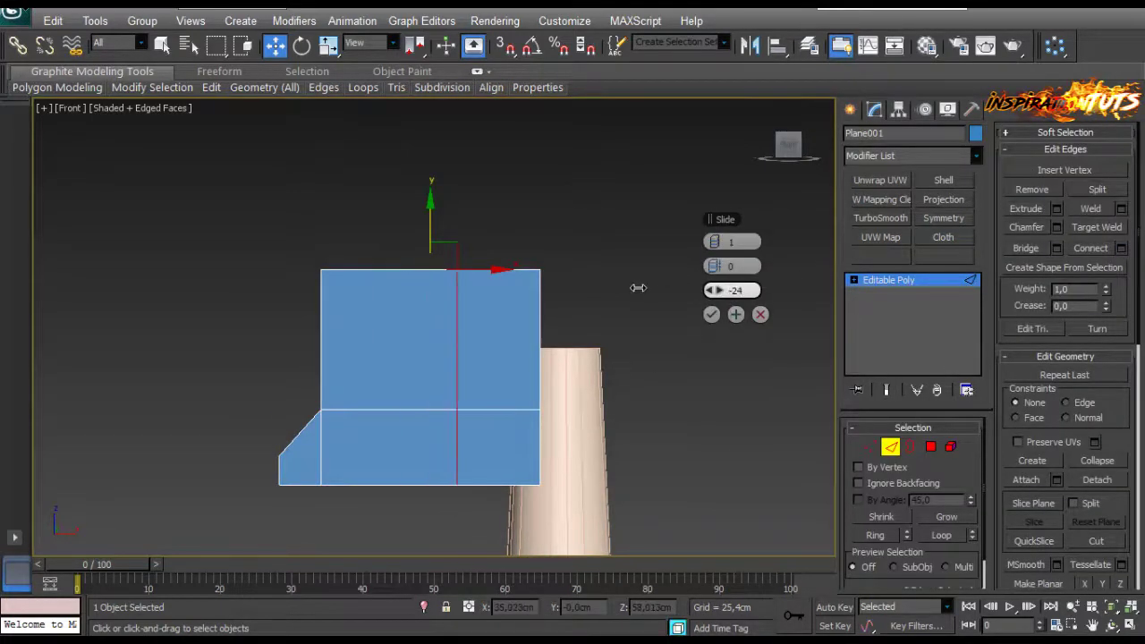
pyautogui.click(711, 314)
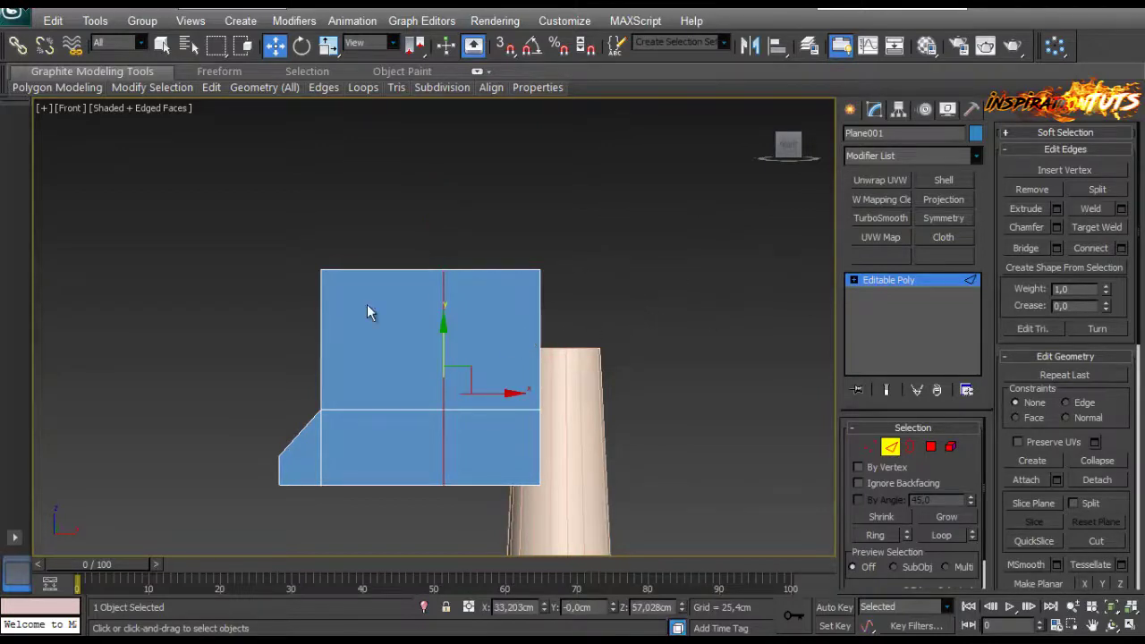
# Extrude the top edge segment farther from the tube diagonally up and outward to about X 31.9 cm, Z 59.5 cm.
pyautogui.click(385, 271)
pyautogui.moveTo(397, 319); pyautogui.dragTo(406, 353, button='middle')
pyautogui.keyDown('shift'); pyautogui.moveTo(414, 284); pyautogui.dragTo(335, 138); pyautogui.keyUp('shift')
pyautogui.moveTo(356, 203); pyautogui.dragTo(357, 243, button='middle')
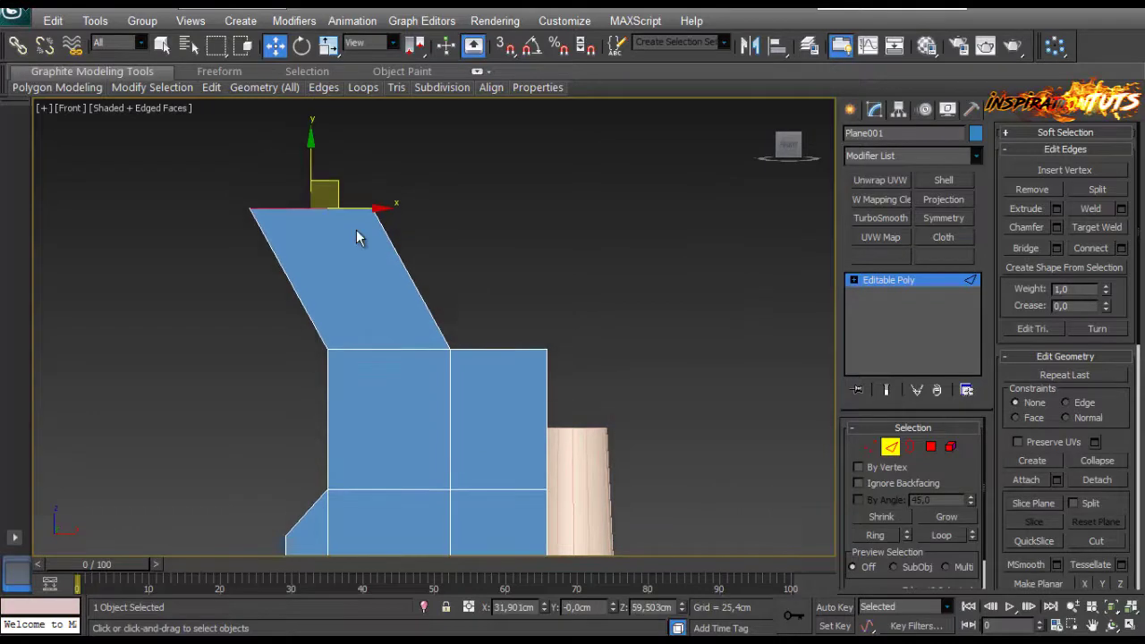
pyautogui.press('z')
pyautogui.scroll(-2, 419, 282)
pyautogui.press('e')
pyautogui.scroll(-3, 467, 354)
pyautogui.moveTo(474, 355); pyautogui.dragTo(470, 322, button='middle')
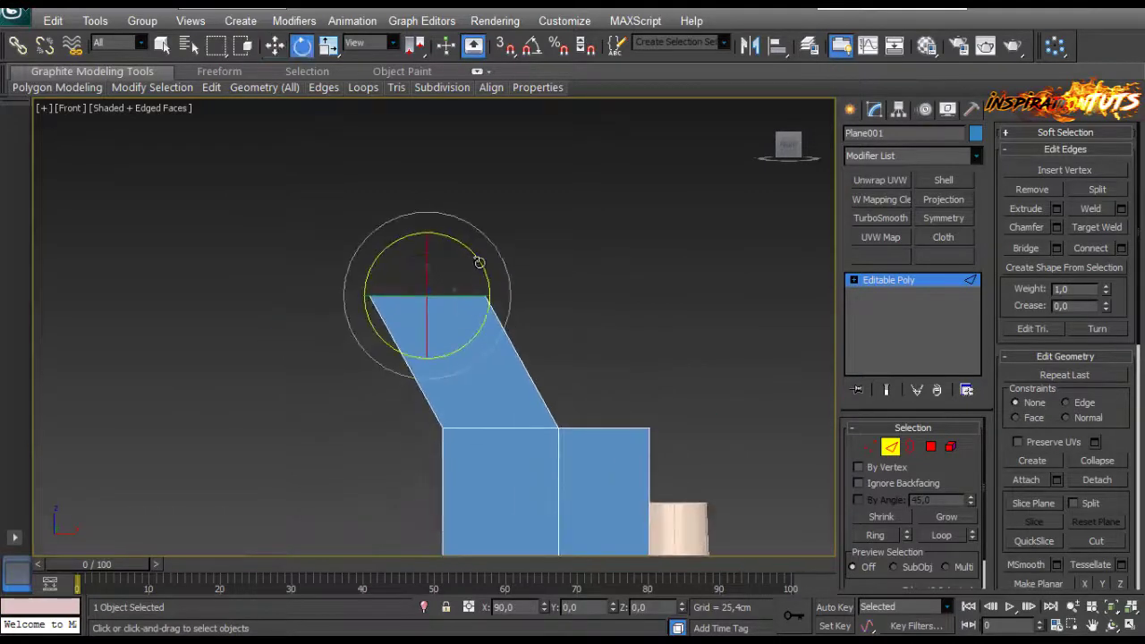
pyautogui.moveTo(478, 260); pyautogui.dragTo(470, 243)
pyautogui.hotkey('ctrl', 'z')
# Narrow the extruded top edge by scaling it along X, and rotate it about 26 degrees.
pyautogui.press('r')
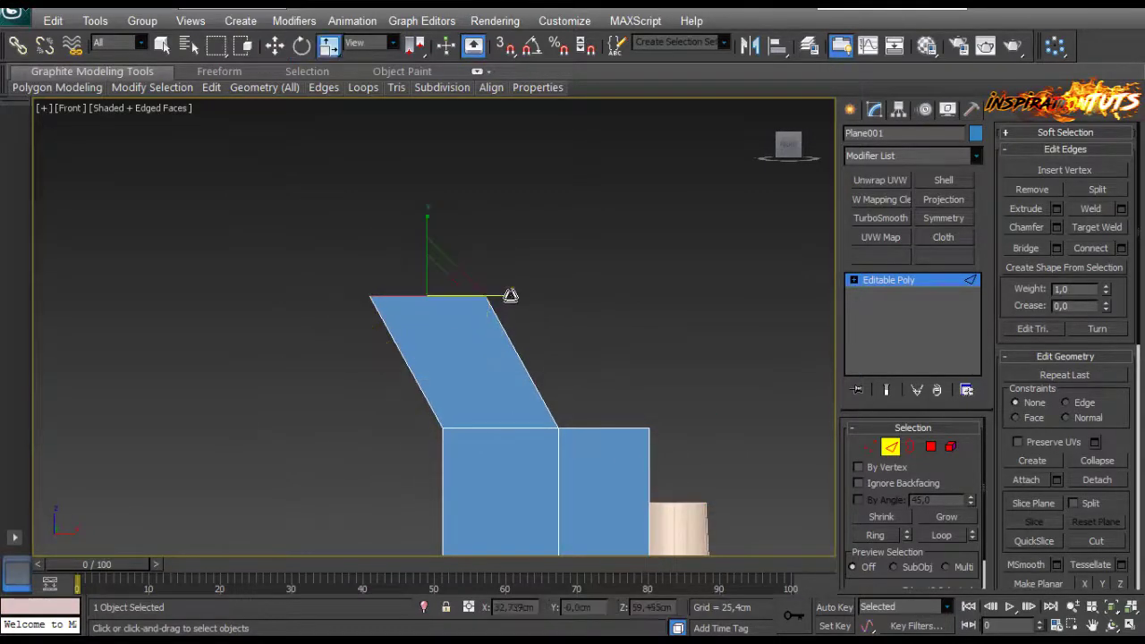
pyautogui.moveTo(508, 296); pyautogui.dragTo(435, 312)
pyautogui.press('e')
pyautogui.moveTo(469, 238); pyautogui.dragTo(449, 227)
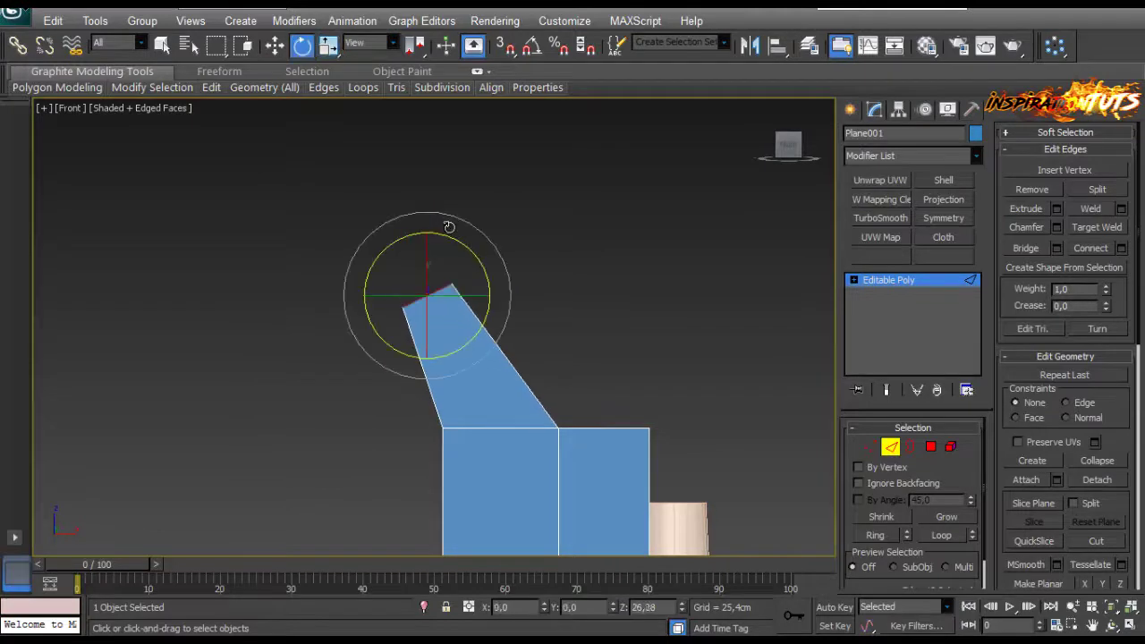
# Select the ring of edges running down from the slanted tip and connect them with 2 segments, pinch 0 and slide 0.
pyautogui.scroll(1, 474, 285)
pyautogui.moveTo(474, 285); pyautogui.dragTo(423, 149, button='middle')
pyautogui.scroll(-1, 435, 233)
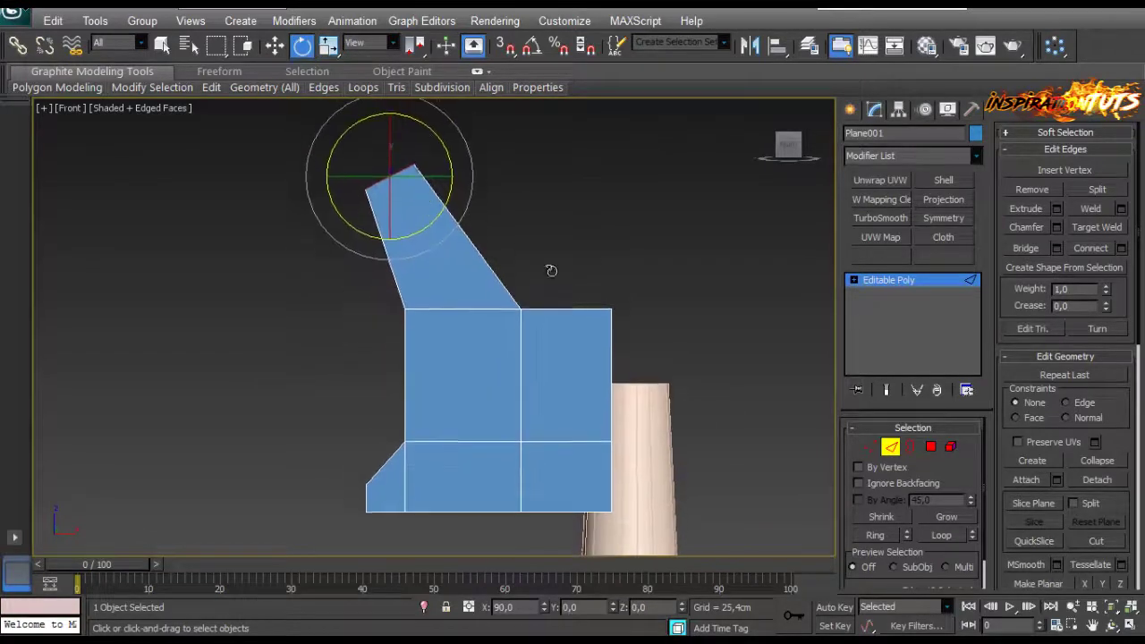
pyautogui.scroll(-3, 462, 363)
pyautogui.scroll(5, 462, 363)
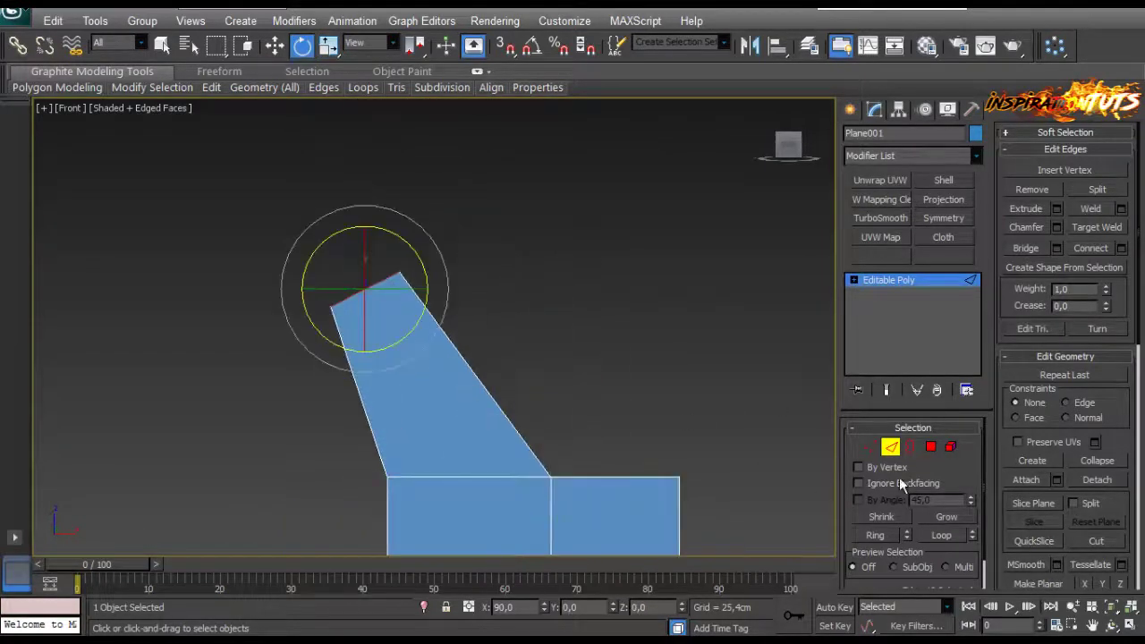
pyautogui.click(877, 535)
pyautogui.scroll(-3, 491, 455)
pyautogui.moveTo(488, 402); pyautogui.dragTo(456, 269, button='middle')
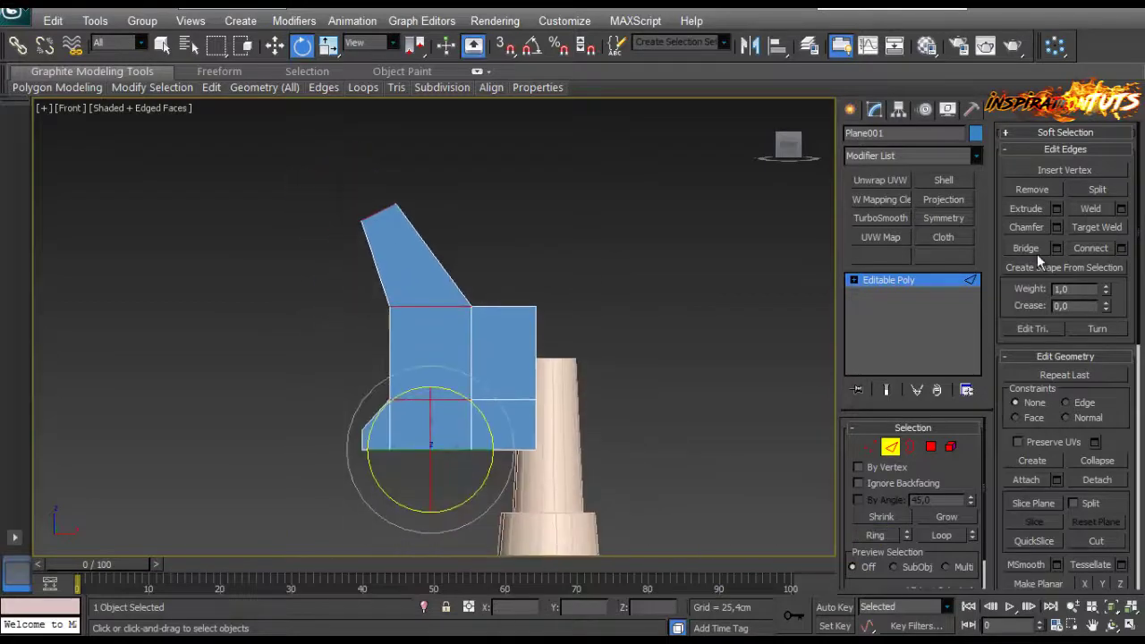
pyautogui.click(1121, 248)
pyautogui.click(717, 242)
pyautogui.rightClick(717, 291)
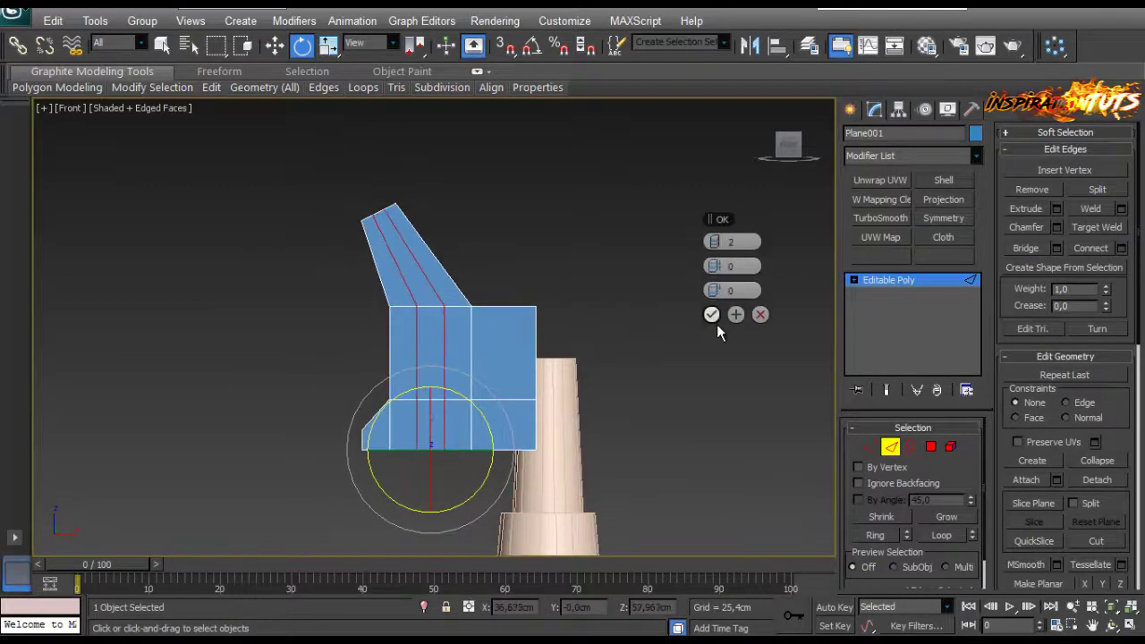
pyautogui.click(711, 314)
# Move the two middle vertices of the slanted tip outward to round its end.
pyautogui.scroll(4, 519, 357)
pyautogui.click(870, 446)
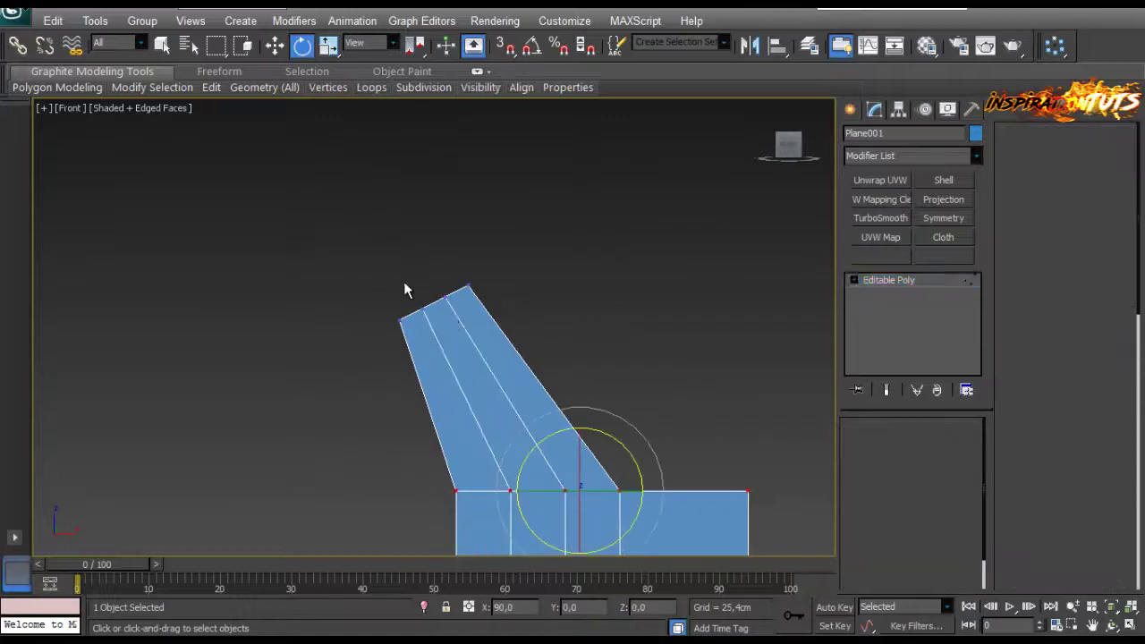
pyautogui.moveTo(403, 281); pyautogui.dragTo(459, 322)
pyautogui.scroll(2, 439, 308)
pyautogui.press('w')
pyautogui.moveTo(455, 268); pyautogui.dragTo(442, 239)
# Move the inner vertex column nearest the tube to about X 33.436 cm and its neighbouring column to about X 32.938 cm.
pyautogui.scroll(-3, 501, 307)
pyautogui.moveTo(503, 308); pyautogui.dragTo(433, 199, button='middle')
pyautogui.moveTo(514, 309); pyautogui.dragTo(485, 542)
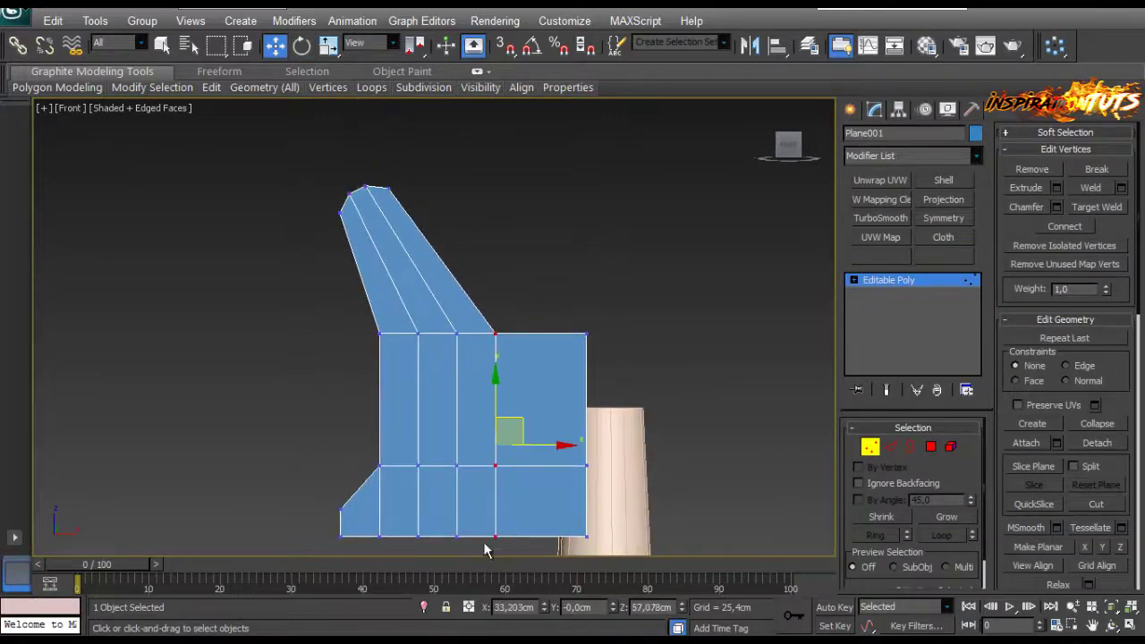
pyautogui.moveTo(547, 443); pyautogui.dragTo(570, 444)
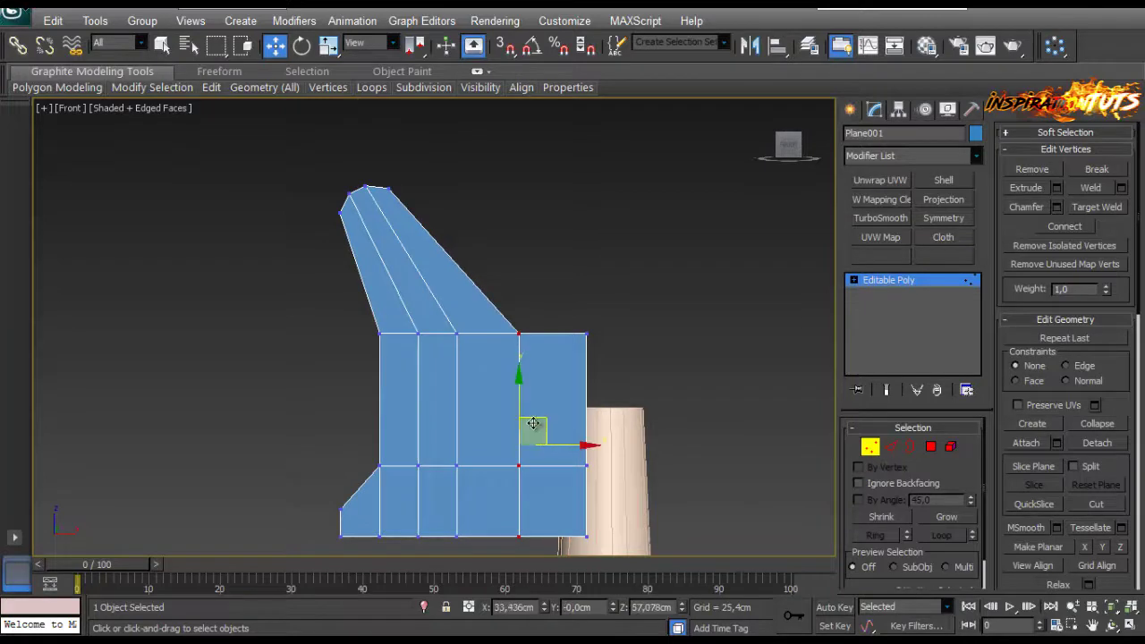
pyautogui.moveTo(450, 338); pyautogui.dragTo(404, 394, button='middle')
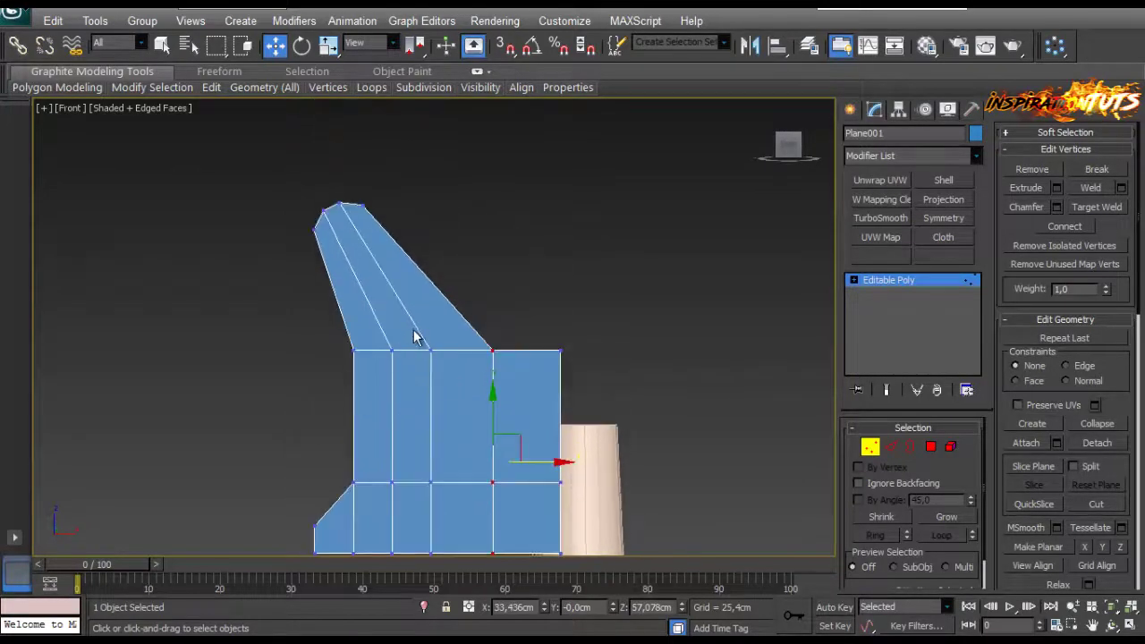
pyautogui.moveTo(441, 342); pyautogui.dragTo(429, 285, button='middle')
pyautogui.moveTo(432, 279); pyautogui.dragTo(411, 532)
pyautogui.moveTo(464, 408); pyautogui.dragTo(479, 408)
# Shift the two lower vertices of the three columns farthest from the tube toward it, slanting the profile's side.
pyautogui.scroll(3, 457, 243)
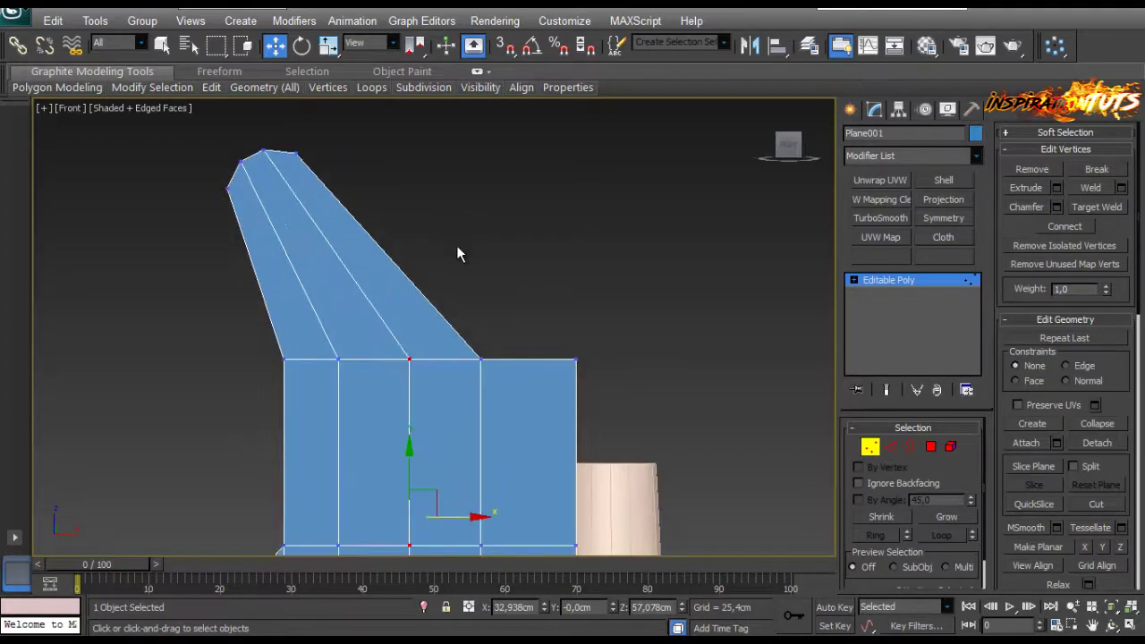
pyautogui.click(450, 254)
pyautogui.moveTo(448, 259); pyautogui.dragTo(461, 203, button='middle')
pyautogui.moveTo(307, 430); pyautogui.dragTo(307, 334, button='middle')
pyautogui.click(295, 363)
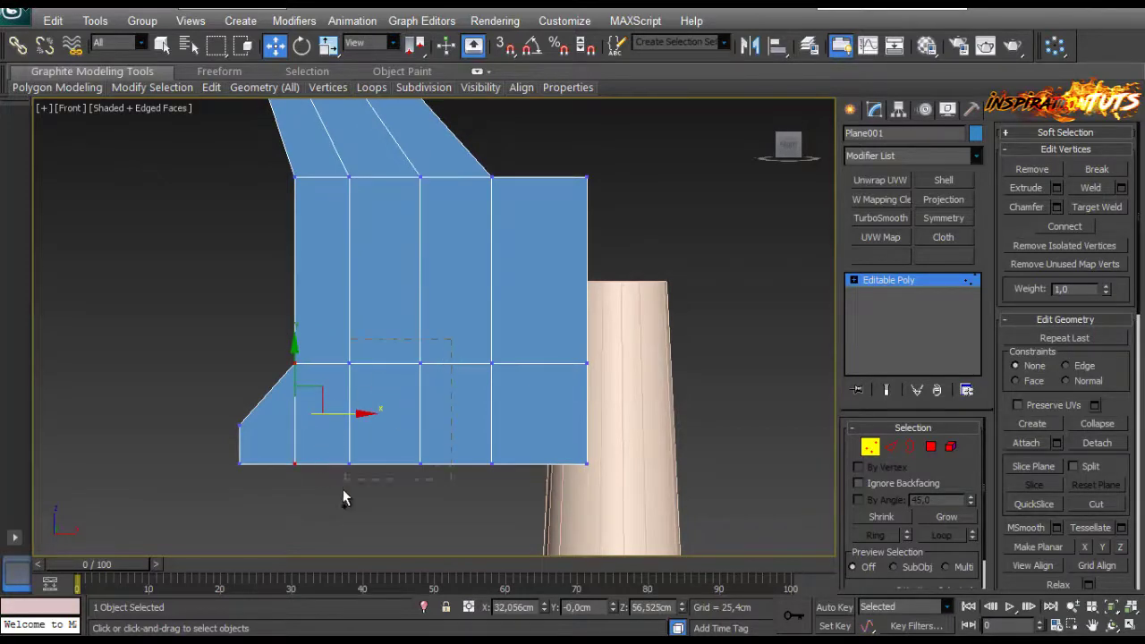
pyautogui.moveTo(407, 415); pyautogui.dragTo(427, 414)
pyautogui.scroll(-8, 375, 435)
pyautogui.scroll(3, 391, 366)
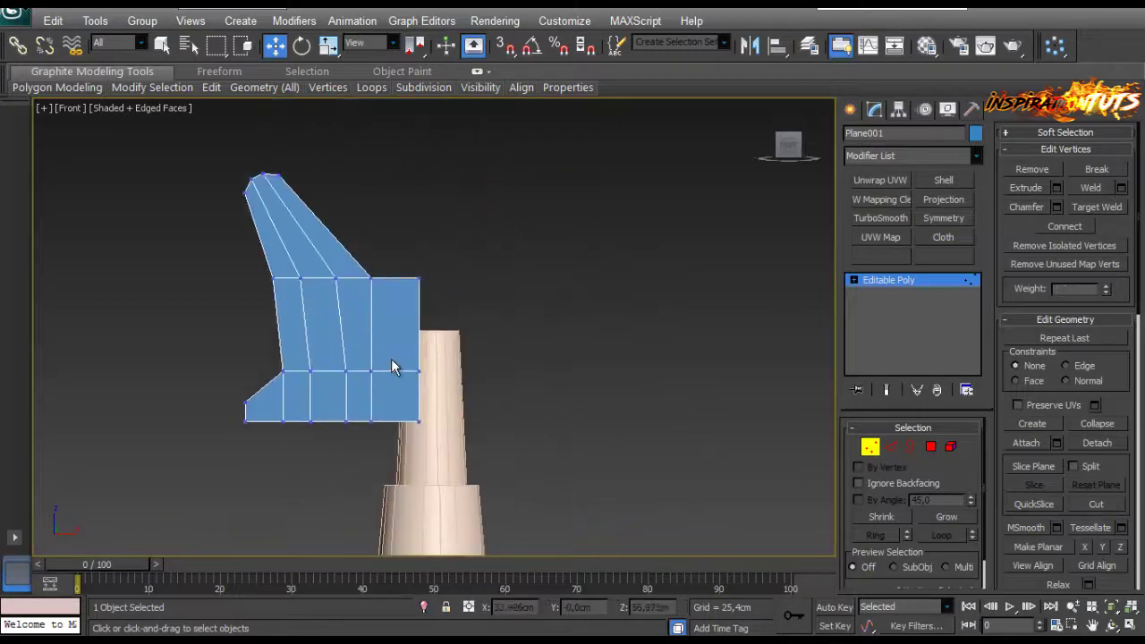
# Switch to a Perspective view showing both the profile and the lamp base, and leave vertex editing.
pyautogui.click(341, 460)
pyautogui.moveTo(296, 351); pyautogui.dragTo(20, 478, button='middle')
pyautogui.scroll(-2, 283, 416)
pyautogui.scroll(2, 281, 415)
pyautogui.press('p')
pyautogui.moveTo(64, 439); pyautogui.dragTo(135, 386, button='middle')
pyautogui.scroll(-4, 246, 329)
pyautogui.keyDown('alt'); pyautogui.moveTo(246, 329); pyautogui.dragTo(509, 383, button='middle'); pyautogui.keyUp('alt')
pyautogui.scroll(-4, 327, 366)
pyautogui.scroll(3, 509, 383)
pyautogui.scroll(-2, 509, 383)
pyautogui.click(870, 447)
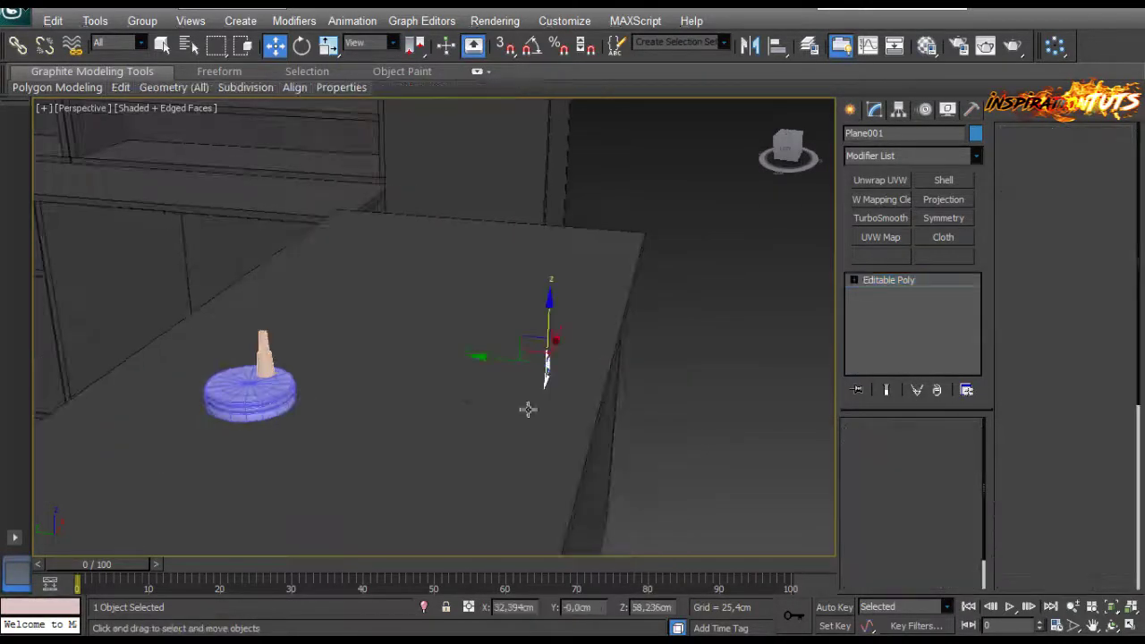
# Try to move the lamp base and lower tube along Y next to the profile plane.
pyautogui.keyDown('ctrl'); pyautogui.click(266, 367); pyautogui.keyUp('ctrl')
pyautogui.moveTo(217, 374); pyautogui.dragTo(506, 409)
pyautogui.moveTo(506, 409); pyautogui.dragTo(417, 404, button='middle')
pyautogui.scroll(2, 417, 404)
pyautogui.scroll(4, 475, 369)
pyautogui.scroll(-5, 475, 369)
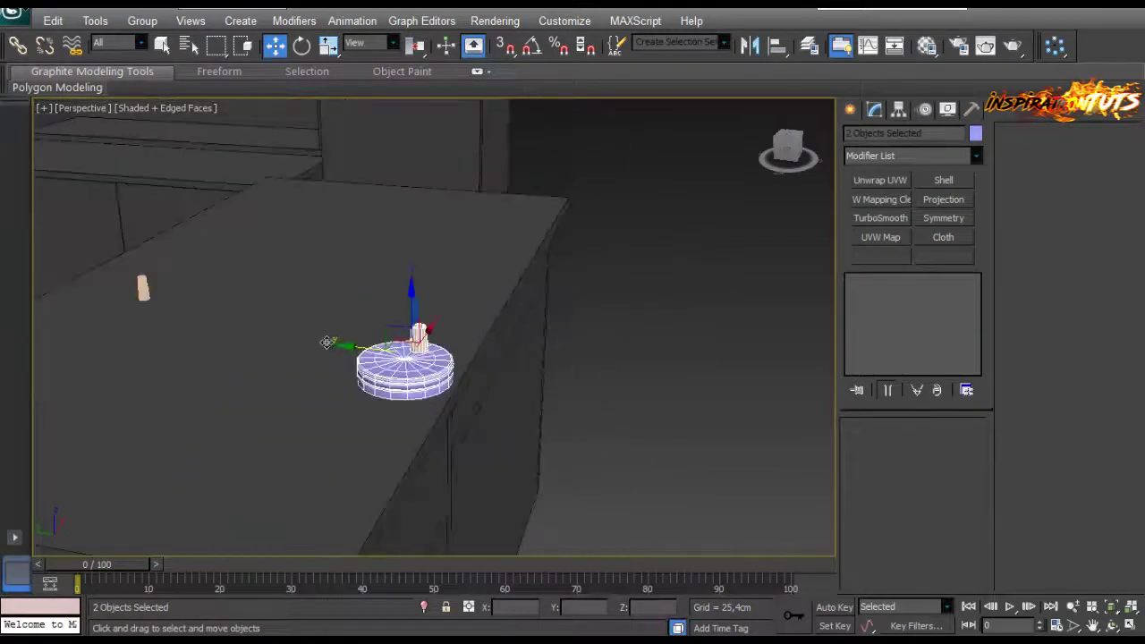
# Move the lamp base together with both stem tubes along Y so they stand beside the profile plane.
pyautogui.moveTo(555, 377); pyautogui.dragTo(283, 342, button='middle')
pyautogui.moveTo(103, 302)
pyautogui.mouseDown()
pyautogui.moveTo(235, 335)
pyautogui.moveTo(376, 335)
pyautogui.moveTo(453, 358)
pyautogui.mouseUp()
pyautogui.press('z')
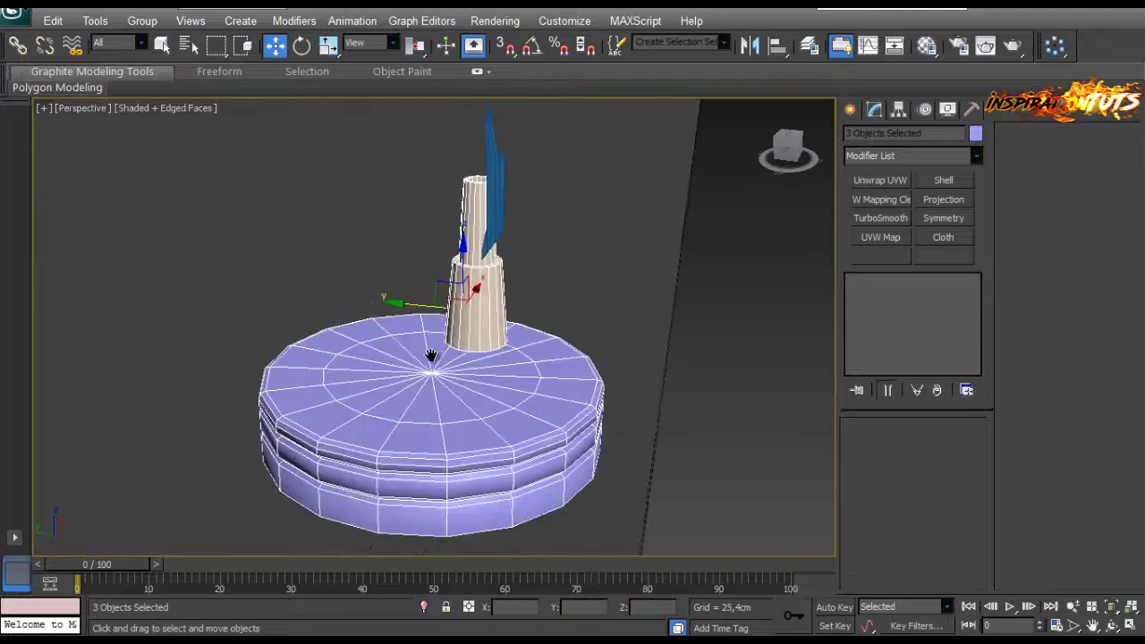
# Apply a Shell modifier to the profile plane with an Inner Amount of 0.1 cm.
pyautogui.keyDown('alt'); pyautogui.moveTo(502, 331); pyautogui.dragTo(473, 376, button='middle'); pyautogui.keyUp('alt')
pyautogui.click(528, 248)
pyautogui.scroll(2, 473, 375)
pyautogui.keyDown('alt'); pyautogui.moveTo(548, 335); pyautogui.dragTo(352, 242, button='middle'); pyautogui.keyUp('alt')
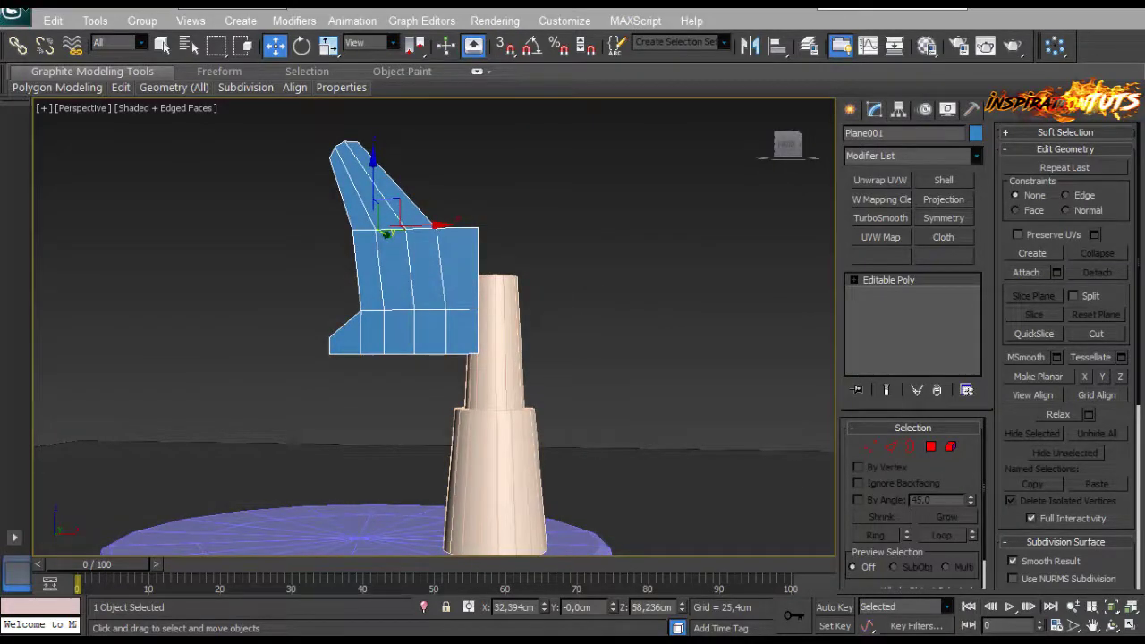
pyautogui.keyDown('alt'); pyautogui.moveTo(580, 310); pyautogui.dragTo(680, 329, button='middle'); pyautogui.keyUp('alt')
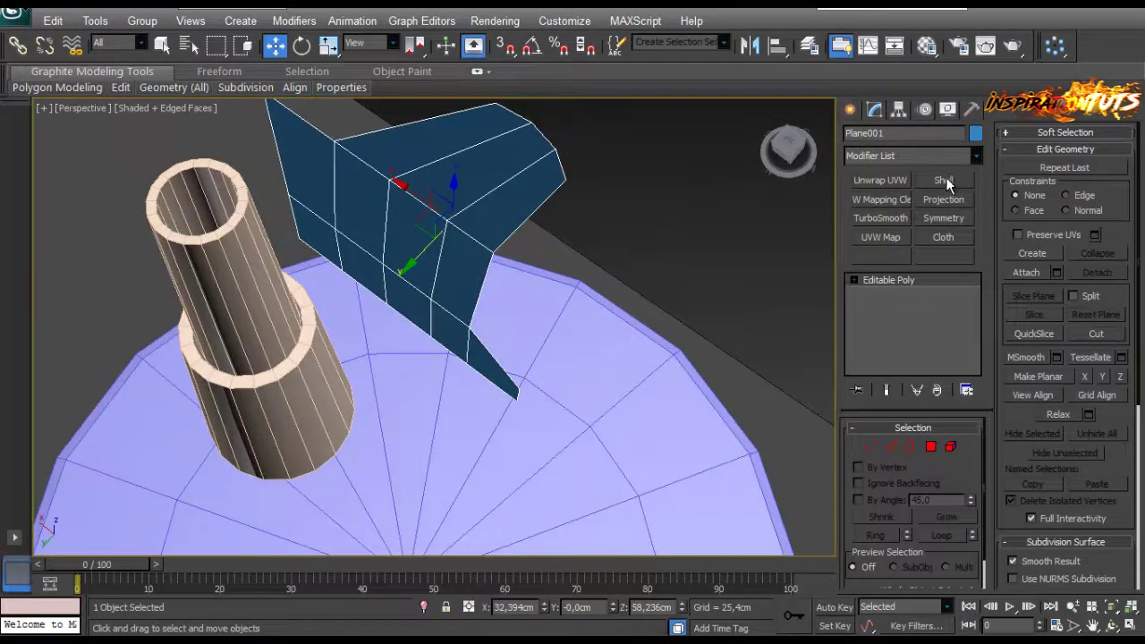
pyautogui.click(946, 178)
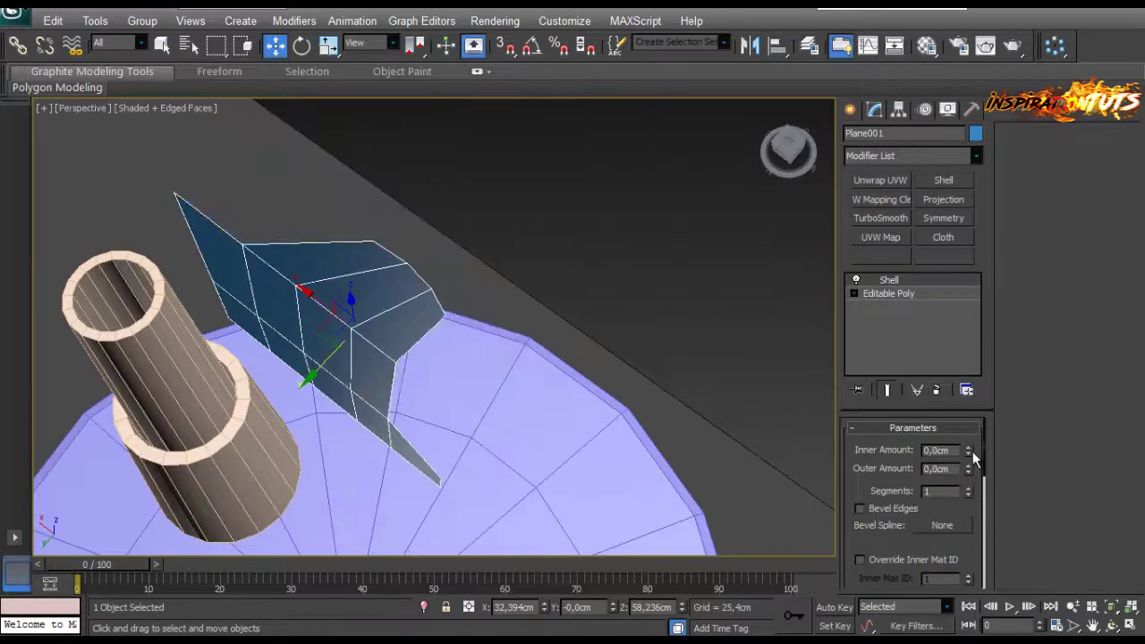
pyautogui.moveTo(971, 455); pyautogui.dragTo(973, 438)
pyautogui.moveTo(617, 357)
pyautogui.keyDown('alt'); pyautogui.mouseDown(button='middle')
pyautogui.moveTo(564, 372)
pyautogui.moveTo(609, 354)
pyautogui.mouseUp(button='middle'); pyautogui.keyUp('alt')
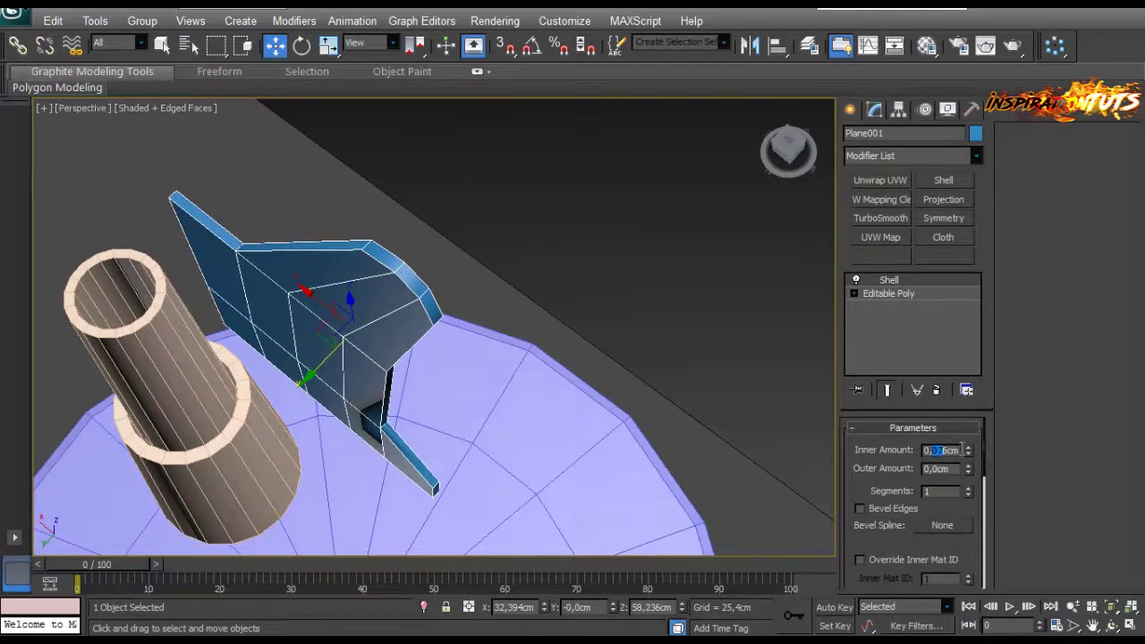
pyautogui.write('1')
pyautogui.press('Return')
# Move the shelled profile along Y toward the tube to about Y 0.253 cm.
pyautogui.moveTo(379, 275)
pyautogui.mouseDown(button='middle')
pyautogui.moveTo(394, 268)
pyautogui.moveTo(362, 291)
pyautogui.mouseUp(button='middle')
pyautogui.moveTo(320, 354); pyautogui.dragTo(299, 380)
pyautogui.moveTo(274, 358)
pyautogui.keyDown('alt'); pyautogui.mouseDown(button='middle')
pyautogui.moveTo(409, 391)
pyautogui.moveTo(282, 375)
pyautogui.mouseUp(button='middle'); pyautogui.keyUp('alt')
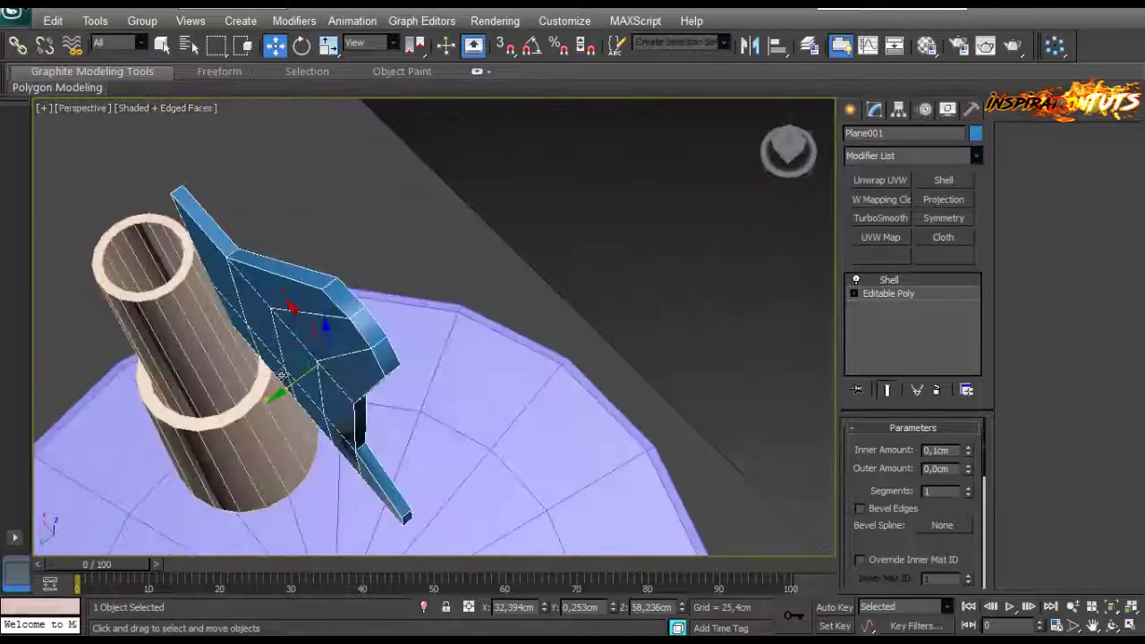
# Clone the shelled bracket plate as one instance along Y to the tube's opposite side, at about Y 1.077 cm.
pyautogui.keyDown('shift'); pyautogui.moveTo(282, 376); pyautogui.dragTo(178, 453); pyautogui.keyUp('shift')
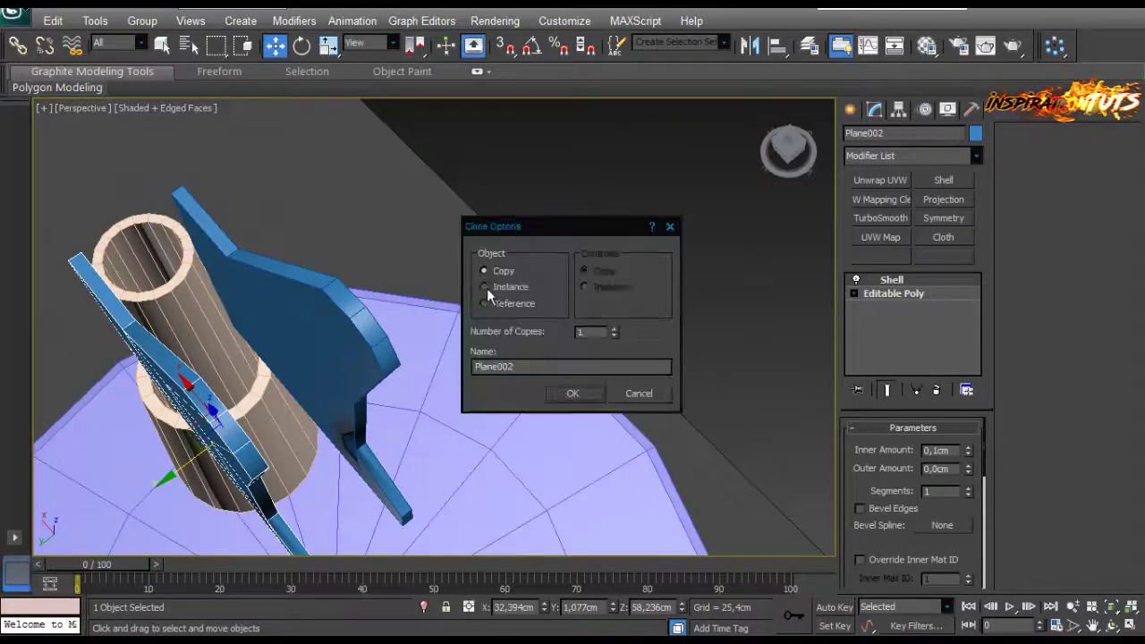
pyautogui.click(583, 393)
pyautogui.moveTo(524, 360)
pyautogui.keyDown('alt'); pyautogui.mouseDown(button='middle')
pyautogui.moveTo(580, 219)
pyautogui.moveTo(578, 230)
pyautogui.moveTo(600, 212)
pyautogui.moveTo(540, 299)
pyautogui.moveTo(555, 333)
pyautogui.moveTo(537, 335)
pyautogui.mouseUp(button='middle'); pyautogui.keyUp('alt')
pyautogui.scroll(2, 476, 304)
# Scale the upper tube down slightly between the two bracket plates.
pyautogui.click(454, 280)
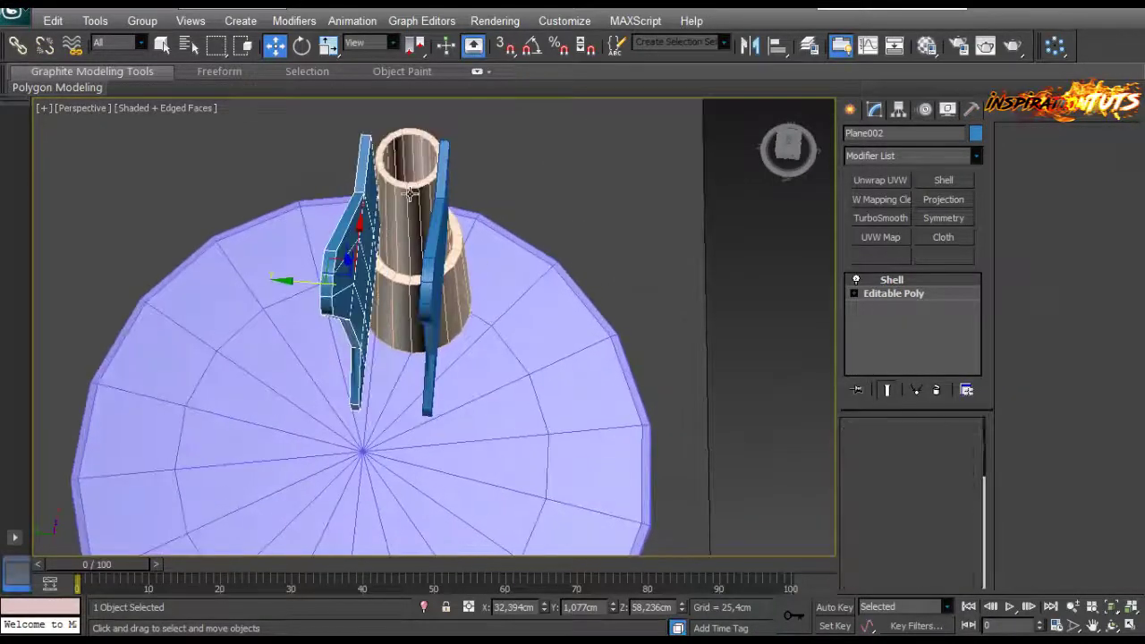
pyautogui.scroll(2, 445, 260)
pyautogui.moveTo(446, 238); pyautogui.dragTo(456, 372, button='middle')
pyautogui.press('r')
pyautogui.moveTo(418, 452); pyautogui.dragTo(420, 478)
pyautogui.scroll(2, 508, 348)
pyautogui.keyDown('alt'); pyautogui.moveTo(525, 340); pyautogui.dragTo(839, 428, button='middle'); pyautogui.keyUp('alt')
# Scale the upper tube's bottom vertices outward so its base widens inside the lower tube's rim.
pyautogui.click(871, 446)
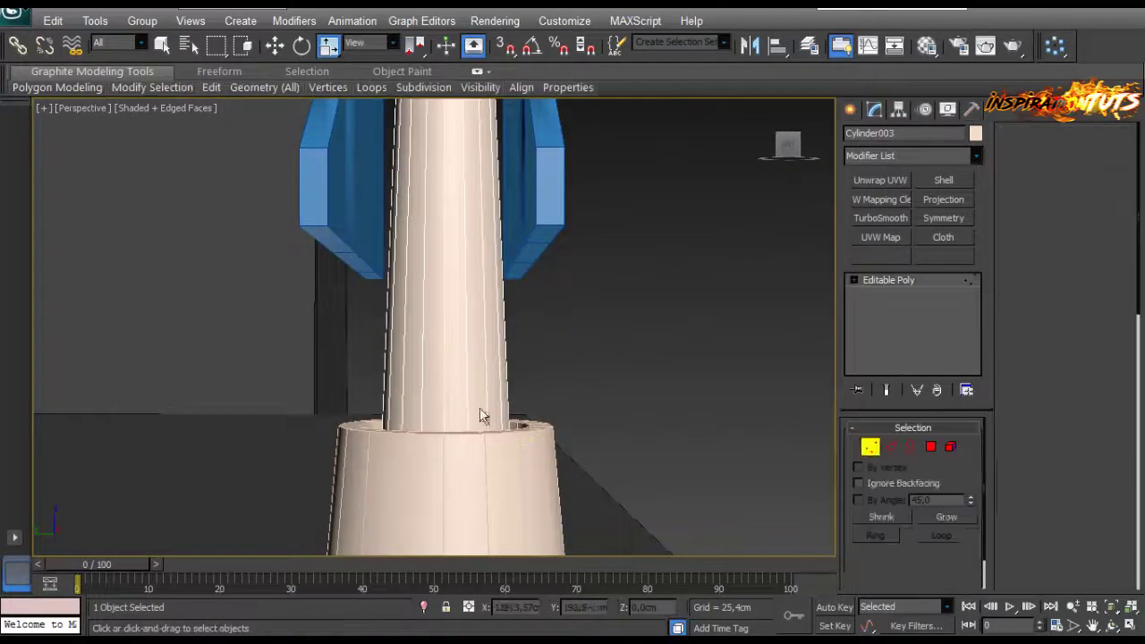
pyautogui.keyDown('alt'); pyautogui.moveTo(486, 413); pyautogui.dragTo(429, 452, button='middle'); pyautogui.keyUp('alt')
pyautogui.moveTo(436, 447); pyautogui.dragTo(448, 425)
pyautogui.keyDown('alt'); pyautogui.moveTo(513, 385); pyautogui.dragTo(537, 425, button='middle'); pyautogui.keyUp('alt')
pyautogui.click(876, 448)
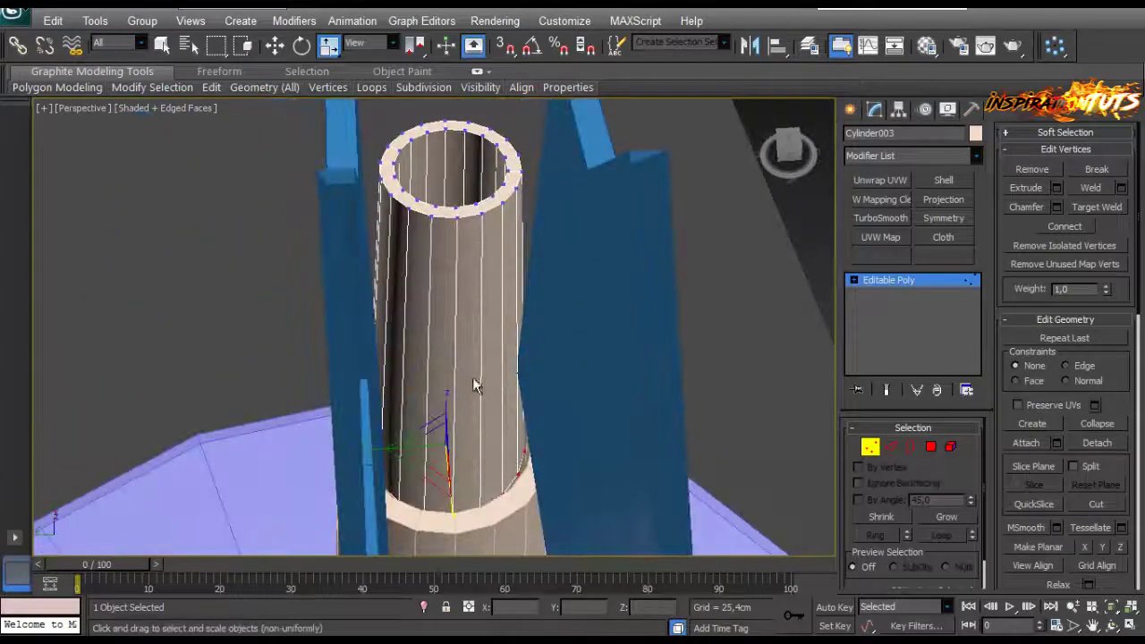
# Move the cloned bracket plate along Y toward the tube to about Y 1.01 cm.
pyautogui.keyDown('alt'); pyautogui.moveTo(472, 380); pyautogui.dragTo(433, 404, button='middle'); pyautogui.keyUp('alt')
pyautogui.click(323, 382)
pyautogui.press('w')
pyautogui.moveTo(369, 387); pyautogui.dragTo(385, 386)
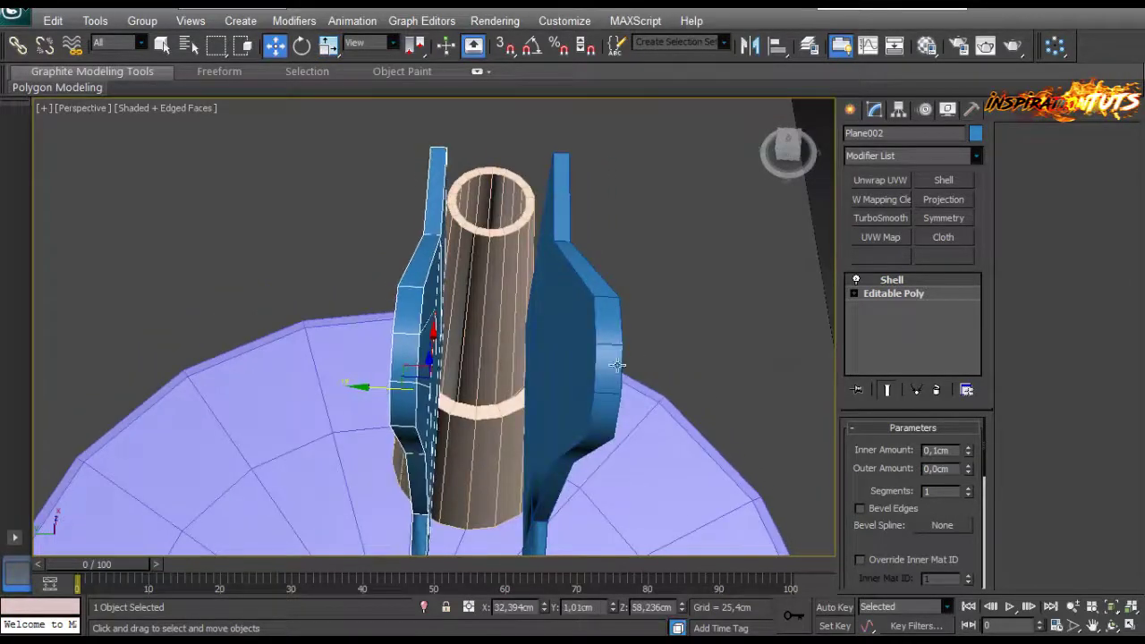
# Move the original bracket plate along Y toward the tube to about Y 0.281 cm.
pyautogui.click(617, 365)
pyautogui.keyDown('alt'); pyautogui.moveTo(617, 365); pyautogui.dragTo(547, 250, button='middle'); pyautogui.keyUp('alt')
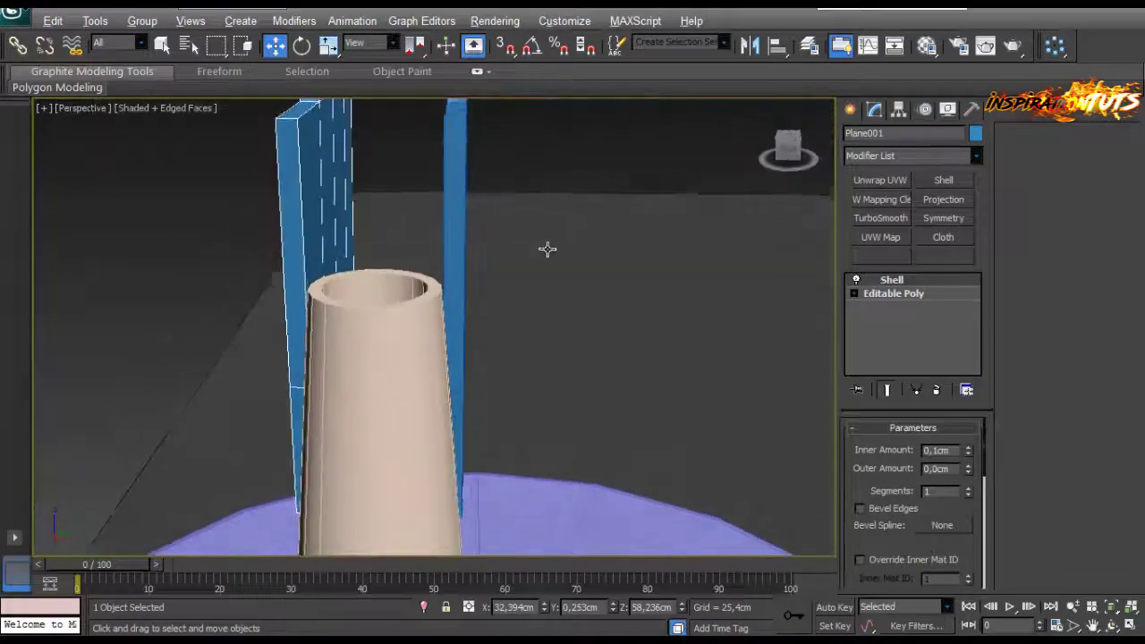
pyautogui.keyDown('alt'); pyautogui.moveTo(403, 420); pyautogui.dragTo(326, 439, button='middle'); pyautogui.keyUp('alt')
pyautogui.moveTo(315, 253); pyautogui.dragTo(320, 257)
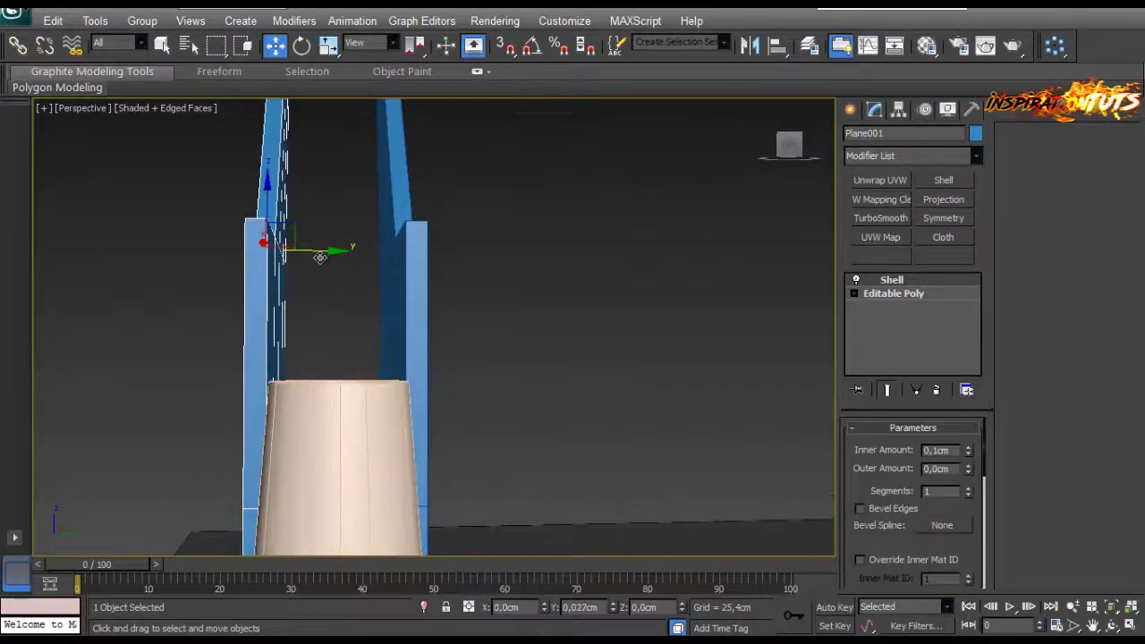
# Select all five lamp parts in the Front view and assign them the dark 02 - Default material.
pyautogui.keyDown('alt'); pyautogui.moveTo(320, 260); pyautogui.dragTo(429, 327, button='middle'); pyautogui.keyUp('alt')
pyautogui.scroll(-5, 460, 367)
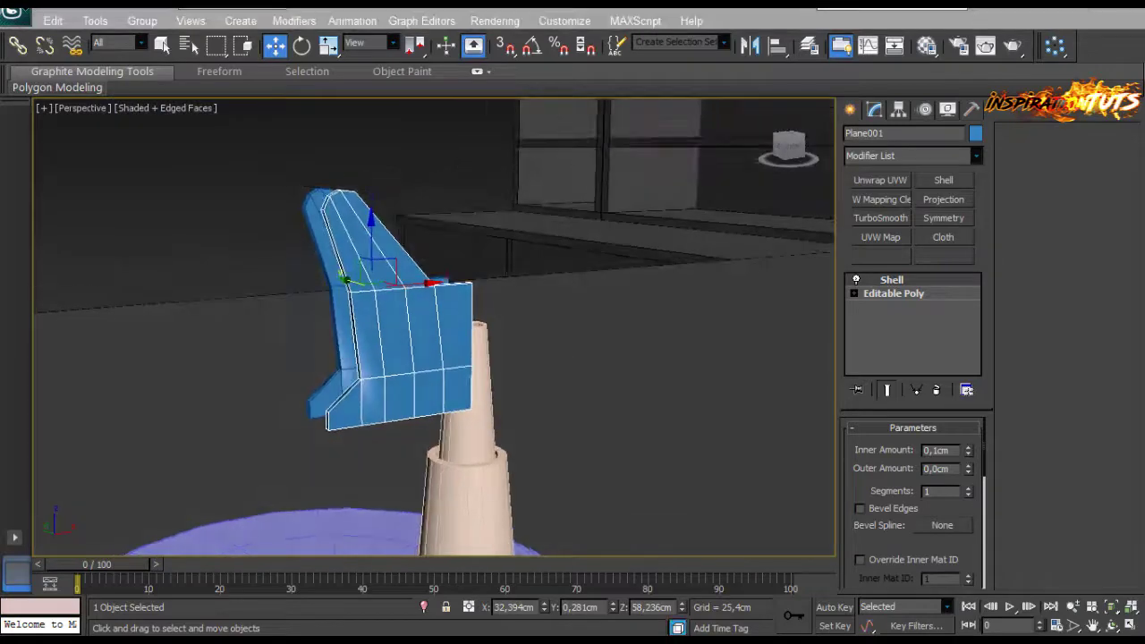
pyautogui.keyDown('alt'); pyautogui.moveTo(387, 230); pyautogui.dragTo(352, 300, button='middle'); pyautogui.keyUp('alt')
pyautogui.press('f')
pyautogui.scroll(-3, 347, 246)
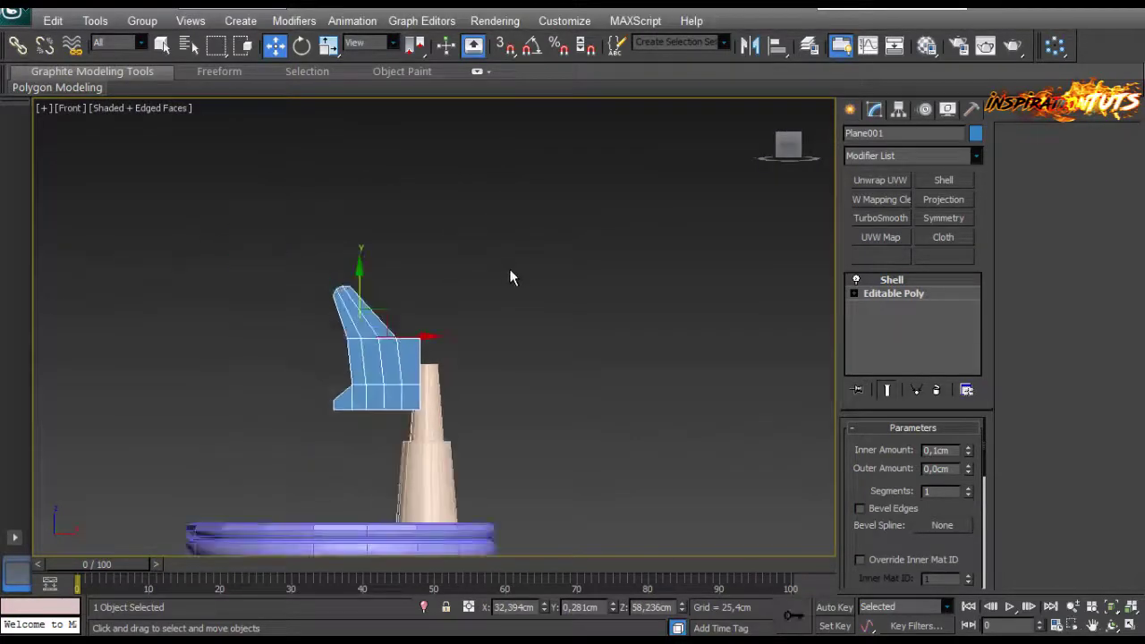
pyautogui.click(509, 269)
pyautogui.scroll(-6, 458, 269)
pyautogui.scroll(4, 447, 274)
pyautogui.moveTo(537, 235); pyautogui.dragTo(380, 404)
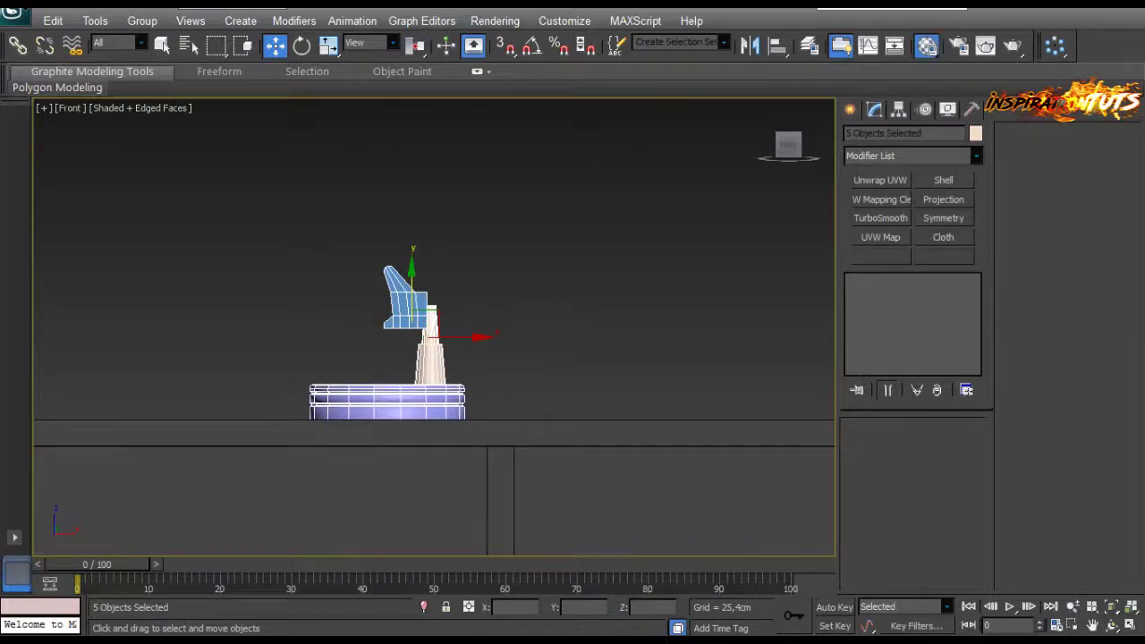
pyautogui.press('m')
pyautogui.moveTo(780, 105); pyautogui.dragTo(699, 79)
pyautogui.click(609, 313)
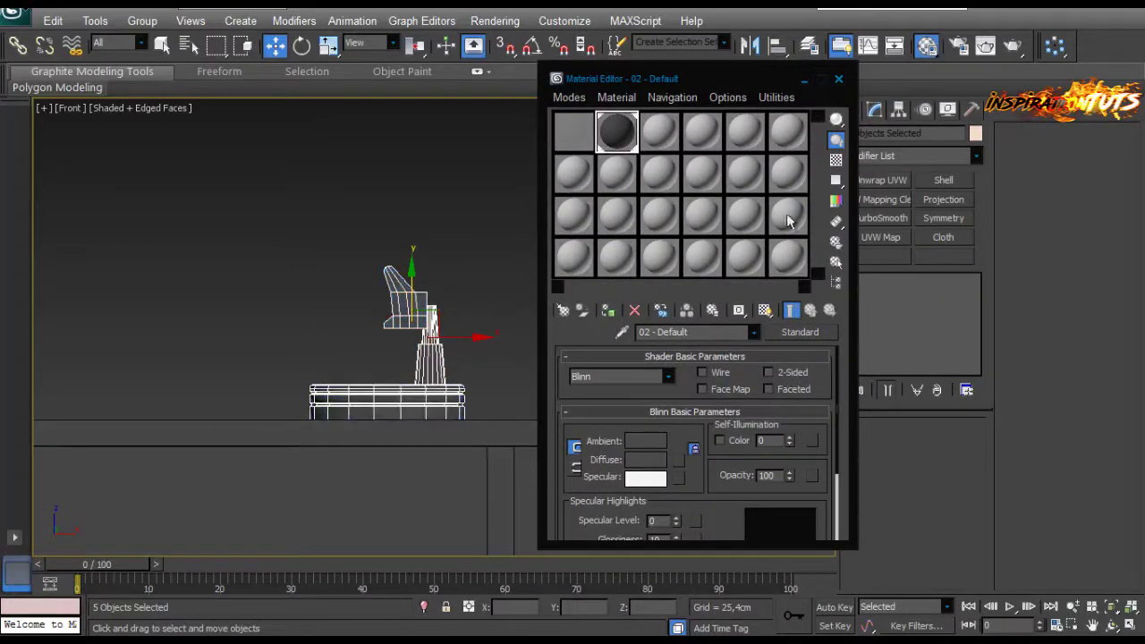
pyautogui.click(838, 81)
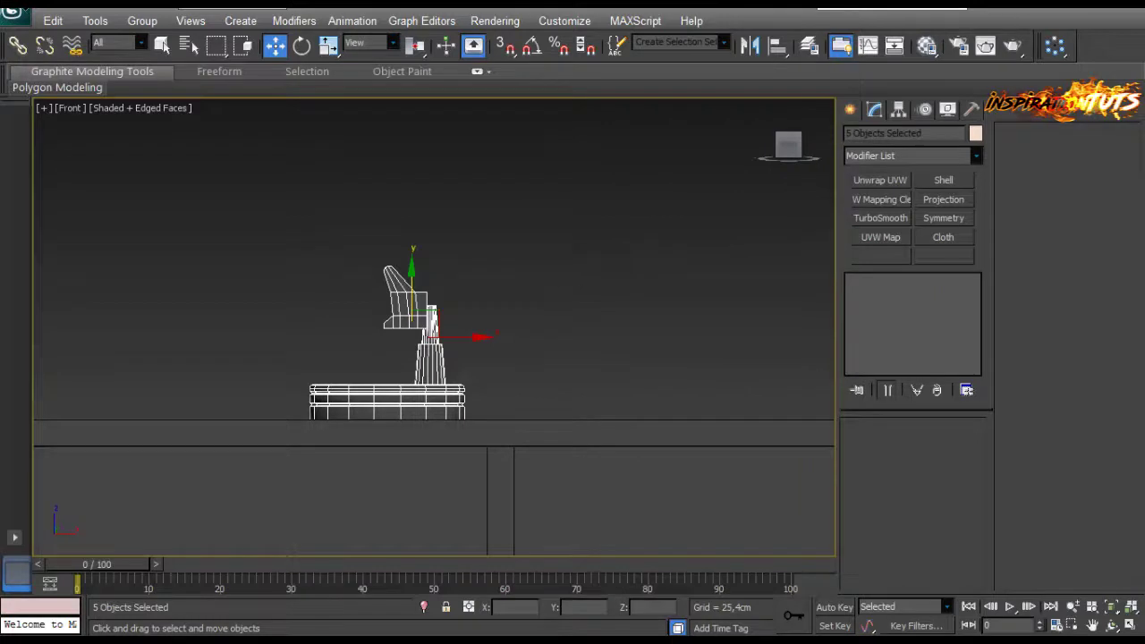
# Set the object color of the five lamp parts to a dark custom color and deselect them.
pyautogui.click(975, 133)
pyautogui.moveTo(484, 186); pyautogui.dragTo(749, 137)
pyautogui.click(732, 342)
pyautogui.click(542, 227)
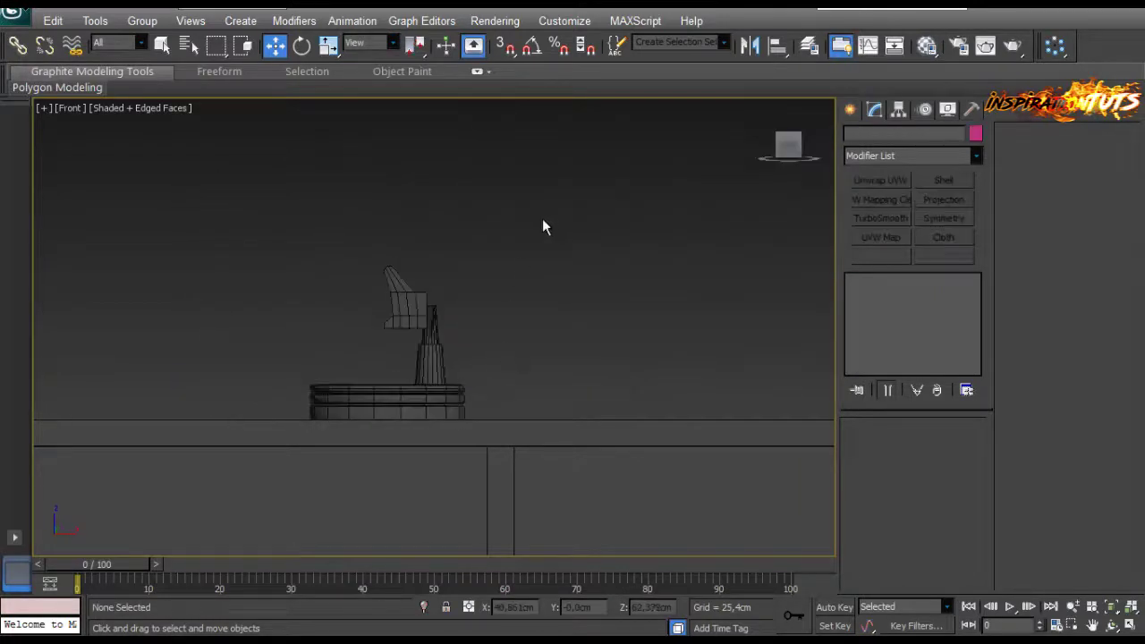
pyautogui.moveTo(278, 389); pyautogui.dragTo(273, 386)
pyautogui.click(346, 329)
# Create a plane above the lamp in the Front view, about 5.176 cm long and 4.518 cm wide.
pyautogui.scroll(3, 347, 333)
pyautogui.moveTo(352, 347); pyautogui.dragTo(369, 389, button='middle')
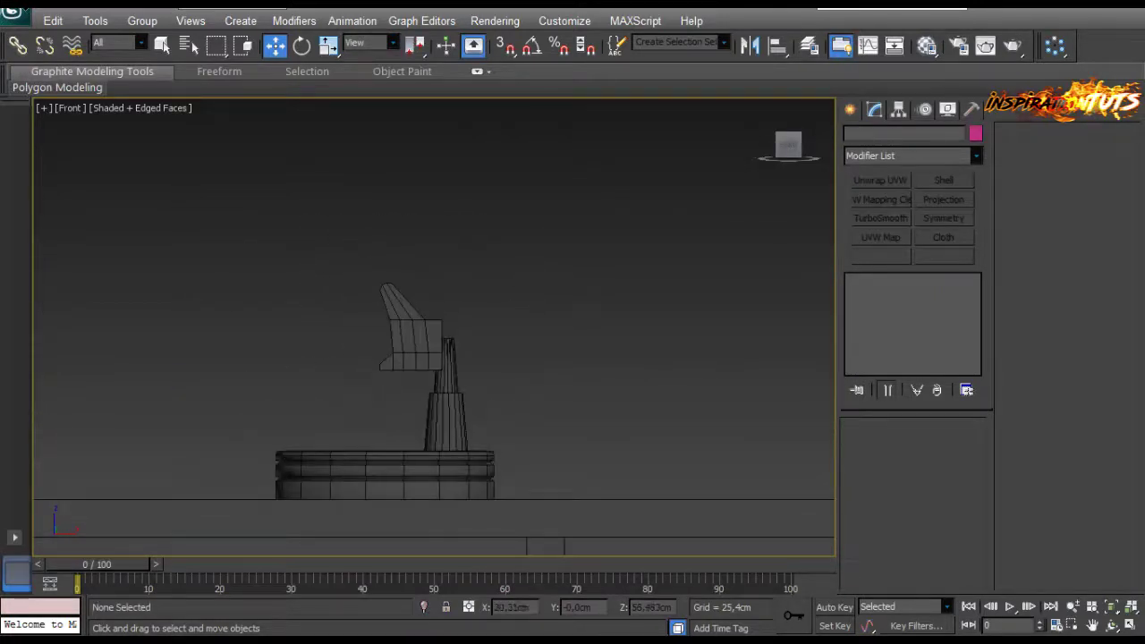
pyautogui.scroll(-5, 501, 376)
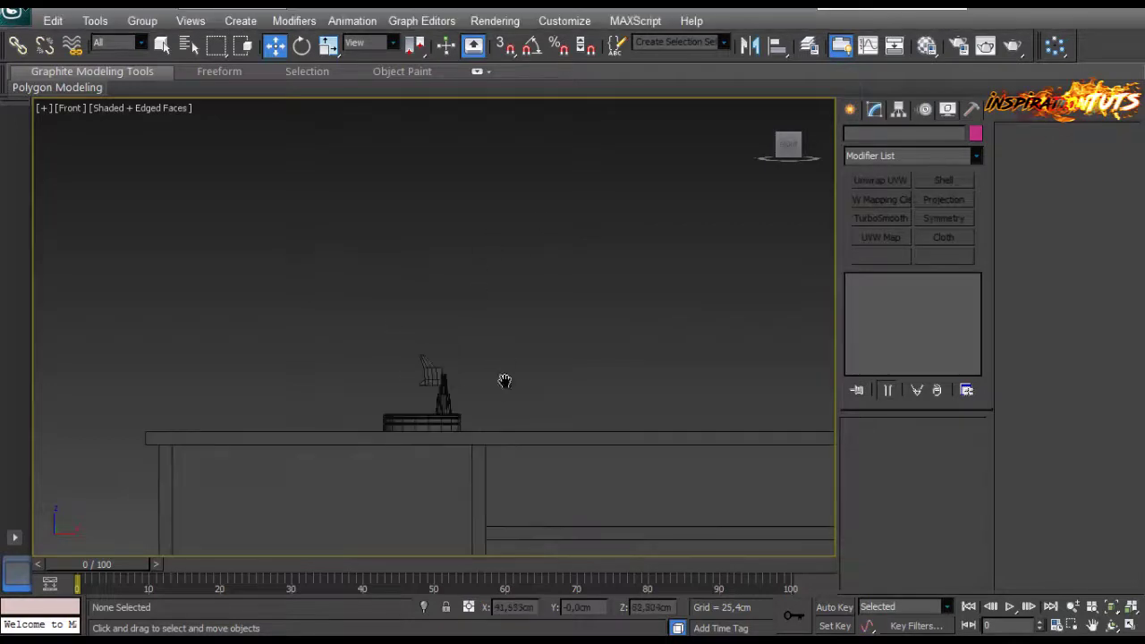
pyautogui.click(851, 109)
pyautogui.click(943, 287)
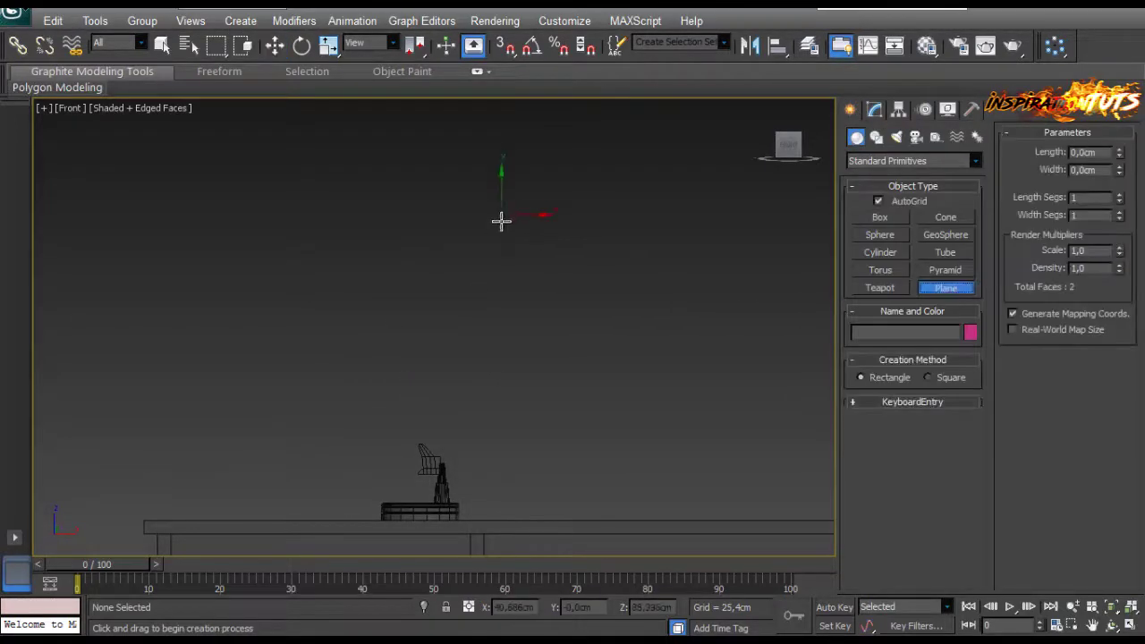
pyautogui.moveTo(481, 250); pyautogui.dragTo(442, 297)
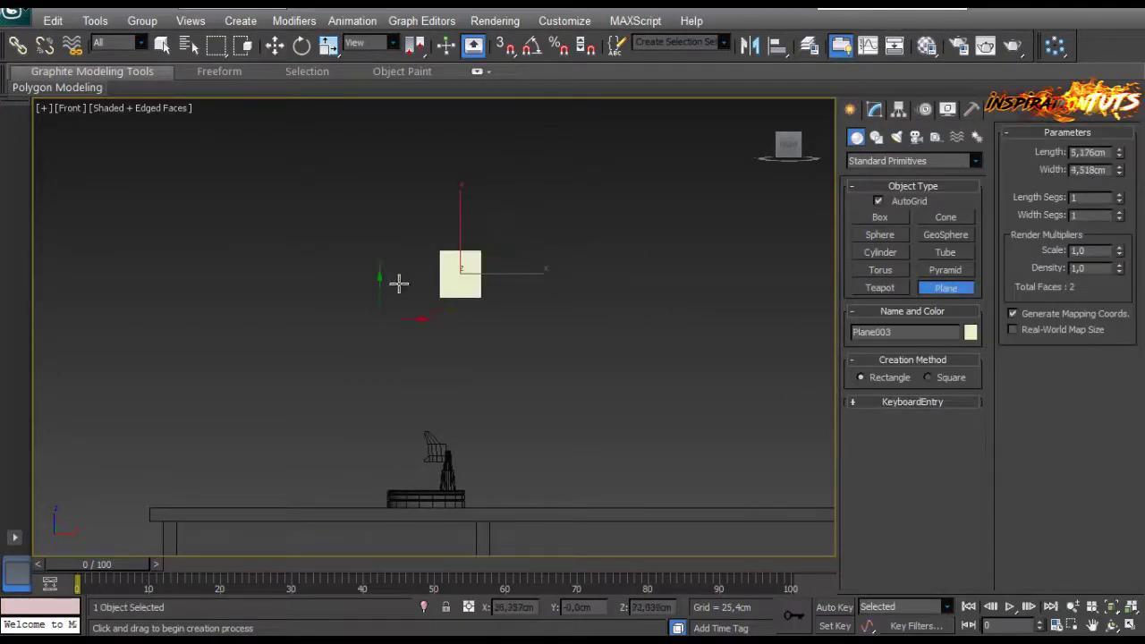
# Clone the plane up and to its left, at about X 9.874 cm, Z 86.424 cm.
pyautogui.click(275, 46)
pyautogui.scroll(-2, 398, 313)
pyautogui.moveTo(402, 322); pyautogui.dragTo(418, 298, button='middle')
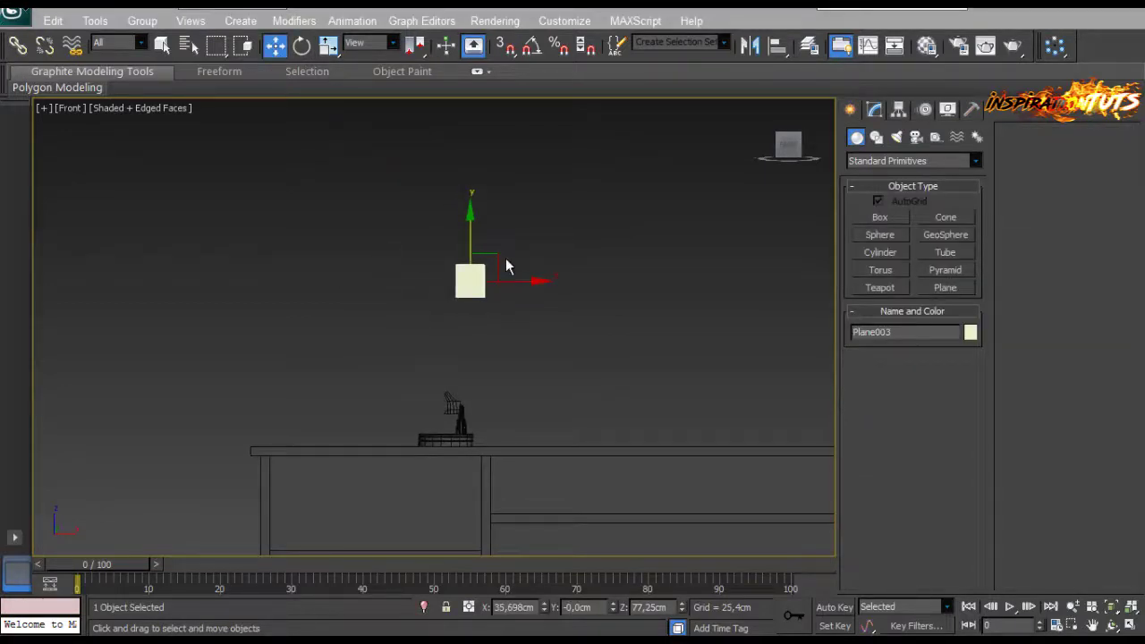
pyautogui.moveTo(505, 266)
pyautogui.keyDown('shift'); pyautogui.mouseDown()
pyautogui.moveTo(326, 184)
pyautogui.moveTo(334, 195)
pyautogui.mouseUp(); pyautogui.keyUp('shift')
pyautogui.click(556, 392)
# Select both floating planes and assign them the dark 02 - Default material.
pyautogui.scroll(2, 480, 268)
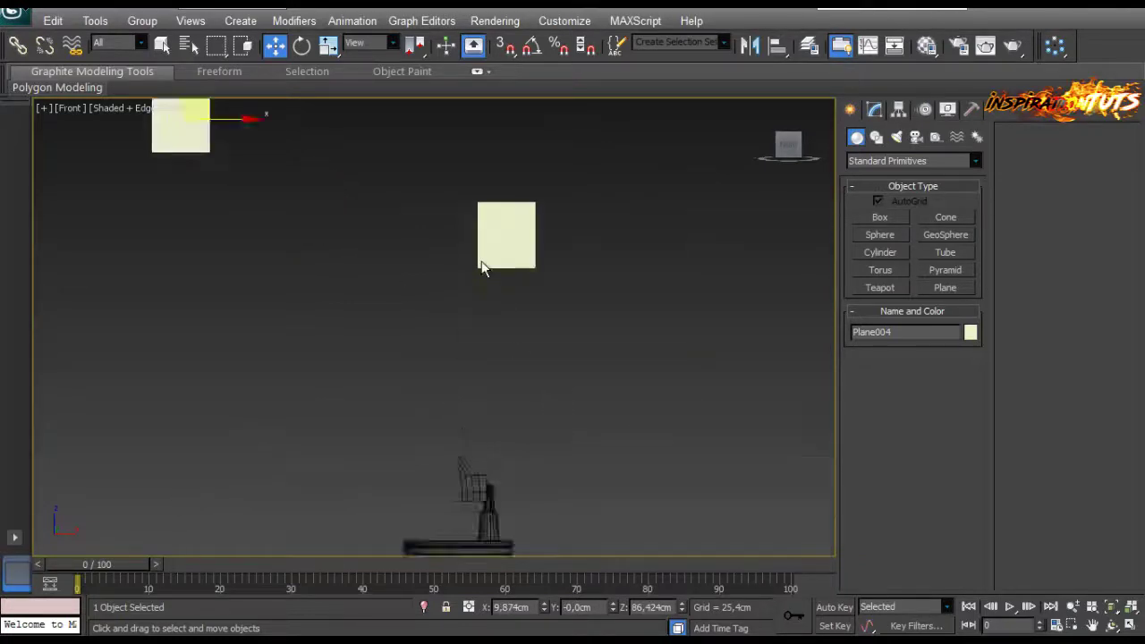
pyautogui.scroll(1, 399, 367)
pyautogui.click(403, 365)
pyautogui.moveTo(480, 269)
pyautogui.mouseDown(button='middle')
pyautogui.moveTo(385, 374)
pyautogui.moveTo(438, 354)
pyautogui.mouseUp(button='middle')
pyautogui.scroll(3, 401, 367)
pyautogui.scroll(-6, 433, 327)
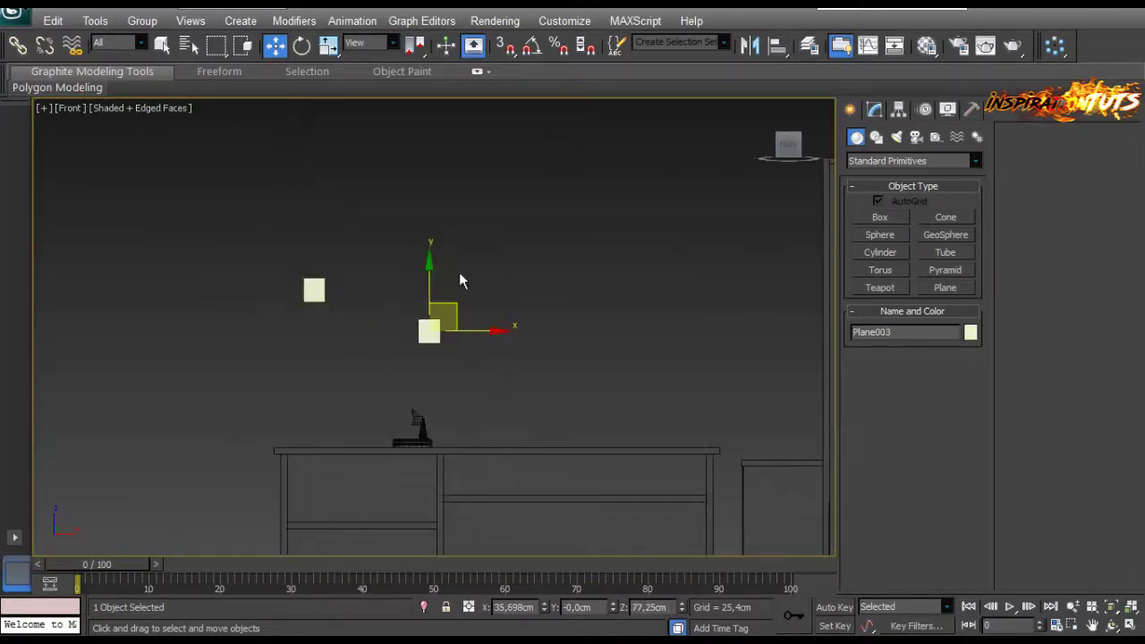
pyautogui.moveTo(459, 274); pyautogui.dragTo(262, 385)
pyautogui.click(926, 45)
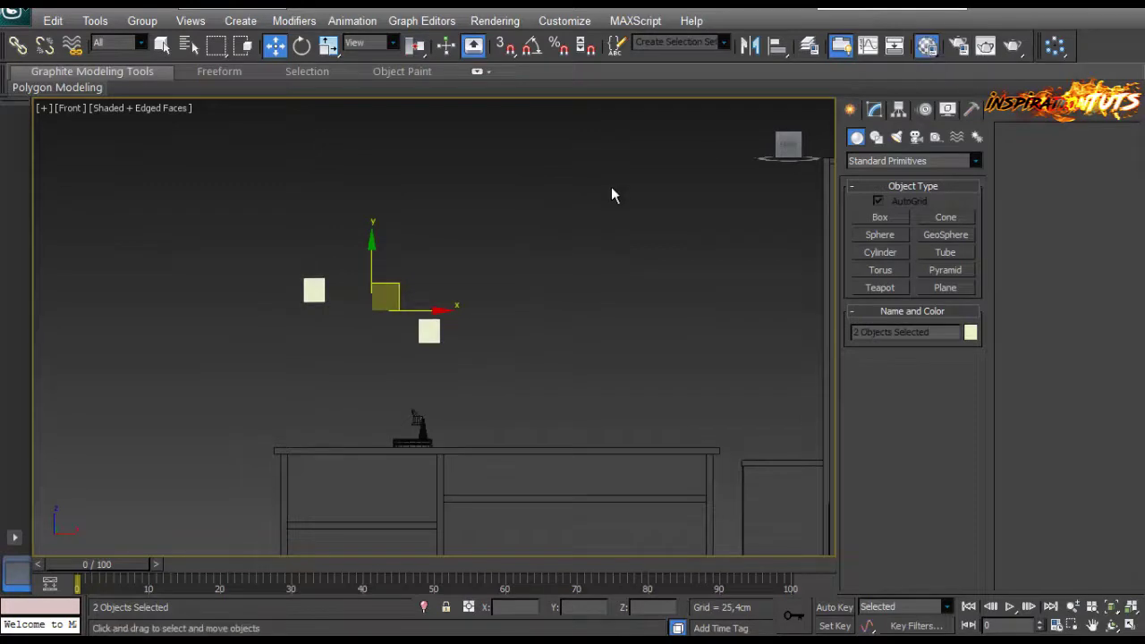
pyautogui.click(607, 311)
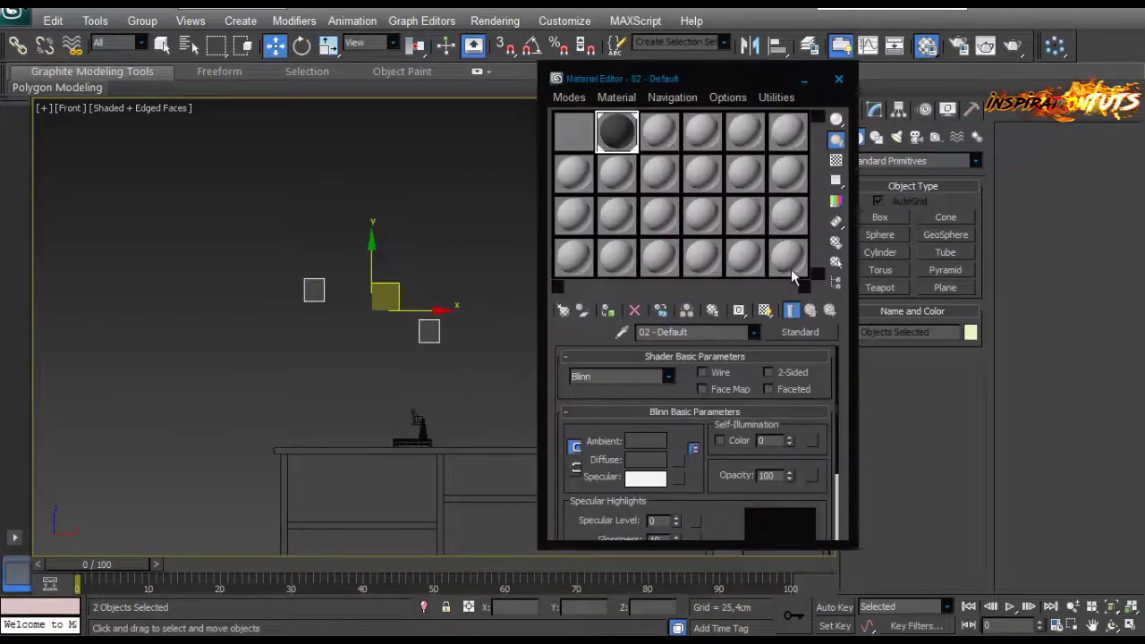
pyautogui.click(839, 81)
# Set the object color of both planes to the dark custom color and deselect them.
pyautogui.click(874, 108)
pyautogui.click(975, 133)
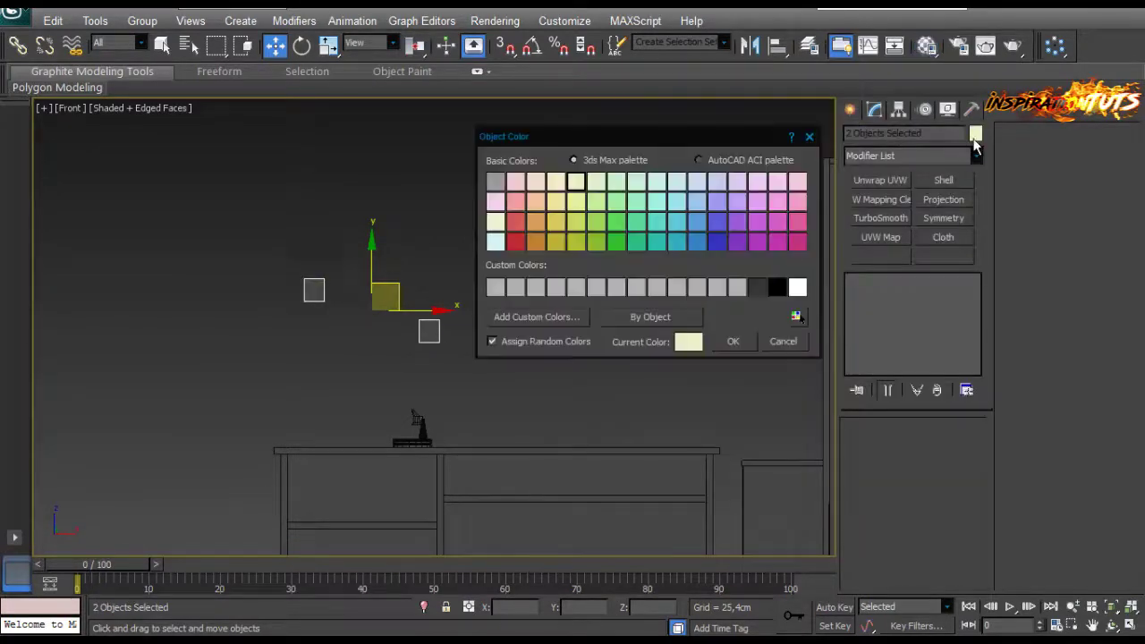
pyautogui.click(762, 285)
pyautogui.click(733, 342)
pyautogui.click(606, 375)
# Convert the plane directly above the lamp to an Editable Poly.
pyautogui.moveTo(335, 248); pyautogui.dragTo(312, 230, button='middle')
pyautogui.scroll(4, 358, 223)
pyautogui.moveTo(608, 323); pyautogui.dragTo(447, 389, button='middle')
pyautogui.scroll(4, 438, 376)
pyautogui.moveTo(298, 283); pyautogui.dragTo(400, 282, button='middle')
pyautogui.click(347, 281)
pyautogui.scroll(2, 347, 281)
pyautogui.scroll(2, 325, 335)
pyautogui.moveTo(324, 335); pyautogui.dragTo(393, 312, button='middle')
pyautogui.scroll(2, 388, 313)
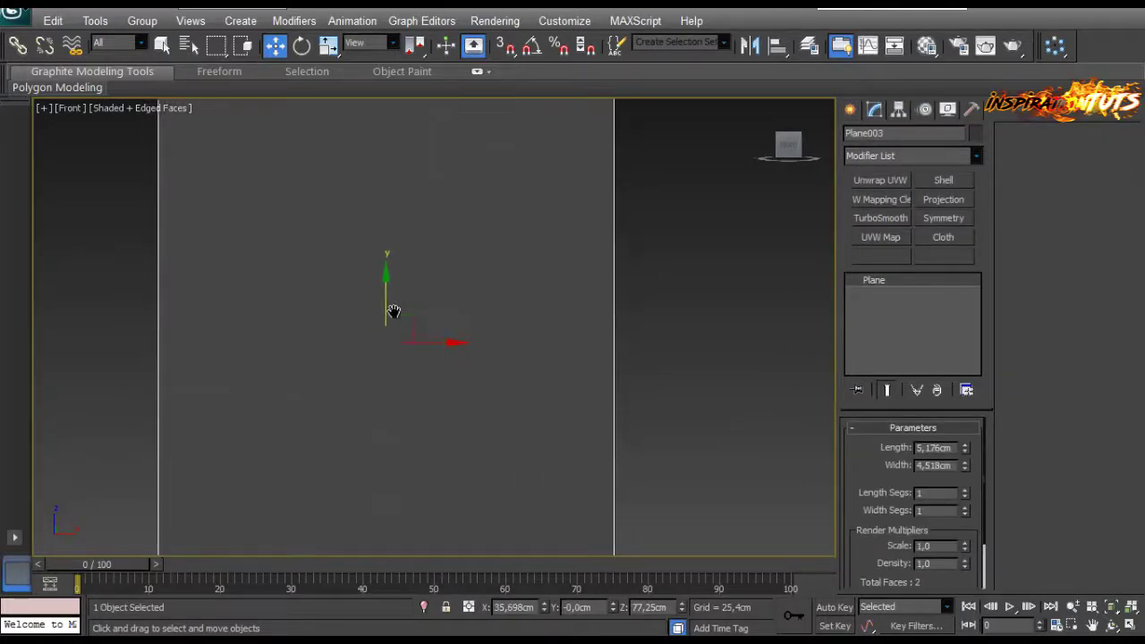
pyautogui.scroll(-2, 393, 311)
pyautogui.moveTo(364, 353); pyautogui.dragTo(410, 327, button='middle')
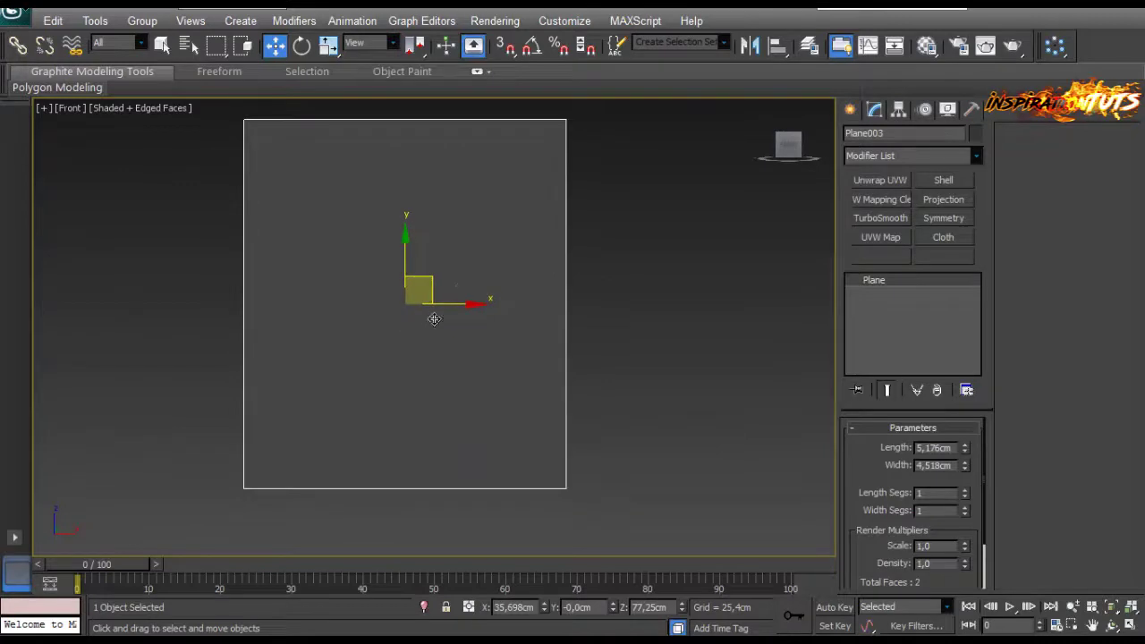
pyautogui.rightClick(496, 292)
pyautogui.click(474, 466)
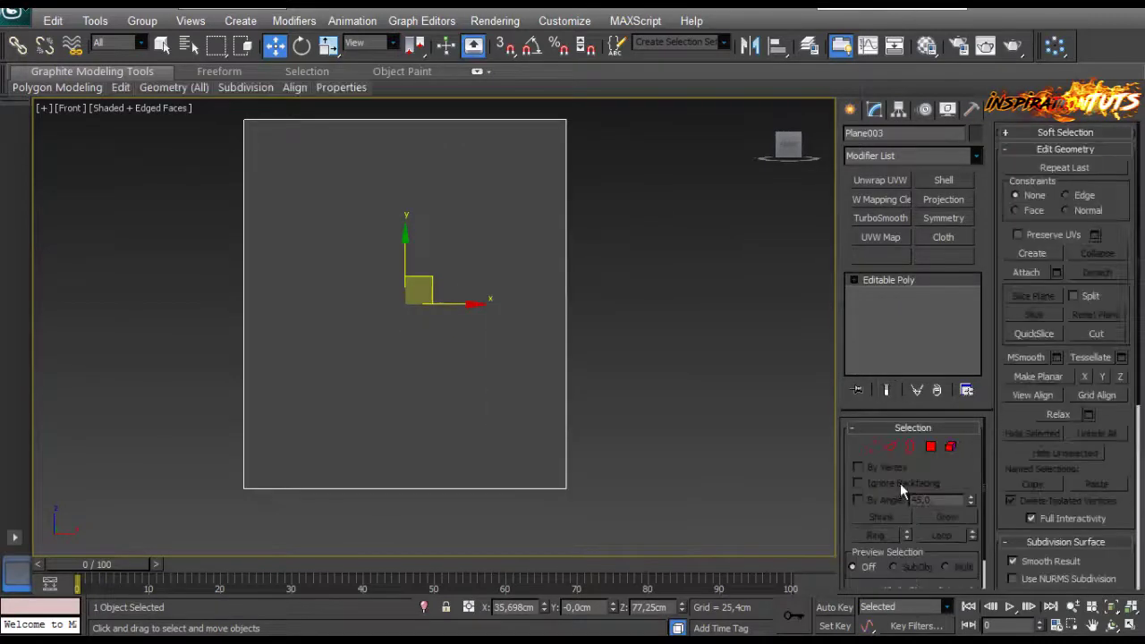
# Chamfer the plane's upper-right vertex by about 1.442 cm.
pyautogui.press('1')
pyautogui.scroll(-1, 571, 340)
pyautogui.click(528, 180)
pyautogui.click(1056, 206)
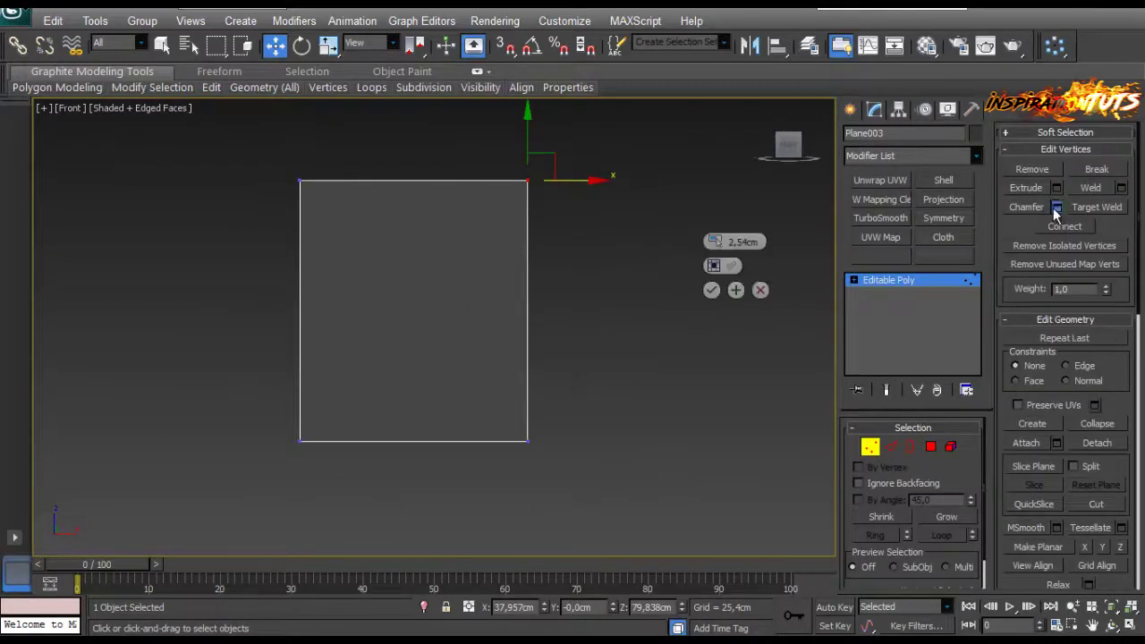
pyautogui.moveTo(723, 265); pyautogui.dragTo(669, 264)
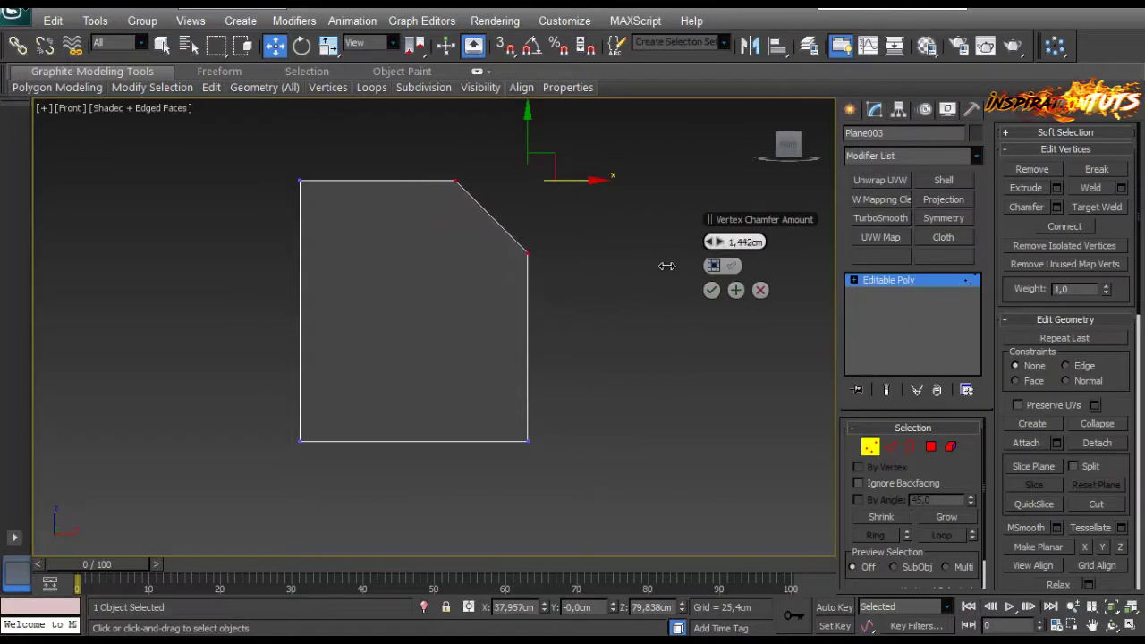
pyautogui.click(710, 292)
# Move the plane's lower-right vertex inward along X and raise its lower-left vertex about 1.557 cm along Y.
pyautogui.click(530, 438)
pyautogui.scroll(-1, 555, 434)
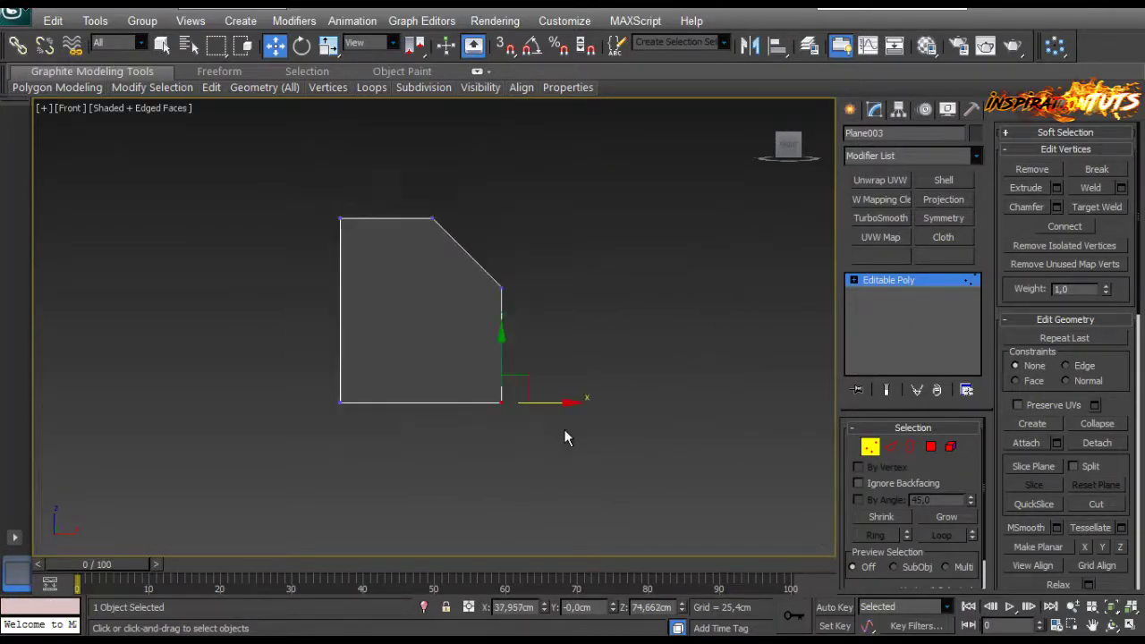
pyautogui.moveTo(561, 405); pyautogui.dragTo(462, 432)
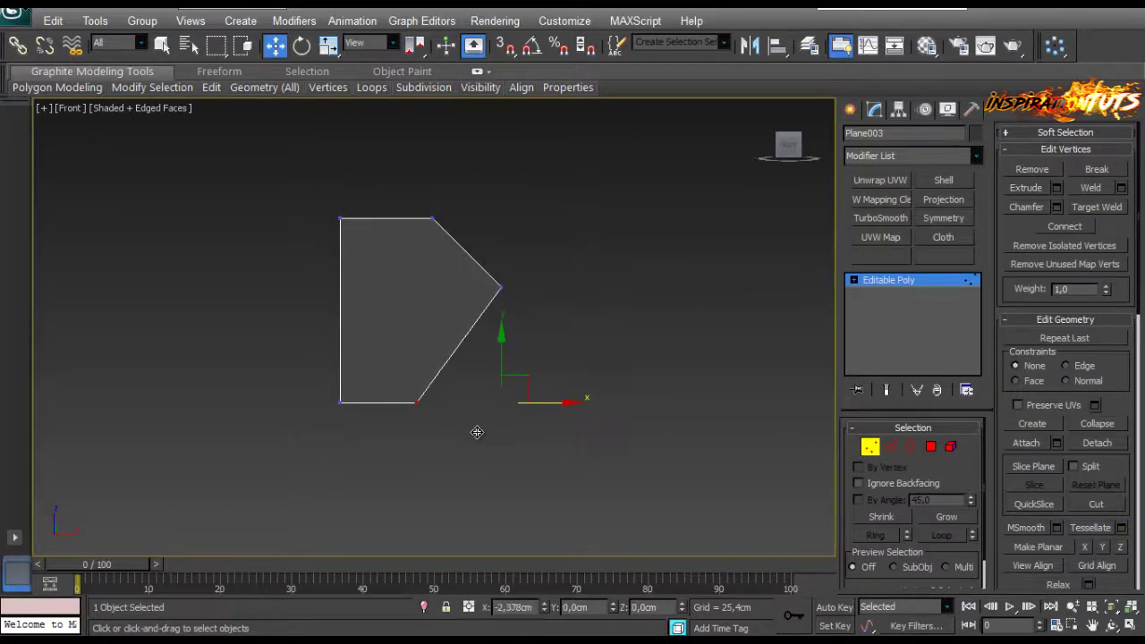
pyautogui.moveTo(399, 376); pyautogui.dragTo(320, 424)
pyautogui.moveTo(341, 349); pyautogui.dragTo(341, 313)
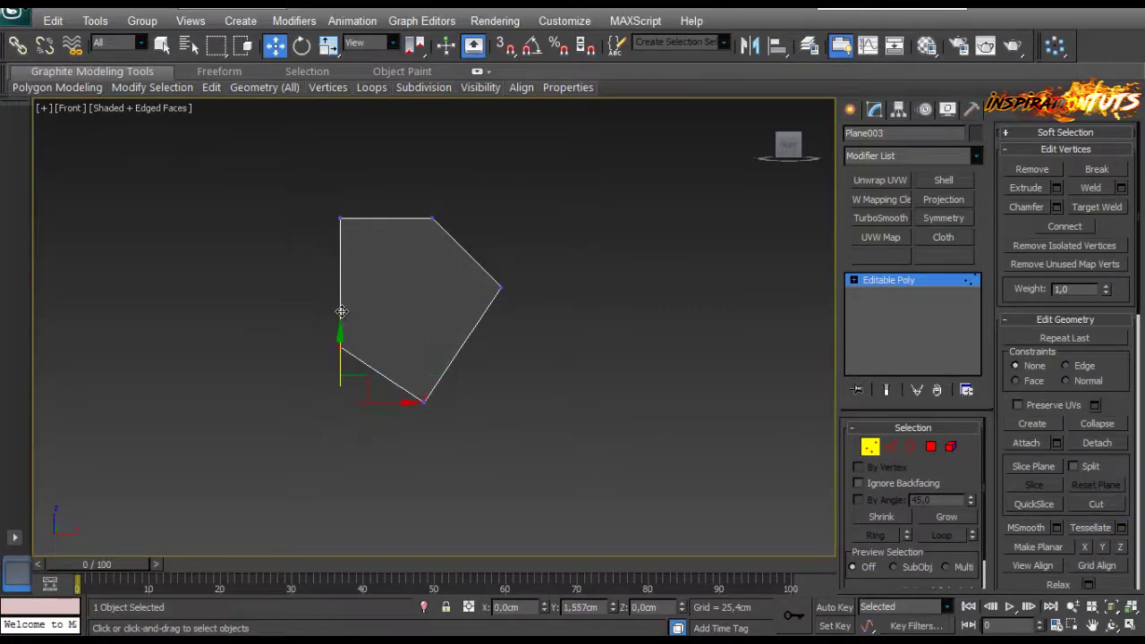
# Raise the plane's three upper vertices to about Z 80.411 cm to lengthen the panel.
pyautogui.moveTo(447, 217); pyautogui.dragTo(457, 173)
pyautogui.scroll(-6, 475, 293)
pyautogui.moveTo(455, 338); pyautogui.dragTo(457, 255, button='middle')
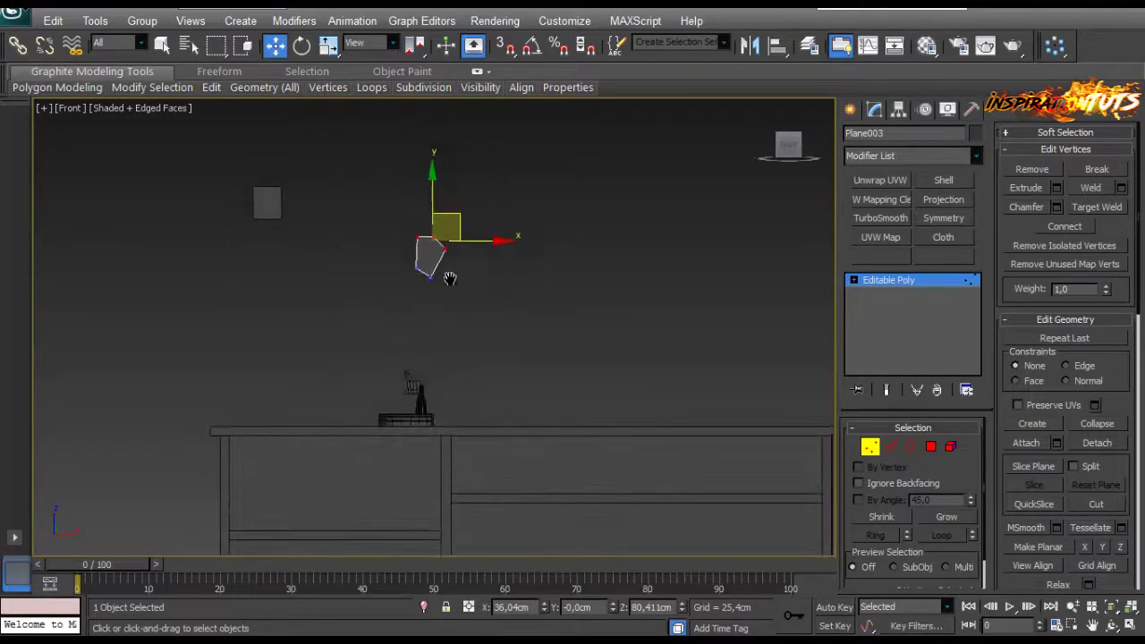
pyautogui.scroll(-3, 427, 304)
pyautogui.scroll(5, 448, 329)
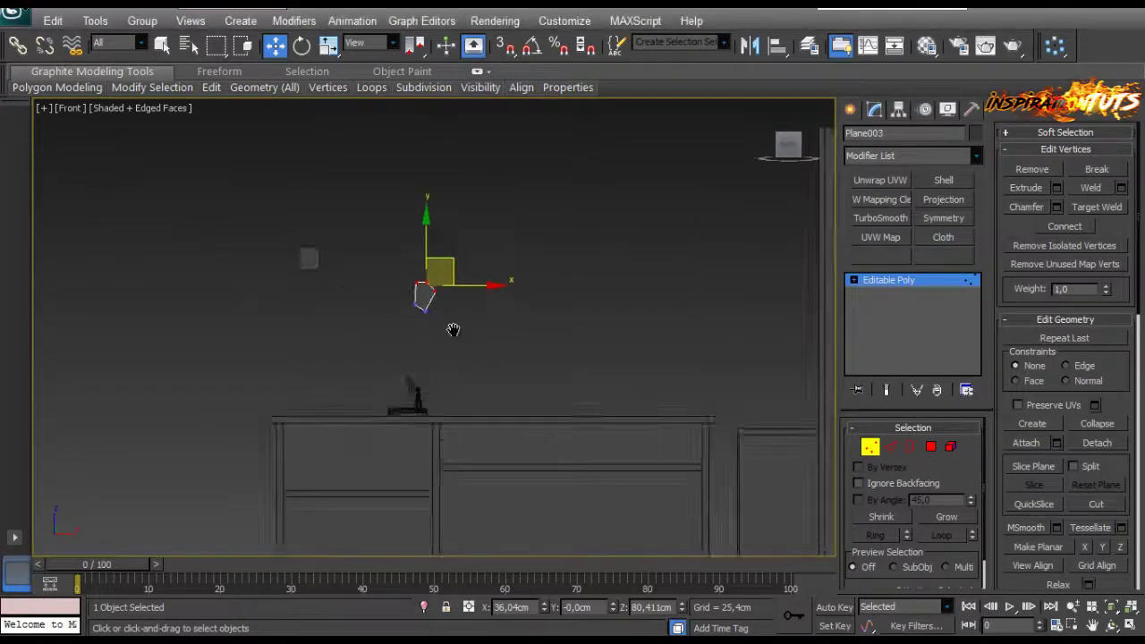
# Scale all the panel's vertices uniformly to about 83 percent and clear the vertex selection.
pyautogui.press('r')
pyautogui.moveTo(424, 266); pyautogui.dragTo(423, 273)
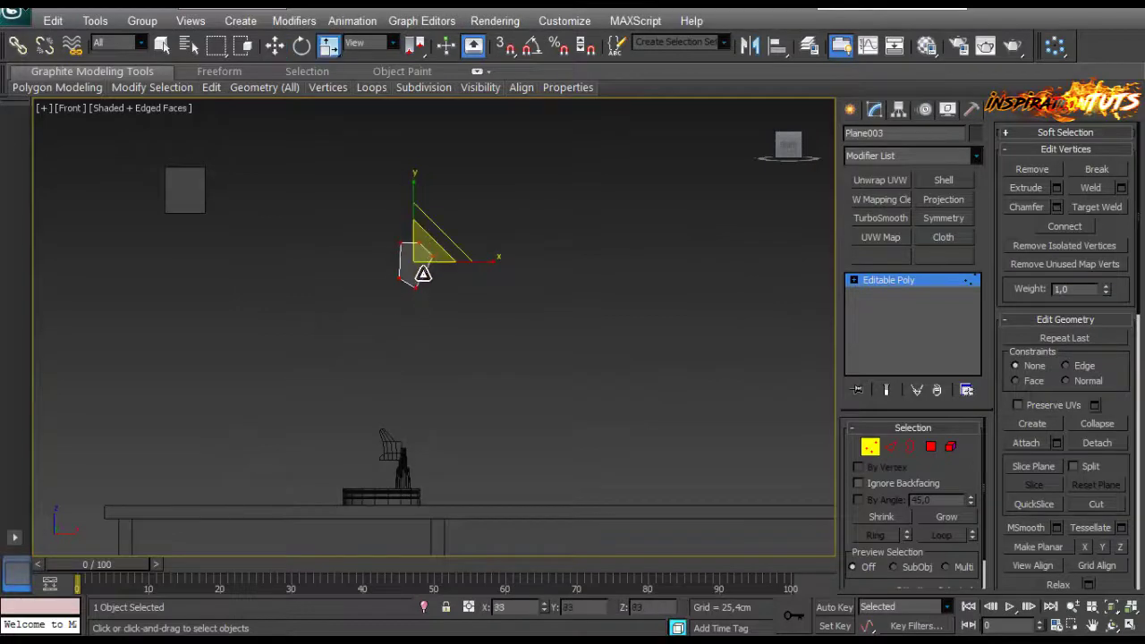
pyautogui.press('w')
pyautogui.click(447, 296)
pyautogui.scroll(5, 362, 312)
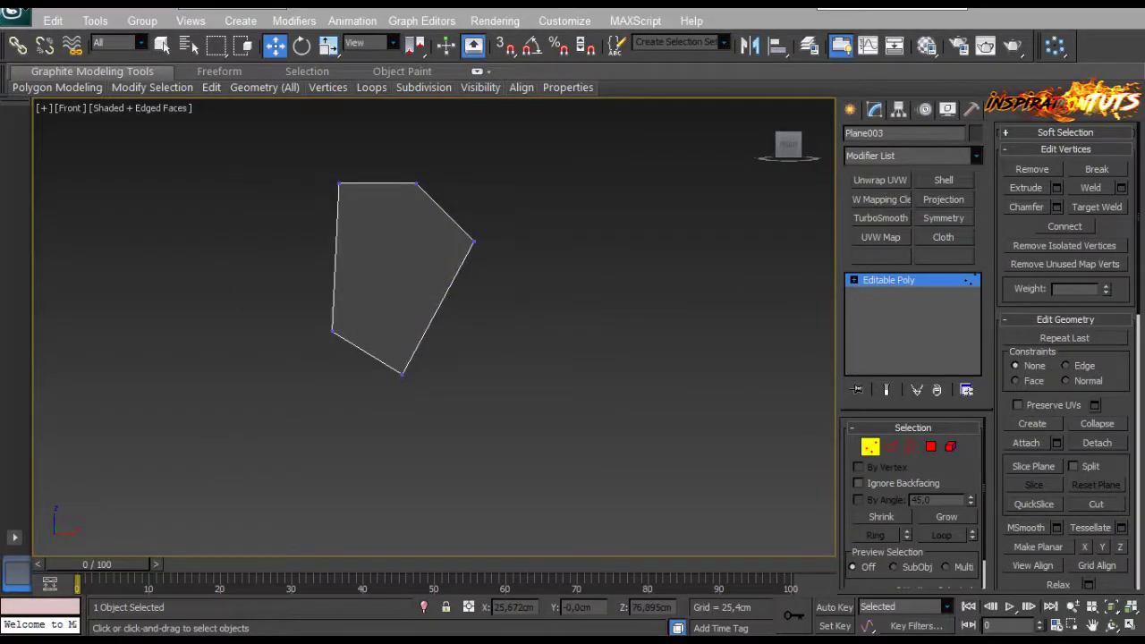
# Leave vertex editing on the five-sided panel and add a Shell modifier to give it thickness.
pyautogui.scroll(-4, 456, 309)
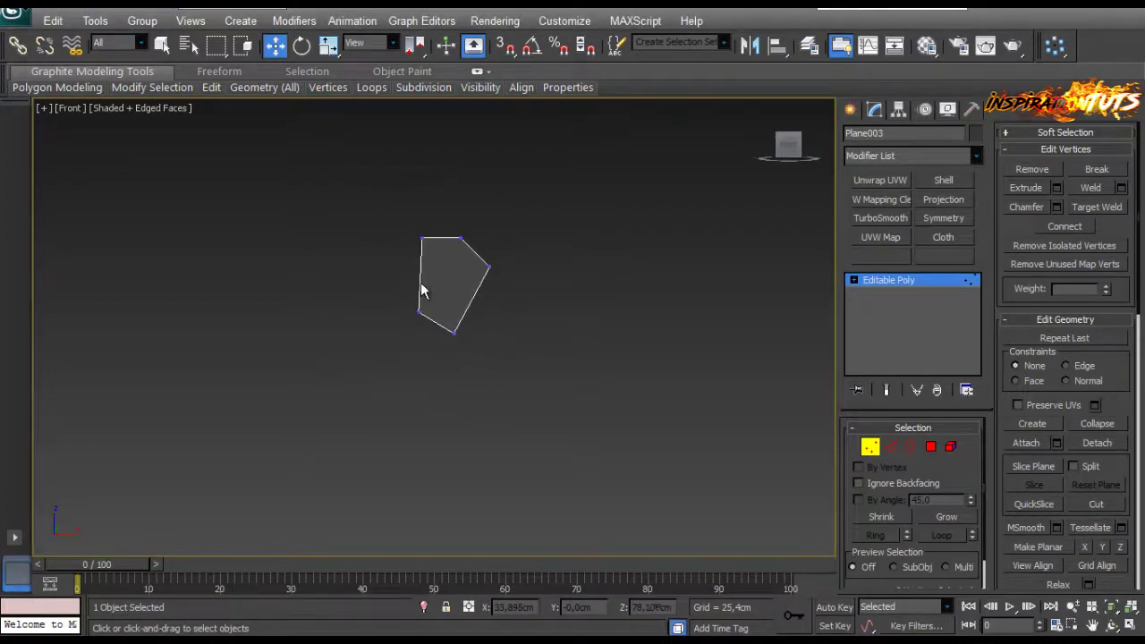
pyautogui.scroll(-5, 423, 274)
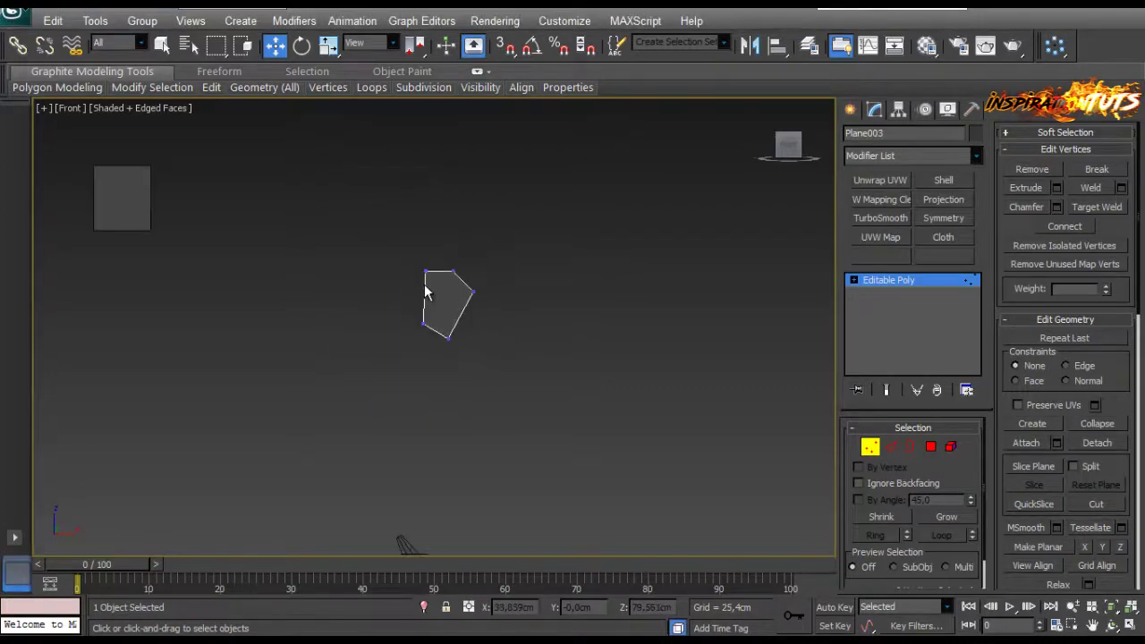
pyautogui.click(869, 447)
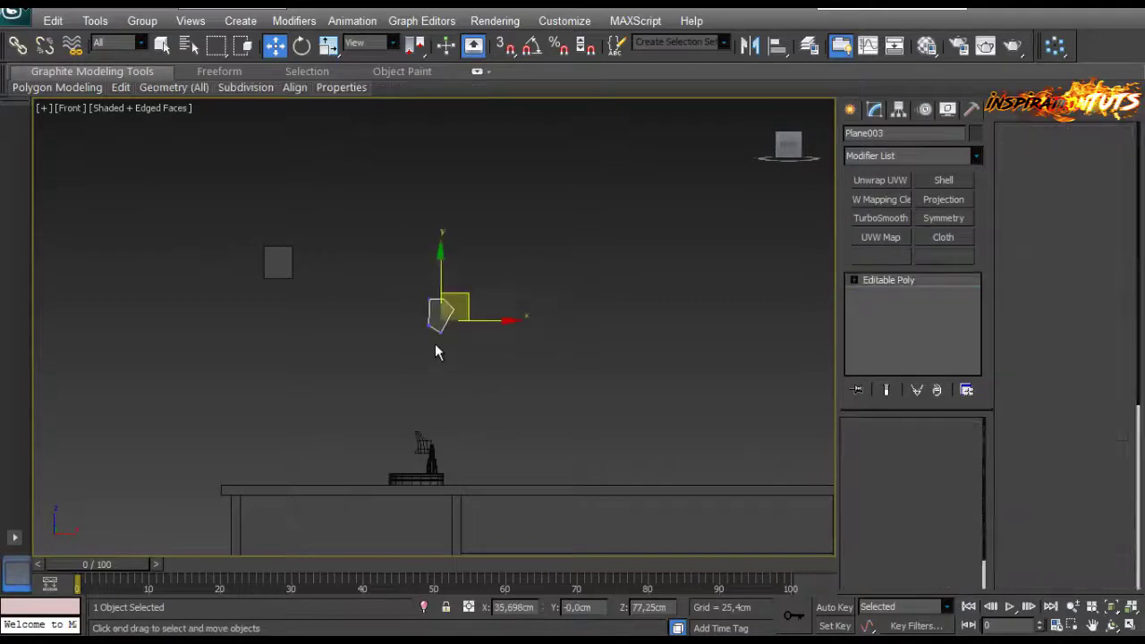
pyautogui.scroll(3, 409, 367)
pyautogui.scroll(2, 450, 344)
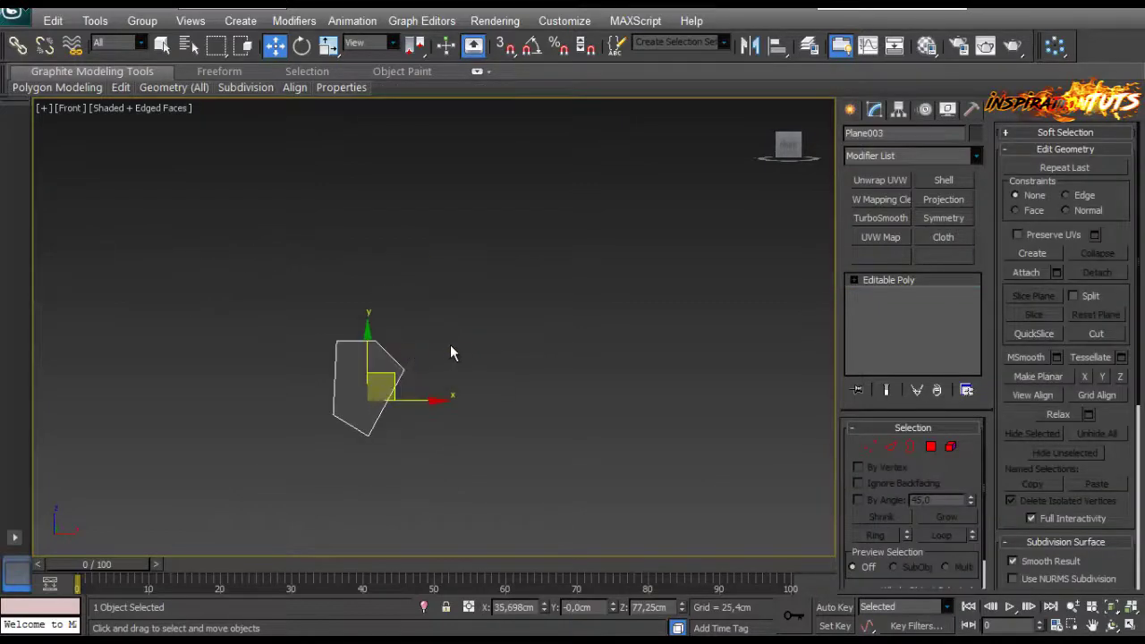
pyautogui.press('p')
pyautogui.scroll(-5, 105, 452)
pyautogui.moveTo(218, 382); pyautogui.dragTo(364, 243, button='middle')
pyautogui.scroll(4, 421, 322)
pyautogui.scroll(3, 348, 304)
pyautogui.scroll(2, 385, 312)
pyautogui.click(941, 181)
pyautogui.scroll(-5, 323, 293)
pyautogui.press('f')
pyautogui.scroll(-5, 353, 272)
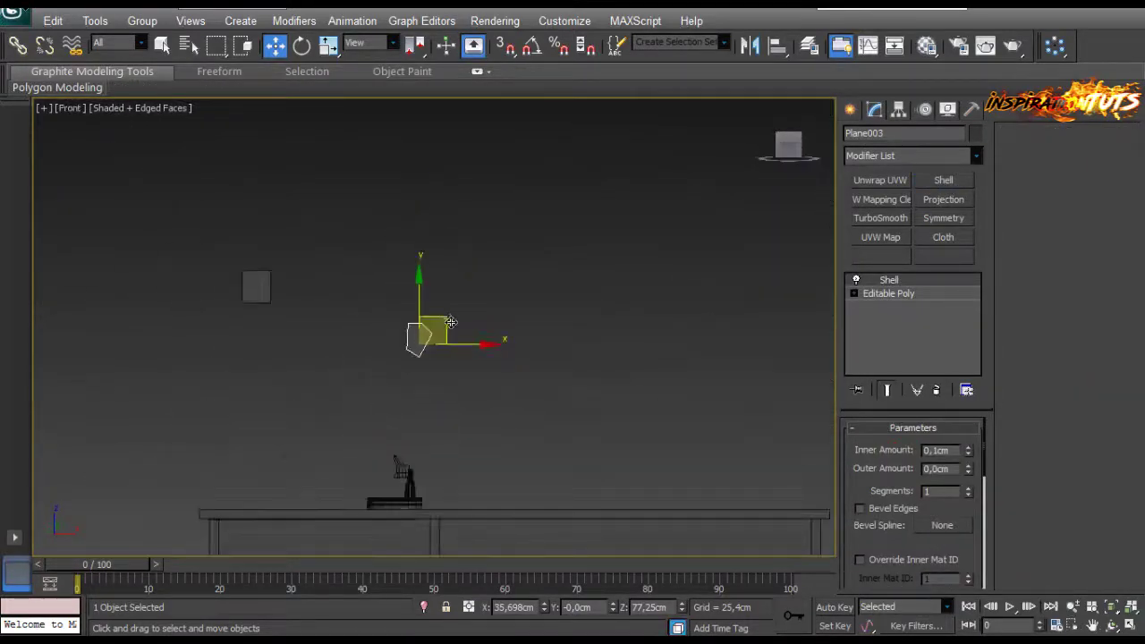
# Convert the remaining small square plane beside the panel to an Editable Poly and enter vertex editing.
pyautogui.click(240, 297)
pyautogui.click(256, 286)
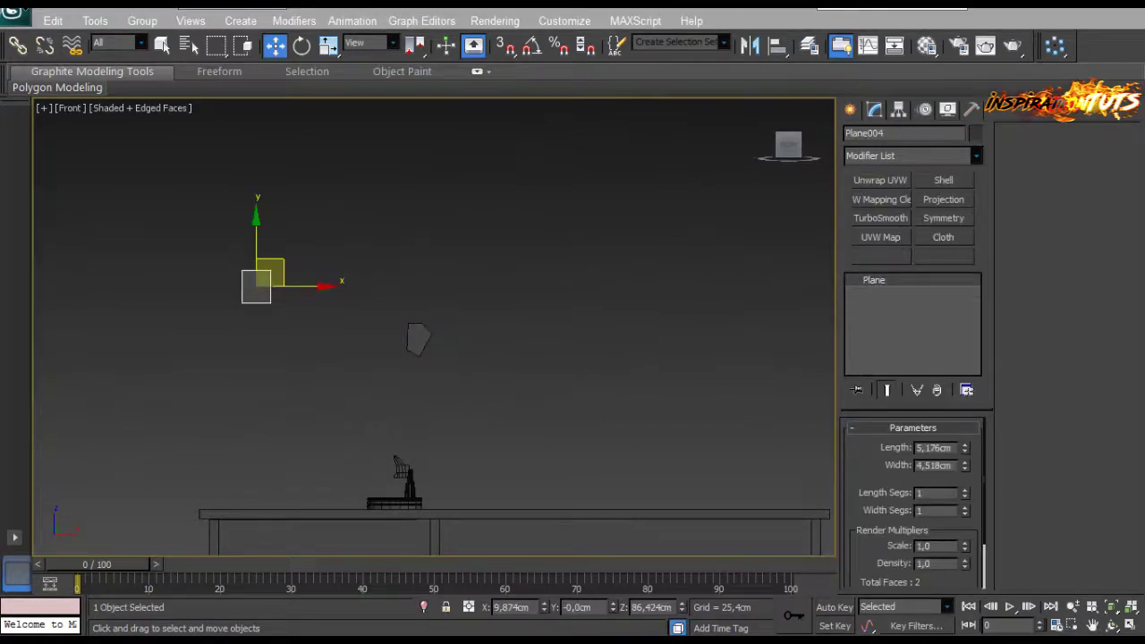
pyautogui.press('z')
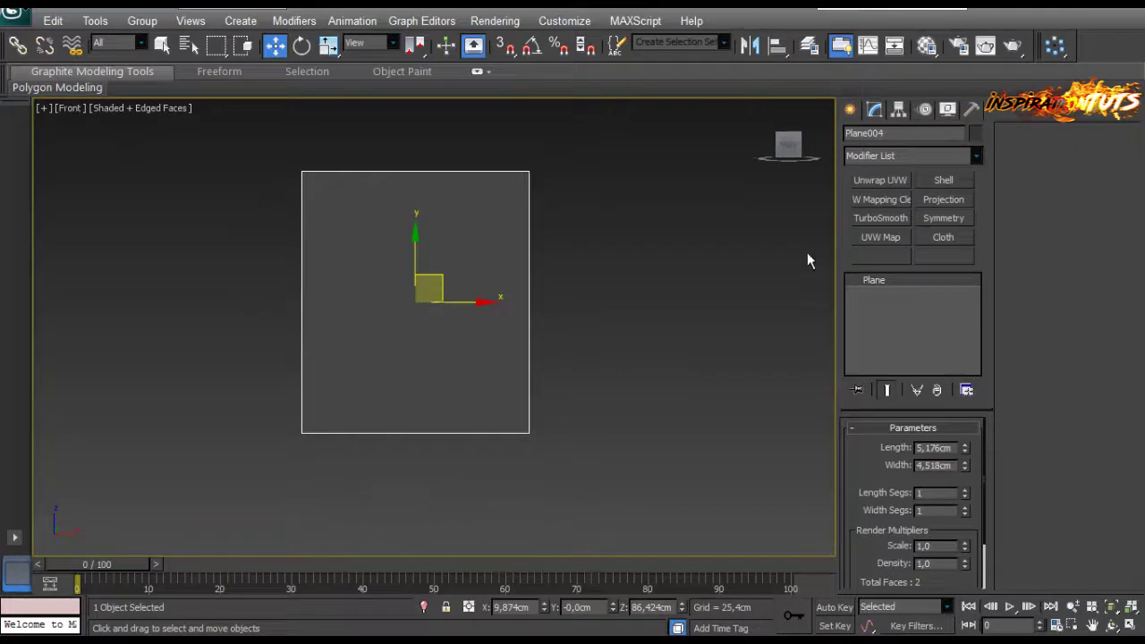
pyautogui.rightClick(435, 226)
pyautogui.moveTo(465, 376)
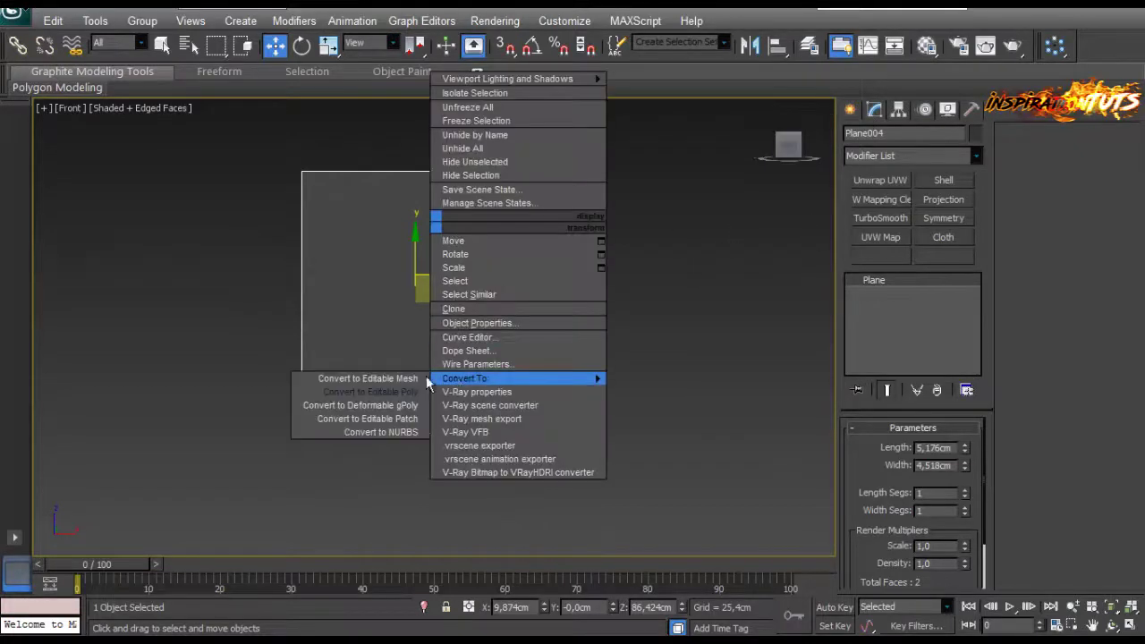
pyautogui.click(425, 376)
pyautogui.rightClick(450, 231)
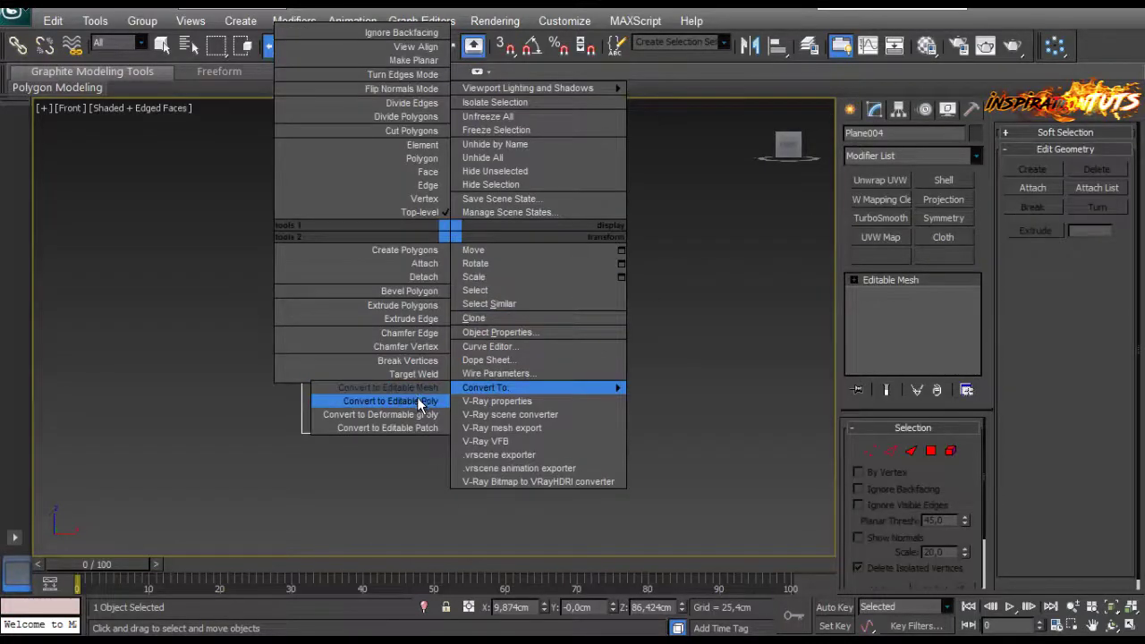
pyautogui.click(418, 405)
pyautogui.press('1')
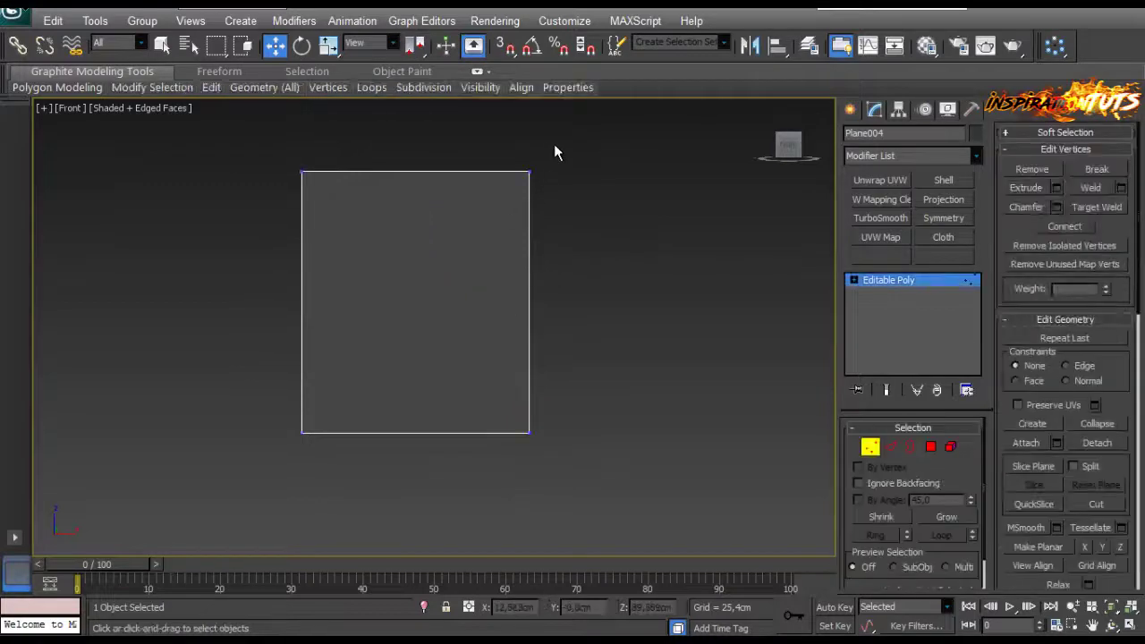
# Chamfer the square plane's two upper vertices to cut both top corners equally.
pyautogui.click(529, 172)
pyautogui.keyDown('ctrl'); pyautogui.click(303, 171); pyautogui.keyUp('ctrl')
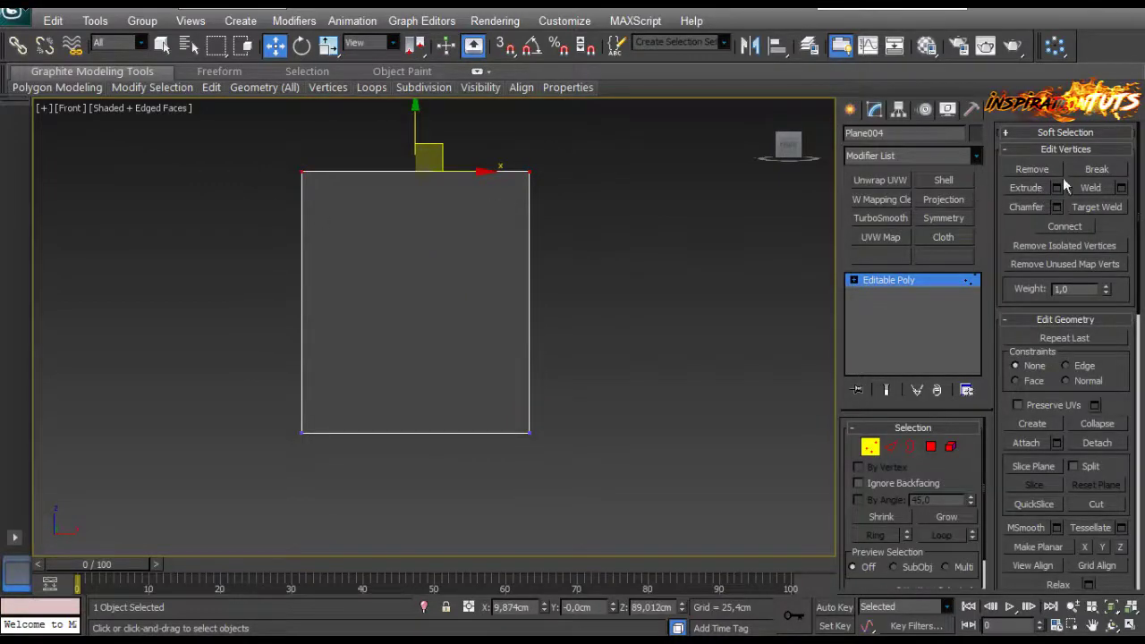
pyautogui.click(1058, 207)
pyautogui.rightClick(719, 244)
pyautogui.moveTo(719, 244); pyautogui.dragTo(787, 262)
pyautogui.click(712, 291)
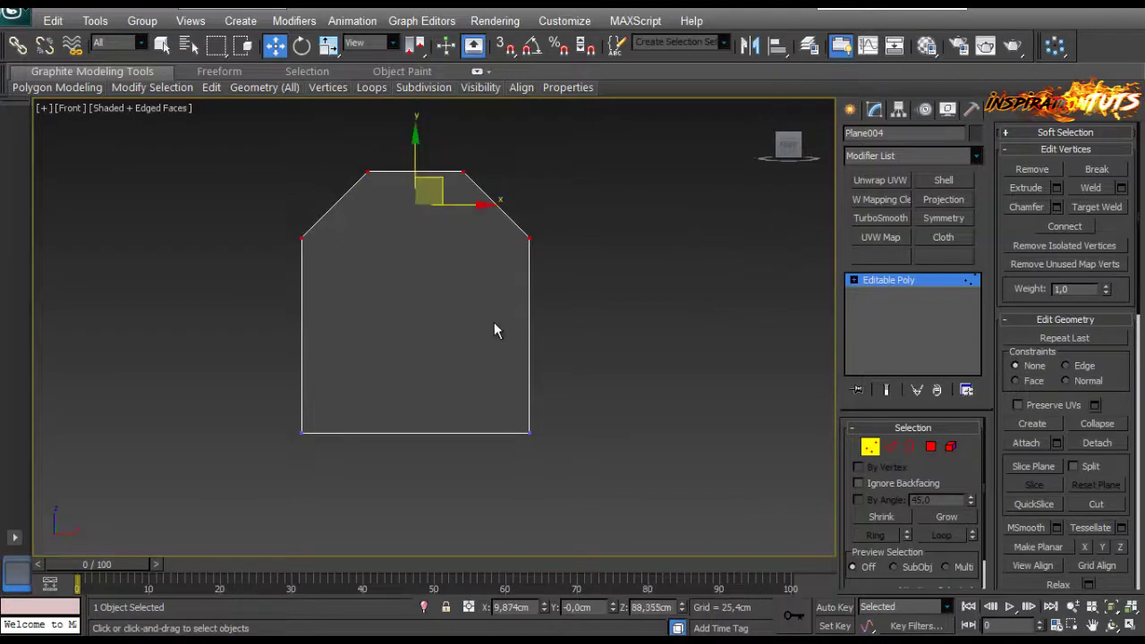
# Scale the plane's two bottom vertices closer together along X and raise them to about Z 85.838 cm.
pyautogui.scroll(-2, 492, 313)
pyautogui.scroll(1, 490, 309)
pyautogui.moveTo(546, 362); pyautogui.dragTo(213, 443)
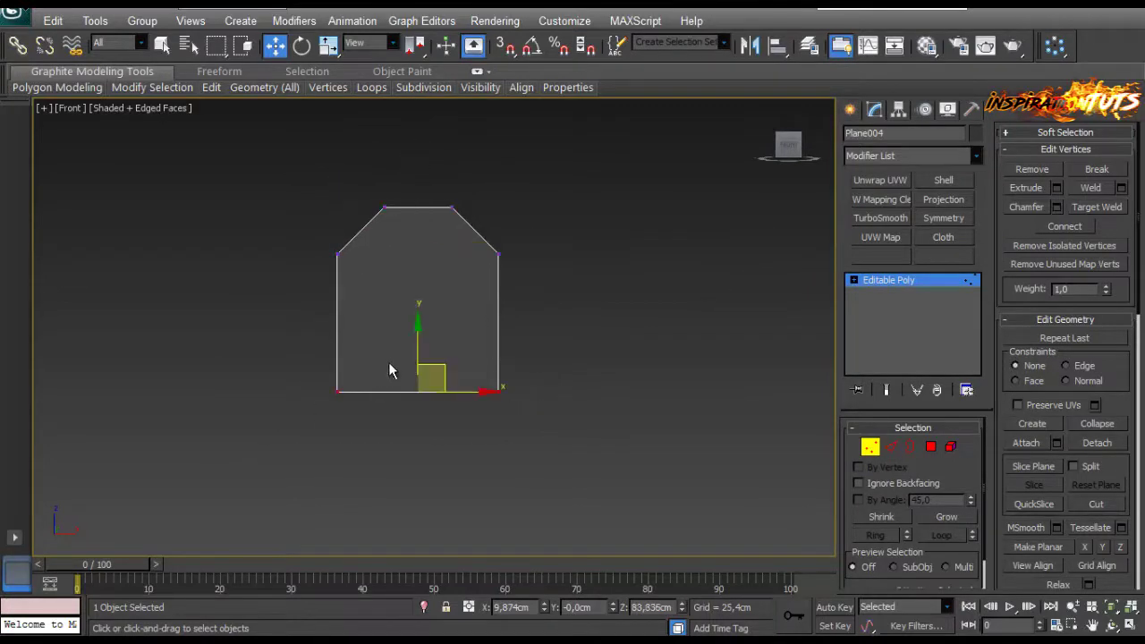
pyautogui.press('t')
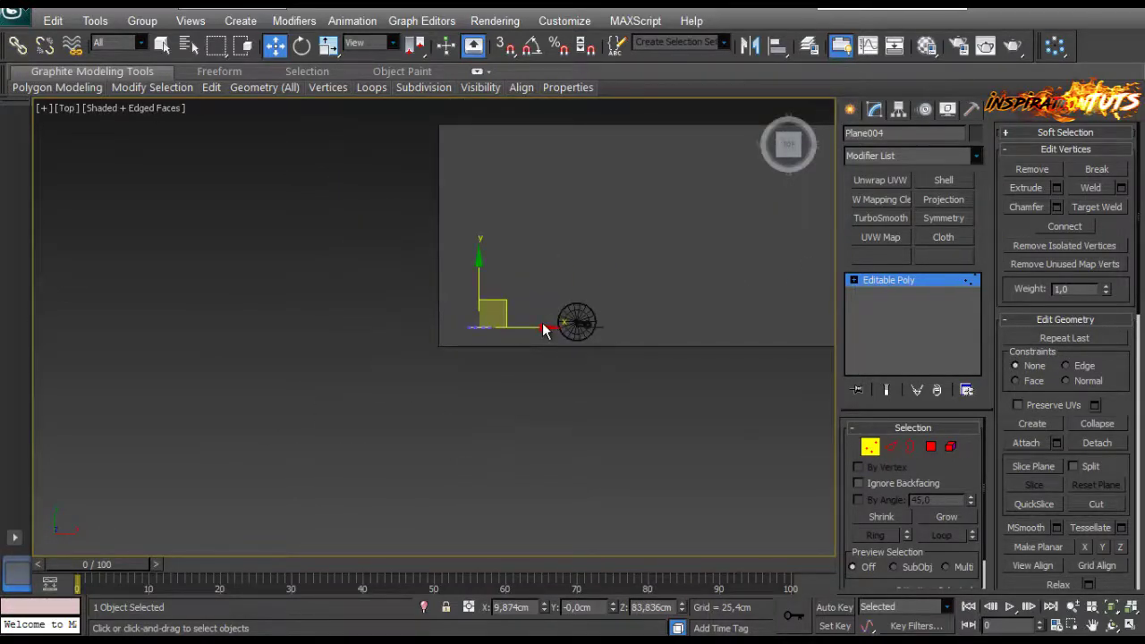
pyautogui.scroll(4, 528, 323)
pyautogui.press('f')
pyautogui.press('r')
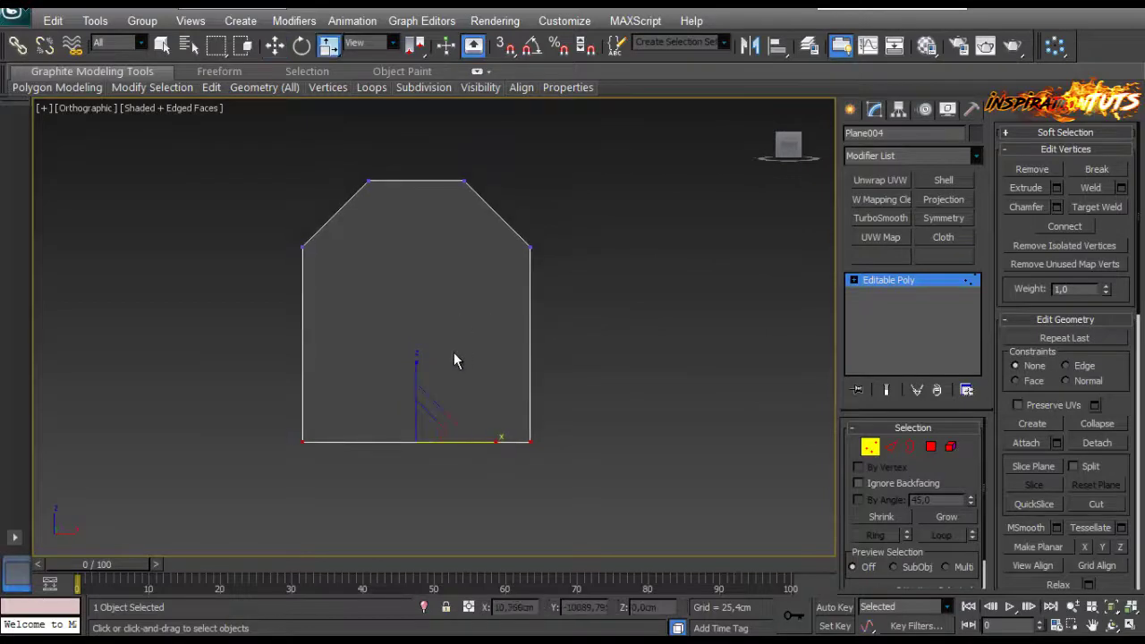
pyautogui.moveTo(490, 442); pyautogui.dragTo(402, 445)
pyautogui.press('w')
pyautogui.moveTo(416, 398); pyautogui.dragTo(410, 307)
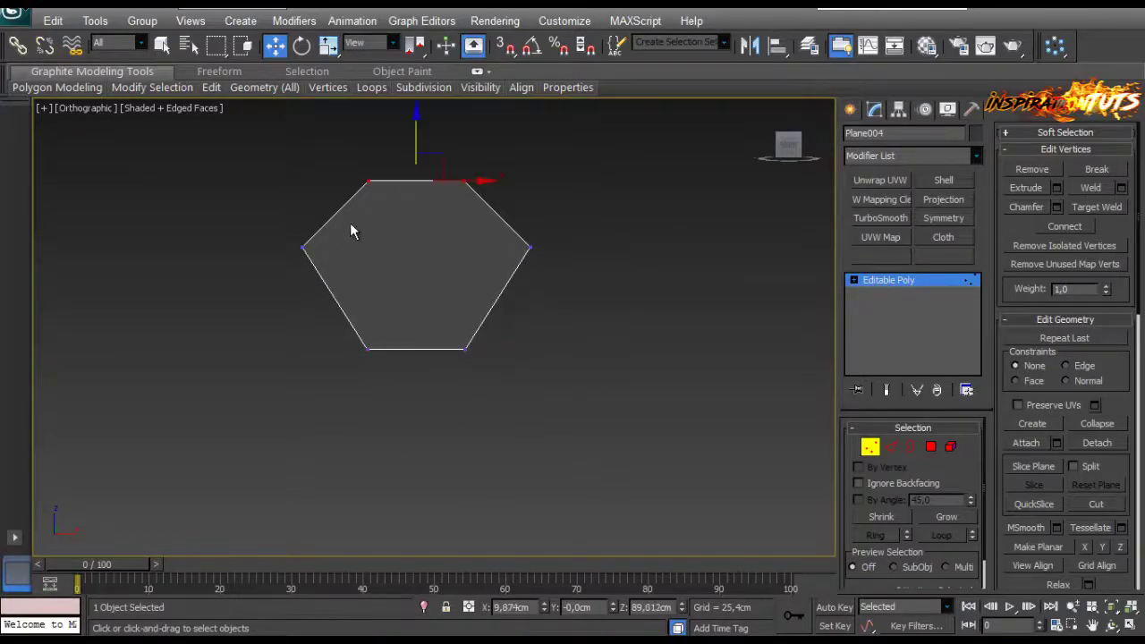
pyautogui.moveTo(418, 303); pyautogui.dragTo(417, 293)
# Raise the two top vertices to about Z 89.313 cm to even out the hexagon.
pyautogui.scroll(-3, 541, 329)
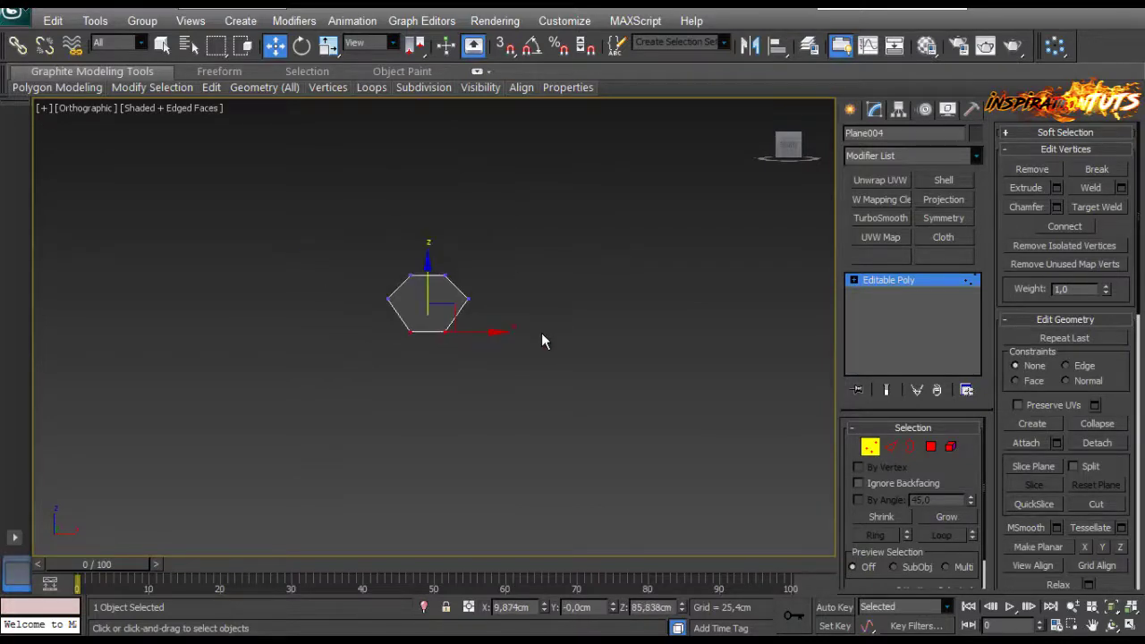
pyautogui.click(541, 333)
pyautogui.scroll(2, 528, 309)
pyautogui.moveTo(475, 215); pyautogui.dragTo(383, 238)
pyautogui.moveTo(420, 185); pyautogui.dragTo(419, 175)
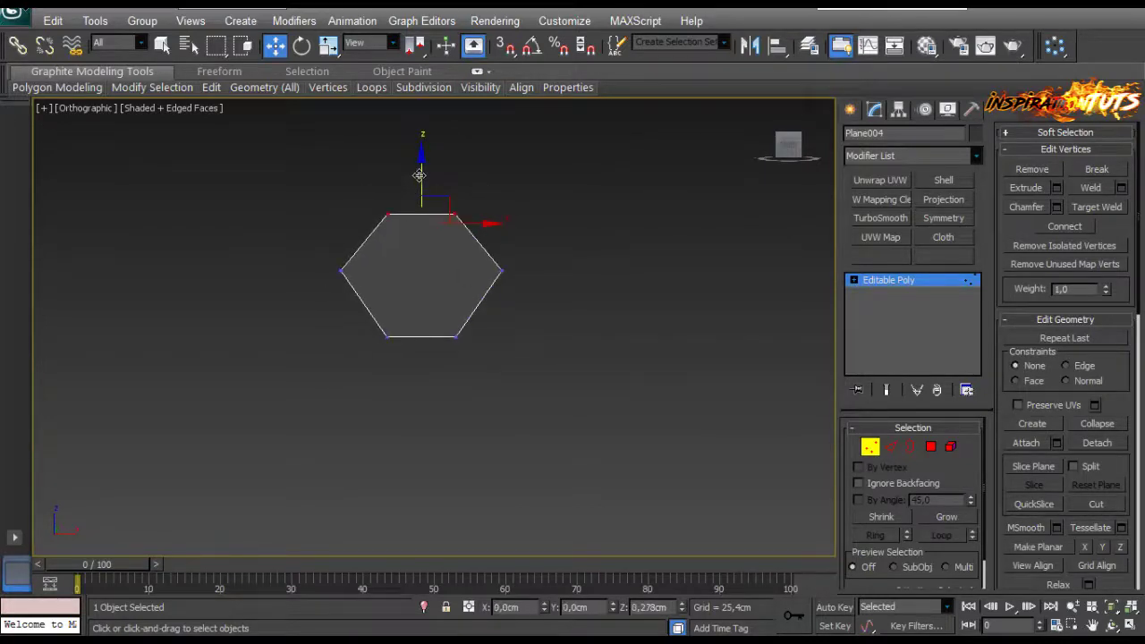
pyautogui.scroll(-3, 513, 316)
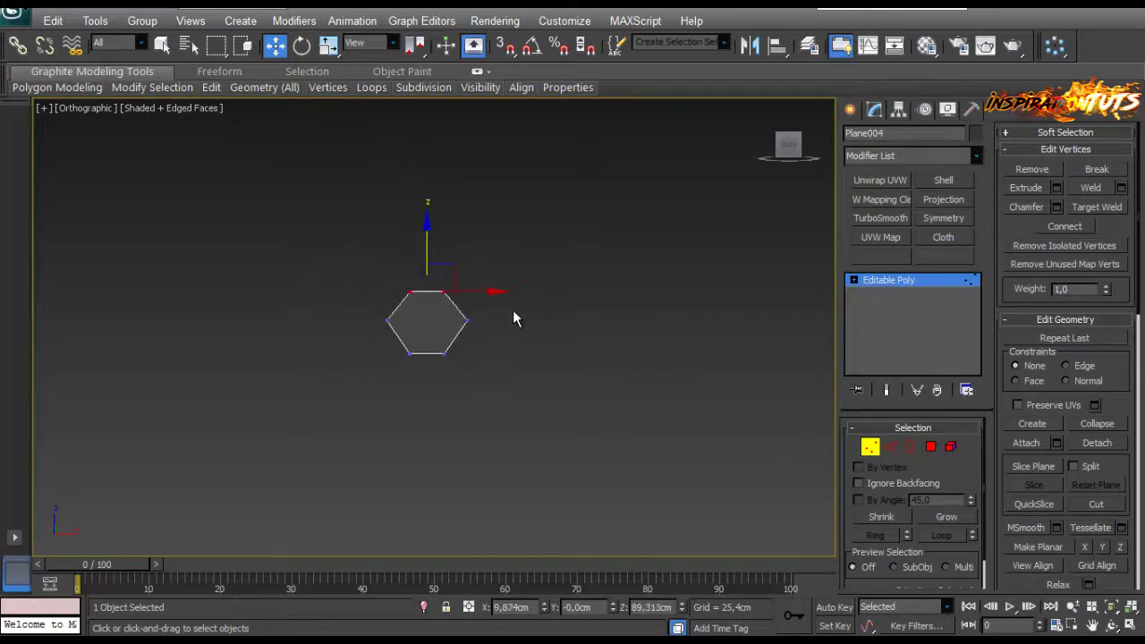
# Select the hexagon's upper-right edge, try extending it outward as a new face, and undo the extension.
pyautogui.scroll(6, 456, 320)
pyautogui.moveTo(450, 329); pyautogui.dragTo(459, 348, button='middle')
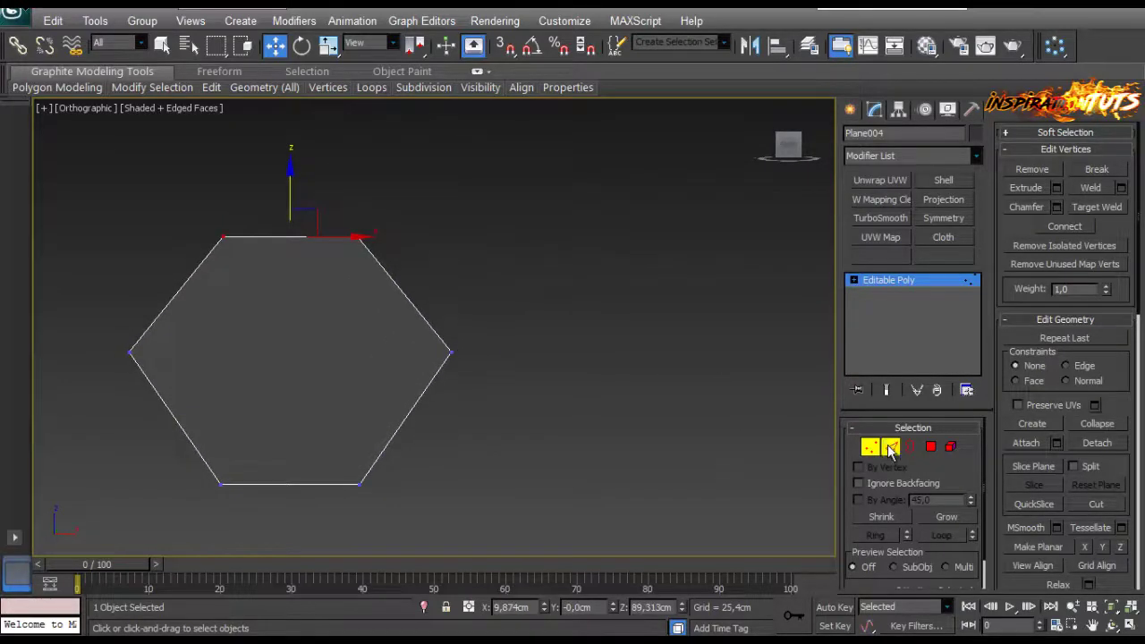
pyautogui.click(891, 450)
pyautogui.click(406, 294)
pyautogui.keyDown('shift'); pyautogui.moveTo(418, 273); pyautogui.dragTo(485, 221); pyautogui.keyUp('shift')
pyautogui.hotkey('ctrl', 'z')
# Try other reference coordinate systems for moving the selected edge and set it to Screen.
pyautogui.click(367, 42)
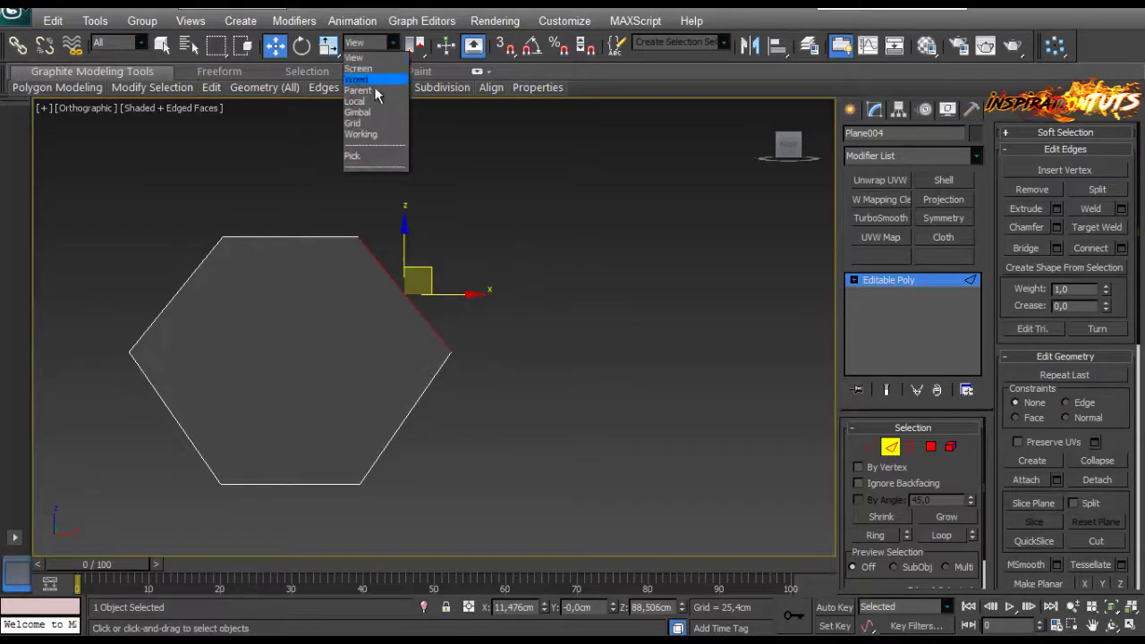
pyautogui.click(358, 117)
pyautogui.click(362, 40)
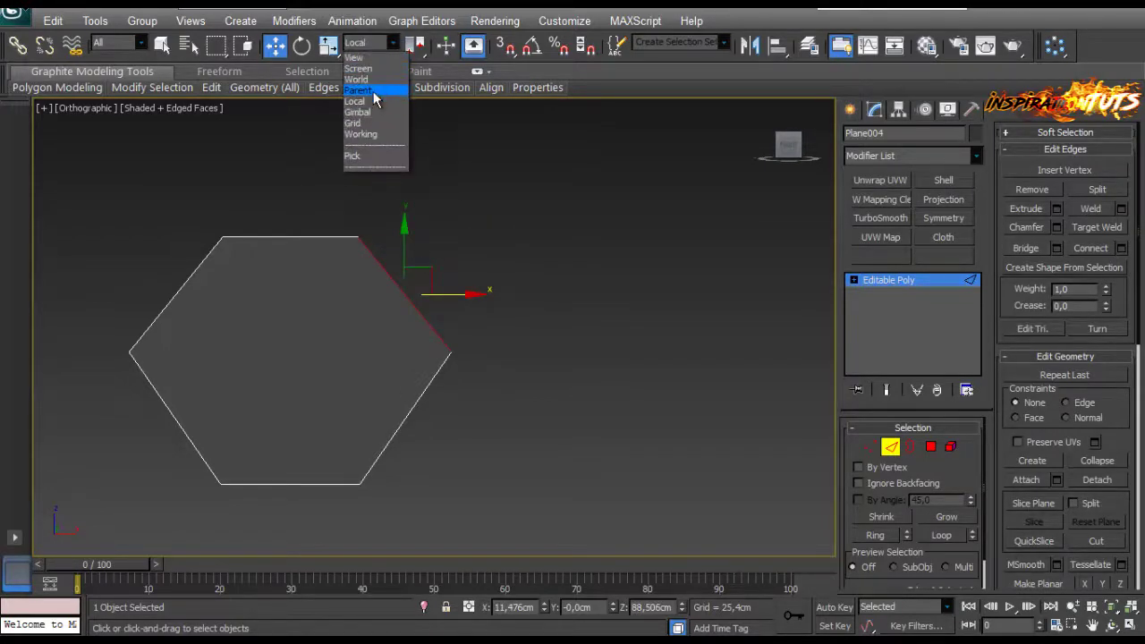
pyautogui.click(373, 91)
pyautogui.scroll(2, 423, 255)
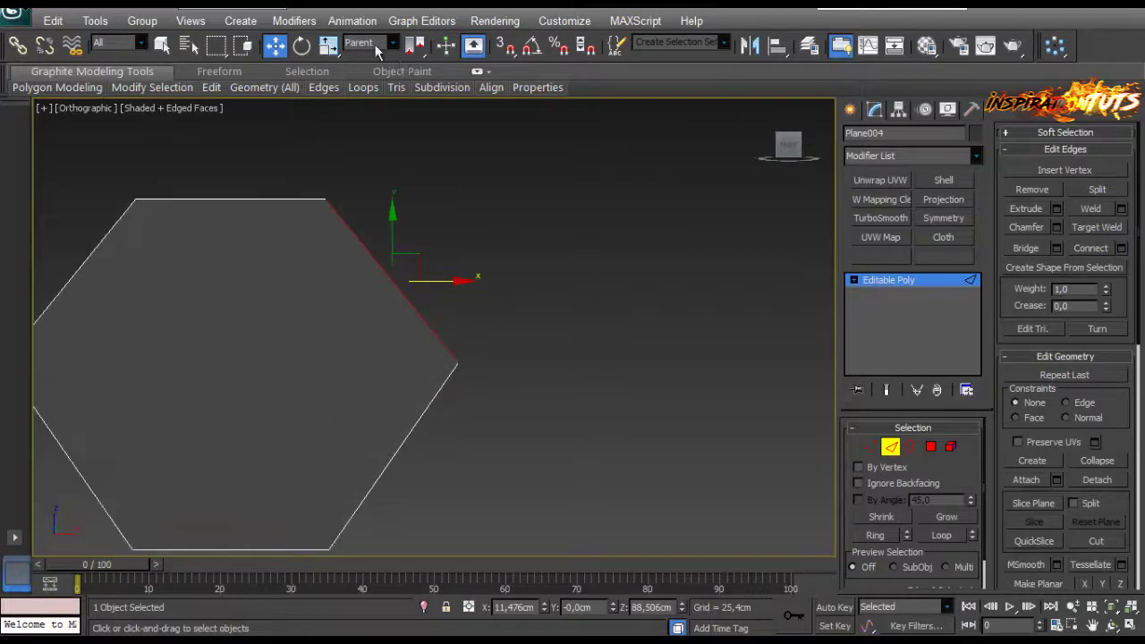
pyautogui.click(367, 42)
pyautogui.click(364, 114)
pyautogui.click(367, 42)
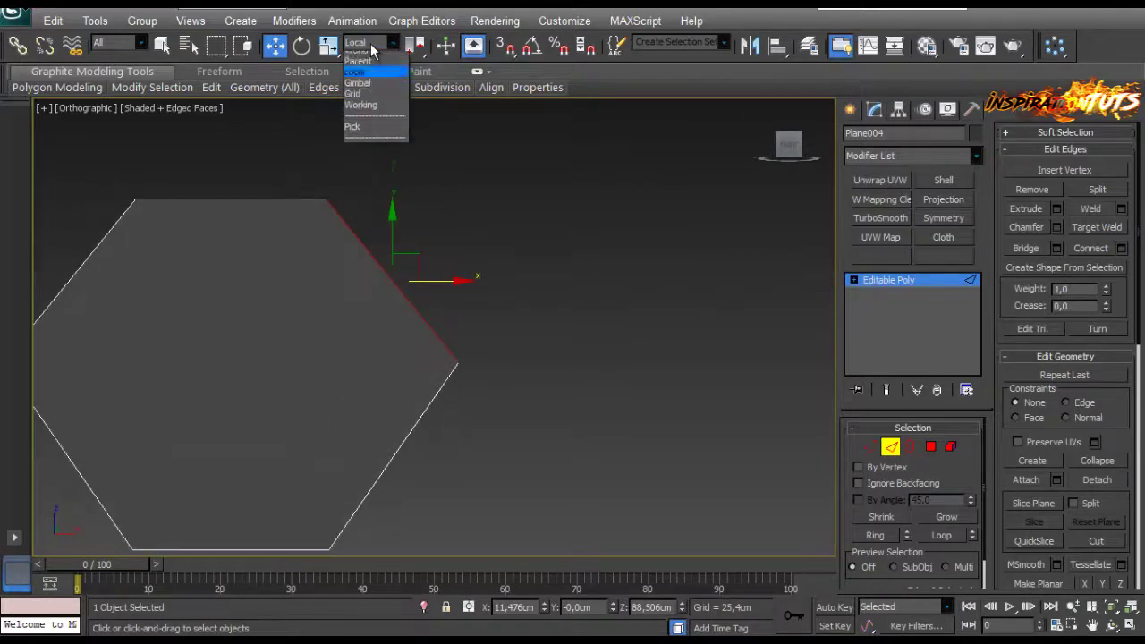
pyautogui.click(357, 123)
pyautogui.click(366, 42)
pyautogui.click(366, 133)
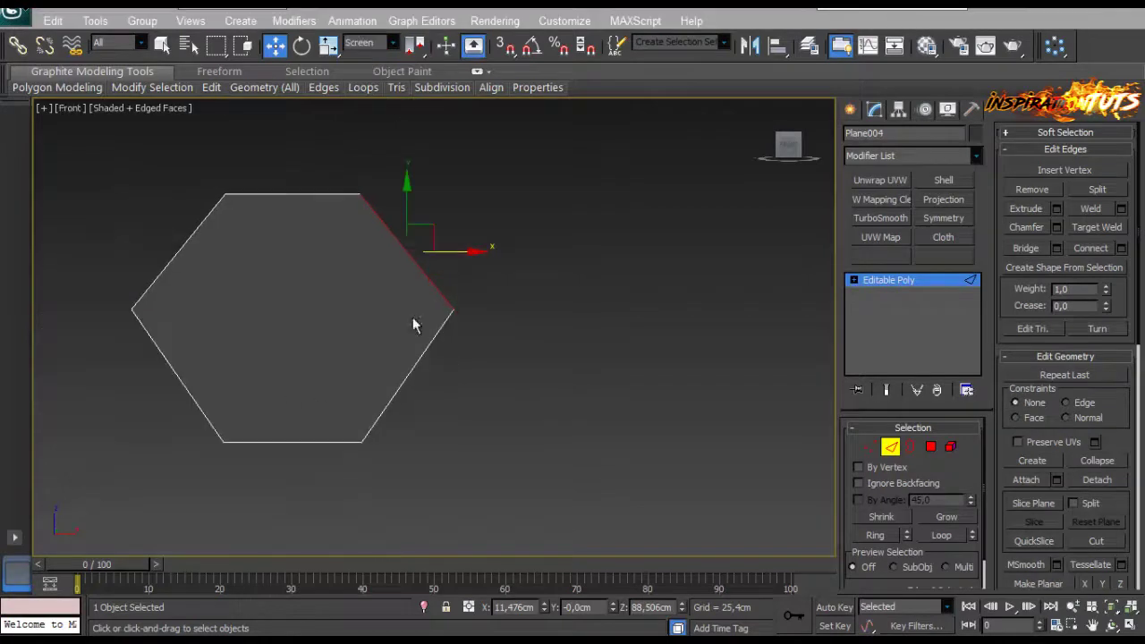
# Extend the hexagon's upper-right edge outward as a new four-sided face, to about X 12.266 cm, Z 89.063 cm.
pyautogui.moveTo(451, 283); pyautogui.dragTo(474, 346, button='middle')
pyautogui.scroll(2, 474, 346)
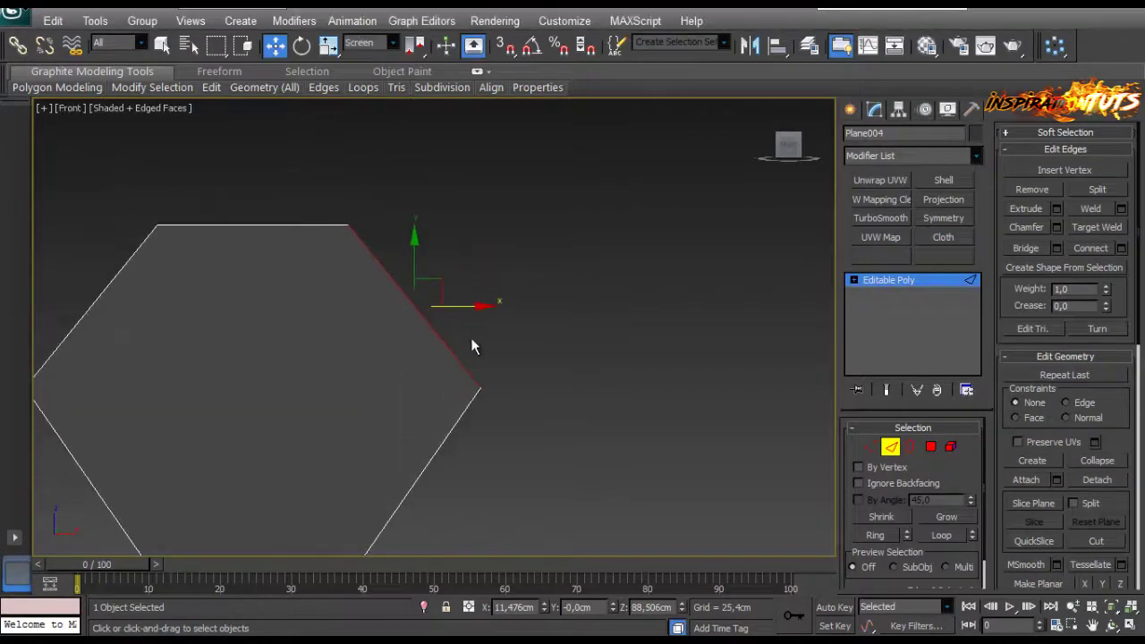
pyautogui.keyDown('shift'); pyautogui.moveTo(443, 280); pyautogui.dragTo(524, 225); pyautogui.keyUp('shift')
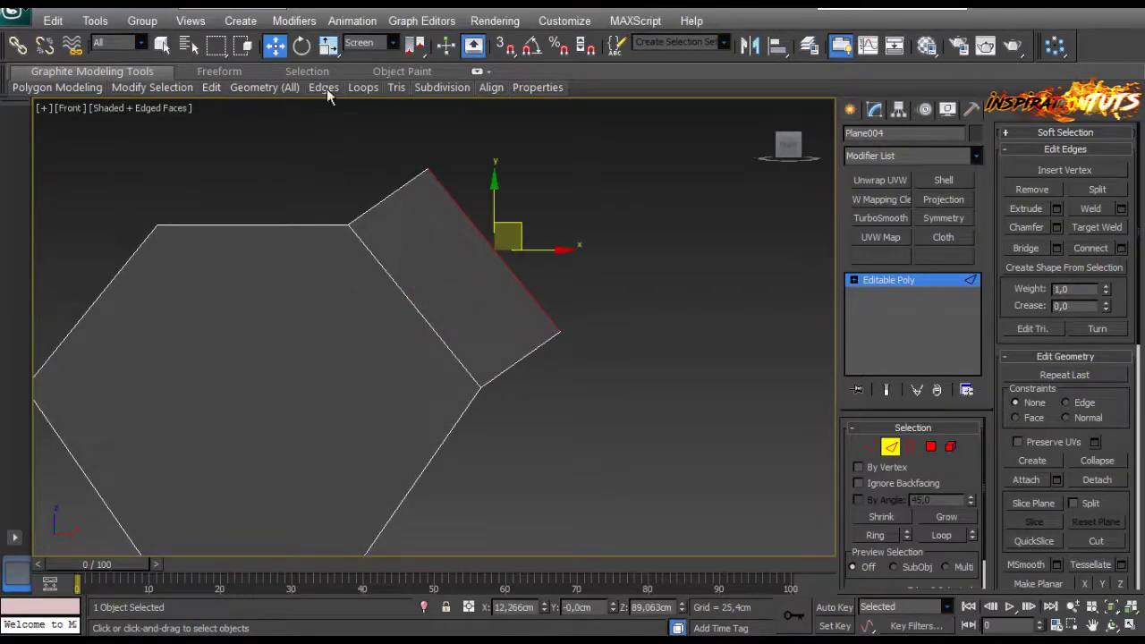
# Taper the new face by moving its outer vertices to about X 11.966, Z 89.603 cm and X 12.638, Z 88.777 cm.
pyautogui.press('1')
pyautogui.moveTo(563, 303); pyautogui.dragTo(564, 366, button='middle')
pyautogui.scroll(-2, 565, 365)
pyautogui.scroll(2, 565, 366)
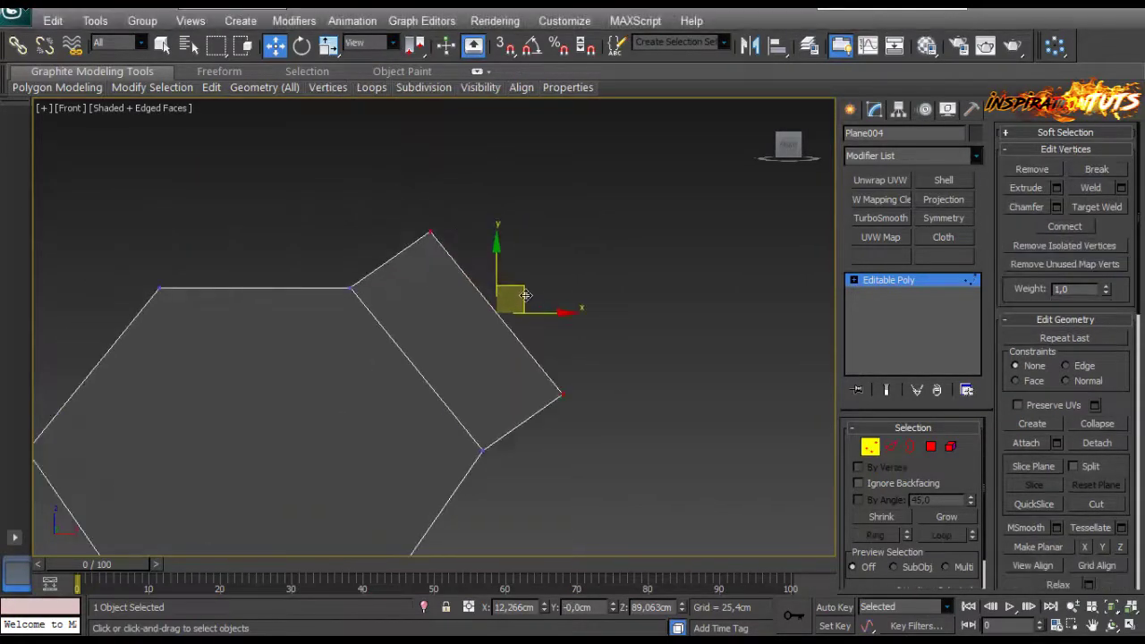
pyautogui.moveTo(524, 294); pyautogui.dragTo(537, 285)
pyautogui.click(570, 385)
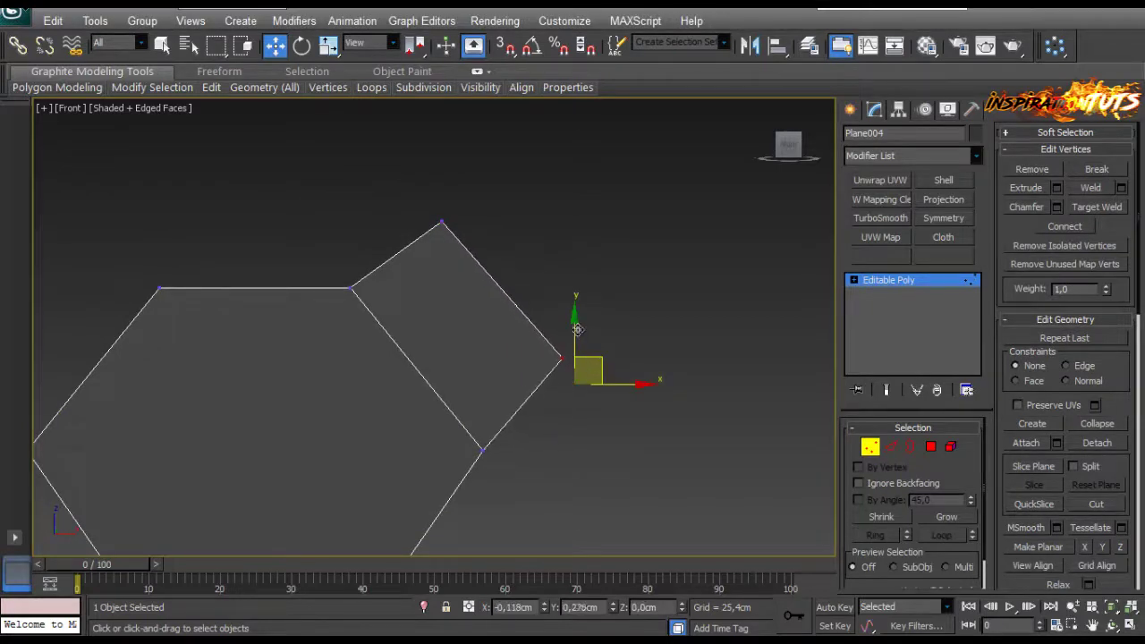
pyautogui.moveTo(586, 368); pyautogui.dragTo(555, 326)
pyautogui.click(443, 225)
pyautogui.moveTo(443, 224); pyautogui.dragTo(493, 237)
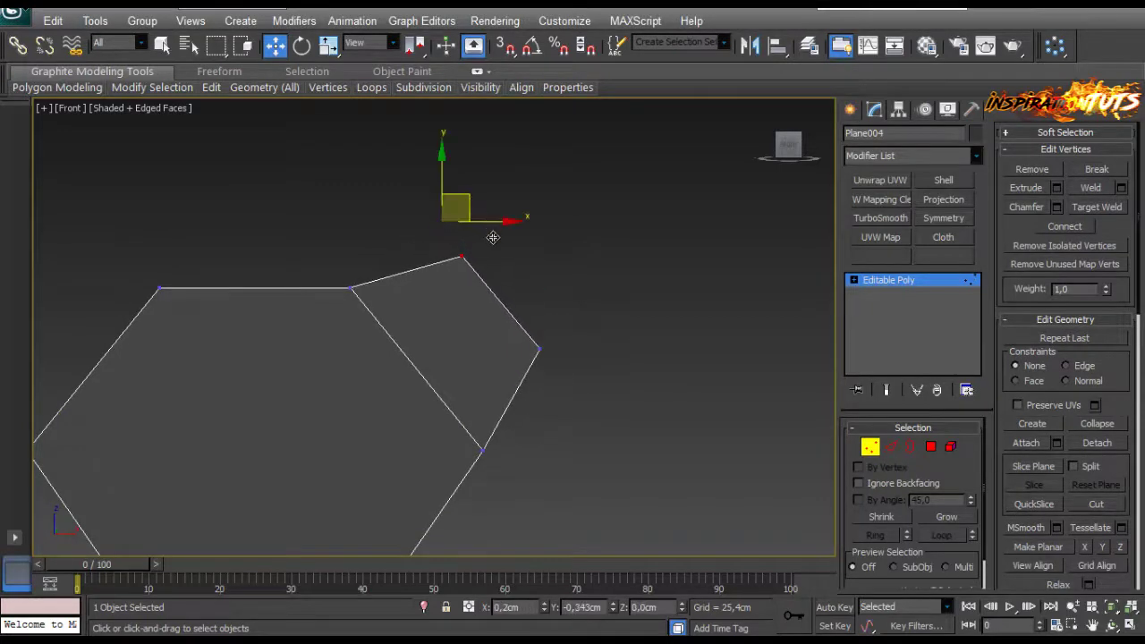
pyautogui.scroll(-3, 493, 358)
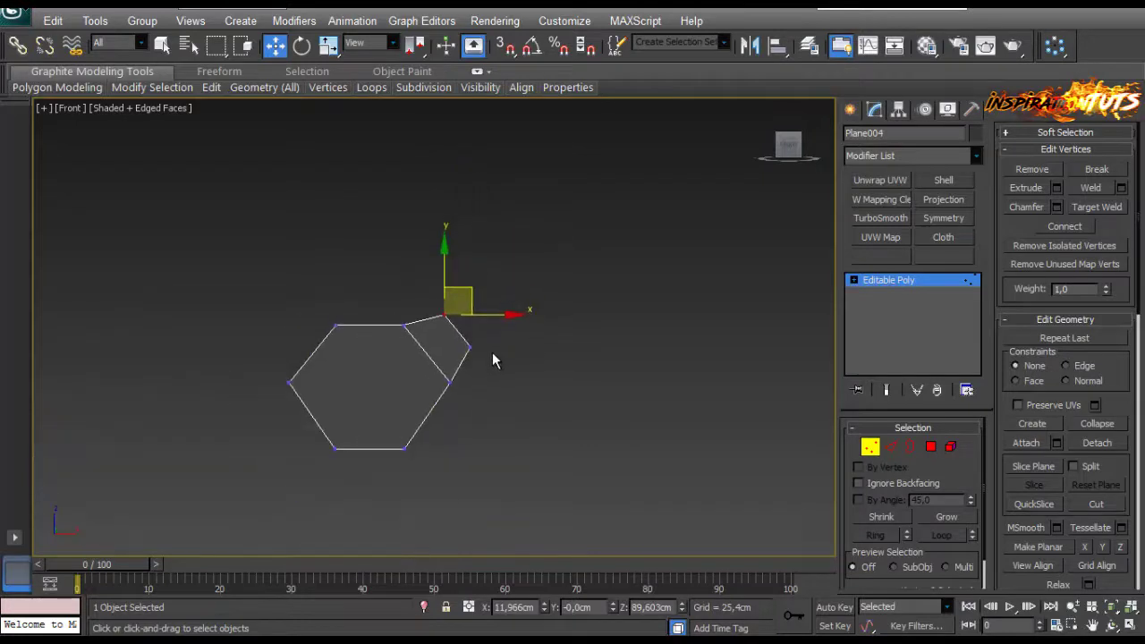
pyautogui.scroll(2, 498, 352)
pyautogui.click(505, 364)
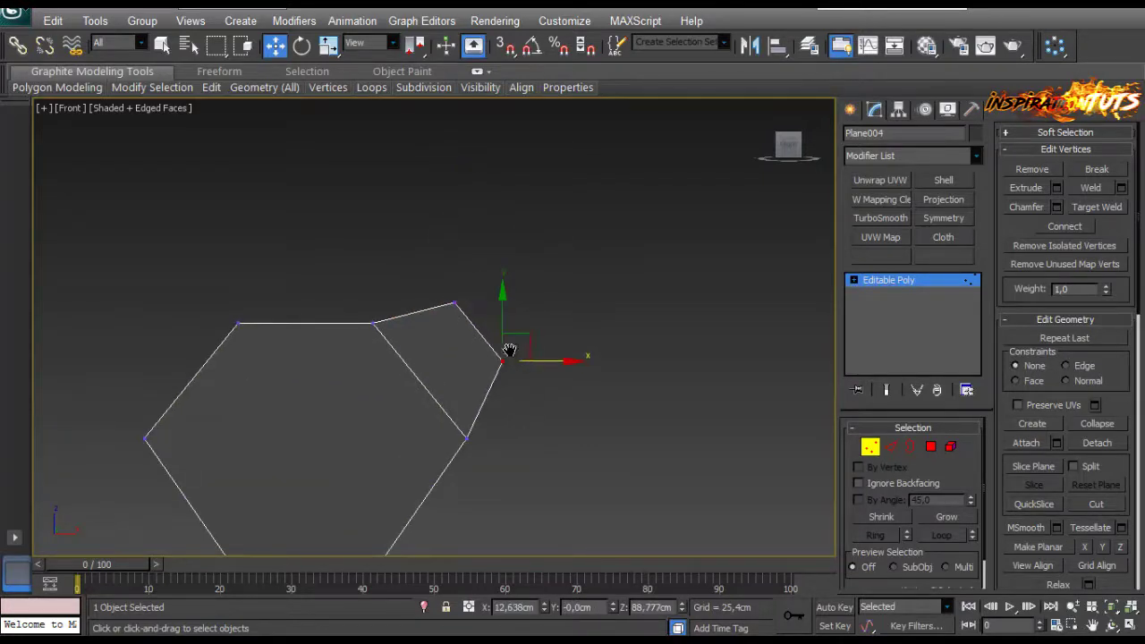
# Connect the shared hexagon edge and the extension's opposite outer edge with one new edge through their midpoints.
pyautogui.scroll(3, 477, 390)
pyautogui.click(890, 446)
pyautogui.click(377, 396)
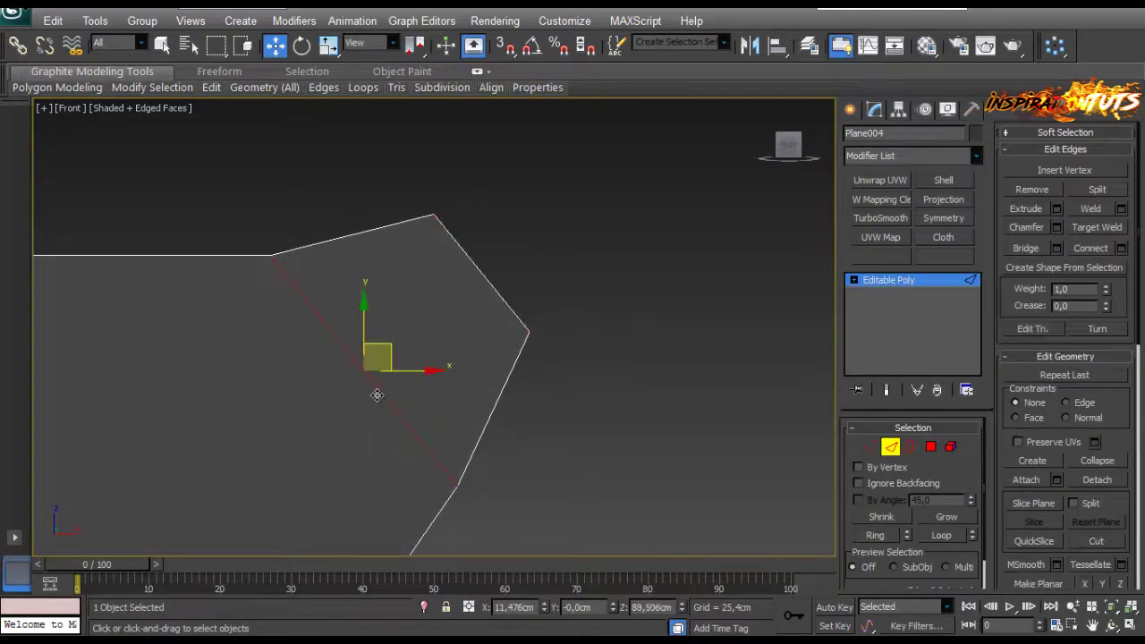
pyautogui.hotkey('alt', 'r')
pyautogui.scroll(-3, 425, 395)
pyautogui.moveTo(426, 395); pyautogui.dragTo(431, 301, button='middle')
pyautogui.scroll(1, 432, 300)
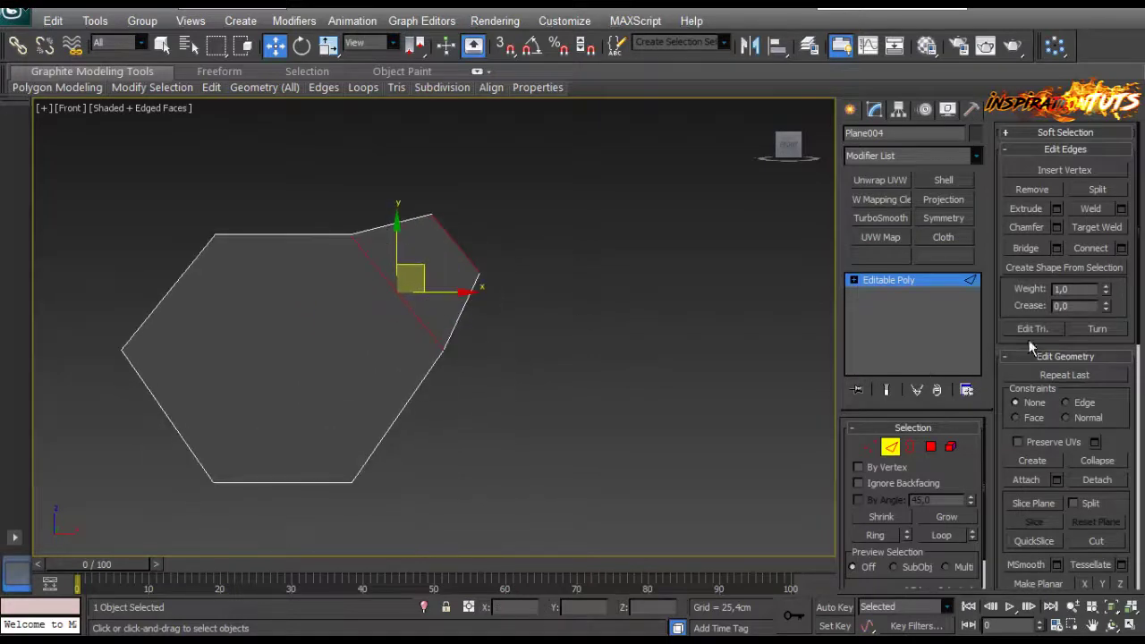
pyautogui.click(1121, 248)
pyautogui.scroll(3, 435, 318)
pyautogui.moveTo(434, 260); pyautogui.dragTo(409, 300, button='middle')
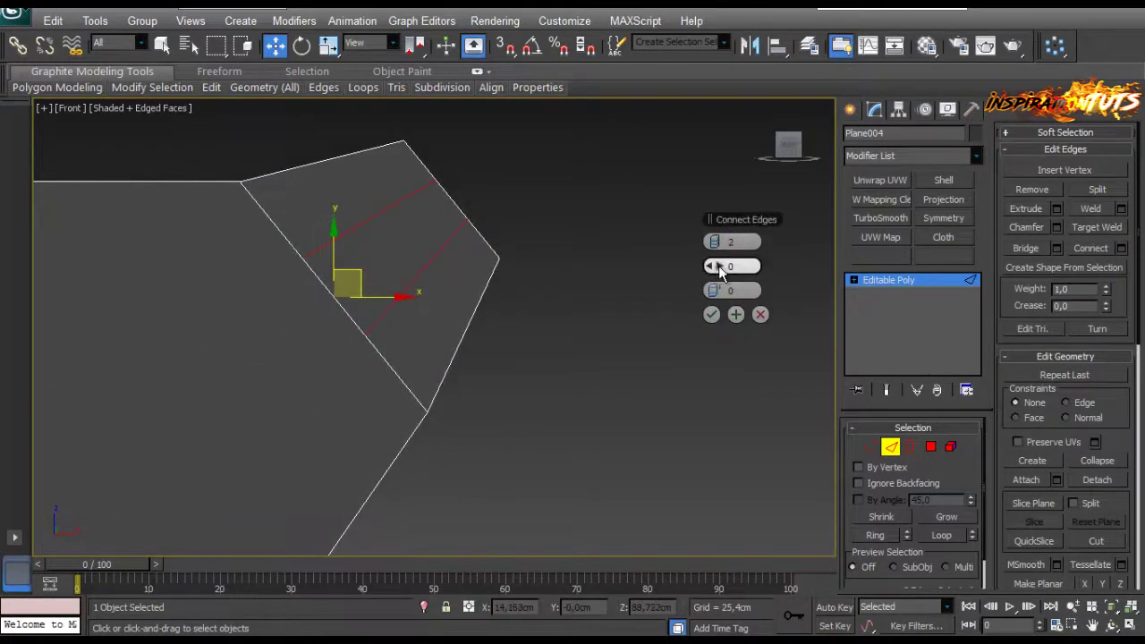
pyautogui.click(711, 314)
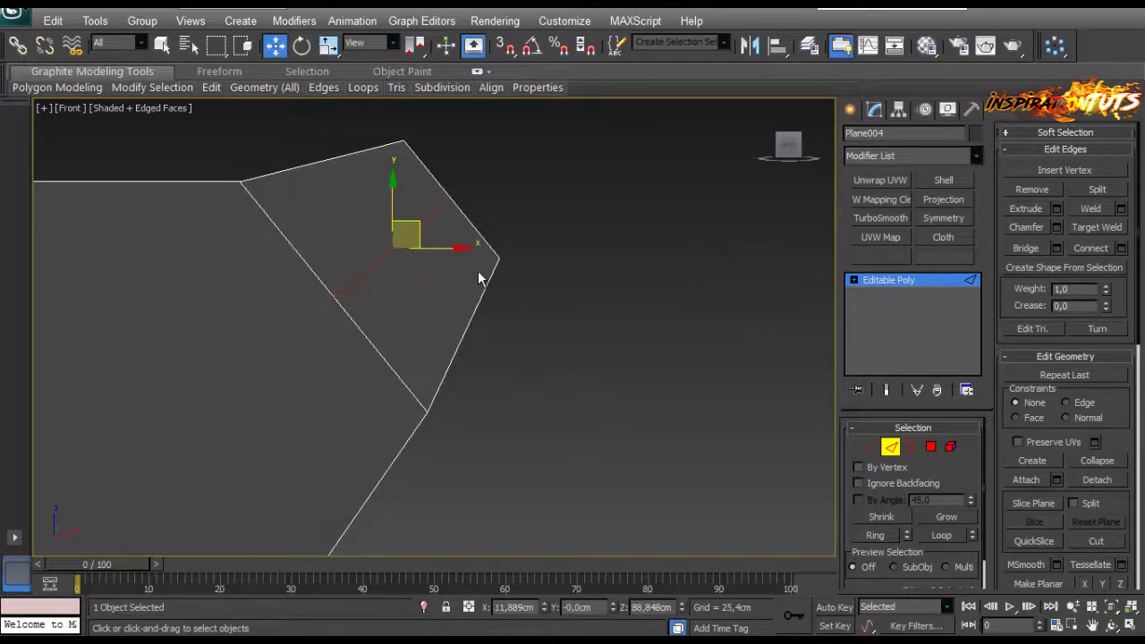
# Connect the extension's two side edges and its middle edge crosswise, dividing the face into four quads.
pyautogui.click(394, 245)
pyautogui.click(394, 245)
pyautogui.hotkey('alt', 'r')
pyautogui.scroll(-1, 503, 349)
pyautogui.moveTo(499, 335); pyautogui.dragTo(498, 345, button='middle')
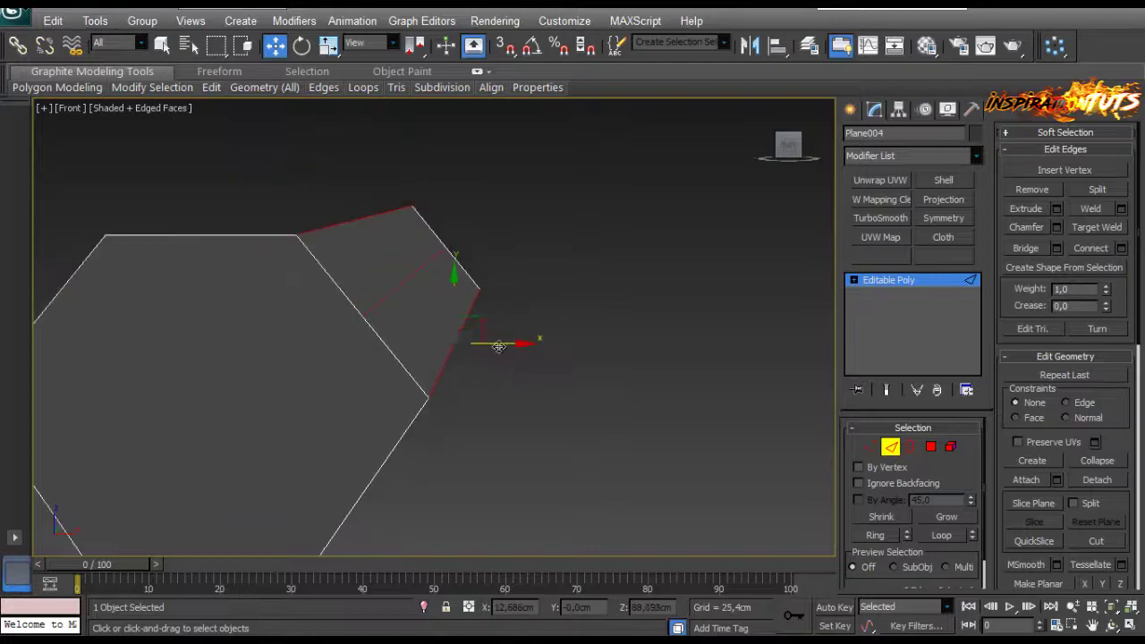
pyautogui.scroll(1, 498, 346)
pyautogui.click(1122, 249)
pyautogui.click(712, 315)
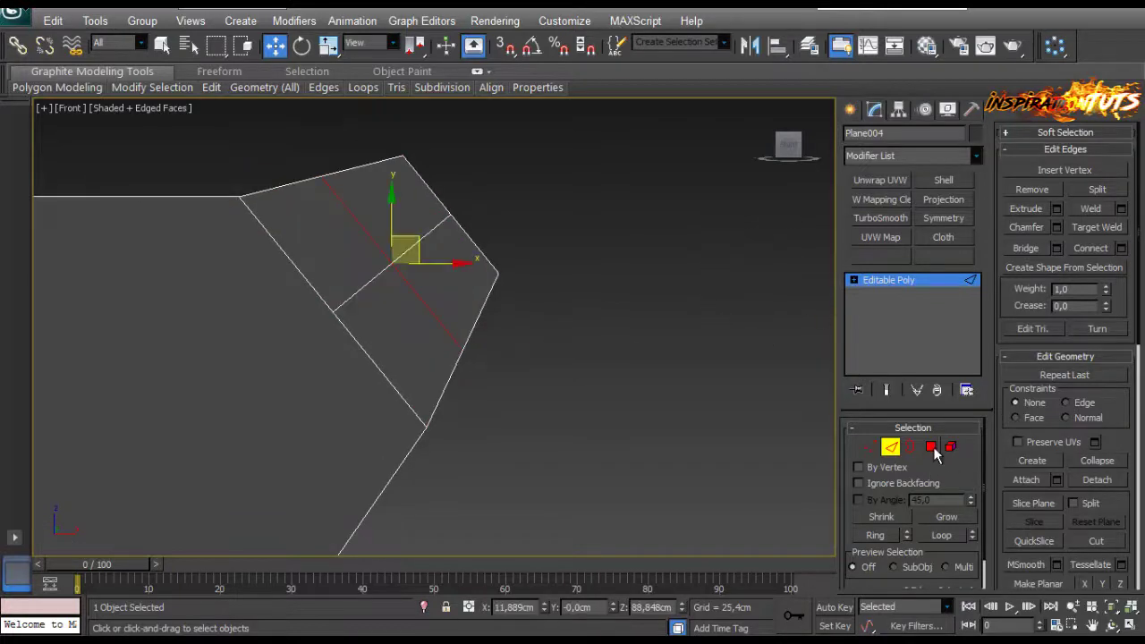
# Select the extension's four quads and inset them together by 0.05 cm.
pyautogui.click(932, 447)
pyautogui.click(416, 233)
pyautogui.keyDown('ctrl'); pyautogui.click(359, 246); pyautogui.keyUp('ctrl')
pyautogui.keyDown('ctrl'); pyautogui.click(396, 333); pyautogui.keyUp('ctrl')
pyautogui.keyDown('ctrl'); pyautogui.click(449, 285); pyautogui.keyUp('ctrl')
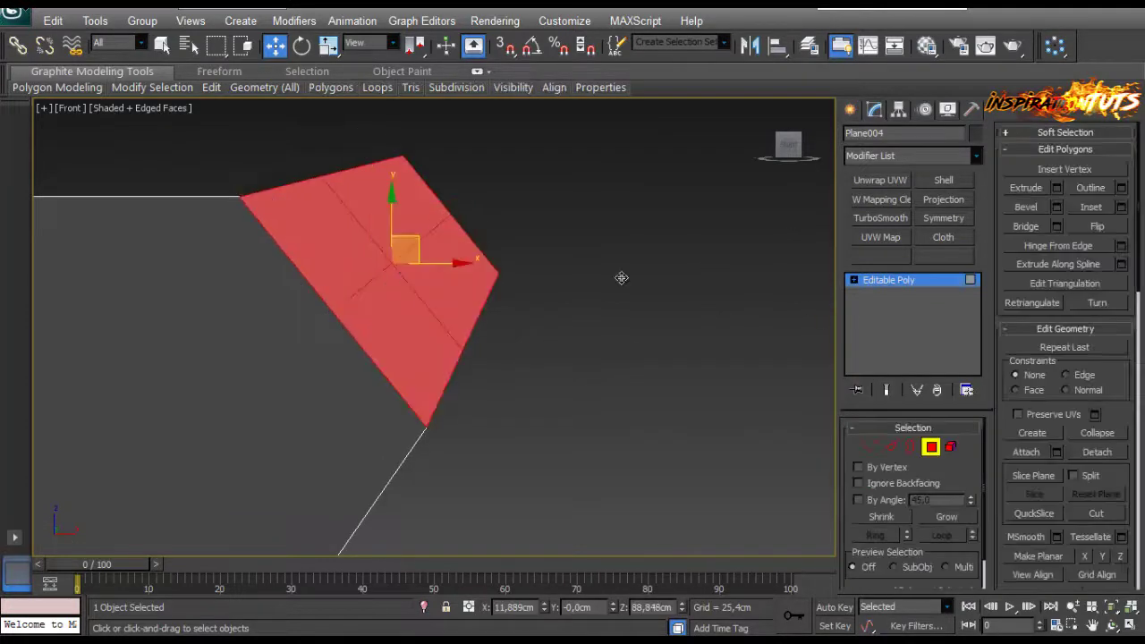
pyautogui.click(1122, 208)
pyautogui.rightClick(718, 265)
pyautogui.click(719, 266)
pyautogui.click(720, 266)
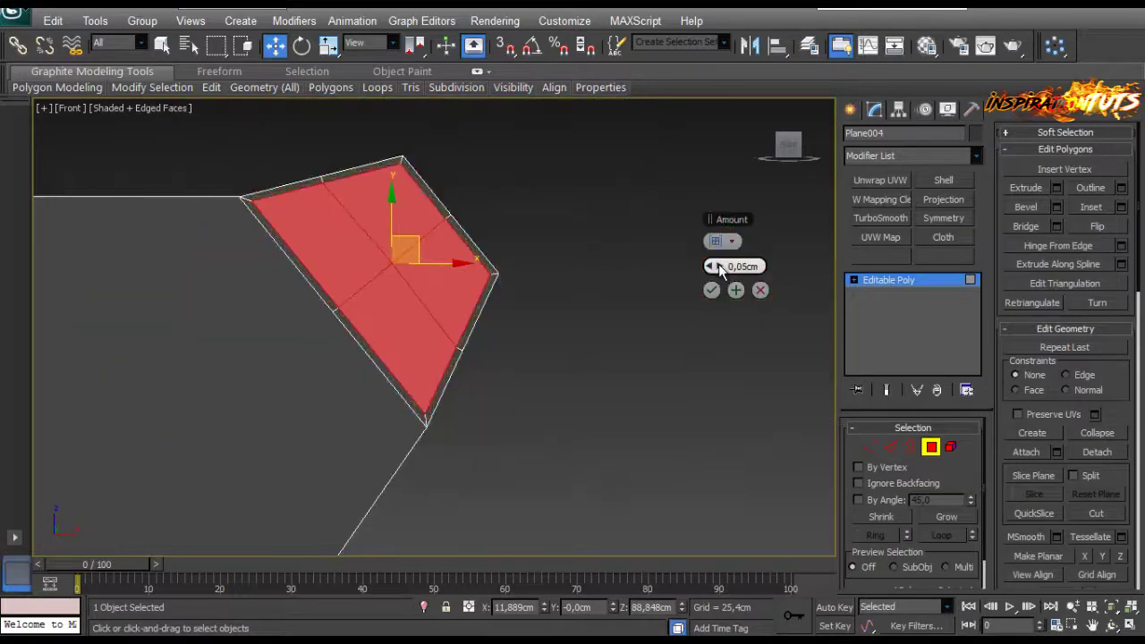
pyautogui.click(711, 290)
pyautogui.click(931, 447)
# Create a flat cylinder centred on the extension's crossing edges, radius about 0.4 cm, with 8 sides.
pyautogui.click(849, 109)
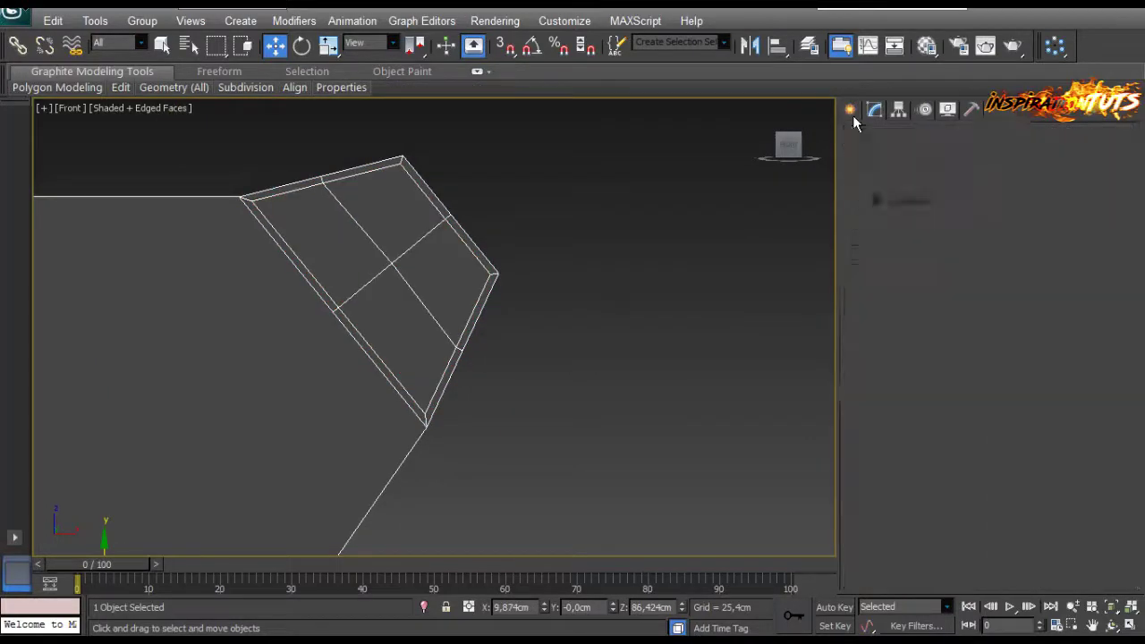
pyautogui.click(883, 255)
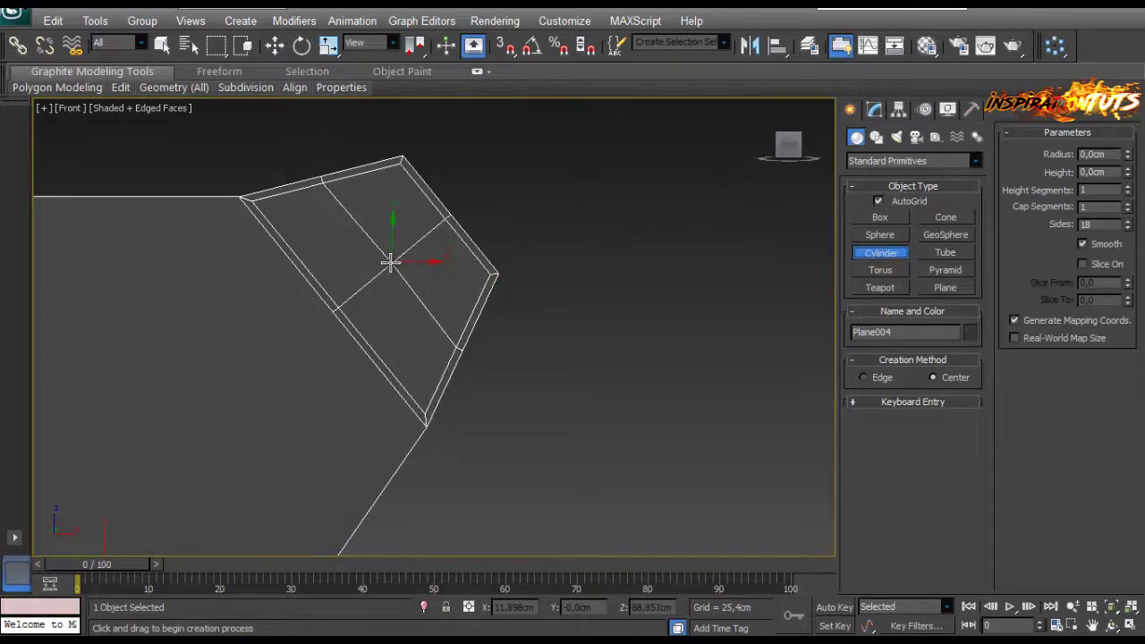
pyautogui.moveTo(390, 261); pyautogui.dragTo(392, 204)
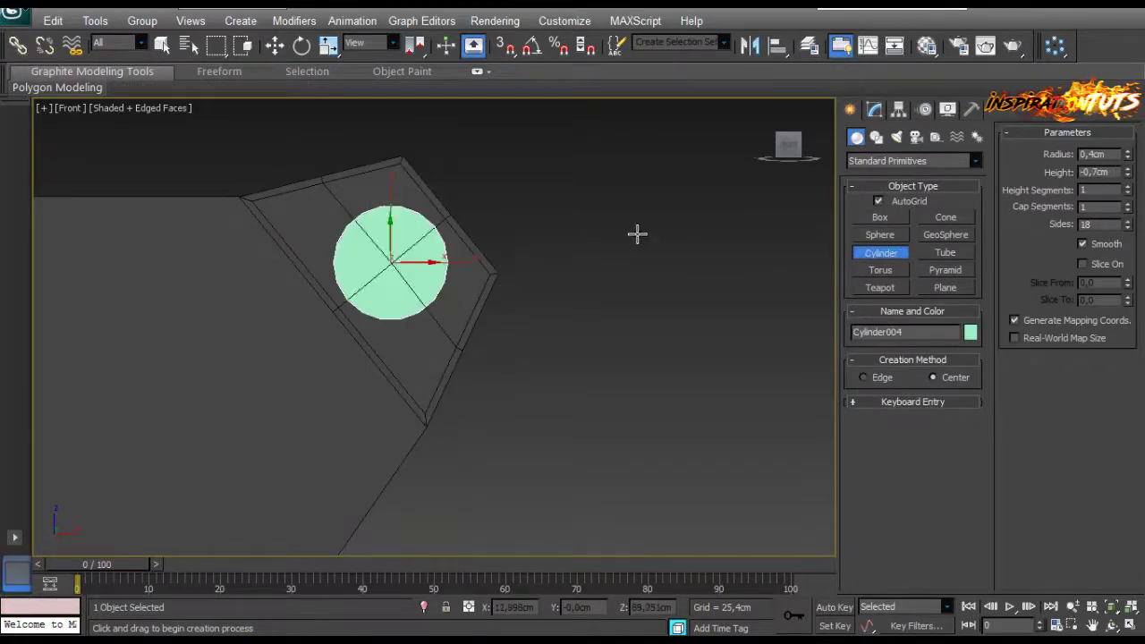
pyautogui.click(874, 109)
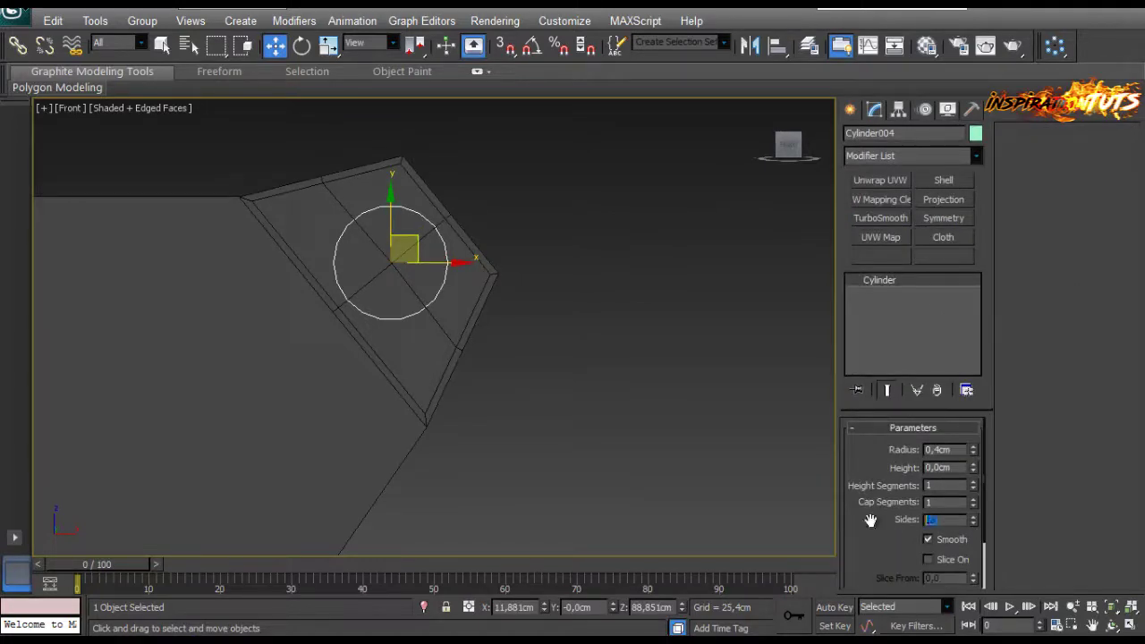
pyautogui.press('Return')
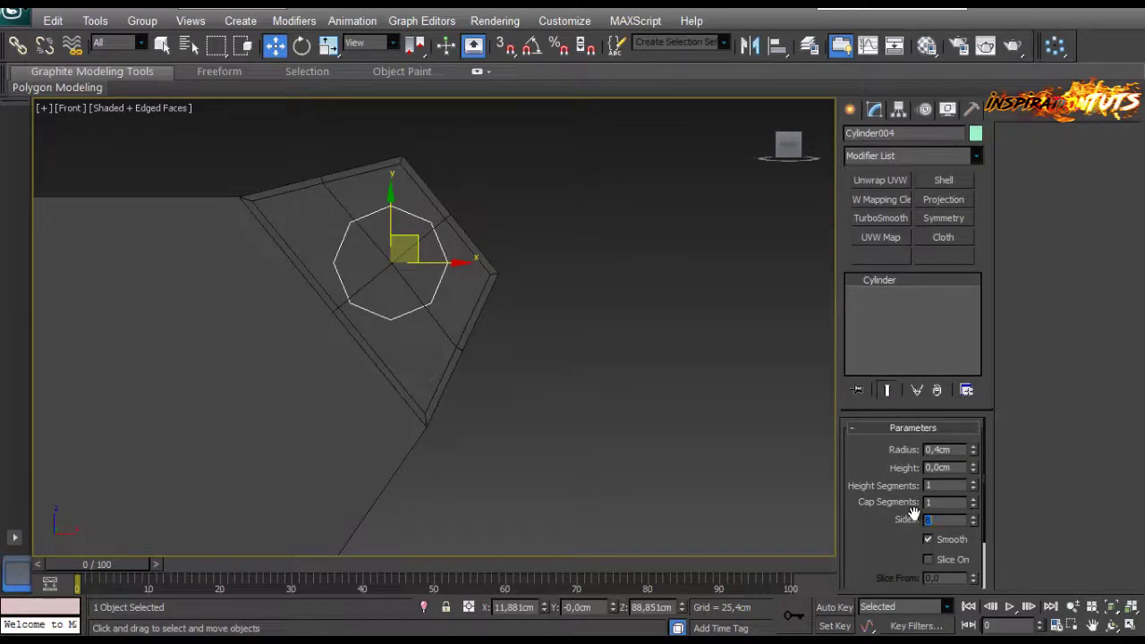
pyautogui.scroll(5, 411, 380)
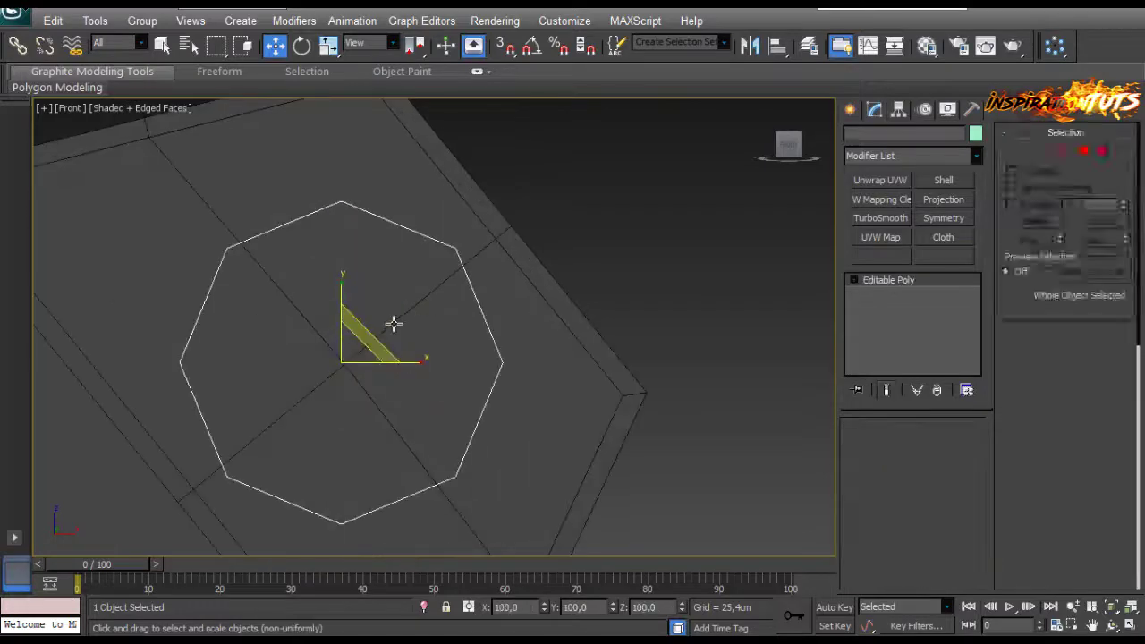
pyautogui.press('e')
pyautogui.keyDown('alt'); pyautogui.moveTo(400, 333); pyautogui.dragTo(478, 320, button='middle'); pyautogui.keyUp('alt')
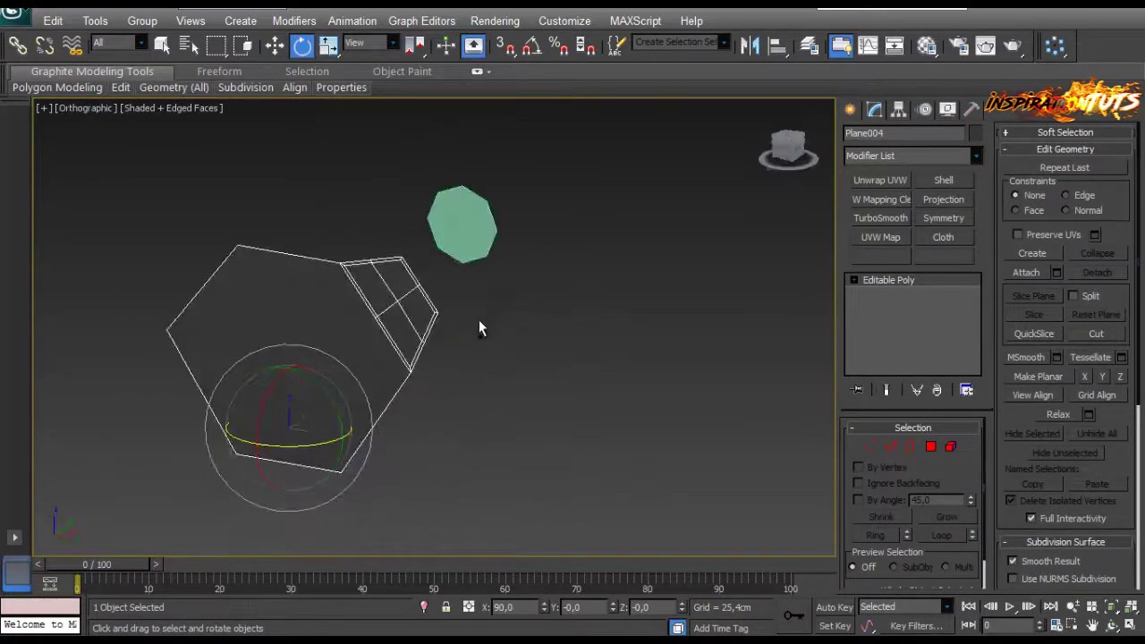
pyautogui.scroll(3, 492, 313)
pyautogui.click(503, 309)
pyautogui.click(480, 237)
pyautogui.moveTo(562, 334); pyautogui.dragTo(555, 343, button='middle')
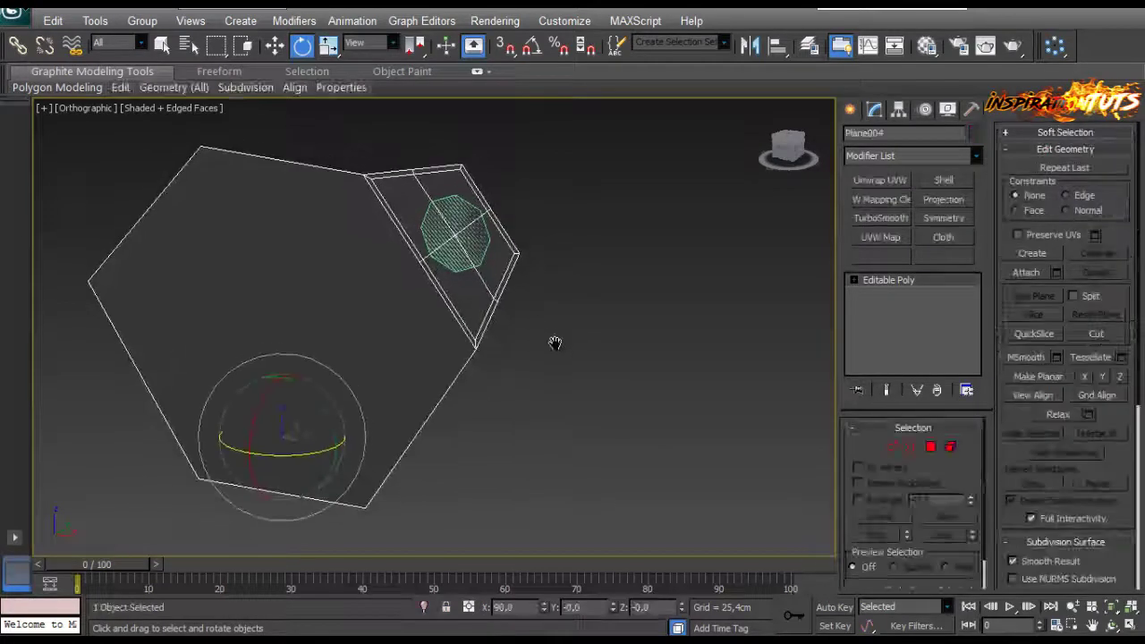
pyautogui.press('f')
pyautogui.scroll(6, 453, 276)
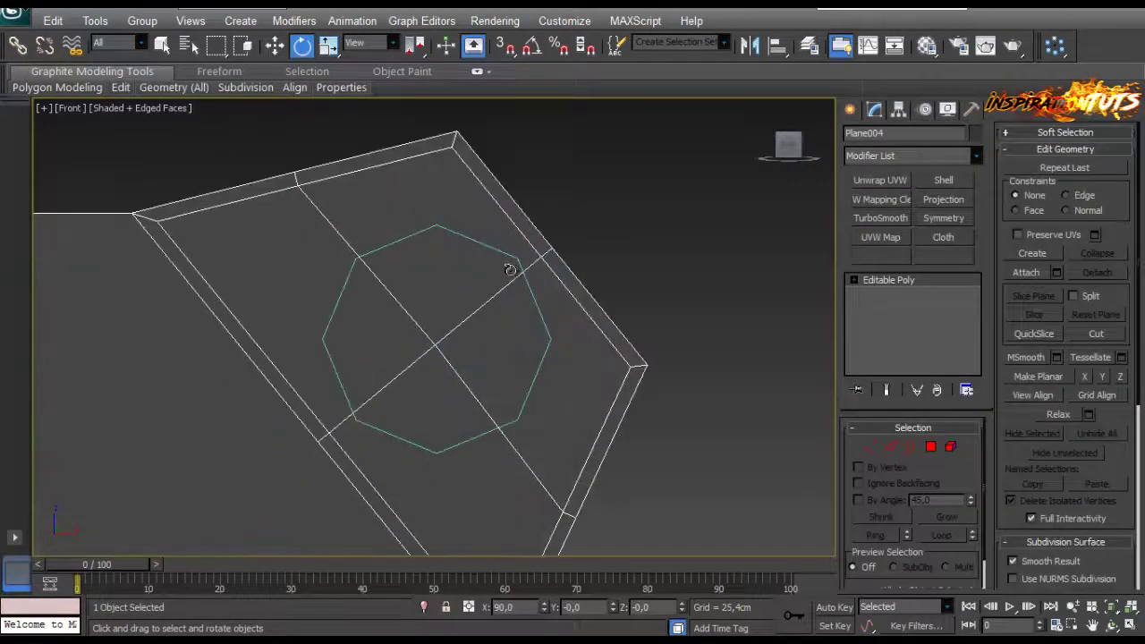
pyautogui.click(530, 232)
pyautogui.click(528, 225)
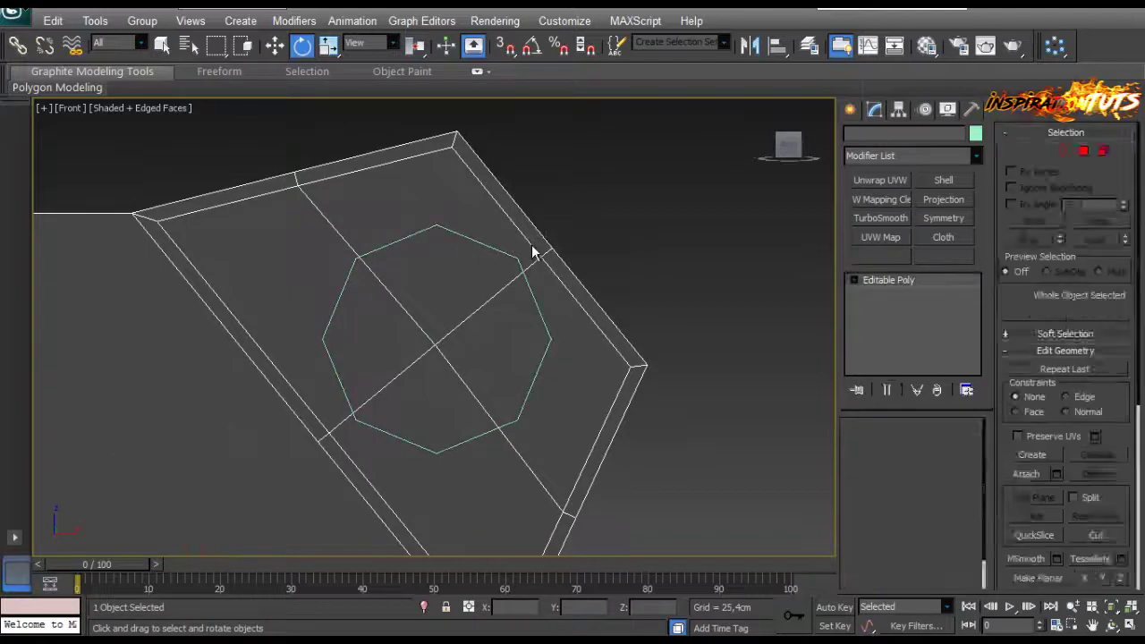
pyautogui.moveTo(584, 222); pyautogui.dragTo(588, 218, button='middle')
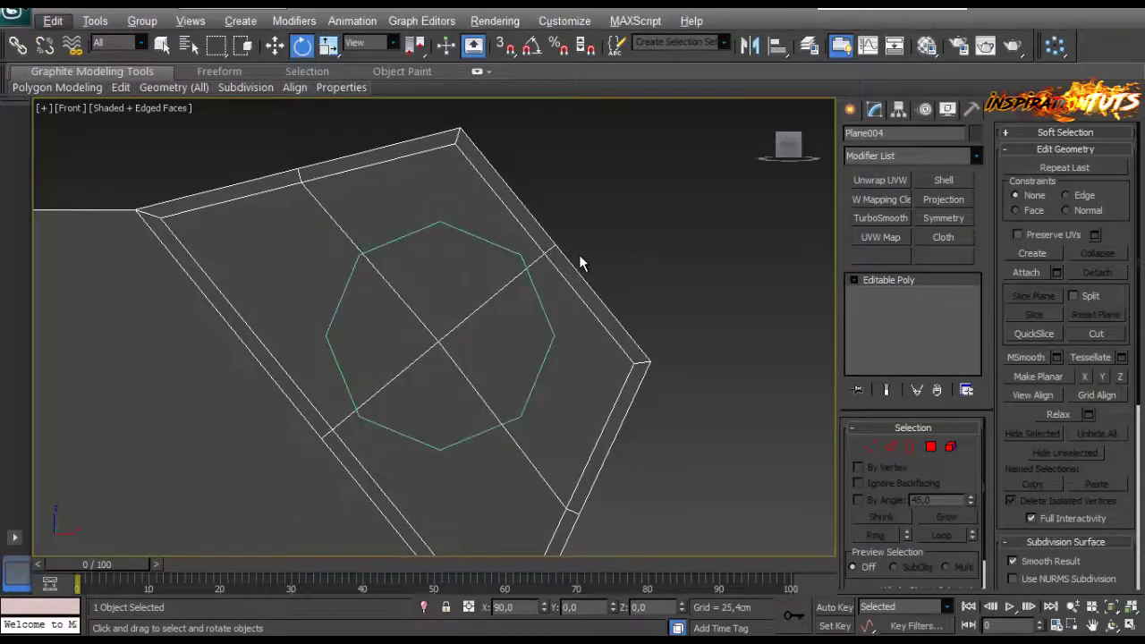
pyautogui.press('w')
pyautogui.keyDown('ctrl'); pyautogui.click(532, 281); pyautogui.keyUp('ctrl')
pyautogui.scroll(-7, 462, 307)
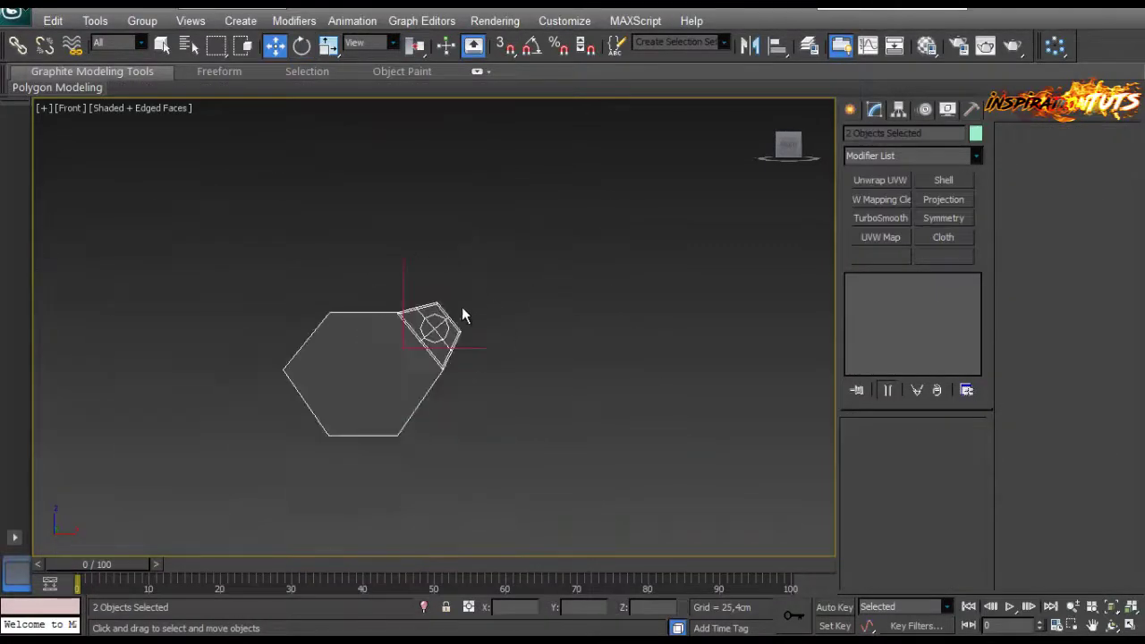
pyautogui.scroll(6, 459, 299)
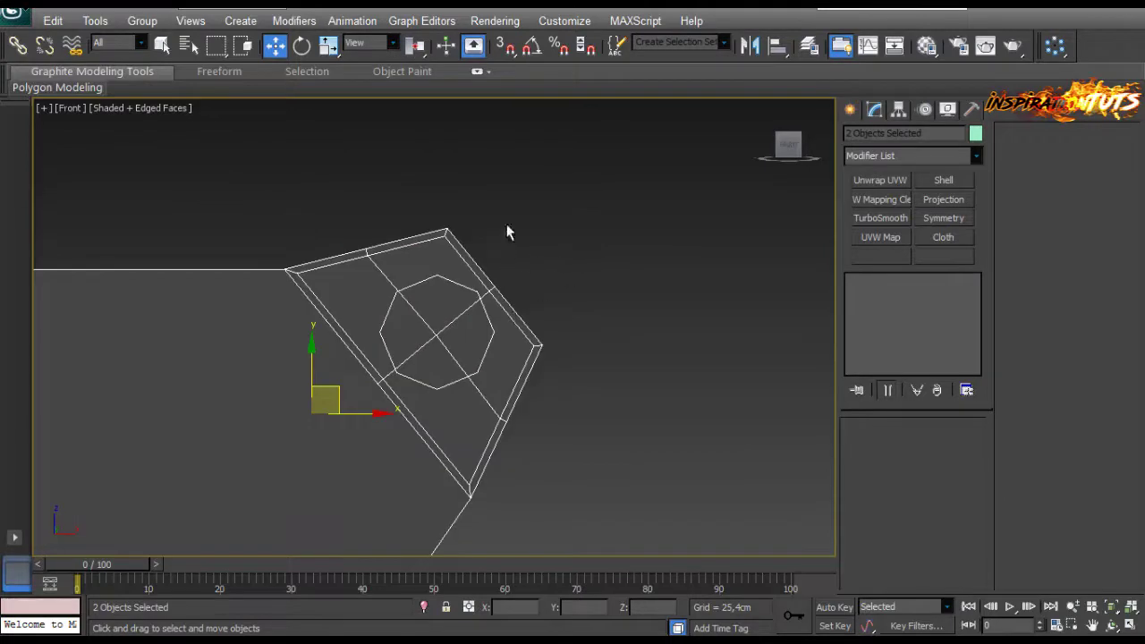
# Switch the view to Wireframe shading and rotate the 8-sided cylinder until its corners align with the extension's crossing edges.
pyautogui.click(439, 267)
pyautogui.scroll(4, 488, 277)
pyautogui.press('e')
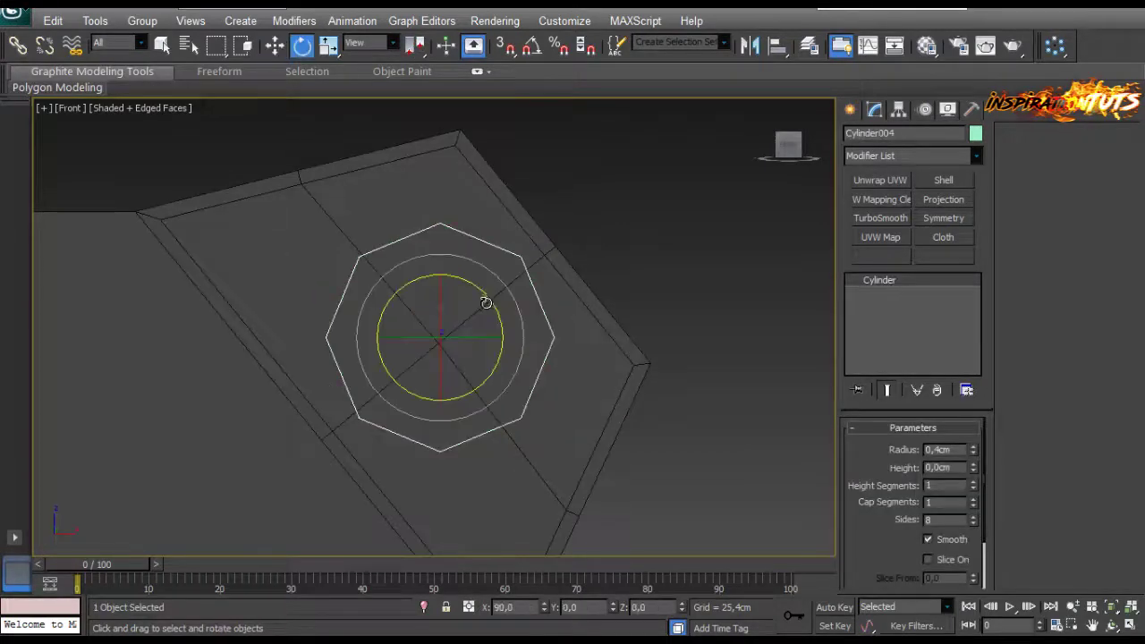
pyautogui.click(114, 106)
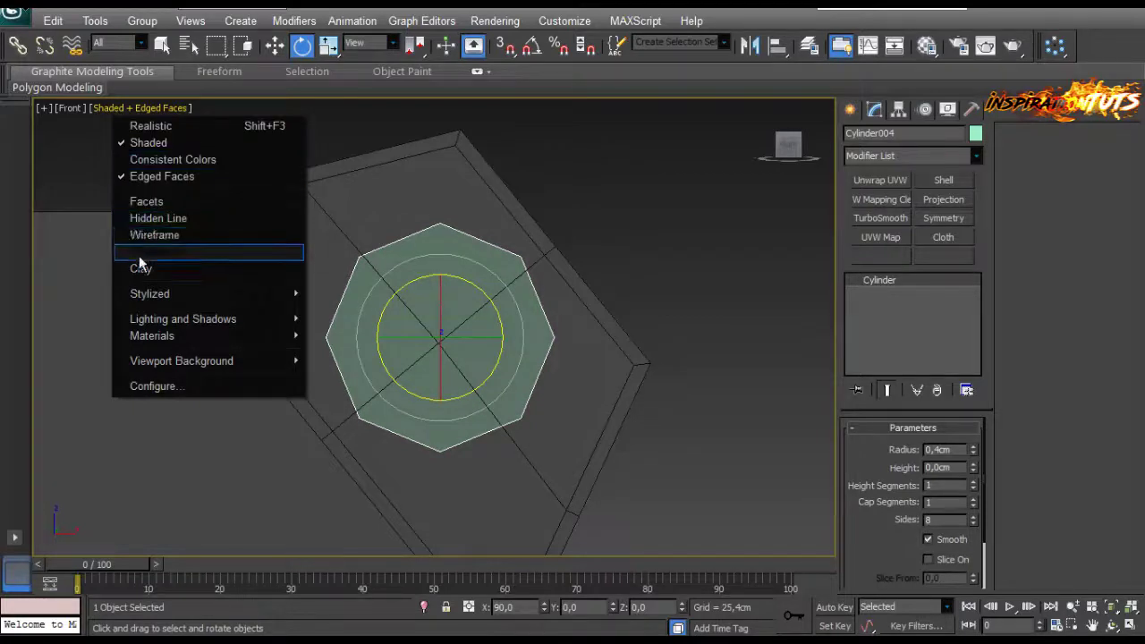
pyautogui.click(152, 235)
pyautogui.moveTo(479, 292); pyautogui.dragTo(491, 296)
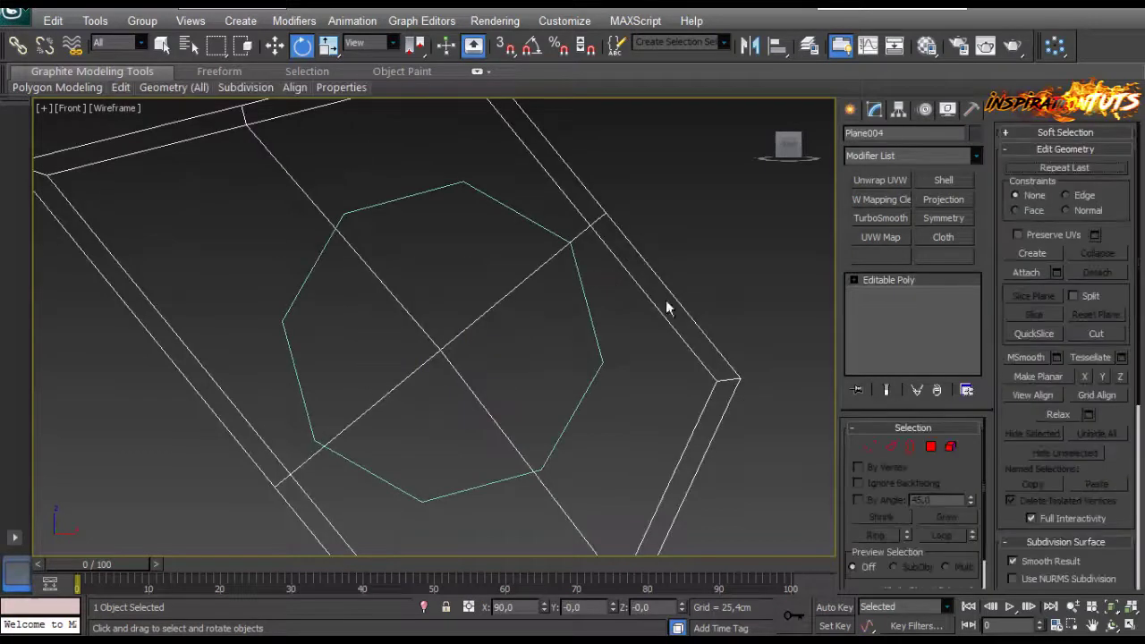
# With vertex snapping on, move the inset's upper-right midpoint, top corner, upper-left midpoint and left corner vertices onto the octagon's corners.
pyautogui.click(870, 446)
pyautogui.press('s')
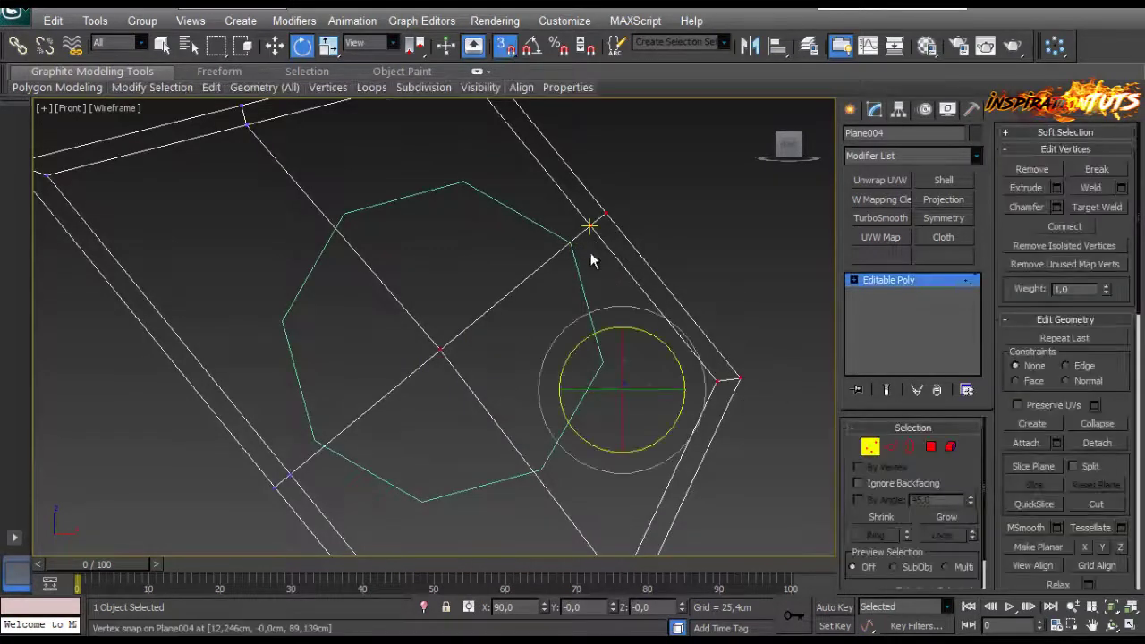
pyautogui.press('w')
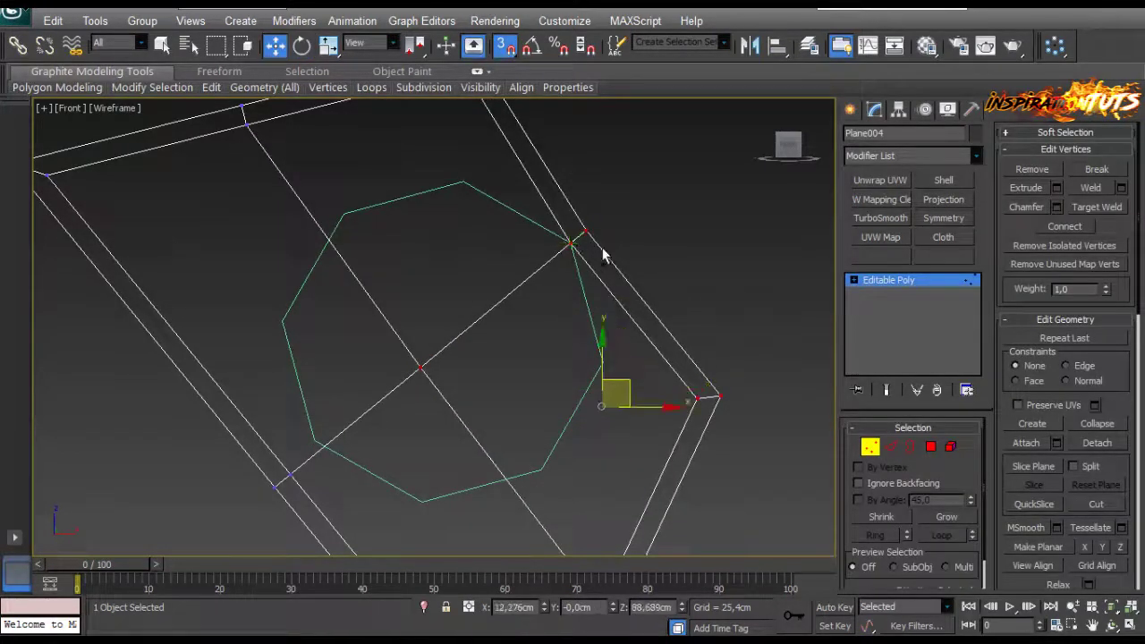
pyautogui.click(623, 232)
pyautogui.moveTo(590, 225); pyautogui.dragTo(571, 243)
pyautogui.moveTo(475, 183); pyautogui.dragTo(530, 269, button='middle')
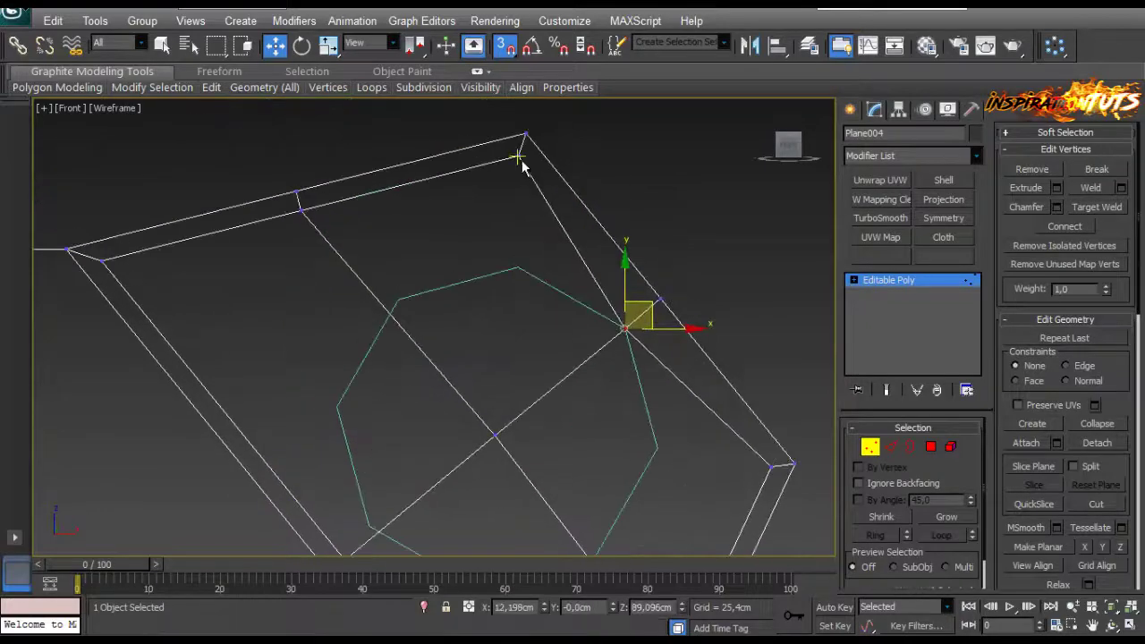
pyautogui.moveTo(519, 156); pyautogui.dragTo(521, 259)
pyautogui.moveTo(301, 210); pyautogui.dragTo(398, 300)
pyautogui.moveTo(452, 295); pyautogui.dragTo(482, 231, button='middle')
pyautogui.moveTo(130, 195); pyautogui.dragTo(367, 343)
# Snap the inset's remaining lower-left midpoint, bottom corner, lower-right midpoint and right corner vertices onto the octagon's corners.
pyautogui.moveTo(450, 384); pyautogui.dragTo(357, 243, button='middle')
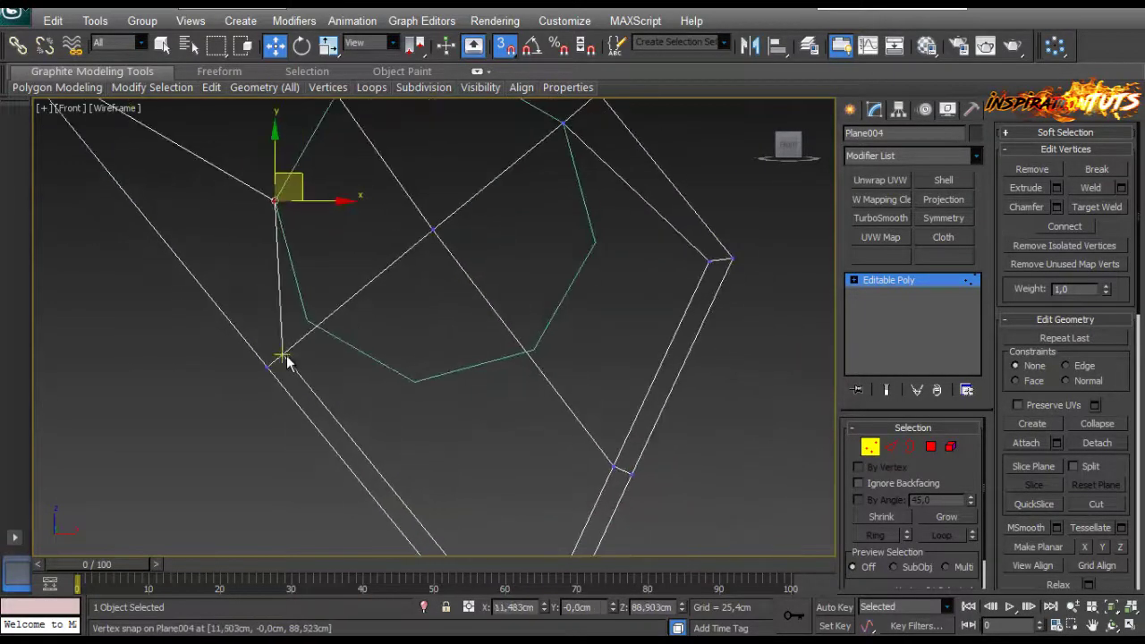
pyautogui.moveTo(283, 355); pyautogui.dragTo(314, 325)
pyautogui.moveTo(458, 382); pyautogui.dragTo(410, 273, button='middle')
pyautogui.moveTo(477, 547); pyautogui.dragTo(365, 275)
pyautogui.moveTo(566, 361); pyautogui.dragTo(486, 243)
pyautogui.moveTo(558, 233); pyautogui.dragTo(554, 394, button='middle')
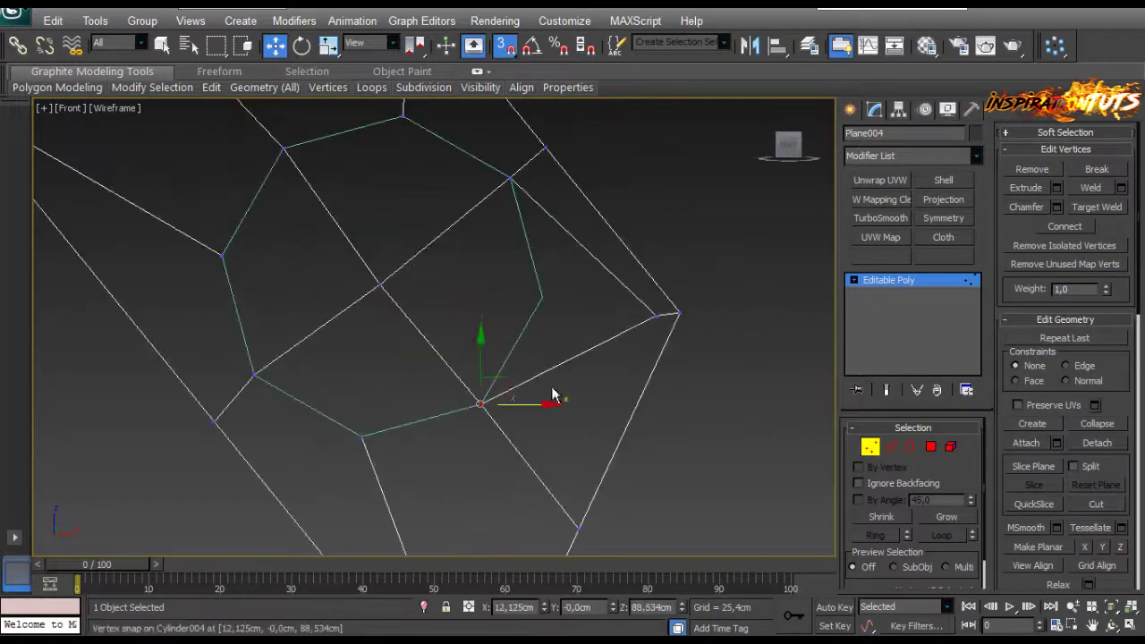
pyautogui.moveTo(656, 315); pyautogui.dragTo(542, 297)
# Turn off snapping and move the extension's outer upper-right midpoint vertex outward to about X 12.389 cm, Z 89.27 cm.
pyautogui.scroll(-6, 534, 309)
pyautogui.scroll(2, 450, 309)
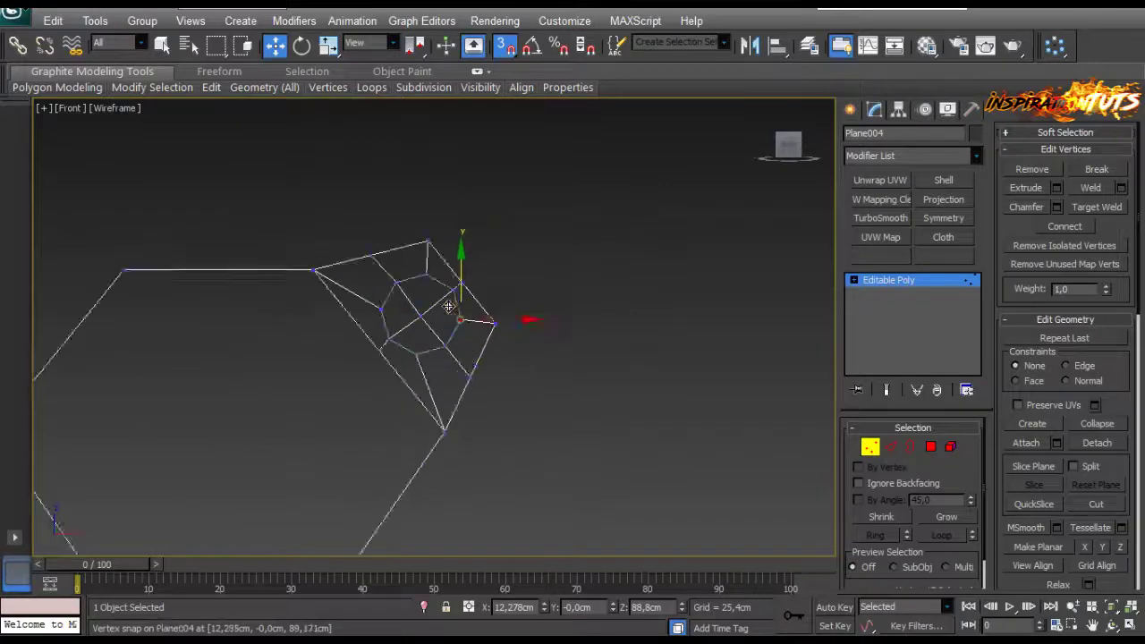
pyautogui.rightClick(415, 307)
pyautogui.rightClick(517, 280)
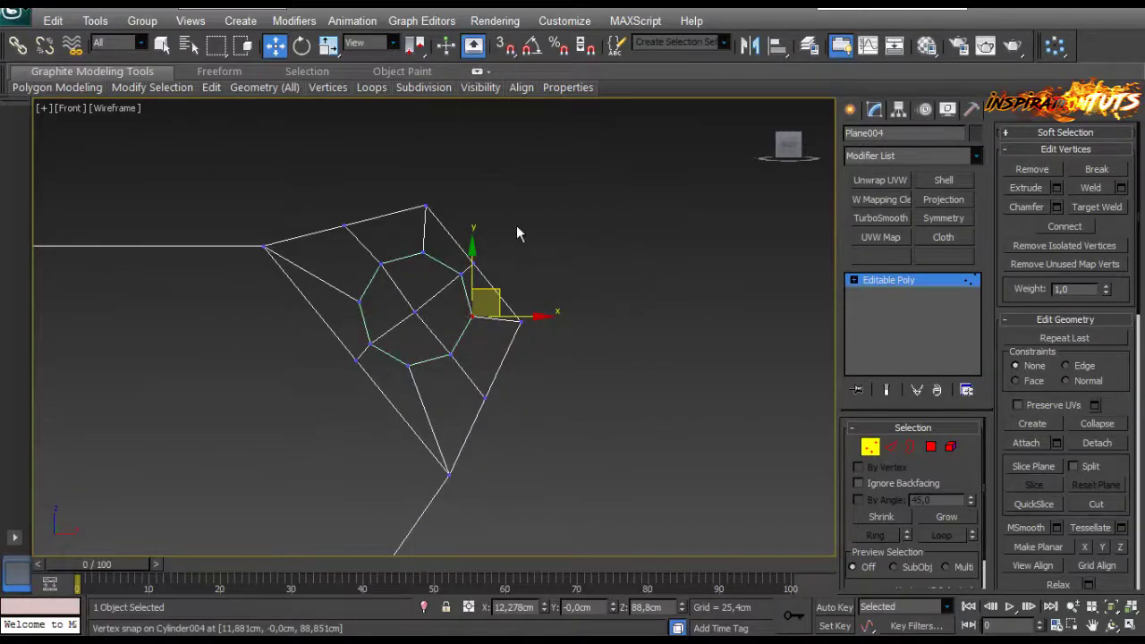
pyautogui.moveTo(471, 277); pyautogui.dragTo(471, 279)
pyautogui.scroll(2, 469, 282)
pyautogui.moveTo(507, 241); pyautogui.dragTo(528, 220)
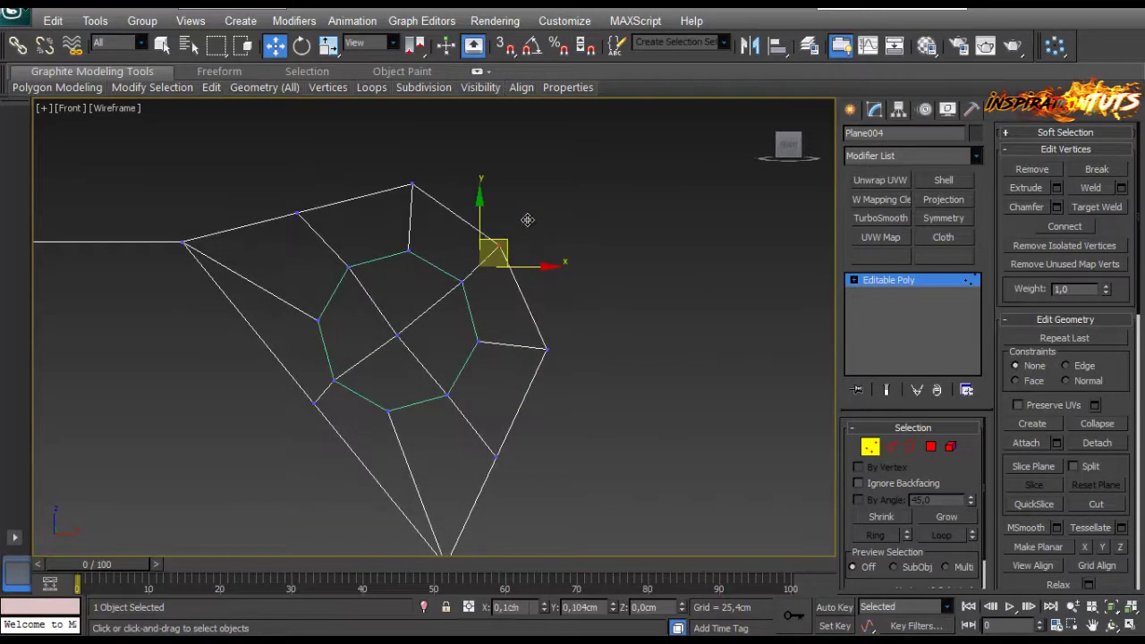
pyautogui.scroll(-3, 526, 232)
pyautogui.moveTo(447, 327); pyautogui.dragTo(467, 244, button='middle')
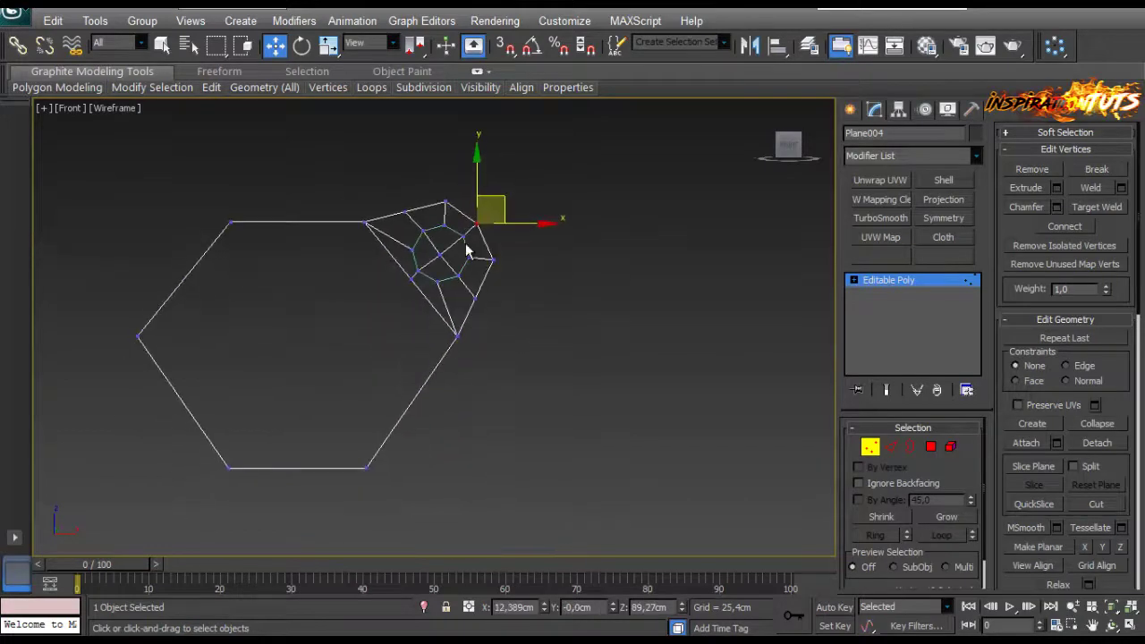
# Select all polygons of the upper-right extension and clone them as an element straight down to about Z 86.833 cm.
pyautogui.scroll(-1, 489, 309)
pyautogui.click(930, 448)
pyautogui.scroll(2, 506, 313)
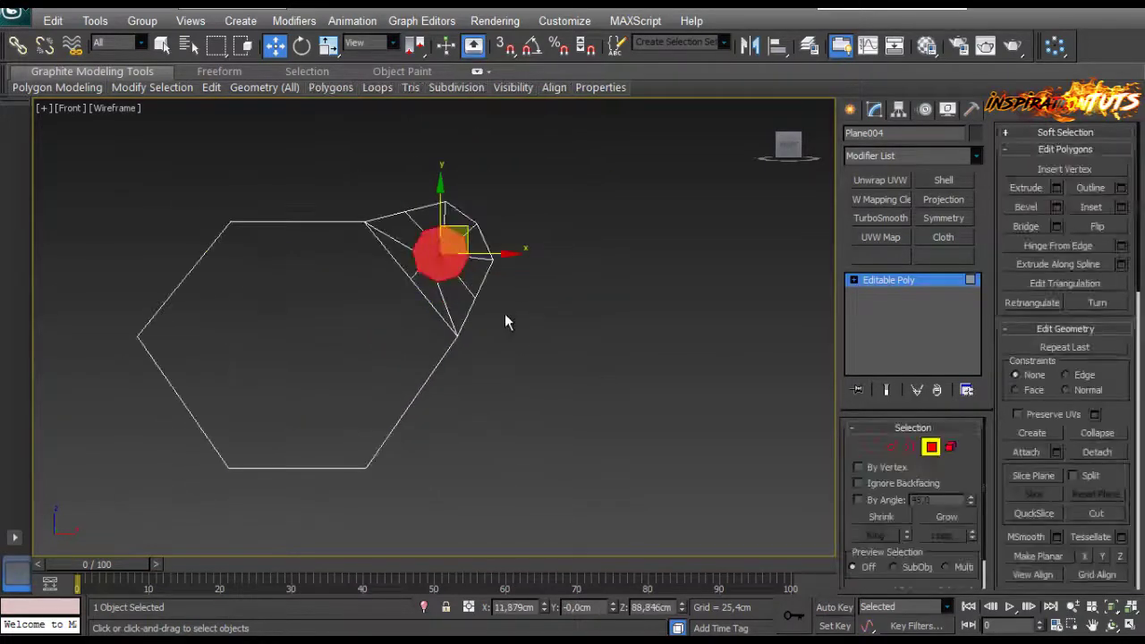
pyautogui.click(530, 177)
pyautogui.scroll(1, 546, 198)
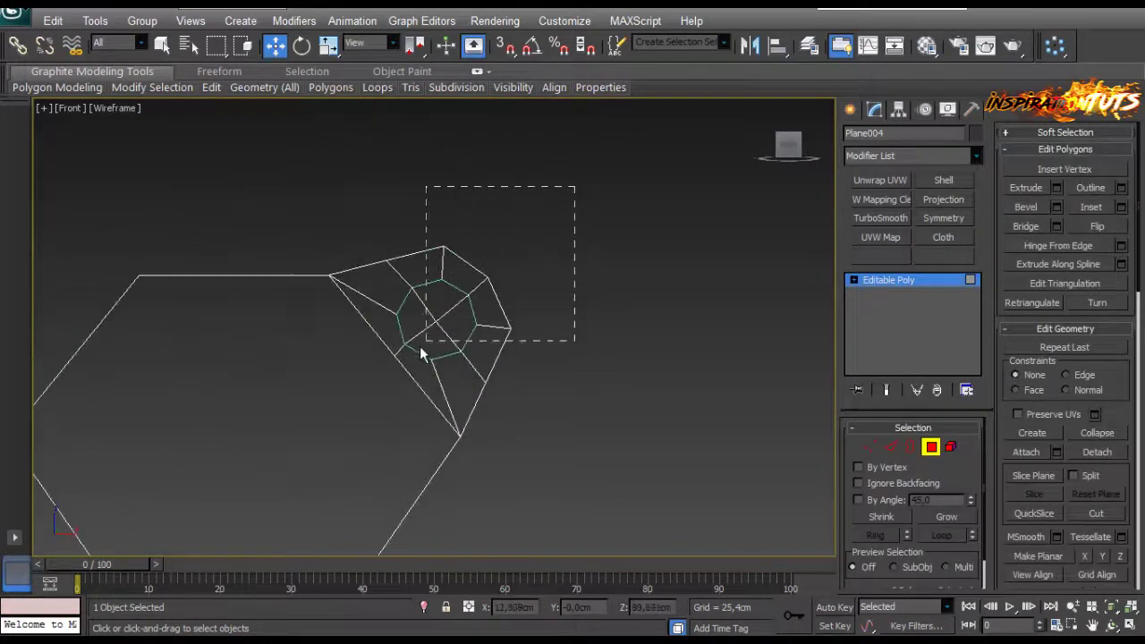
pyautogui.moveTo(420, 346); pyautogui.dragTo(396, 365)
pyautogui.moveTo(457, 311); pyautogui.dragTo(459, 278, button='middle')
pyautogui.keyDown('shift'); pyautogui.moveTo(459, 276); pyautogui.dragTo(467, 477); pyautogui.keyUp('shift')
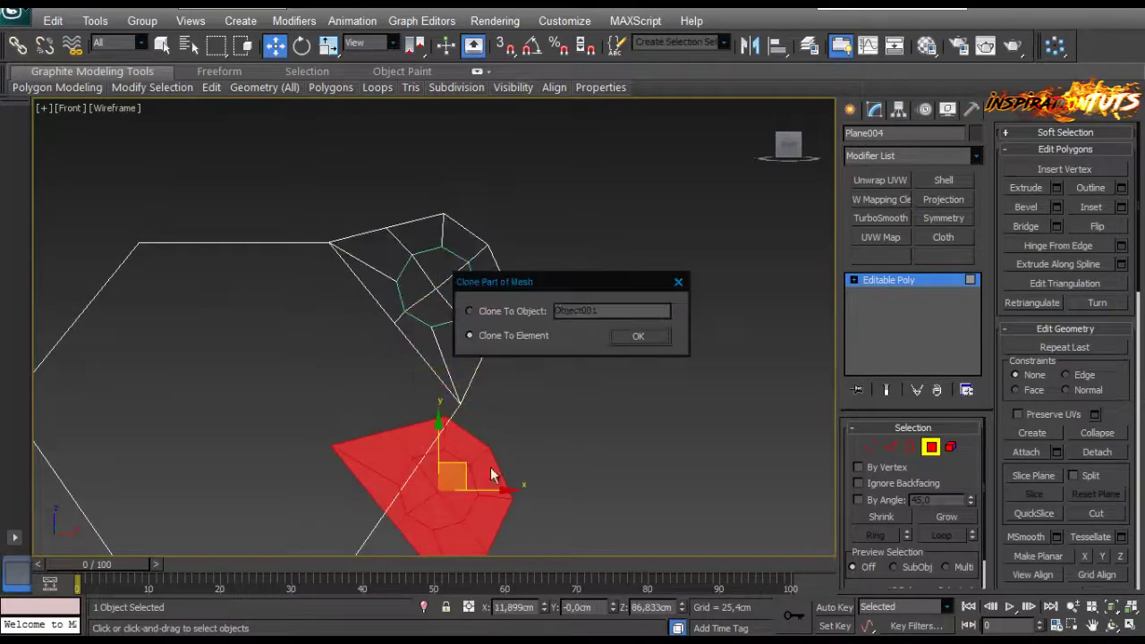
pyautogui.click(639, 337)
pyautogui.scroll(-3, 515, 364)
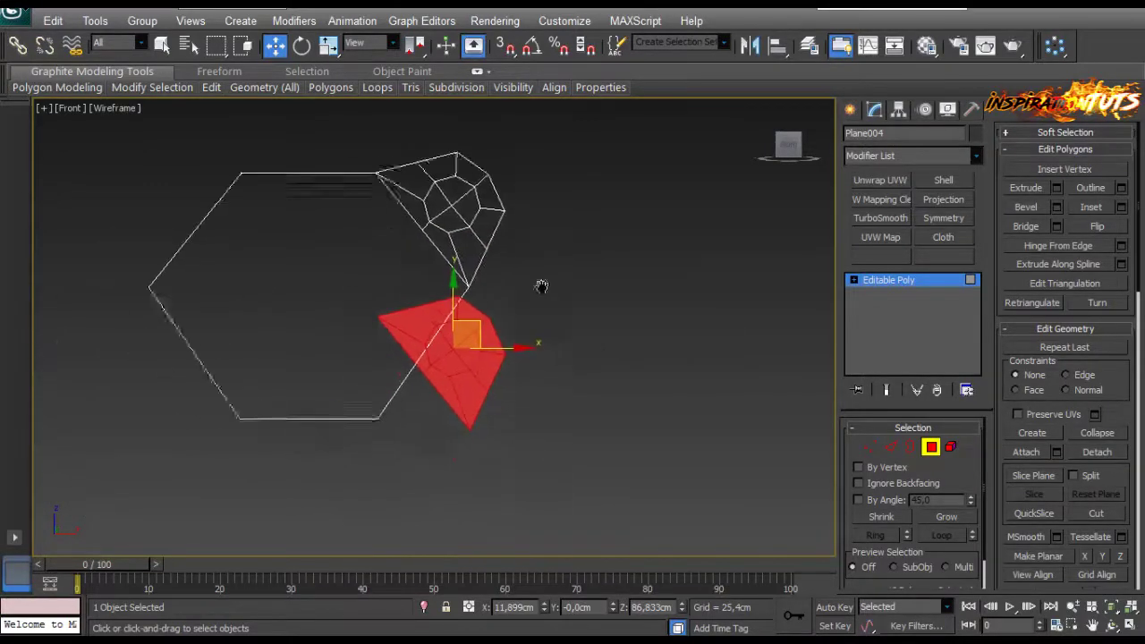
pyautogui.scroll(2, 439, 333)
pyautogui.press('e')
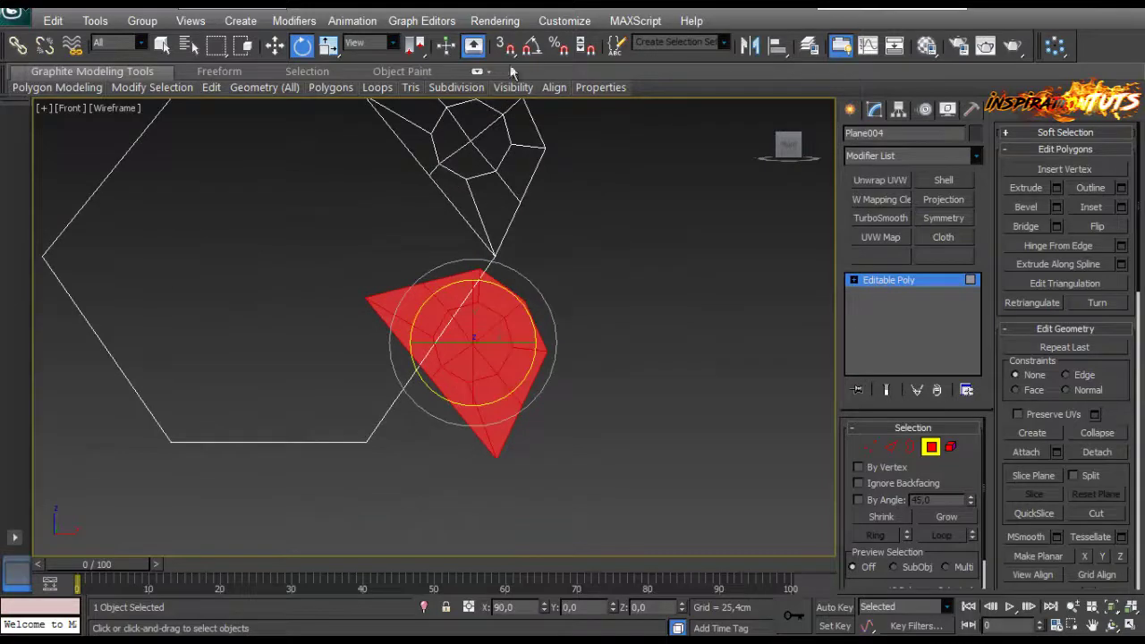
pyautogui.moveTo(522, 283); pyautogui.dragTo(567, 419)
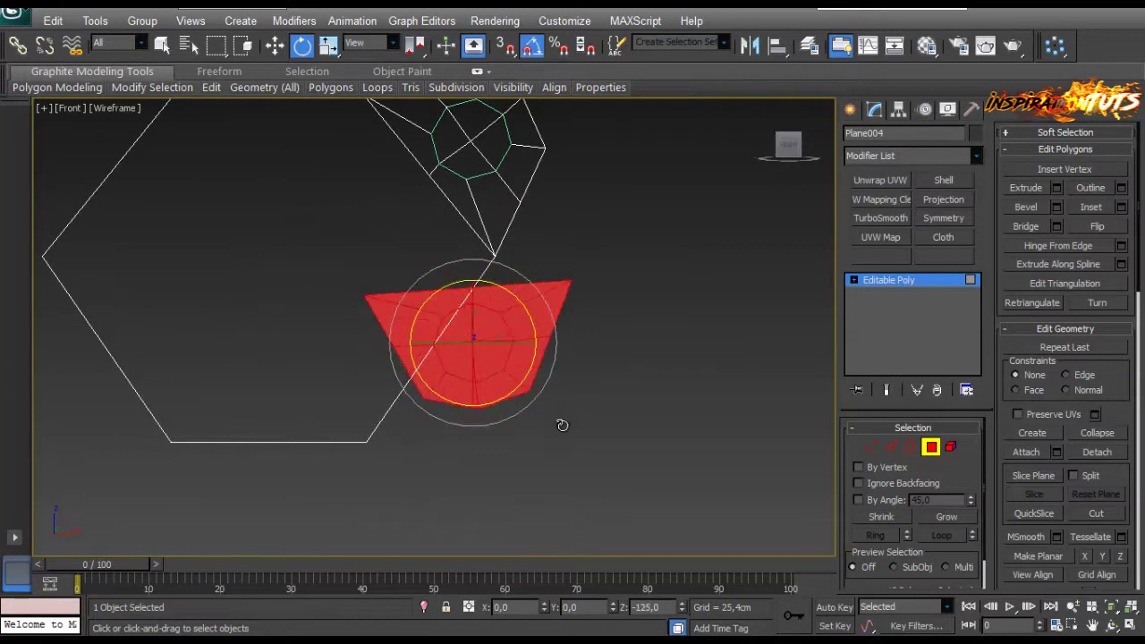
pyautogui.hotkey('ctrl', 'z')
# Move and rotate the cloned extension so its wide edge sits along the hexagon's bottom edge, at about X 9.895 cm, Z 85.289 cm.
pyautogui.press('w')
pyautogui.moveTo(491, 326); pyautogui.dragTo(313, 420)
pyautogui.press('e')
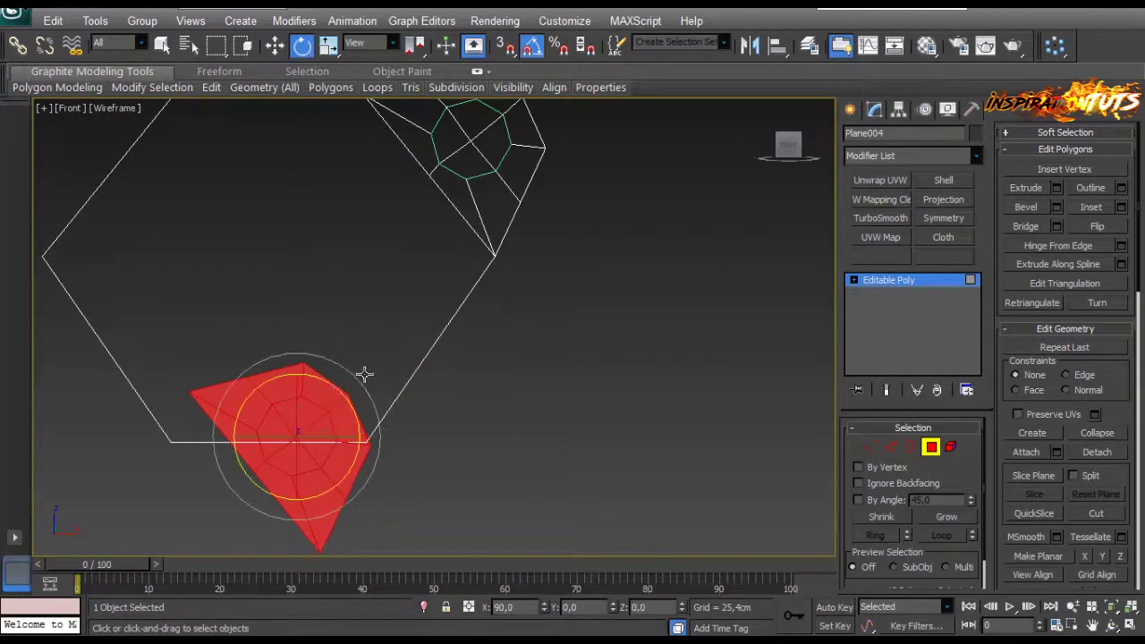
pyautogui.moveTo(365, 373); pyautogui.dragTo(389, 498)
pyautogui.press('w')
pyautogui.moveTo(314, 412); pyautogui.dragTo(293, 473)
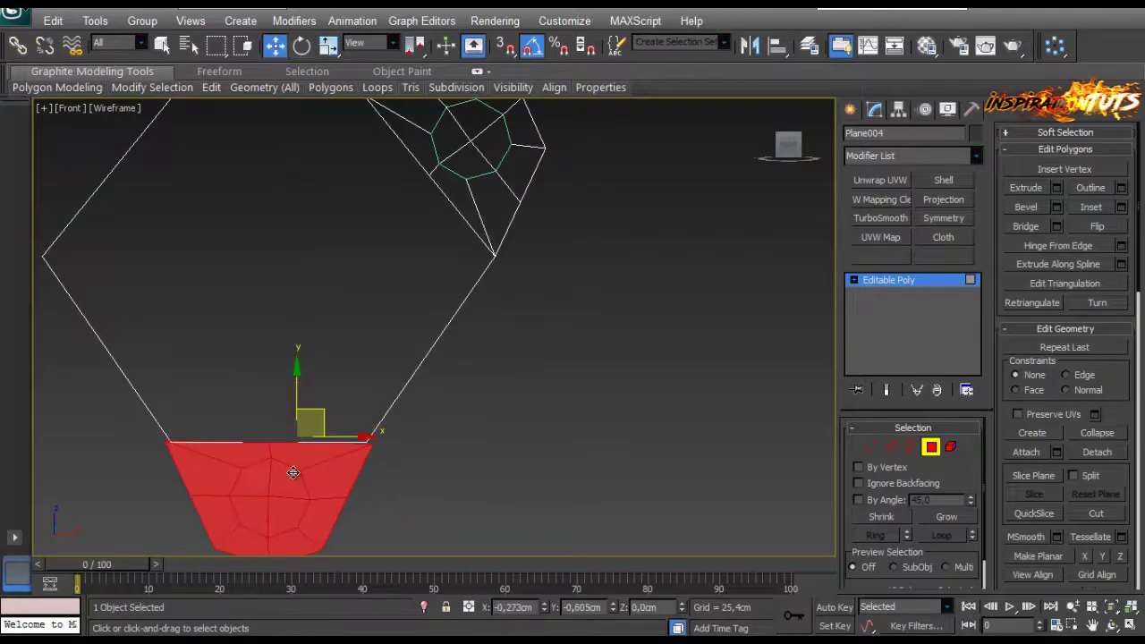
pyautogui.moveTo(294, 474); pyautogui.dragTo(296, 473)
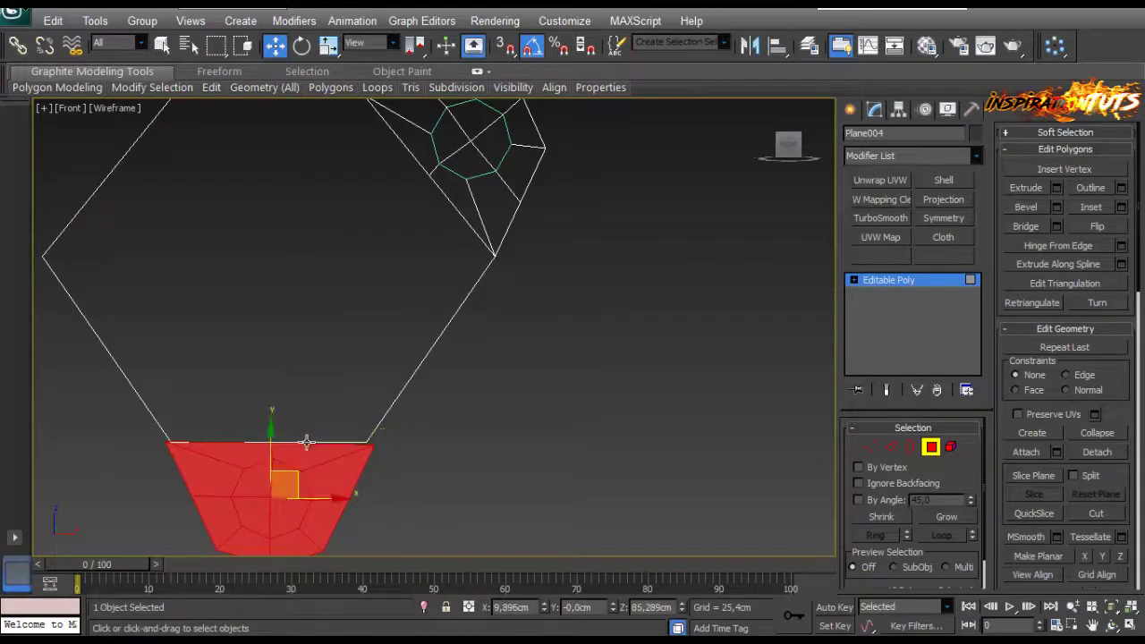
# Scale the hexagon's two bottom corner vertices outward horizontally to match the width of the bottom extension.
pyautogui.scroll(-2, 307, 442)
pyautogui.scroll(1, 384, 438)
pyautogui.click(554, 434)
pyautogui.click(931, 446)
pyautogui.press('1')
pyautogui.moveTo(415, 393); pyautogui.dragTo(449, 299, button='middle')
pyautogui.scroll(2, 449, 298)
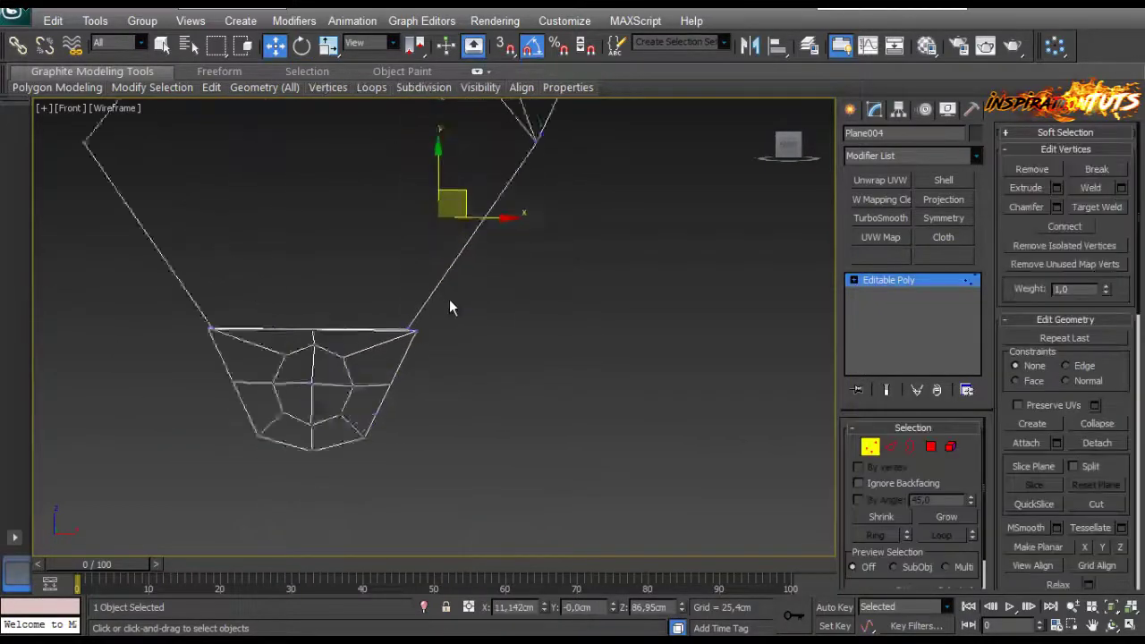
pyautogui.click(395, 332)
pyautogui.scroll(2, 325, 327)
pyautogui.moveTo(325, 327); pyautogui.dragTo(522, 319, button='middle')
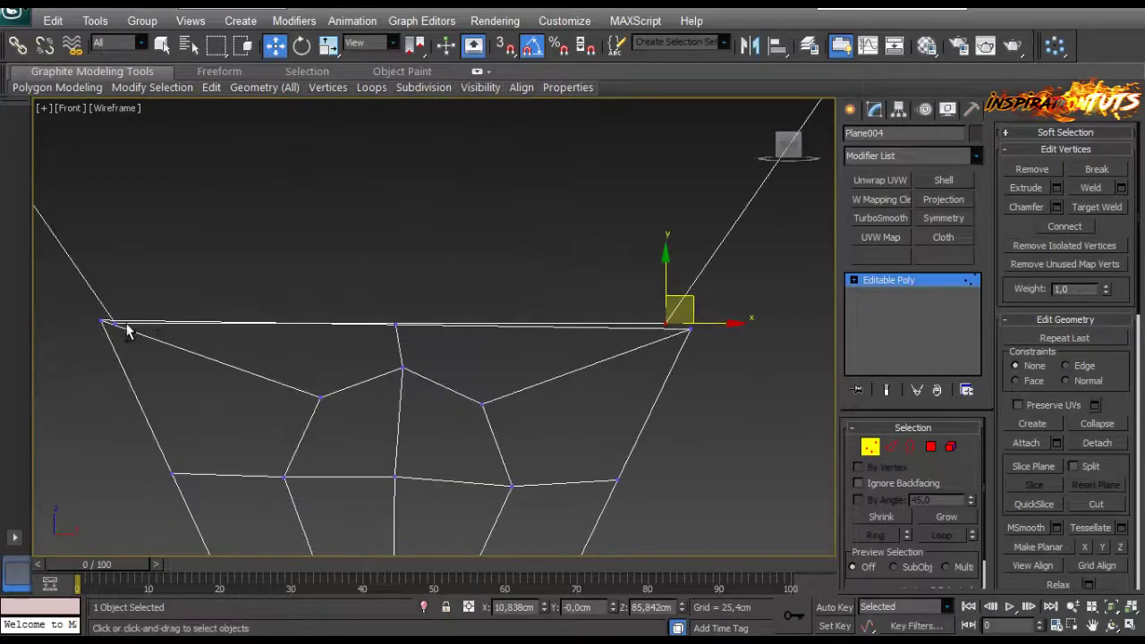
pyautogui.scroll(3, 132, 328)
pyautogui.scroll(-5, 391, 332)
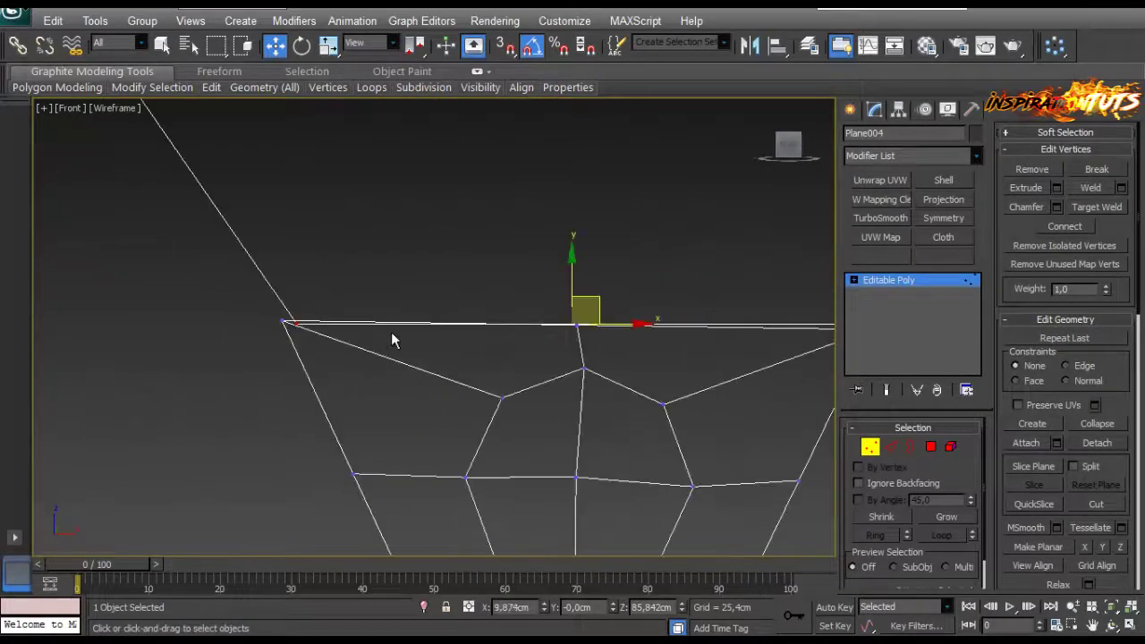
pyautogui.press('r')
pyautogui.moveTo(526, 322); pyautogui.dragTo(525, 328)
# Shift the bottom extension element to about X 9.871 cm and clone it as an element beside the hexagon's upper-left edge.
pyautogui.click(950, 447)
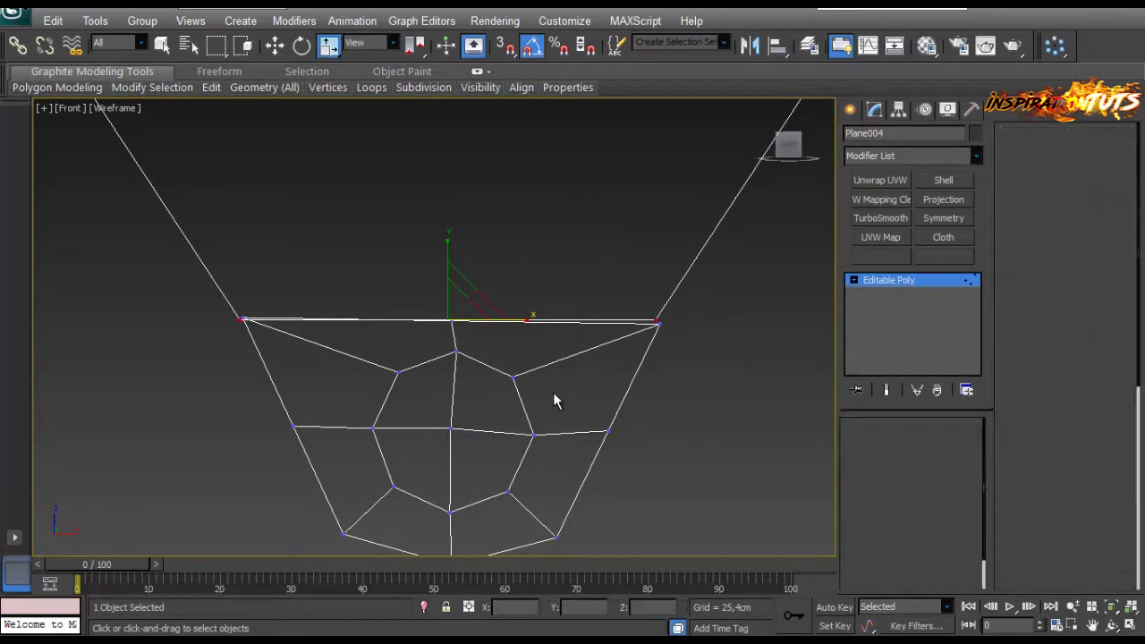
pyautogui.press('w')
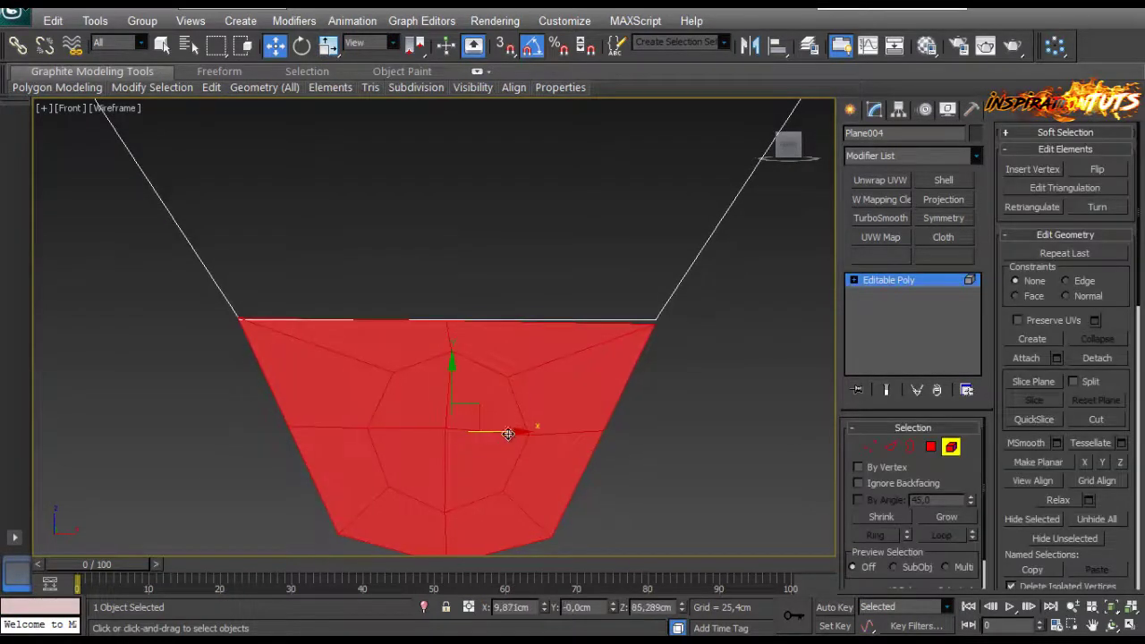
pyautogui.scroll(-6, 510, 376)
pyautogui.keyDown('shift'); pyautogui.moveTo(537, 405); pyautogui.dragTo(379, 223); pyautogui.keyUp('shift')
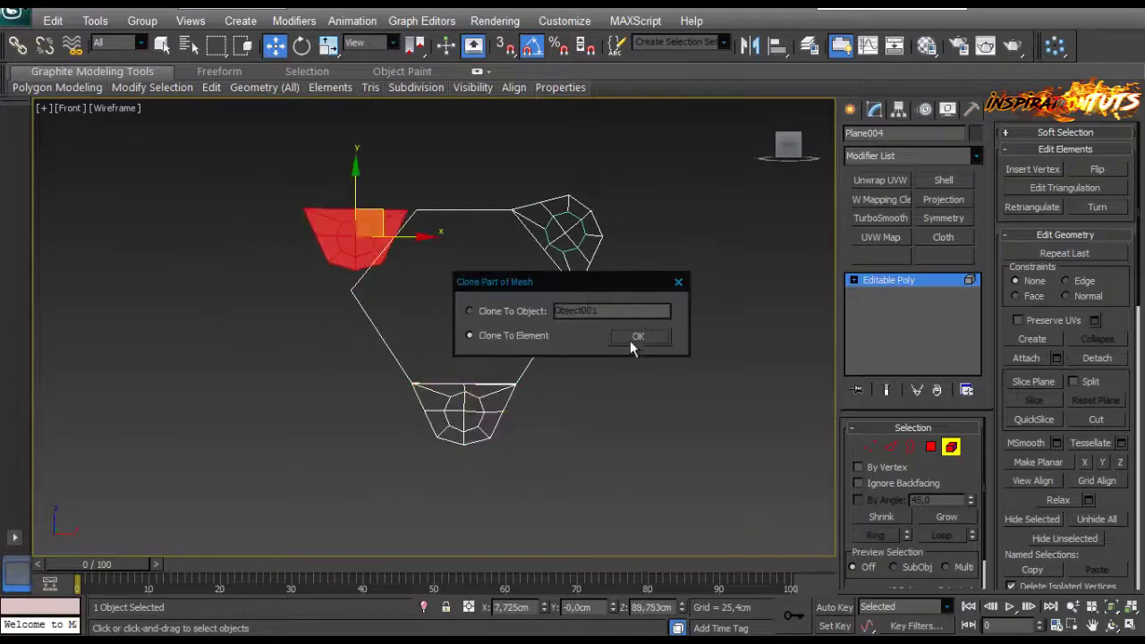
pyautogui.click(646, 334)
# Rotate the new extension copy and move it against the hexagon's upper-left edge, at about X 7.844 cm, Z 88.847 cm.
pyautogui.scroll(2, 296, 251)
pyautogui.press('e')
pyautogui.moveTo(352, 274); pyautogui.dragTo(365, 439)
pyautogui.press('w')
pyautogui.moveTo(336, 307); pyautogui.dragTo(346, 288)
# With angle snap off, rotate the upper-left extension 1.6 degrees and nudge it flush with the edge at about X 7.845 cm, Z 88.835 cm.
pyautogui.scroll(4, 345, 288)
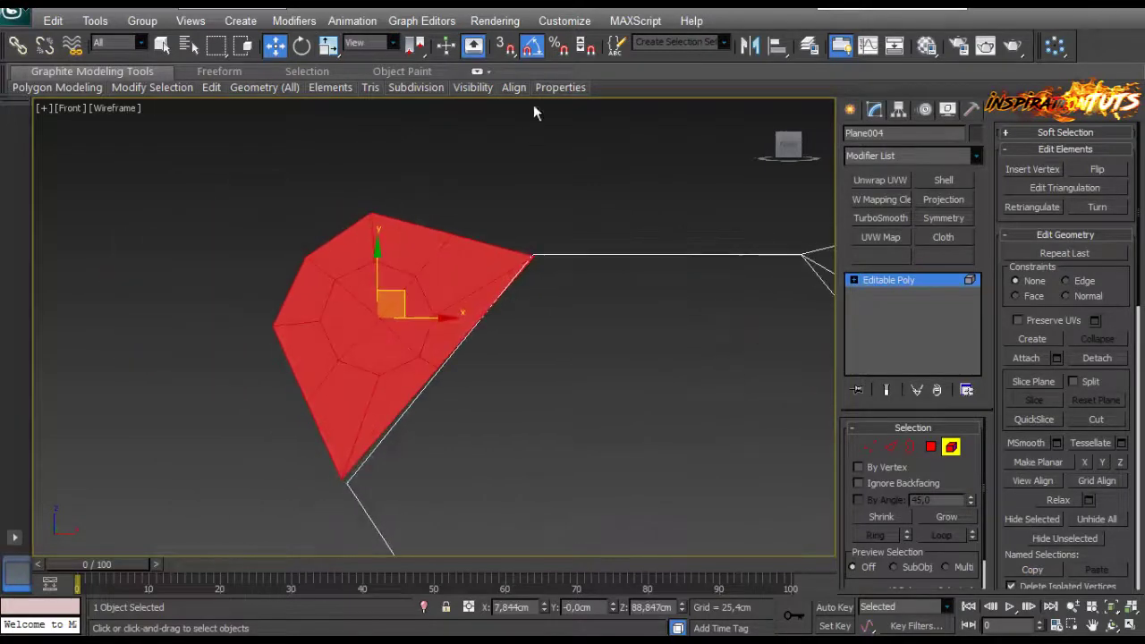
pyautogui.press('e')
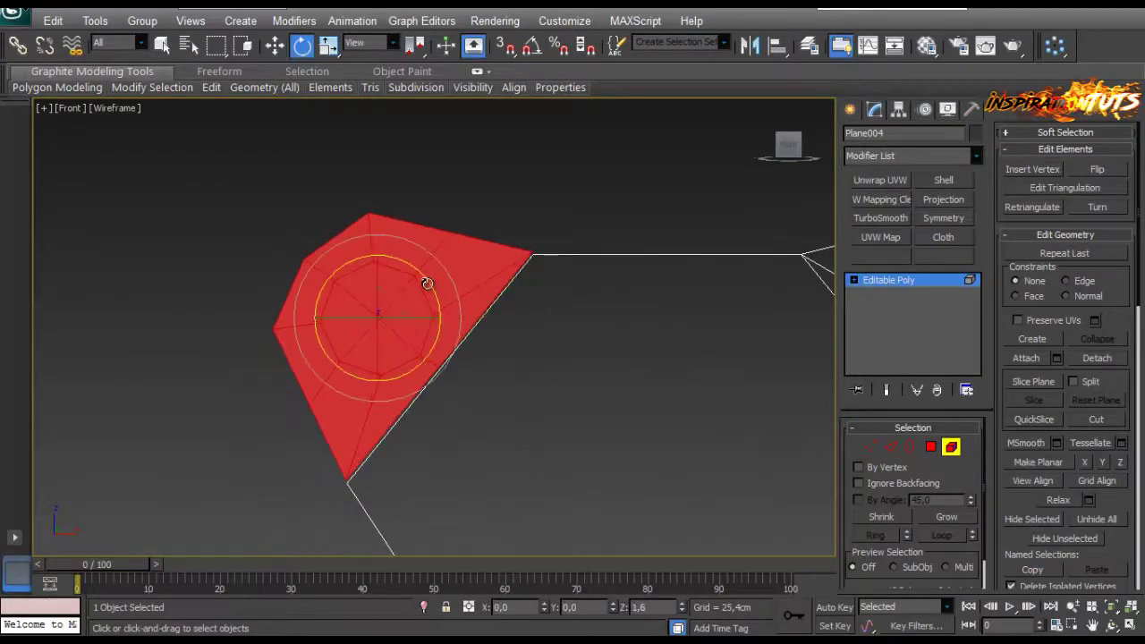
pyautogui.press('w')
pyautogui.moveTo(401, 298); pyautogui.dragTo(403, 298)
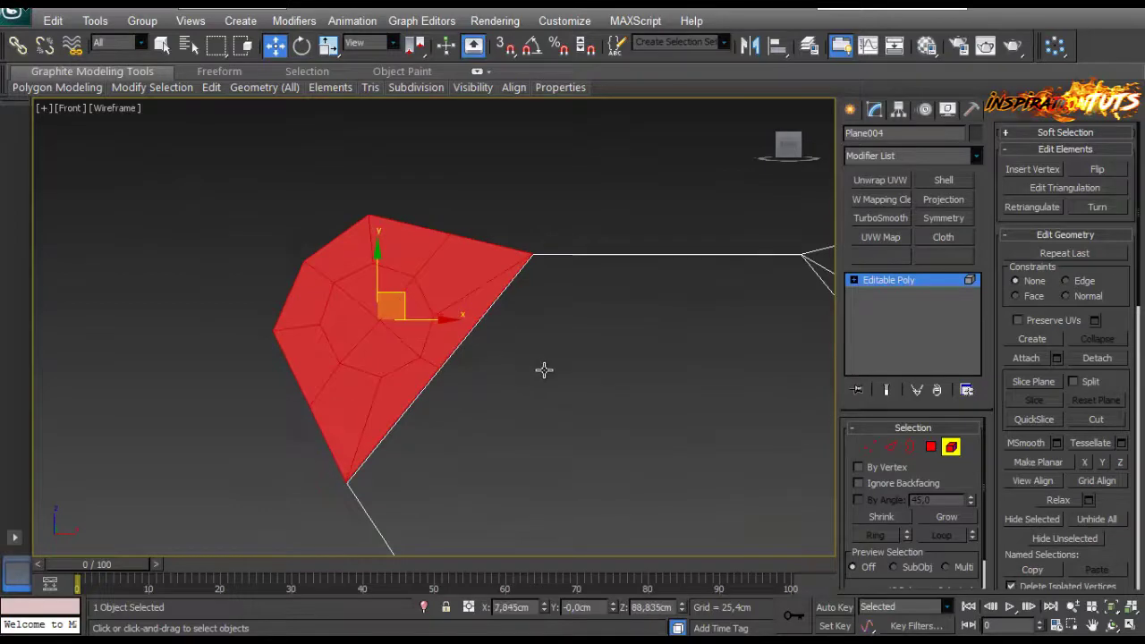
pyautogui.scroll(-4, 513, 340)
pyautogui.scroll(4, 491, 187)
pyautogui.click(491, 187)
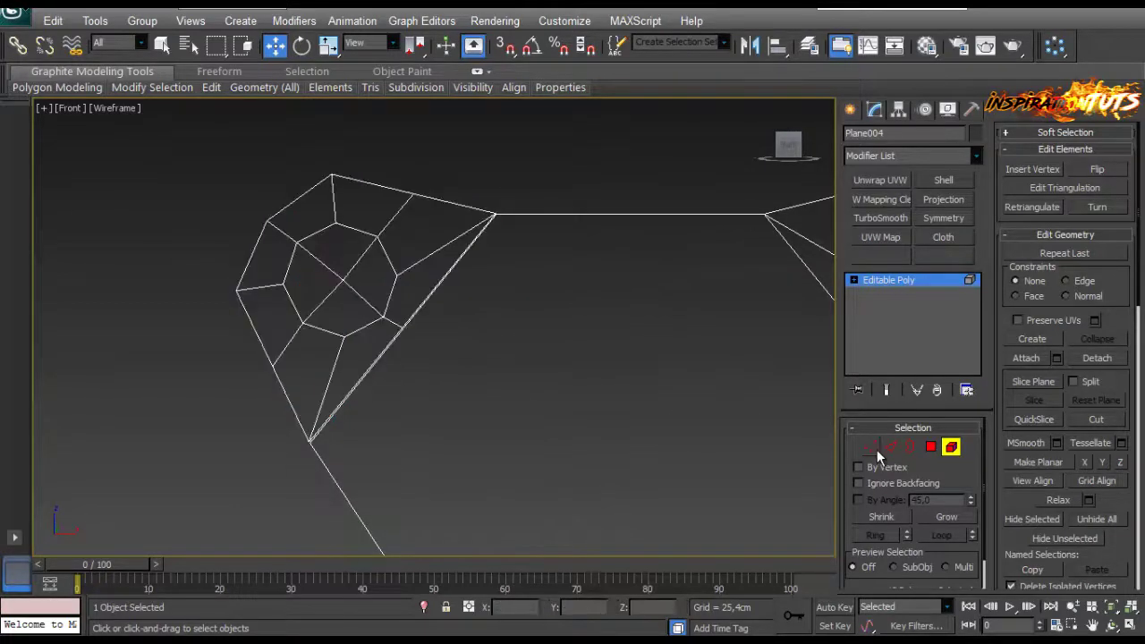
# Connect the hexagon's upper-left edge to its lower-right edge with one segment.
pyautogui.moveTo(694, 402); pyautogui.dragTo(449, 192, button='middle')
pyautogui.scroll(-3, 447, 331)
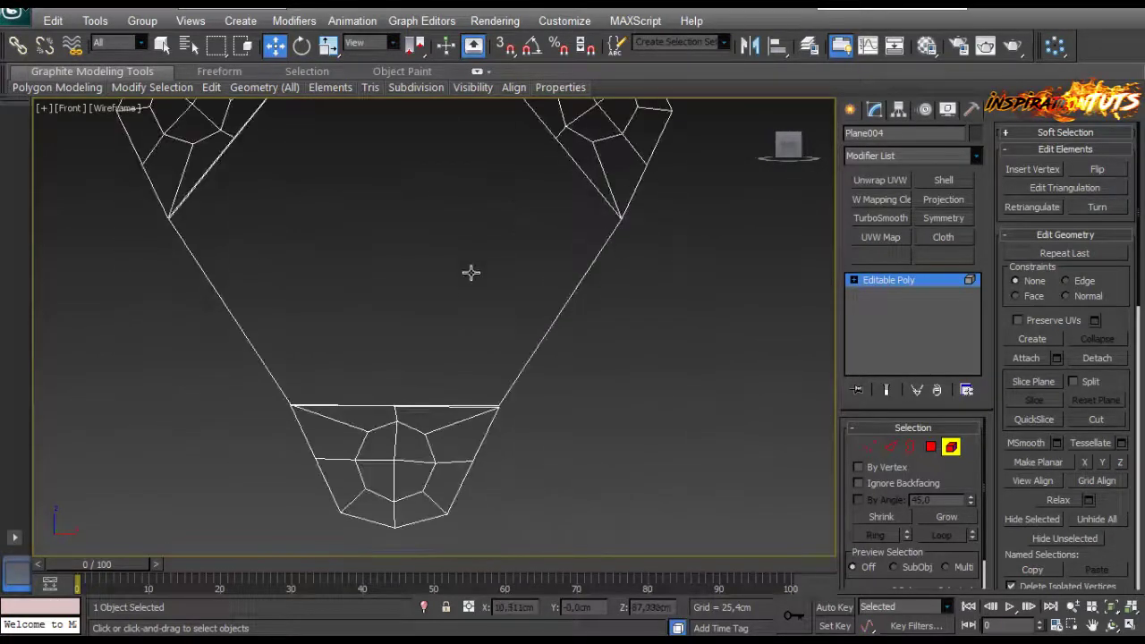
pyautogui.moveTo(472, 273); pyautogui.dragTo(489, 353, button='middle')
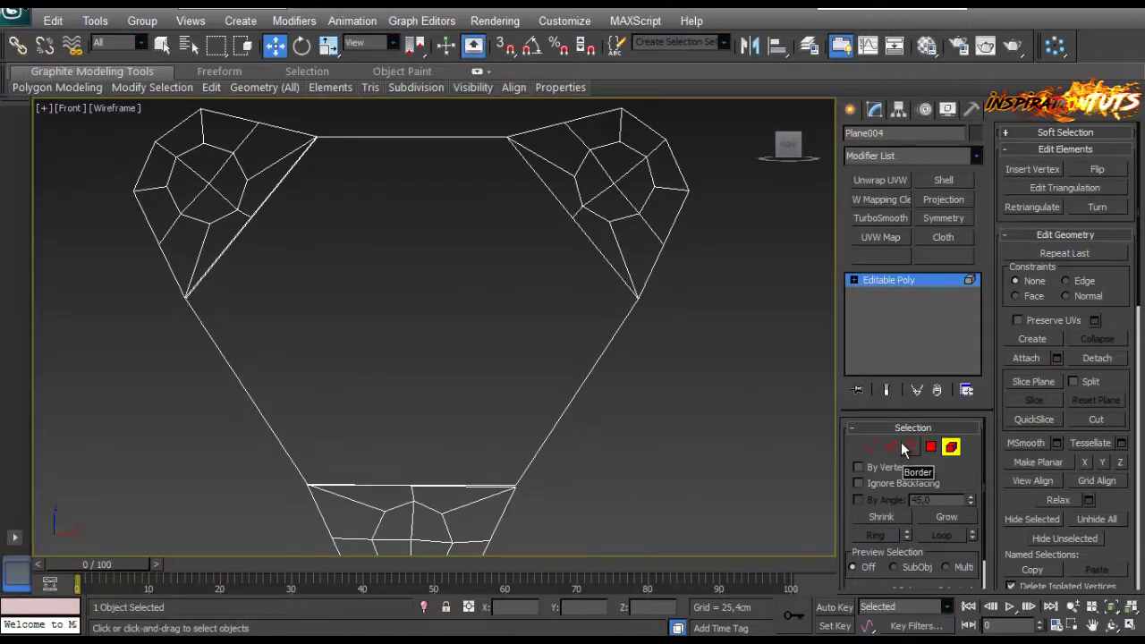
pyautogui.click(890, 447)
pyautogui.moveTo(483, 262); pyautogui.dragTo(470, 314, button='middle')
pyautogui.scroll(2, 378, 268)
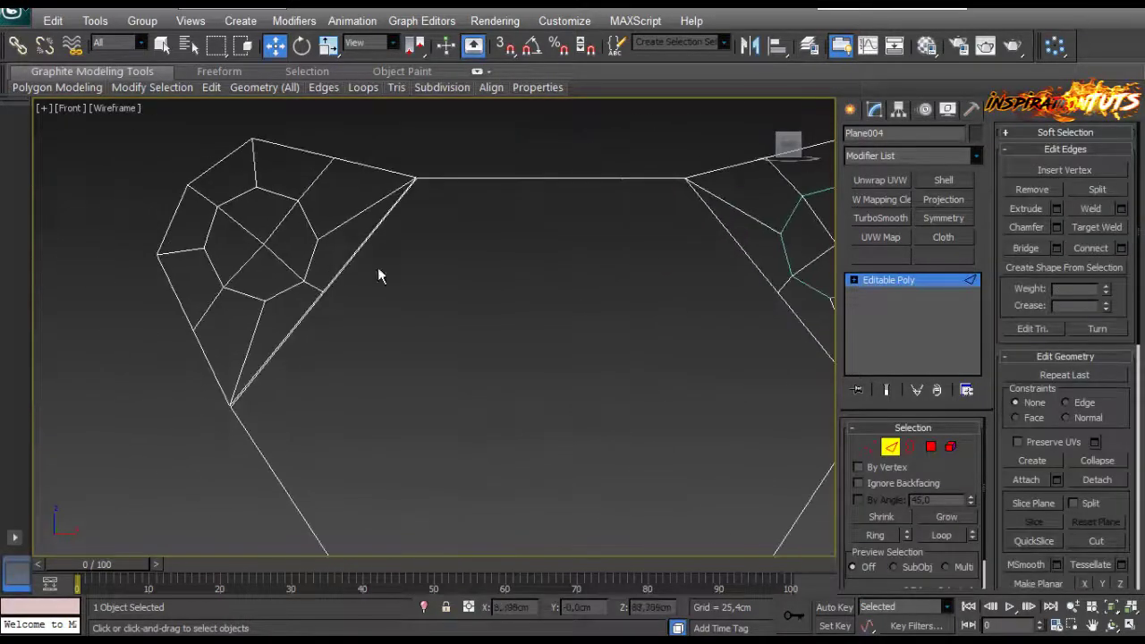
pyautogui.scroll(3, 277, 295)
pyautogui.click(212, 266)
pyautogui.scroll(-6, 295, 286)
pyautogui.scroll(3, 301, 297)
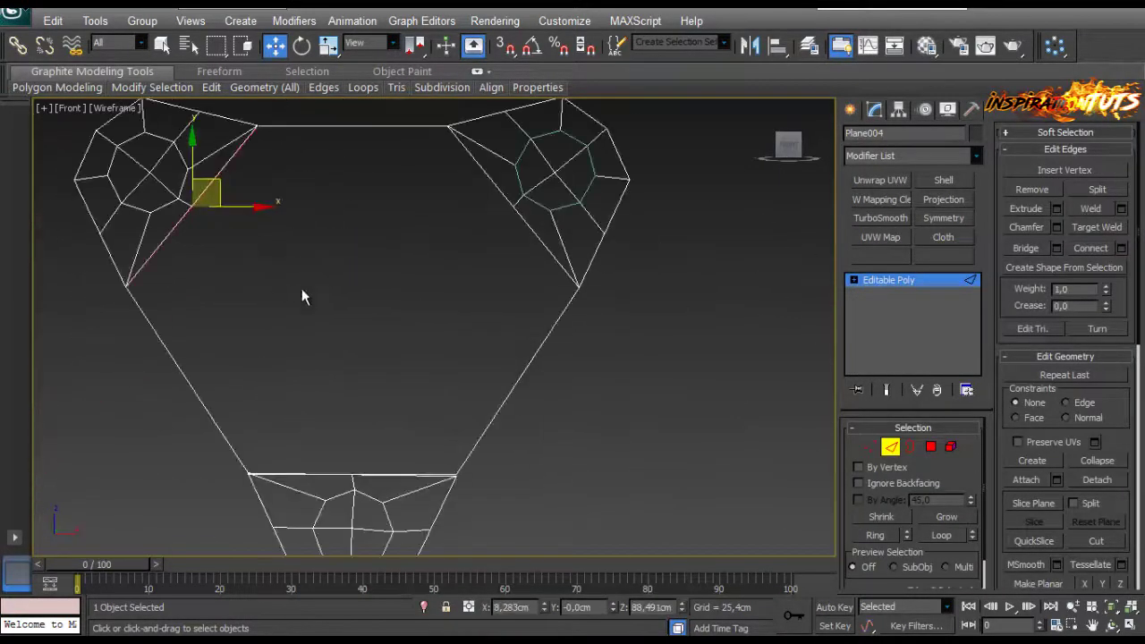
pyautogui.keyDown('ctrl'); pyautogui.click(501, 403); pyautogui.keyUp('ctrl')
pyautogui.click(1122, 248)
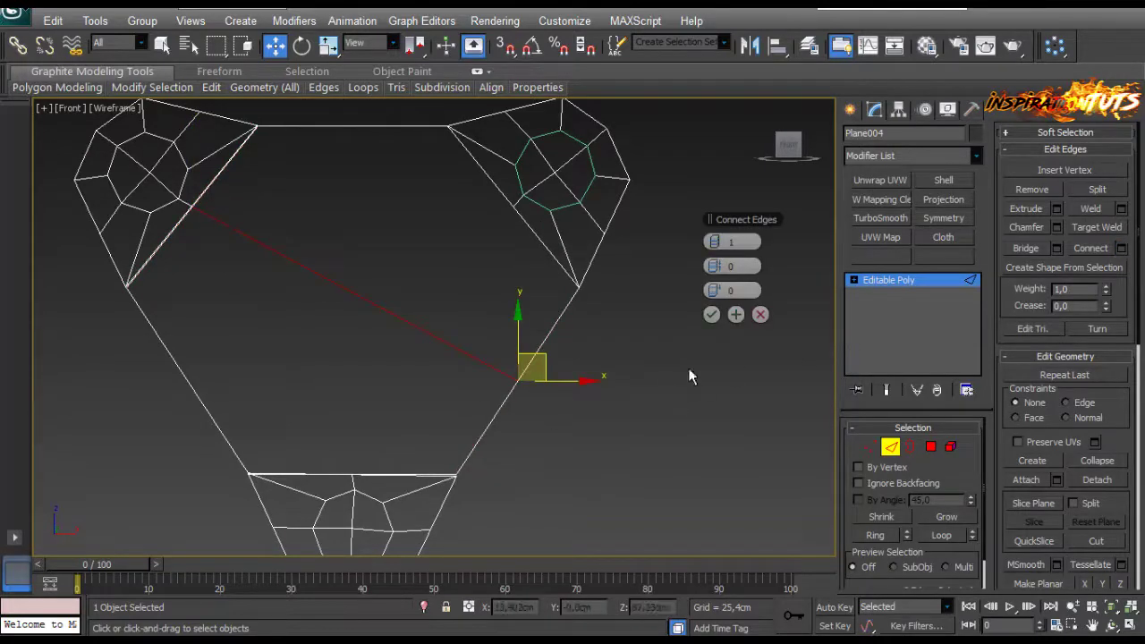
pyautogui.click(711, 315)
pyautogui.click(686, 344)
pyautogui.click(196, 399)
pyautogui.scroll(2, 421, 277)
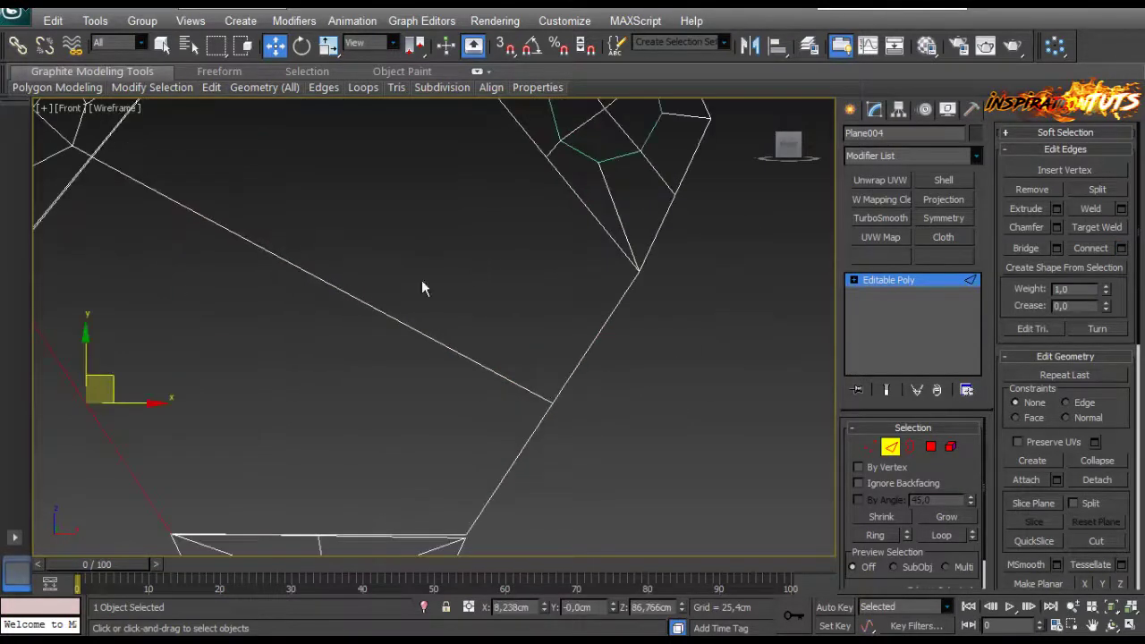
pyautogui.keyDown('ctrl'); pyautogui.click(365, 304); pyautogui.keyUp('ctrl')
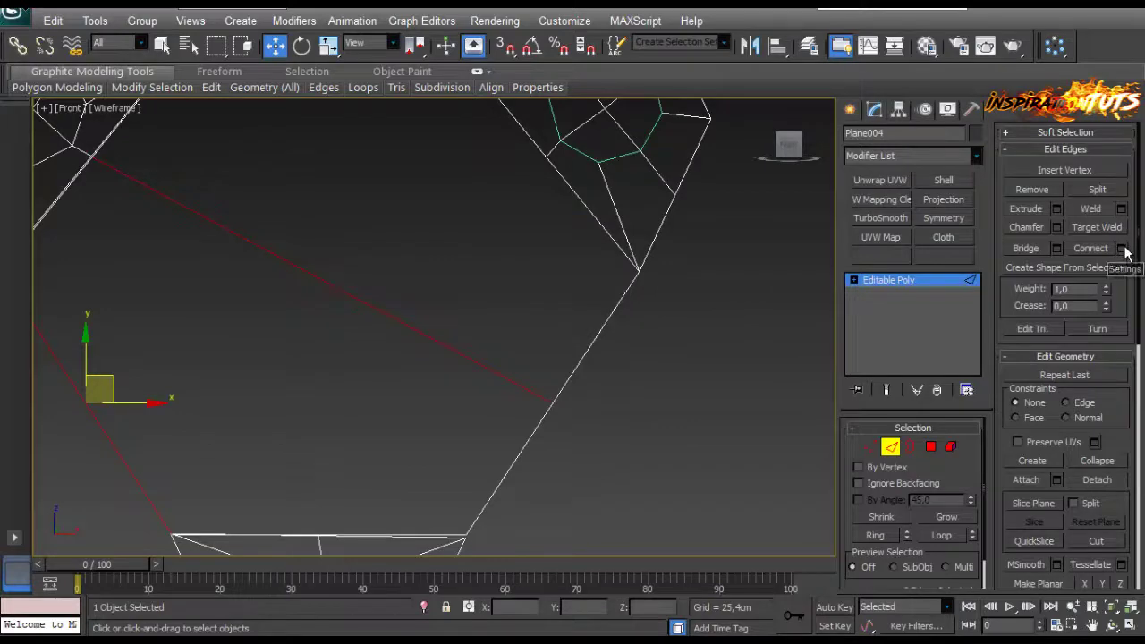
pyautogui.scroll(-4, 386, 366)
pyautogui.rightClick(332, 286)
pyautogui.click(313, 128)
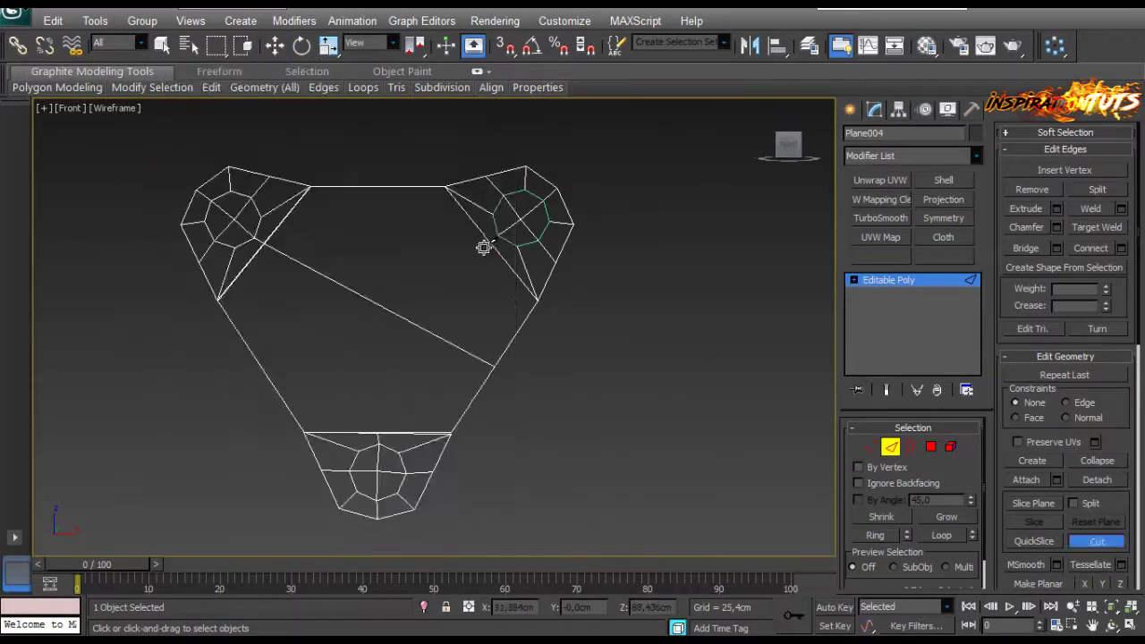
pyautogui.scroll(3, 483, 247)
# Cut a second diagonal across the hexagon from the upper-right edge's middle vertex to the midpoint of the lower-left edge.
pyautogui.press('1')
pyautogui.rightClick(454, 261)
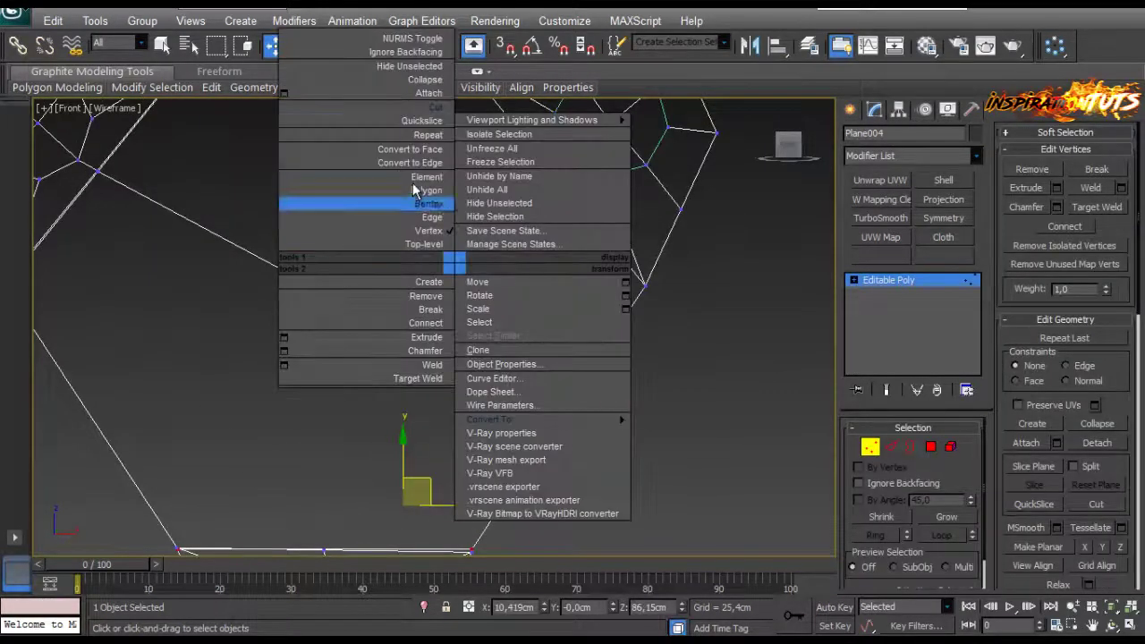
pyautogui.click(431, 108)
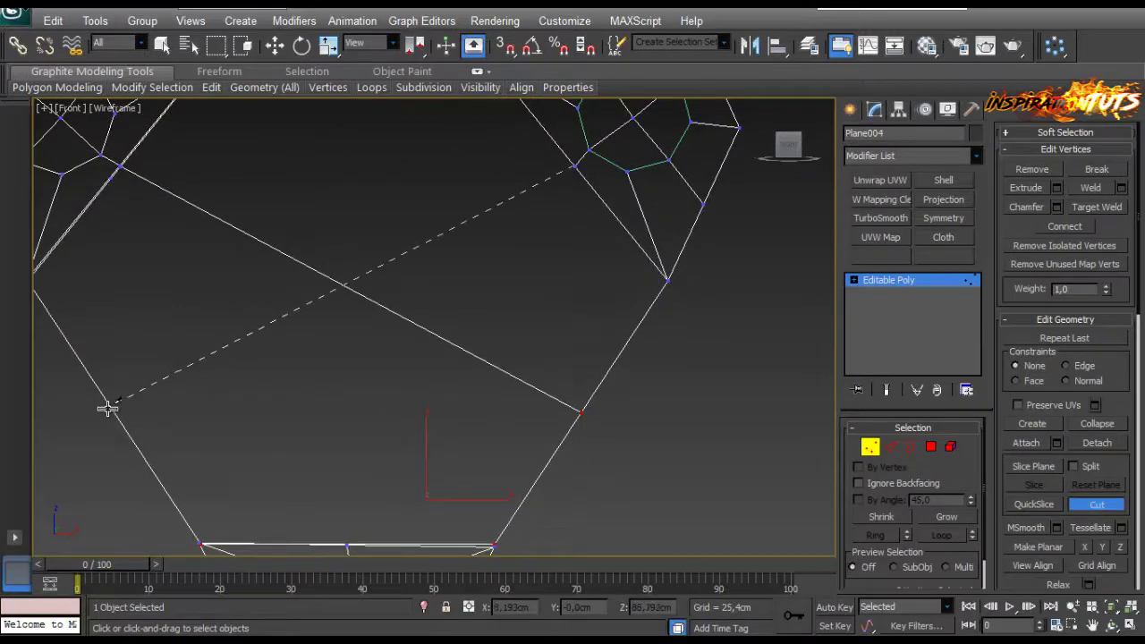
pyautogui.click(106, 408)
pyautogui.scroll(-5, 119, 458)
pyautogui.press('w')
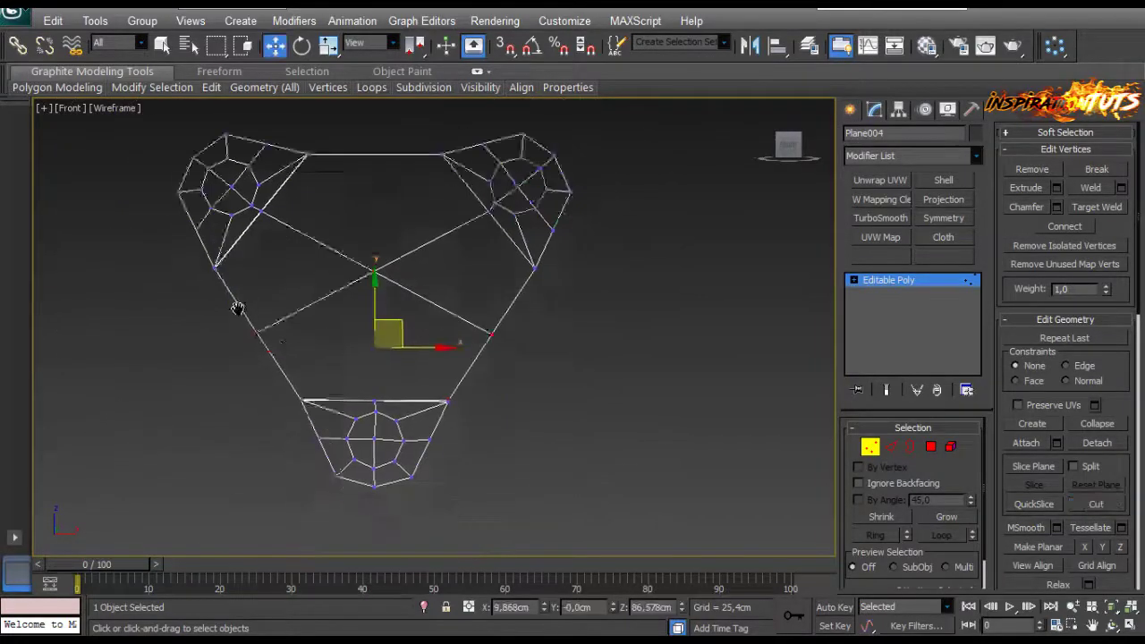
pyautogui.moveTo(237, 309); pyautogui.dragTo(273, 335, button='middle')
pyautogui.scroll(4, 323, 391)
pyautogui.scroll(-2, 324, 391)
pyautogui.click(439, 297)
pyautogui.moveTo(433, 311); pyautogui.dragTo(439, 326, button='middle')
pyautogui.rightClick(412, 379)
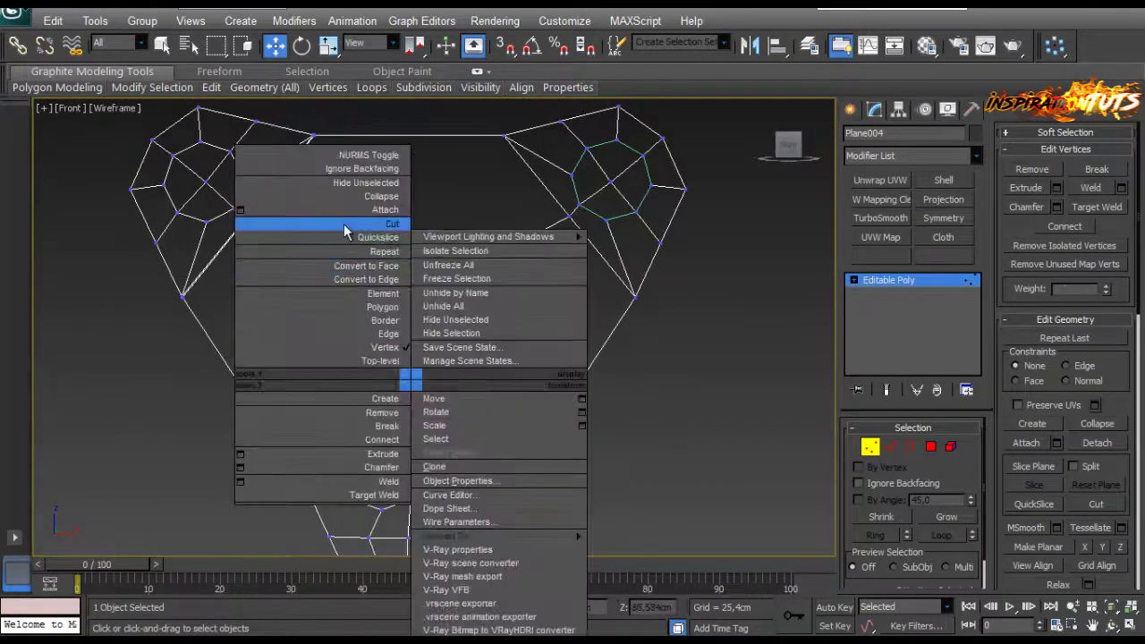
pyautogui.click(392, 223)
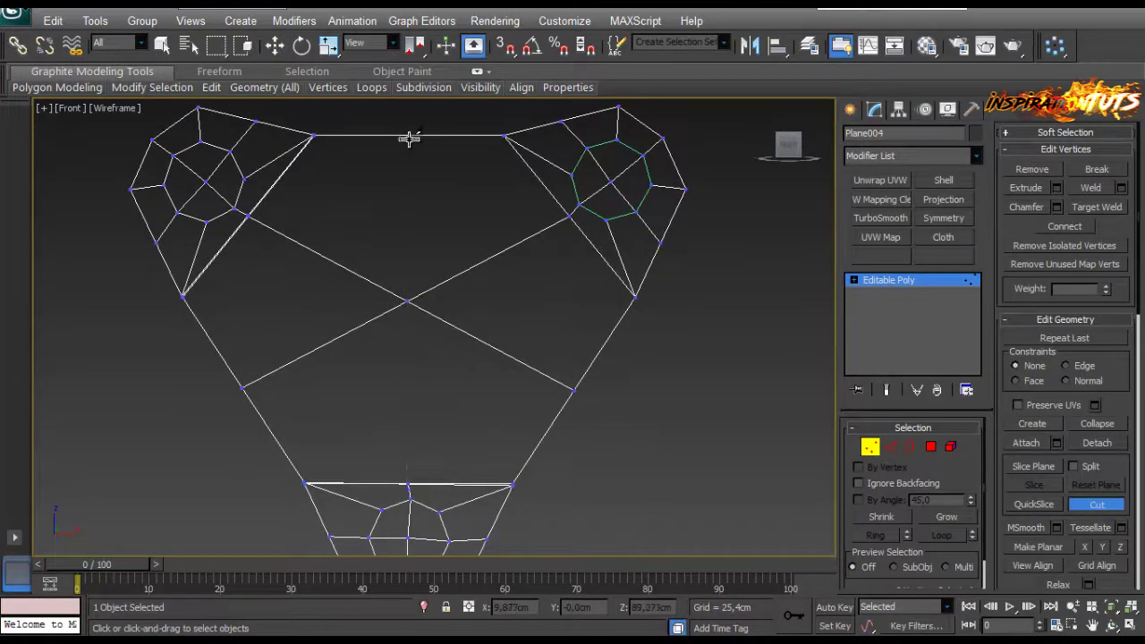
pyautogui.press('w')
# Move the middle vertex of the bottom extension's upper edge down to about Z 85.772 cm.
pyautogui.scroll(2, 444, 348)
pyautogui.moveTo(444, 347); pyautogui.dragTo(448, 306, button='middle')
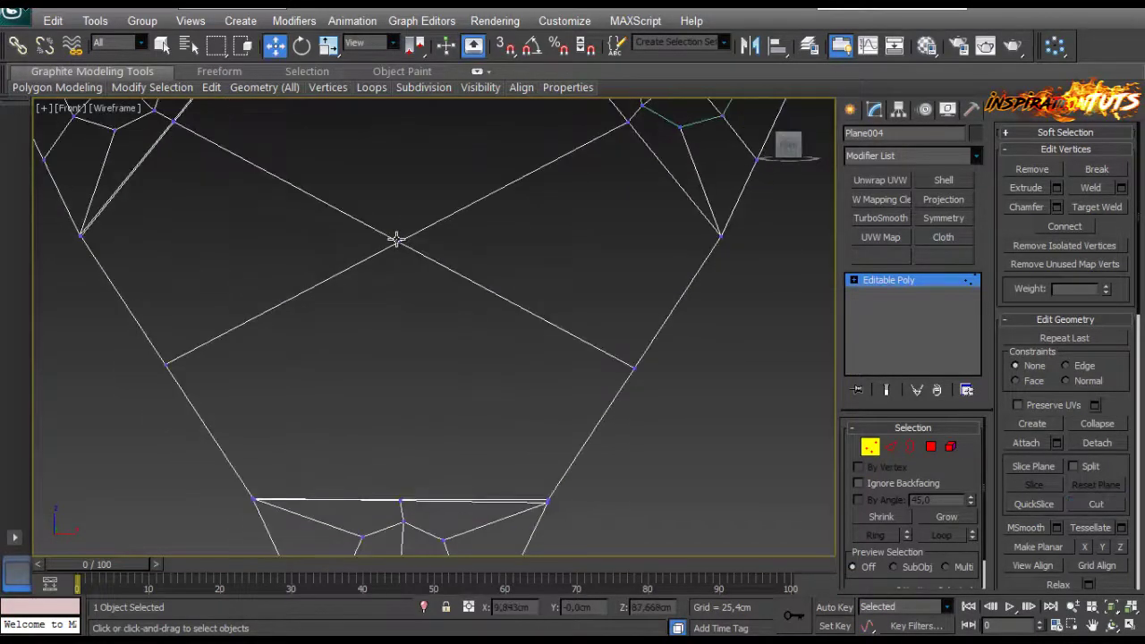
pyautogui.click(398, 240)
pyautogui.moveTo(446, 462); pyautogui.dragTo(436, 225, button='middle')
pyautogui.scroll(4, 436, 226)
pyautogui.moveTo(346, 294); pyautogui.dragTo(407, 382, button='middle')
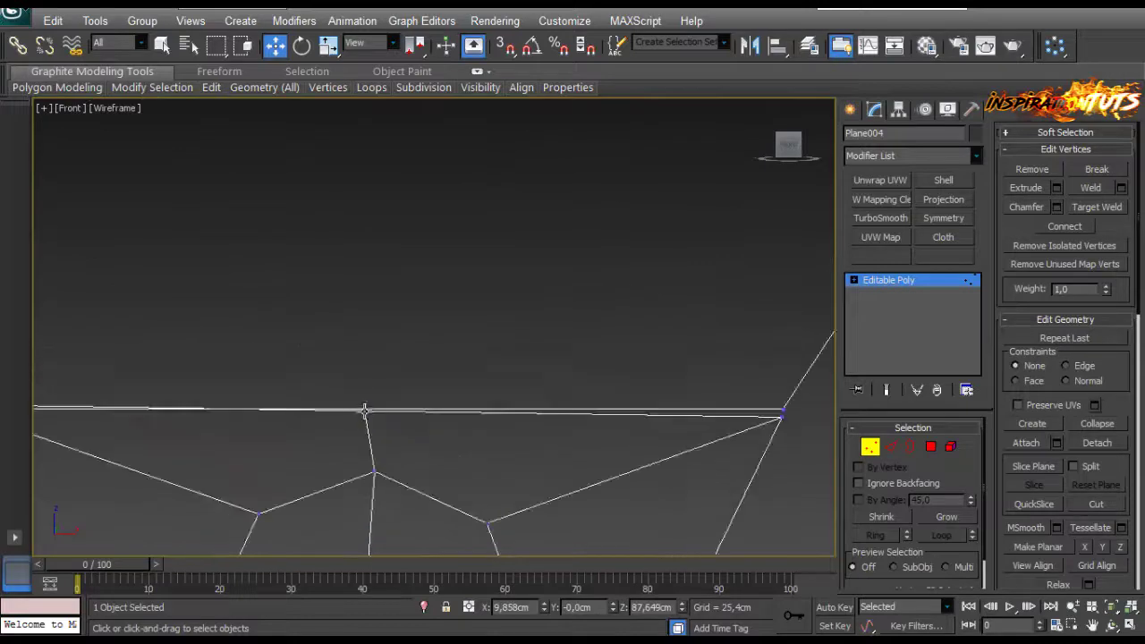
pyautogui.click(364, 410)
pyautogui.moveTo(365, 375); pyautogui.dragTo(366, 402)
pyautogui.scroll(-2, 430, 369)
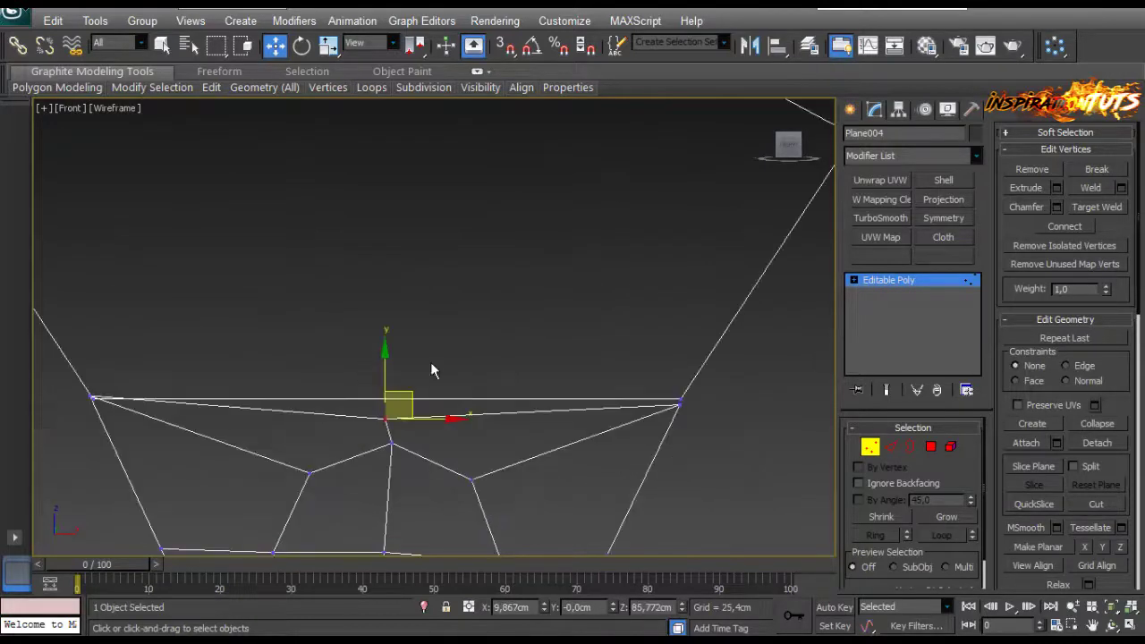
# Cut an edge from the hexagon's centre vertex straight down to the middle of its bottom edge.
pyautogui.click(876, 451)
pyautogui.press('2')
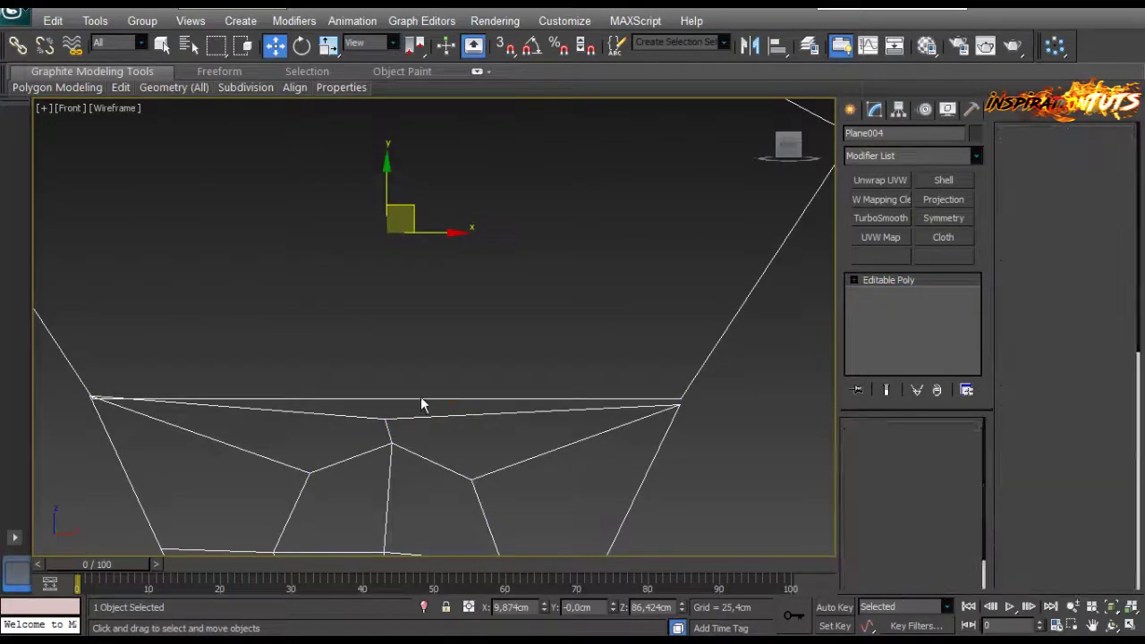
pyautogui.click(421, 399)
pyautogui.moveTo(421, 401); pyautogui.dragTo(418, 344, button='middle')
pyautogui.scroll(-4, 421, 479)
pyautogui.scroll(3, 418, 344)
pyautogui.press('1')
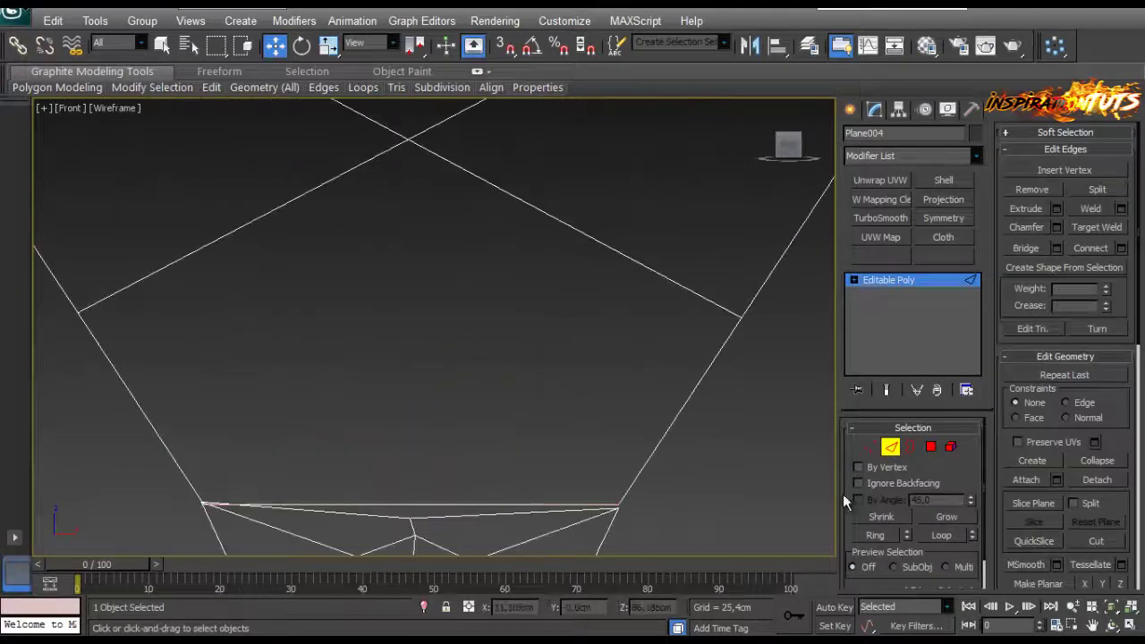
pyautogui.rightClick(446, 430)
pyautogui.click(402, 248)
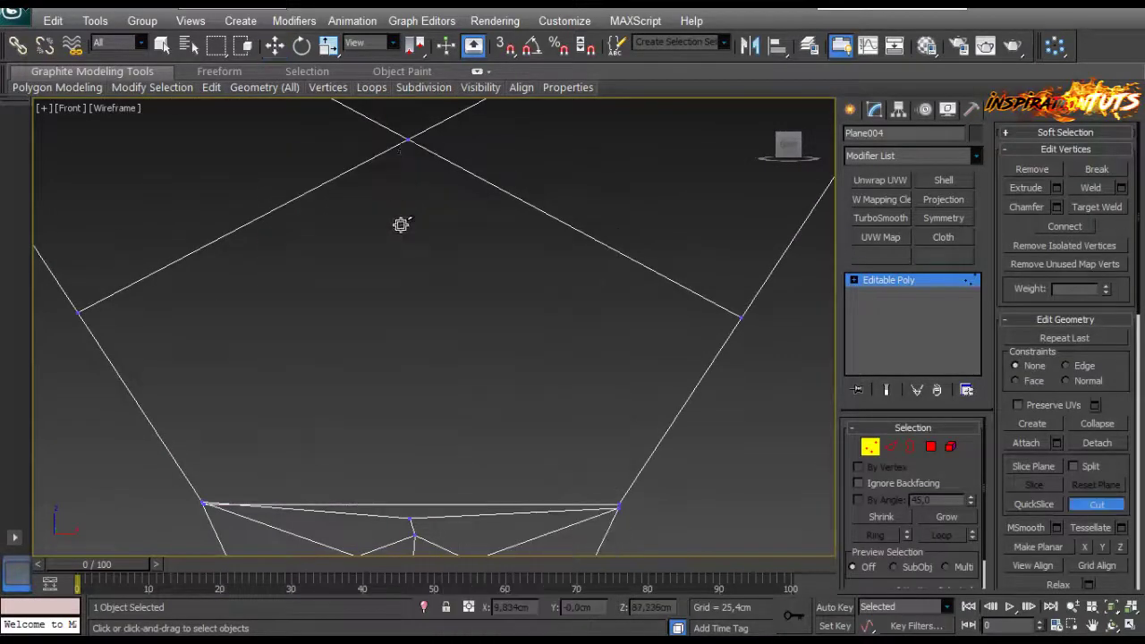
pyautogui.click(408, 505)
pyautogui.press('w')
# Cut another edge from the hexagon's centre vertex straight up to the middle of its top edge.
pyautogui.scroll(-5, 594, 425)
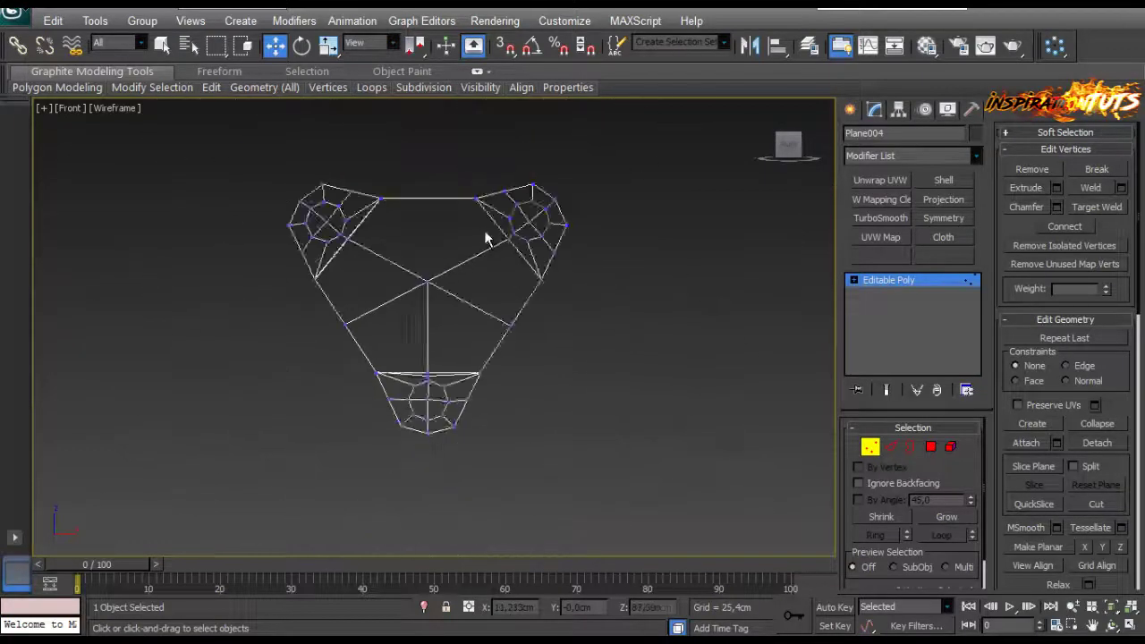
pyautogui.scroll(3, 497, 301)
pyautogui.moveTo(453, 236); pyautogui.dragTo(455, 271, button='middle')
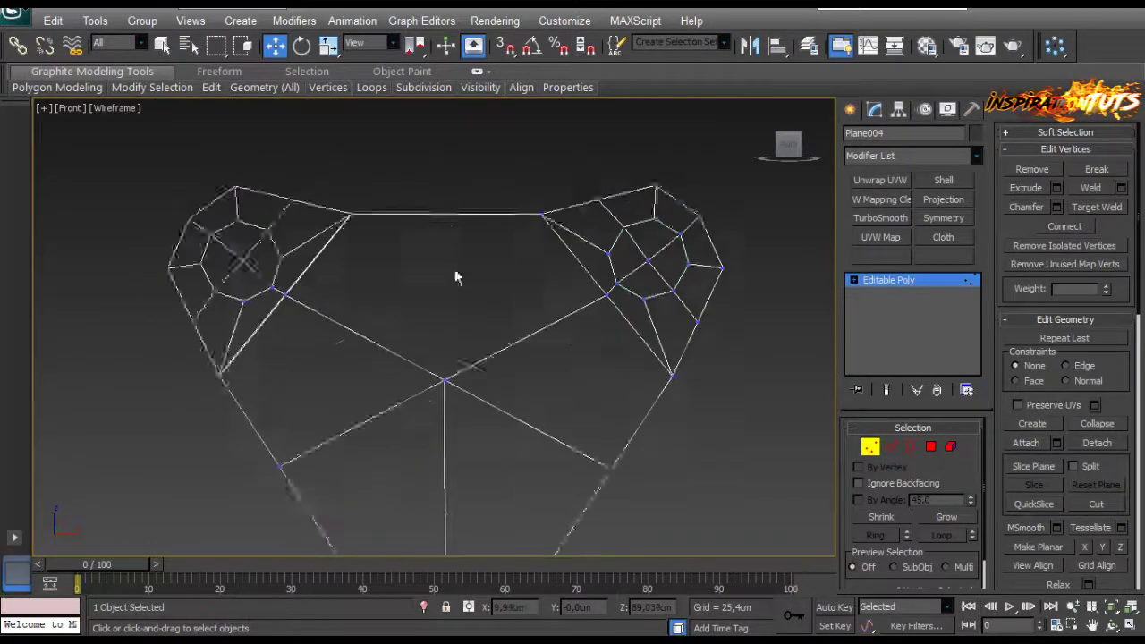
pyautogui.scroll(3, 443, 307)
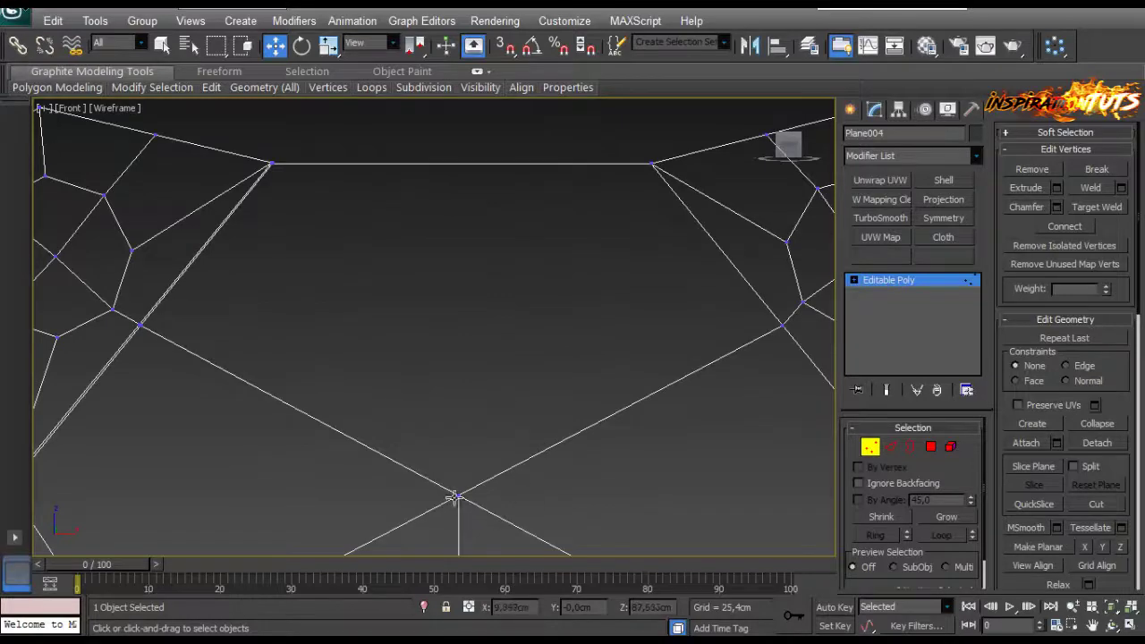
pyautogui.rightClick(435, 461)
pyautogui.click(404, 239)
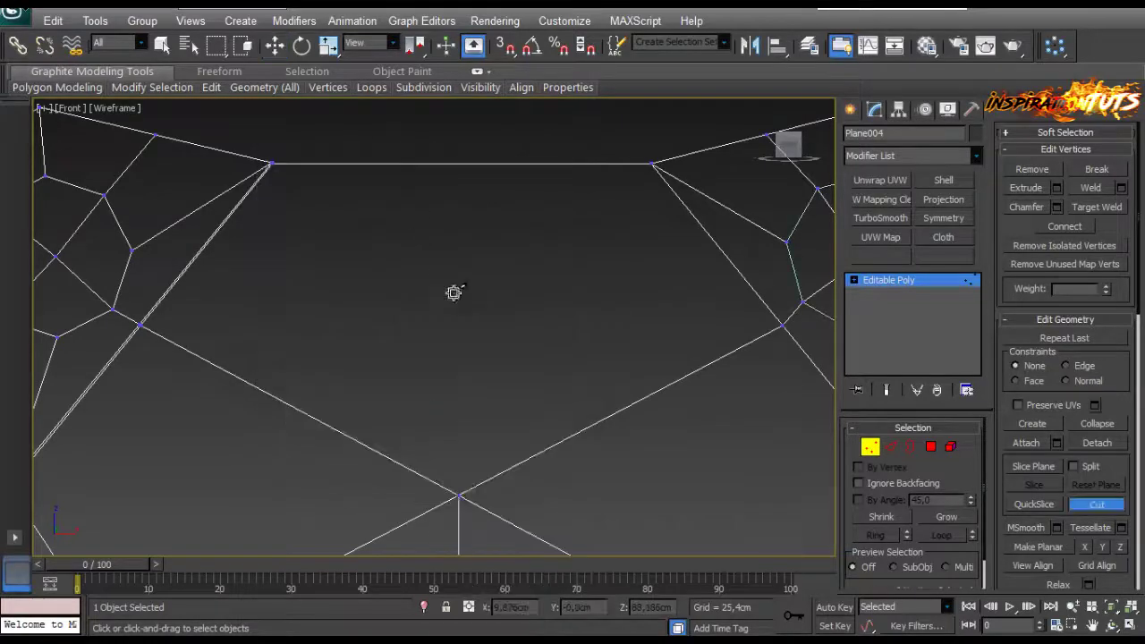
pyautogui.click(458, 164)
pyautogui.scroll(-4, 513, 421)
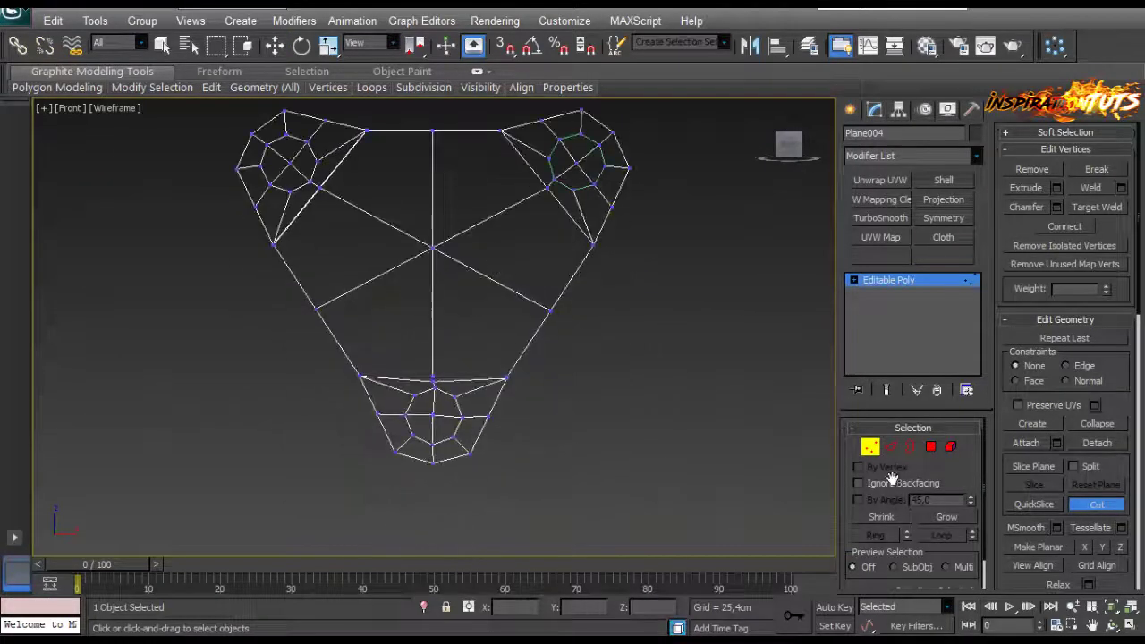
pyautogui.scroll(4, 544, 294)
pyautogui.rightClick(698, 435)
# Weld the doubled vertices at the right corner, middle and left corner of the seam between the hexagon and the bottom extension.
pyautogui.scroll(5, 507, 361)
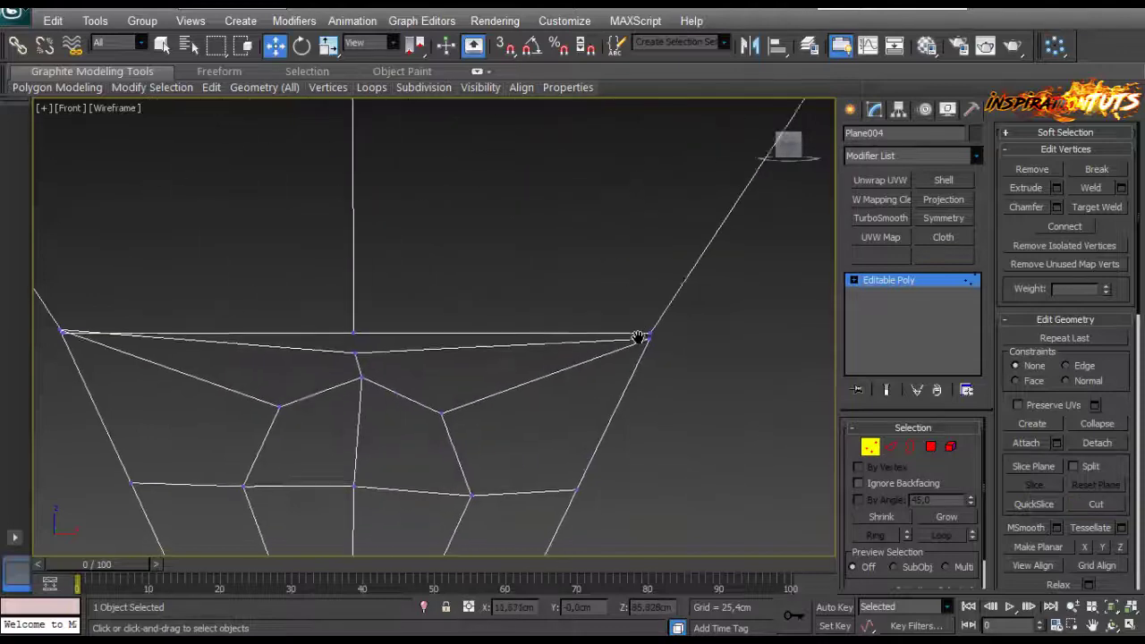
pyautogui.moveTo(513, 391); pyautogui.dragTo(512, 386)
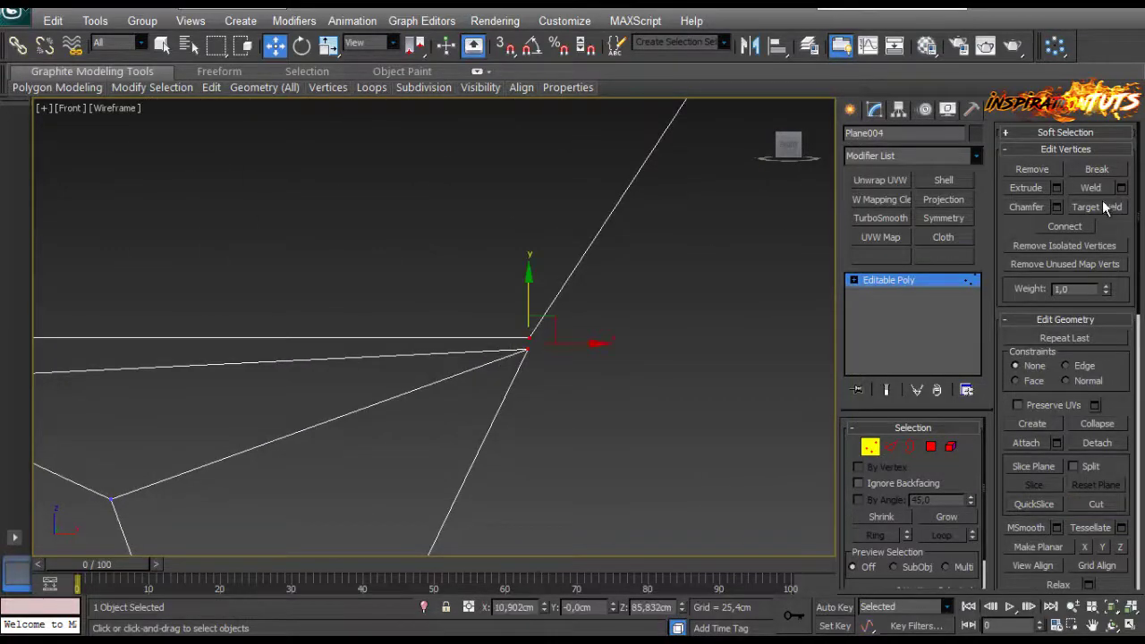
pyautogui.click(1122, 187)
pyautogui.click(711, 285)
pyautogui.scroll(-6, 478, 260)
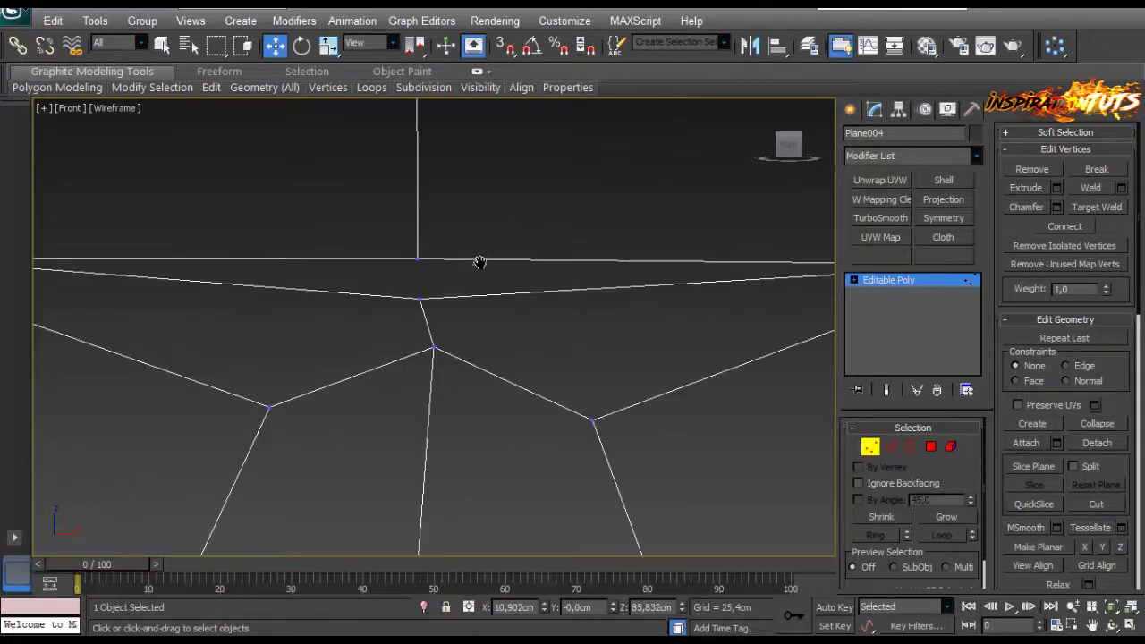
pyautogui.click(431, 313)
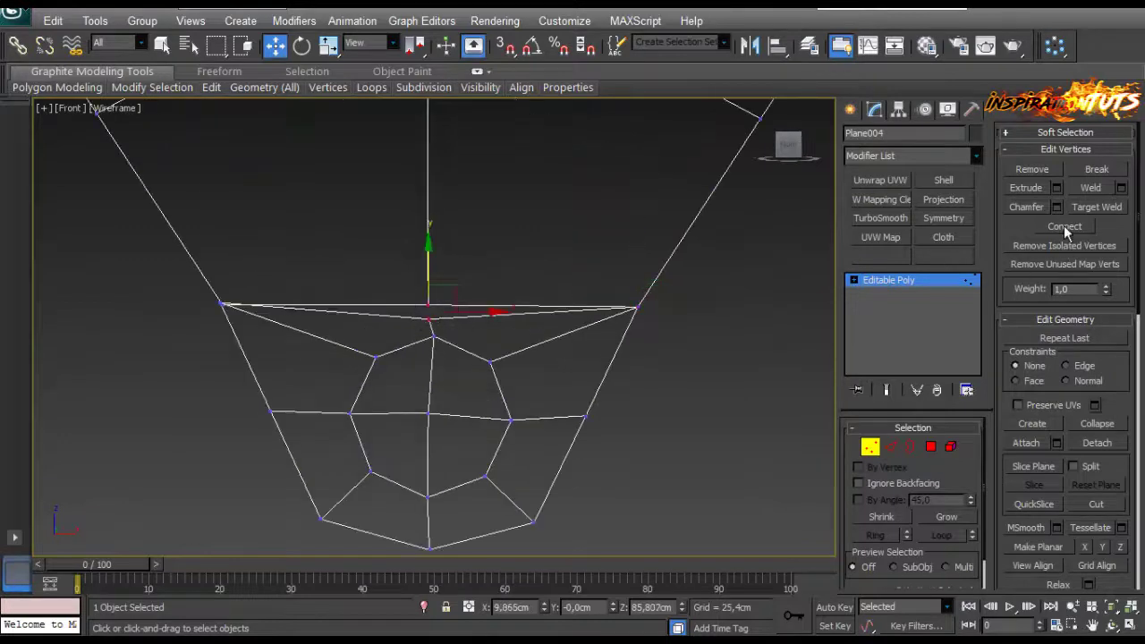
pyautogui.click(1121, 188)
pyautogui.click(713, 285)
pyautogui.moveTo(227, 338); pyautogui.dragTo(228, 340)
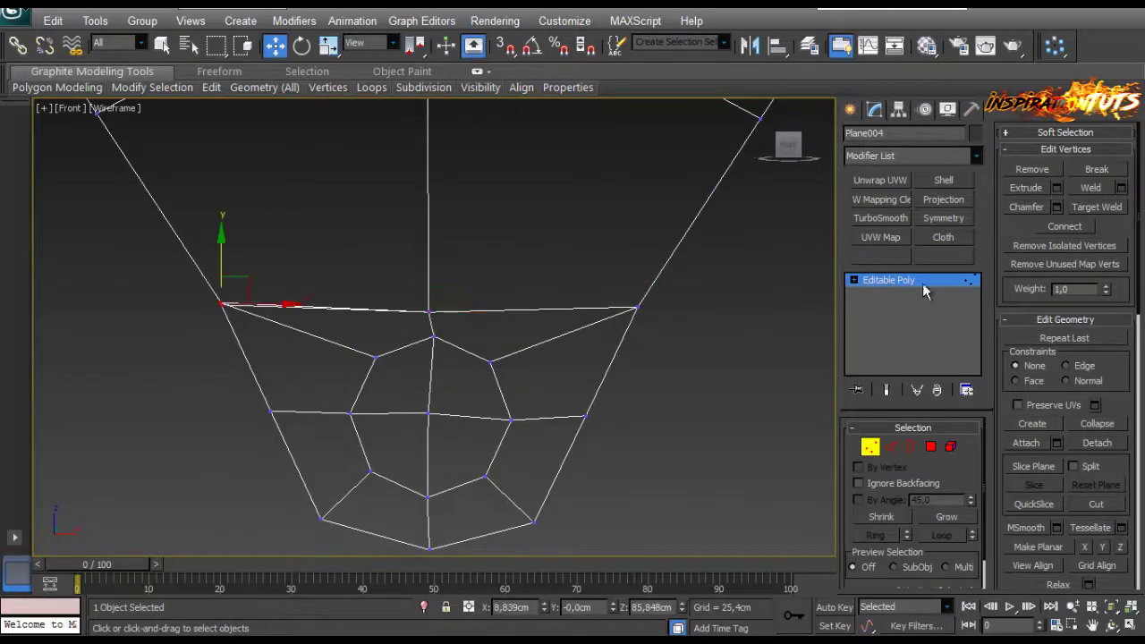
pyautogui.click(1122, 189)
pyautogui.click(713, 284)
# Weld the doubled vertices at the lower corner, middle and upper corner of the upper-left extension's seam with the hexagon.
pyautogui.moveTo(672, 170); pyautogui.dragTo(513, 406, button='middle')
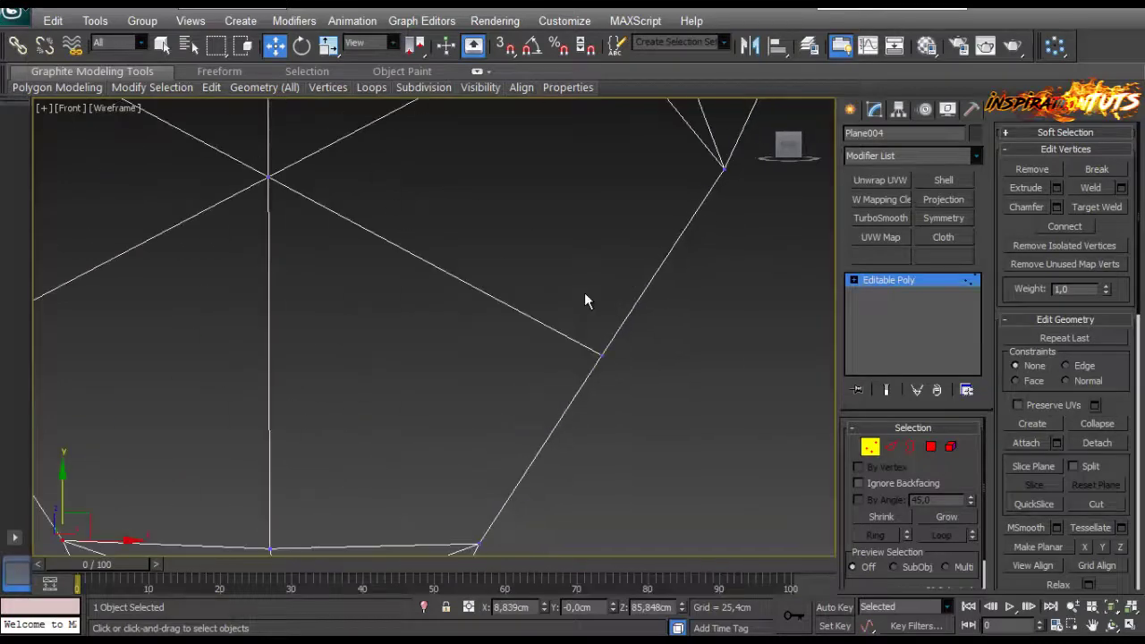
pyautogui.scroll(-2, 586, 278)
pyautogui.moveTo(614, 202); pyautogui.dragTo(487, 343, button='middle')
pyautogui.scroll(2, 474, 437)
pyautogui.scroll(-5, 484, 430)
pyautogui.moveTo(342, 387); pyautogui.dragTo(450, 398, button='middle')
pyautogui.scroll(4, 340, 264)
pyautogui.scroll(4, 445, 400)
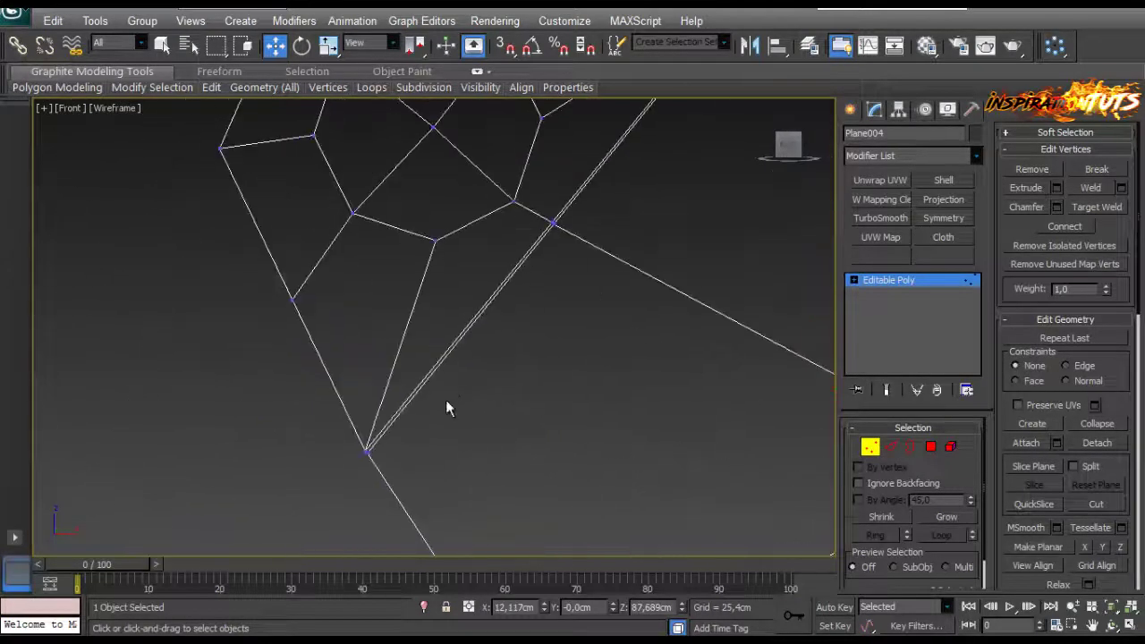
pyautogui.click(1121, 188)
pyautogui.click(713, 284)
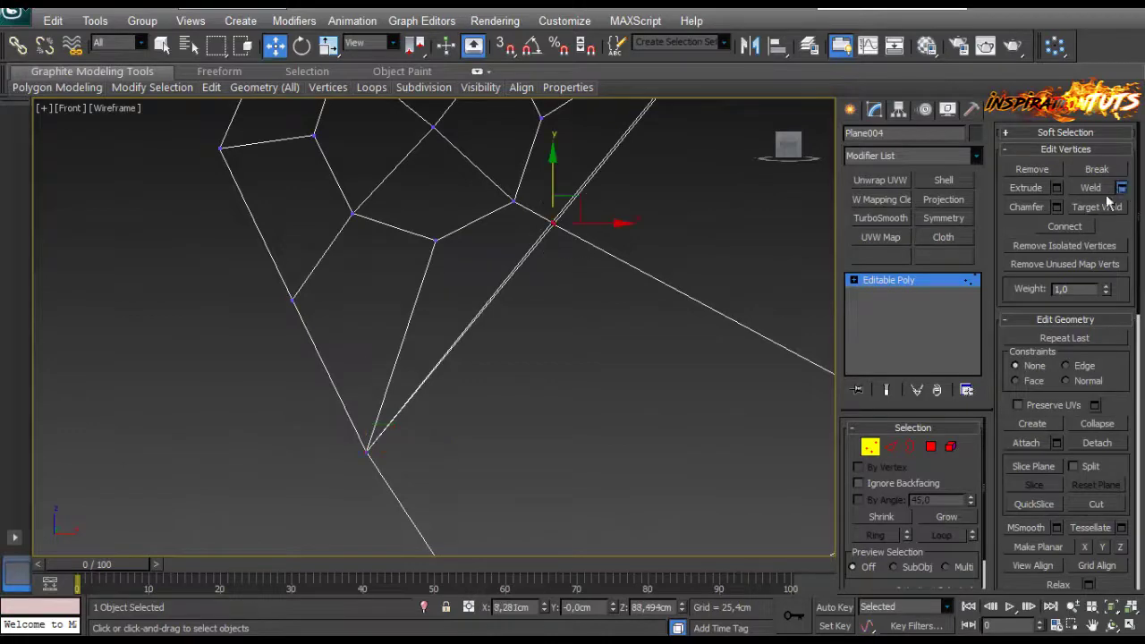
pyautogui.click(713, 285)
pyautogui.moveTo(698, 194); pyautogui.dragTo(538, 455, button='middle')
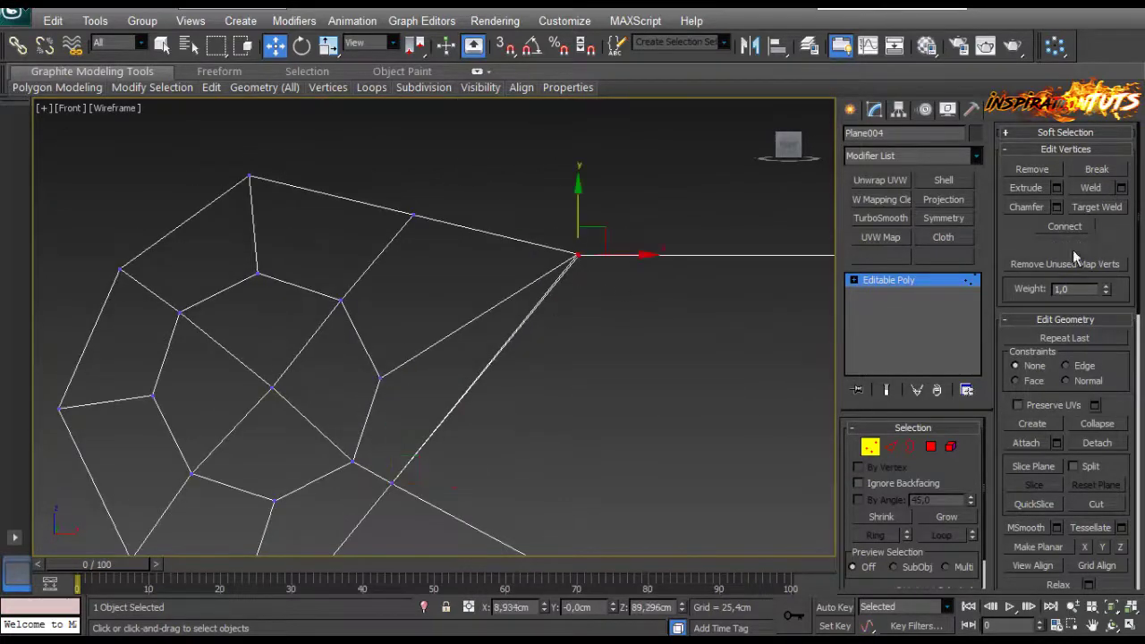
pyautogui.click(1122, 189)
pyautogui.click(713, 286)
# Move the middle vertex of the bottom extension's upper edge slightly upward to straighten that edge.
pyautogui.scroll(-5, 655, 355)
pyautogui.moveTo(635, 345); pyautogui.dragTo(544, 266, button='middle')
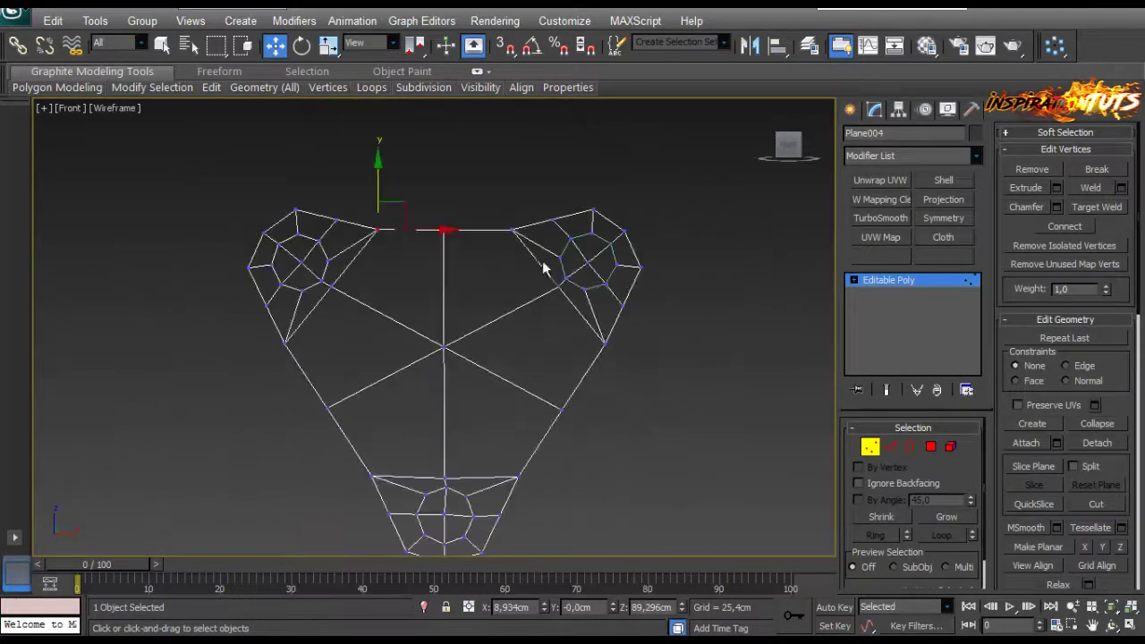
pyautogui.click(584, 366)
pyautogui.moveTo(586, 364); pyautogui.dragTo(575, 322, button='middle')
pyautogui.scroll(8, 414, 389)
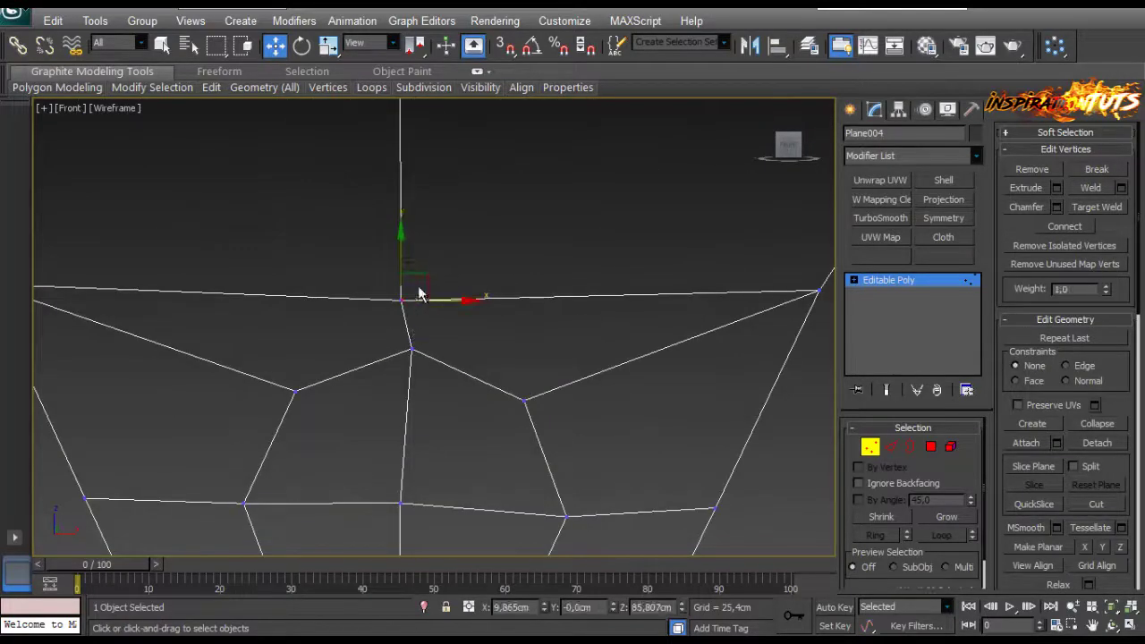
pyautogui.moveTo(418, 295); pyautogui.dragTo(427, 262)
pyautogui.click(454, 323)
# Show the plate in the perspective view with shaded display and edged faces.
pyautogui.scroll(-4, 454, 323)
pyautogui.moveTo(456, 323); pyautogui.dragTo(388, 445, button='middle')
pyautogui.scroll(-3, 460, 350)
pyautogui.scroll(-9, 501, 474)
pyautogui.scroll(3, 389, 445)
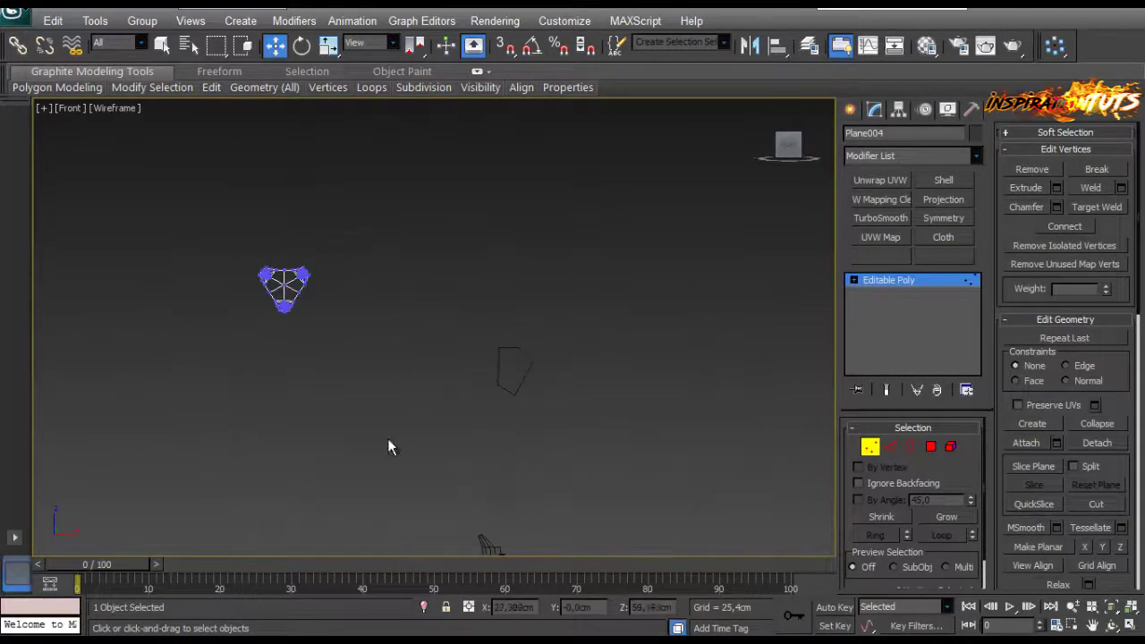
pyautogui.scroll(3, 206, 279)
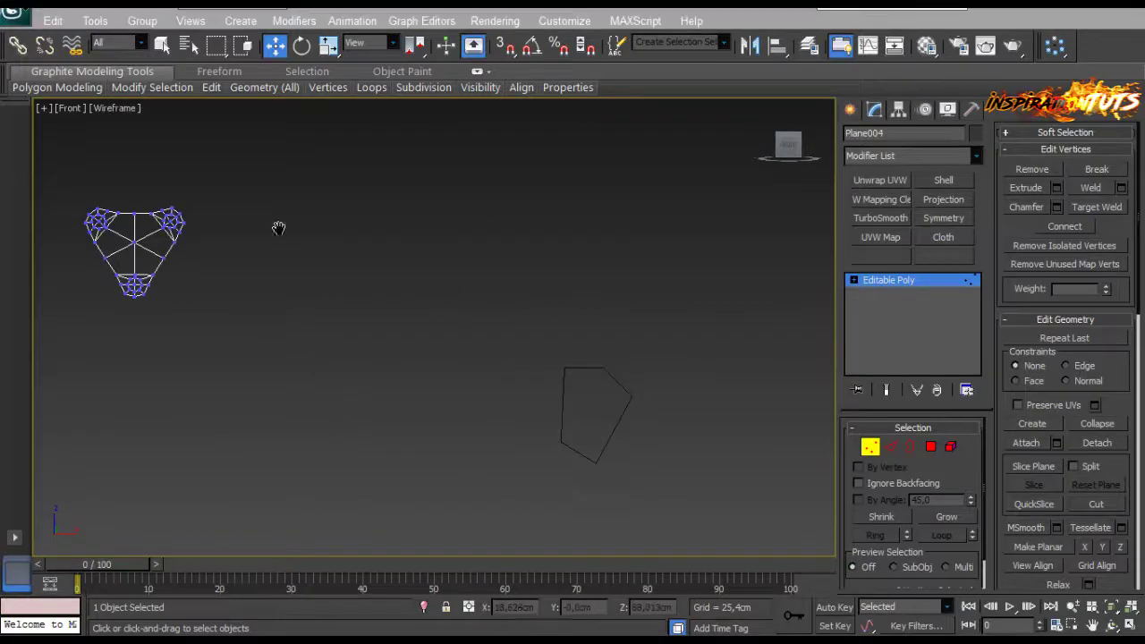
pyautogui.scroll(4, 277, 278)
pyautogui.moveTo(277, 325); pyautogui.dragTo(215, 320, button='middle')
pyautogui.press('p')
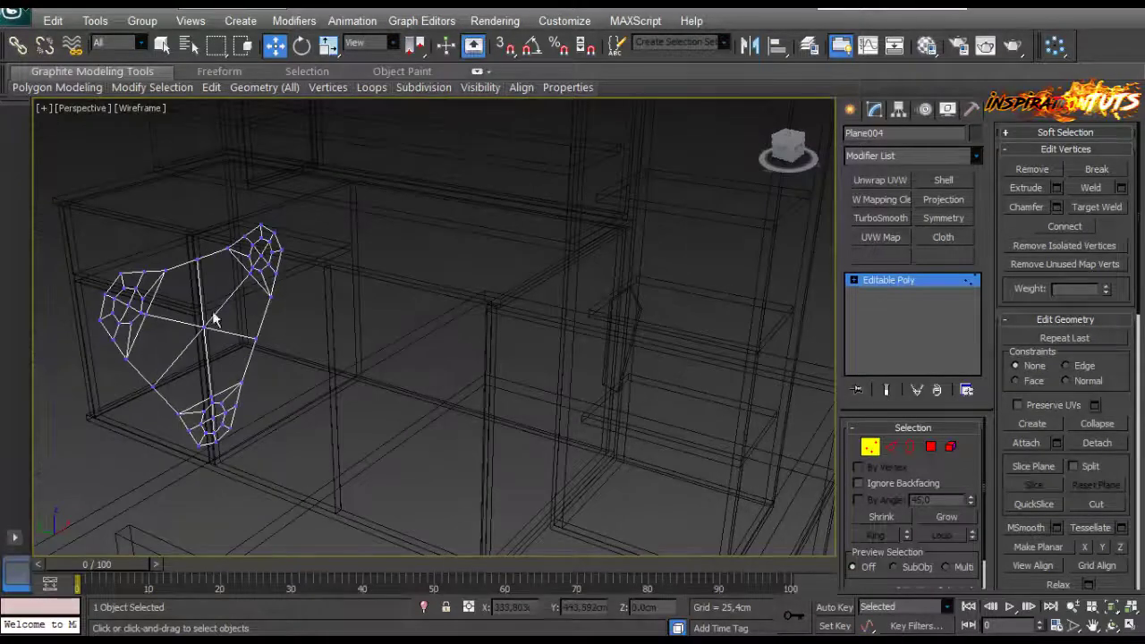
pyautogui.click(138, 108)
pyautogui.click(176, 132)
pyautogui.moveTo(197, 192)
pyautogui.keyDown('alt'); pyautogui.mouseDown(button='middle')
pyautogui.moveTo(287, 309)
pyautogui.moveTo(245, 318)
pyautogui.mouseUp(button='middle'); pyautogui.keyUp('alt')
# Leave vertex editing and move the octagonal cylinder away from the plate's upper-right hole.
pyautogui.click(869, 446)
pyautogui.click(302, 258)
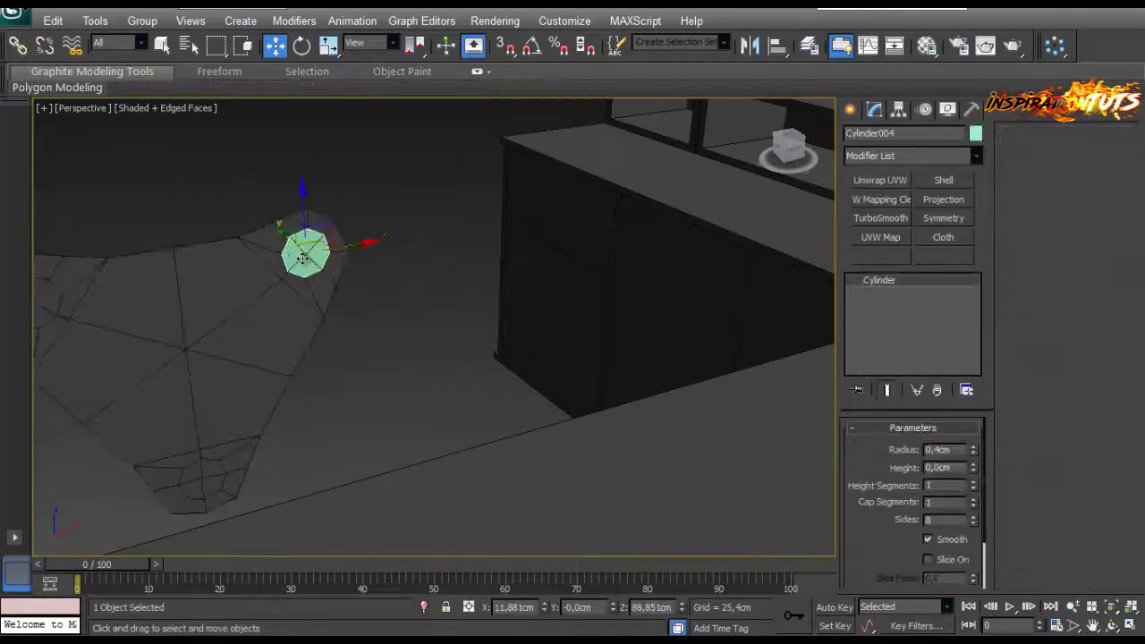
pyautogui.keyDown('alt'); pyautogui.moveTo(417, 227); pyautogui.dragTo(406, 328, button='middle'); pyautogui.keyUp('alt')
# Thicken the plate with a Shell modifier of 0.15 cm inner and 0.0 cm outer amount, and convert it to an editable poly.
pyautogui.click(406, 327)
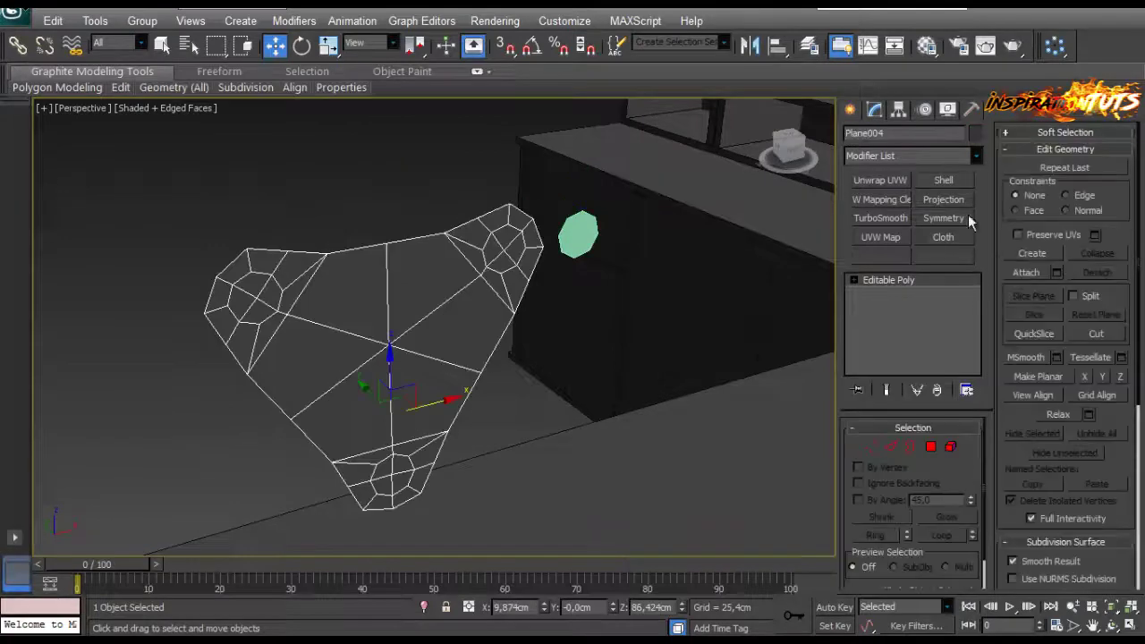
pyautogui.click(944, 180)
pyautogui.moveTo(591, 286)
pyautogui.keyDown('alt'); pyautogui.mouseDown(button='middle')
pyautogui.moveTo(536, 307)
pyautogui.moveTo(328, 329)
pyautogui.moveTo(358, 320)
pyautogui.moveTo(340, 297)
pyautogui.moveTo(349, 324)
pyautogui.moveTo(408, 228)
pyautogui.mouseUp(button='middle'); pyautogui.keyUp('alt')
pyautogui.scroll(3, 340, 315)
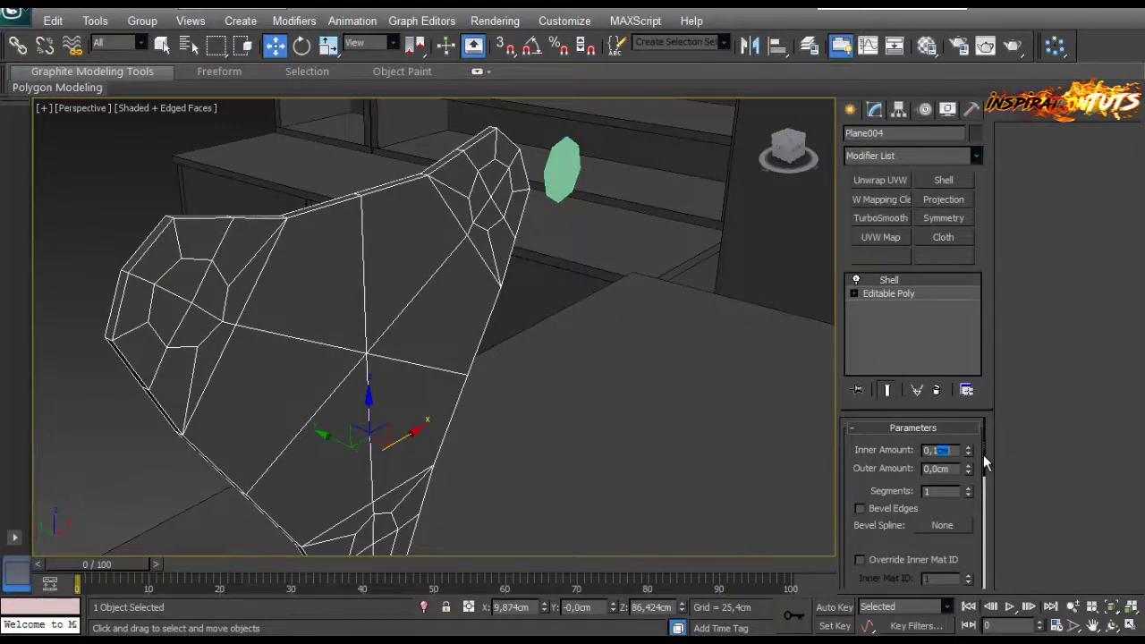
pyautogui.write('5')
pyautogui.press('Return')
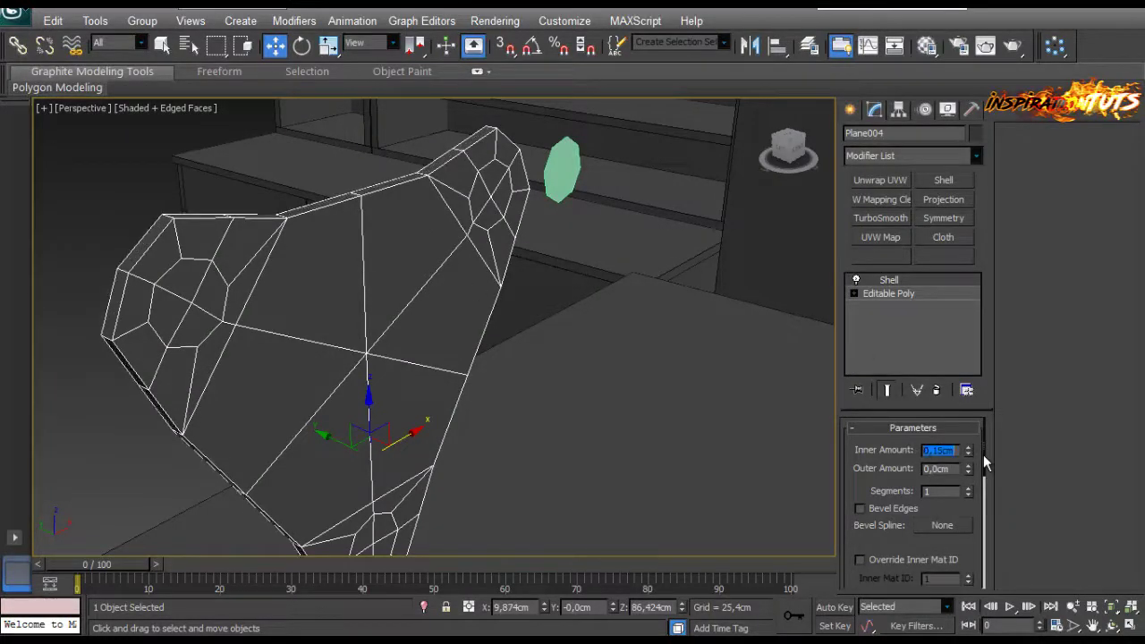
pyautogui.rightClick(396, 255)
pyautogui.moveTo(430, 412)
pyautogui.click(358, 420)
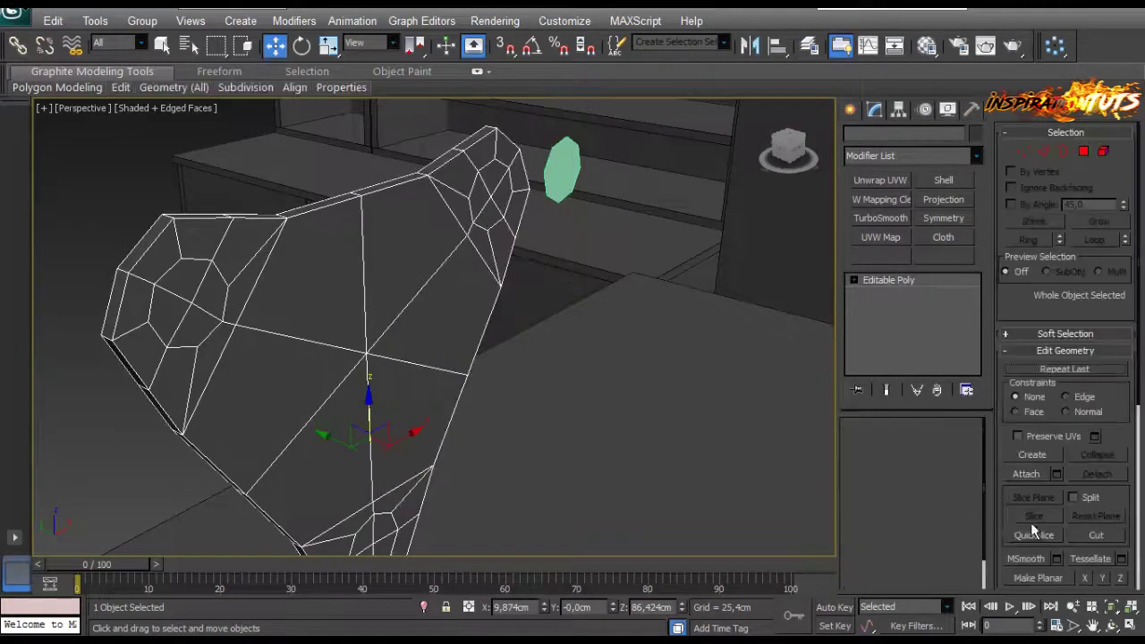
# Select all the polygons inside the three octagonal hole outlines on the plate's front side.
pyautogui.press('4')
pyautogui.click(488, 195)
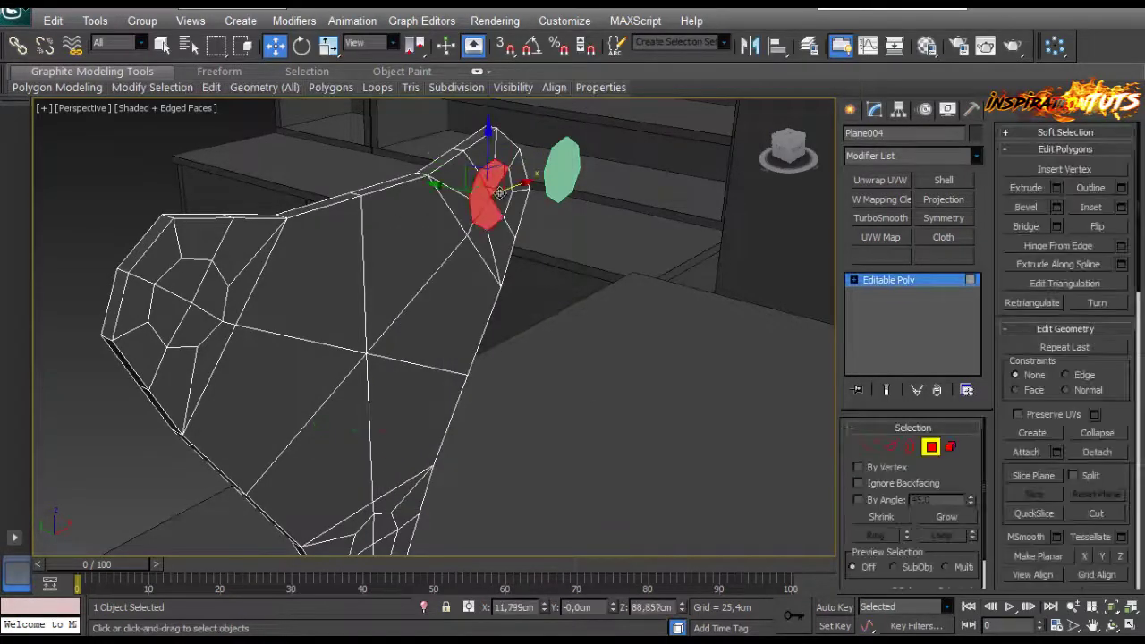
pyautogui.click(186, 277)
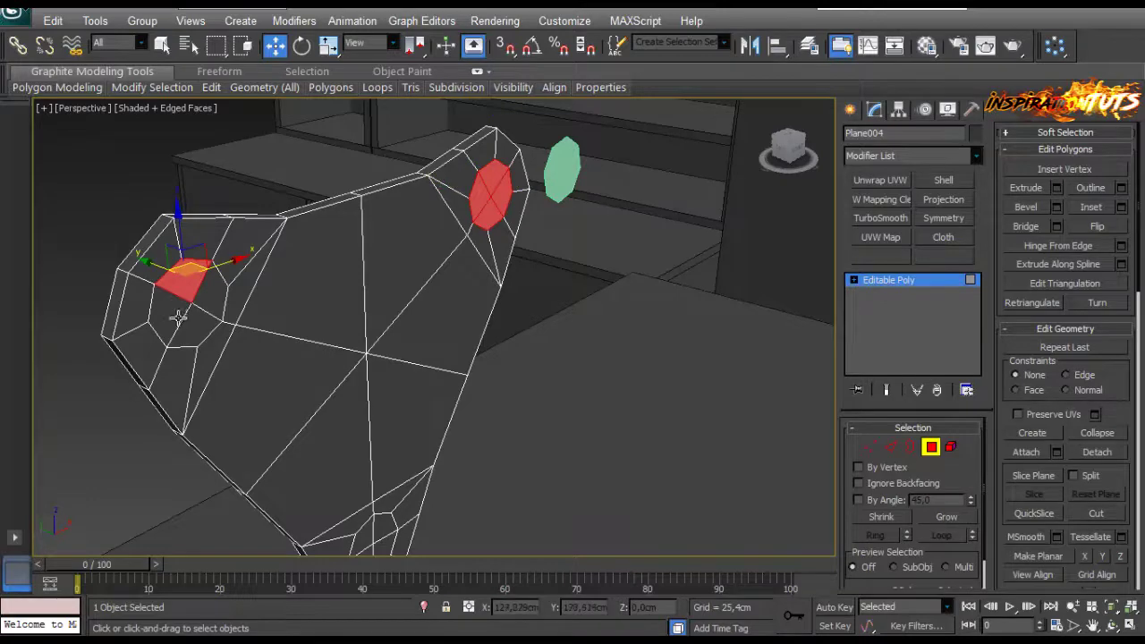
pyautogui.keyDown('ctrl'); pyautogui.click(178, 318); pyautogui.keyUp('ctrl')
pyautogui.keyDown('ctrl'); pyautogui.click(189, 328); pyautogui.keyUp('ctrl')
pyautogui.keyDown('ctrl'); pyautogui.click(205, 301); pyautogui.keyUp('ctrl')
pyautogui.moveTo(286, 367); pyautogui.dragTo(260, 245, button='middle')
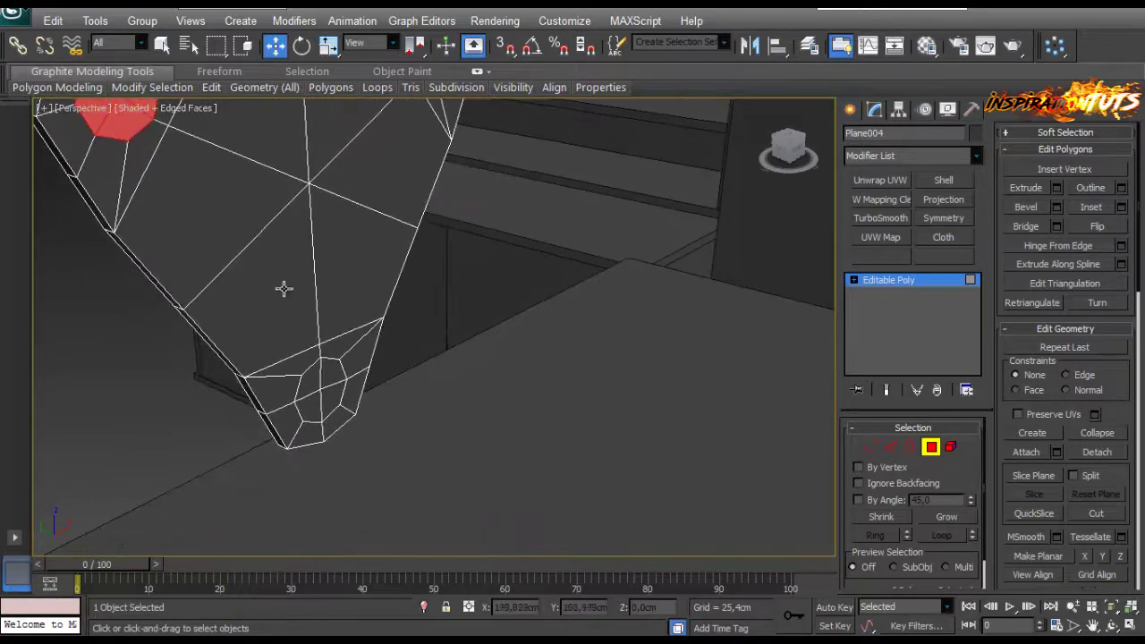
pyautogui.moveTo(285, 289); pyautogui.dragTo(296, 263, button='middle')
pyautogui.keyDown('ctrl'); pyautogui.click(322, 356); pyautogui.keyUp('ctrl')
pyautogui.keyDown('ctrl'); pyautogui.click(322, 374); pyautogui.keyUp('ctrl')
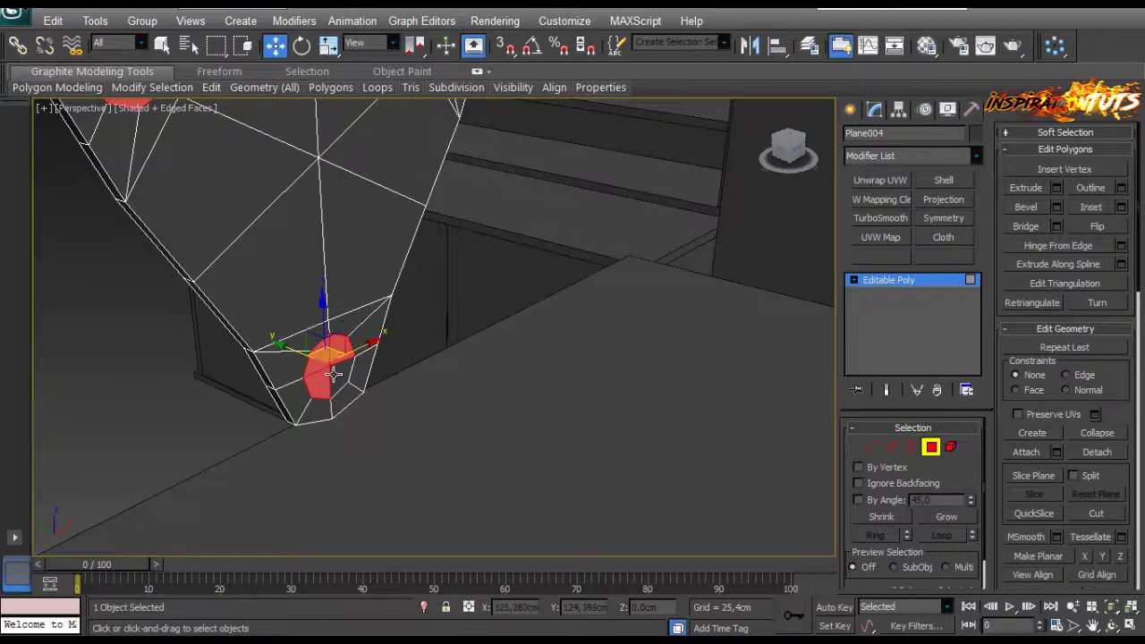
pyautogui.keyDown('ctrl'); pyautogui.click(339, 378); pyautogui.keyUp('ctrl')
# Inset the selected front octagon polygons by 0.025 cm.
pyautogui.moveTo(420, 197); pyautogui.dragTo(360, 420, button='middle')
pyautogui.keyDown('alt'); pyautogui.moveTo(404, 281); pyautogui.dragTo(331, 332, button='middle'); pyautogui.keyUp('alt')
pyautogui.scroll(4, 454, 238)
pyautogui.click(1121, 208)
pyautogui.rightClick(719, 269)
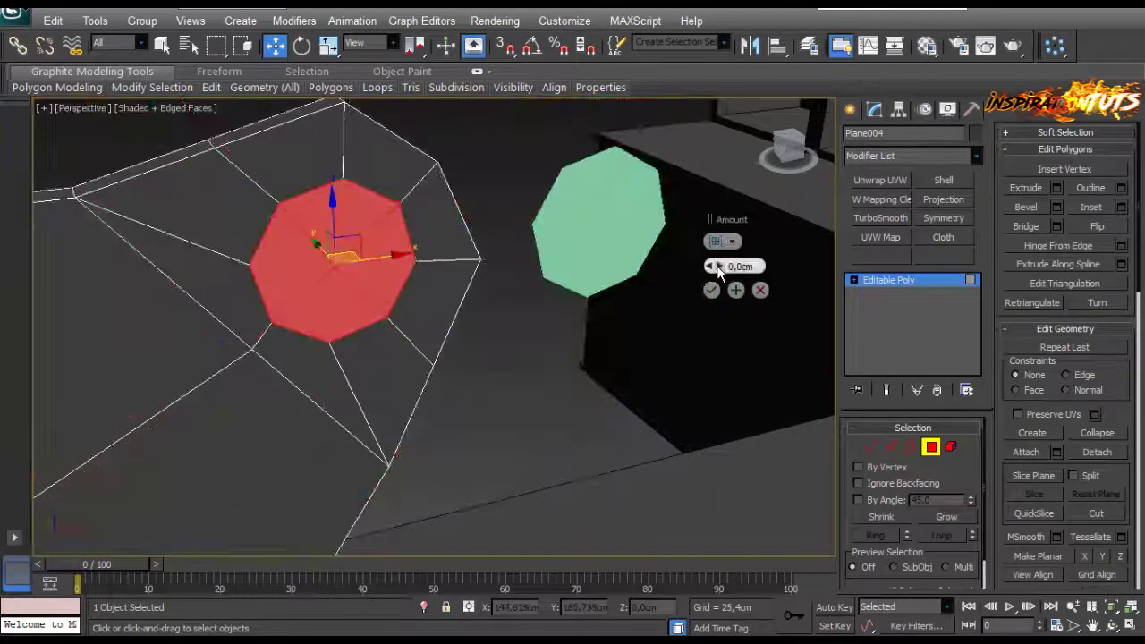
pyautogui.moveTo(718, 268); pyautogui.dragTo(718, 265)
pyautogui.click(713, 289)
# Select all the polygons inside the three octagonal hole outlines on the plate's back side.
pyautogui.scroll(-4, 331, 352)
pyautogui.moveTo(331, 352); pyautogui.dragTo(516, 328, button='middle')
pyautogui.scroll(-3, 427, 255)
pyautogui.scroll(2, 512, 304)
pyautogui.click(512, 301)
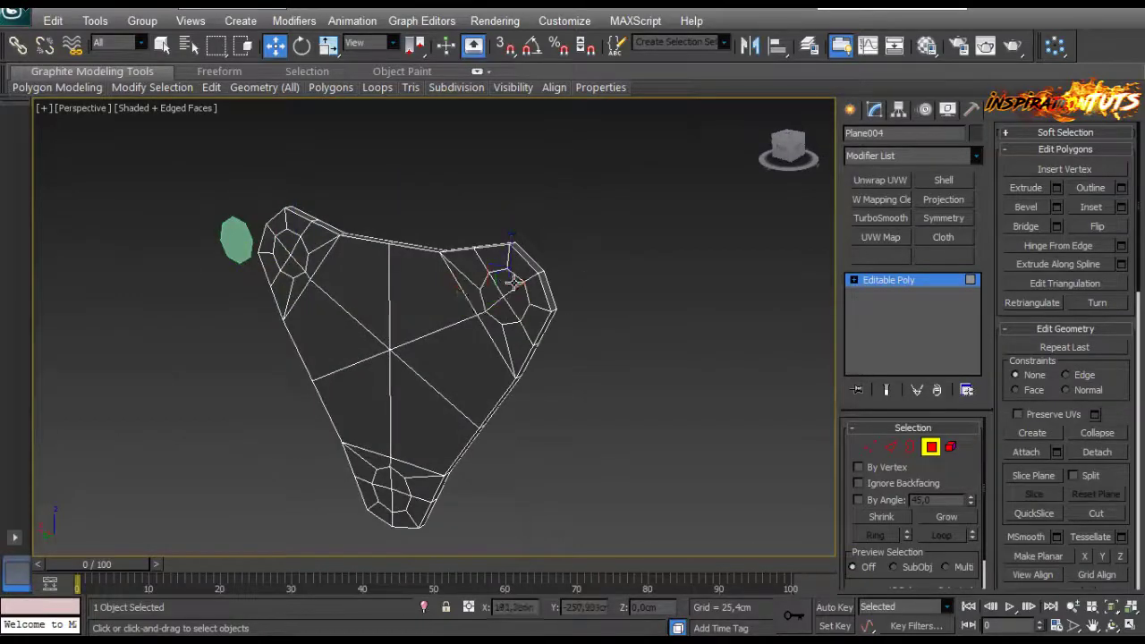
pyautogui.keyDown('ctrl'); pyautogui.click(392, 480); pyautogui.keyUp('ctrl')
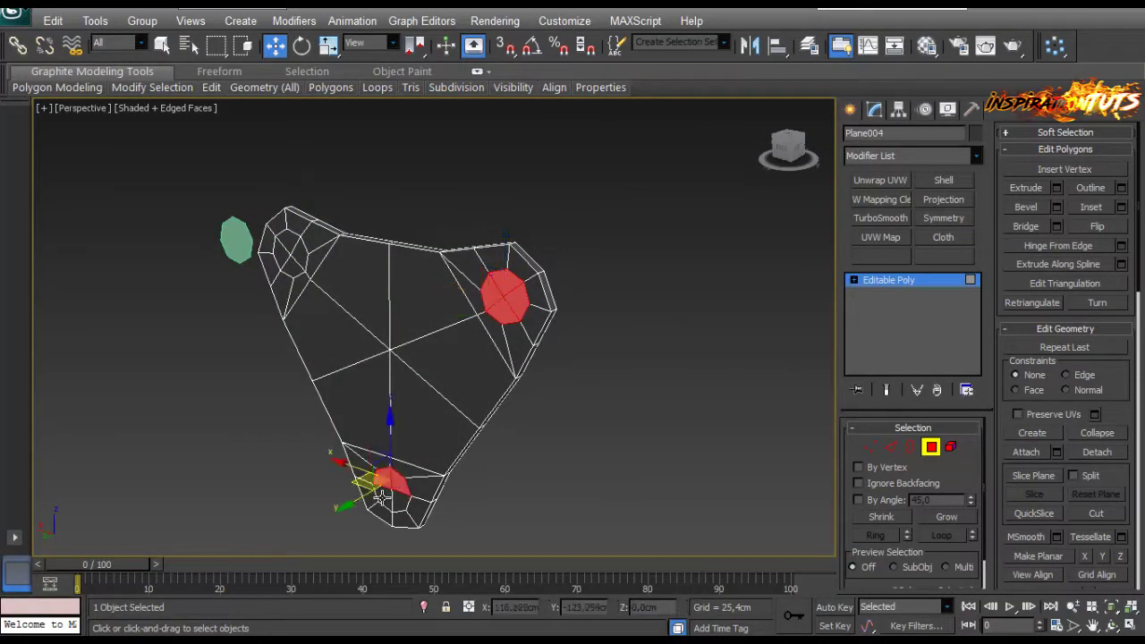
pyautogui.keyDown('ctrl'); pyautogui.click(285, 261); pyautogui.keyUp('ctrl')
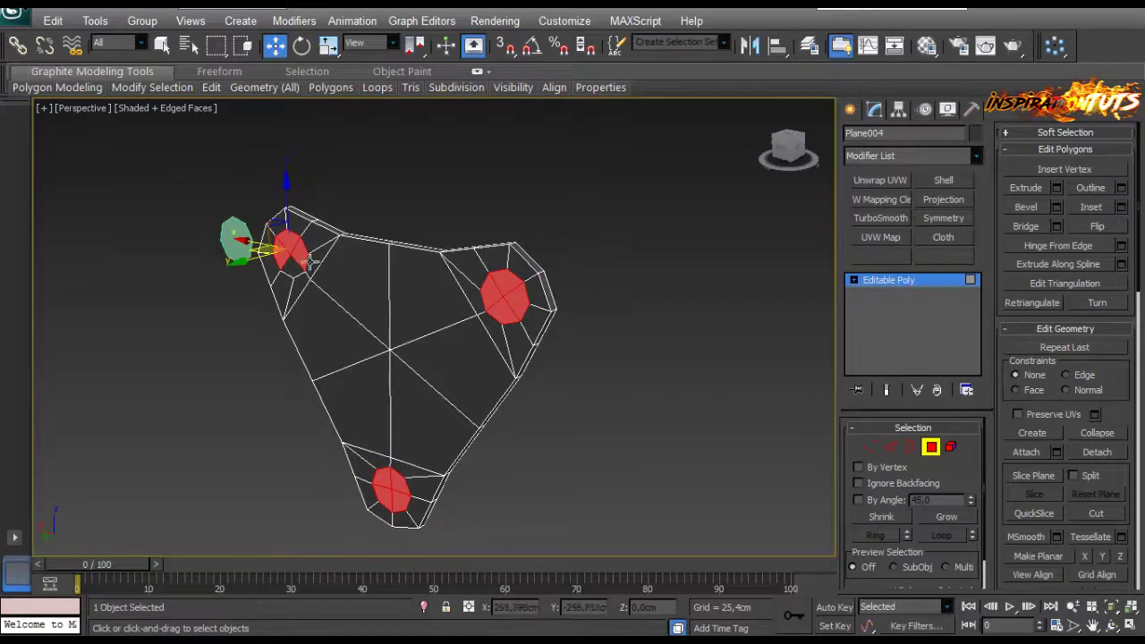
# Inset the selected back octagon polygons by 0.025 cm.
pyautogui.keyDown('alt'); pyautogui.moveTo(337, 145); pyautogui.dragTo(421, 229, button='middle'); pyautogui.keyUp('alt')
pyautogui.scroll(5, 355, 247)
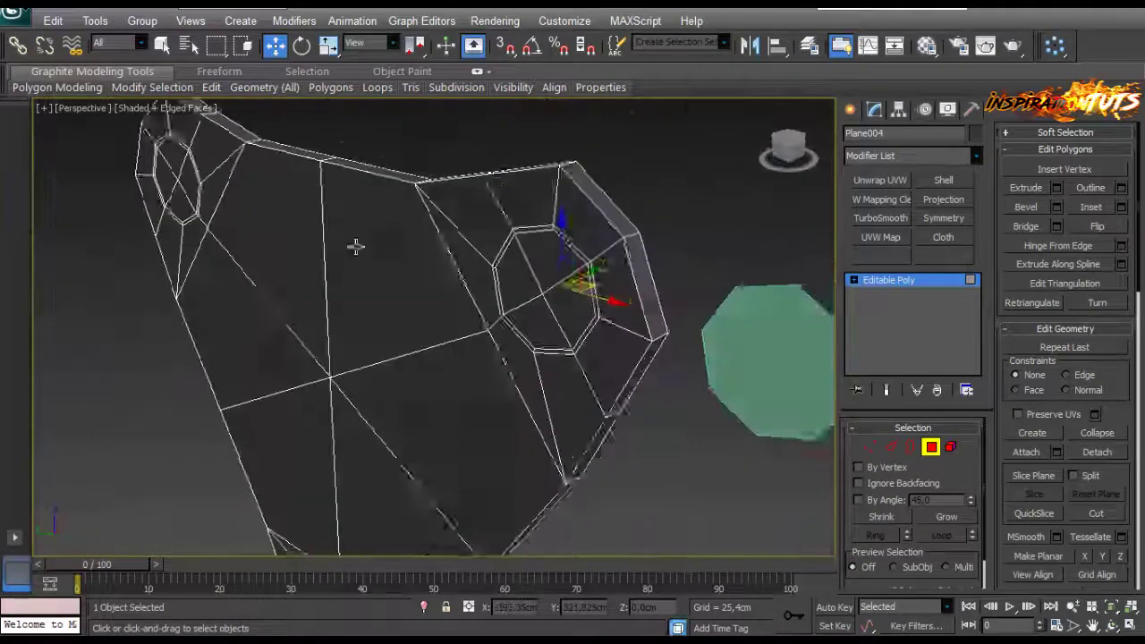
pyautogui.keyDown('alt'); pyautogui.moveTo(356, 247); pyautogui.dragTo(386, 193, button='middle'); pyautogui.keyUp('alt')
pyautogui.scroll(-3, 241, 241)
pyautogui.click(1120, 207)
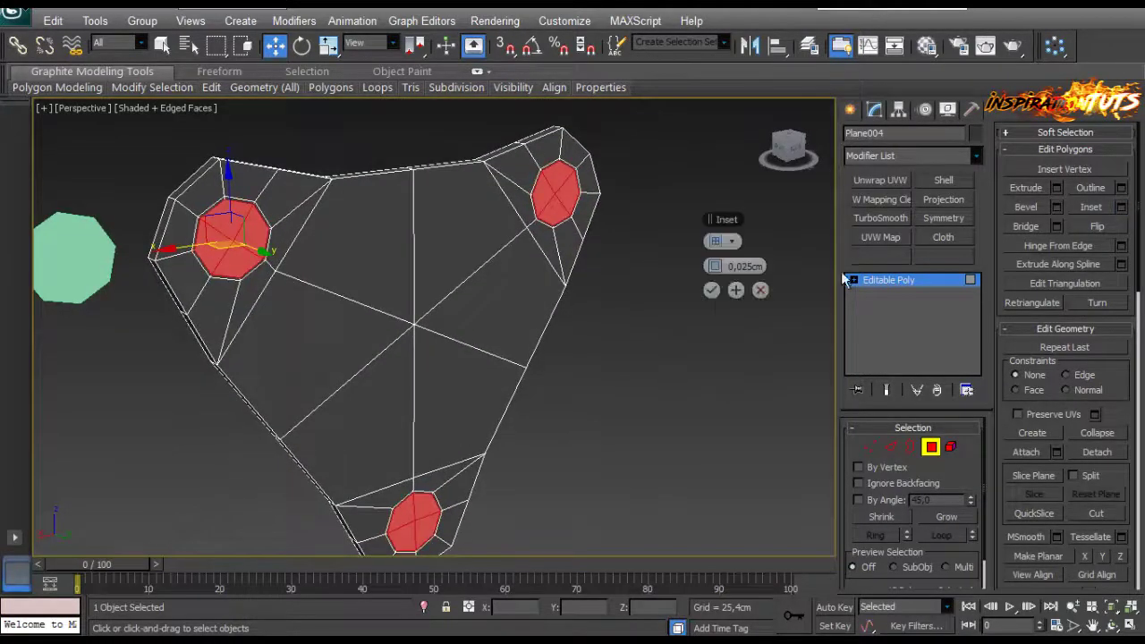
pyautogui.click(712, 291)
# Select the polygons inside the inset octagons of the three holes on the plate's front side.
pyautogui.keyDown('alt'); pyautogui.moveTo(644, 340); pyautogui.dragTo(578, 289, button='middle'); pyautogui.keyUp('alt')
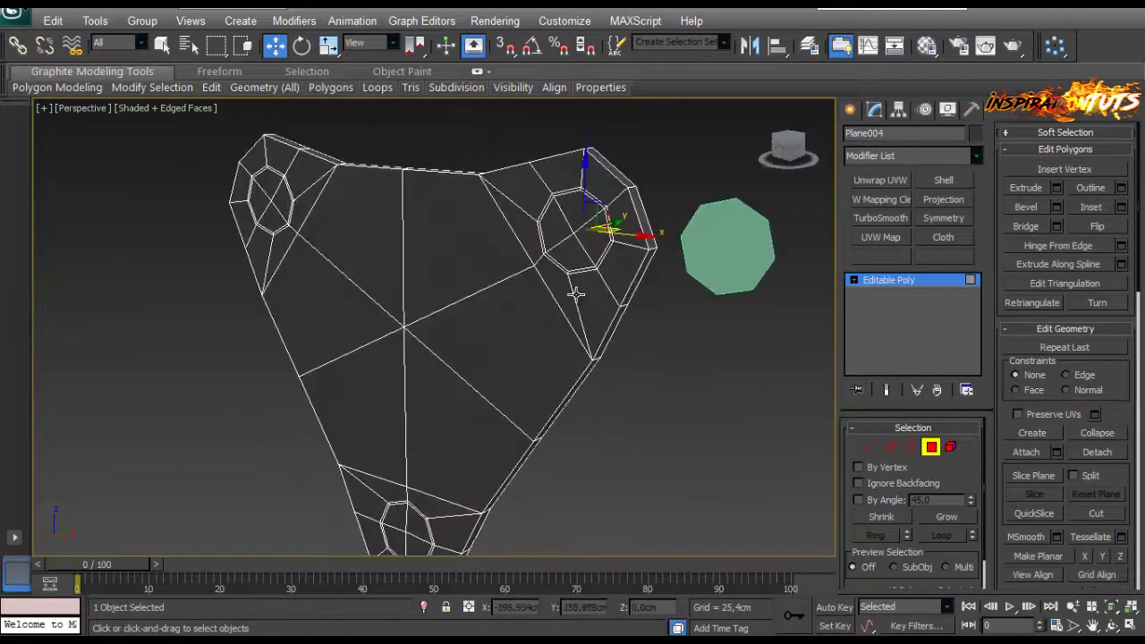
pyautogui.click(554, 222)
pyautogui.keyDown('ctrl'); pyautogui.click(554, 225); pyautogui.keyUp('ctrl')
pyautogui.keyDown('ctrl'); pyautogui.click(571, 255); pyautogui.keyUp('ctrl')
pyautogui.keyDown('ctrl'); pyautogui.click(594, 240); pyautogui.keyUp('ctrl')
pyautogui.moveTo(469, 376); pyautogui.dragTo(471, 244, button='middle')
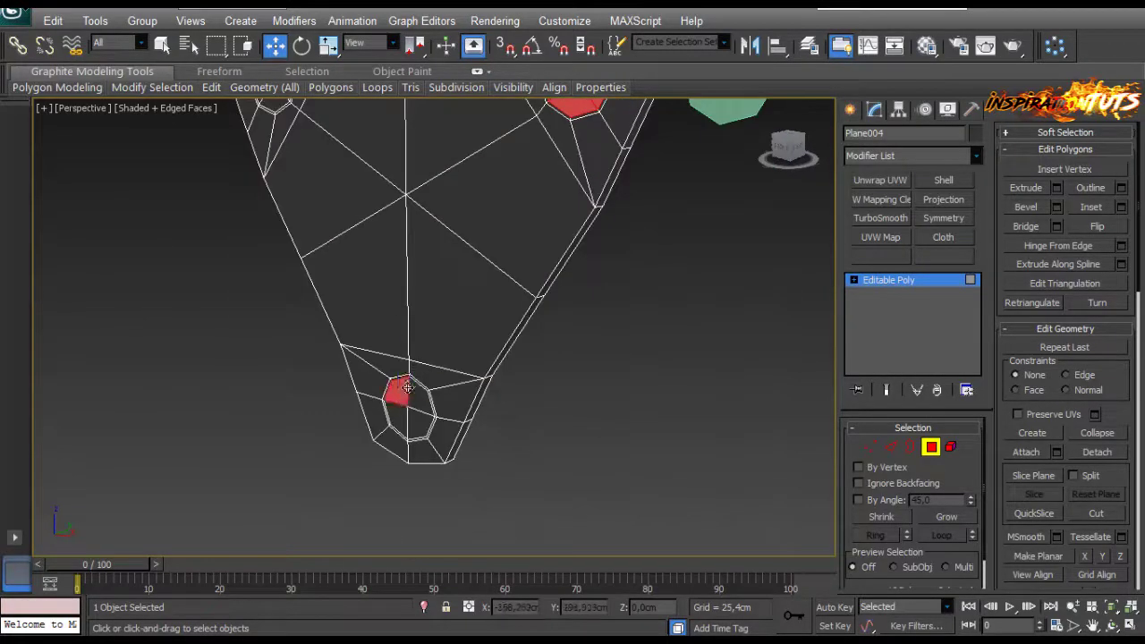
pyautogui.keyDown('ctrl'); pyautogui.click(398, 416); pyautogui.keyUp('ctrl')
pyautogui.keyDown('ctrl'); pyautogui.click(418, 422); pyautogui.keyUp('ctrl')
pyautogui.keyDown('ctrl'); pyautogui.click(421, 397); pyautogui.keyUp('ctrl')
pyautogui.moveTo(426, 382); pyautogui.dragTo(537, 429, button='middle')
pyautogui.keyDown('ctrl'); pyautogui.click(305, 285); pyautogui.keyUp('ctrl')
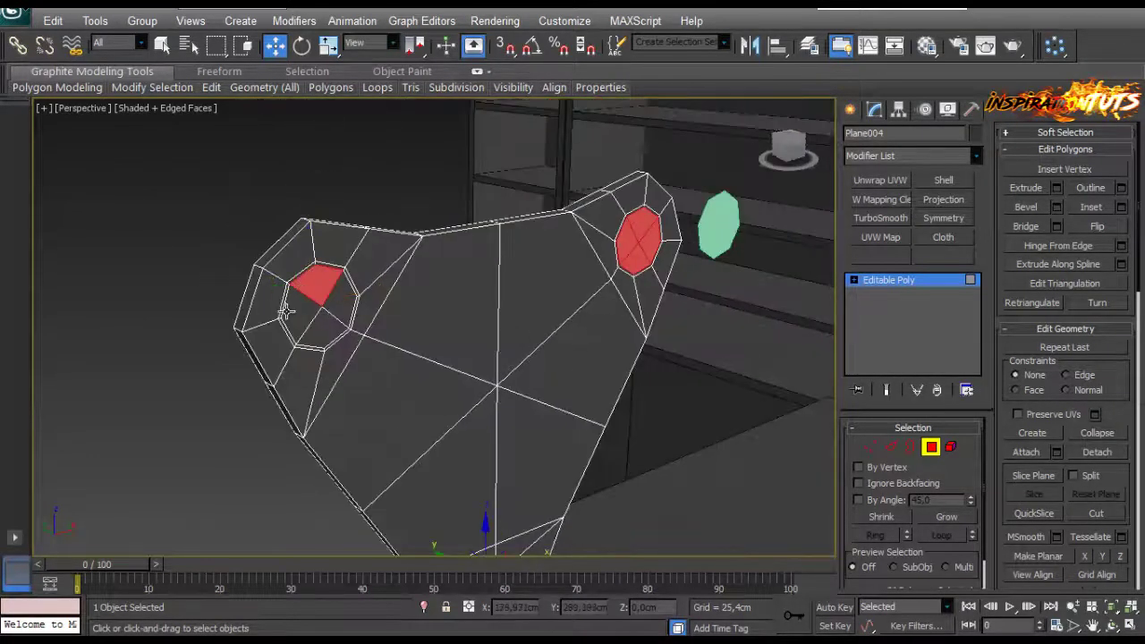
# Bridge the selected octagonal faces of the triangular plate's upper corners to open through holes.
pyautogui.keyDown('ctrl'); pyautogui.click(291, 309); pyautogui.keyUp('ctrl')
pyautogui.keyDown('ctrl'); pyautogui.click(301, 331); pyautogui.keyUp('ctrl')
pyautogui.keyDown('ctrl'); pyautogui.click(322, 337); pyautogui.keyUp('ctrl')
pyautogui.keyDown('ctrl'); pyautogui.click(340, 319); pyautogui.keyUp('ctrl')
pyautogui.click(1039, 227)
pyautogui.click(308, 293)
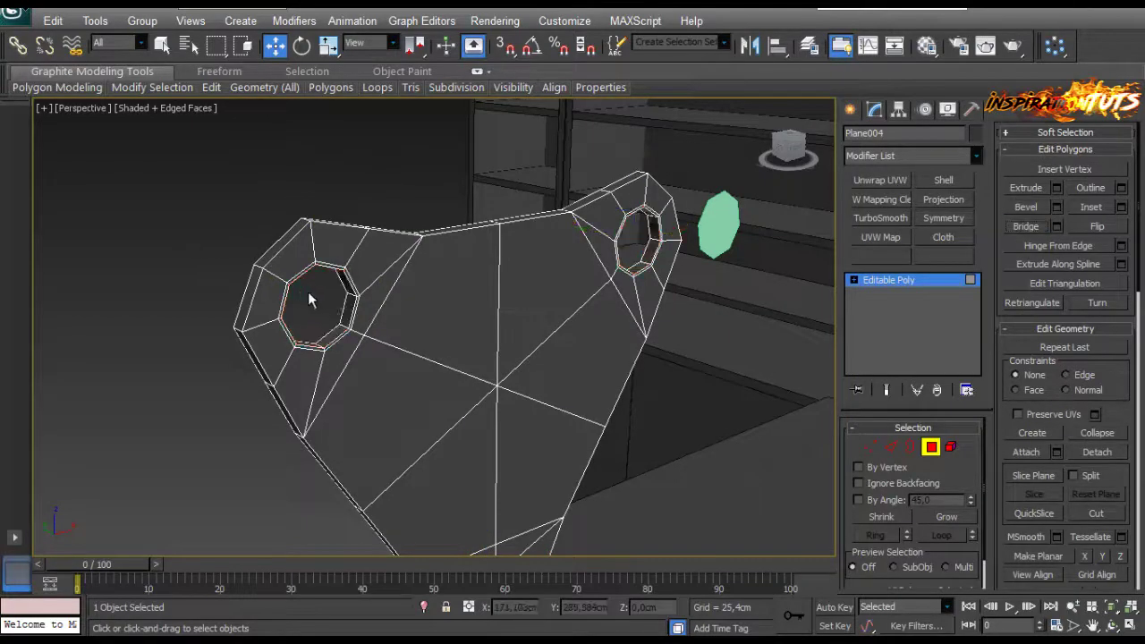
pyautogui.keyDown('alt'); pyautogui.moveTo(308, 293); pyautogui.dragTo(419, 368, button='middle'); pyautogui.keyUp('alt')
pyautogui.scroll(-4, 401, 326)
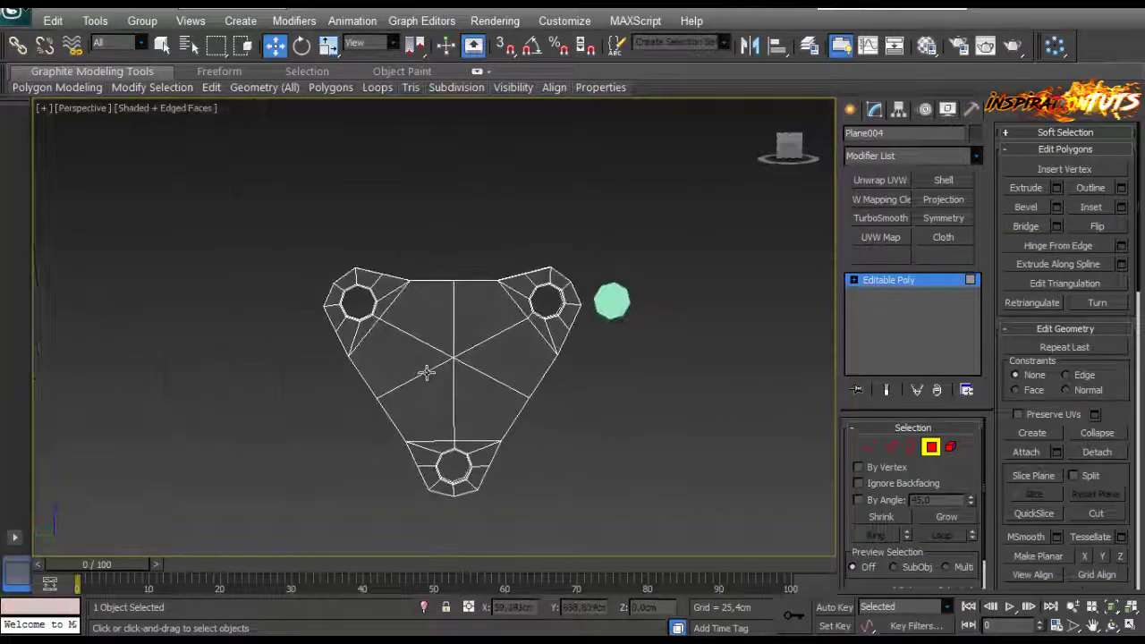
pyautogui.click(931, 448)
# Clone the triangular plate along its thickness direction as one parallel, independent copy, then deselect it.
pyautogui.keyDown('alt'); pyautogui.moveTo(593, 394); pyautogui.dragTo(684, 437, button='middle'); pyautogui.keyUp('alt')
pyautogui.keyDown('shift'); pyautogui.moveTo(388, 383); pyautogui.dragTo(364, 376); pyautogui.keyUp('shift')
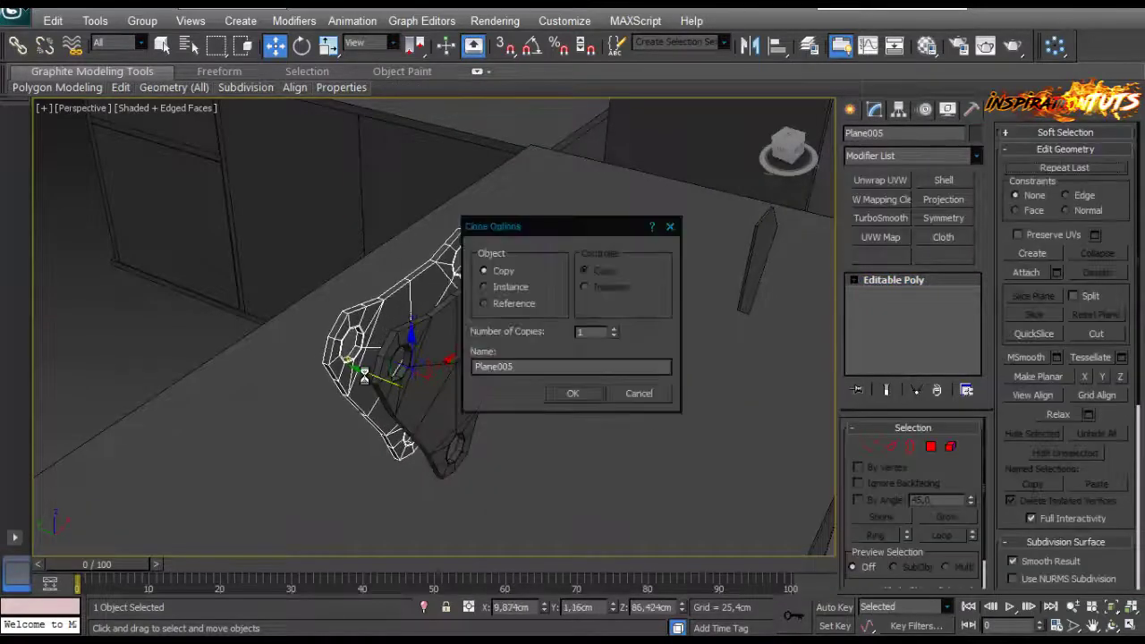
pyautogui.click(572, 400)
pyautogui.click(213, 314)
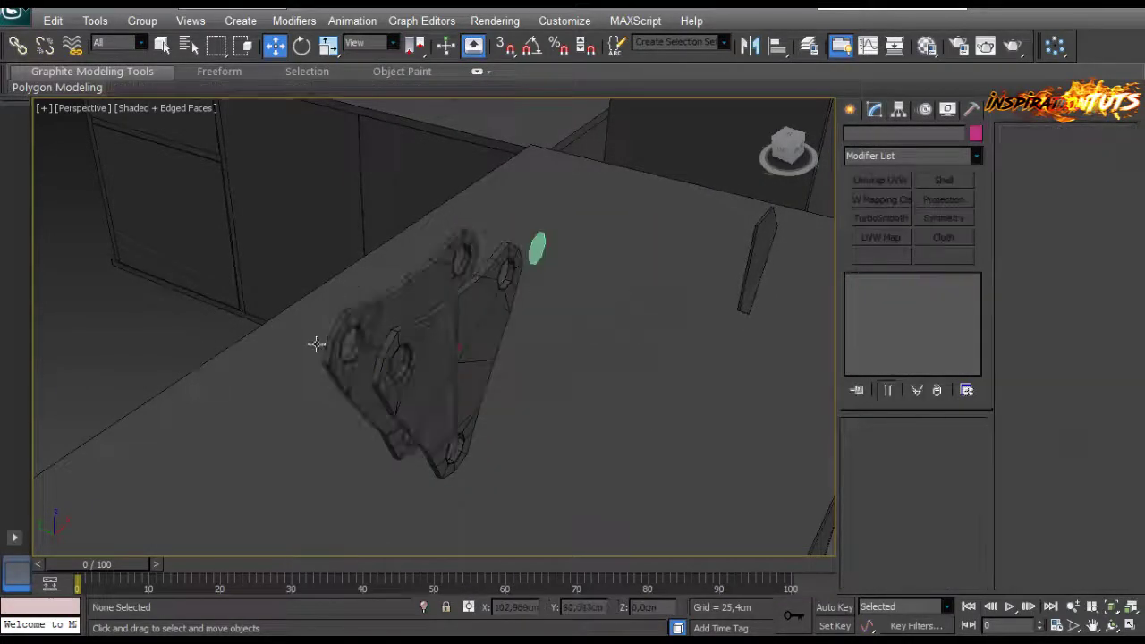
# Draw a narrow vertical plane about 1.6 cm long and 0.33 cm wide in the front view, just above the bracket on the round base.
pyautogui.scroll(-5, 402, 351)
pyautogui.moveTo(580, 368)
pyautogui.keyDown('alt'); pyautogui.mouseDown(button='middle')
pyautogui.moveTo(481, 307)
pyautogui.moveTo(468, 230)
pyautogui.moveTo(468, 251)
pyautogui.mouseUp(button='middle'); pyautogui.keyUp('alt')
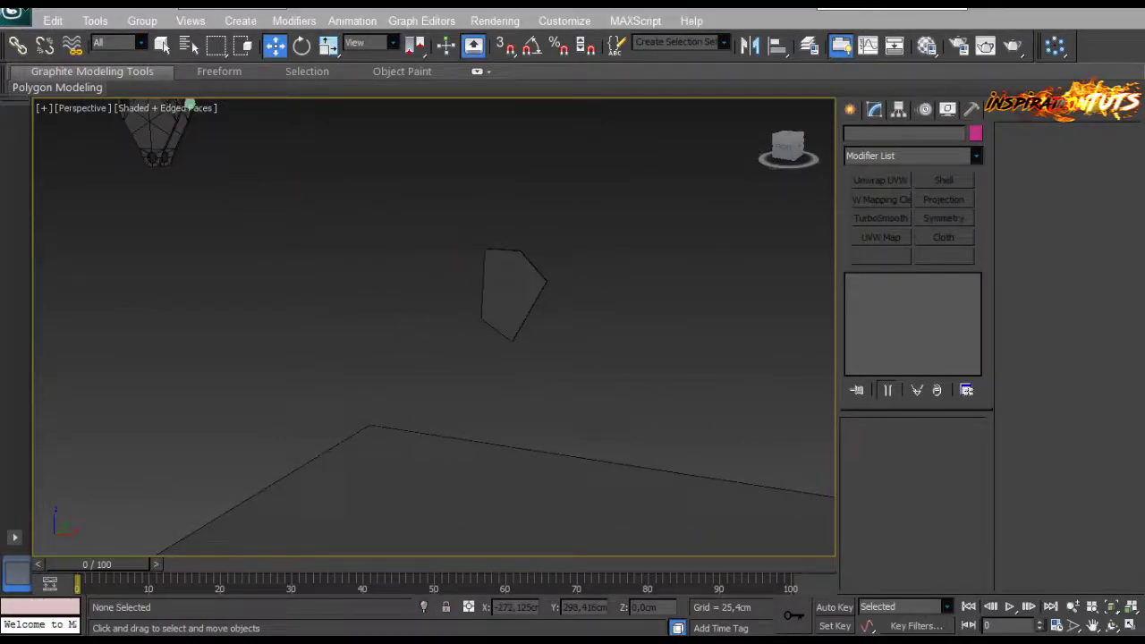
pyautogui.scroll(-3, 421, 279)
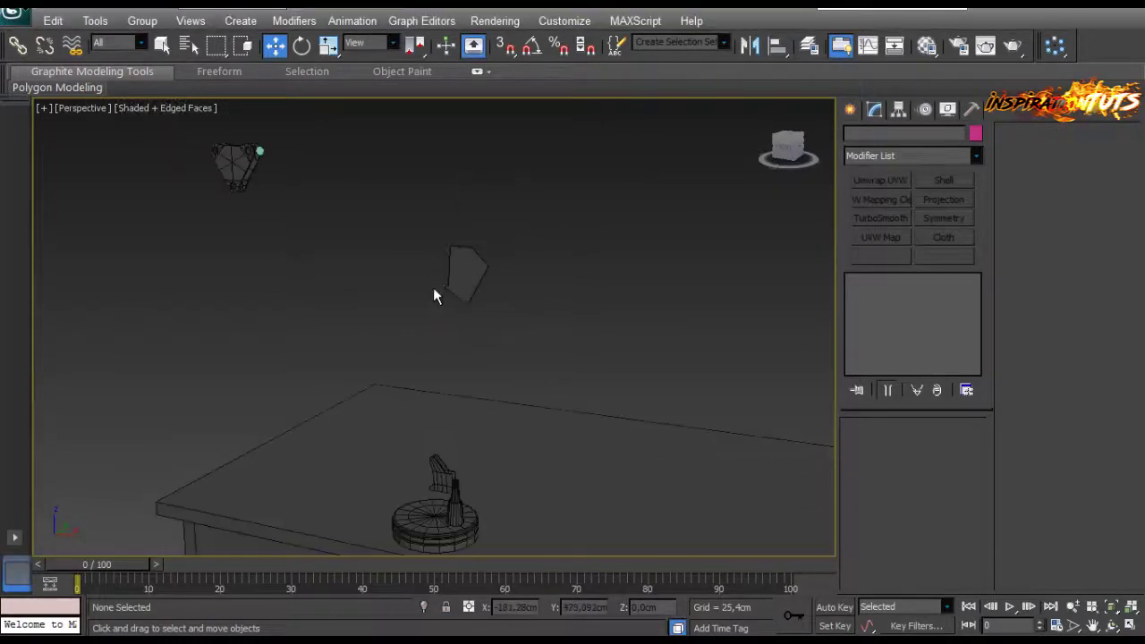
pyautogui.press('f')
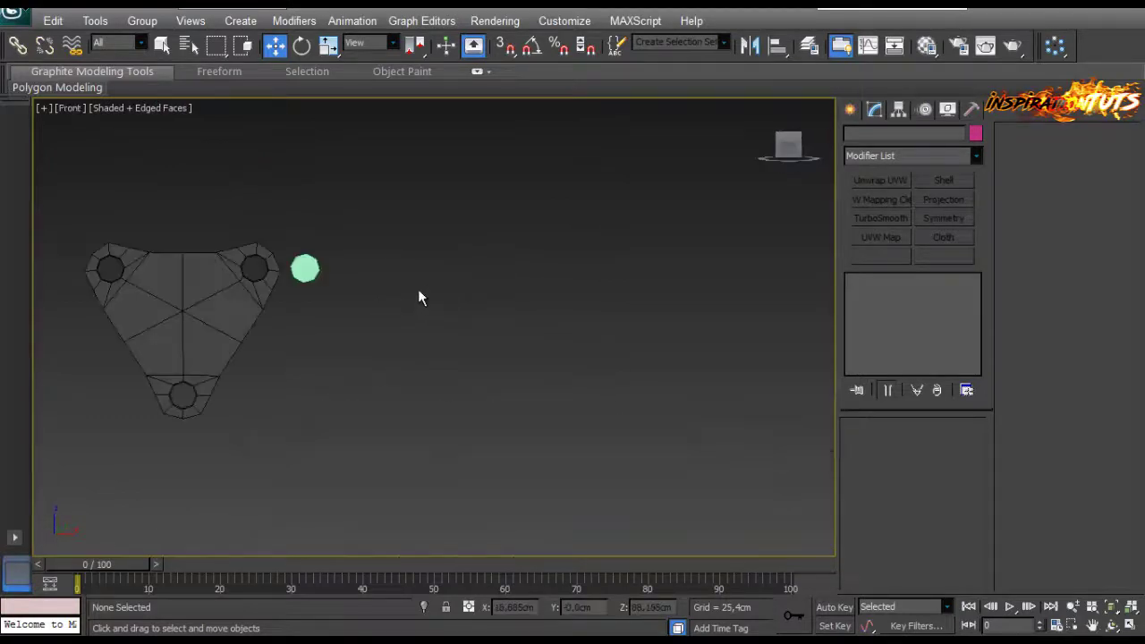
pyautogui.scroll(-6, 419, 296)
pyautogui.scroll(2, 497, 276)
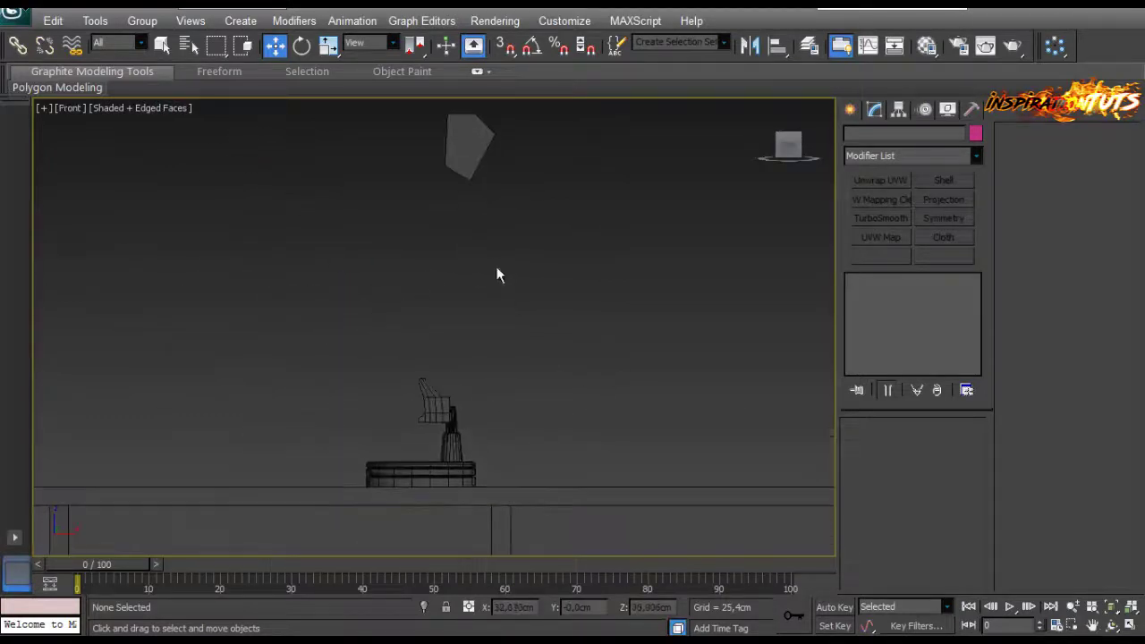
pyautogui.click(849, 111)
pyautogui.click(946, 287)
pyautogui.moveTo(521, 299); pyautogui.dragTo(515, 267, button='middle')
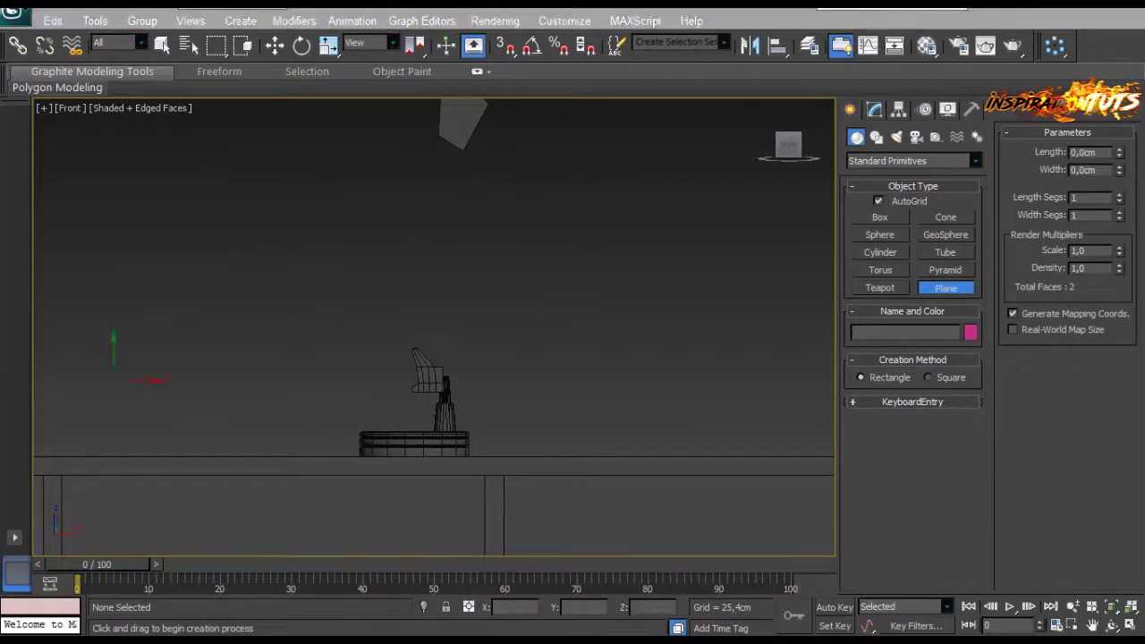
pyautogui.scroll(3, 427, 355)
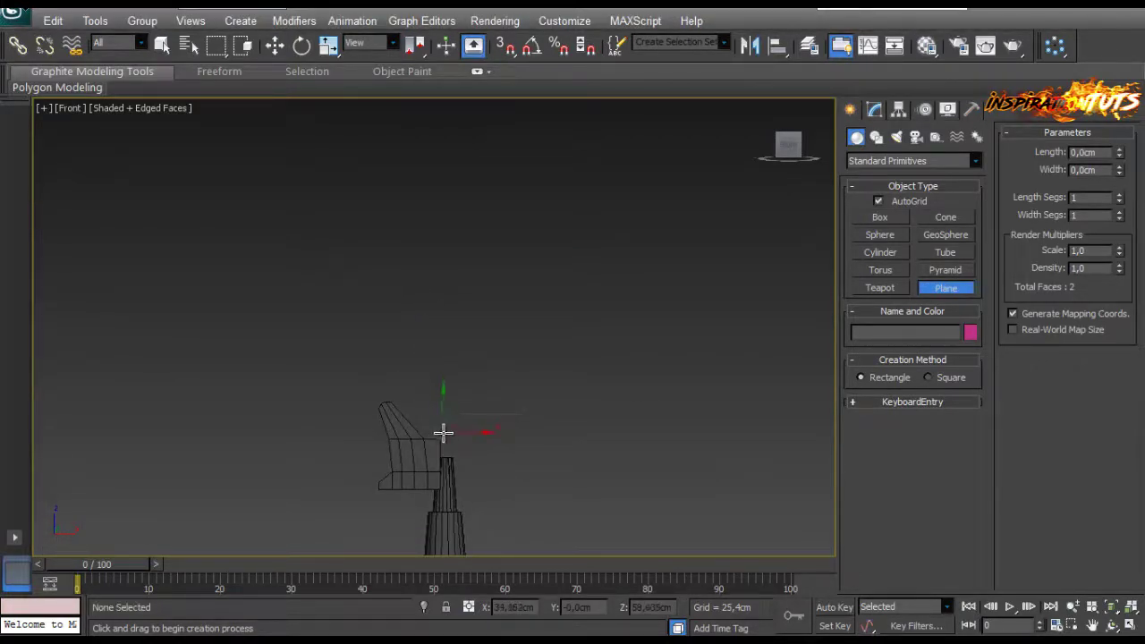
pyautogui.moveTo(443, 433); pyautogui.dragTo(435, 381)
# Lengthen the narrow plane to about 20.66 cm and raise it to span from the base bracket towards the upper polygonal plate.
pyautogui.click(876, 113)
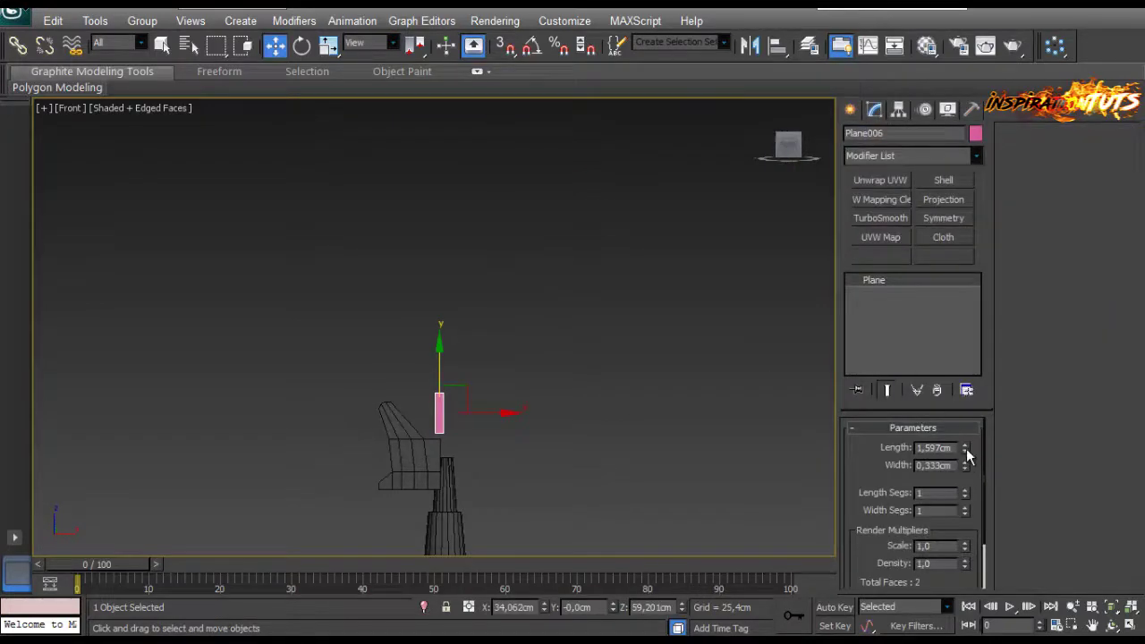
pyautogui.moveTo(964, 452); pyautogui.dragTo(908, 140)
pyautogui.scroll(-3, 498, 331)
pyautogui.moveTo(458, 367); pyautogui.dragTo(459, 299)
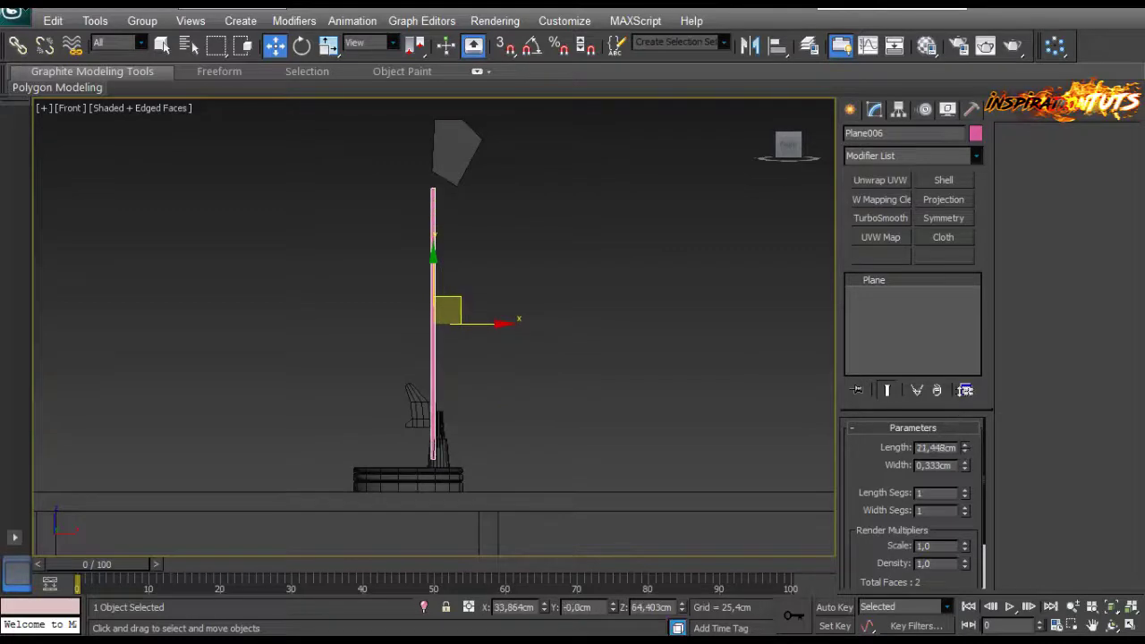
pyautogui.moveTo(966, 466); pyautogui.dragTo(965, 455)
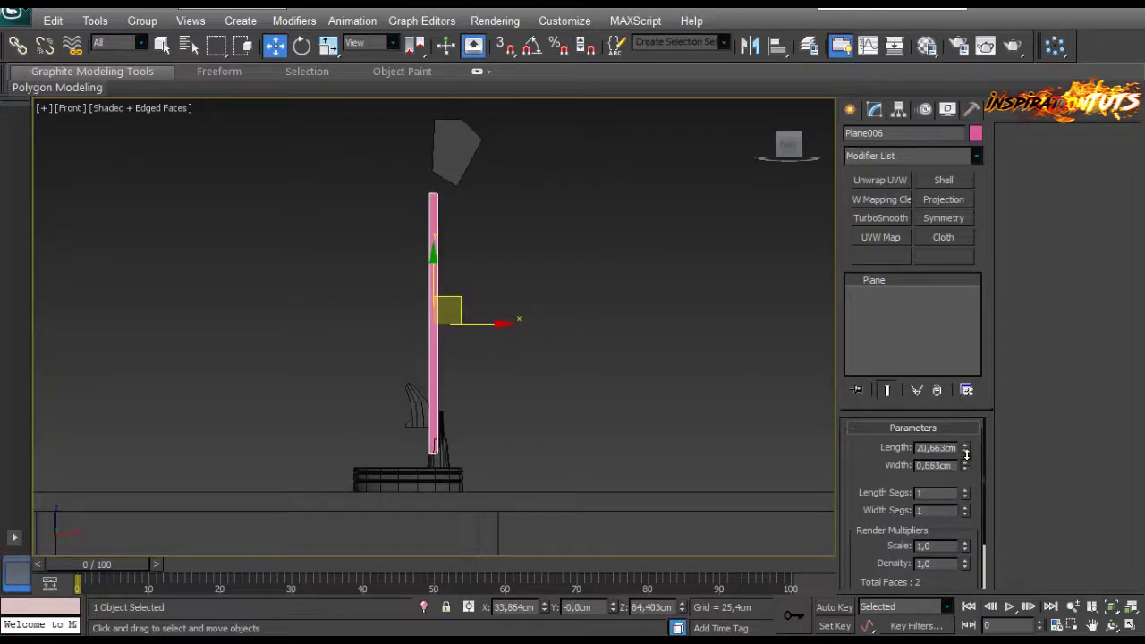
# Set the tall plane's width to 0.3 cm.
pyautogui.scroll(4, 488, 306)
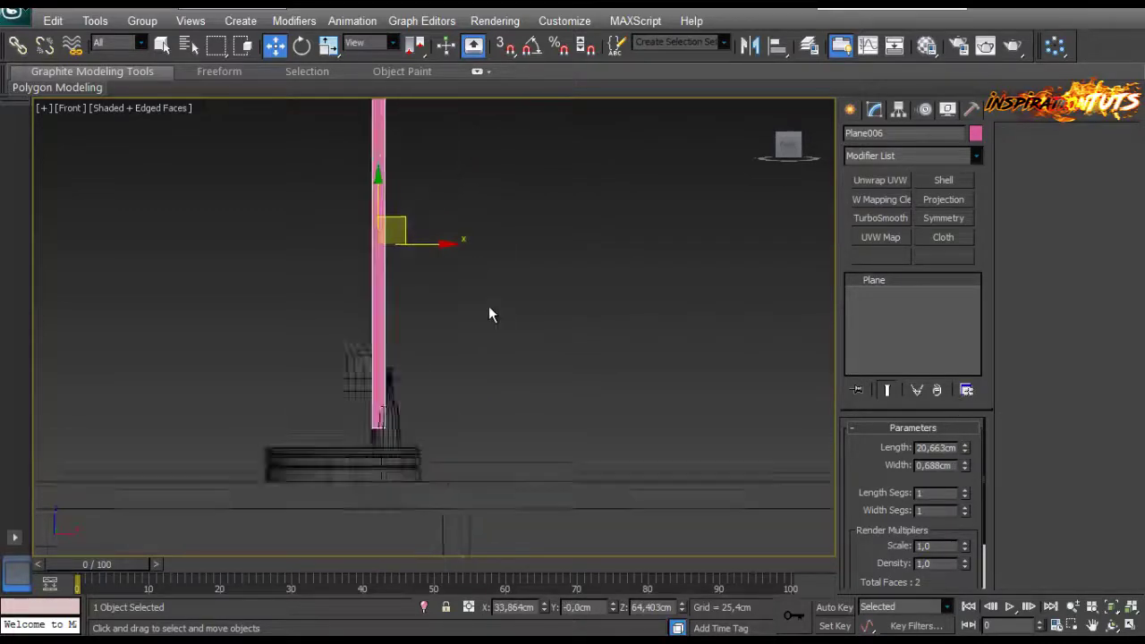
pyautogui.click(966, 470)
pyautogui.moveTo(408, 427); pyautogui.dragTo(416, 430, button='middle')
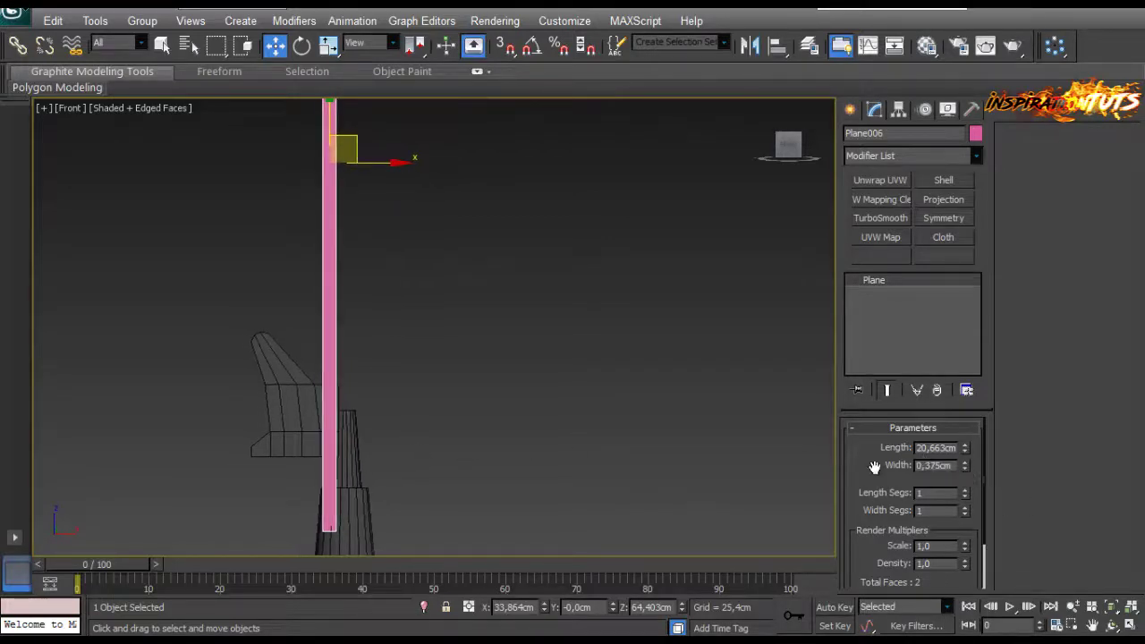
pyautogui.click(965, 470)
pyautogui.click(964, 464)
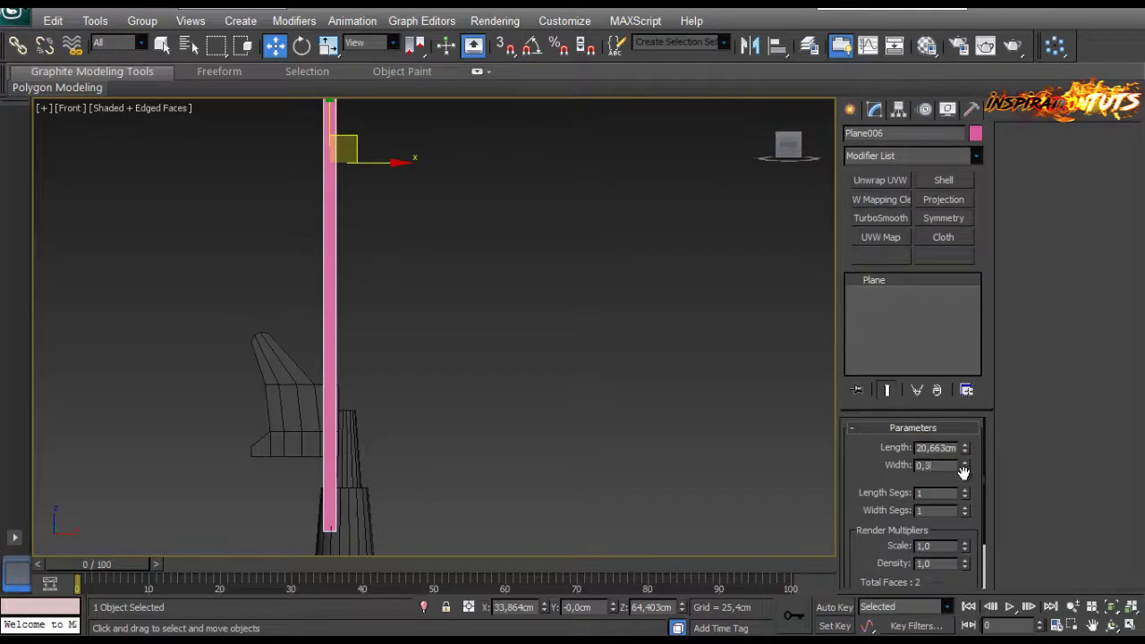
pyautogui.press('Return')
# Convert the tall narrow plane to an Editable Poly.
pyautogui.moveTo(579, 374); pyautogui.dragTo(575, 376, button='middle')
pyautogui.scroll(-3, 385, 226)
pyautogui.moveTo(385, 226); pyautogui.dragTo(400, 305, button='middle')
pyautogui.scroll(-3, 403, 335)
pyautogui.scroll(3, 396, 331)
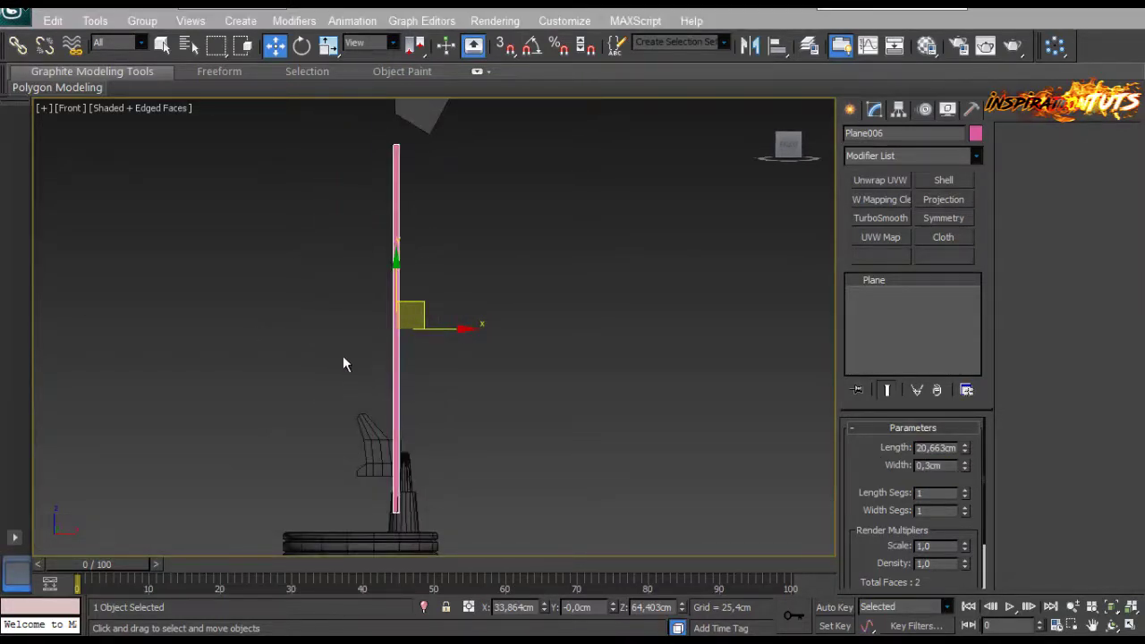
pyautogui.rightClick(397, 355)
pyautogui.moveTo(435, 504)
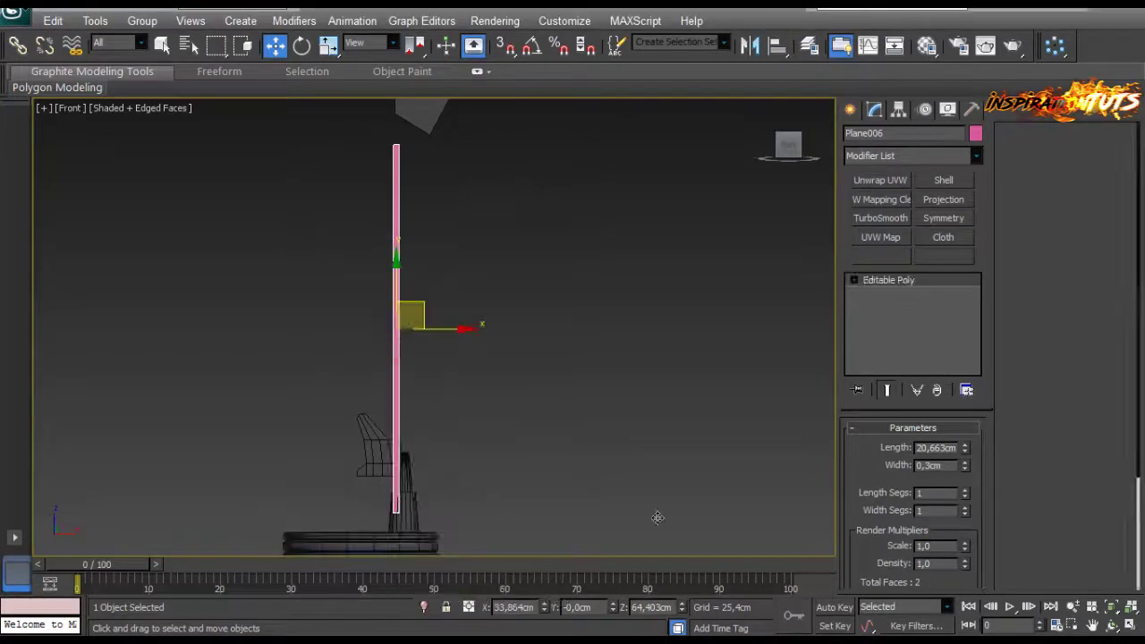
pyautogui.click(335, 544)
# Raise the strip's two bottom vertices to about Z 57.78 cm, near the top of the base bracket.
pyautogui.click(871, 447)
pyautogui.moveTo(416, 430); pyautogui.dragTo(408, 328, button='middle')
pyautogui.scroll(3, 422, 330)
pyautogui.moveTo(422, 373); pyautogui.dragTo(327, 499)
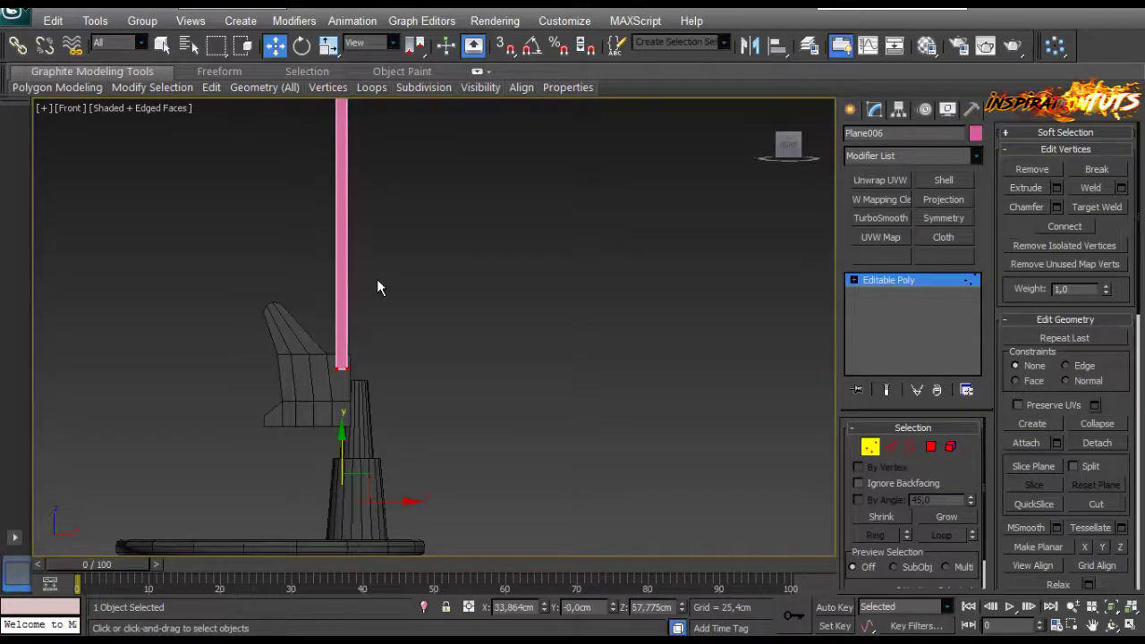
# Widen the strip by moving its left-side vertices outward to about X 33.55 cm.
pyautogui.scroll(-5, 429, 394)
pyautogui.moveTo(426, 104); pyautogui.dragTo(417, 252, button='middle')
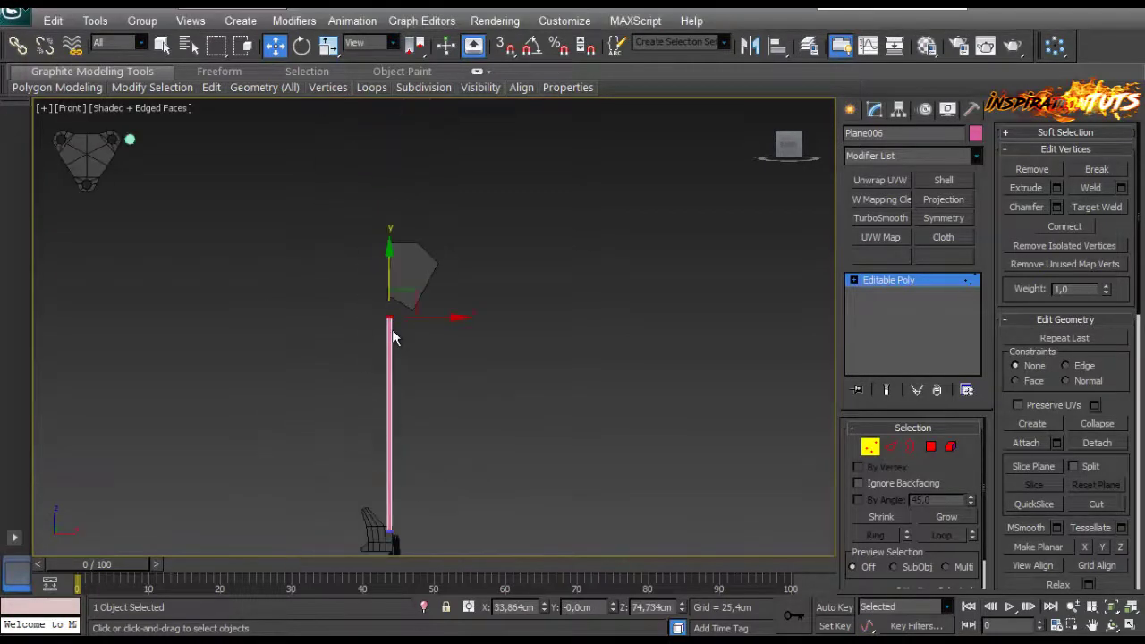
pyautogui.scroll(3, 392, 329)
pyautogui.moveTo(305, 281); pyautogui.dragTo(307, 203, button='middle')
pyautogui.scroll(-2, 319, 322)
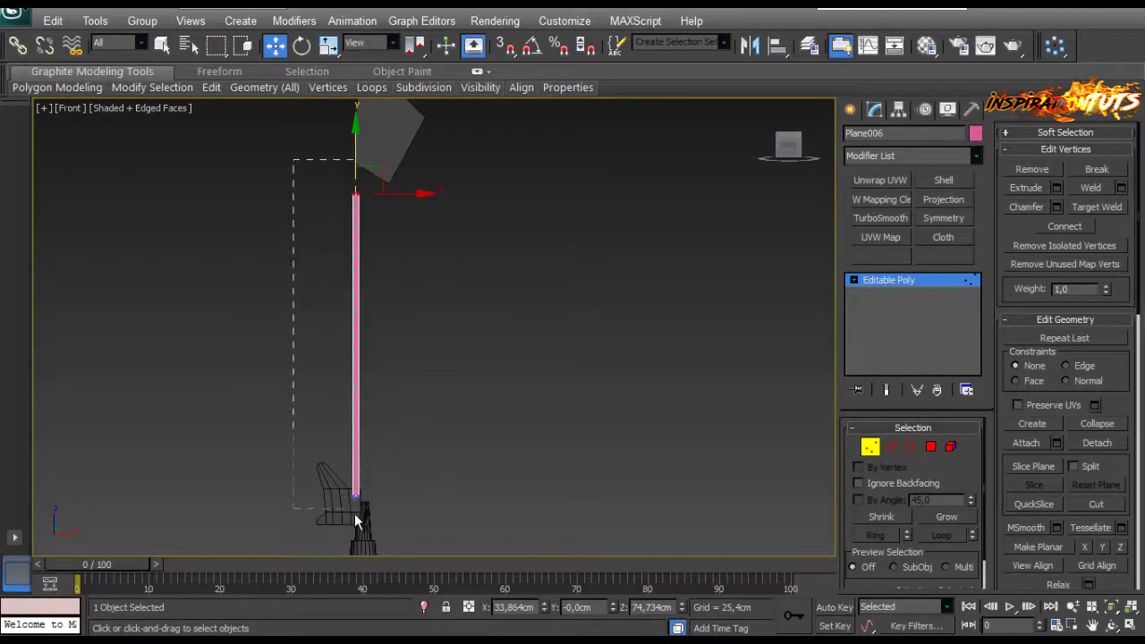
pyautogui.moveTo(355, 516); pyautogui.dragTo(355, 517)
pyautogui.scroll(1, 282, 412)
pyautogui.scroll(2, 319, 234)
pyautogui.moveTo(279, 409); pyautogui.dragTo(349, 369, button='middle')
pyautogui.scroll(-1, 349, 260)
pyautogui.scroll(1, 385, 182)
pyautogui.moveTo(369, 139); pyautogui.dragTo(367, 148, button='middle')
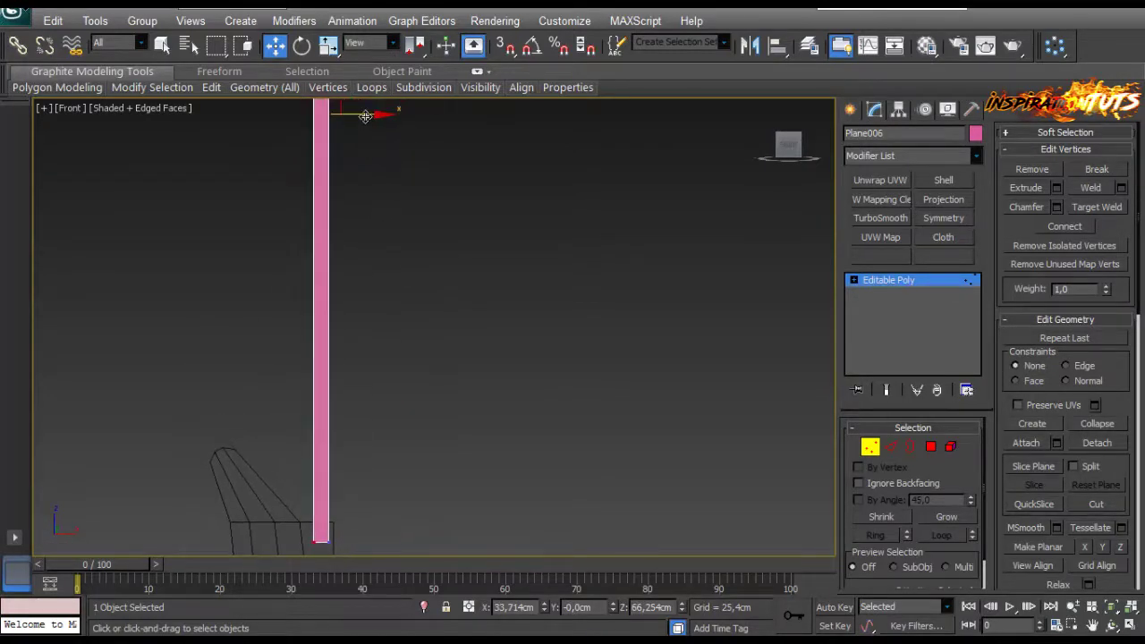
pyautogui.moveTo(359, 114); pyautogui.dragTo(358, 119)
# Move the strip's two top vertices to the upper polygonal plate's right corner, at about X 37.37 cm and Z 79.11 cm.
pyautogui.scroll(-3, 394, 295)
pyautogui.moveTo(405, 341); pyautogui.dragTo(404, 365, button='middle')
pyautogui.scroll(-1, 403, 349)
pyautogui.moveTo(416, 305); pyautogui.dragTo(381, 312, button='middle')
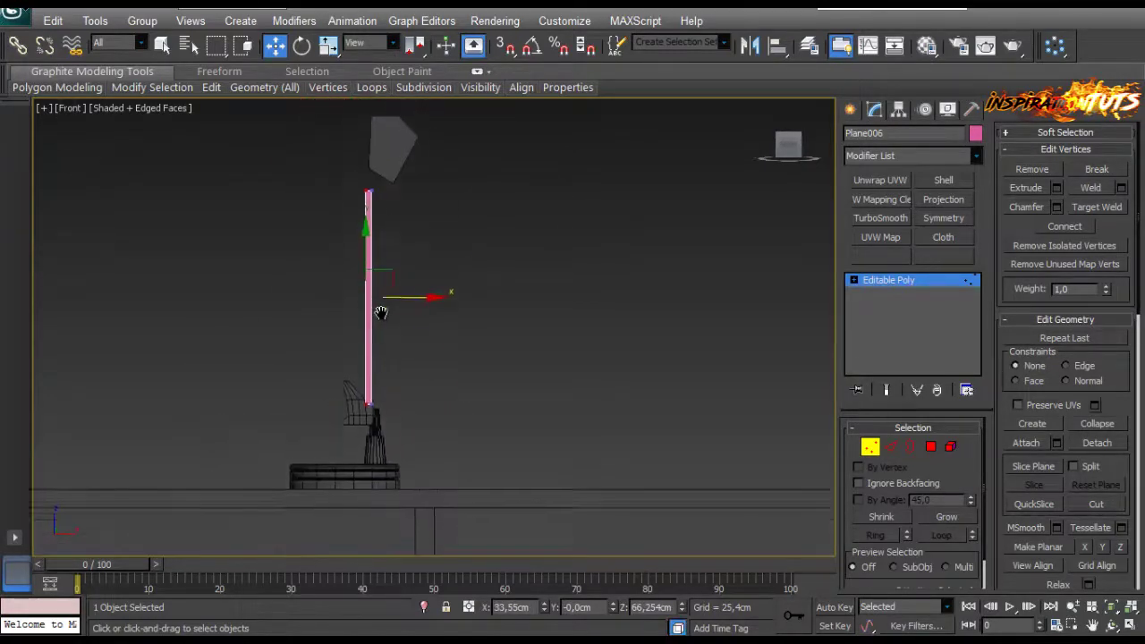
pyautogui.scroll(1, 381, 312)
pyautogui.moveTo(462, 305); pyautogui.dragTo(459, 474, button='middle')
pyautogui.moveTo(393, 247); pyautogui.dragTo(274, 351)
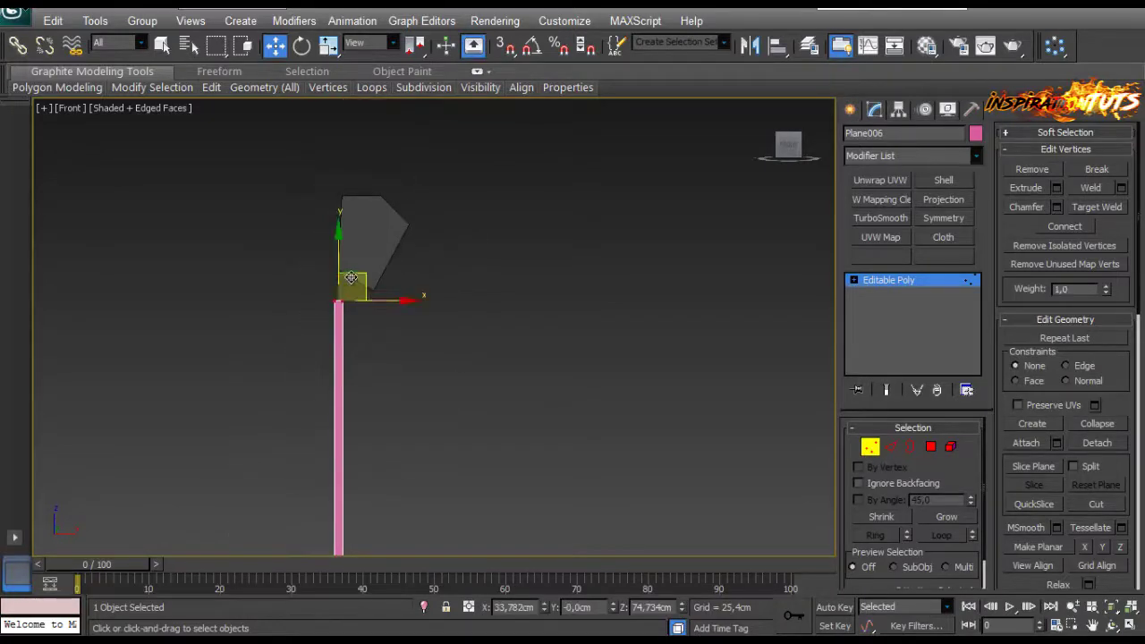
pyautogui.moveTo(351, 278); pyautogui.dragTo(412, 202)
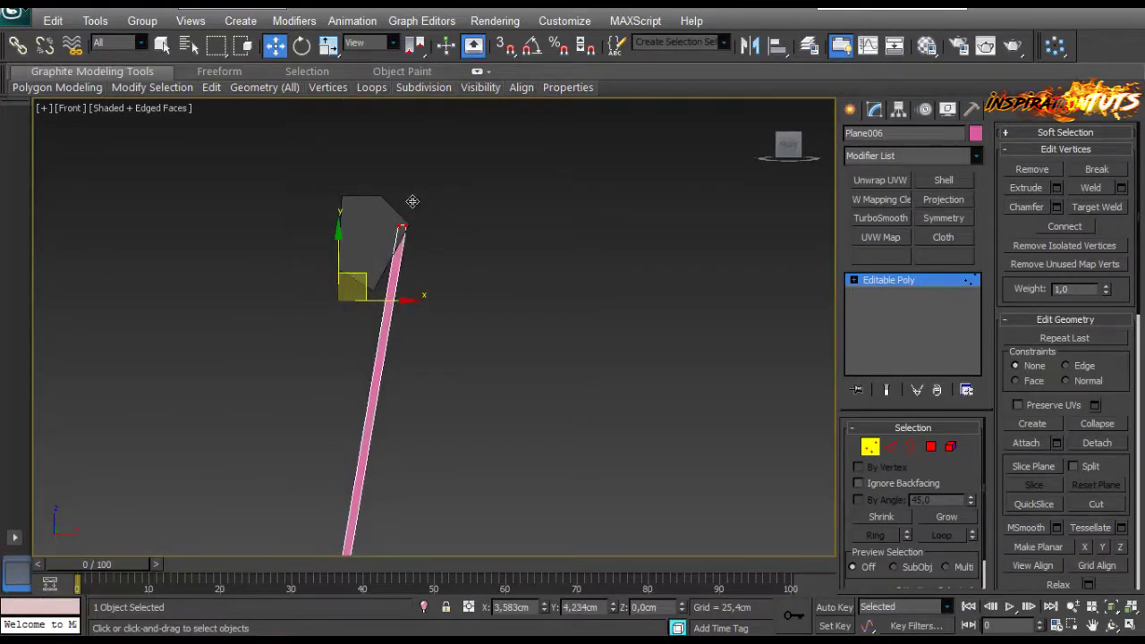
# Shift the slanted strip's long right edge slightly outward to about X 35.87 cm and Z 68.36 cm.
pyautogui.scroll(-4, 416, 271)
pyautogui.moveTo(442, 319); pyautogui.dragTo(452, 210, button='middle')
pyautogui.scroll(4, 452, 210)
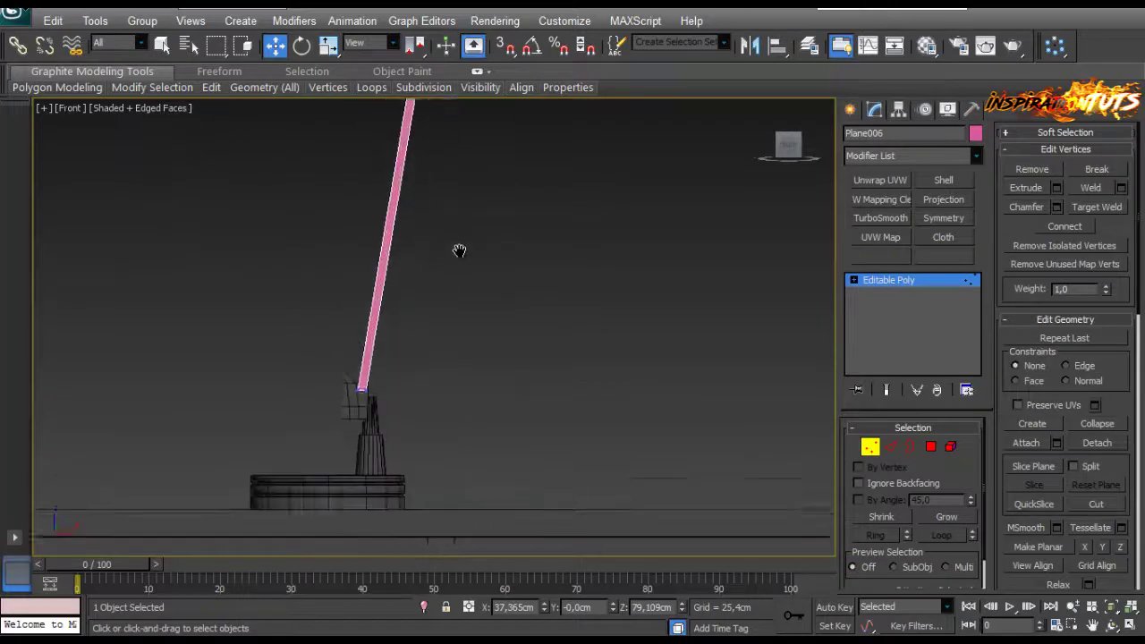
pyautogui.moveTo(459, 250); pyautogui.dragTo(491, 230, button='middle')
pyautogui.scroll(-2, 460, 340)
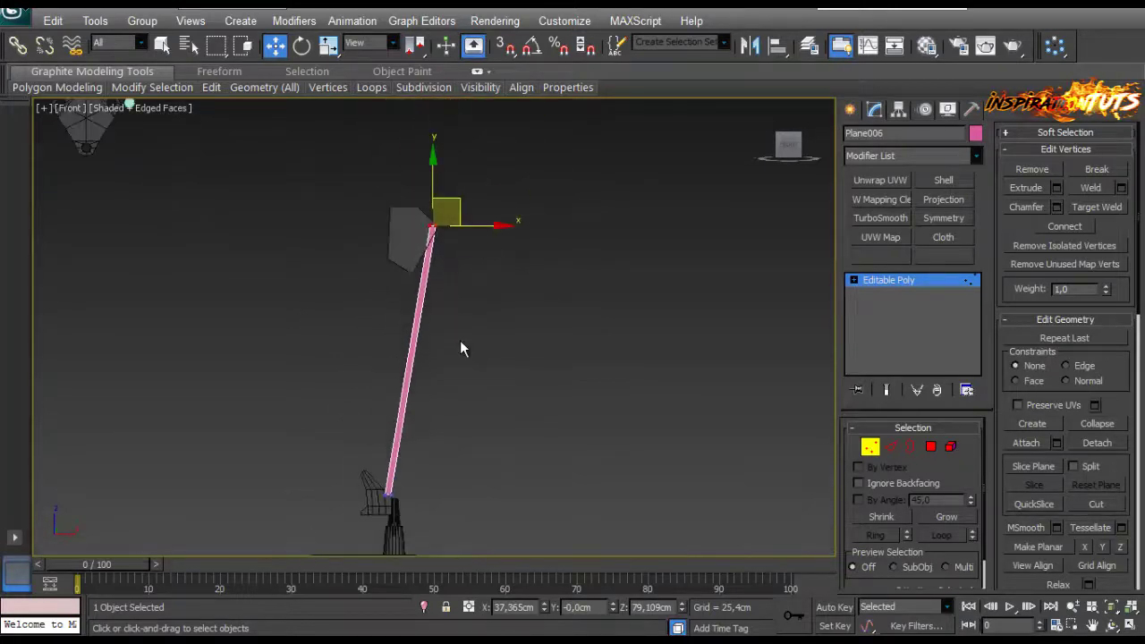
pyautogui.scroll(-3, 451, 367)
pyautogui.scroll(3, 446, 364)
pyautogui.scroll(4, 407, 384)
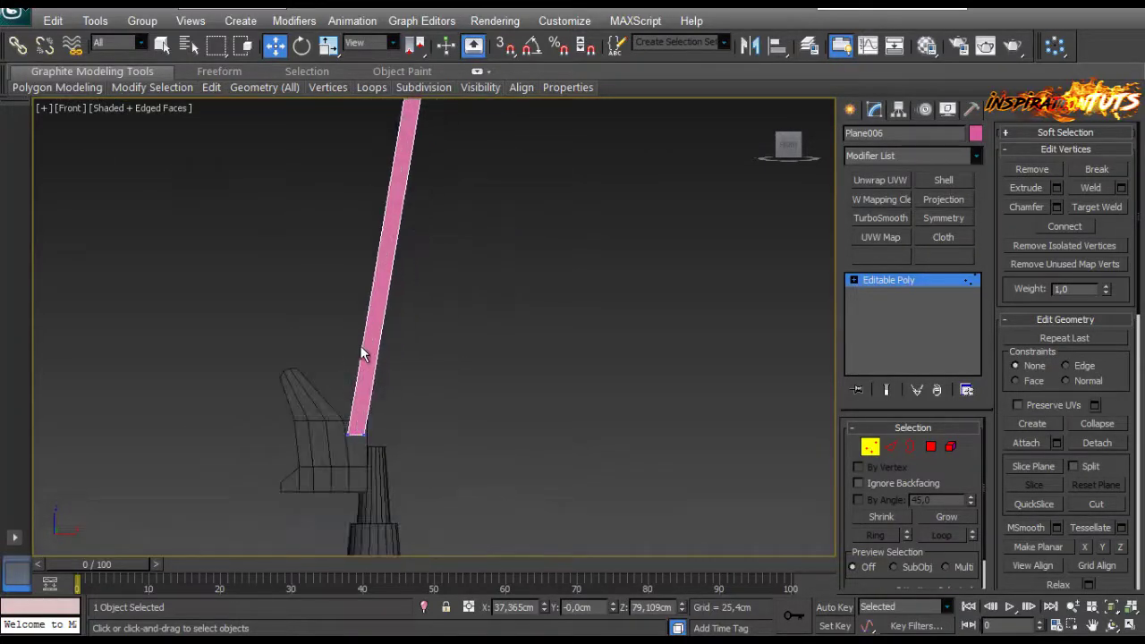
pyautogui.click(892, 448)
pyautogui.scroll(6, 353, 424)
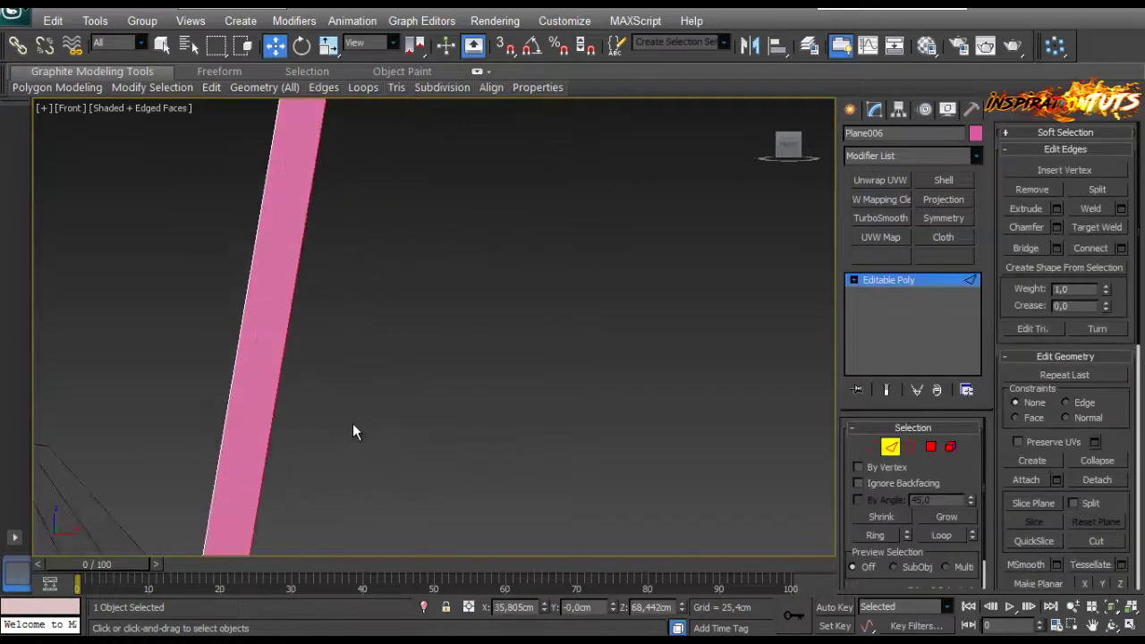
pyautogui.moveTo(292, 416); pyautogui.dragTo(298, 423)
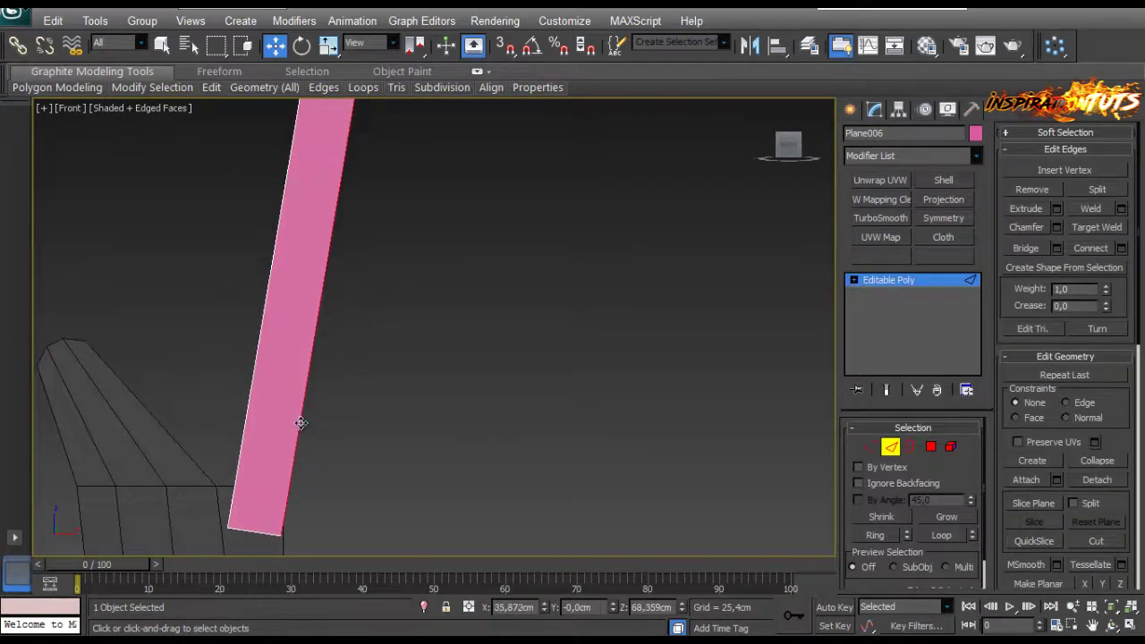
# Clone the slanted strip as one independent copy, offset down and to its left.
pyautogui.scroll(-6, 302, 422)
pyautogui.moveTo(402, 383); pyautogui.dragTo(392, 501, button='middle')
pyautogui.scroll(-3, 392, 501)
pyautogui.click(895, 446)
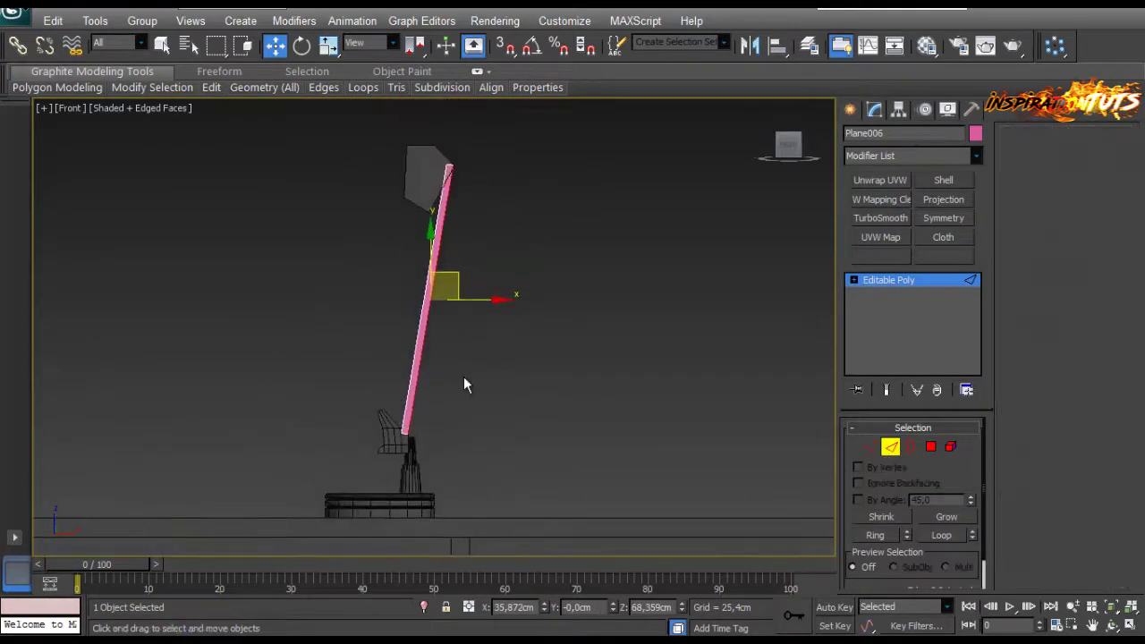
pyautogui.moveTo(436, 324)
pyautogui.keyDown('shift'); pyautogui.mouseDown()
pyautogui.moveTo(406, 319)
pyautogui.moveTo(413, 346)
pyautogui.mouseUp(); pyautogui.keyUp('shift')
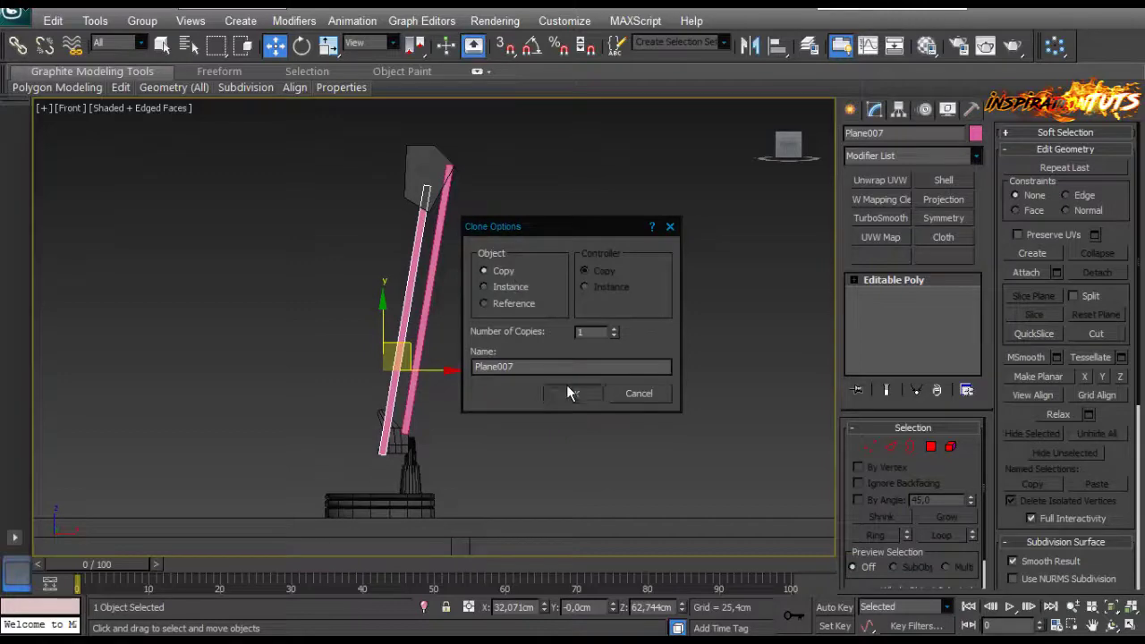
pyautogui.click(572, 394)
# Move the copied strip's two bottom vertices slightly up and left on the base bracket, to about X 31.92 cm and Z 56.18 cm.
pyautogui.scroll(8, 511, 261)
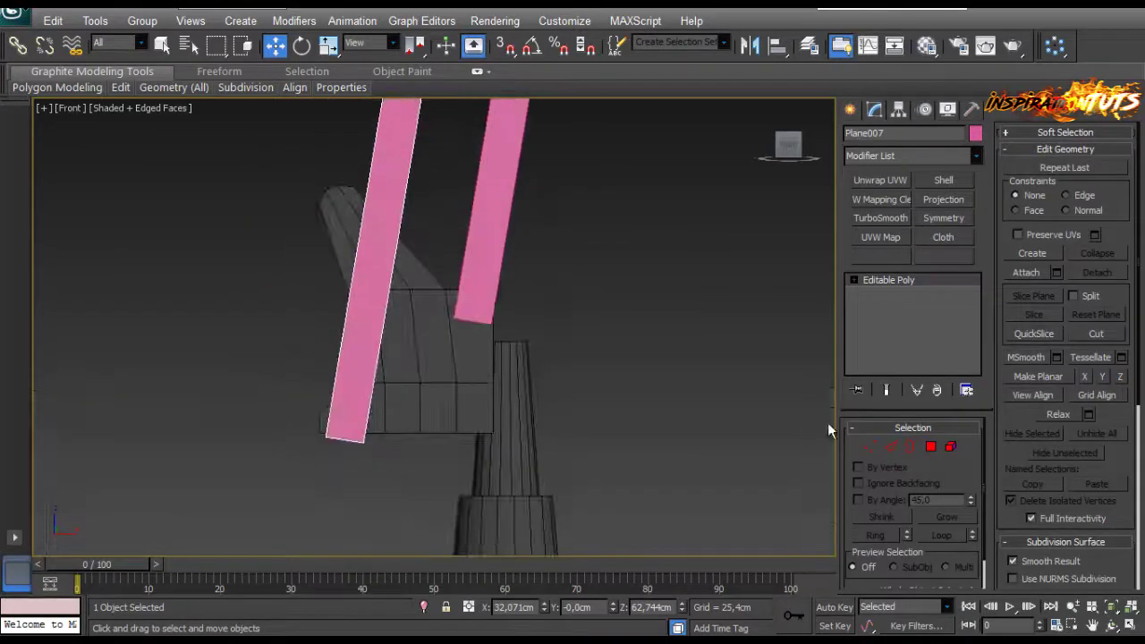
pyautogui.click(869, 446)
pyautogui.click(353, 434)
pyautogui.moveTo(359, 417); pyautogui.dragTo(358, 367, button='middle')
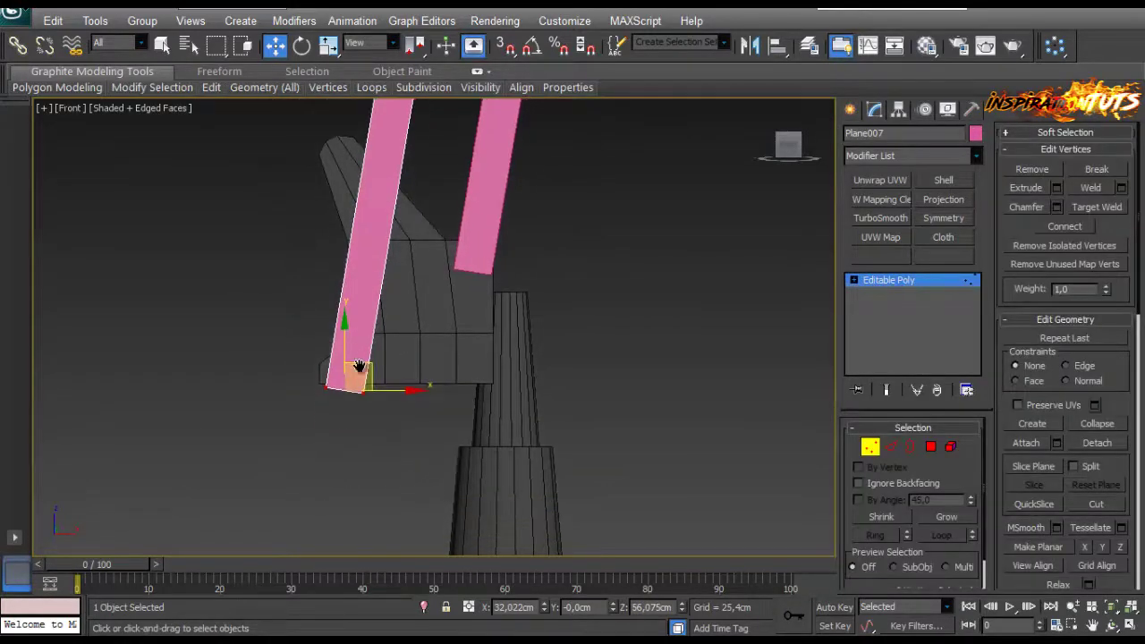
pyautogui.moveTo(341, 322); pyautogui.dragTo(337, 314, button='middle')
pyautogui.scroll(3, 337, 326)
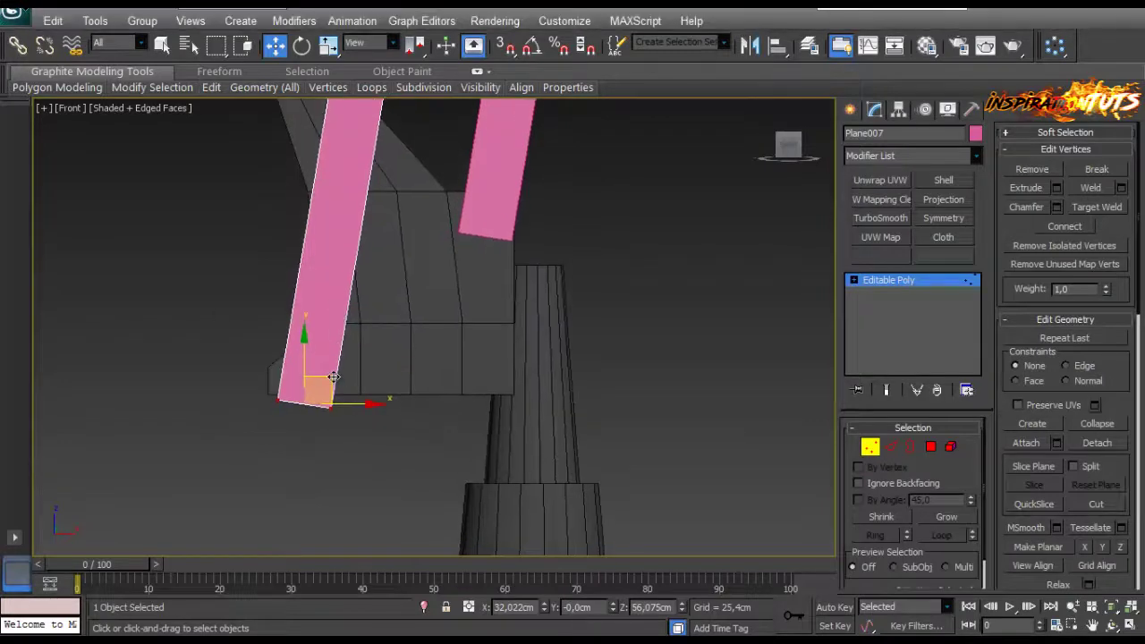
pyautogui.moveTo(332, 377); pyautogui.dragTo(322, 365)
# Shorten the copied strip by moving its two top vertices down along its slope, near the upper polygonal plate's lowest corner.
pyautogui.scroll(-4, 374, 323)
pyautogui.moveTo(376, 327); pyautogui.dragTo(406, 540, button='middle')
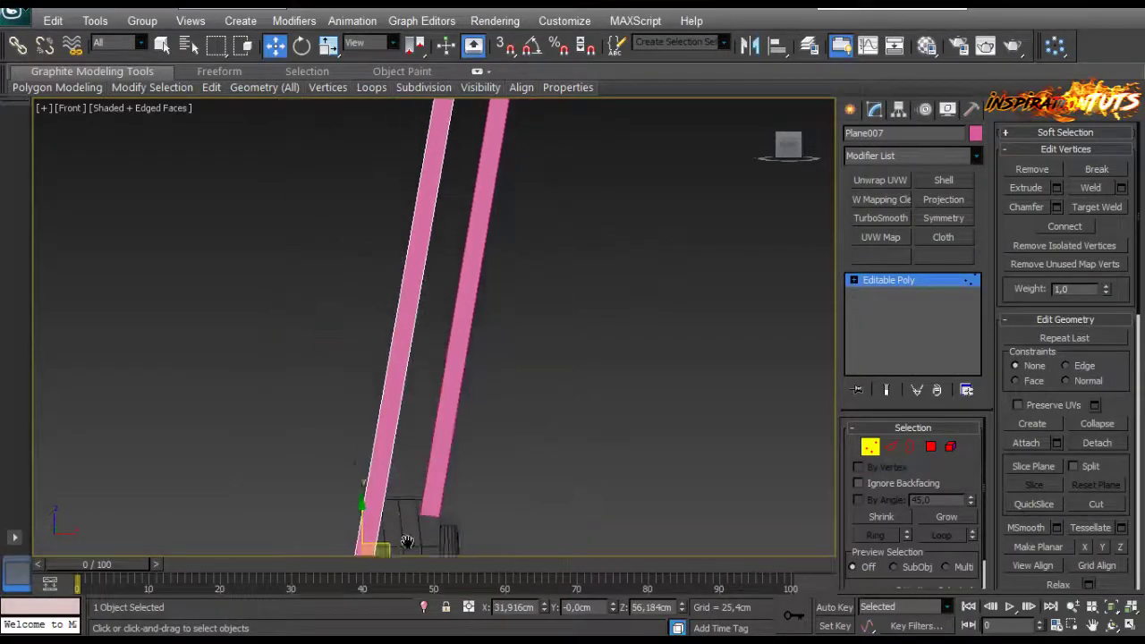
pyautogui.scroll(-4, 406, 540)
pyautogui.scroll(3, 450, 255)
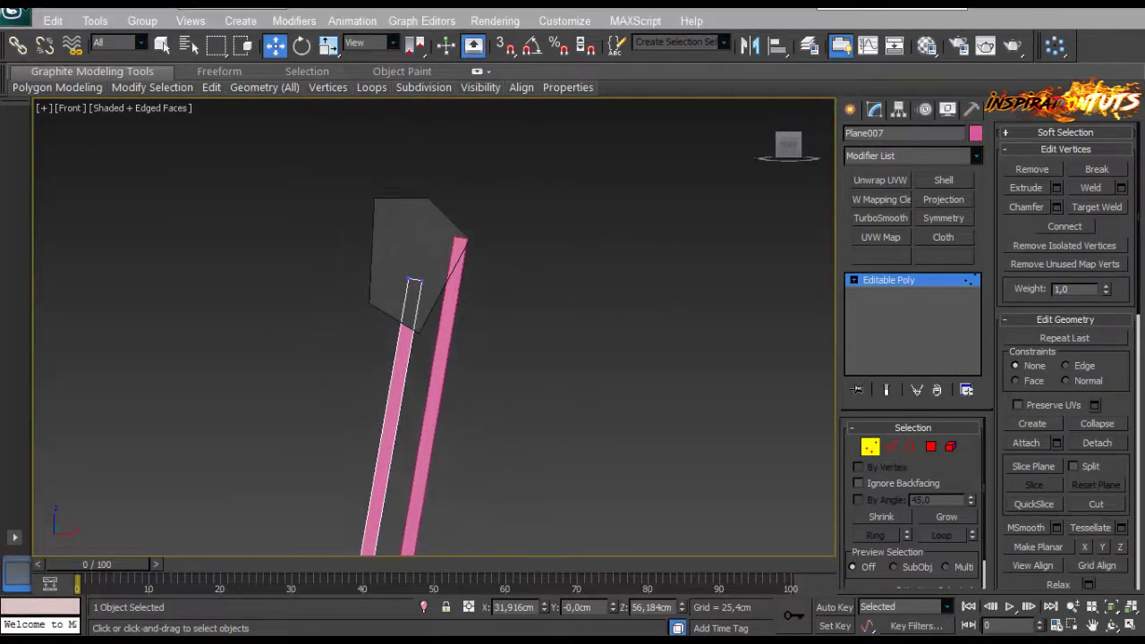
pyautogui.scroll(5, 481, 257)
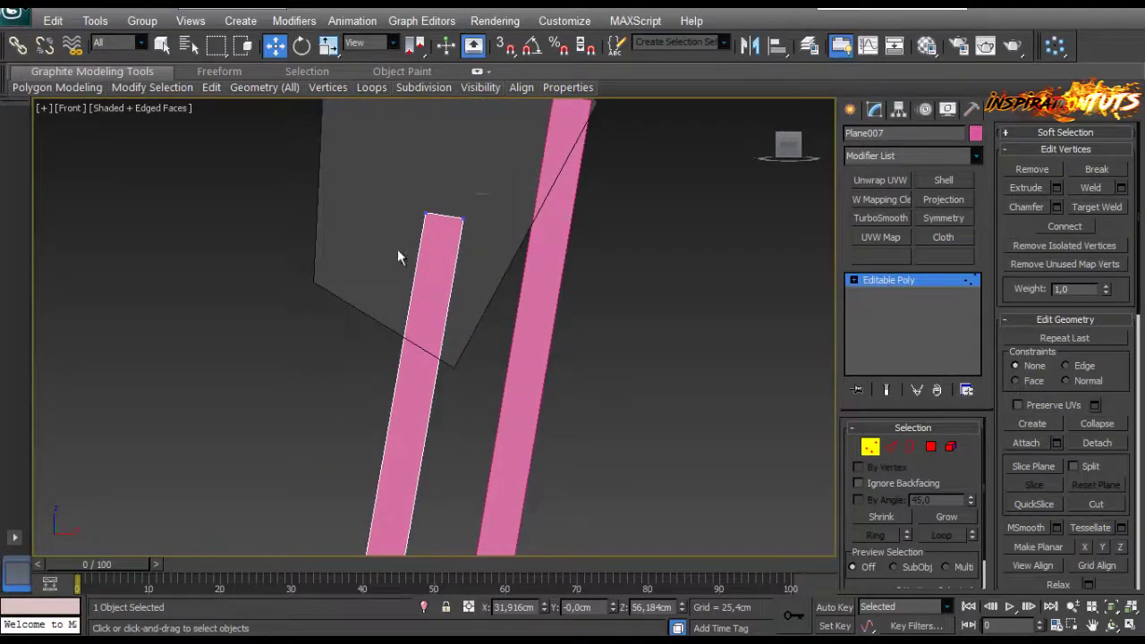
pyautogui.moveTo(460, 218); pyautogui.dragTo(438, 336)
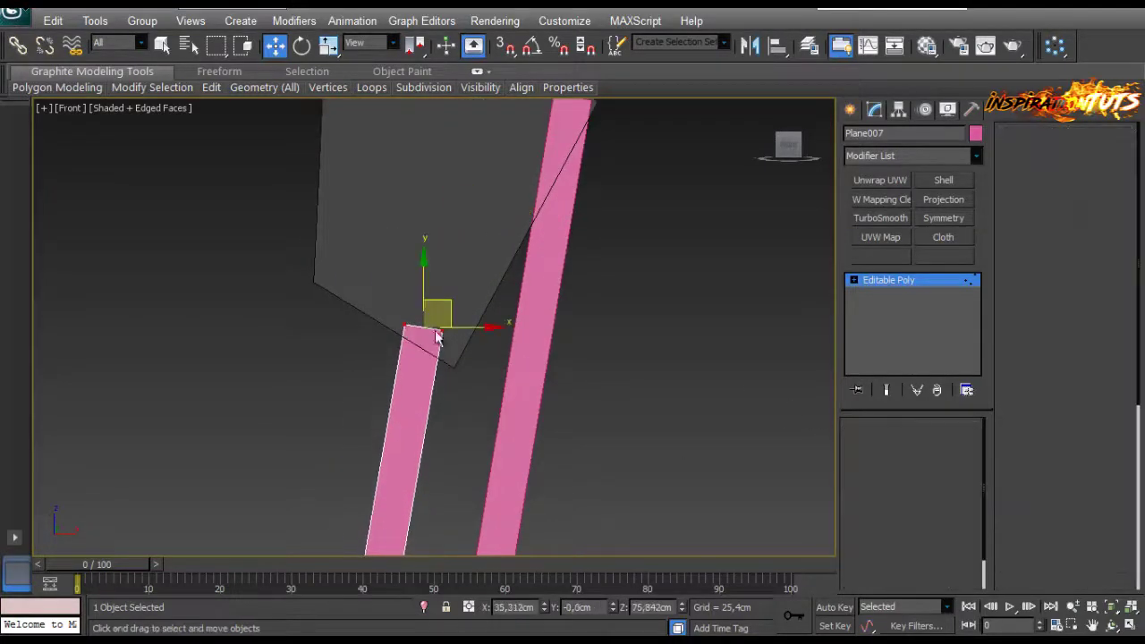
pyautogui.press('1')
# Move the upper polygonal plate's two lower vertices left to about X 34.29 cm, editing the Editable Poly beneath its Shell modifier.
pyautogui.click(449, 306)
pyautogui.scroll(-5, 450, 304)
pyautogui.moveTo(450, 304); pyautogui.dragTo(426, 245, button='middle')
pyautogui.scroll(3, 424, 331)
pyautogui.moveTo(424, 338); pyautogui.dragTo(465, 484, button='middle')
pyautogui.scroll(1, 465, 484)
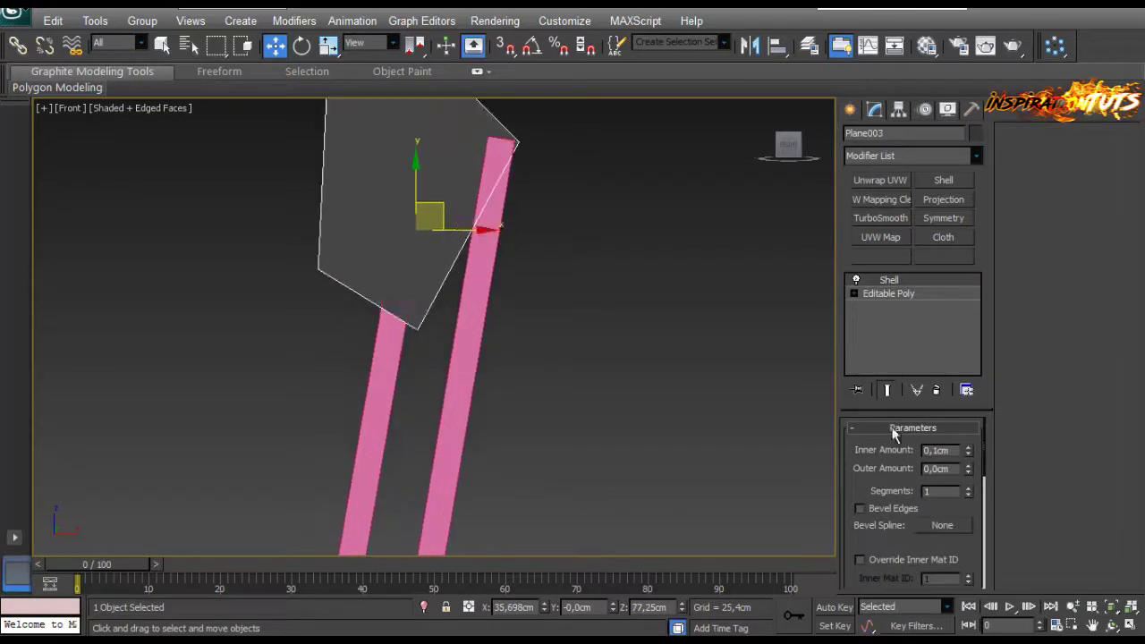
pyautogui.click(888, 293)
pyautogui.press('1')
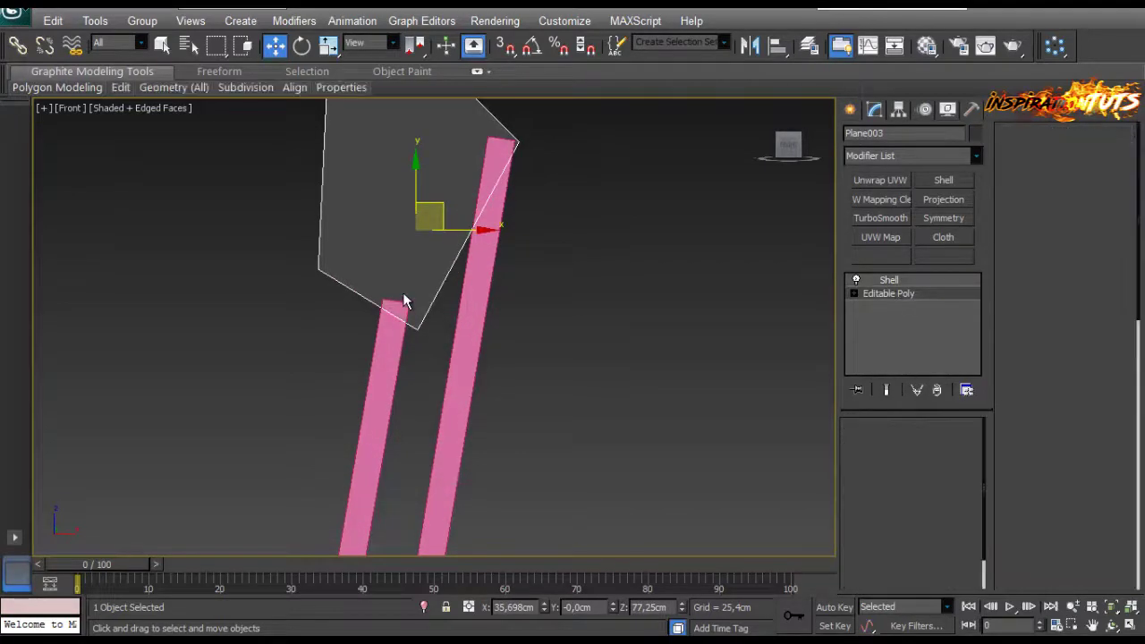
pyautogui.moveTo(260, 220); pyautogui.dragTo(420, 400)
pyautogui.moveTo(428, 302); pyautogui.dragTo(407, 302)
# Nudge the upper plate's two lower vertices to about X 34.09 cm and Z 76.05 cm, and finish vertex editing.
pyautogui.scroll(-4, 408, 309)
pyautogui.moveTo(419, 349); pyautogui.dragTo(405, 254, button='middle')
pyautogui.scroll(2, 394, 242)
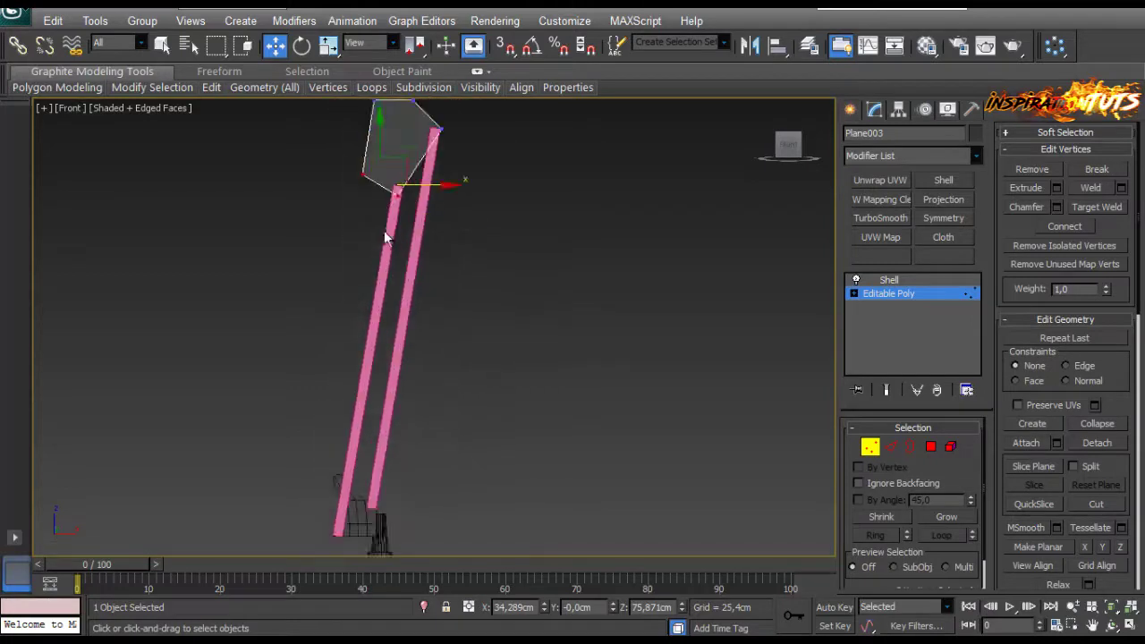
pyautogui.moveTo(354, 199); pyautogui.dragTo(356, 397, button='middle')
pyautogui.scroll(3, 356, 396)
pyautogui.moveTo(295, 295); pyautogui.dragTo(298, 292)
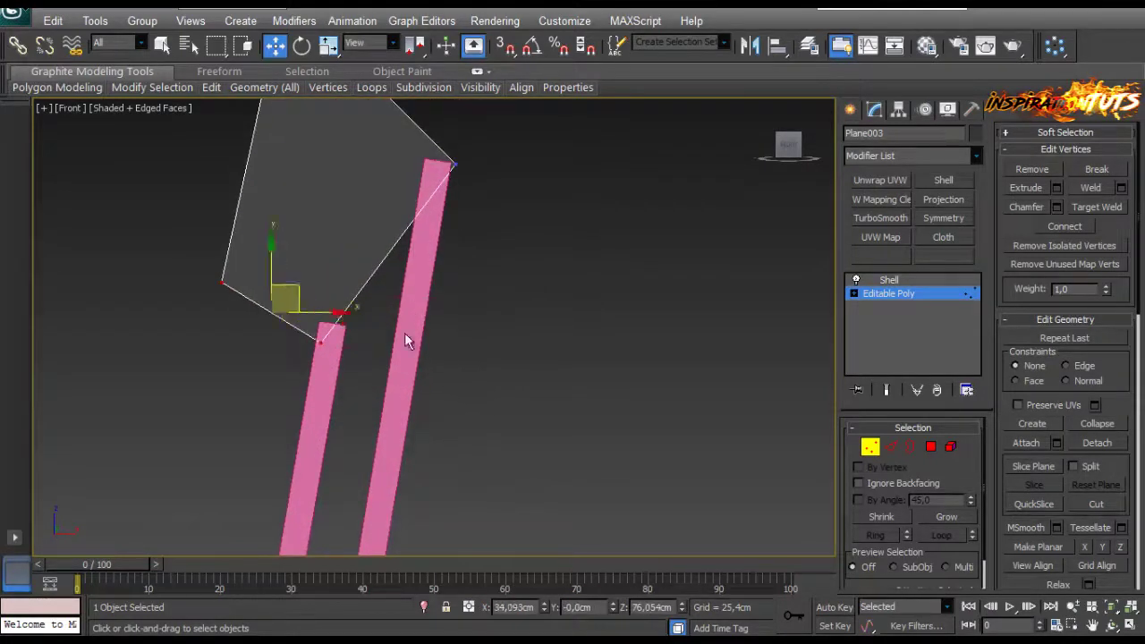
pyautogui.scroll(-2, 406, 336)
pyautogui.moveTo(407, 341); pyautogui.dragTo(405, 360, button='middle')
pyautogui.scroll(2, 405, 361)
pyautogui.click(871, 449)
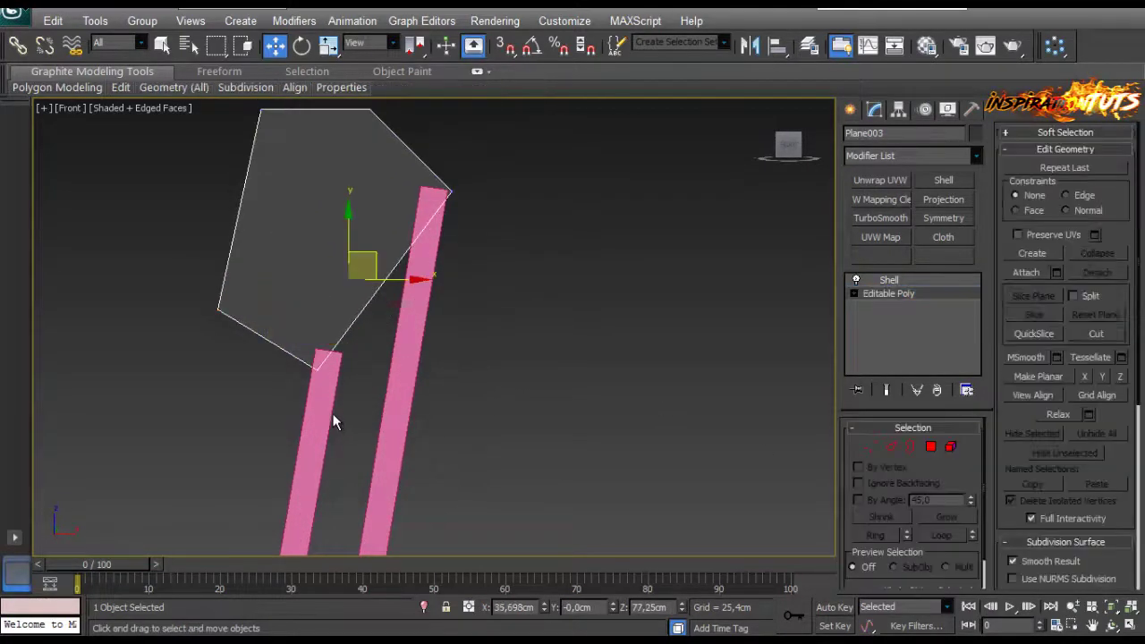
# Shift the left arm strip's two top vertices slightly left to centre them on the upper plate's lowest corner.
pyautogui.moveTo(222, 378); pyautogui.dragTo(324, 433)
pyautogui.click(870, 447)
pyautogui.moveTo(363, 326); pyautogui.dragTo(227, 342)
pyautogui.scroll(3, 244, 344)
pyautogui.click(266, 411)
pyautogui.scroll(-3, 276, 413)
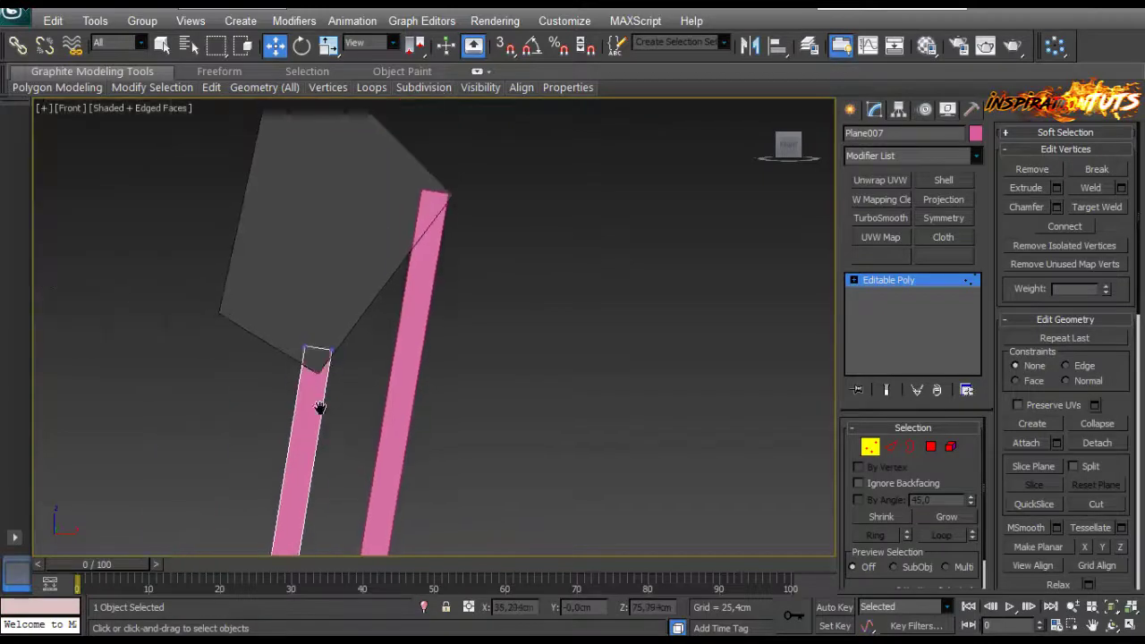
pyautogui.moveTo(320, 409); pyautogui.dragTo(313, 474, button='middle')
pyautogui.scroll(-3, 402, 344)
pyautogui.moveTo(404, 319); pyautogui.dragTo(457, 370, button='middle')
pyautogui.scroll(-3, 454, 365)
pyautogui.moveTo(445, 323); pyautogui.dragTo(446, 237, button='middle')
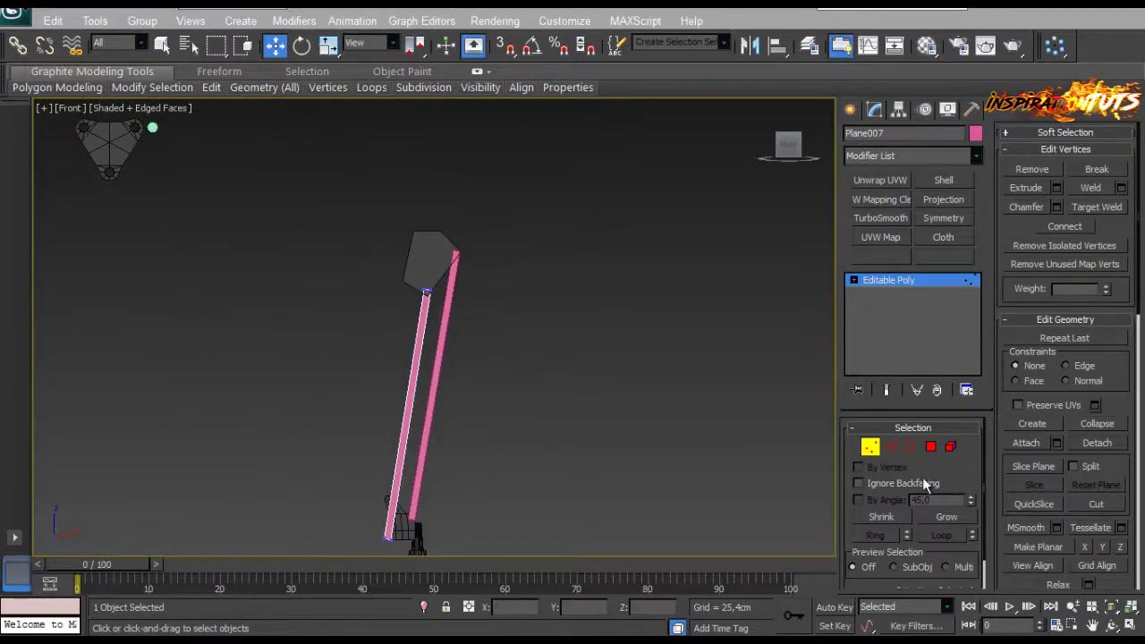
pyautogui.click(870, 447)
# Clone the left arm strip as one independent copy, up and to its left at about X 23.03 cm and Z 74.41 cm.
pyautogui.moveTo(445, 419); pyautogui.dragTo(449, 418, button='middle')
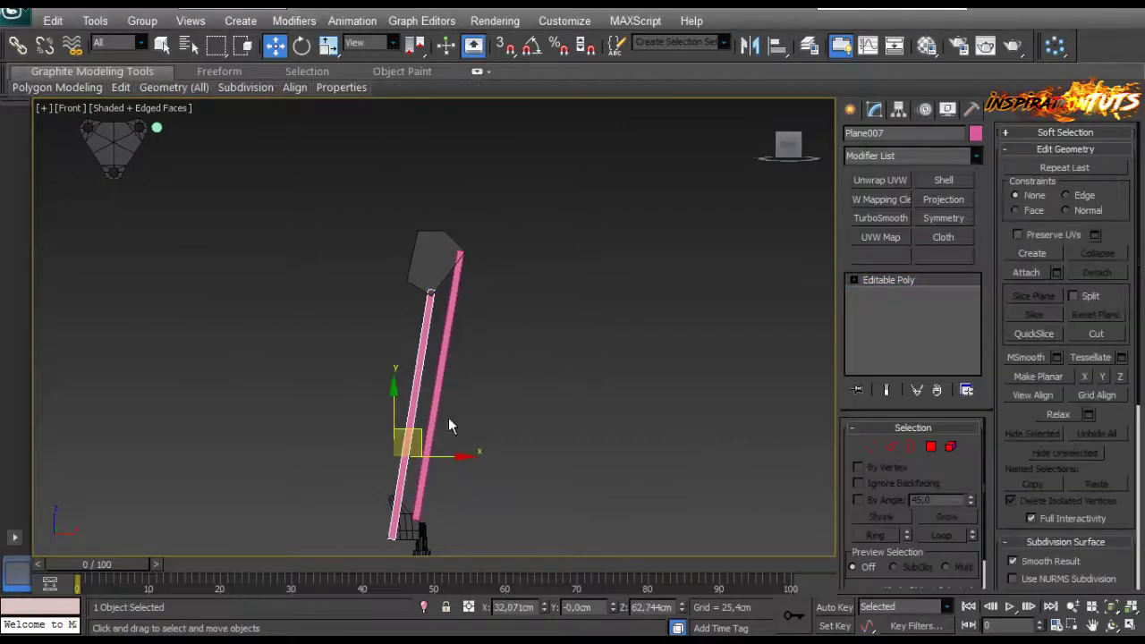
pyautogui.keyDown('shift'); pyautogui.moveTo(411, 433); pyautogui.dragTo(297, 289); pyautogui.keyUp('shift')
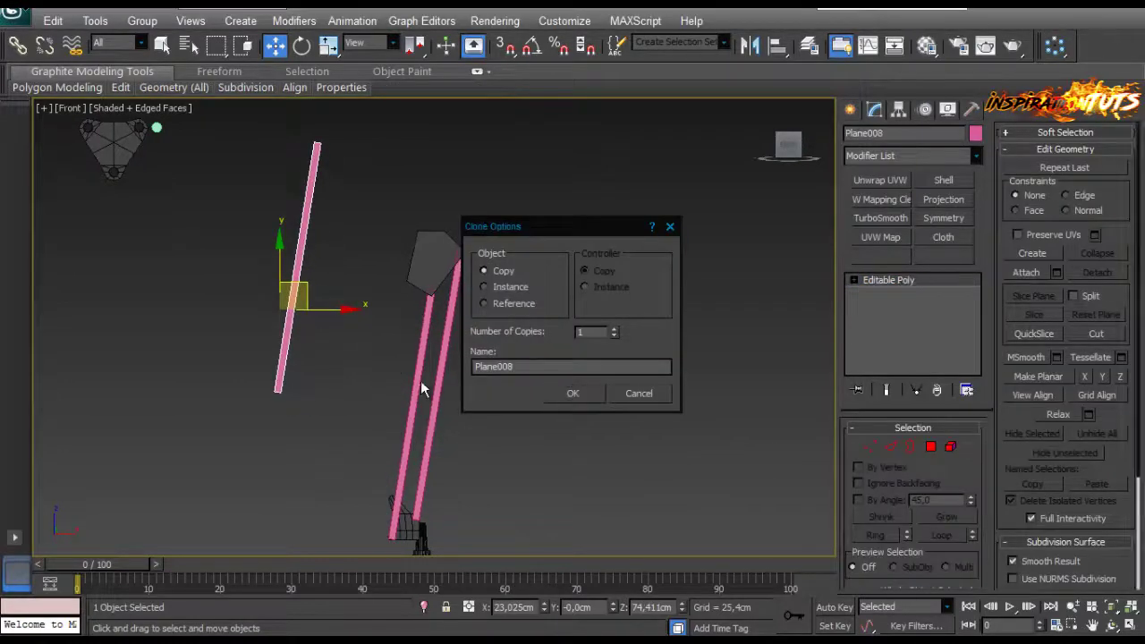
pyautogui.press('Return')
# Rotate the new strip clockwise to a shallow downward slope and move it so its right end meets the upper polygonal plate's left side.
pyautogui.press('e')
pyautogui.moveTo(409, 363); pyautogui.dragTo(418, 421, button='middle')
pyautogui.moveTo(340, 327)
pyautogui.mouseDown()
pyautogui.moveTo(378, 379)
pyautogui.moveTo(405, 504)
pyautogui.mouseUp()
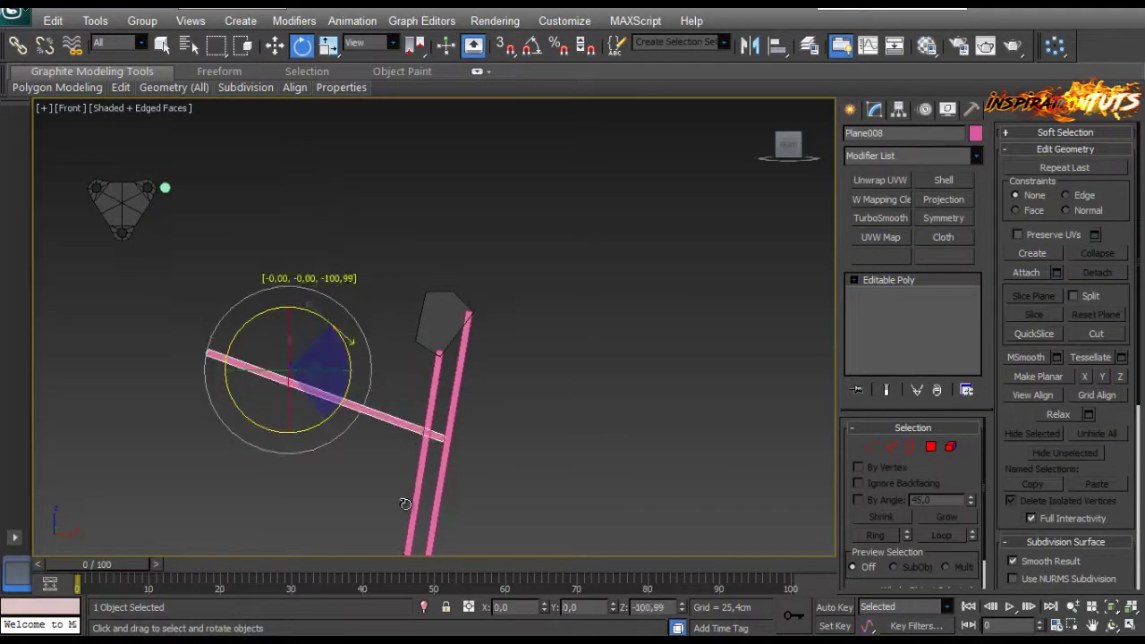
pyautogui.hotkey('ctrl', 'z')
pyautogui.moveTo(327, 322); pyautogui.dragTo(376, 388)
pyautogui.press('w')
pyautogui.moveTo(304, 349); pyautogui.dragTo(280, 250)
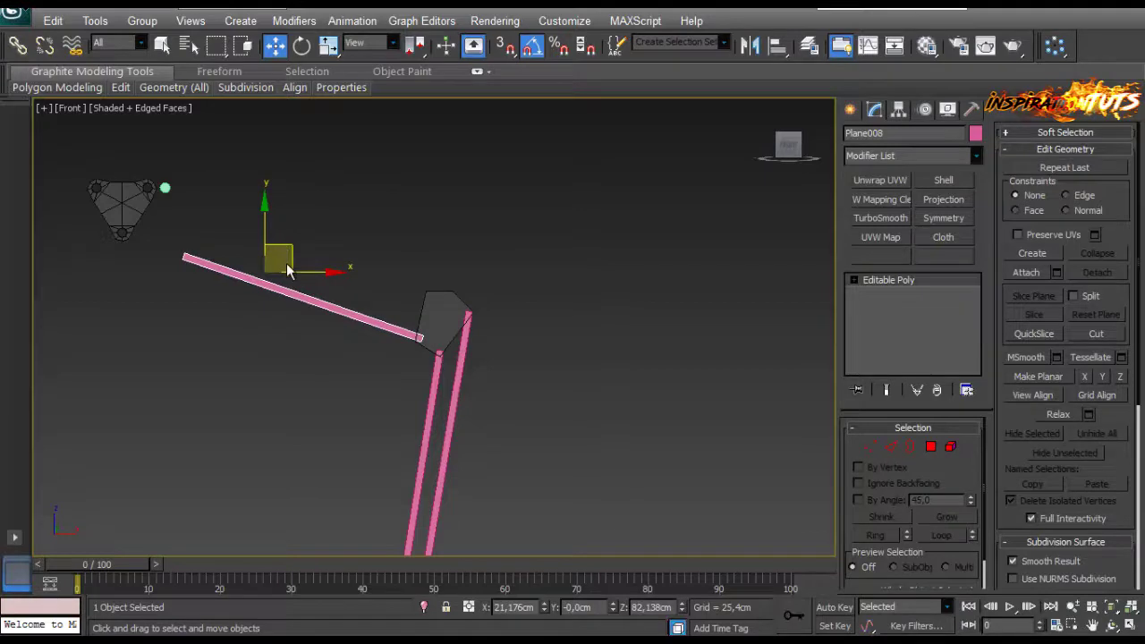
# Extend the sloping strip by moving its left-end vertices to the triangular plate's lower hole, at about X 9.52 cm and Z 85.41 cm.
pyautogui.click(873, 447)
pyautogui.moveTo(199, 265); pyautogui.dragTo(165, 242)
pyautogui.scroll(1, 164, 251)
pyautogui.moveTo(143, 255); pyautogui.dragTo(416, 343, button='middle')
pyautogui.scroll(2, 242, 315)
pyautogui.moveTo(329, 284); pyautogui.dragTo(143, 213)
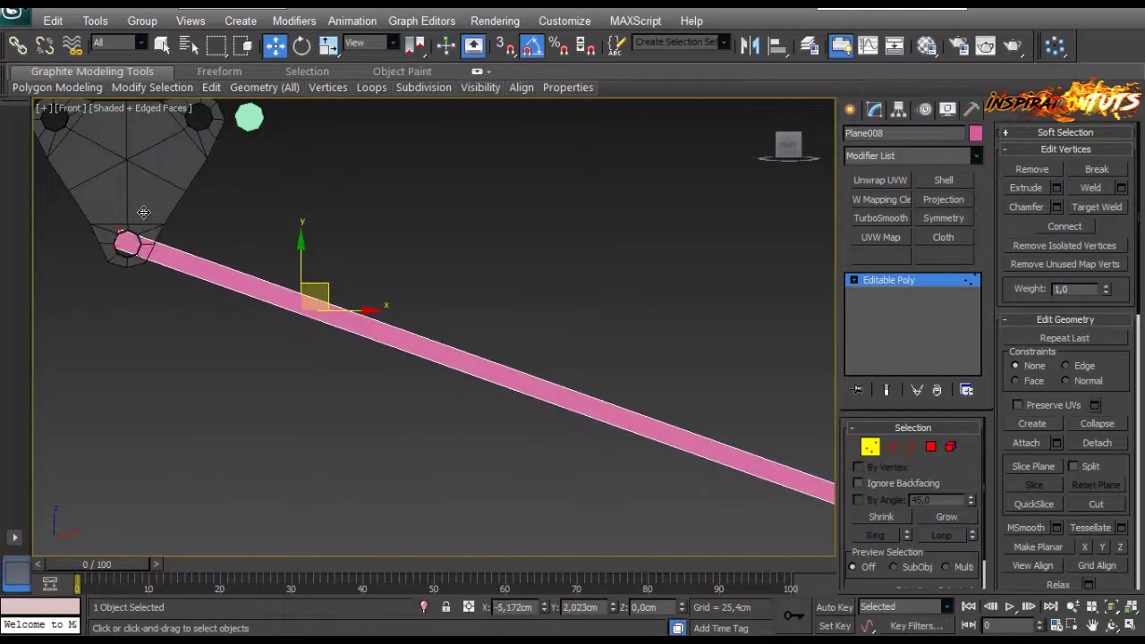
pyautogui.scroll(-3, 456, 372)
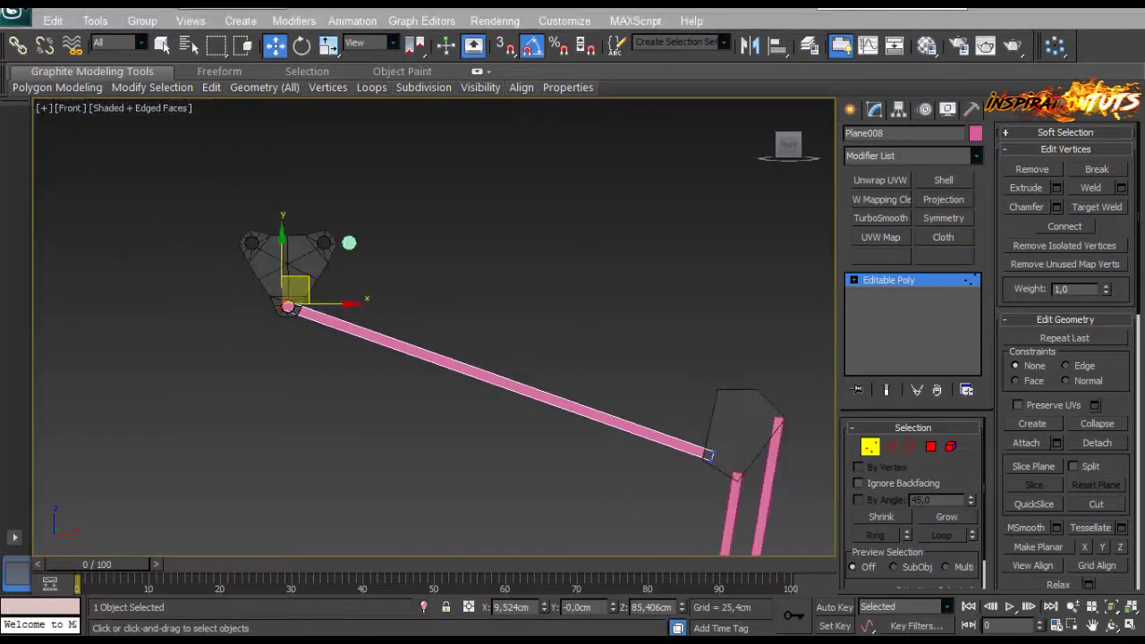
pyautogui.moveTo(592, 398); pyautogui.dragTo(545, 370, button='middle')
pyautogui.scroll(-3, 546, 372)
pyautogui.scroll(3, 277, 252)
pyautogui.moveTo(274, 251); pyautogui.dragTo(518, 340, button='middle')
pyautogui.scroll(3, 520, 349)
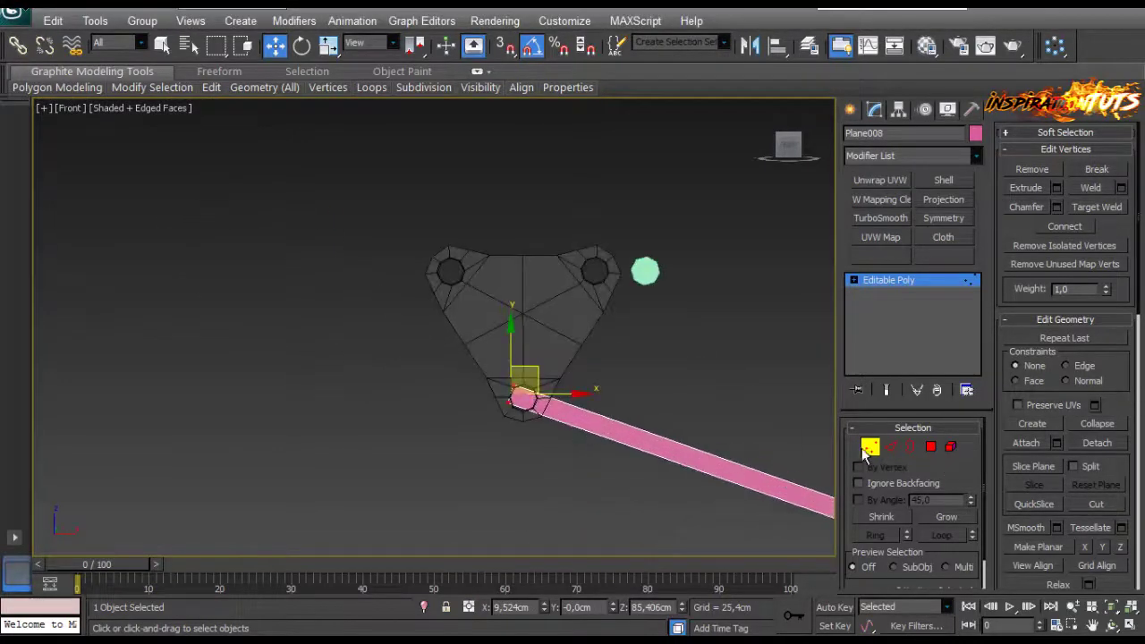
pyautogui.click(871, 449)
# Scale down the two triangular plates together and move them so their lower hole sits on the sloping strip's left end.
pyautogui.moveTo(526, 210); pyautogui.dragTo(392, 324)
pyautogui.scroll(2, 519, 304)
pyautogui.moveTo(517, 290); pyautogui.dragTo(438, 305, button='middle')
pyautogui.press('r')
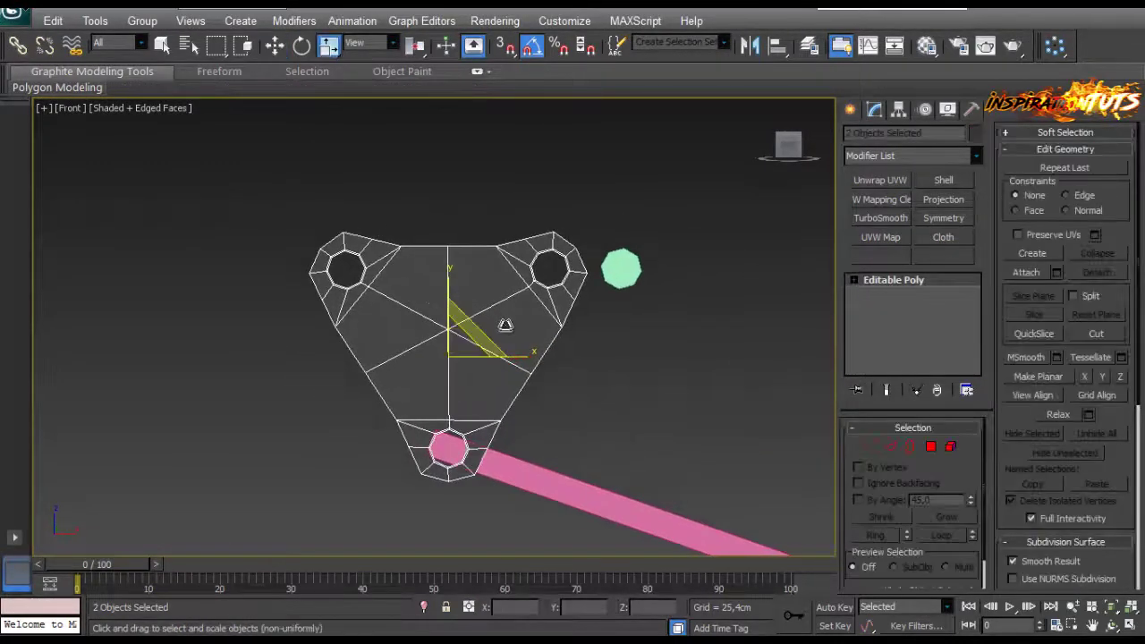
pyautogui.moveTo(460, 349); pyautogui.dragTo(461, 374)
pyautogui.press('w')
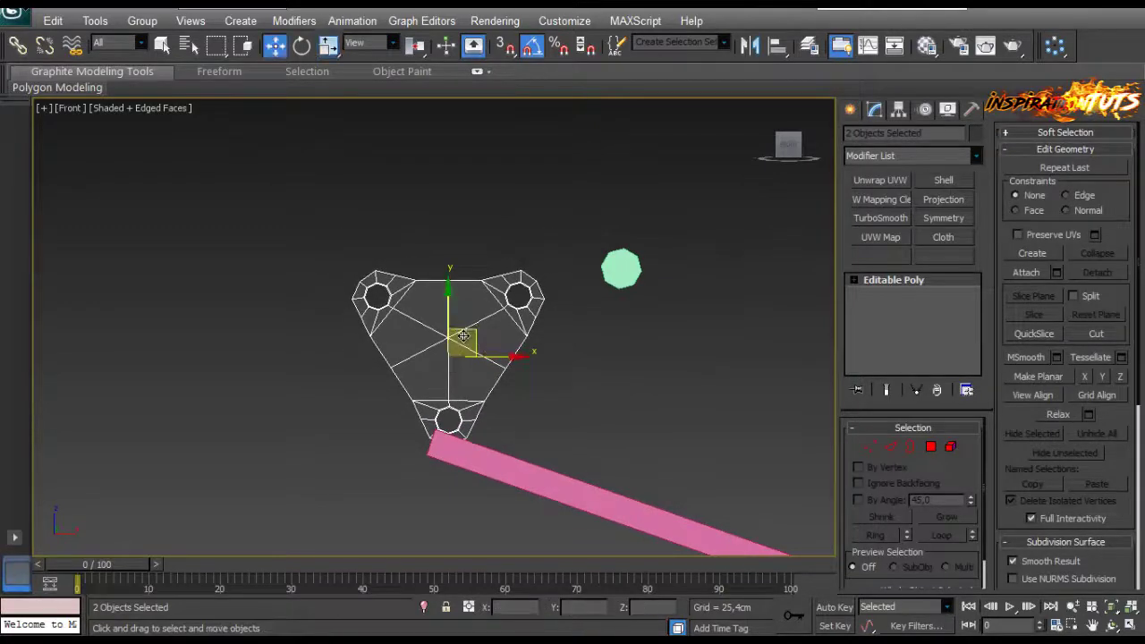
pyautogui.moveTo(465, 334); pyautogui.dragTo(454, 358)
pyautogui.click(353, 392)
pyautogui.scroll(-4, 424, 415)
pyautogui.moveTo(489, 362); pyautogui.dragTo(356, 252, button='middle')
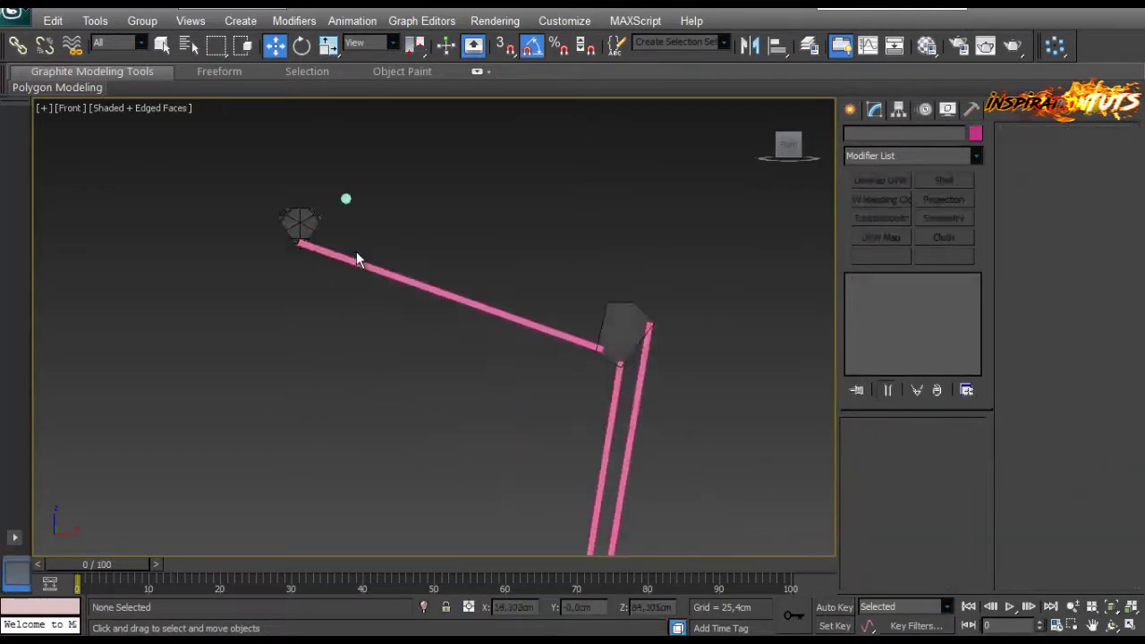
pyautogui.moveTo(683, 389); pyautogui.dragTo(555, 310, button='middle')
pyautogui.scroll(-1, 546, 306)
pyautogui.moveTo(398, 262); pyautogui.dragTo(344, 284, button='middle')
pyautogui.click(236, 204)
pyautogui.moveTo(256, 190); pyautogui.dragTo(274, 195)
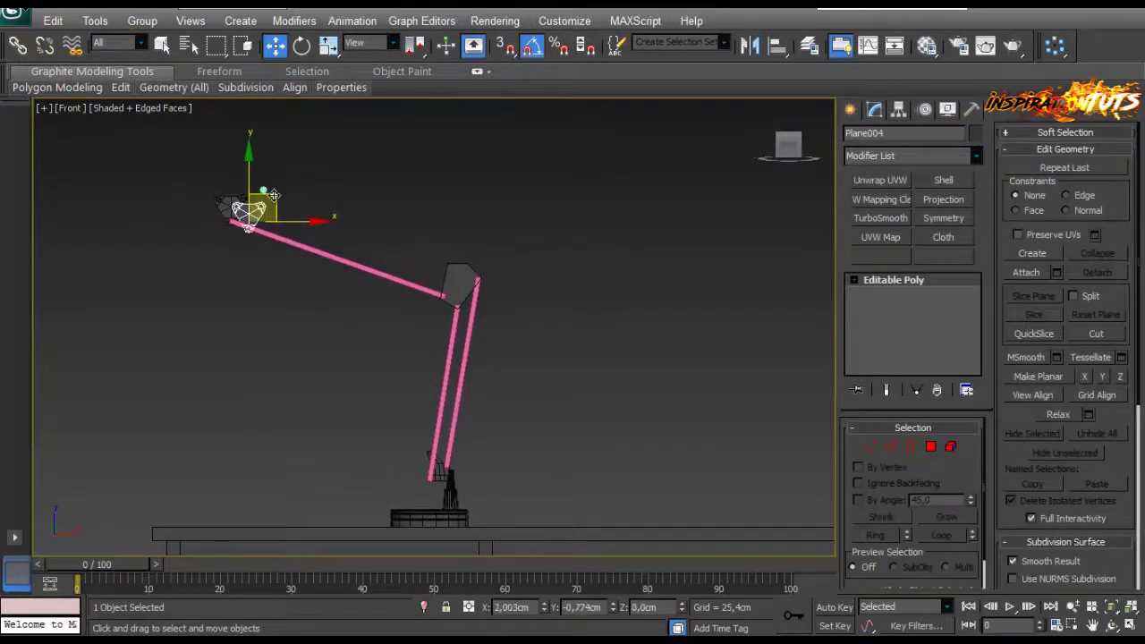
pyautogui.hotkey('ctrl', 'z')
# Move both triangular plates right, just above the sloping strip, and scale them up slightly.
pyautogui.moveTo(195, 184); pyautogui.dragTo(272, 225)
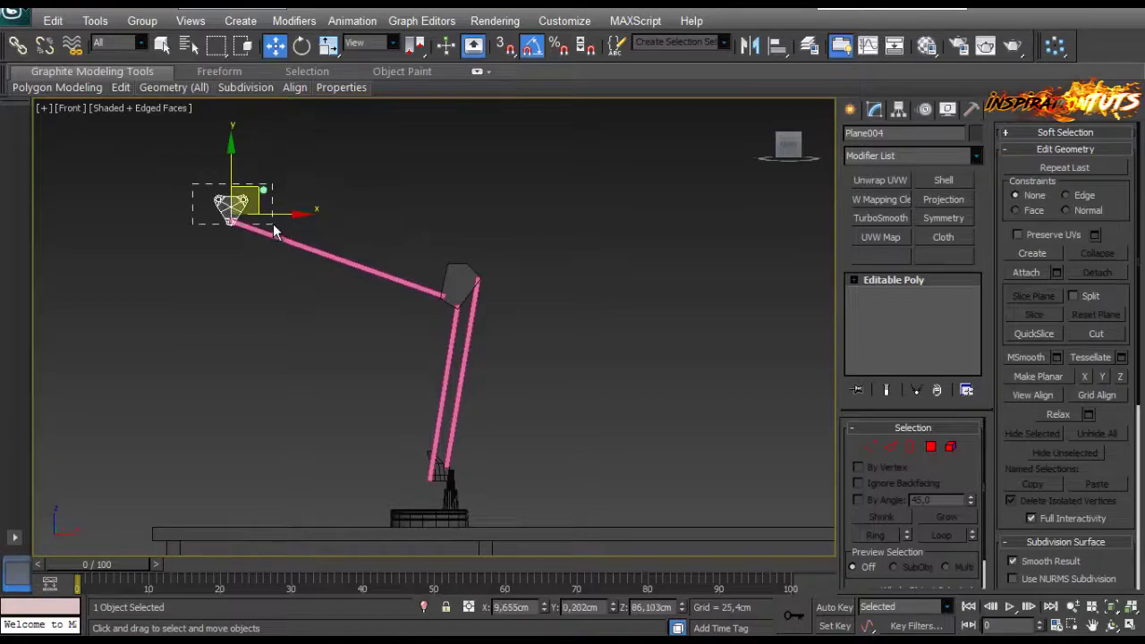
pyautogui.moveTo(256, 187); pyautogui.dragTo(286, 195)
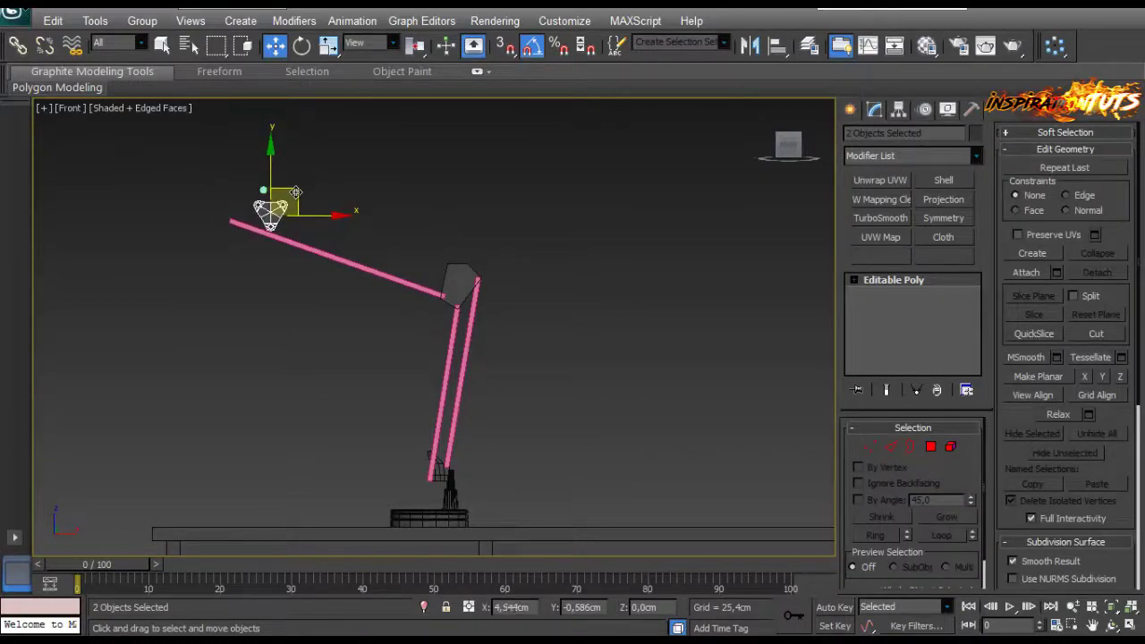
pyautogui.scroll(6, 277, 239)
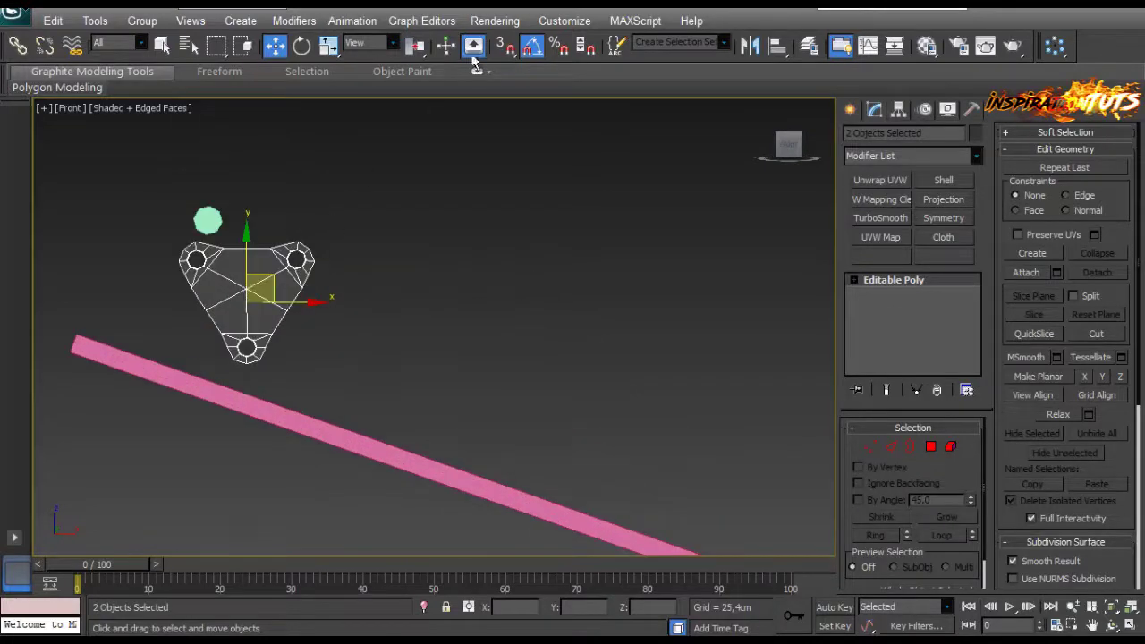
pyautogui.click(334, 47)
pyautogui.moveTo(263, 291); pyautogui.dragTo(266, 277)
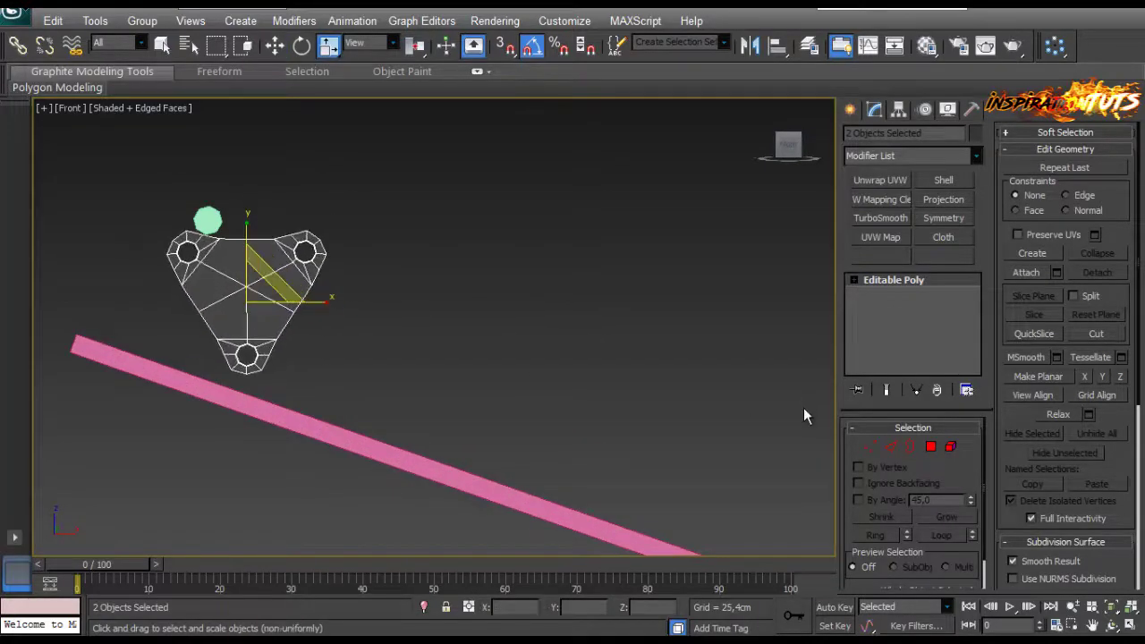
# Shorten the sloping strip by moving its left-end vertices right to the triangular plates' lower hole.
pyautogui.click(489, 419)
pyautogui.scroll(-4, 488, 425)
pyautogui.moveTo(478, 347); pyautogui.dragTo(428, 410)
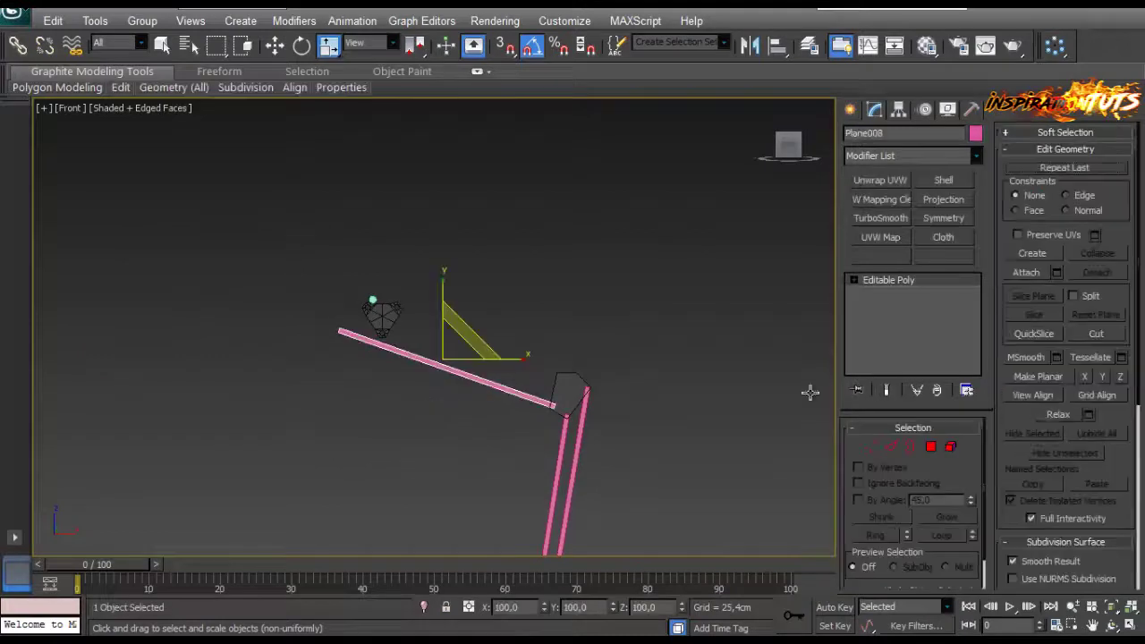
pyautogui.click(870, 447)
pyautogui.scroll(5, 348, 334)
pyautogui.press('w')
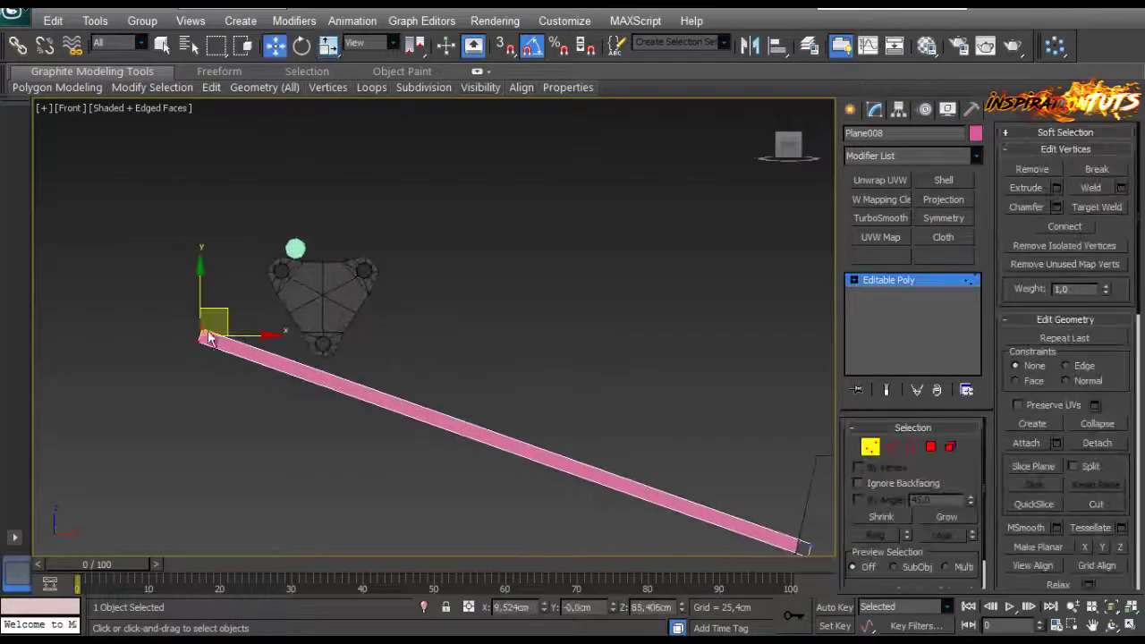
pyautogui.moveTo(225, 310); pyautogui.dragTo(346, 313)
pyautogui.click(310, 275)
pyautogui.click(866, 449)
# Move the light green disc up and to the right, clear of the triangular plates.
pyautogui.moveTo(429, 225); pyautogui.dragTo(286, 244)
pyautogui.moveTo(311, 233); pyautogui.dragTo(399, 139)
pyautogui.click(495, 315)
# Clone the sloping strip as one independent copy above it, at about X 22.12 cm and Z 85.35 cm.
pyautogui.moveTo(495, 316); pyautogui.dragTo(496, 318, button='middle')
pyautogui.scroll(-6, 497, 320)
pyautogui.moveTo(507, 357); pyautogui.dragTo(263, 279, button='middle')
pyautogui.scroll(-2, 304, 271)
pyautogui.scroll(2, 263, 278)
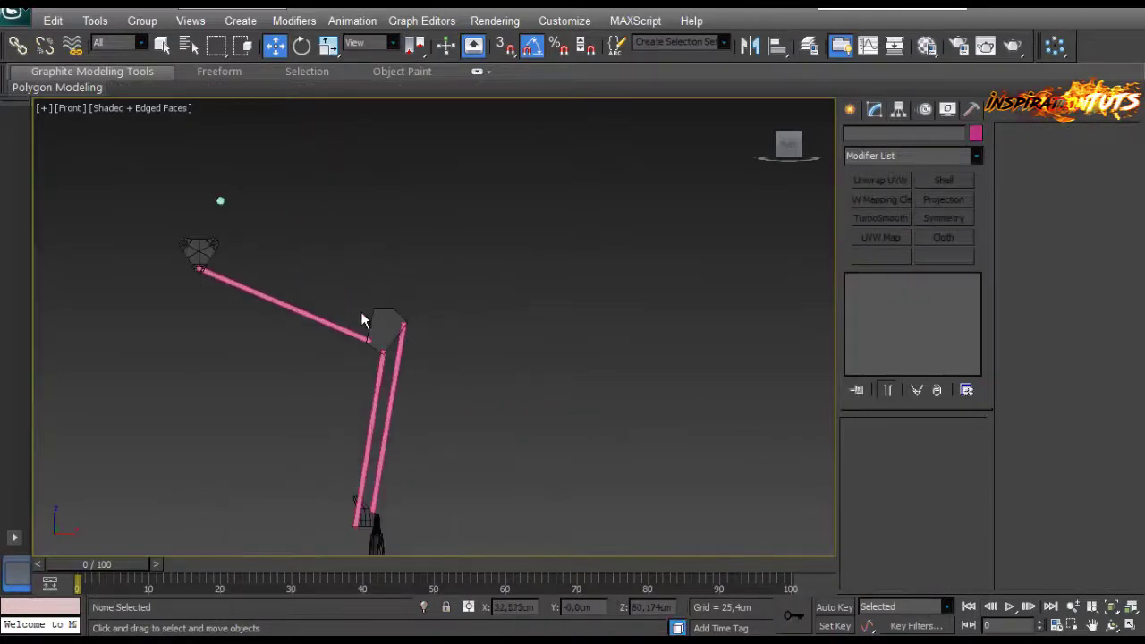
pyautogui.scroll(2, 346, 309)
pyautogui.click(267, 315)
pyautogui.scroll(2, 380, 384)
pyautogui.moveTo(384, 387); pyautogui.dragTo(482, 447, button='middle')
pyautogui.moveTo(397, 358)
pyautogui.keyDown('shift'); pyautogui.mouseDown()
pyautogui.moveTo(419, 320)
pyautogui.moveTo(414, 301)
pyautogui.mouseUp(); pyautogui.keyUp('shift')
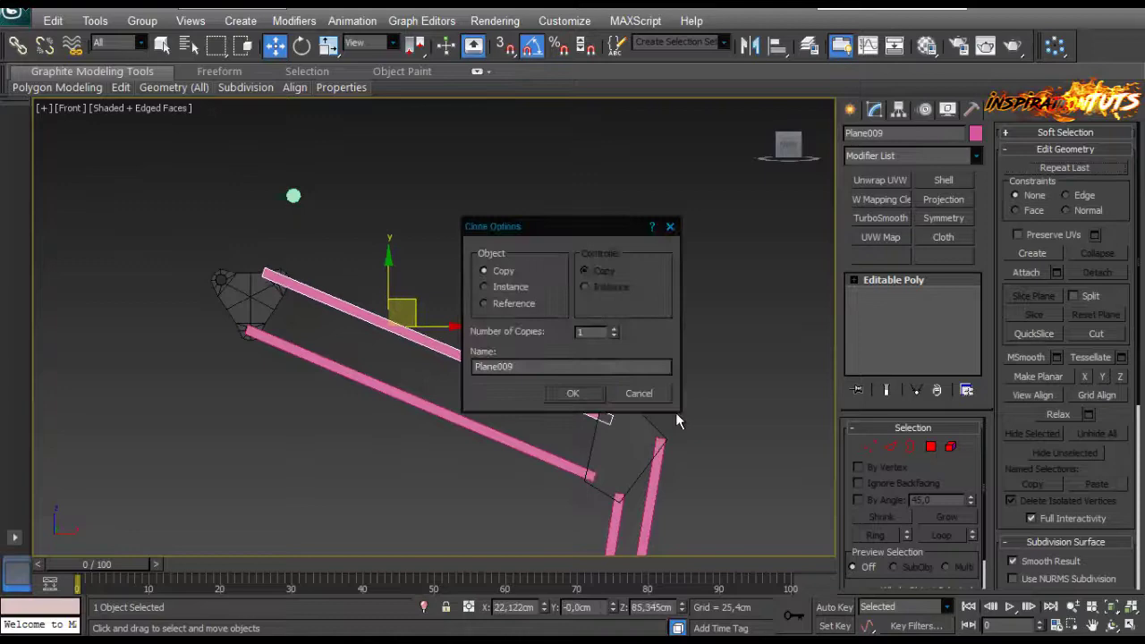
pyautogui.click(572, 393)
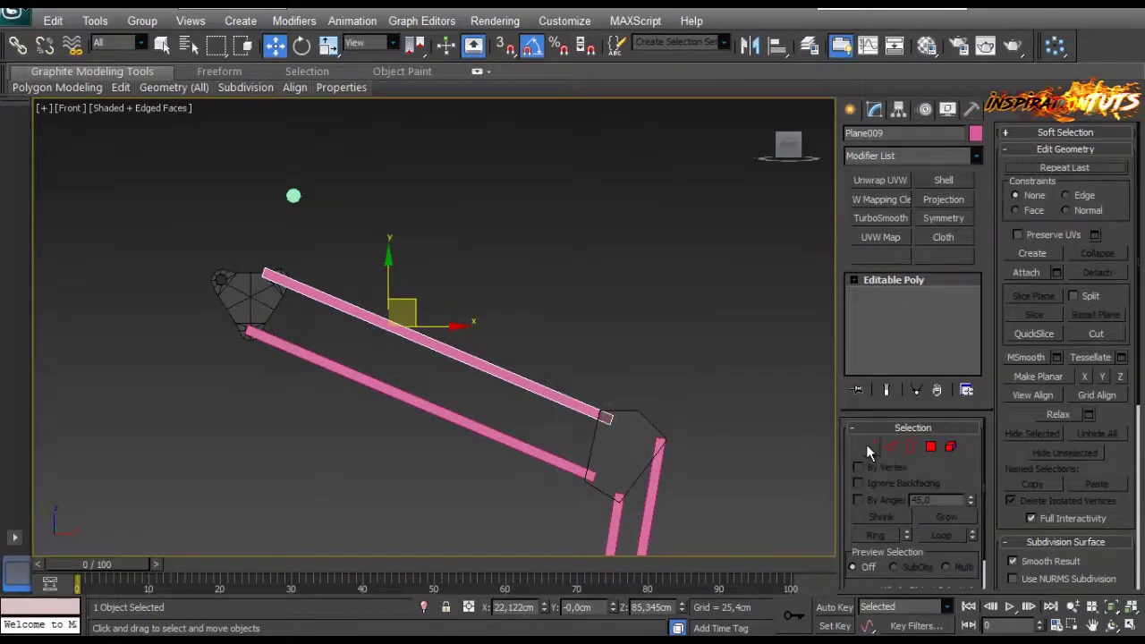
# Shift the upper sloping strip's right-end vertices slightly left over the upper plate and convert the strip to Editable Poly.
pyautogui.click(868, 447)
pyautogui.scroll(3, 550, 270)
pyautogui.scroll(2, 626, 255)
pyautogui.click(609, 288)
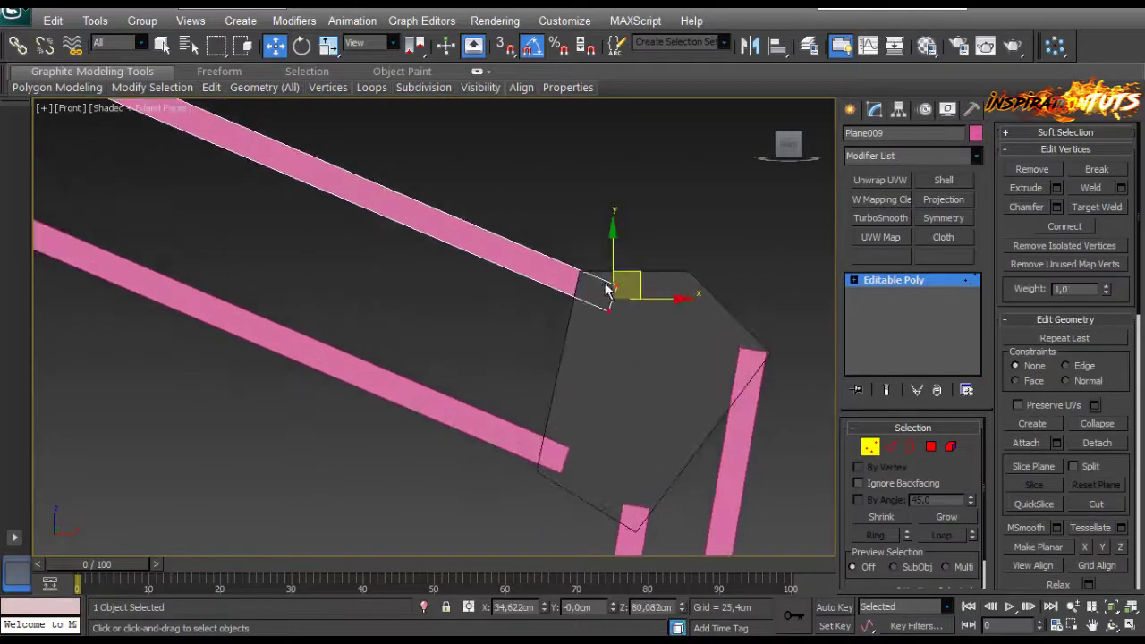
pyautogui.moveTo(634, 274); pyautogui.dragTo(628, 270)
pyautogui.rightClick(501, 239)
pyautogui.moveTo(565, 392)
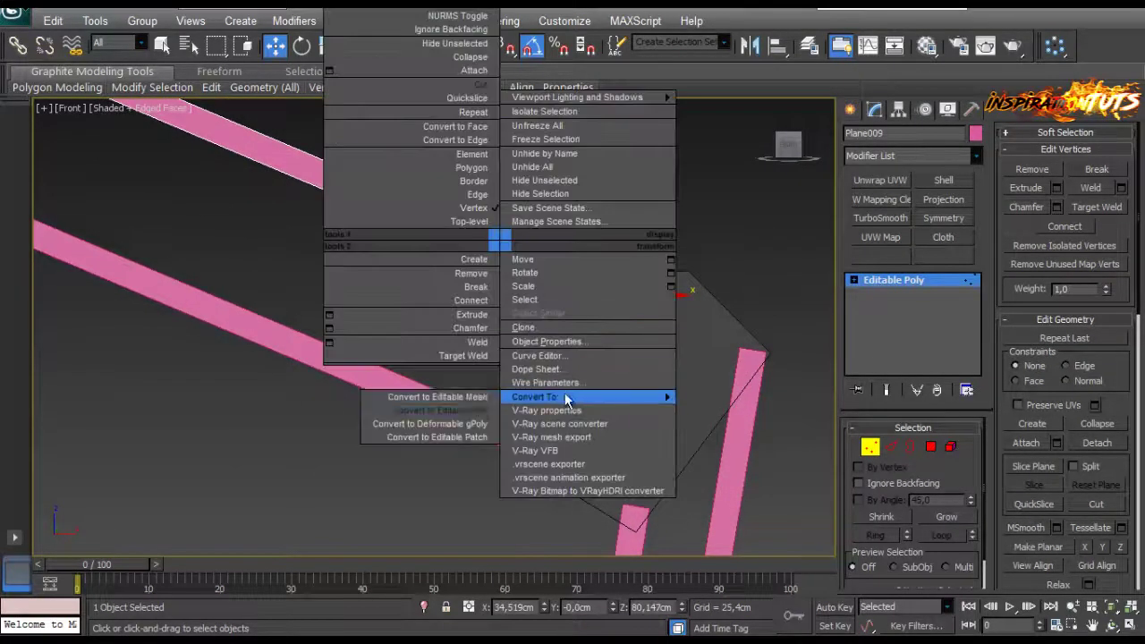
pyautogui.click(488, 412)
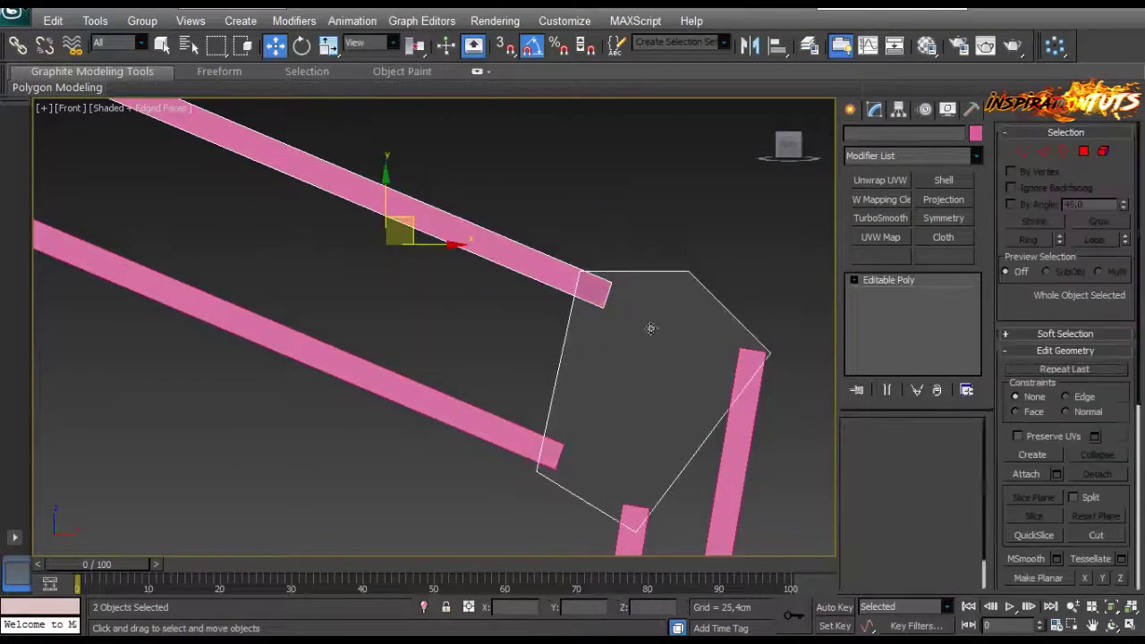
pyautogui.click(868, 446)
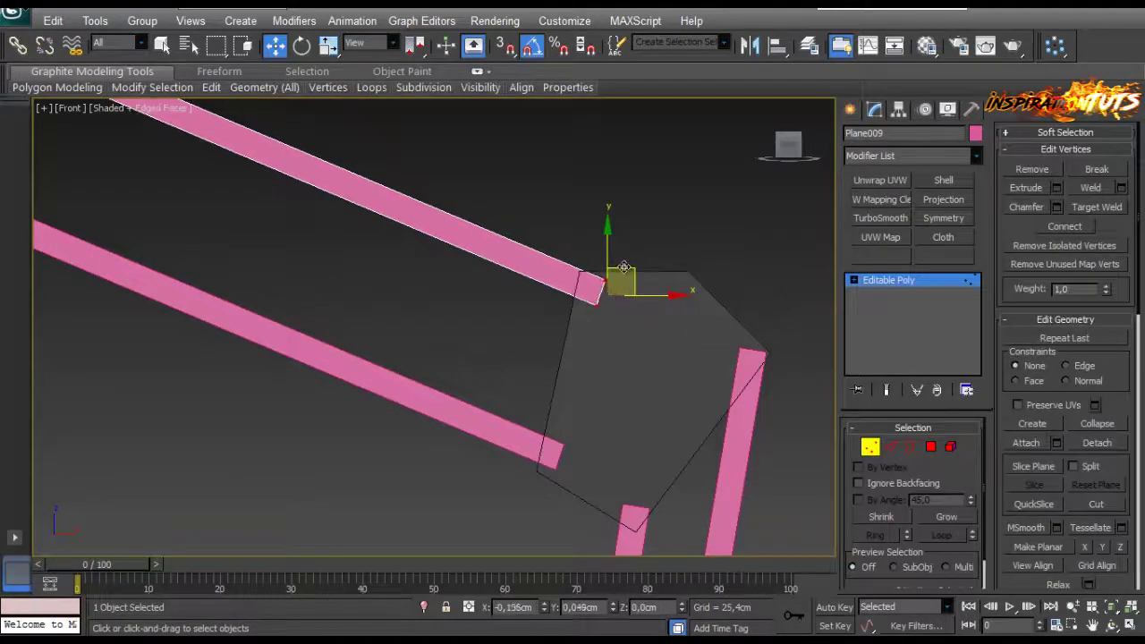
# Shorten the upper sloping strip by moving its left-end vertices right to the triangular plates' upper-right hole.
pyautogui.scroll(-4, 509, 197)
pyautogui.moveTo(304, 183); pyautogui.dragTo(479, 276, button='middle')
pyautogui.scroll(5, 317, 263)
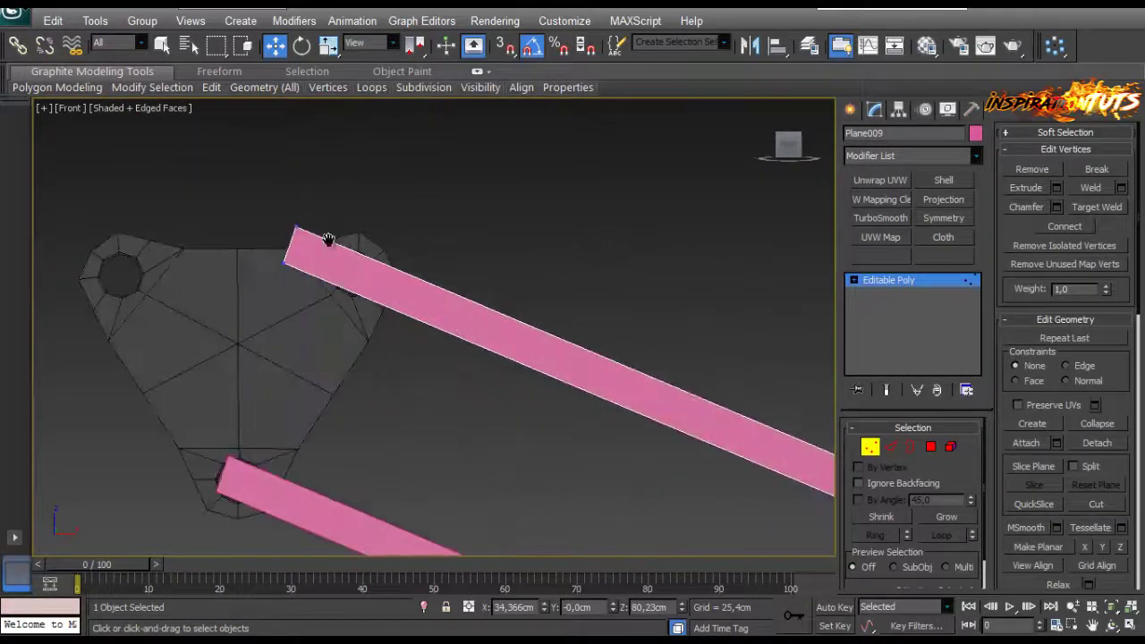
pyautogui.moveTo(324, 234); pyautogui.dragTo(315, 278, button='middle')
pyautogui.moveTo(361, 218); pyautogui.dragTo(255, 340)
pyautogui.moveTo(301, 260); pyautogui.dragTo(348, 277)
pyautogui.scroll(-7, 429, 281)
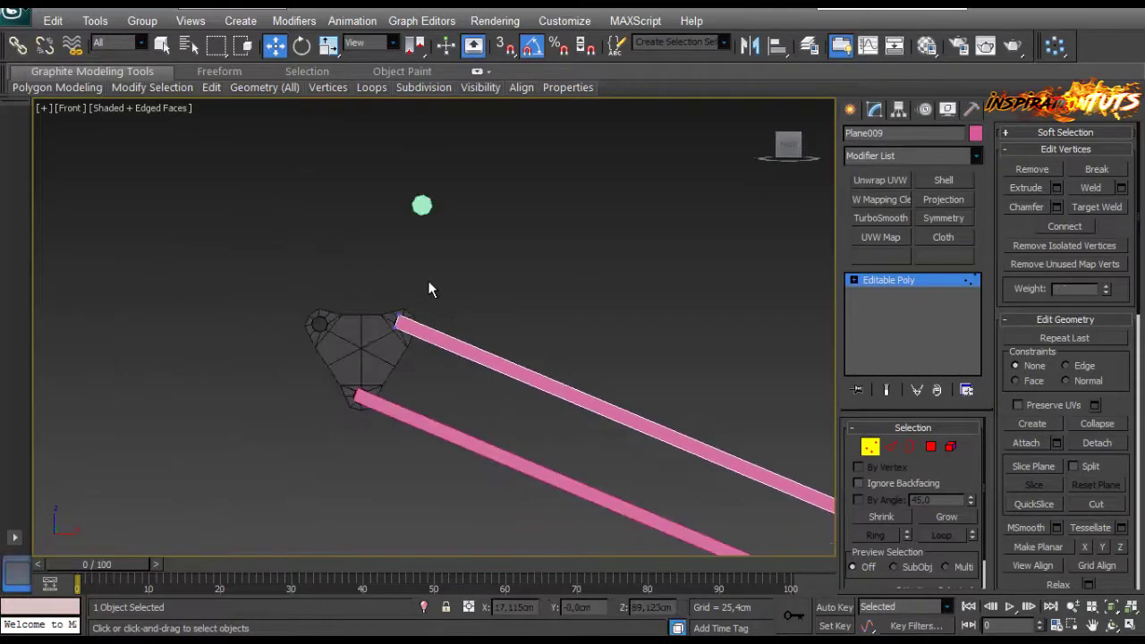
# Assign the dark 02 - Default material to the upper sloping strip.
pyautogui.moveTo(509, 313); pyautogui.dragTo(449, 224, button='middle')
pyautogui.moveTo(492, 295); pyautogui.dragTo(447, 251, button='middle')
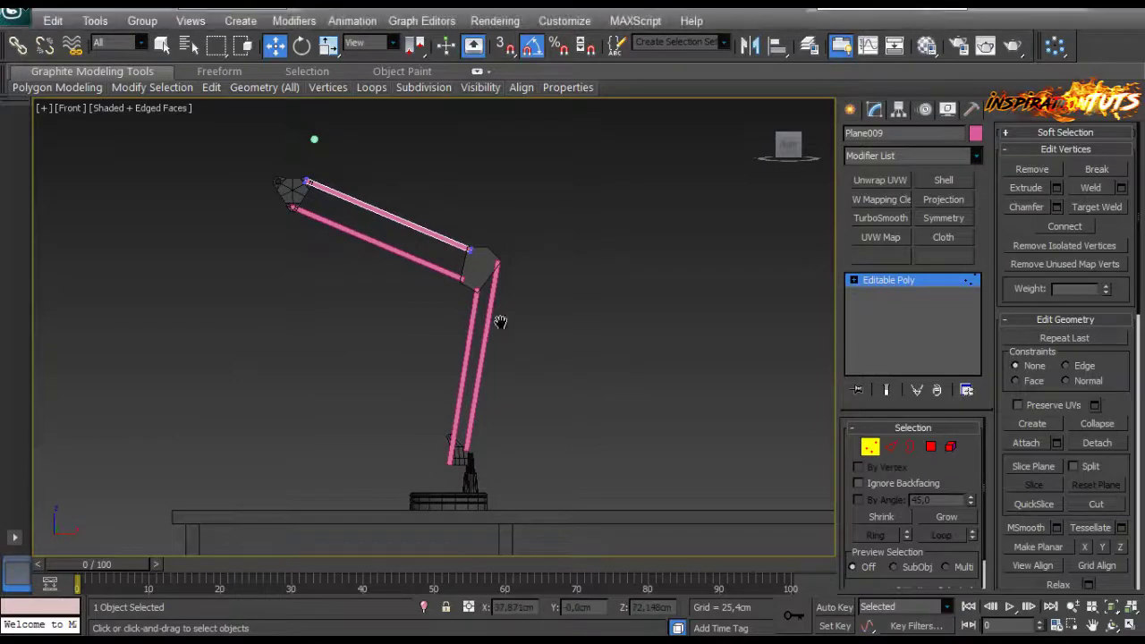
pyautogui.moveTo(499, 319); pyautogui.dragTo(493, 335, button='middle')
pyautogui.moveTo(377, 355); pyautogui.dragTo(245, 430)
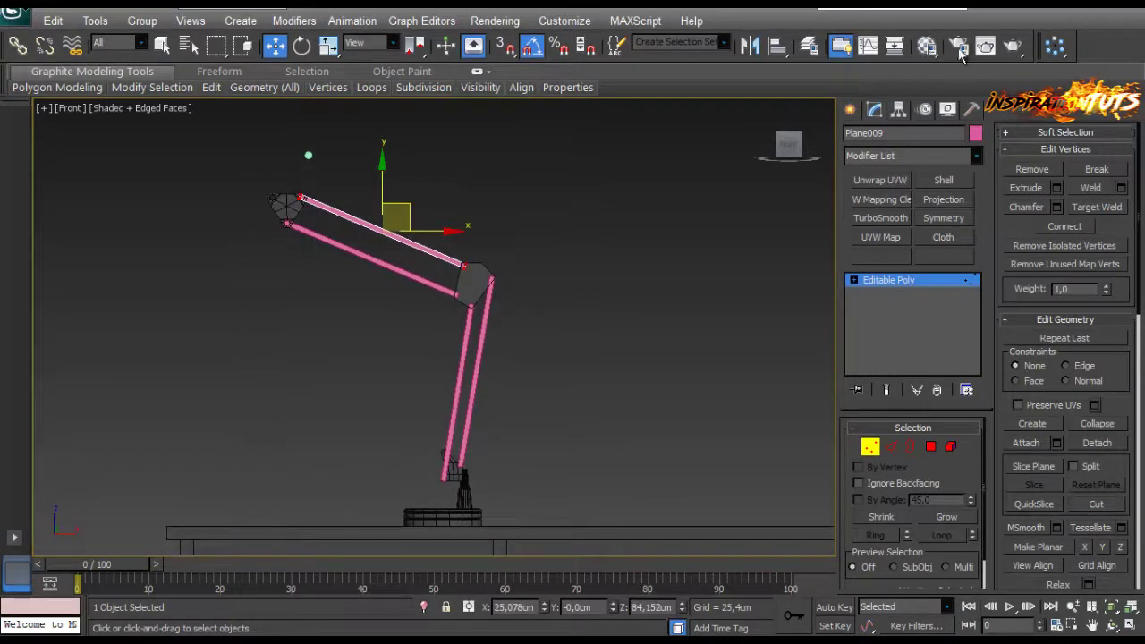
pyautogui.click(927, 47)
pyautogui.click(607, 311)
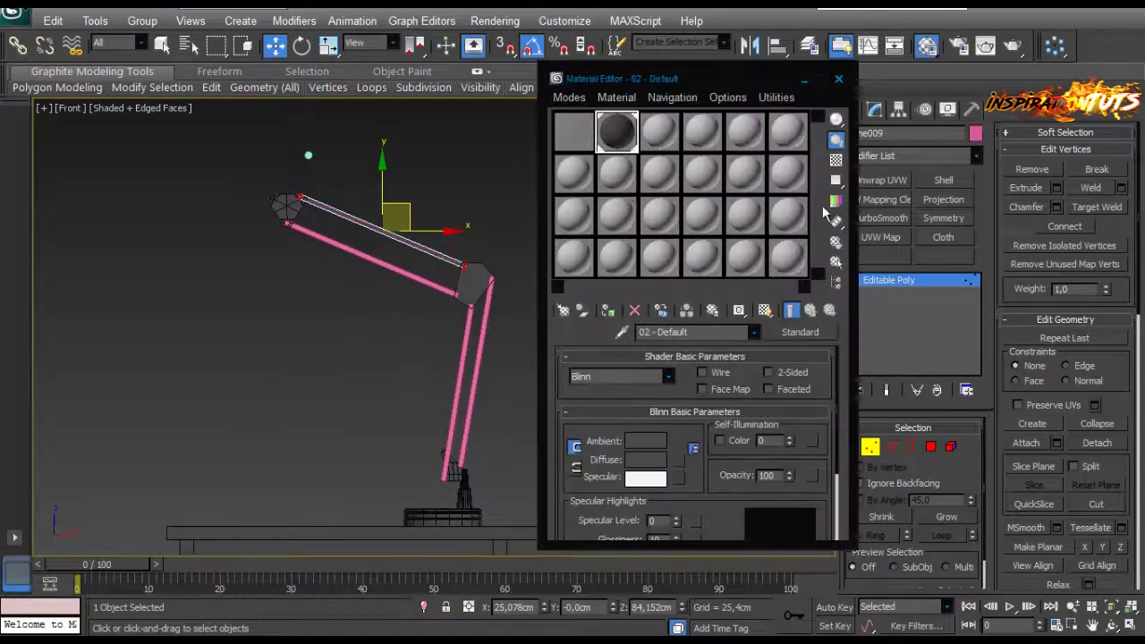
# Select the four arm strips and the upper plate in the Perspective view and assign the 02 - Default material to them.
pyautogui.moveTo(501, 233); pyautogui.dragTo(376, 217, button='middle')
pyautogui.moveTo(470, 174); pyautogui.dragTo(221, 386)
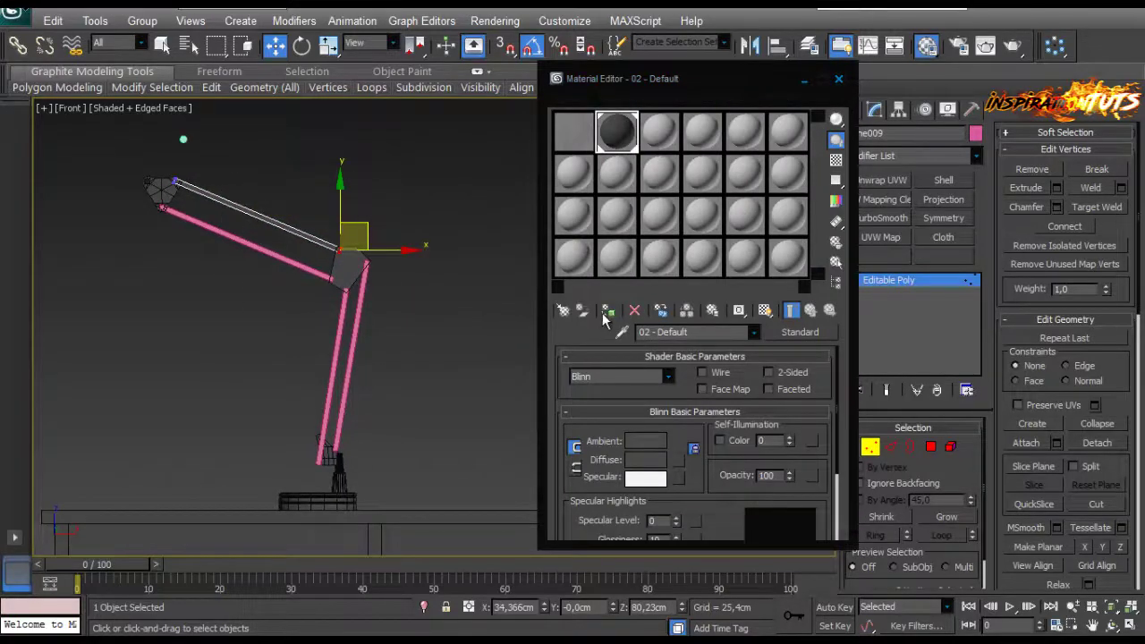
pyautogui.moveTo(398, 318); pyautogui.dragTo(366, 342, button='middle')
pyautogui.moveTo(713, 77); pyautogui.dragTo(639, 230)
pyautogui.moveTo(422, 180); pyautogui.dragTo(372, 236, button='middle')
pyautogui.press('p')
pyautogui.scroll(-5, 372, 235)
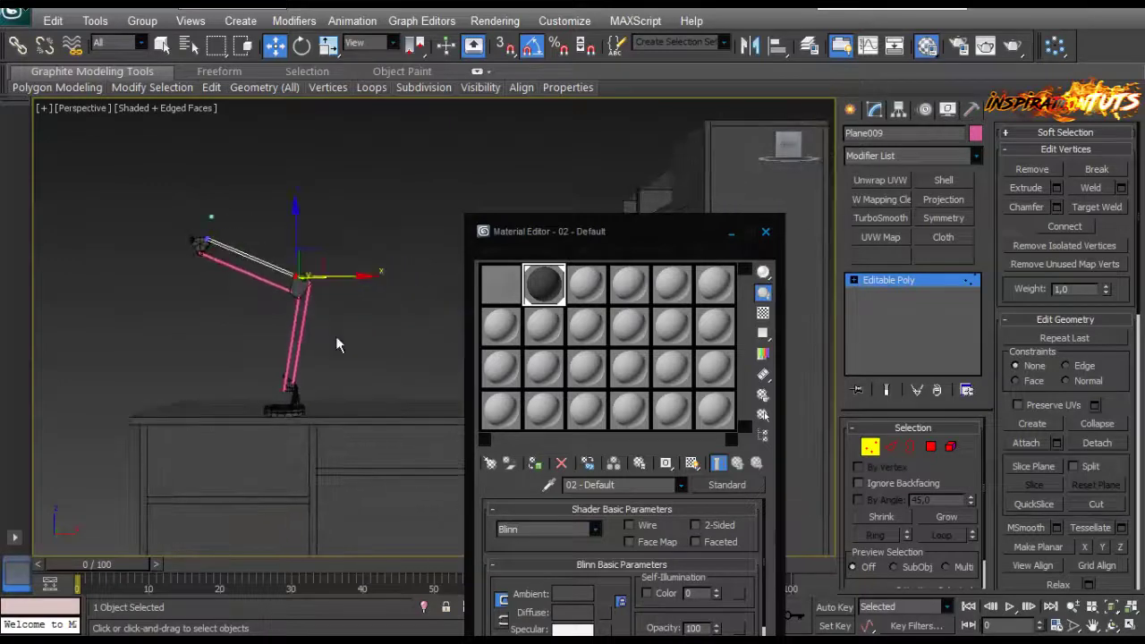
pyautogui.click(284, 344)
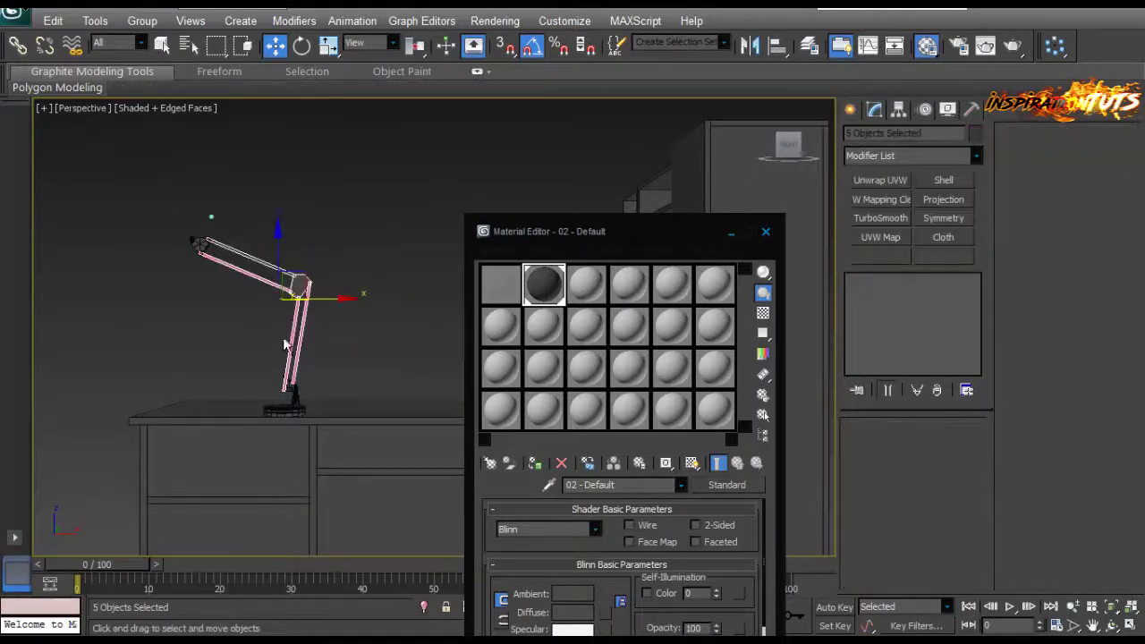
pyautogui.scroll(4, 343, 289)
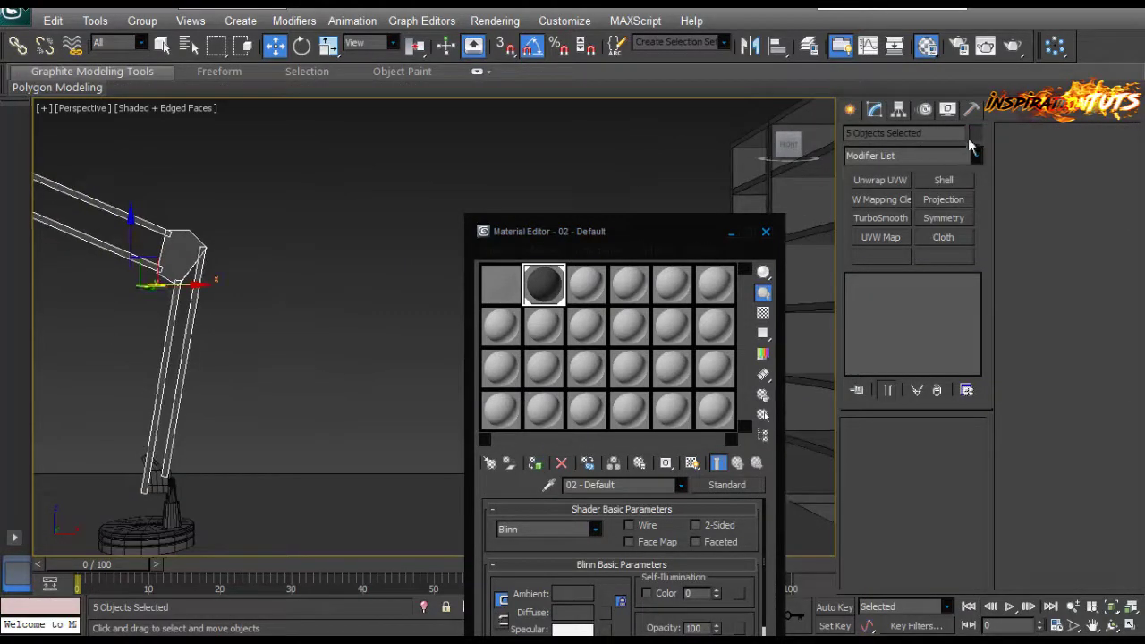
# Give the five selected lamp parts a black object colour and close the Material Editor.
pyautogui.click(976, 132)
pyautogui.click(740, 341)
pyautogui.click(396, 361)
pyautogui.click(764, 235)
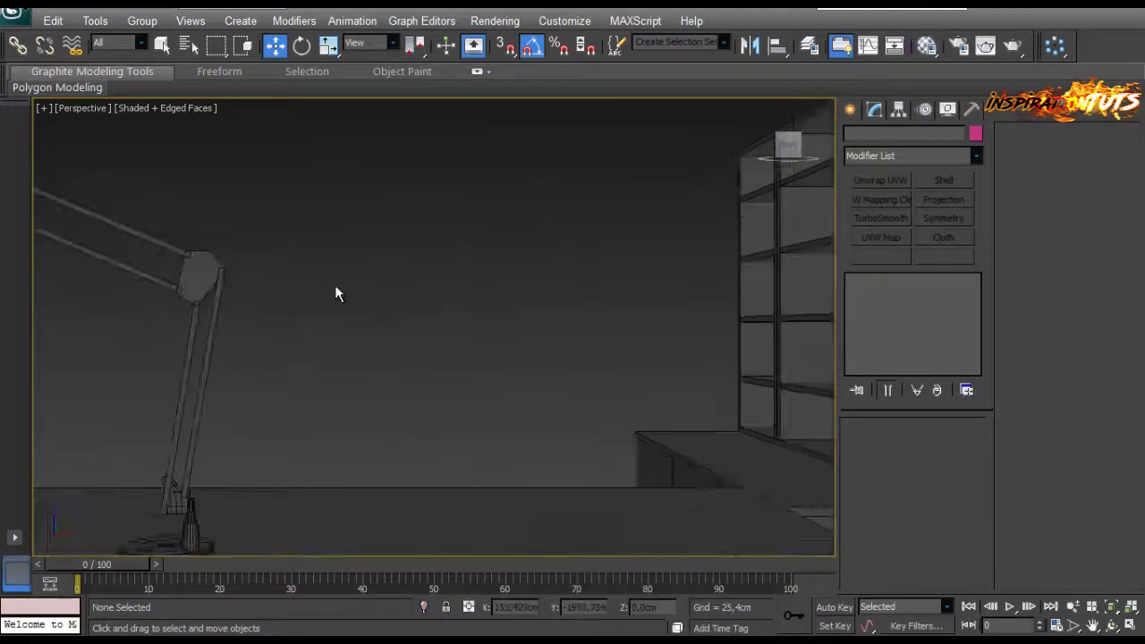
# Clone the upper joint plate sideways along Y as a parallel second plate at about Y 0.62 cm.
pyautogui.keyDown('alt'); pyautogui.moveTo(335, 284); pyautogui.dragTo(529, 361, button='middle'); pyautogui.keyUp('alt')
pyautogui.scroll(3, 621, 248)
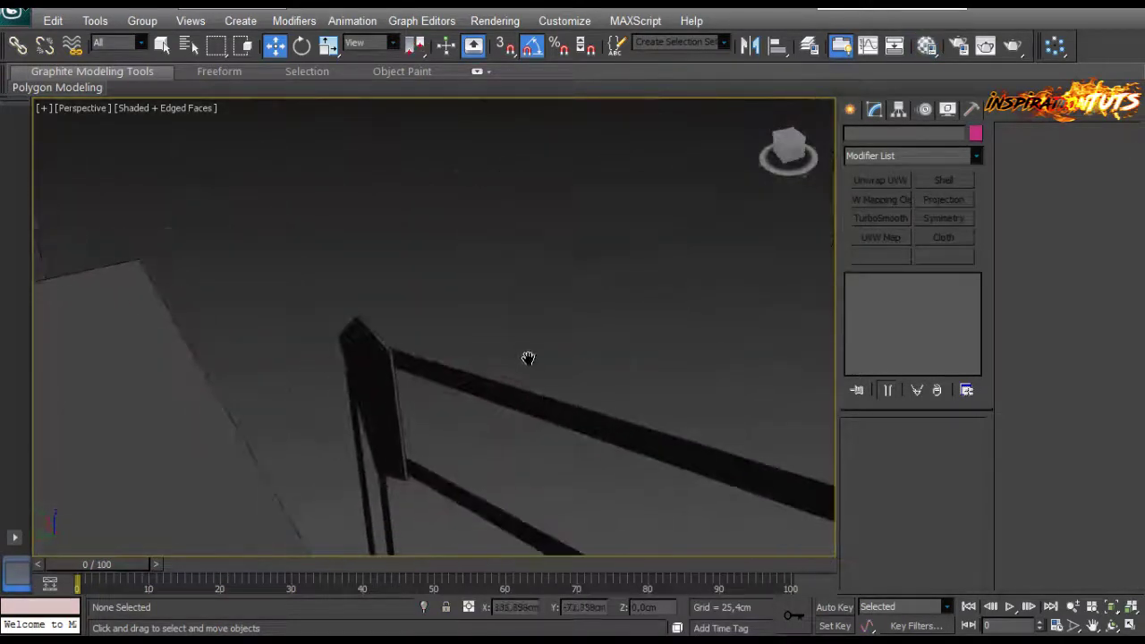
pyautogui.moveTo(579, 338); pyautogui.dragTo(519, 418)
pyautogui.moveTo(433, 379)
pyautogui.mouseDown(button='middle')
pyautogui.moveTo(449, 354)
pyautogui.moveTo(424, 353)
pyautogui.mouseUp(button='middle')
pyautogui.click(447, 355)
pyautogui.scroll(3, 438, 349)
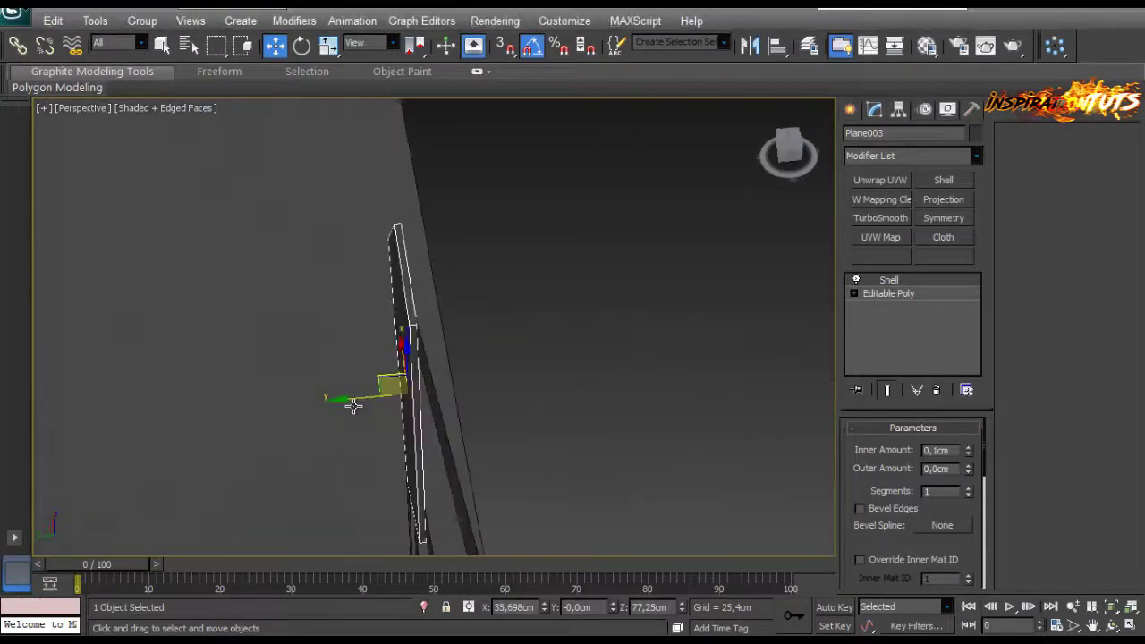
pyautogui.keyDown('shift'); pyautogui.moveTo(351, 403); pyautogui.dragTo(313, 406); pyautogui.keyUp('shift')
pyautogui.click(577, 396)
pyautogui.scroll(-5, 573, 436)
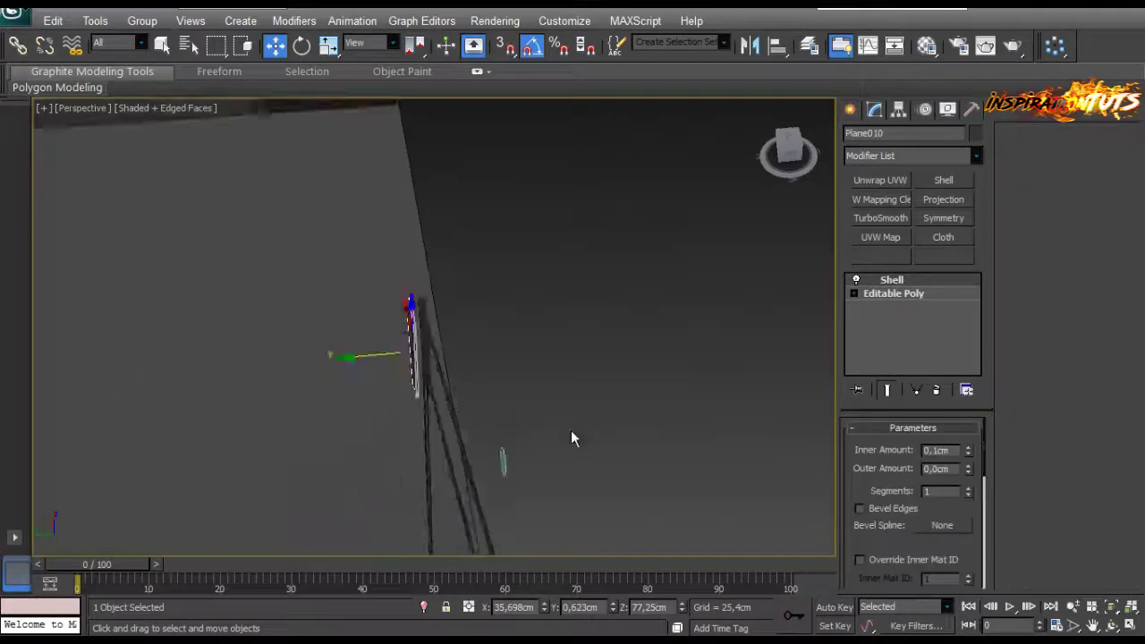
# Select all four arm strips and move them along Y towards the gap between the paired joint plates.
pyautogui.moveTo(573, 436)
pyautogui.keyDown('alt'); pyautogui.mouseDown(button='middle')
pyautogui.moveTo(197, 331)
pyautogui.moveTo(310, 256)
pyautogui.moveTo(368, 310)
pyautogui.mouseUp(button='middle'); pyautogui.keyUp('alt')
pyautogui.scroll(5, 197, 331)
pyautogui.click(425, 341)
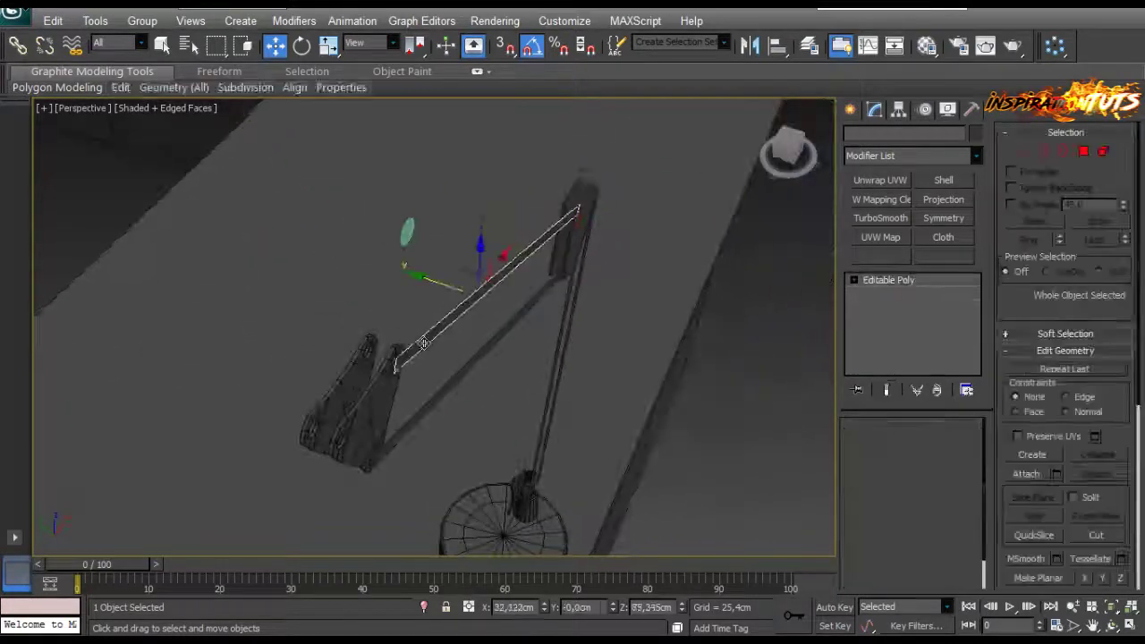
pyautogui.scroll(5, 429, 332)
pyautogui.keyDown('ctrl'); pyautogui.click(605, 296); pyautogui.keyUp('ctrl')
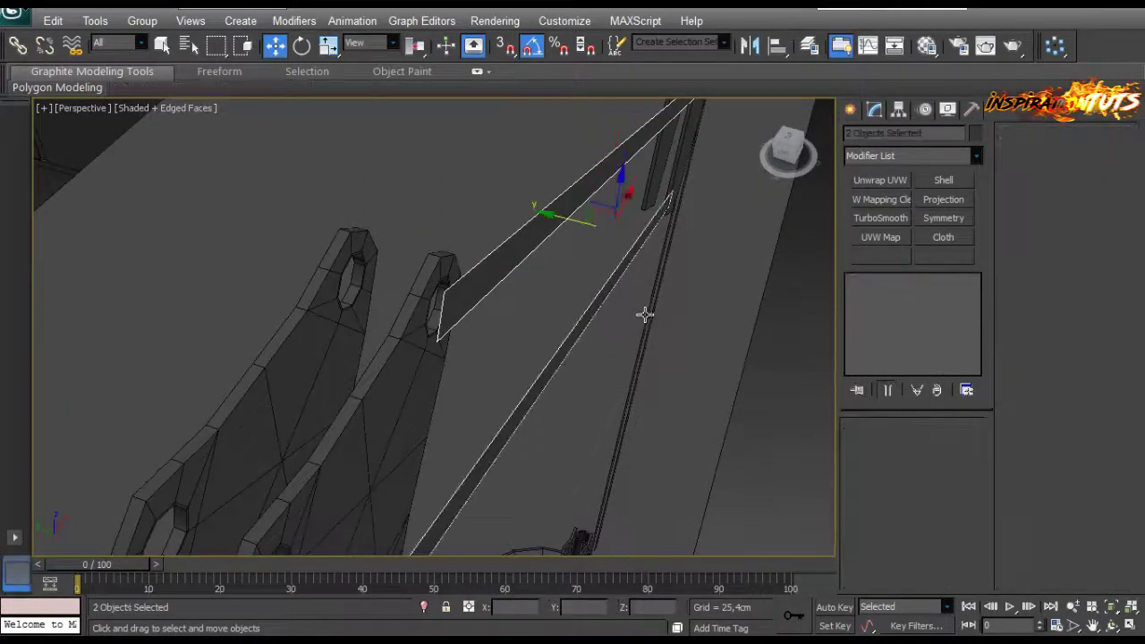
pyautogui.keyDown('ctrl'); pyautogui.moveTo(583, 406); pyautogui.dragTo(583, 408); pyautogui.keyUp('ctrl')
pyautogui.keyDown('ctrl'); pyautogui.click(681, 423); pyautogui.keyUp('ctrl')
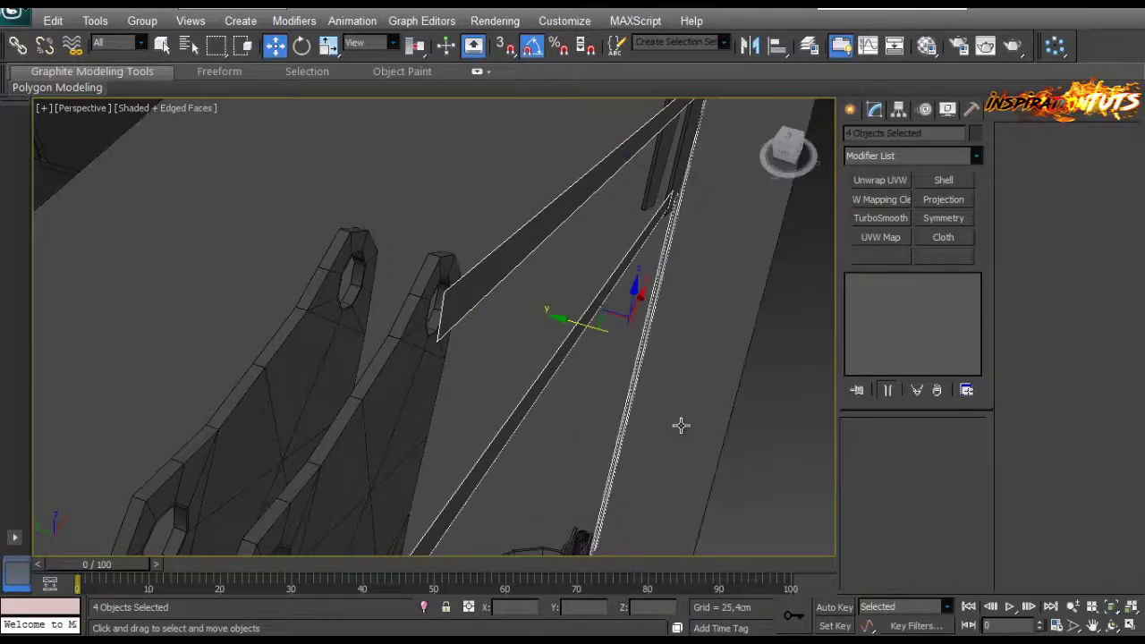
pyautogui.scroll(-8, 680, 424)
pyautogui.keyDown('alt'); pyautogui.moveTo(680, 424); pyautogui.dragTo(848, 333, button='middle'); pyautogui.keyUp('alt')
pyautogui.keyDown('alt'); pyautogui.moveTo(508, 404); pyautogui.dragTo(403, 345, button='middle'); pyautogui.keyUp('alt')
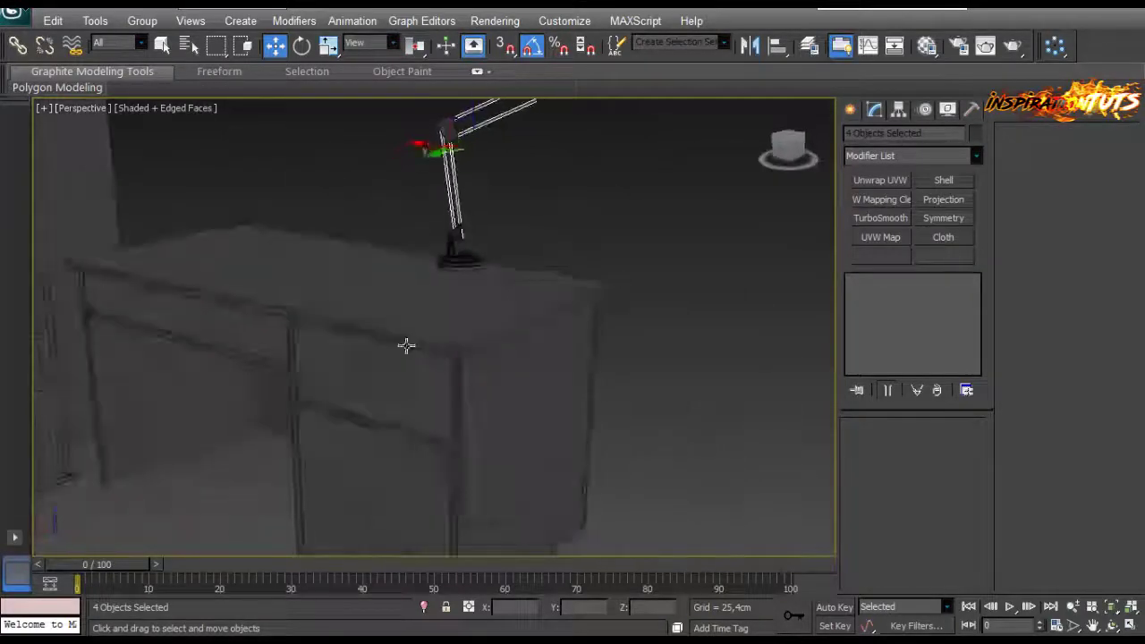
pyautogui.scroll(3, 439, 268)
pyautogui.moveTo(528, 206); pyautogui.dragTo(456, 243, button='middle')
pyautogui.scroll(4, 455, 241)
pyautogui.keyDown('alt'); pyautogui.moveTo(390, 329); pyautogui.dragTo(365, 368, button='middle'); pyautogui.keyUp('alt')
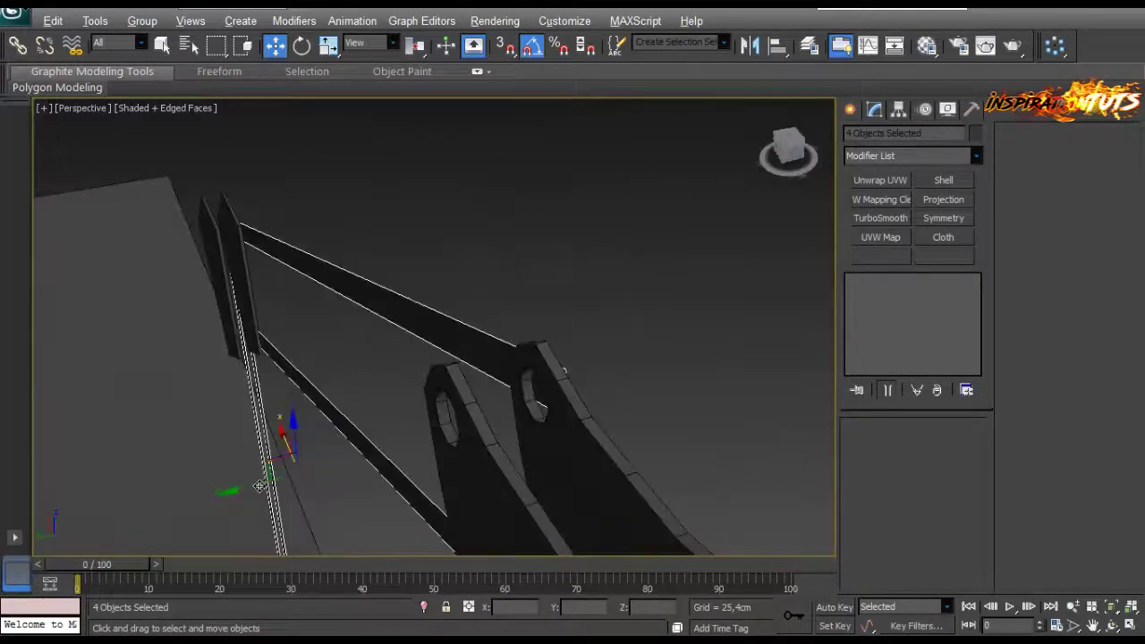
pyautogui.moveTo(262, 486); pyautogui.dragTo(247, 489)
# Compare the strips with the base bracket and move all four slightly further along Y.
pyautogui.moveTo(325, 432); pyautogui.dragTo(266, 141, button='middle')
pyautogui.scroll(3, 269, 192)
pyautogui.moveTo(269, 204); pyautogui.dragTo(426, 315, button='middle')
pyautogui.scroll(3, 357, 295)
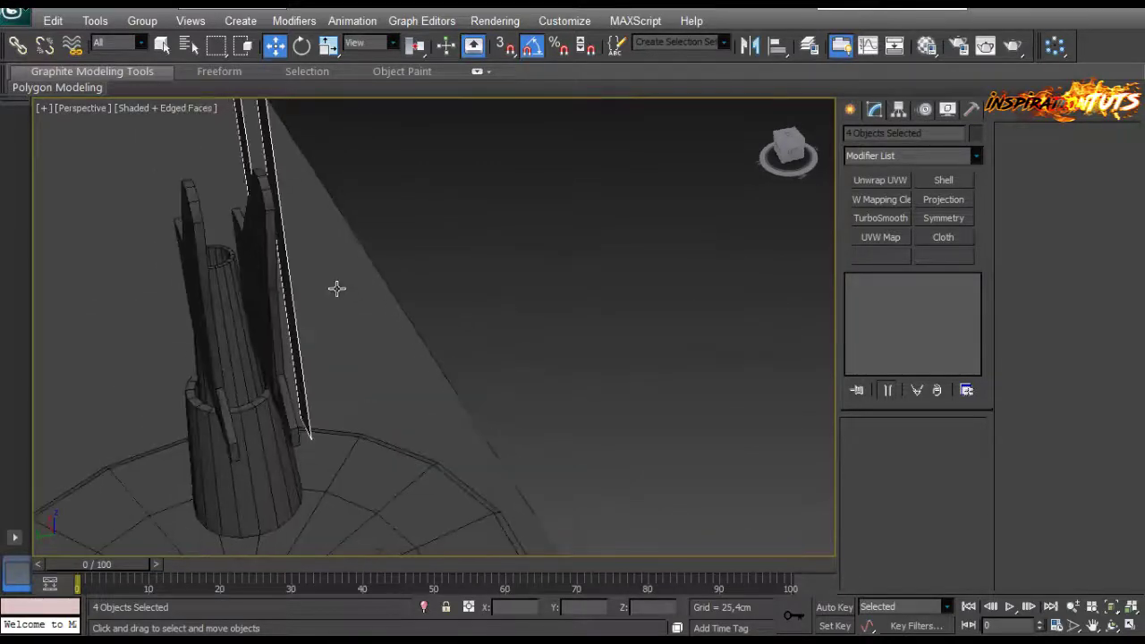
pyautogui.keyDown('alt'); pyautogui.moveTo(335, 289); pyautogui.dragTo(310, 334, button='middle'); pyautogui.keyUp('alt')
pyautogui.scroll(-8, 358, 295)
pyautogui.scroll(5, 375, 249)
pyautogui.moveTo(374, 120); pyautogui.dragTo(374, 243, button='middle')
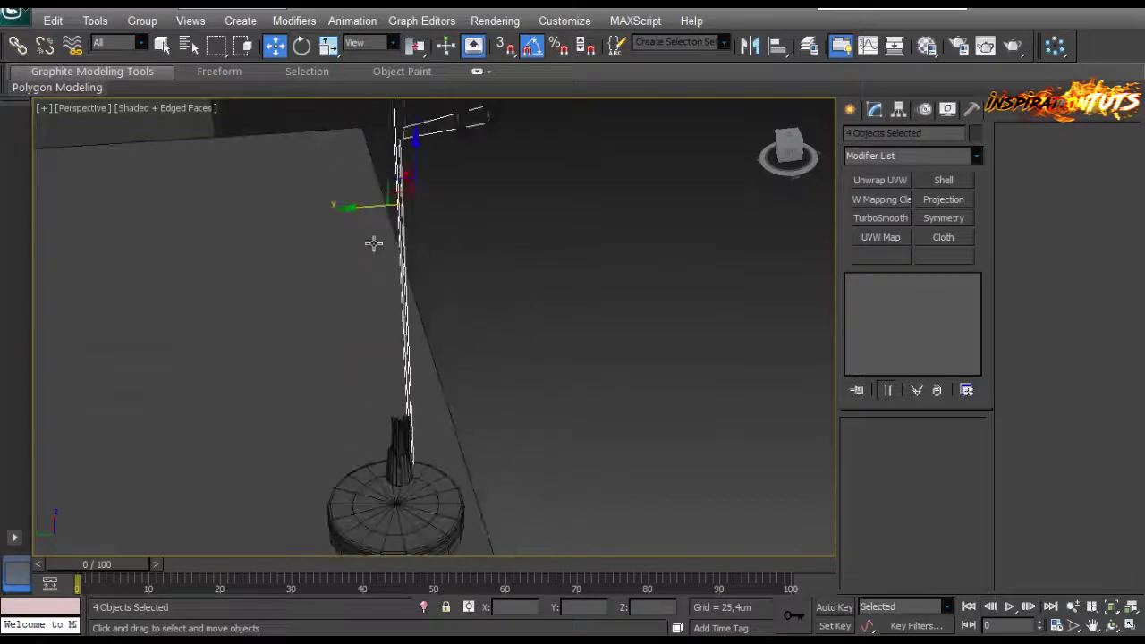
pyautogui.moveTo(379, 207); pyautogui.dragTo(374, 219)
# Try another shift of the four strips beside the base bracket, and undo the last two changes.
pyautogui.scroll(4, 306, 265)
pyautogui.moveTo(389, 429); pyautogui.dragTo(537, 358, button='middle')
pyautogui.scroll(3, 300, 215)
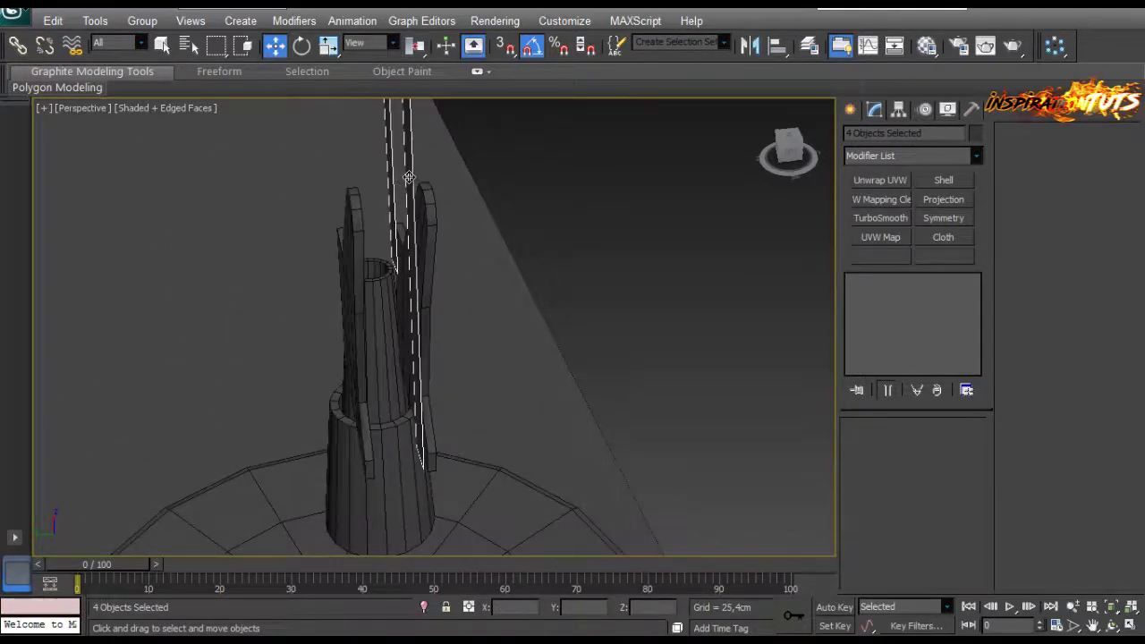
pyautogui.moveTo(409, 177); pyautogui.dragTo(452, 206)
pyautogui.hotkey('ctrl', 'z')
pyautogui.hotkey('ctrl', 'z')
# Nudge the four strips sideways so their lower ends fit between the base bracket's plates.
pyautogui.moveTo(436, 214)
pyautogui.mouseDown(button='middle')
pyautogui.moveTo(446, 189)
pyautogui.moveTo(444, 231)
pyautogui.mouseUp(button='middle')
pyautogui.scroll(4, 462, 212)
pyautogui.moveTo(358, 291); pyautogui.dragTo(499, 293, button='middle')
pyautogui.scroll(-3, 480, 184)
pyautogui.moveTo(492, 291); pyautogui.dragTo(502, 295)
pyautogui.keyDown('alt'); pyautogui.moveTo(502, 295); pyautogui.dragTo(511, 318, button='middle'); pyautogui.keyUp('alt')
pyautogui.moveTo(511, 317); pyautogui.dragTo(511, 471, button='middle')
pyautogui.scroll(-4, 501, 313)
# Fine-tune the four strips along Y to about 0.382 cm so they sit just inside the upper joint plates.
pyautogui.moveTo(500, 312); pyautogui.dragTo(527, 277, button='middle')
pyautogui.scroll(-2, 486, 422)
pyautogui.scroll(3, 458, 348)
pyautogui.scroll(-3, 403, 305)
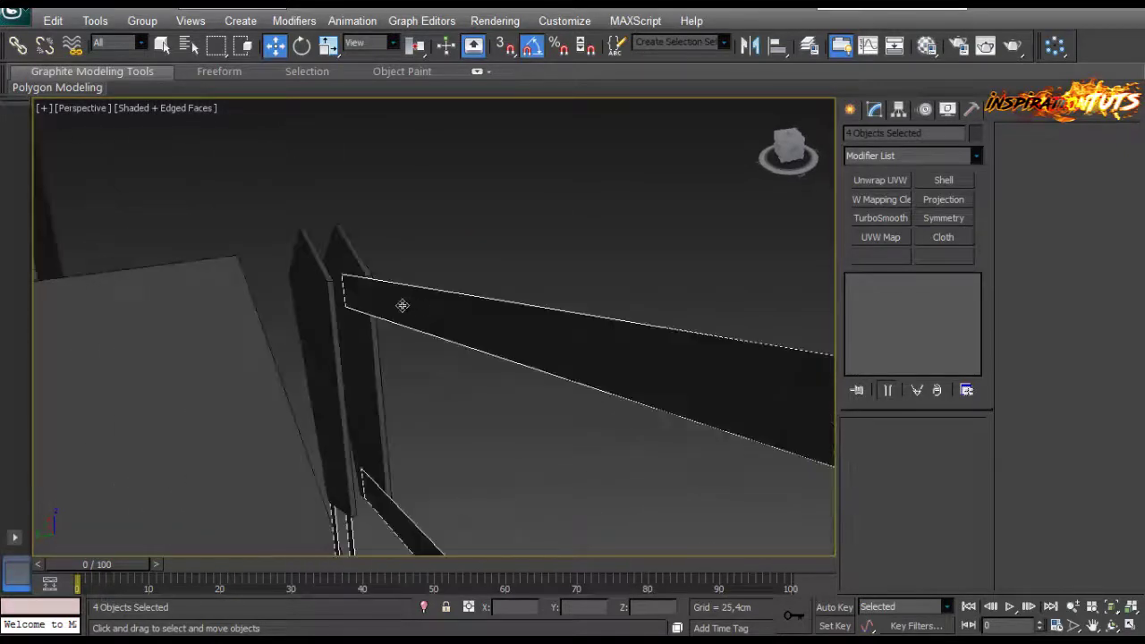
pyautogui.moveTo(267, 262); pyautogui.dragTo(266, 264)
pyautogui.moveTo(301, 379); pyautogui.dragTo(290, 382)
# Add a Shell modifier to the left vertical strip and raise its inner amount to span the base bracket's gap.
pyautogui.scroll(-2, 312, 396)
pyautogui.moveTo(312, 395)
pyautogui.mouseDown(button='middle')
pyautogui.moveTo(358, 350)
pyautogui.moveTo(332, 218)
pyautogui.mouseUp(button='middle')
pyautogui.scroll(-3, 358, 349)
pyautogui.scroll(3, 332, 217)
pyautogui.moveTo(367, 384)
pyautogui.mouseDown(button='middle')
pyautogui.moveTo(516, 358)
pyautogui.moveTo(547, 376)
pyautogui.mouseUp(button='middle')
pyautogui.moveTo(513, 221); pyautogui.dragTo(454, 279)
pyautogui.moveTo(465, 305)
pyautogui.keyDown('alt'); pyautogui.mouseDown(button='middle')
pyautogui.moveTo(500, 328)
pyautogui.moveTo(469, 324)
pyautogui.mouseUp(button='middle'); pyautogui.keyUp('alt')
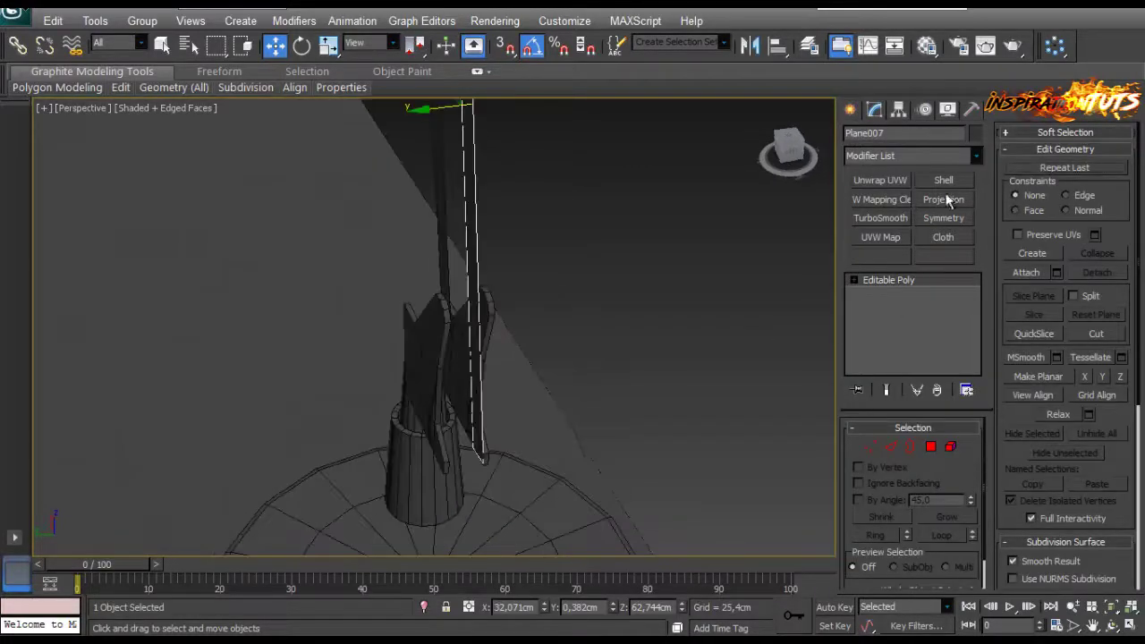
pyautogui.click(945, 182)
pyautogui.moveTo(963, 459); pyautogui.dragTo(964, 443)
# Check the thickened strip between the bracket plates and set its Shell inner amount to 0.6 cm.
pyautogui.scroll(5, 469, 386)
pyautogui.scroll(-7, 469, 383)
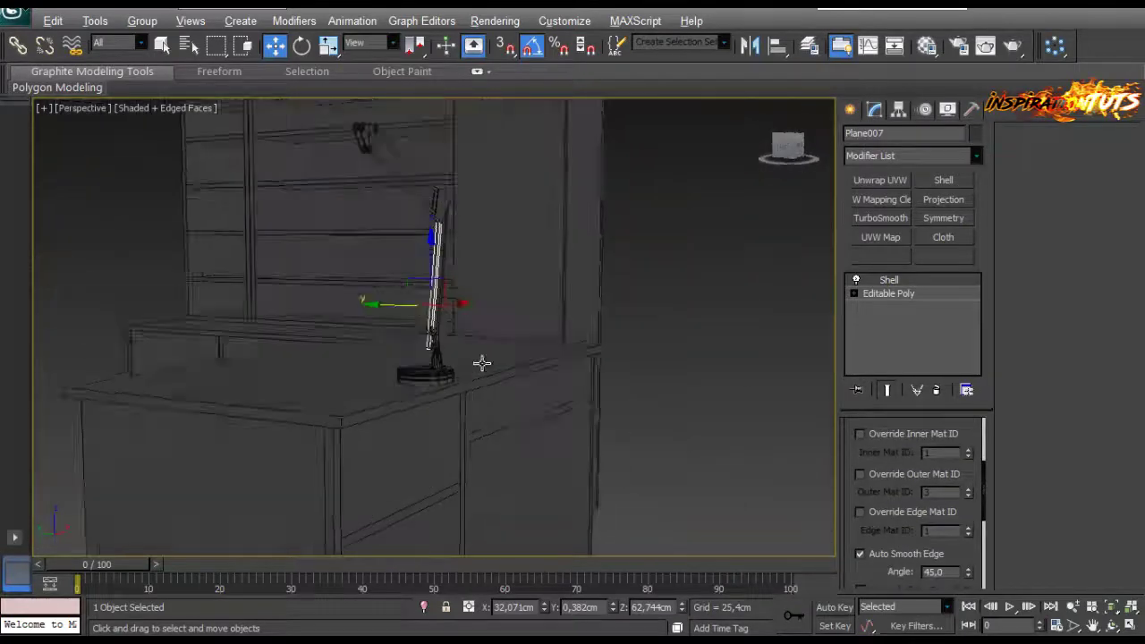
pyautogui.keyDown('alt'); pyautogui.moveTo(481, 363); pyautogui.dragTo(393, 336, button='middle'); pyautogui.keyUp('alt')
pyautogui.scroll(4, 428, 367)
pyautogui.scroll(2, 429, 367)
pyautogui.scroll(3, 478, 358)
pyautogui.scroll(-3, 450, 383)
pyautogui.scroll(2, 892, 428)
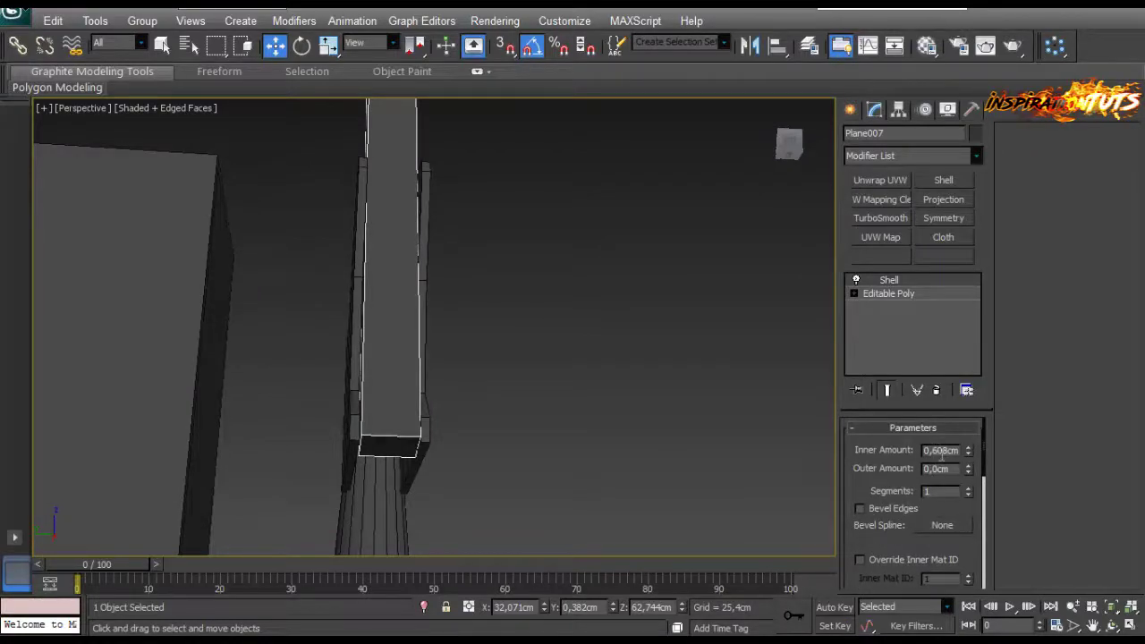
pyautogui.press('BackSpace')
pyautogui.press('Return')
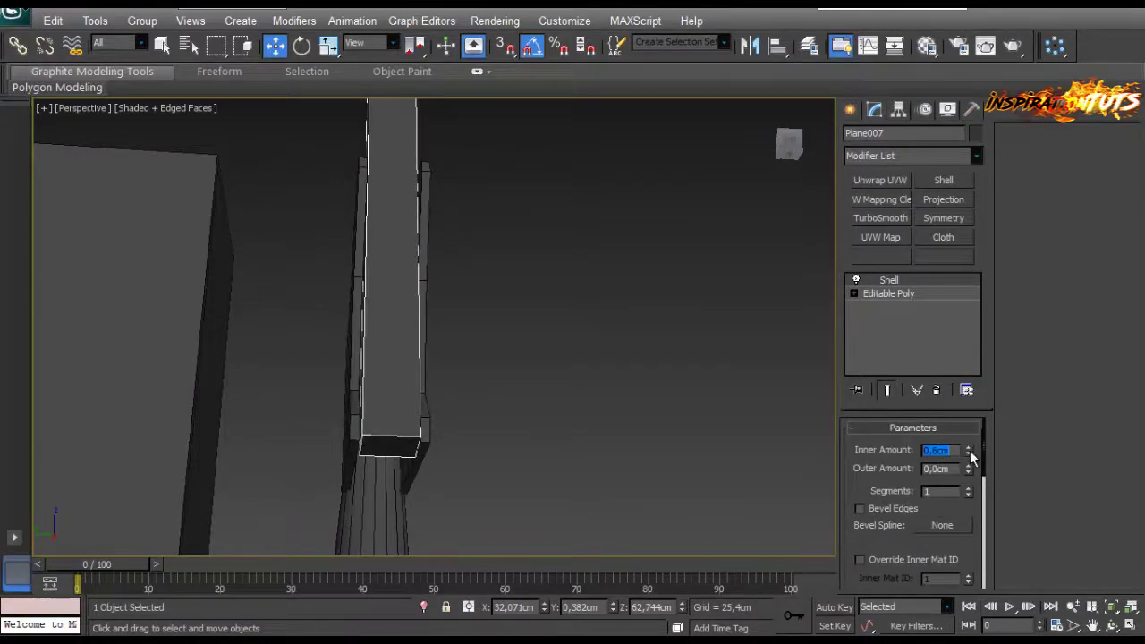
# Copy the left vertical strip's Shell modifier and paste it onto the right vertical strip.
pyautogui.click(607, 290)
pyautogui.scroll(-3, 461, 255)
pyautogui.click(412, 221)
pyautogui.rightClick(893, 282)
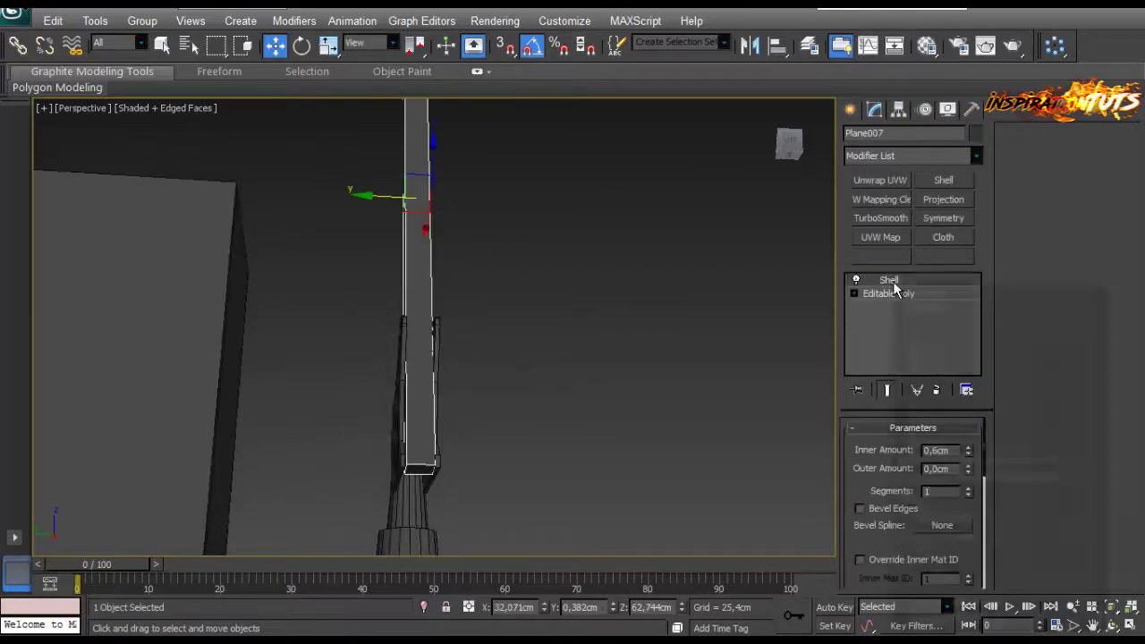
pyautogui.click(909, 350)
pyautogui.scroll(-4, 542, 205)
pyautogui.keyDown('alt'); pyautogui.moveTo(542, 204); pyautogui.dragTo(534, 351, button='middle'); pyautogui.keyUp('alt')
pyautogui.scroll(4, 477, 323)
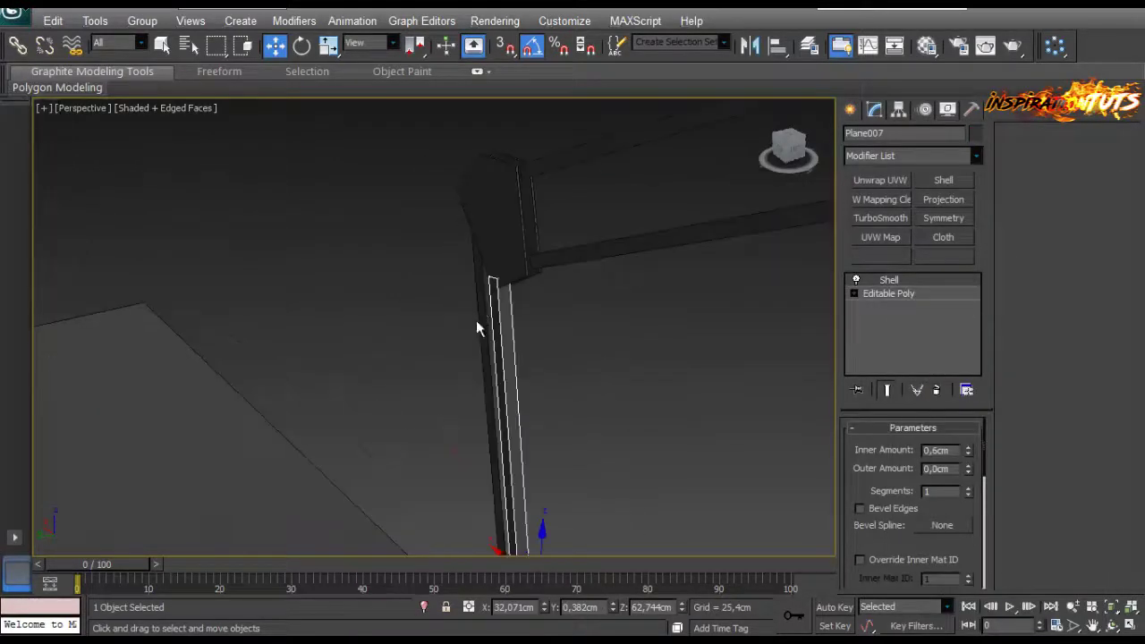
pyautogui.click(478, 318)
pyautogui.rightClick(855, 345)
pyautogui.click(921, 325)
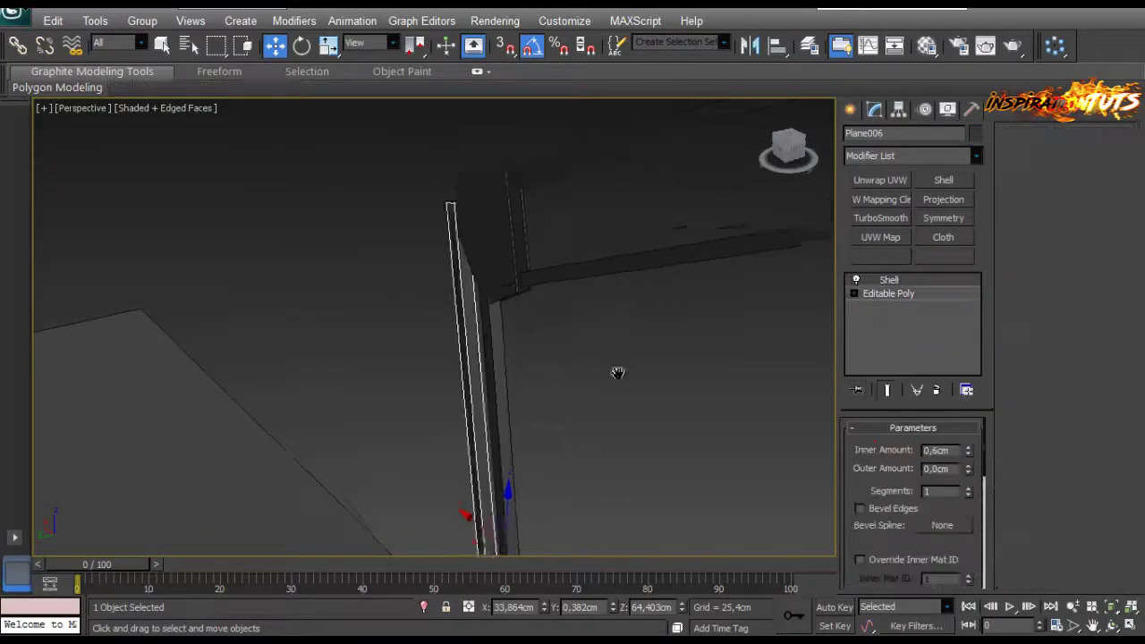
# Shift both upper joint plates slightly along Y to line up with the thickened strip, and nudge one plate outward to its face.
pyautogui.keyDown('alt'); pyautogui.moveTo(616, 373); pyautogui.dragTo(547, 296, button='middle'); pyautogui.keyUp('alt')
pyautogui.scroll(2, 501, 296)
pyautogui.moveTo(475, 295); pyautogui.dragTo(471, 229, button='middle')
pyautogui.scroll(4, 424, 366)
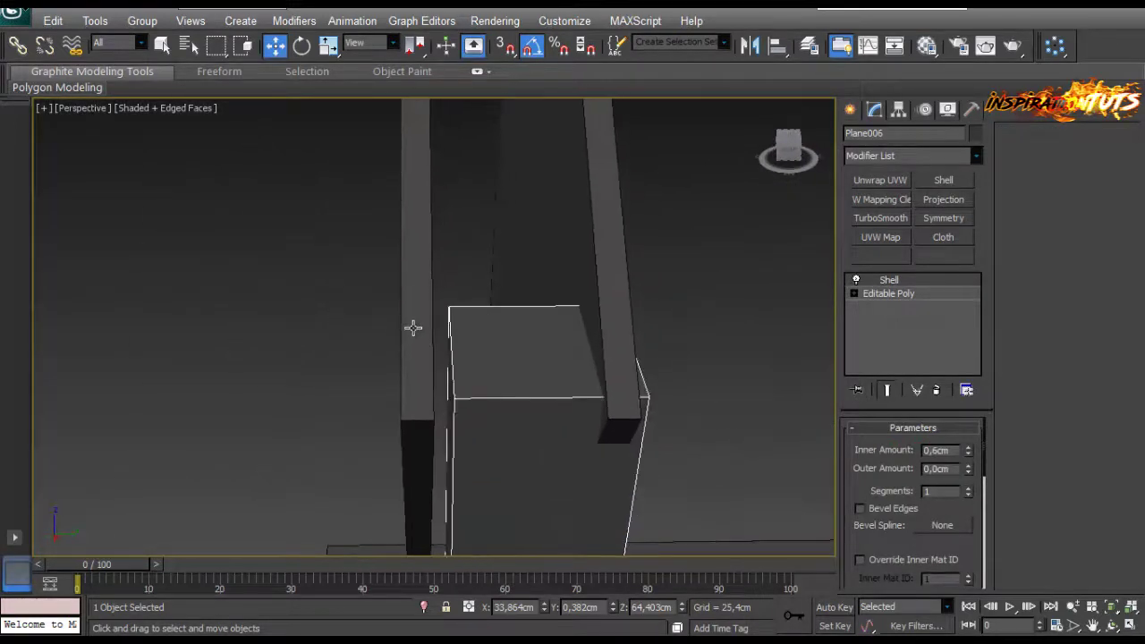
pyautogui.scroll(-5, 411, 328)
pyautogui.click(471, 311)
pyautogui.keyDown('ctrl'); pyautogui.click(409, 315); pyautogui.keyUp('ctrl')
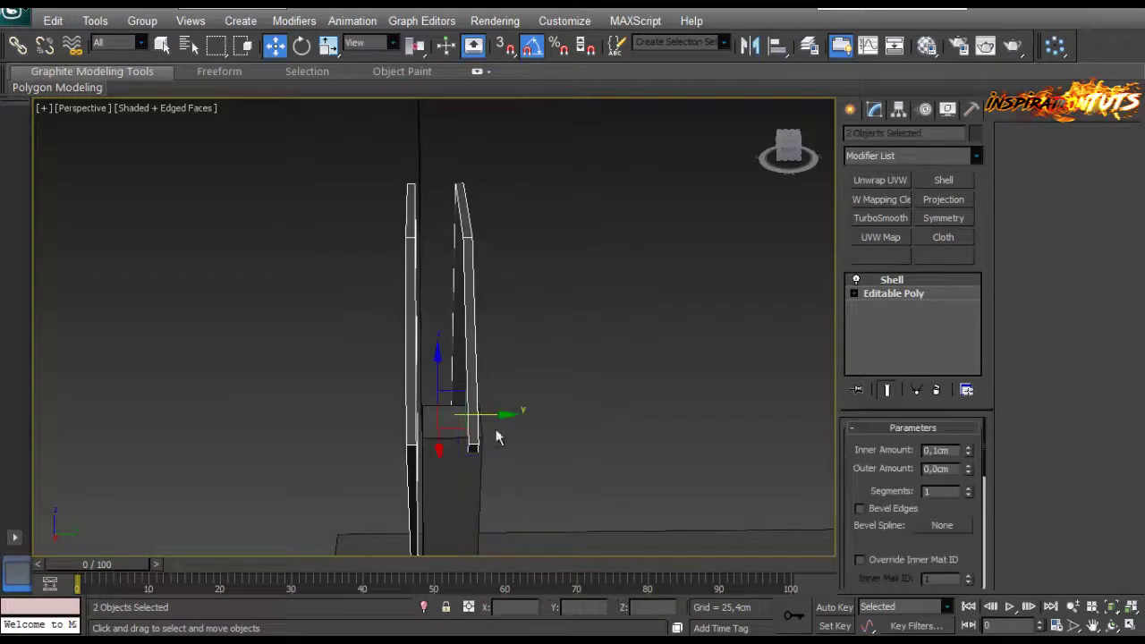
pyautogui.moveTo(490, 415); pyautogui.dragTo(495, 416)
pyautogui.click(480, 367)
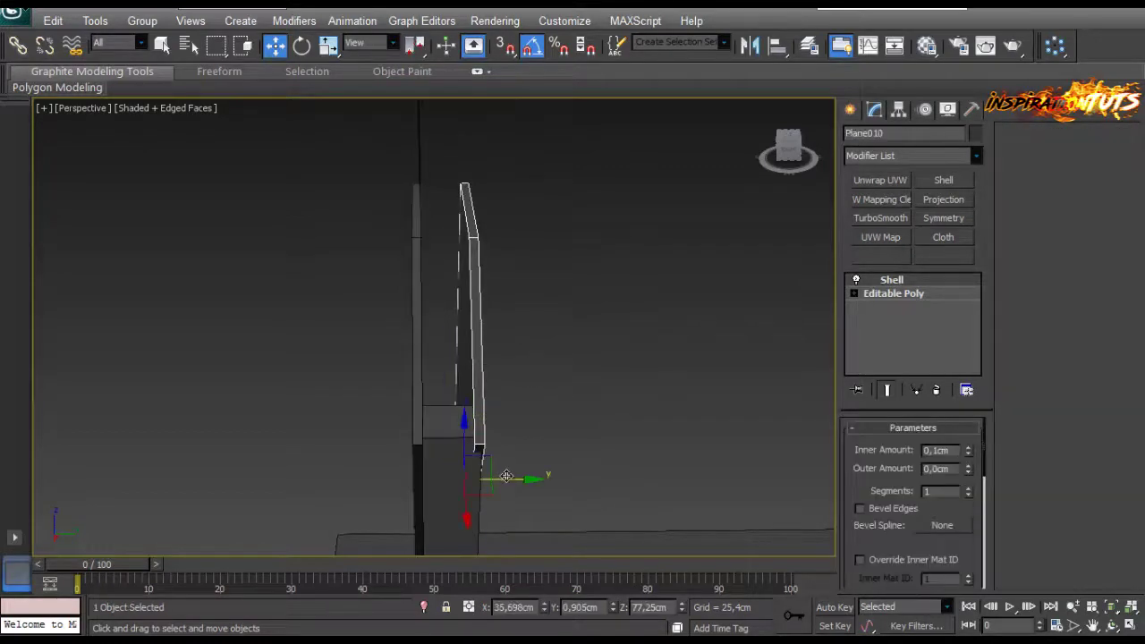
pyautogui.moveTo(506, 478); pyautogui.dragTo(514, 478)
pyautogui.click(534, 383)
pyautogui.moveTo(535, 382); pyautogui.dragTo(514, 447, button='middle')
pyautogui.scroll(-4, 514, 438)
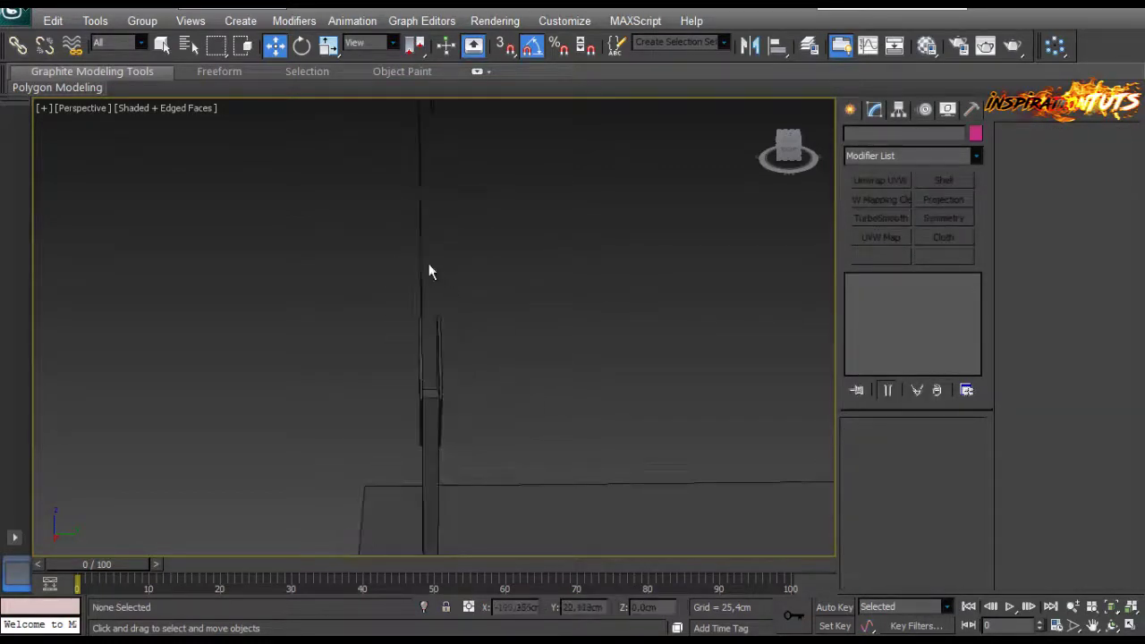
# Paste the copied Shell modifier onto the two sloping strips between the upper joint and the triangular joint.
pyautogui.moveTo(432, 261); pyautogui.dragTo(404, 234)
pyautogui.keyDown('alt'); pyautogui.moveTo(430, 260); pyautogui.dragTo(537, 304, button='middle'); pyautogui.keyUp('alt')
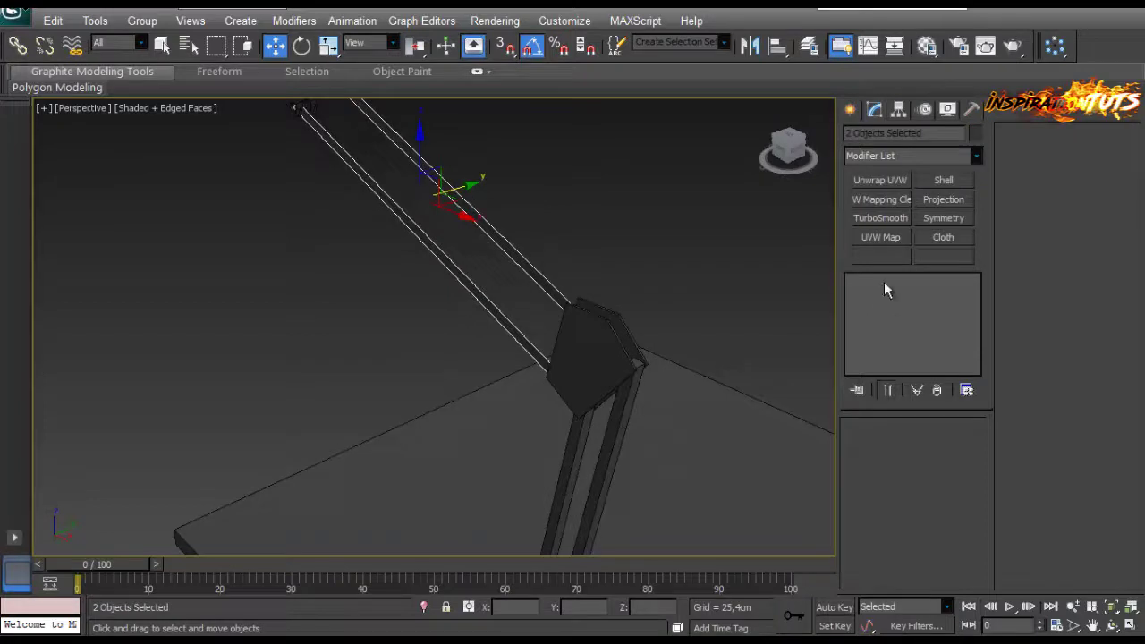
pyautogui.moveTo(537, 248); pyautogui.dragTo(453, 314)
pyautogui.rightClick(871, 314)
pyautogui.click(892, 326)
pyautogui.rightClick(885, 315)
pyautogui.click(897, 333)
pyautogui.keyDown('alt'); pyautogui.moveTo(528, 268); pyautogui.dragTo(626, 259, button='middle'); pyautogui.keyUp('alt')
pyautogui.click(586, 255)
# Examine the thickened strips and joints along the whole lamp arm, from the triangular joint to the base.
pyautogui.moveTo(586, 255); pyautogui.dragTo(672, 240, button='middle')
pyautogui.scroll(-4, 666, 246)
pyautogui.moveTo(549, 372); pyautogui.dragTo(554, 219, button='middle')
pyautogui.keyDown('alt'); pyautogui.moveTo(554, 219); pyautogui.dragTo(573, 193, button='middle'); pyautogui.keyUp('alt')
pyautogui.scroll(-4, 489, 209)
pyautogui.scroll(2, 474, 208)
pyautogui.moveTo(437, 207); pyautogui.dragTo(570, 383, button='middle')
pyautogui.scroll(2, 407, 233)
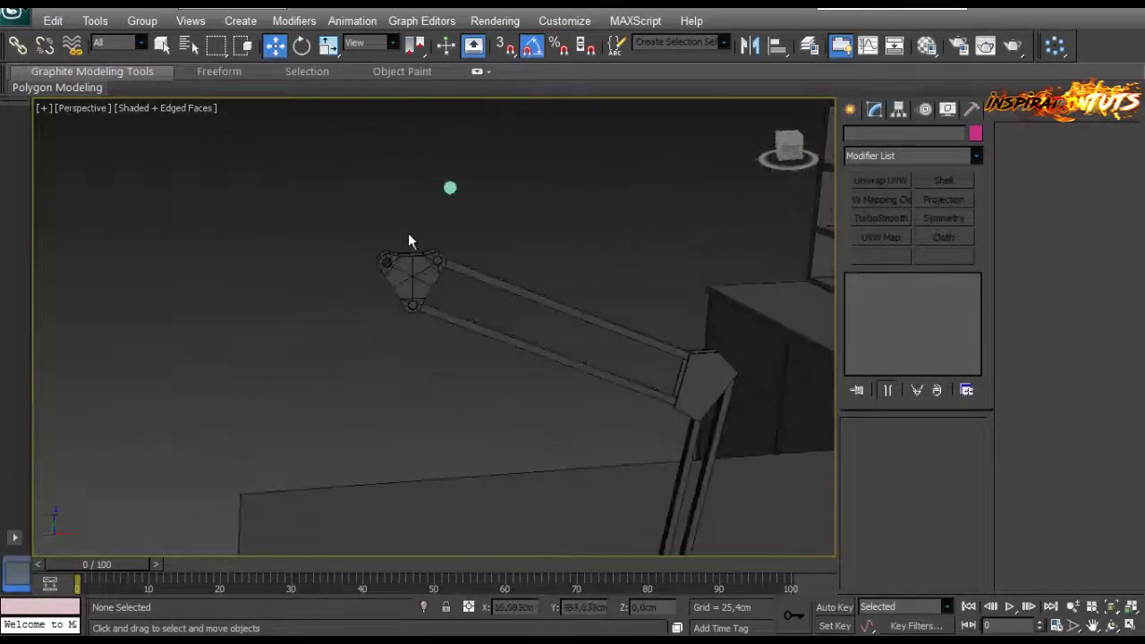
pyautogui.scroll(2, 408, 224)
pyautogui.scroll(-4, 409, 210)
pyautogui.keyDown('alt'); pyautogui.moveTo(456, 267); pyautogui.dragTo(504, 307, button='middle'); pyautogui.keyUp('alt')
pyautogui.moveTo(526, 389); pyautogui.dragTo(406, 331, button='middle')
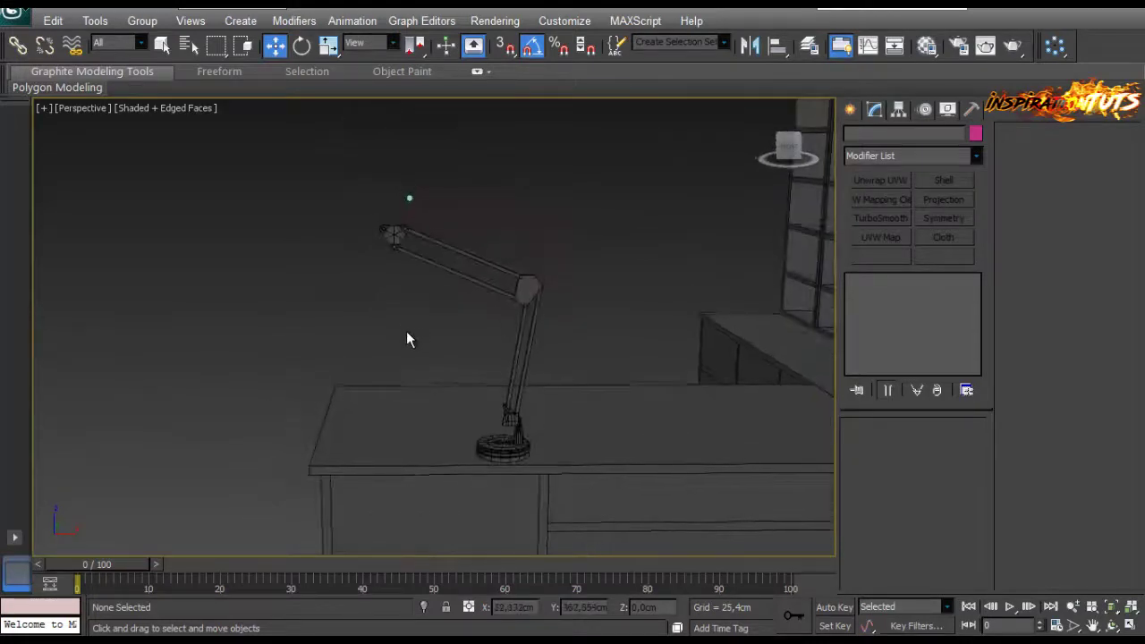
# Create a cylinder of about 2.96 cm radius and 4.71 cm height beside the triangular joint in the front view, standing it upright.
pyautogui.press('f')
pyautogui.scroll(-3, 419, 317)
pyautogui.moveTo(228, 299); pyautogui.dragTo(353, 306, button='middle')
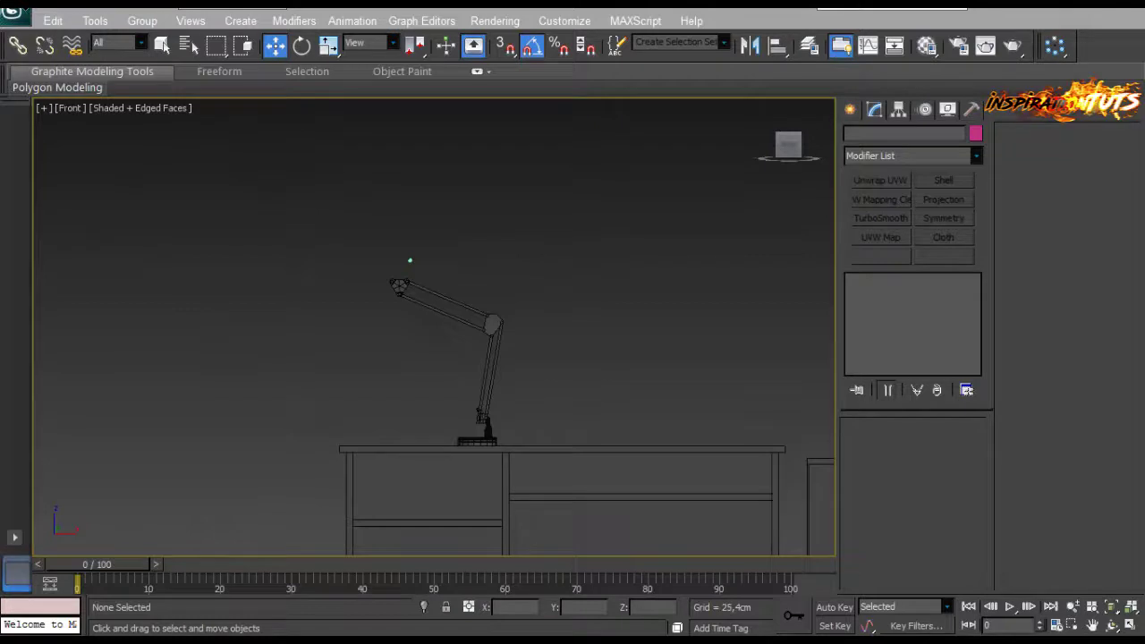
pyautogui.scroll(5, 434, 329)
pyautogui.moveTo(266, 220); pyautogui.dragTo(291, 279, button='middle')
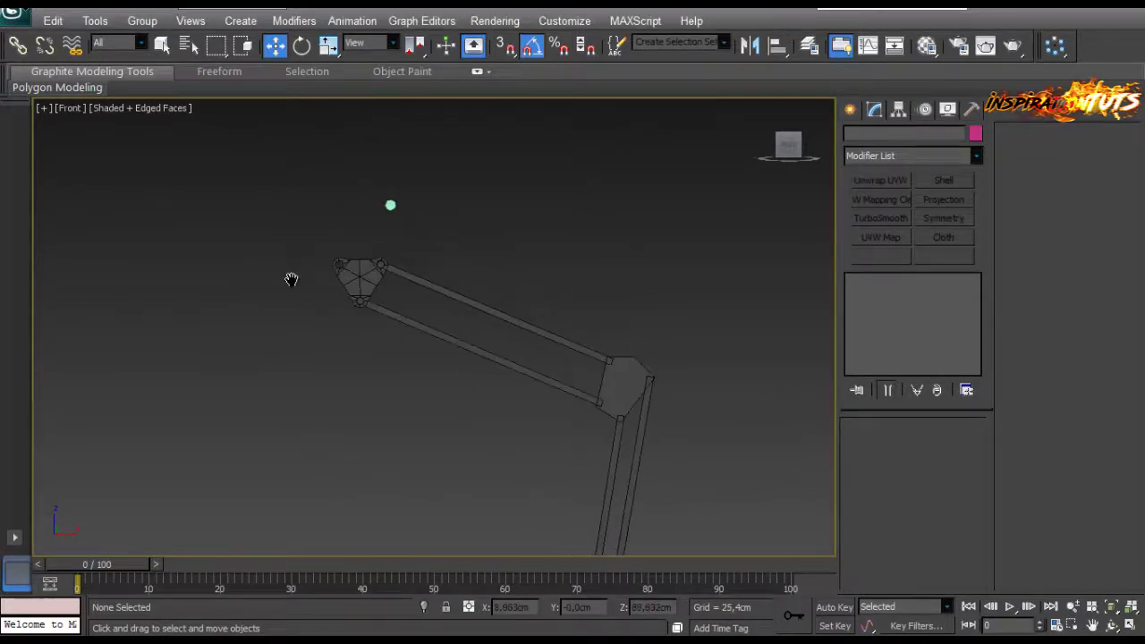
pyautogui.scroll(-3, 458, 372)
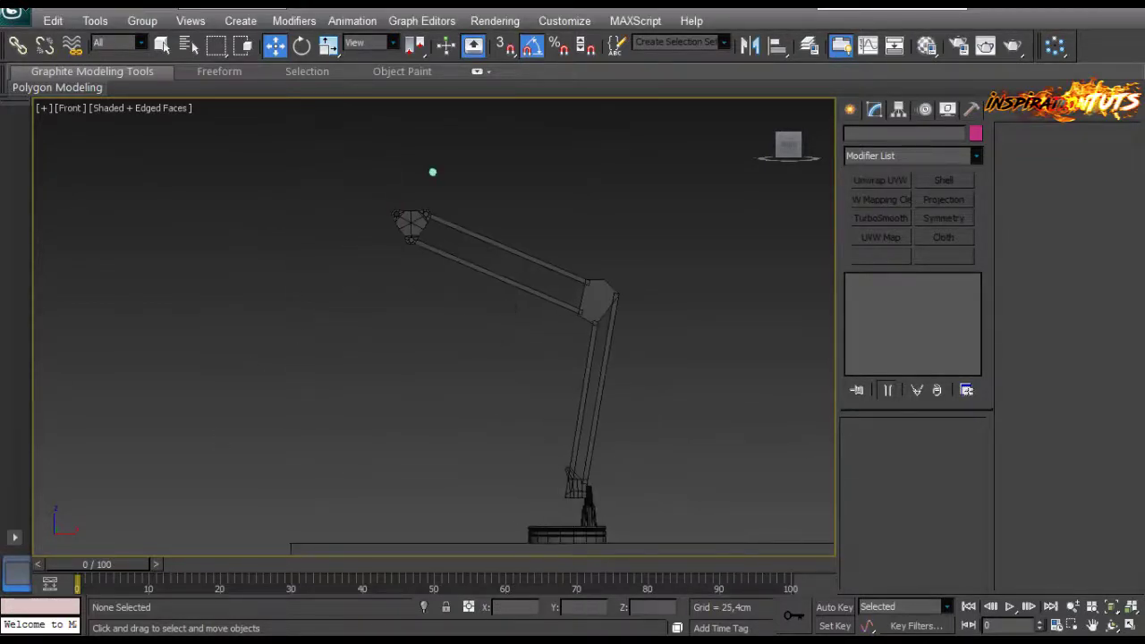
pyautogui.moveTo(429, 262); pyautogui.dragTo(470, 277, button='middle')
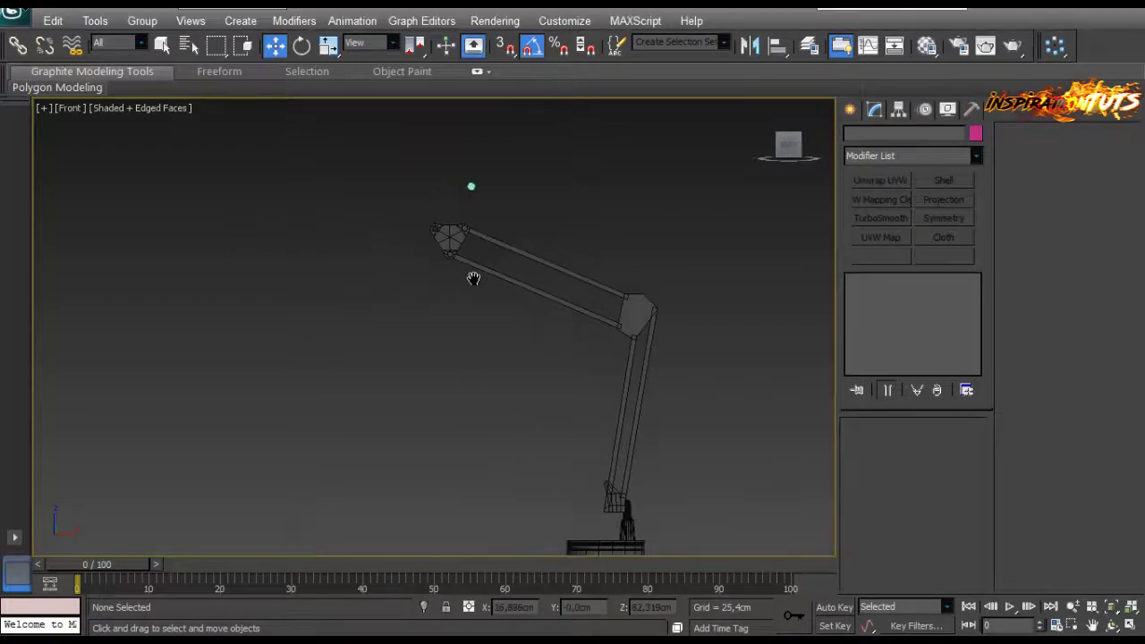
pyautogui.click(853, 109)
pyautogui.click(872, 253)
pyautogui.moveTo(329, 246); pyautogui.dragTo(346, 244, button='middle')
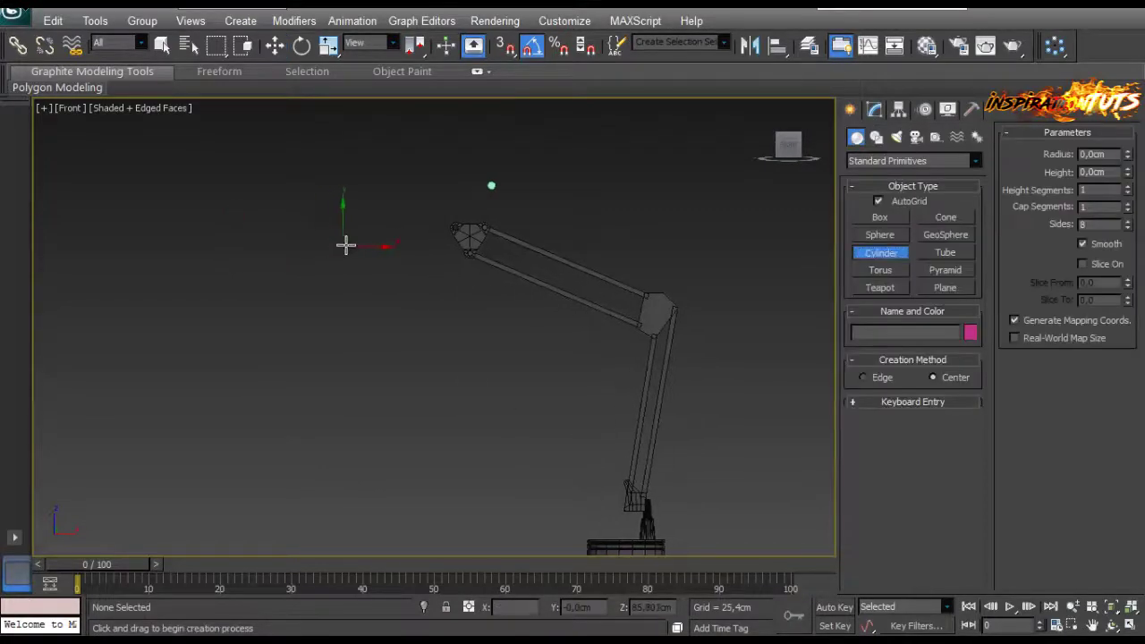
pyautogui.moveTo(343, 246); pyautogui.dragTo(344, 153)
pyautogui.click(303, 46)
pyautogui.click(874, 110)
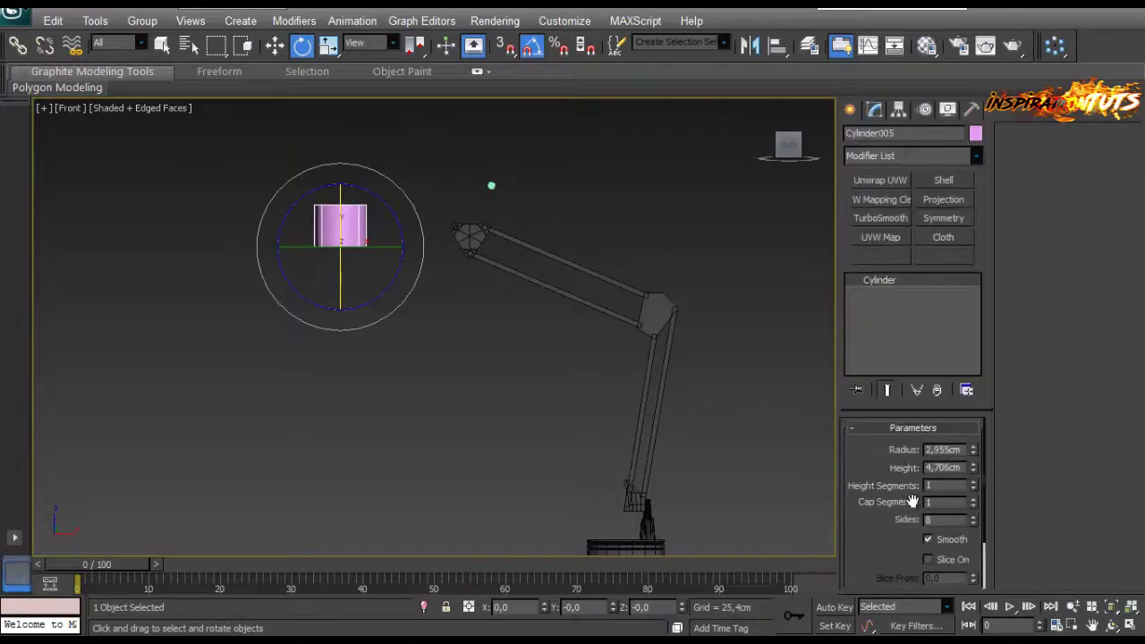
# Set the cylinder's sides to 18.
pyautogui.click(974, 517)
pyautogui.click(975, 517)
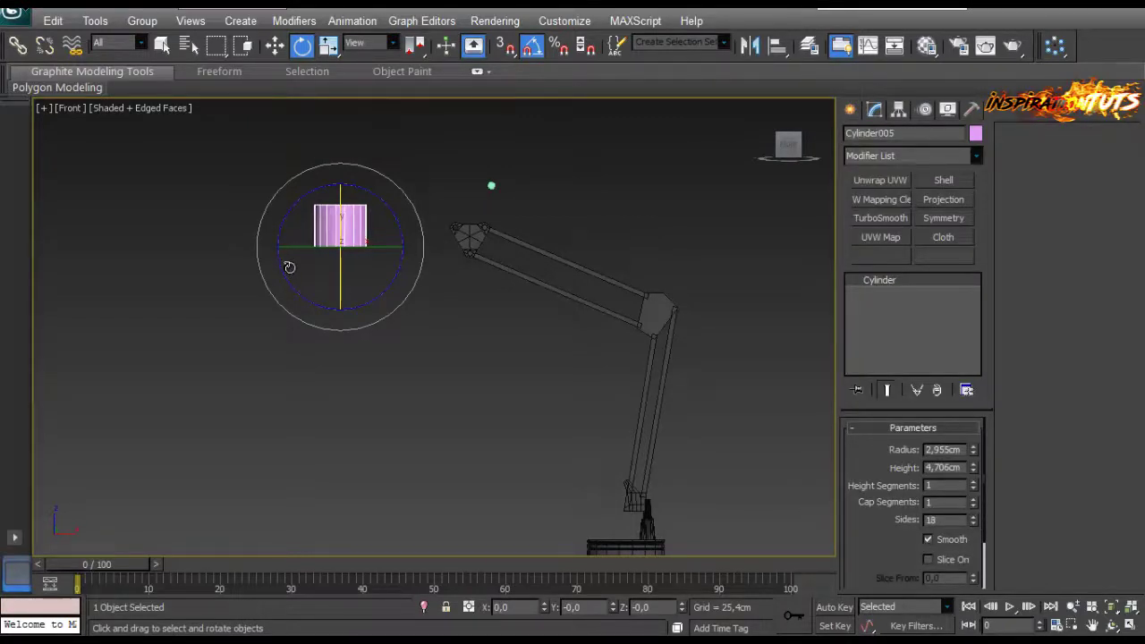
pyautogui.scroll(4, 289, 267)
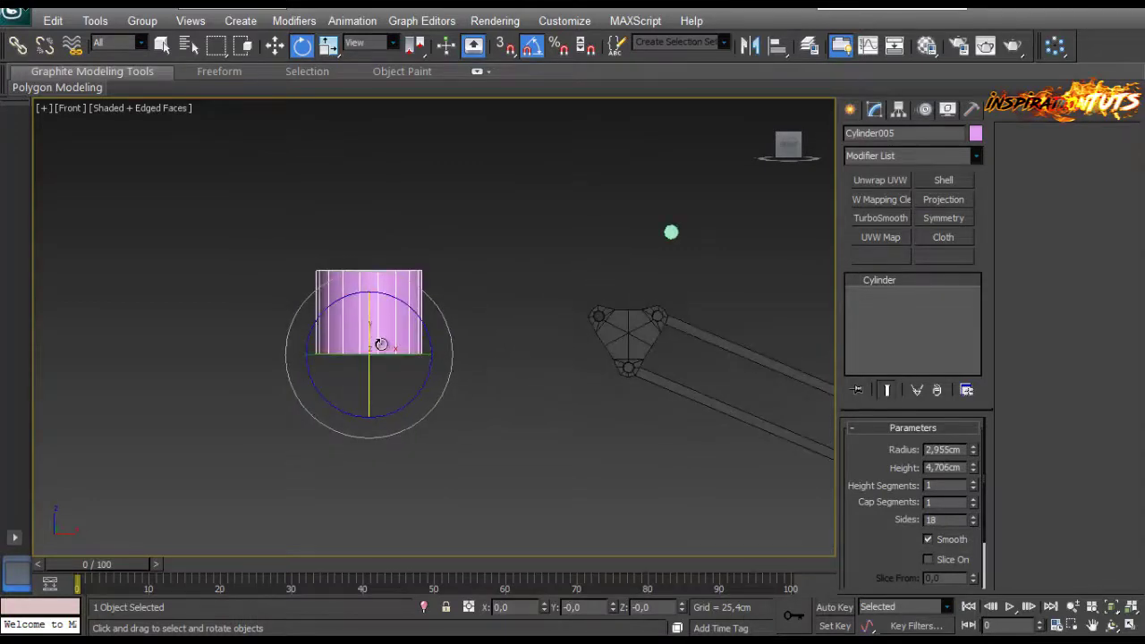
pyautogui.moveTo(376, 338)
pyautogui.mouseDown(button='middle')
pyautogui.moveTo(377, 314)
pyautogui.moveTo(378, 330)
pyautogui.mouseUp(button='middle')
pyautogui.click(473, 445)
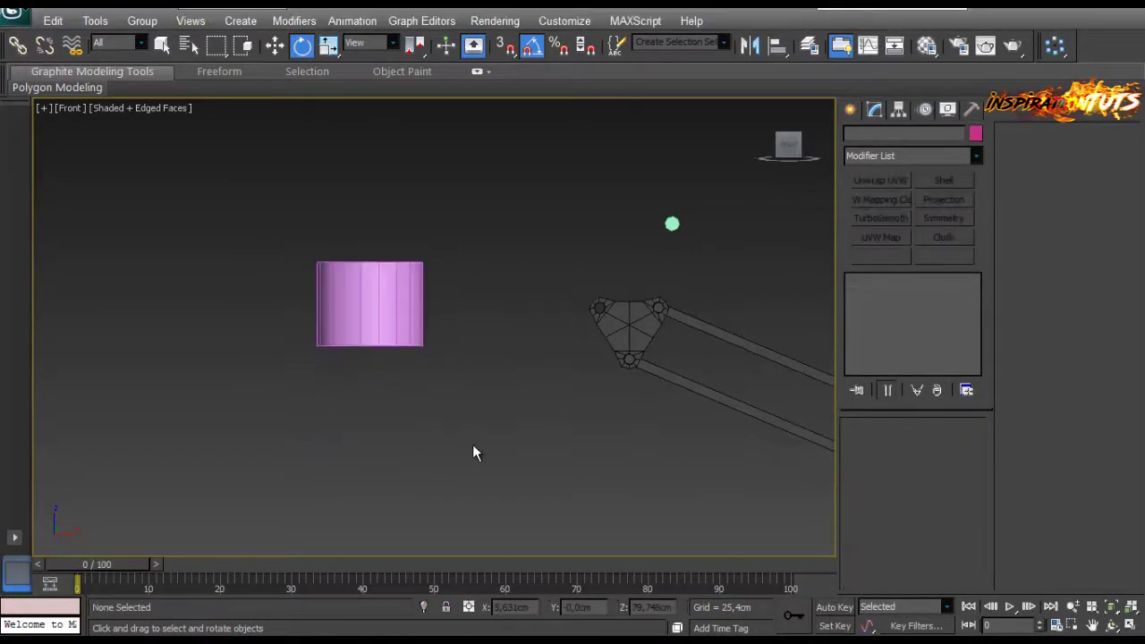
# Convert the cylinder to an Editable Poly and delete its bottom cap polygon.
pyautogui.keyDown('alt'); pyautogui.moveTo(471, 460); pyautogui.dragTo(319, 256, button='middle'); pyautogui.keyUp('alt')
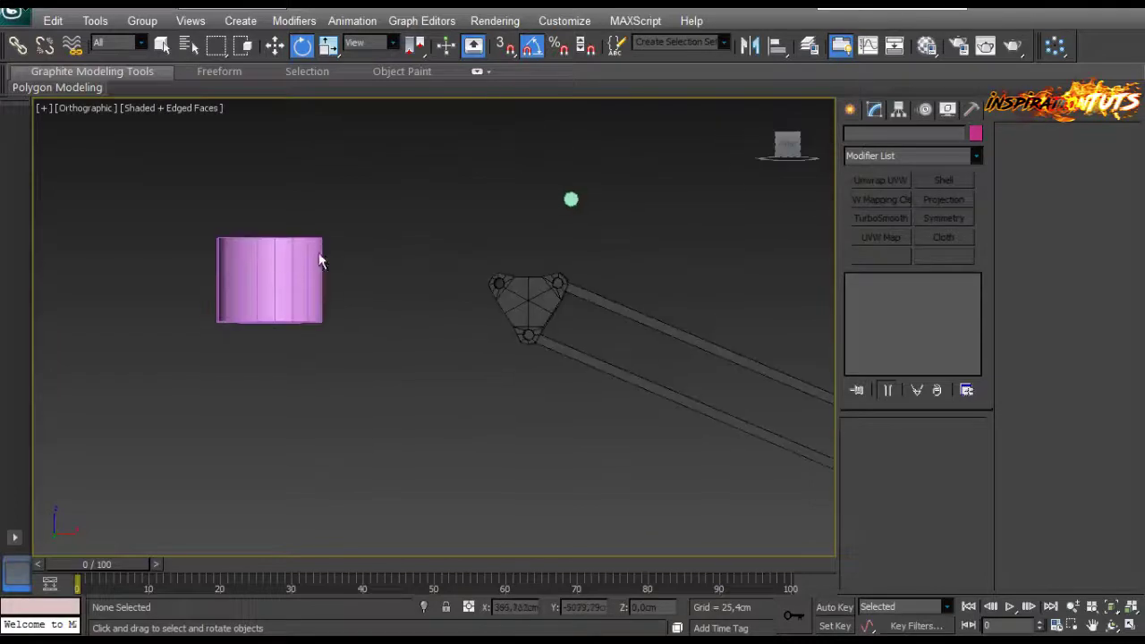
pyautogui.click(319, 256)
pyautogui.keyDown('alt'); pyautogui.moveTo(377, 391); pyautogui.dragTo(340, 358, button='middle'); pyautogui.keyUp('alt')
pyautogui.rightClick(266, 301)
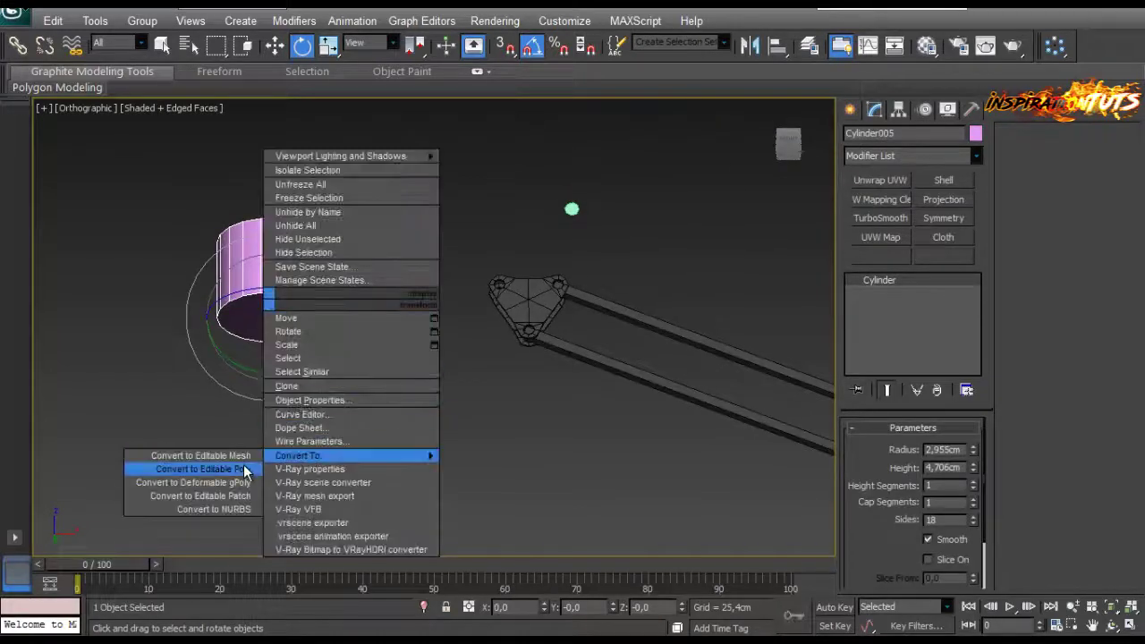
pyautogui.click(175, 467)
pyautogui.click(930, 446)
pyautogui.click(264, 326)
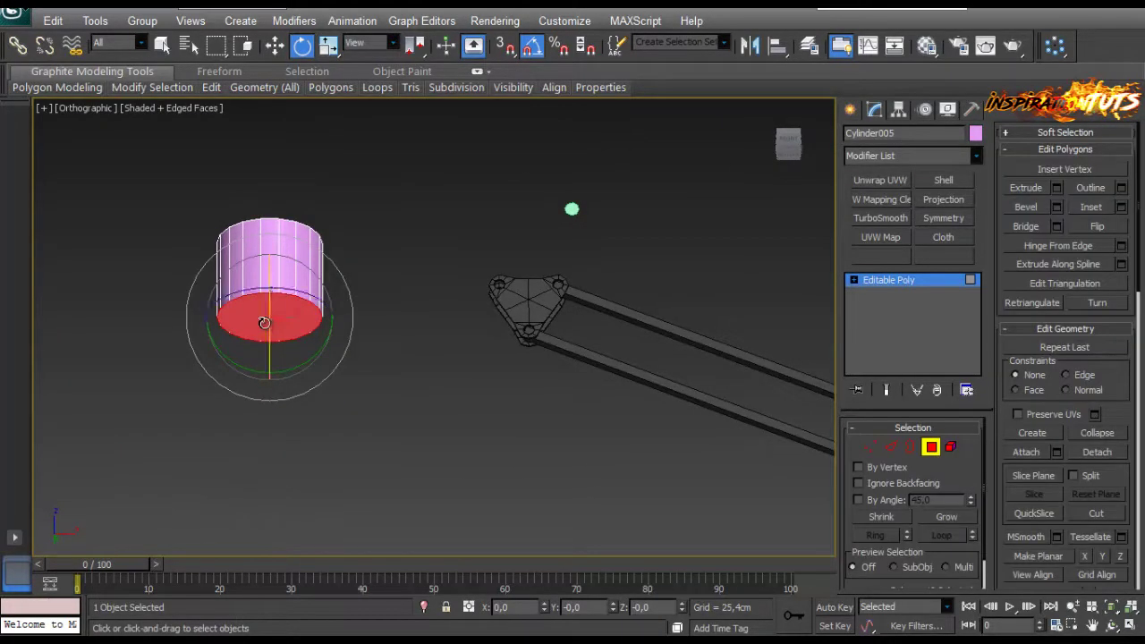
pyautogui.press('Delete')
# Move the open cylinder in the front view to about X 2.69 cm, Z 89.19 cm, closer to the triangular joint.
pyautogui.click(870, 447)
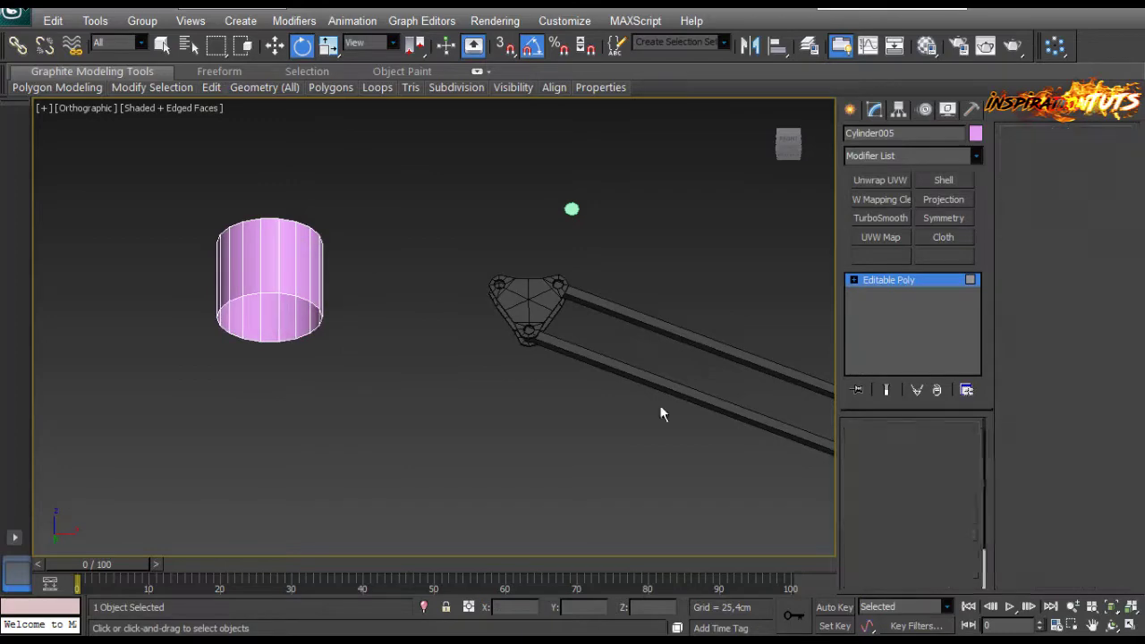
pyautogui.press('f')
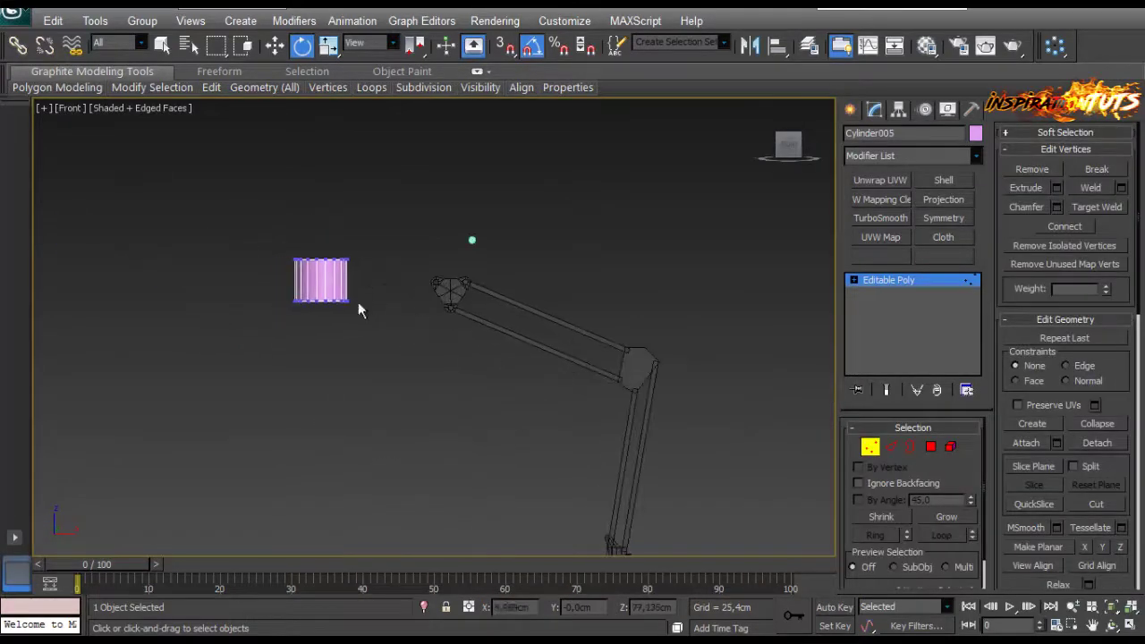
pyautogui.click(870, 447)
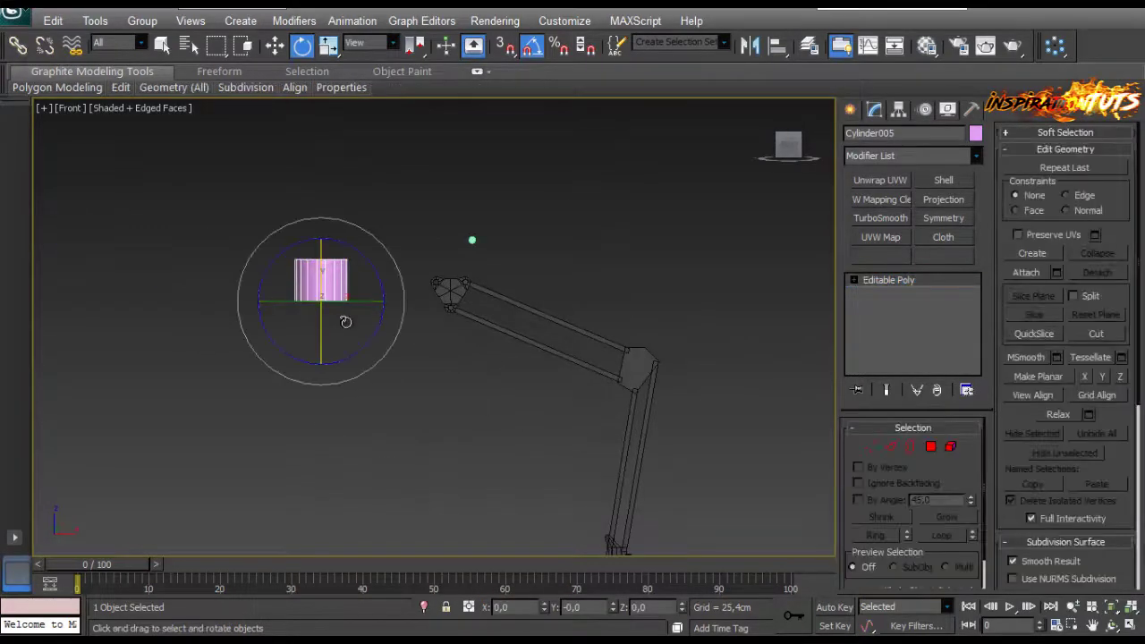
pyautogui.press('w')
pyautogui.moveTo(349, 276); pyautogui.dragTo(375, 246)
# Taper the cylinder by scaling its top vertices inward and its bottom vertices to about 91%.
pyautogui.click(870, 446)
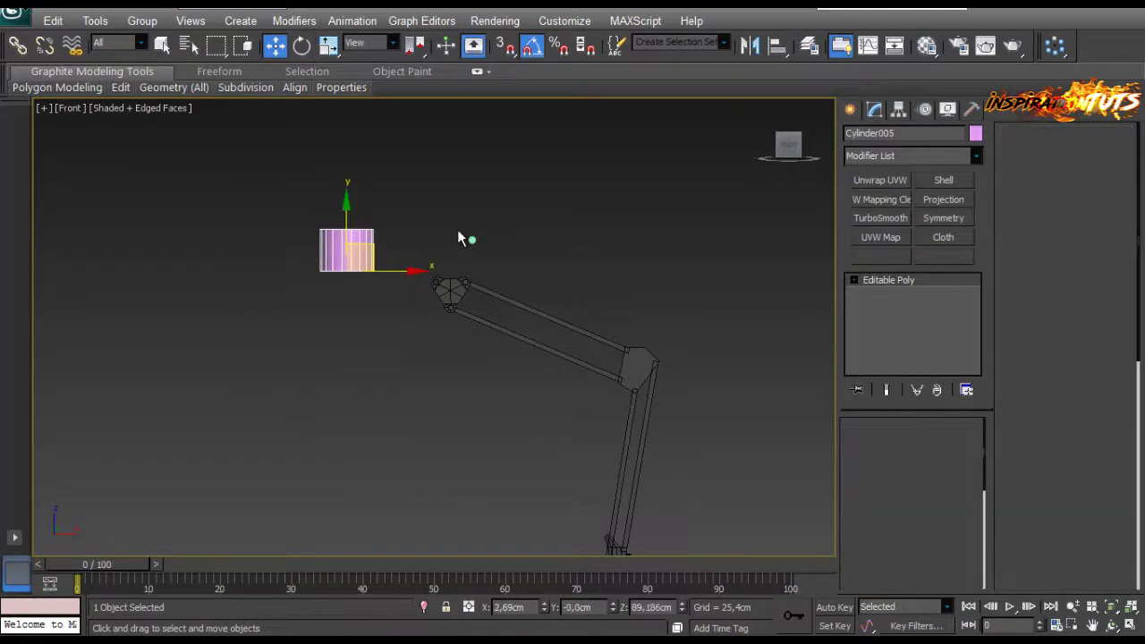
pyautogui.moveTo(433, 213); pyautogui.dragTo(267, 249)
pyautogui.press('r')
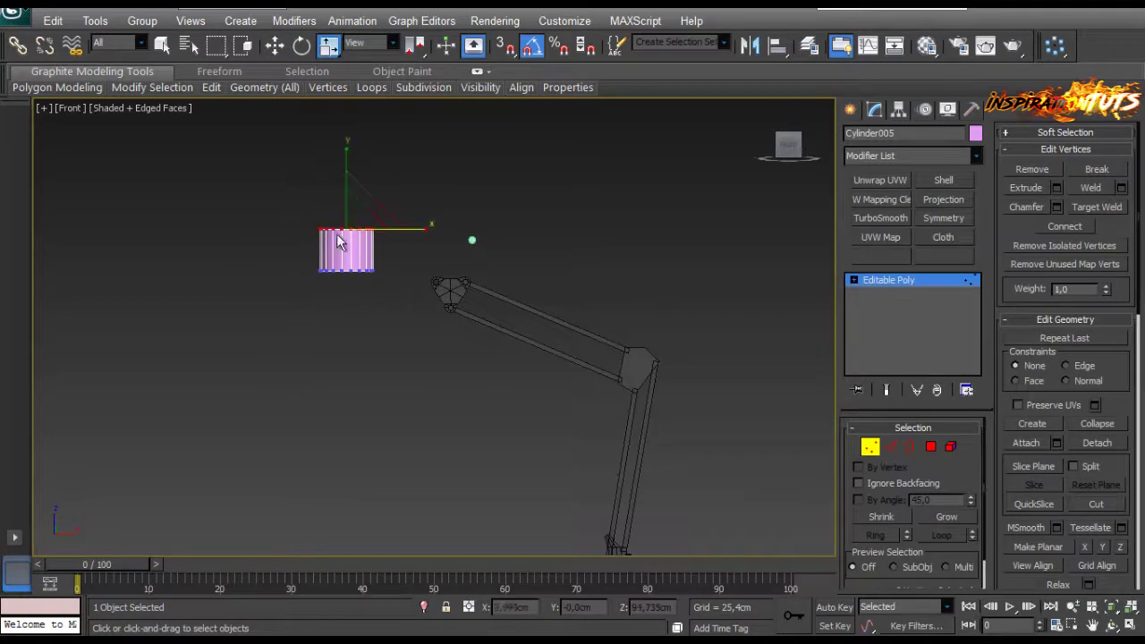
pyautogui.moveTo(361, 221); pyautogui.dragTo(350, 245)
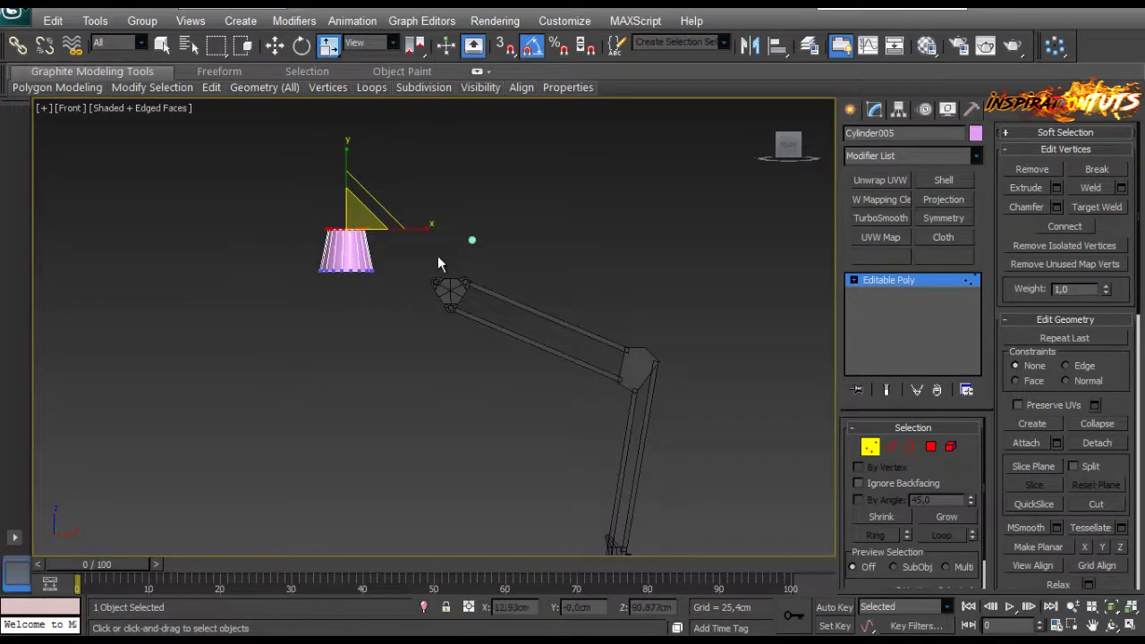
pyautogui.moveTo(439, 262); pyautogui.dragTo(325, 281)
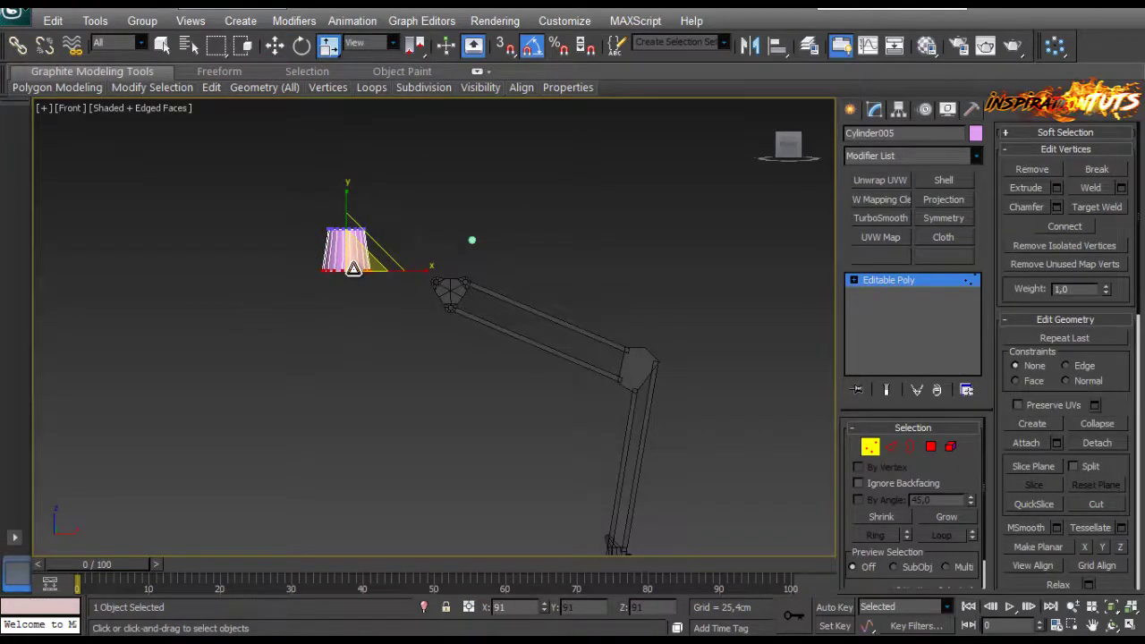
# Extend the cylinder's open bottom border straight down to about Z 77.7 cm as a new section.
pyautogui.click(910, 447)
pyautogui.press('w')
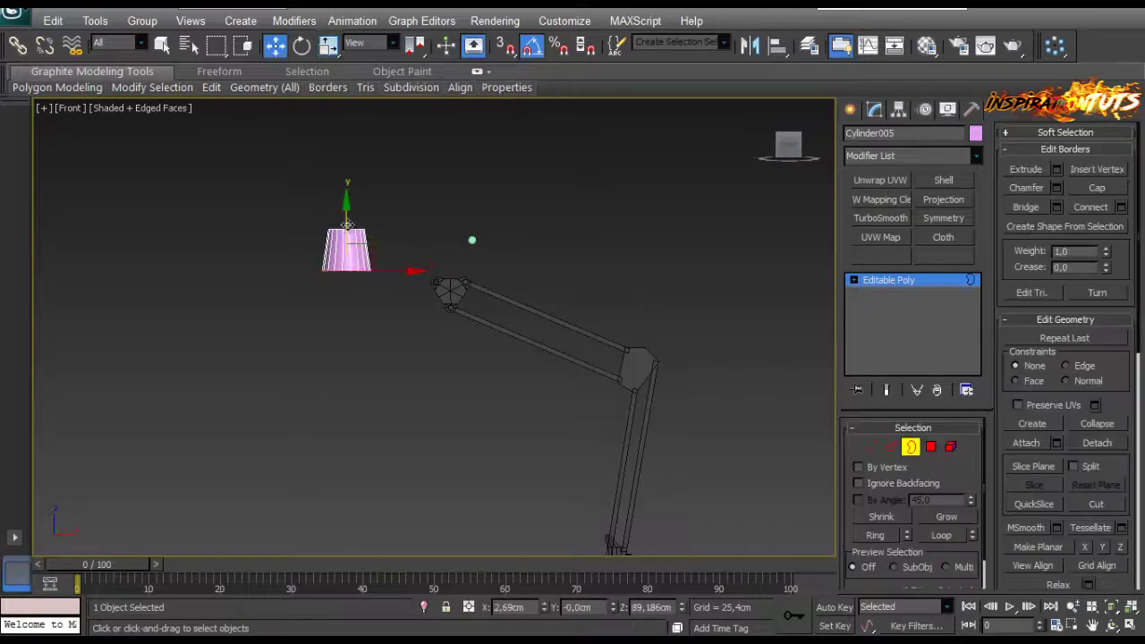
pyautogui.keyDown('shift'); pyautogui.moveTo(345, 241); pyautogui.dragTo(337, 324); pyautogui.keyUp('shift')
pyautogui.moveTo(470, 338); pyautogui.dragTo(440, 278, button='middle')
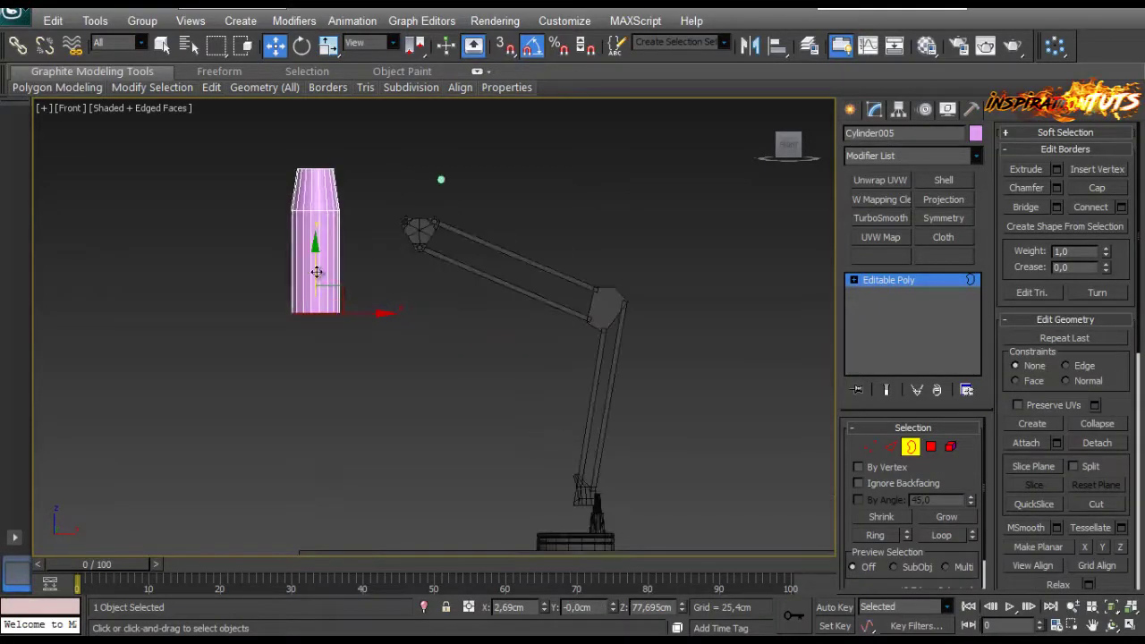
# Scale the bottom border outward to about 174%, and widen it further in the front view to flare the lampshade.
pyautogui.press('t')
pyautogui.press('r')
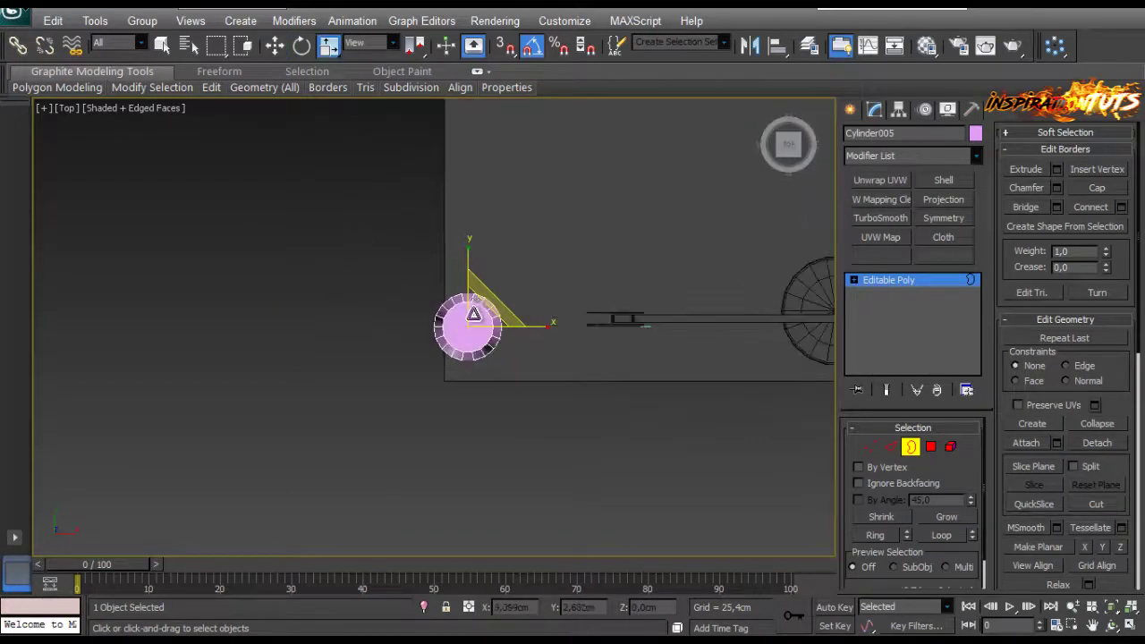
pyautogui.keyDown('shift'); pyautogui.moveTo(482, 308); pyautogui.dragTo(498, 251); pyautogui.keyUp('shift')
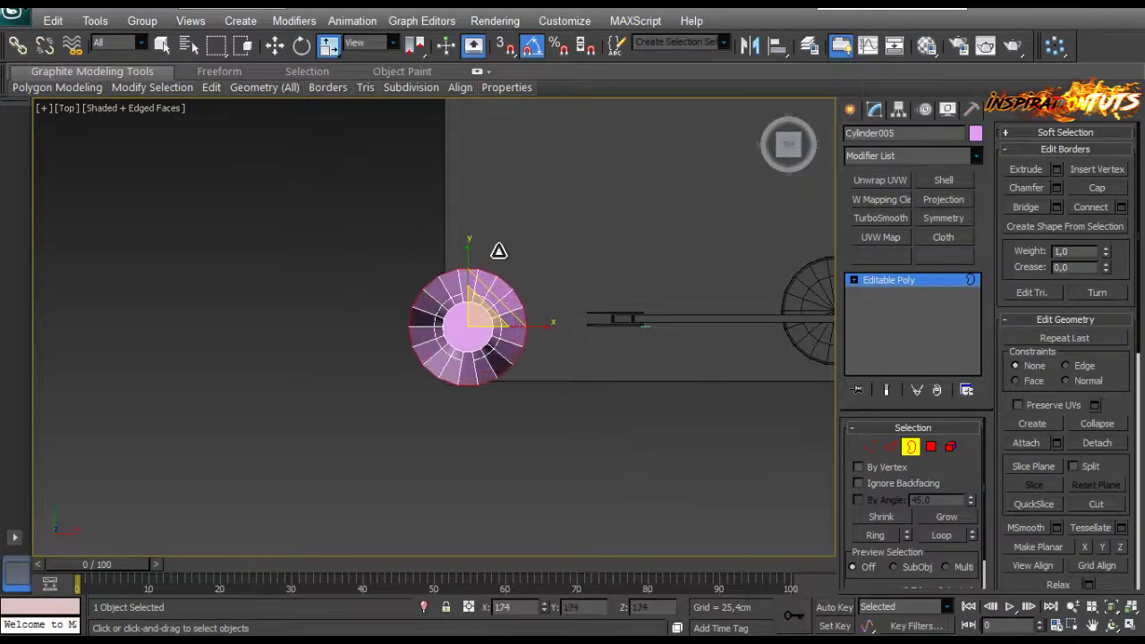
pyautogui.press('f')
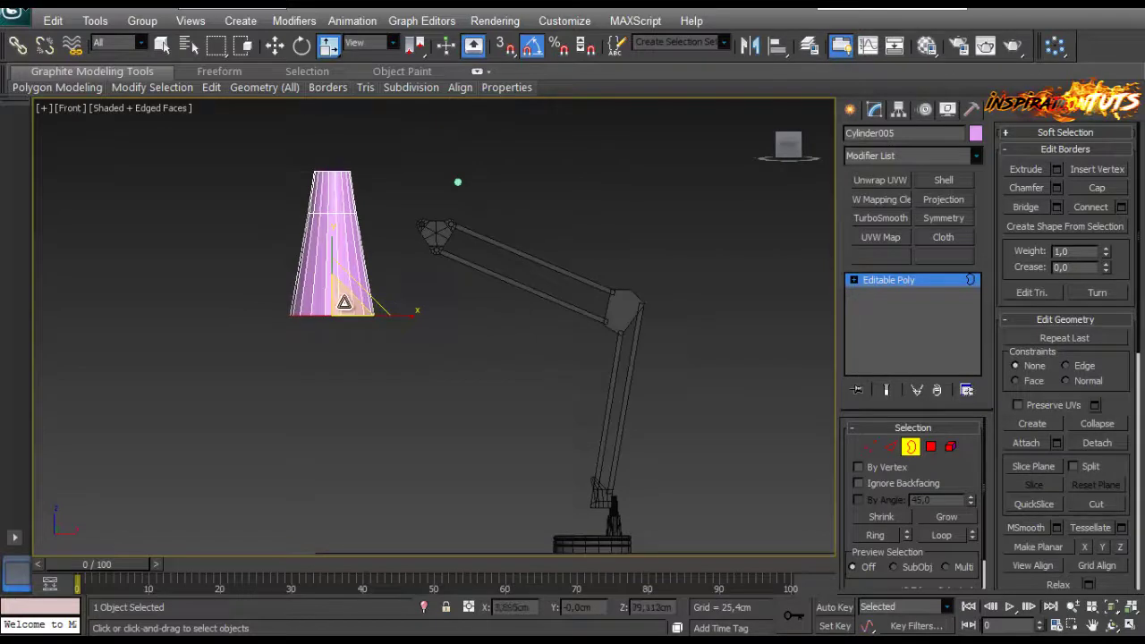
pyautogui.moveTo(354, 302); pyautogui.dragTo(420, 228)
# Scale the bottom rim vertices of the lampshade slightly inward to reduce the flare.
pyautogui.click(892, 448)
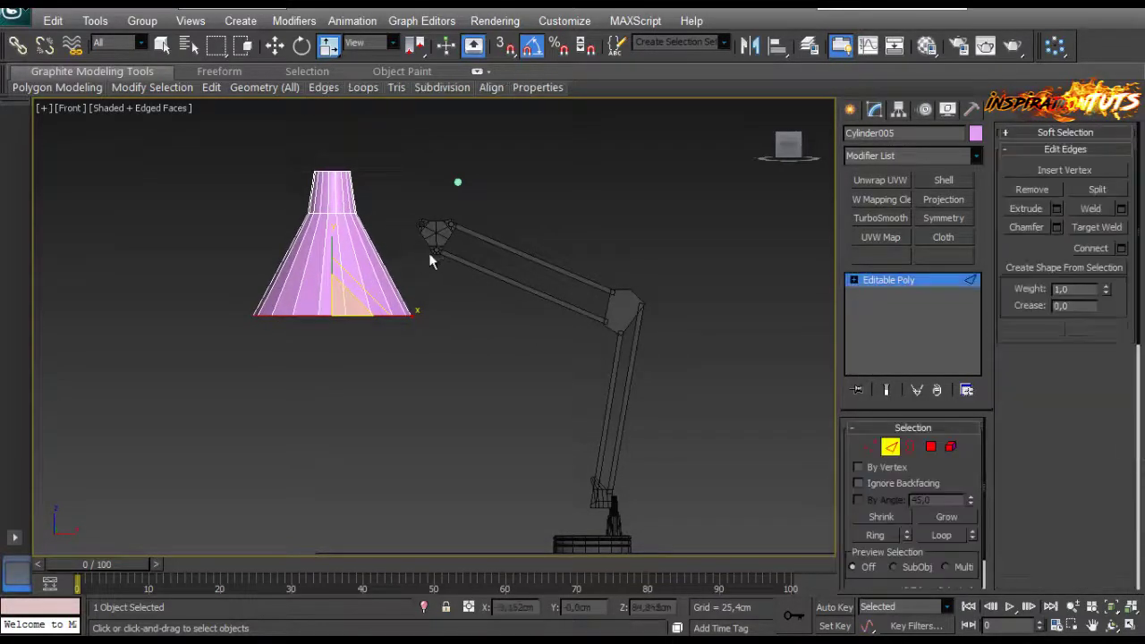
pyautogui.scroll(-3, 553, 341)
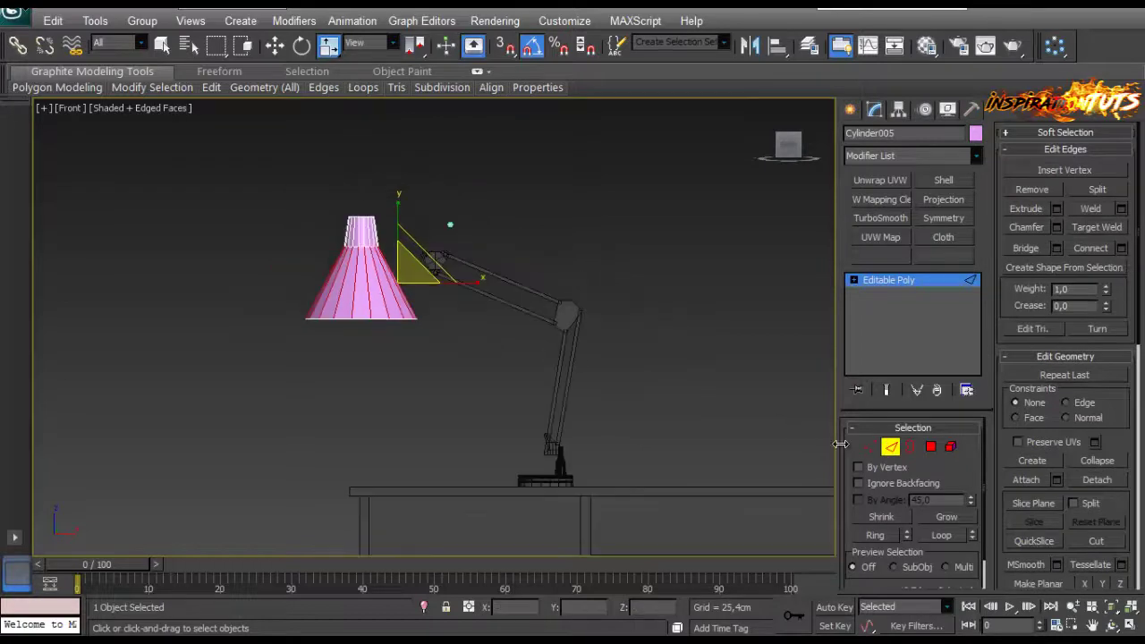
pyautogui.press('1')
pyautogui.moveTo(388, 312)
pyautogui.mouseDown()
pyautogui.moveTo(392, 323)
pyautogui.moveTo(372, 314)
pyautogui.mouseUp()
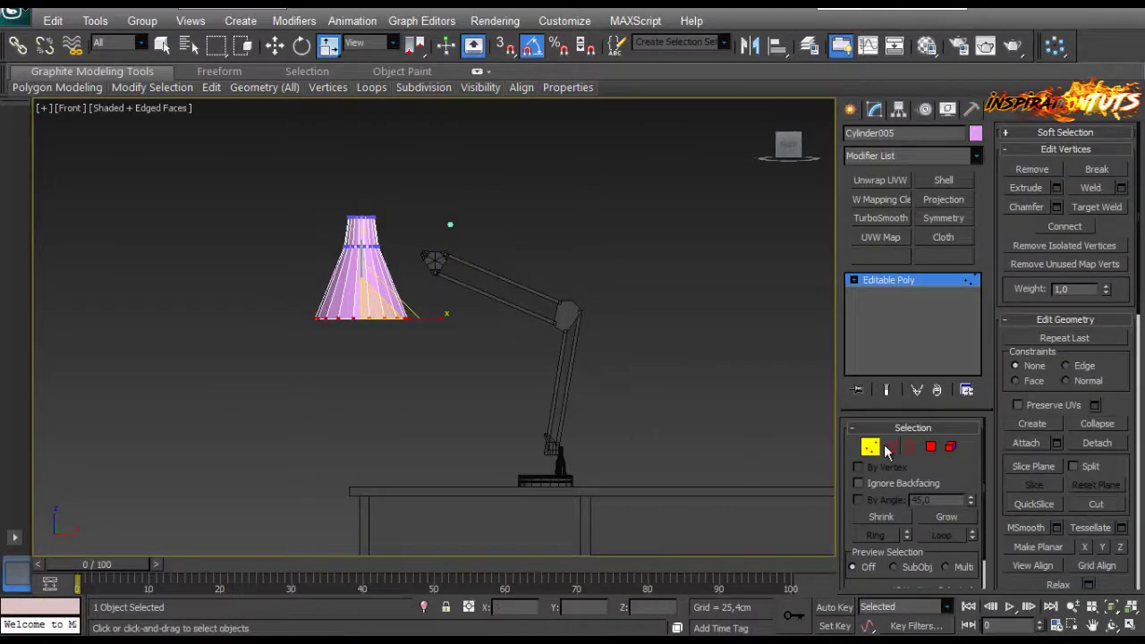
# Connect the lampshade's flared lower edges with one new loop and scale that loop outward to bulge the sides.
pyautogui.click(889, 449)
pyautogui.click(1121, 248)
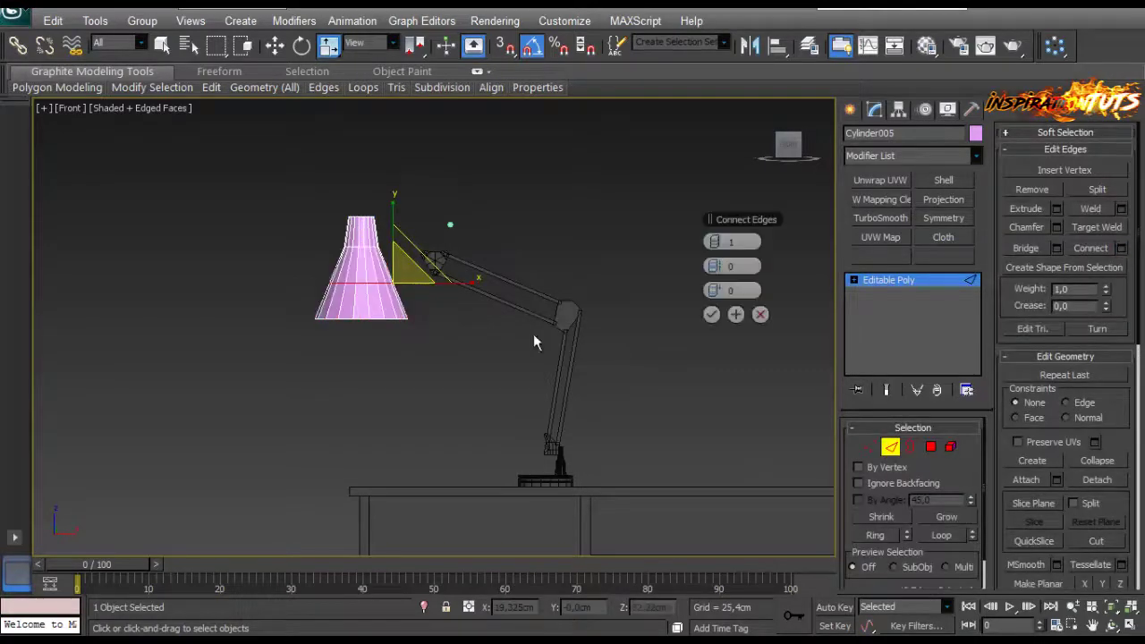
pyautogui.click(712, 315)
pyautogui.click(1057, 228)
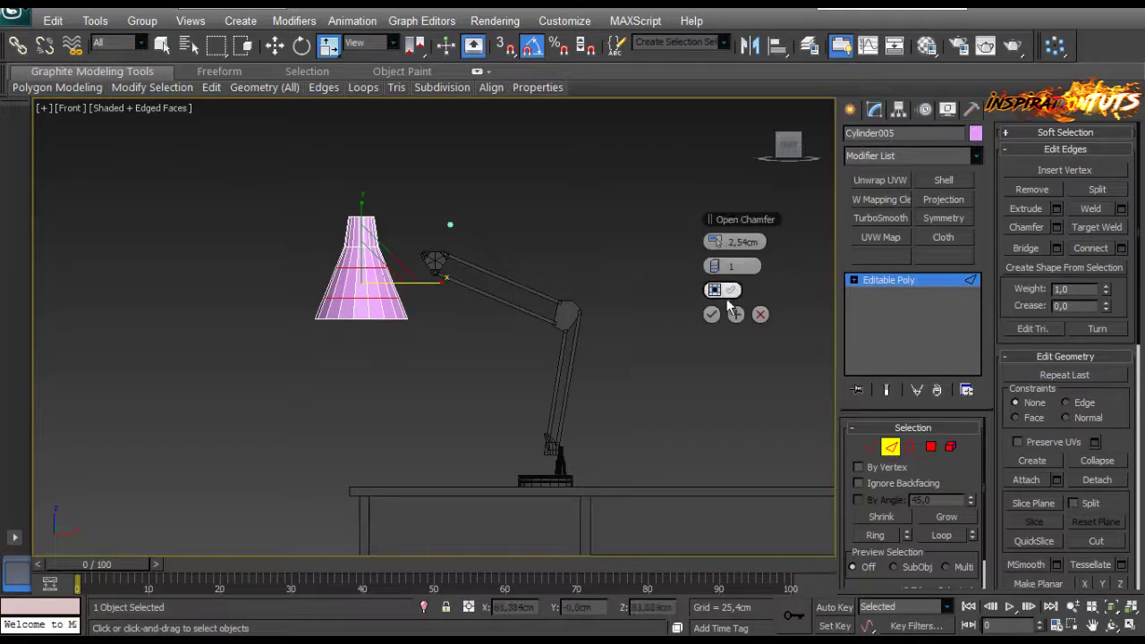
pyautogui.click(759, 315)
pyautogui.scroll(3, 383, 274)
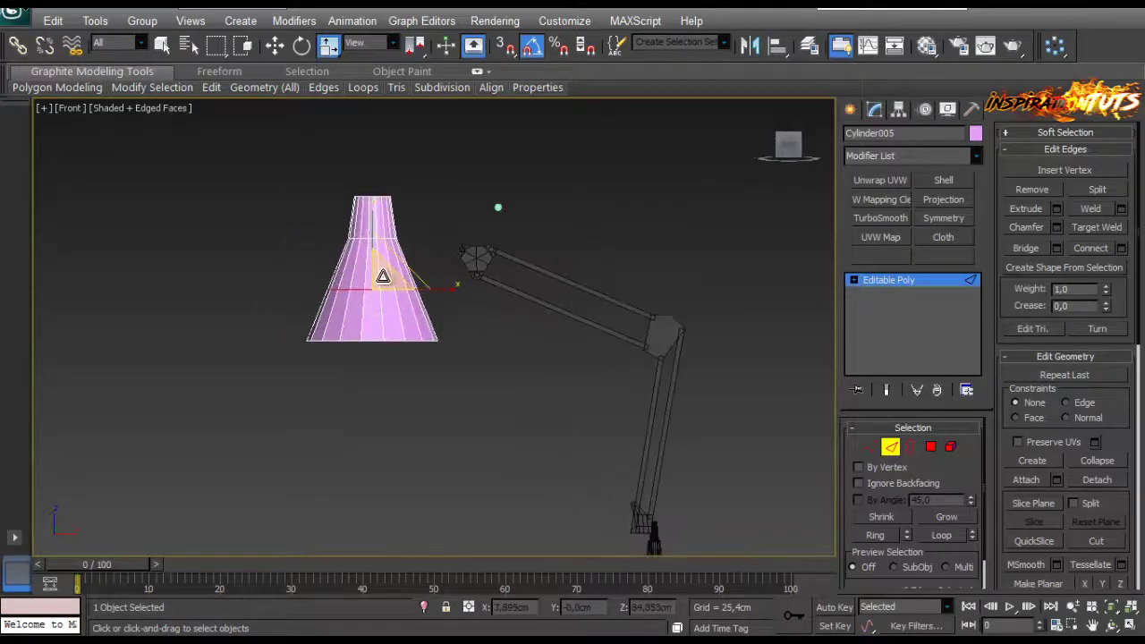
pyautogui.moveTo(383, 276); pyautogui.dragTo(390, 268)
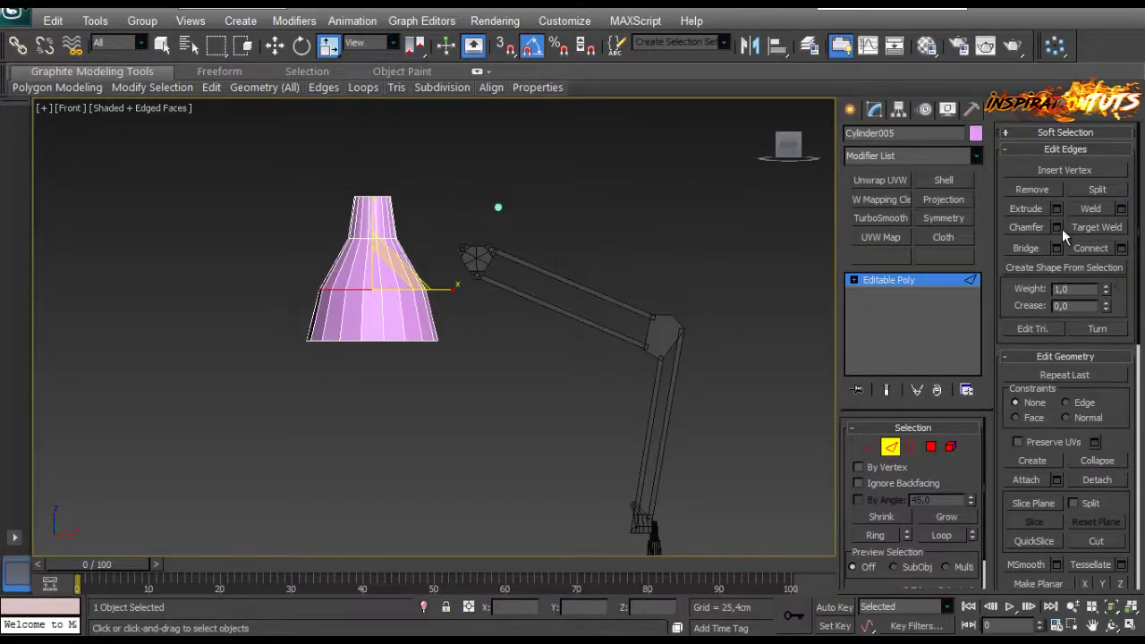
pyautogui.click(1120, 248)
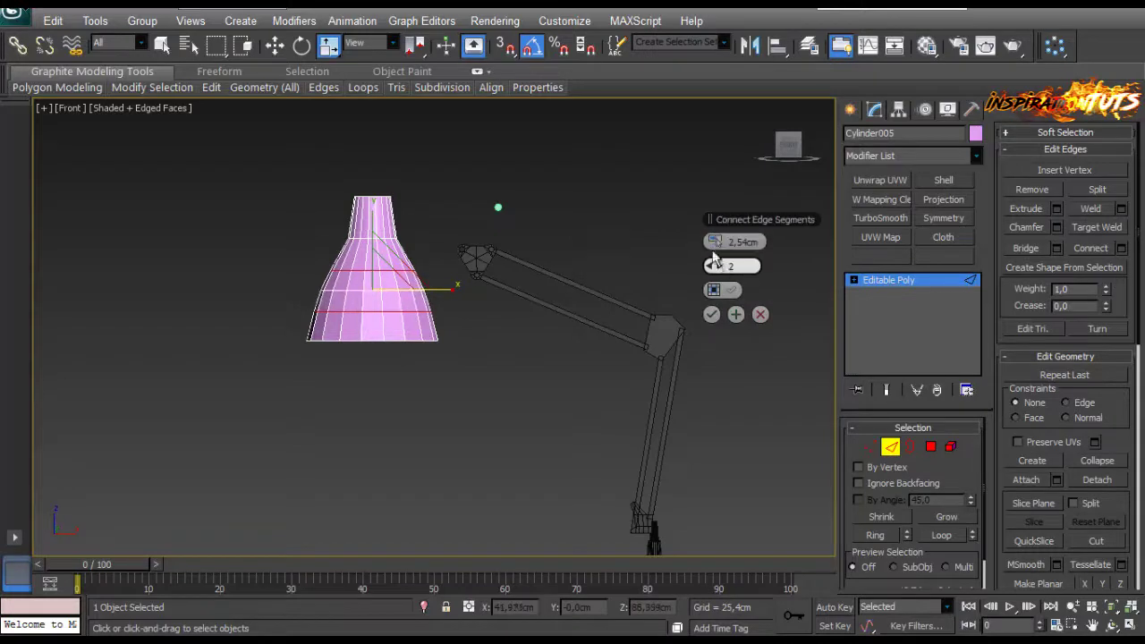
pyautogui.moveTo(717, 242); pyautogui.dragTo(725, 243)
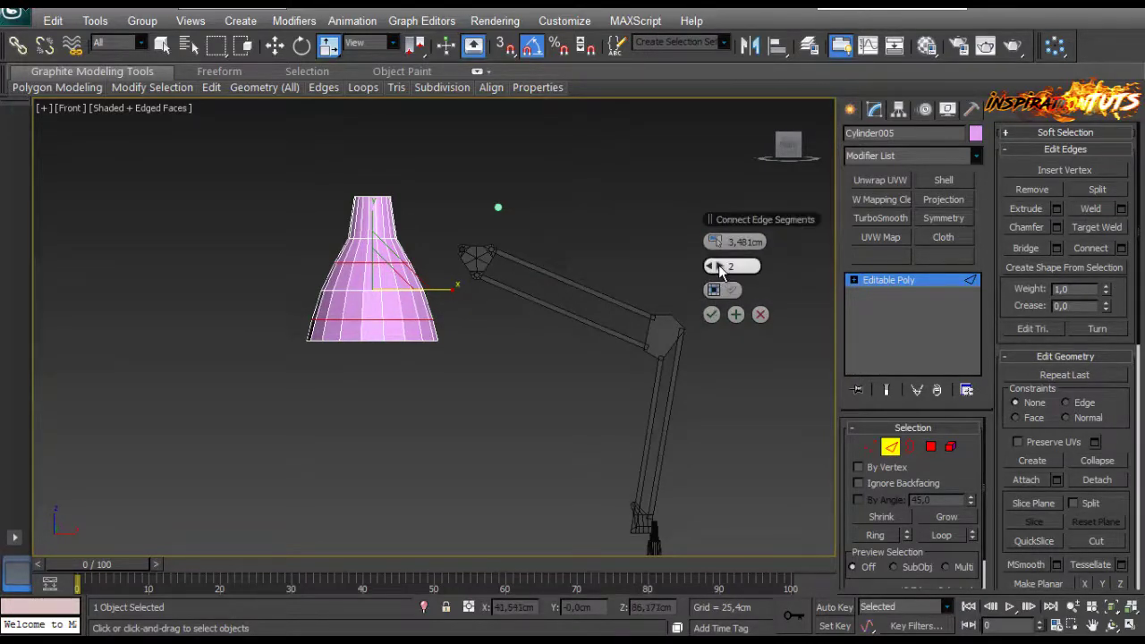
pyautogui.moveTo(719, 267); pyautogui.dragTo(718, 234)
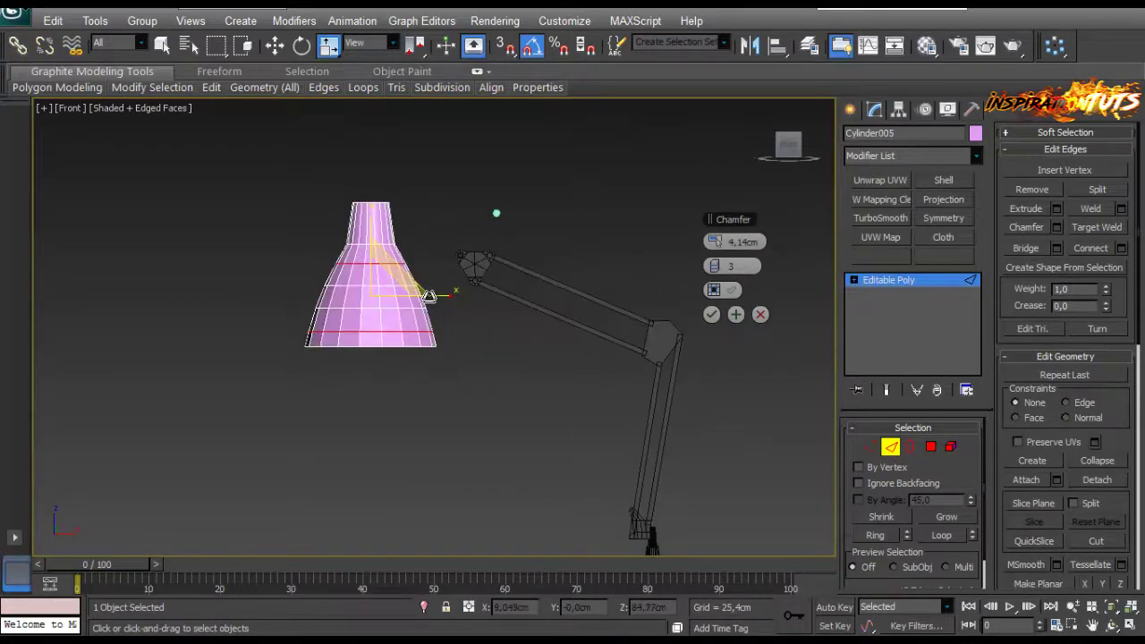
pyautogui.click(760, 314)
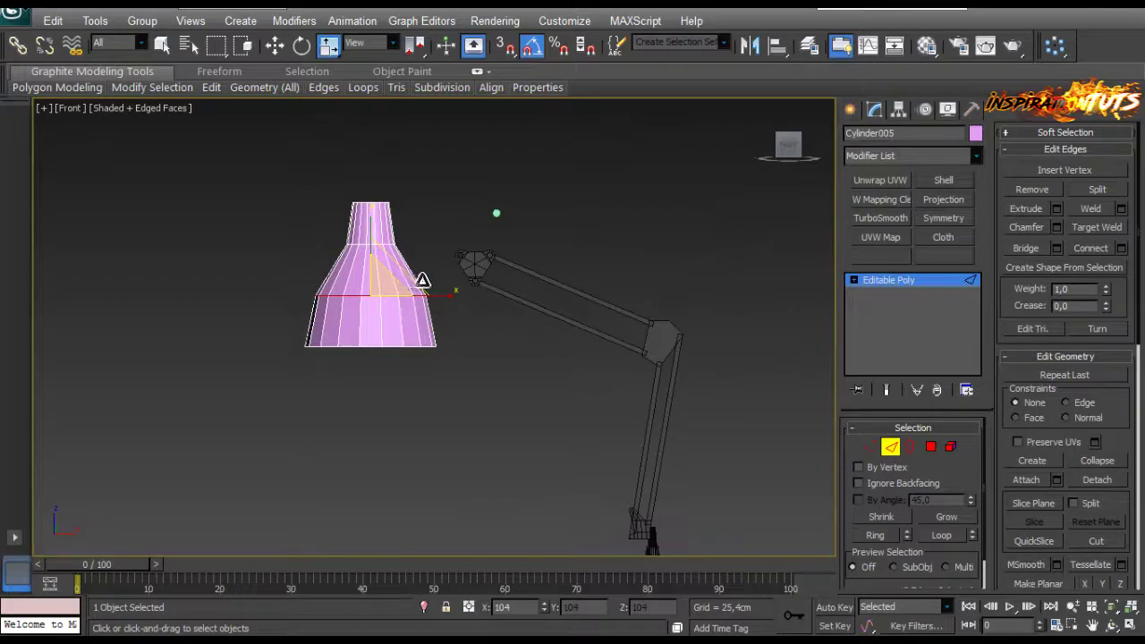
# Chamfer the lampshade's middle edge loop by about 4.22 cm with 3 segments to round its profile.
pyautogui.click(1058, 227)
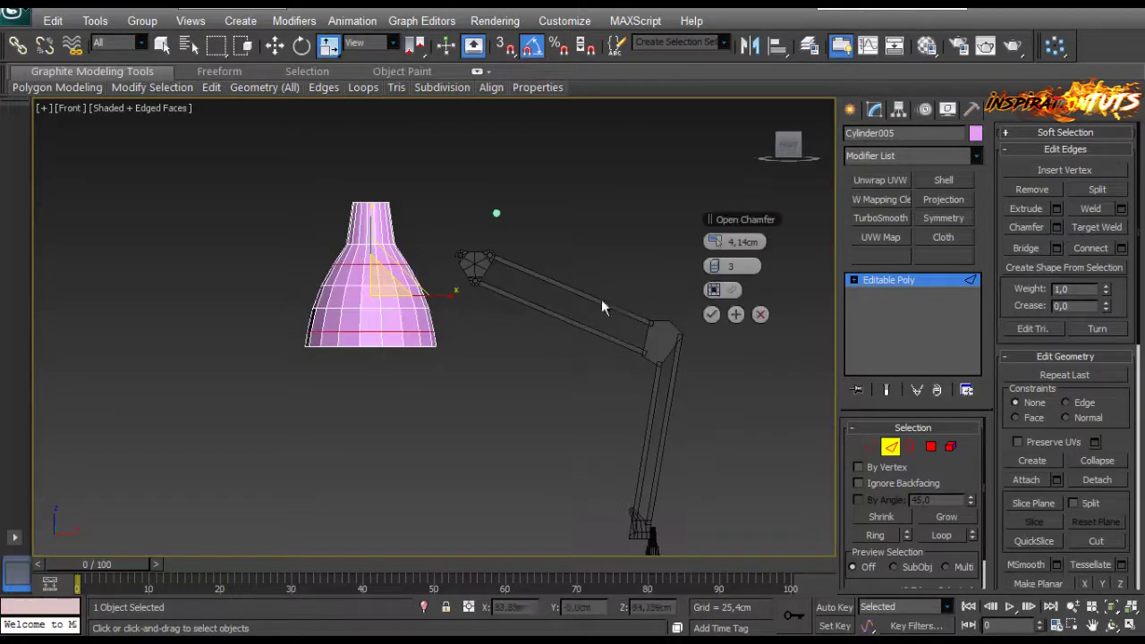
pyautogui.click(722, 244)
pyautogui.click(722, 244)
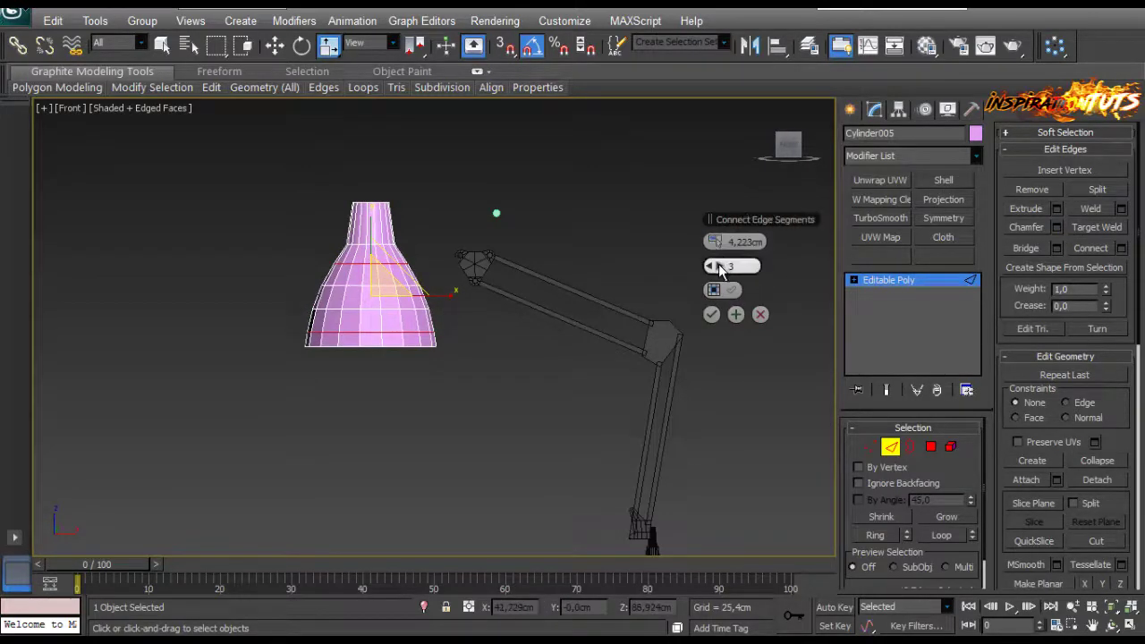
pyautogui.scroll(2, 473, 297)
pyautogui.click(711, 315)
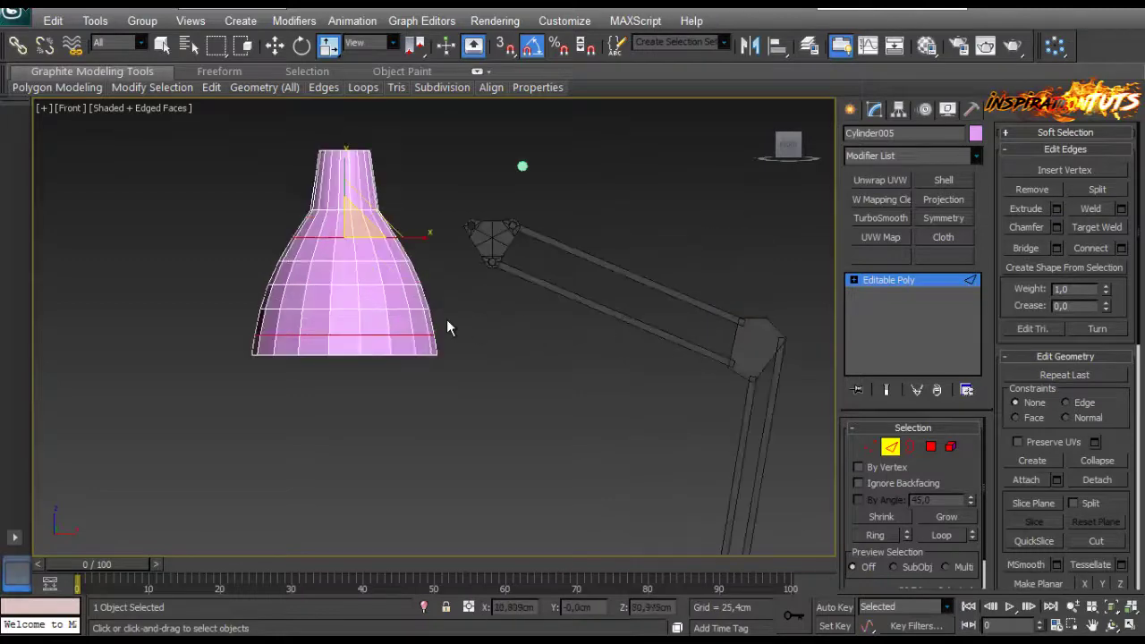
# In the perspective view, select the lampshade's top cap polygon and lower it to about Z 92.7 cm.
pyautogui.moveTo(447, 319); pyautogui.dragTo(442, 332, button='middle')
pyautogui.press('p')
pyautogui.scroll(-2, 281, 305)
pyautogui.moveTo(281, 306); pyautogui.dragTo(469, 203, button='middle')
pyautogui.keyDown('alt'); pyautogui.moveTo(354, 293); pyautogui.dragTo(345, 270, button='middle'); pyautogui.keyUp('alt')
pyautogui.scroll(3, 351, 227)
pyautogui.moveTo(371, 227); pyautogui.dragTo(499, 293, button='middle')
pyautogui.click(435, 236)
pyautogui.hotkey('alt', 'r')
pyautogui.keyDown('alt'); pyautogui.moveTo(318, 250); pyautogui.dragTo(449, 234, button='middle'); pyautogui.keyUp('alt')
pyautogui.click(932, 447)
pyautogui.click(443, 234)
pyautogui.press('w')
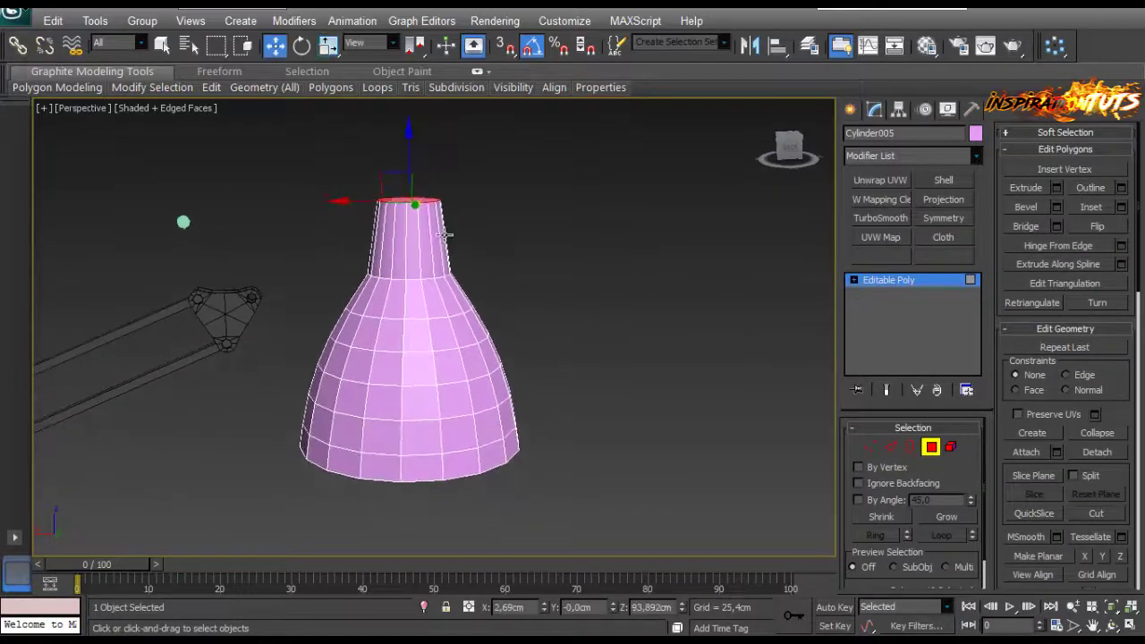
pyautogui.moveTo(411, 163); pyautogui.dragTo(411, 169)
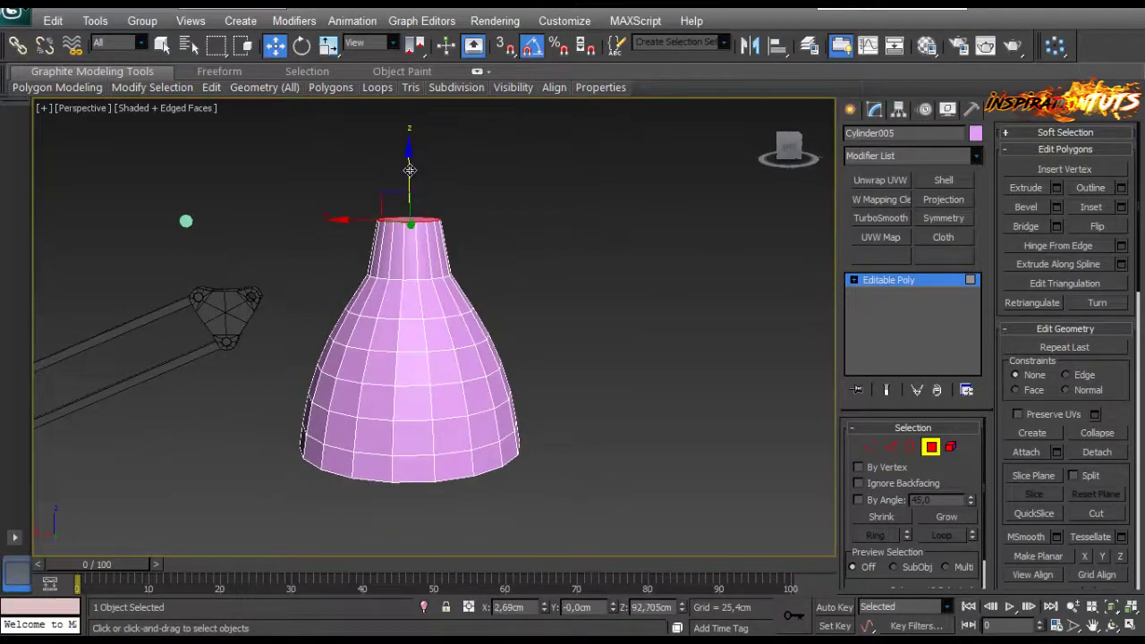
# Inset the lampshade's top cap polygon by 0.45 cm.
pyautogui.scroll(3, 422, 215)
pyautogui.moveTo(424, 234); pyautogui.dragTo(449, 327, button='middle')
pyautogui.keyDown('alt'); pyautogui.moveTo(449, 327); pyautogui.dragTo(452, 343, button='middle'); pyautogui.keyUp('alt')
pyautogui.scroll(2, 451, 343)
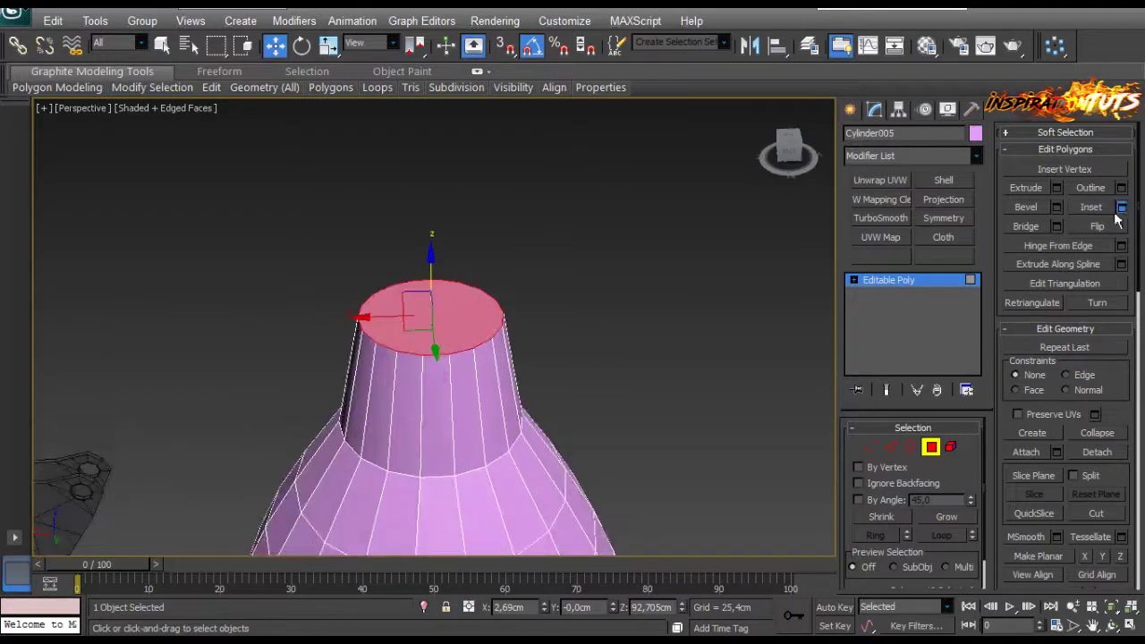
pyautogui.click(1121, 208)
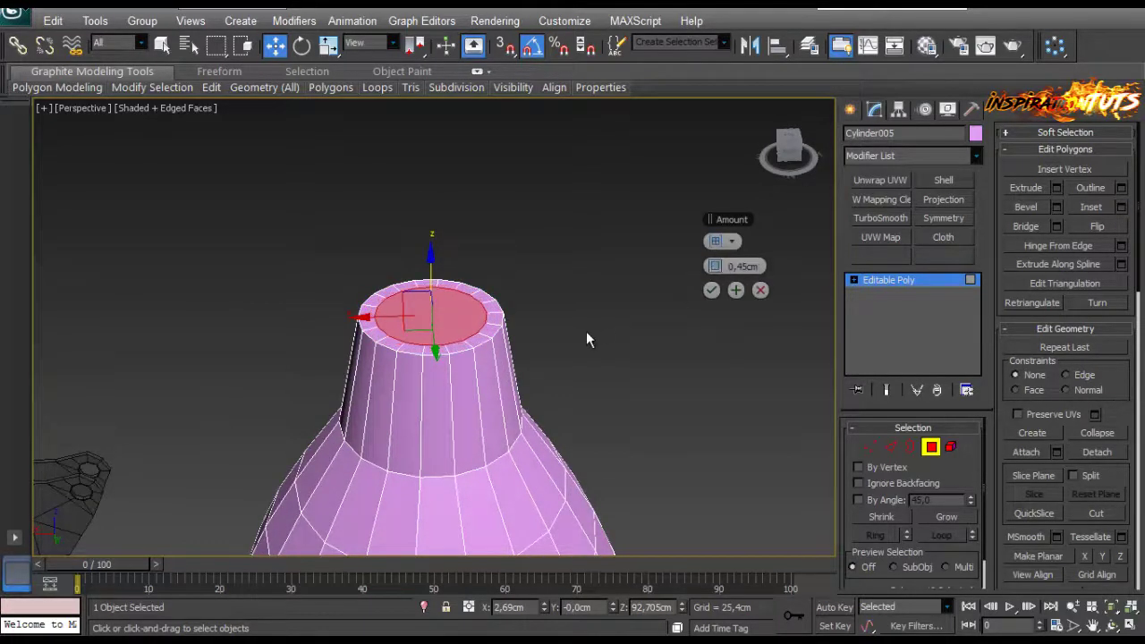
pyautogui.click(712, 290)
# Extrude the inset cap polygon upward 1.79 cm and move its top down about 0.76 cm to form a short neck.
pyautogui.keyDown('alt'); pyautogui.moveTo(528, 260); pyautogui.dragTo(830, 274, button='middle'); pyautogui.keyUp('alt')
pyautogui.click(1056, 190)
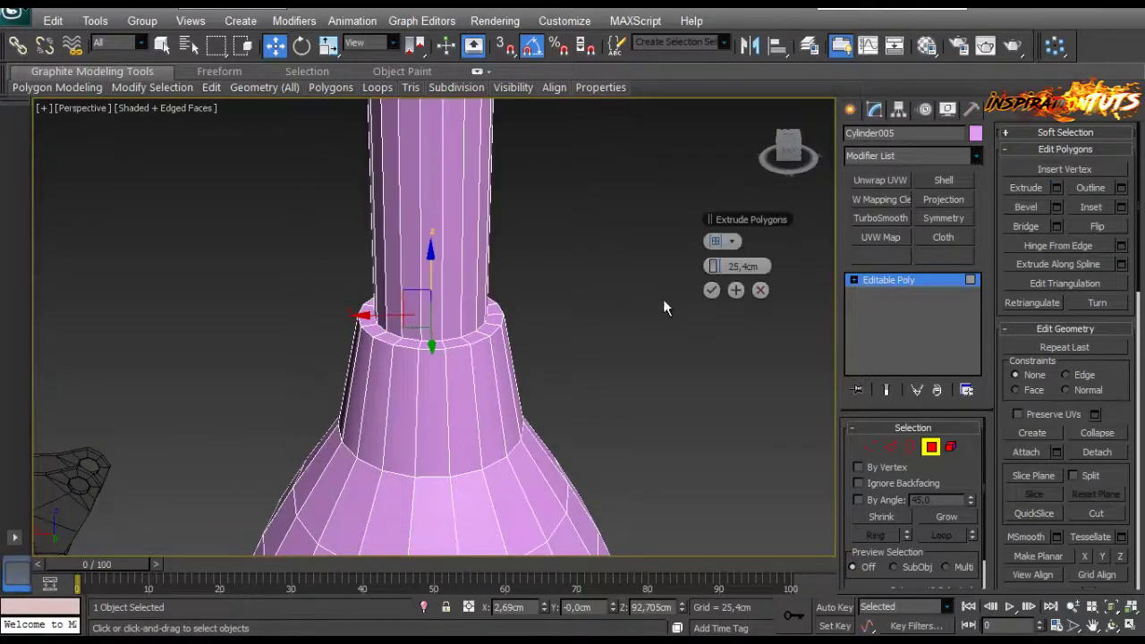
pyautogui.rightClick(720, 267)
pyautogui.moveTo(721, 268); pyautogui.dragTo(724, 268)
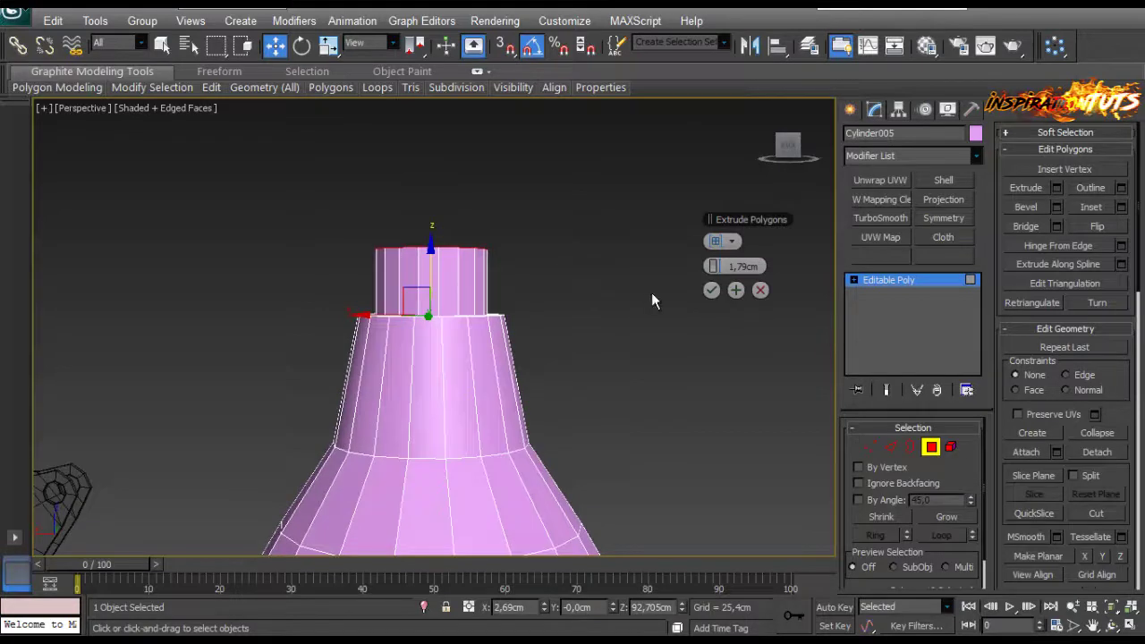
pyautogui.click(711, 290)
pyautogui.moveTo(568, 311); pyautogui.dragTo(557, 321, button='middle')
pyautogui.moveTo(420, 207); pyautogui.dragTo(418, 236)
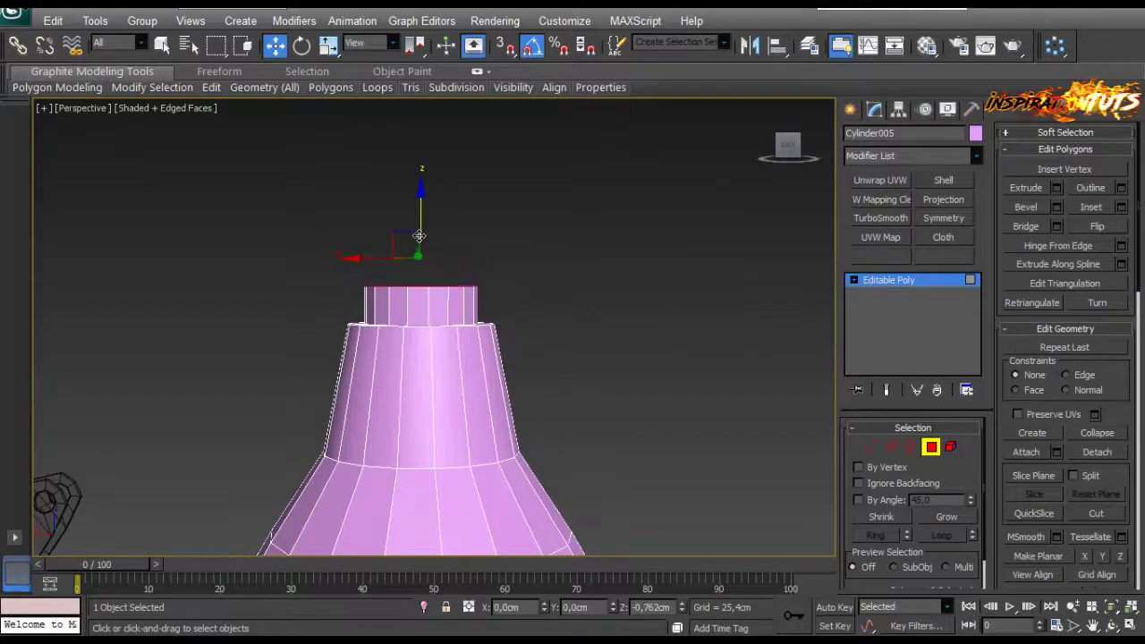
# Select the top polygon of the short neck and scale it inward to taper the neck.
pyautogui.keyDown('alt'); pyautogui.moveTo(515, 272); pyautogui.dragTo(519, 290, button='middle'); pyautogui.keyUp('alt')
pyautogui.press('r')
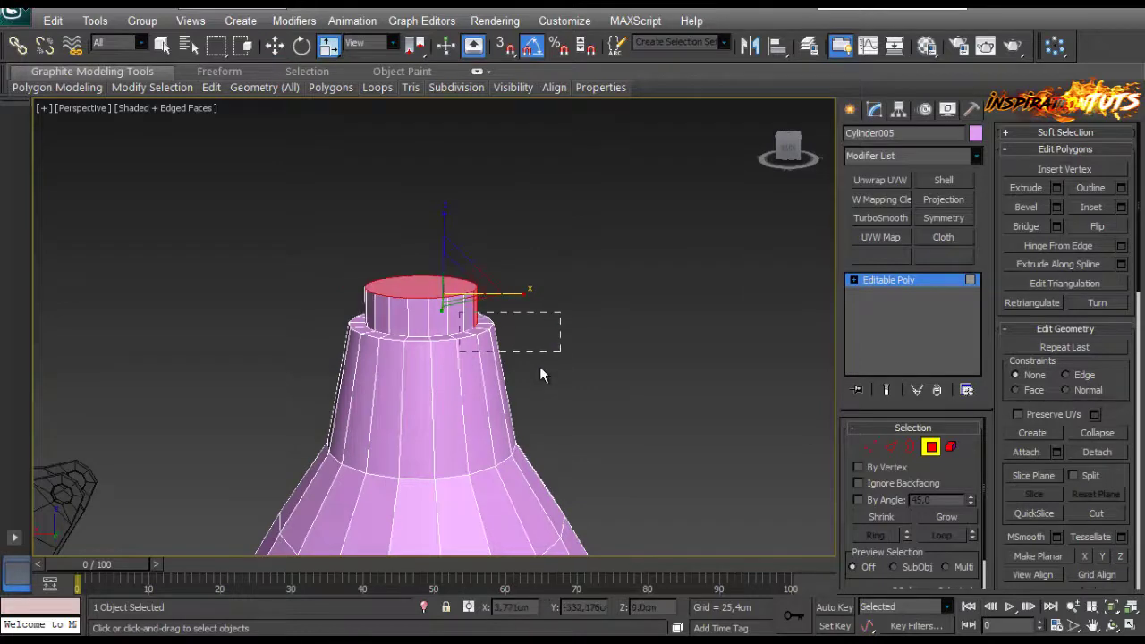
pyautogui.moveTo(539, 366); pyautogui.dragTo(542, 365)
pyautogui.moveTo(575, 332); pyautogui.dragTo(542, 325, button='middle')
pyautogui.click(404, 278)
pyautogui.moveTo(394, 271); pyautogui.dragTo(405, 300)
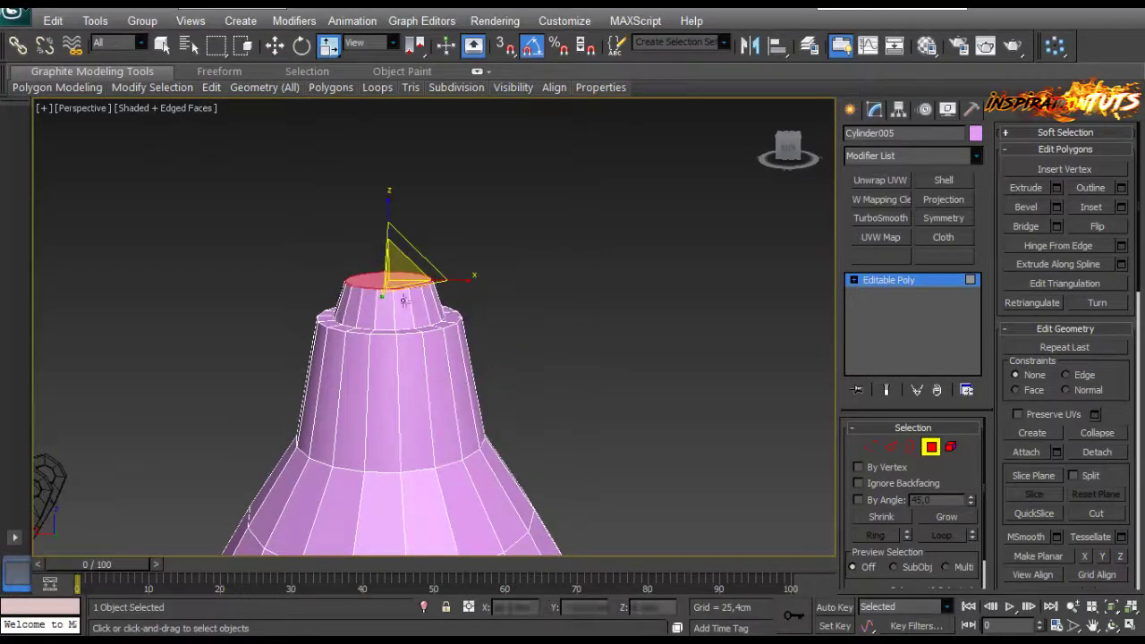
# Inset the neck's top polygon by 0.45 cm and lower the surrounding edge loop to shape a domed tip.
pyautogui.click(1123, 208)
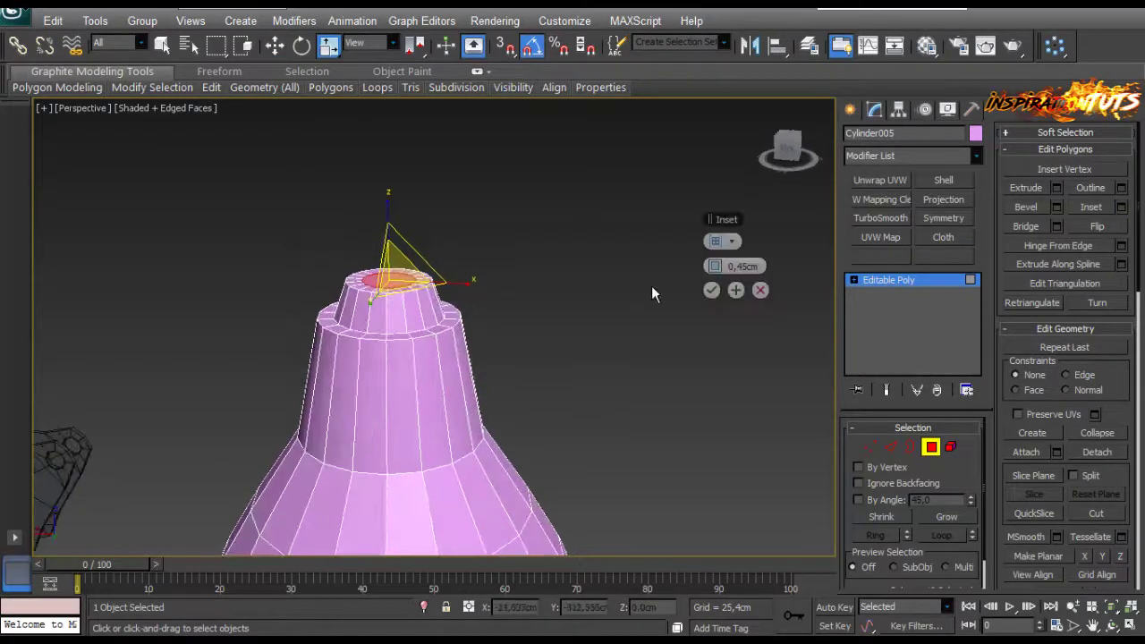
pyautogui.click(711, 291)
pyautogui.click(891, 446)
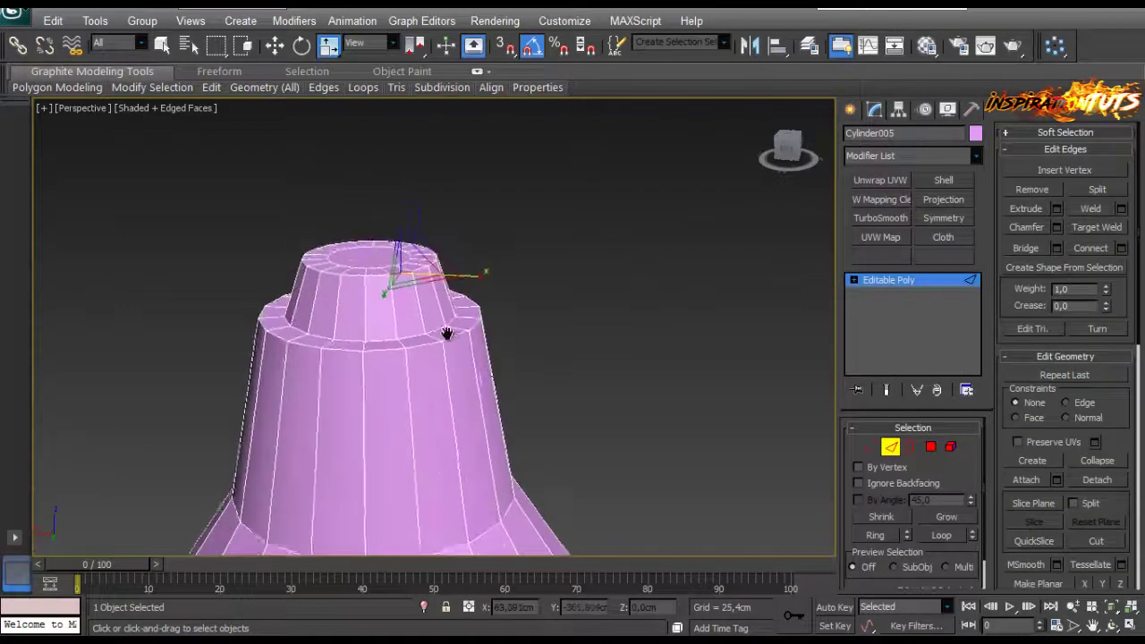
pyautogui.click(931, 533)
pyautogui.press('w')
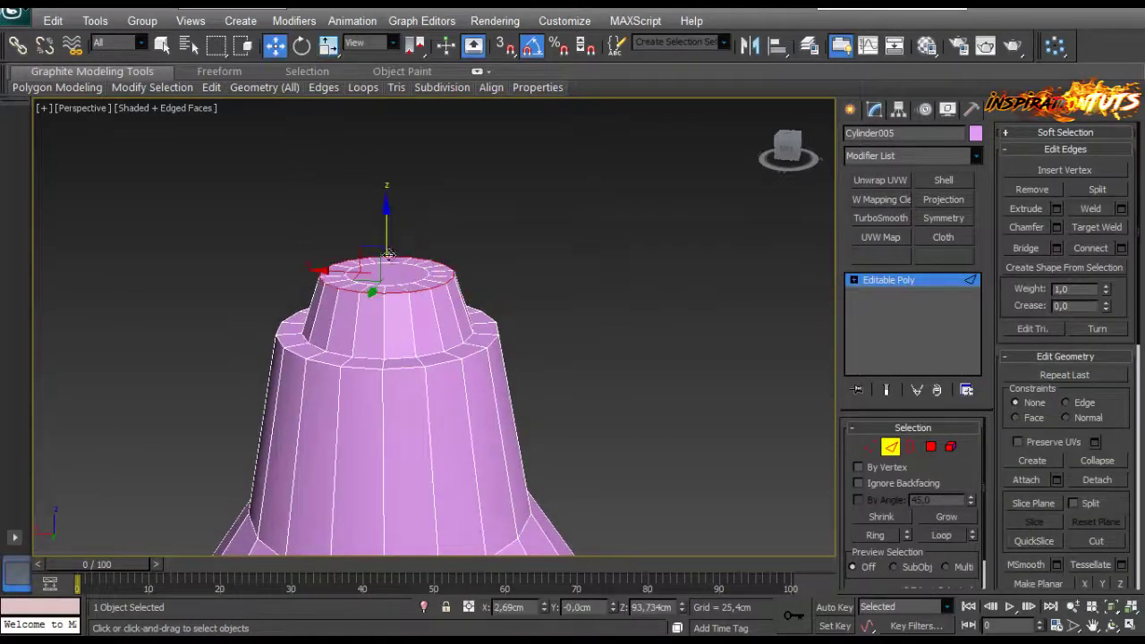
pyautogui.moveTo(388, 228); pyautogui.dragTo(389, 254)
# Select the outer edge loop of the shoulder below the dome and chamfer it by 0.175 cm.
pyautogui.scroll(-3, 445, 284)
pyautogui.moveTo(447, 290); pyautogui.dragTo(486, 340, button='middle')
pyautogui.scroll(3, 453, 278)
pyautogui.click(477, 319)
pyautogui.click(947, 540)
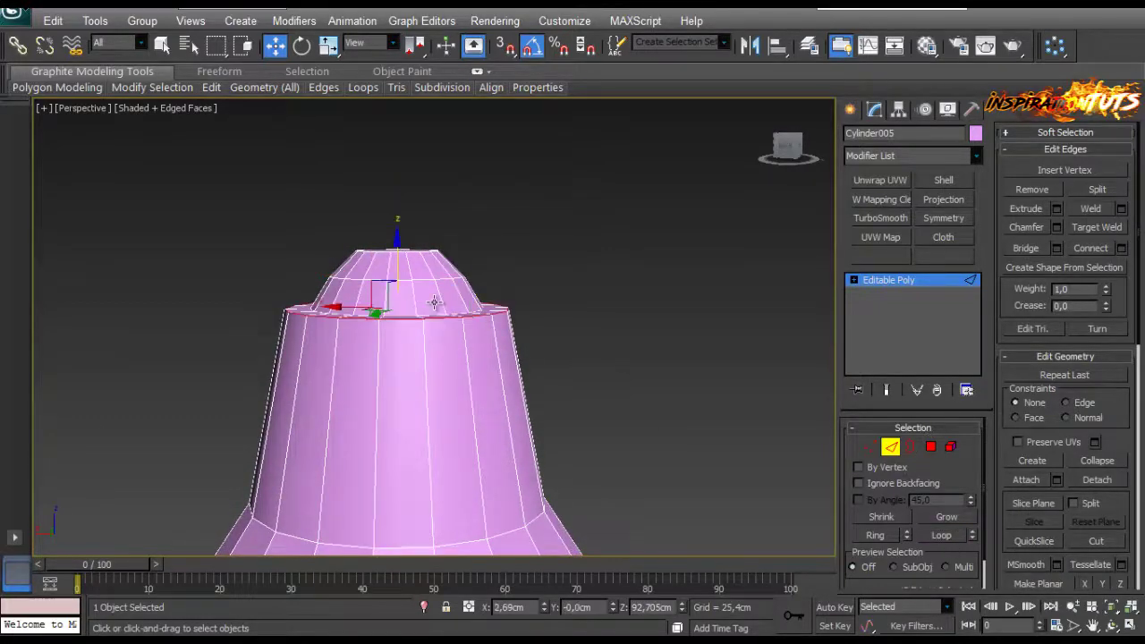
pyautogui.scroll(3, 474, 319)
pyautogui.keyDown('alt'); pyautogui.moveTo(435, 301); pyautogui.dragTo(477, 308, button='middle'); pyautogui.keyUp('alt')
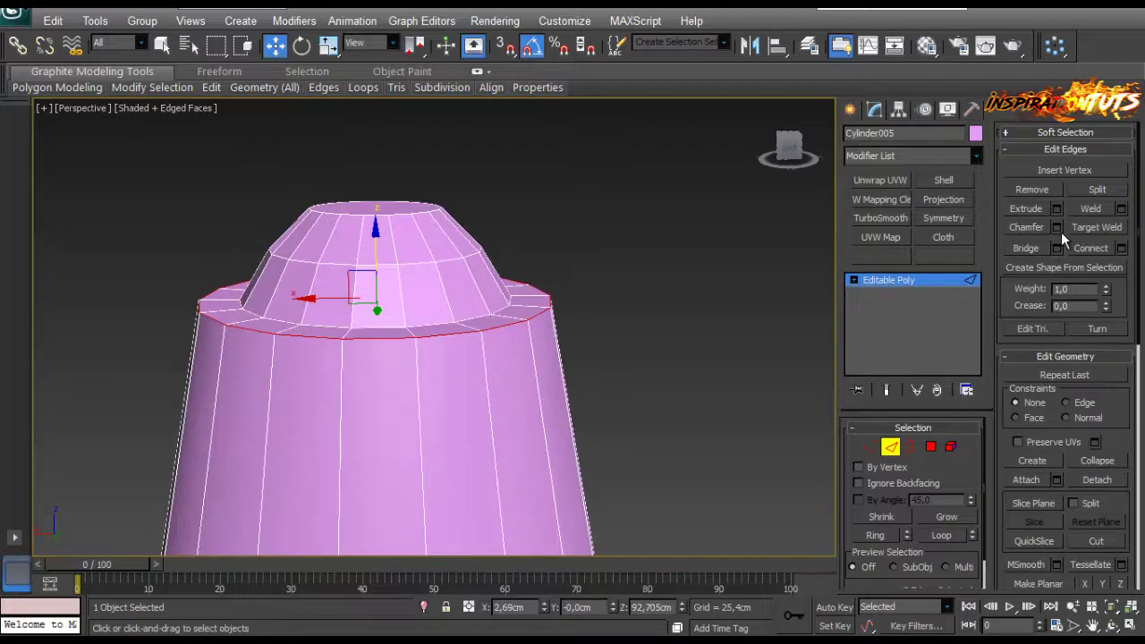
pyautogui.click(1057, 228)
pyautogui.rightClick(717, 239)
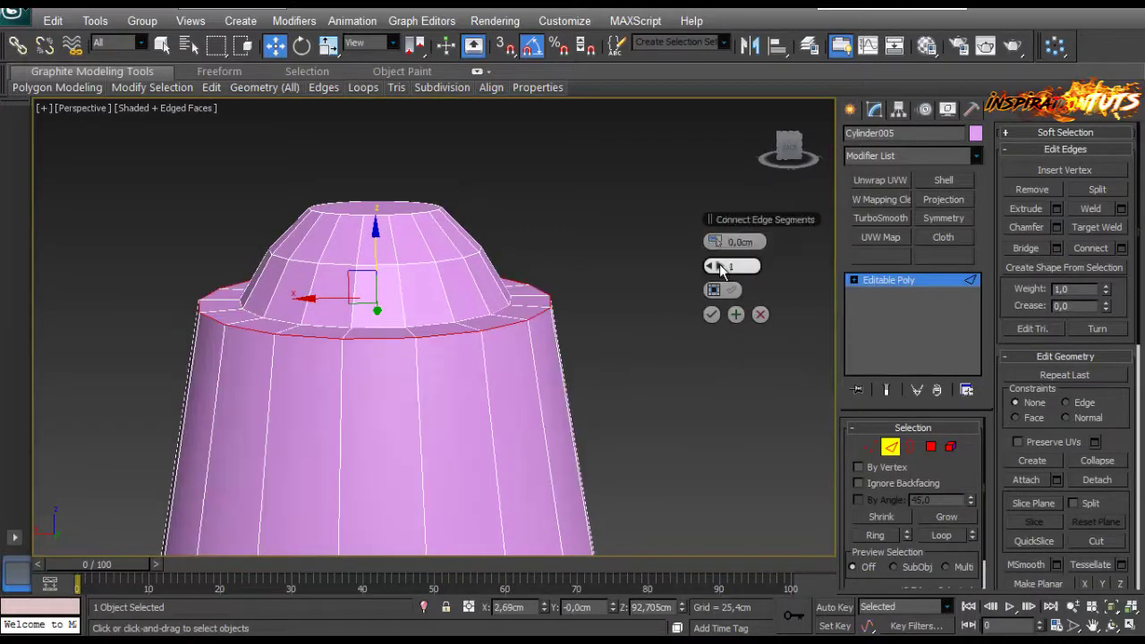
pyautogui.moveTo(718, 243); pyautogui.dragTo(719, 225)
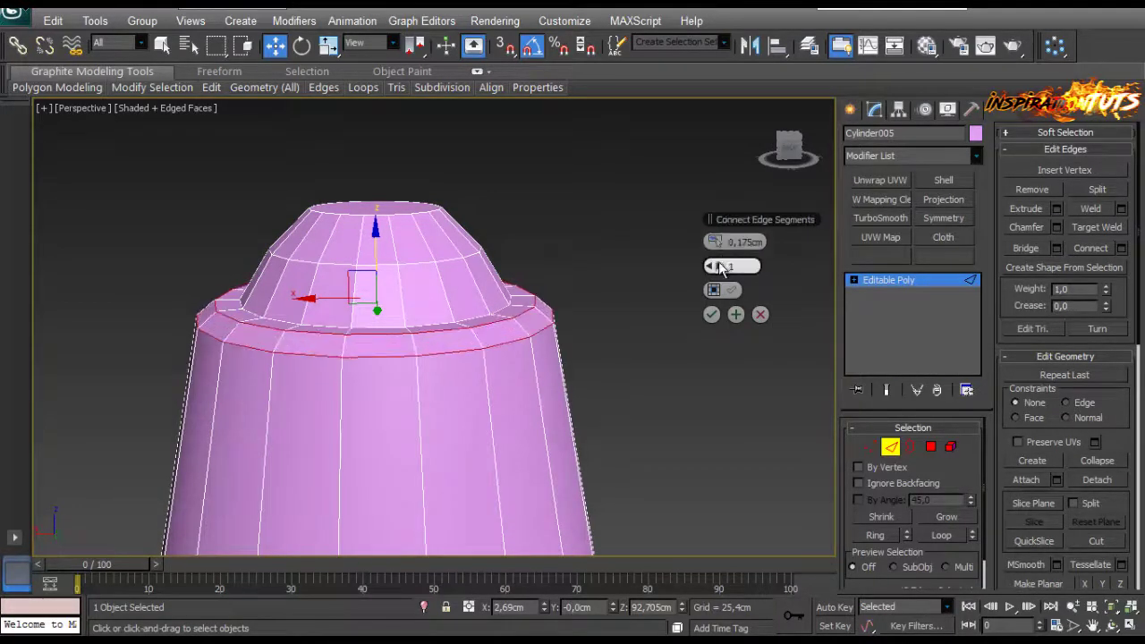
pyautogui.click(721, 267)
pyautogui.click(713, 316)
pyautogui.click(570, 341)
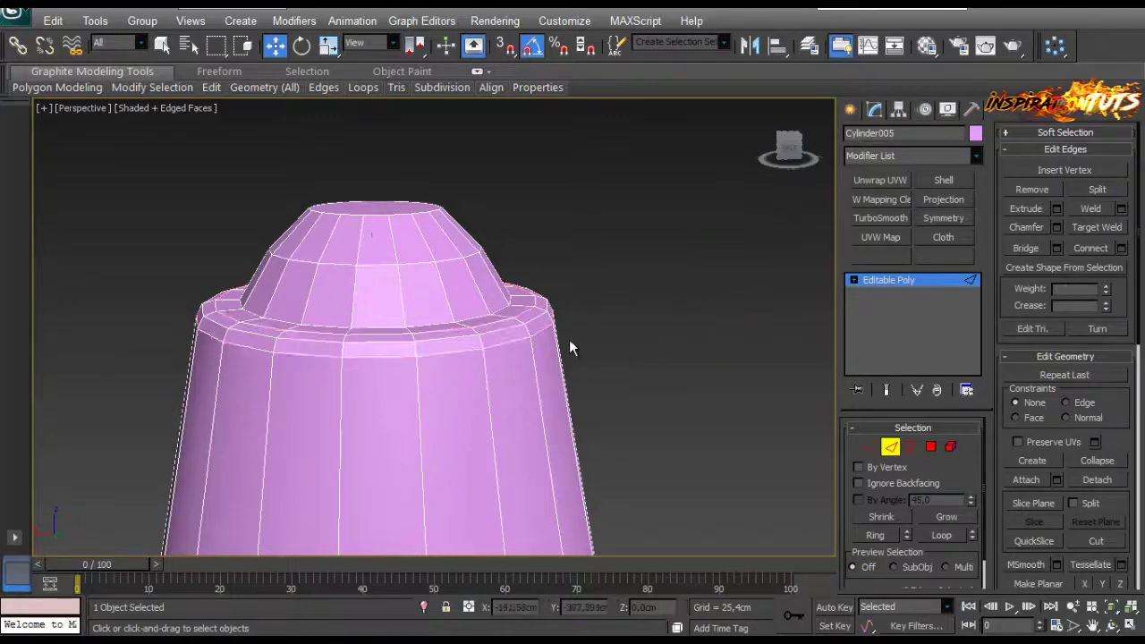
# Assign the 02 - Default material to the whole lampshade and give it a dark object colour.
pyautogui.scroll(-6, 569, 341)
pyautogui.keyDown('alt'); pyautogui.moveTo(556, 344); pyautogui.dragTo(602, 390, button='middle'); pyautogui.keyUp('alt')
pyautogui.click(894, 446)
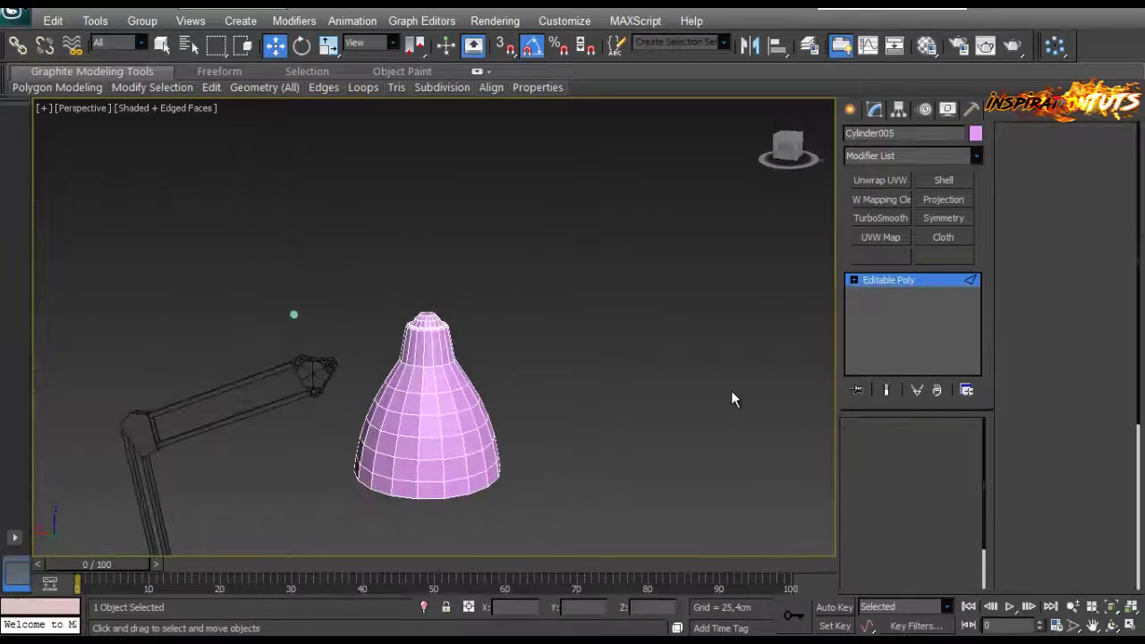
pyautogui.press('m')
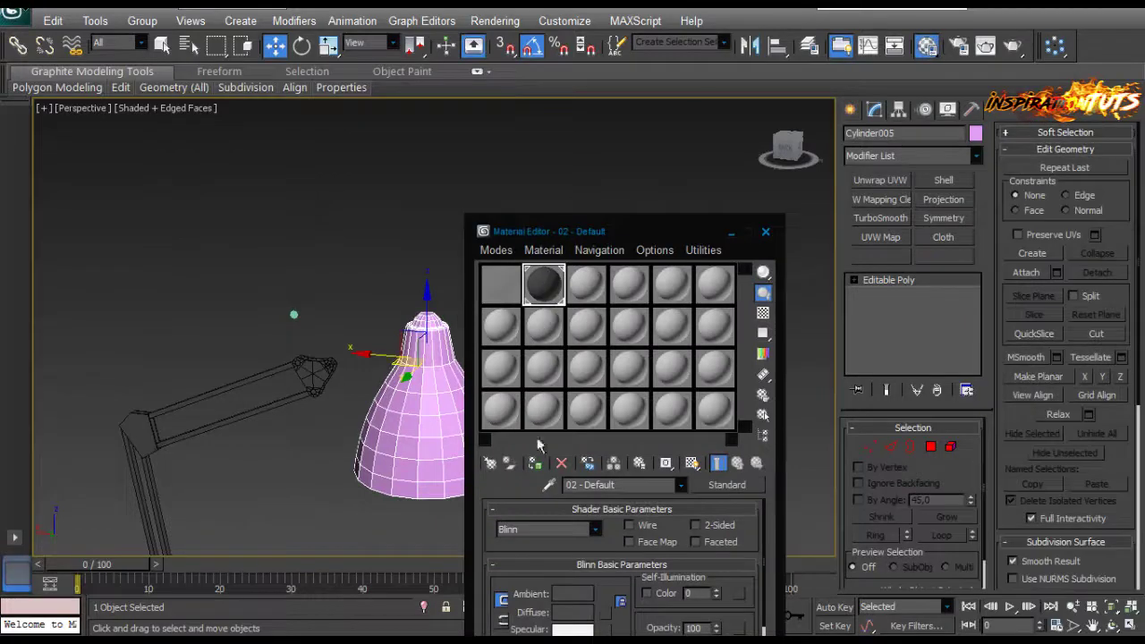
pyautogui.click(535, 462)
pyautogui.click(976, 133)
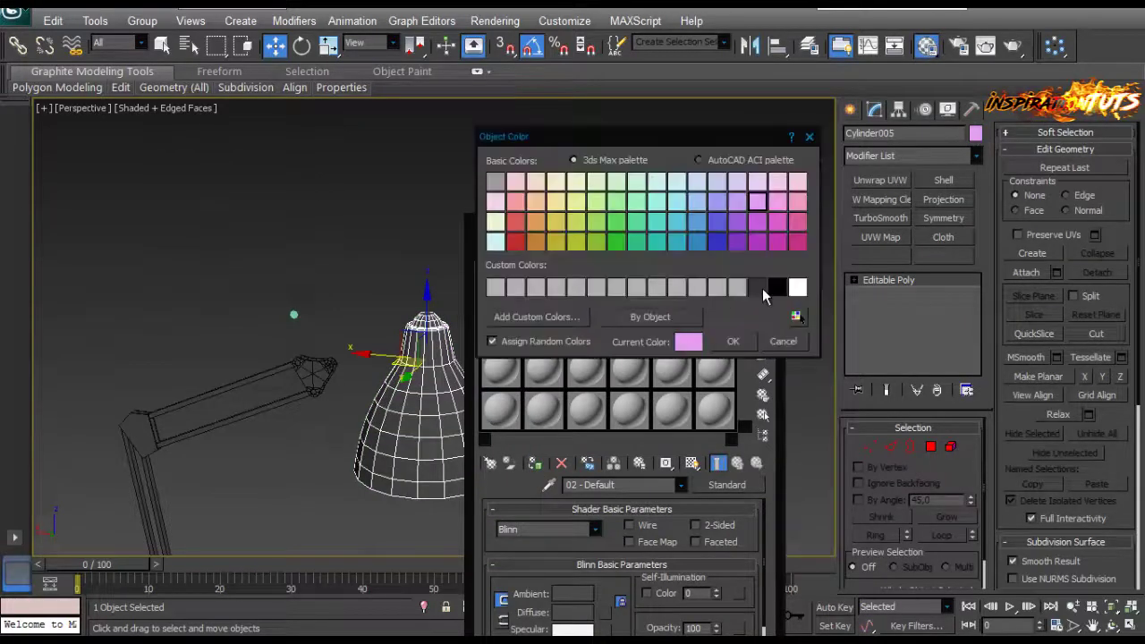
pyautogui.click(736, 343)
pyautogui.click(764, 235)
pyautogui.click(618, 401)
# Scale the whole lampshade down slightly in the front view and shift it slightly beside the arm's triangular joint.
pyautogui.scroll(-3, 478, 371)
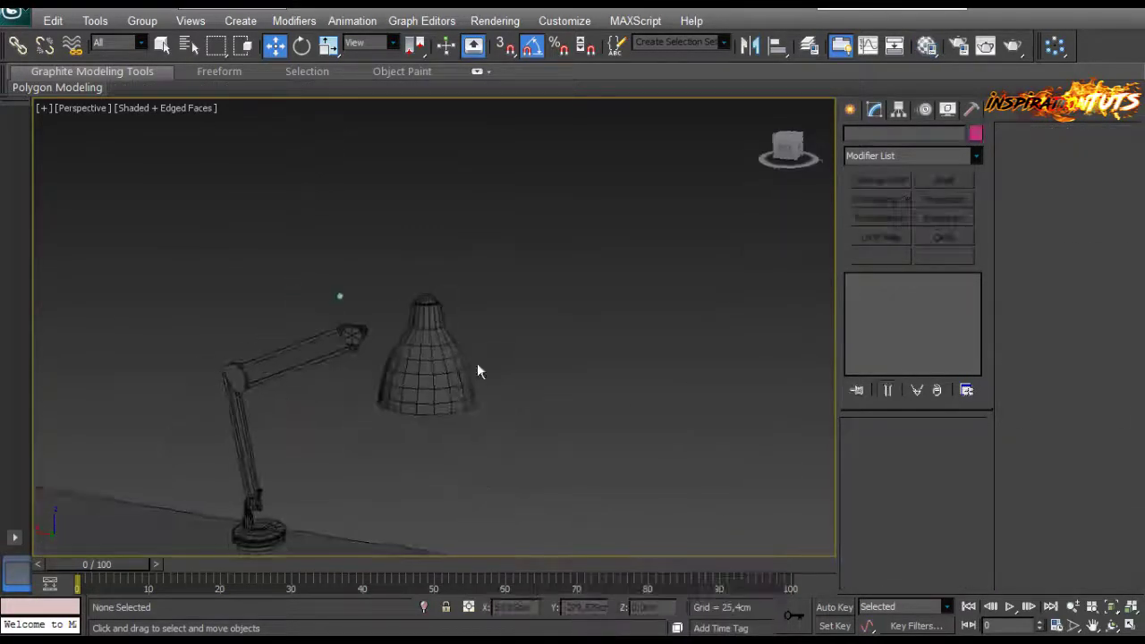
pyautogui.keyDown('alt'); pyautogui.moveTo(477, 370); pyautogui.dragTo(537, 458, button='middle'); pyautogui.keyUp('alt')
pyautogui.scroll(5, 339, 370)
pyautogui.scroll(-5, 552, 453)
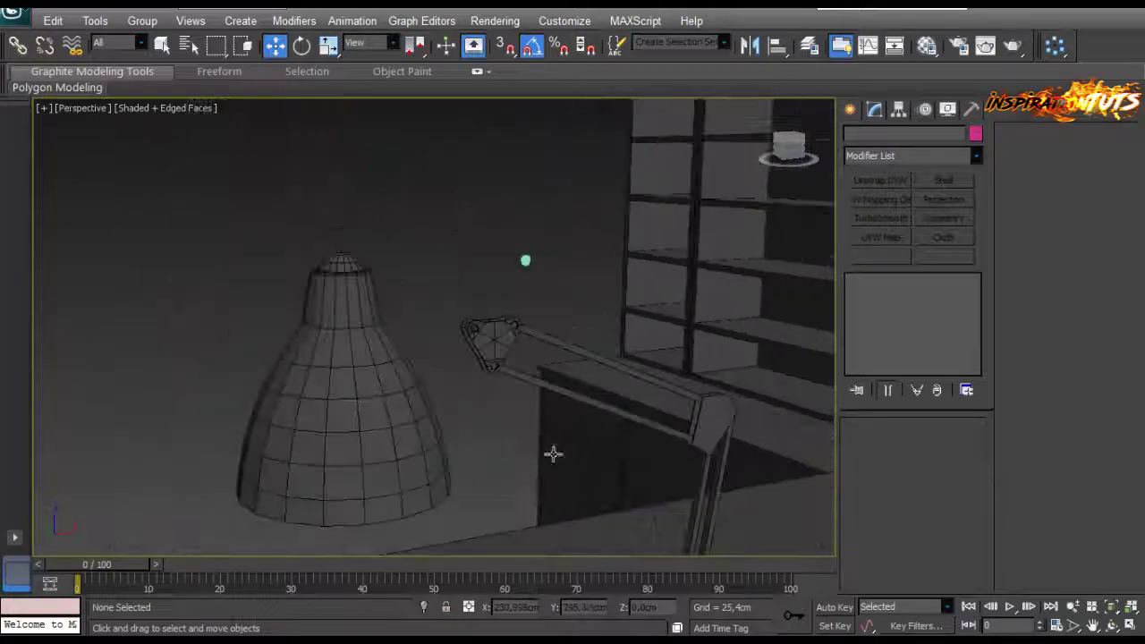
pyautogui.keyDown('alt'); pyautogui.moveTo(537, 396); pyautogui.dragTo(520, 352, button='middle'); pyautogui.keyUp('alt')
pyautogui.press('f')
pyautogui.scroll(-2, 527, 355)
pyautogui.scroll(4, 529, 369)
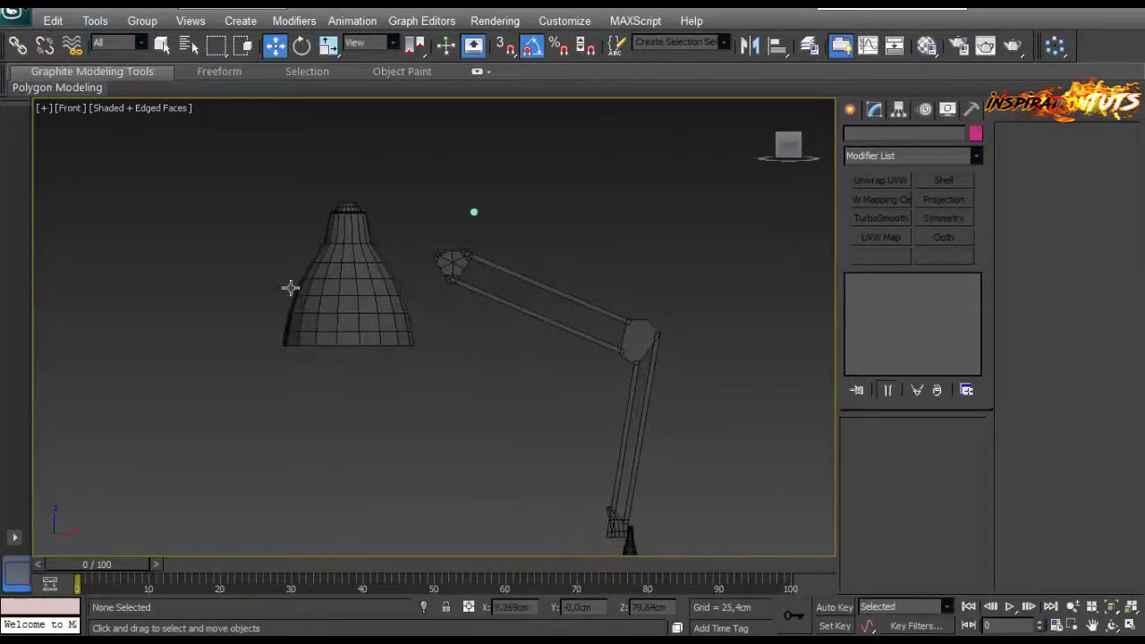
pyautogui.click(341, 293)
pyautogui.moveTo(430, 378); pyautogui.dragTo(383, 318, button='middle')
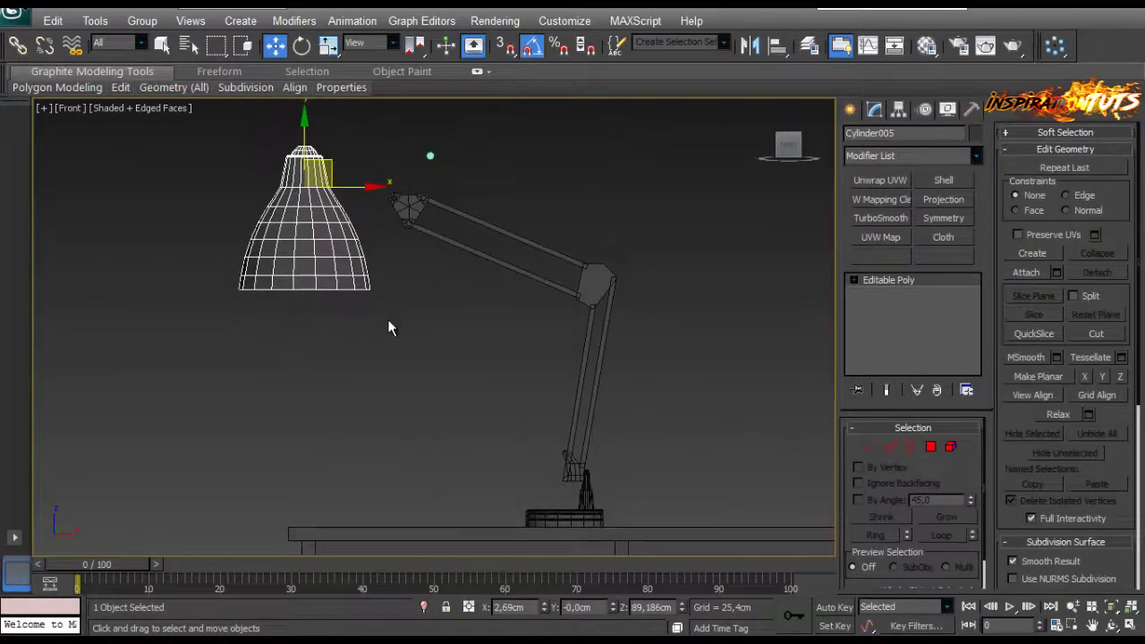
pyautogui.press('r')
pyautogui.moveTo(318, 182)
pyautogui.mouseDown()
pyautogui.moveTo(317, 195)
pyautogui.moveTo(332, 172)
pyautogui.mouseUp()
pyautogui.press('w')
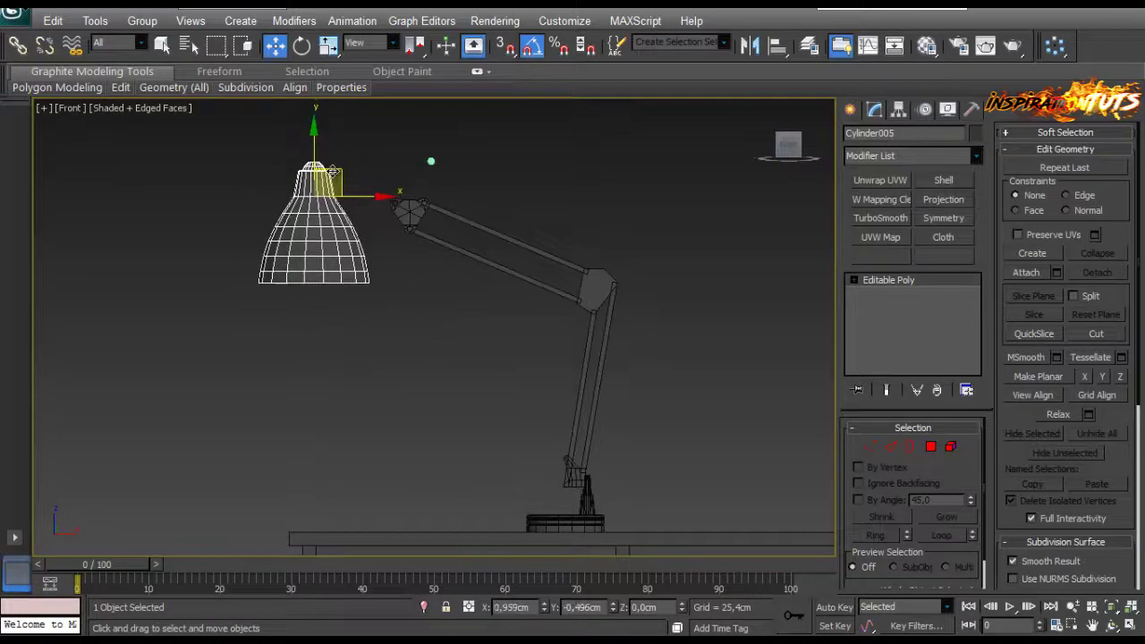
pyautogui.scroll(5, 455, 251)
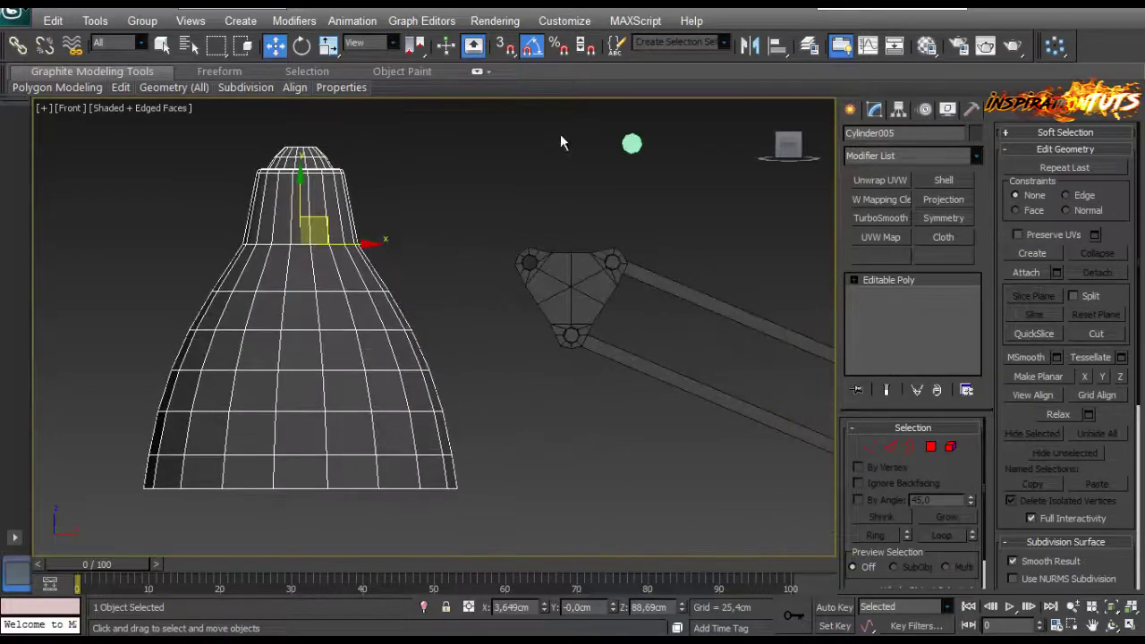
pyautogui.click(849, 109)
pyautogui.click(881, 234)
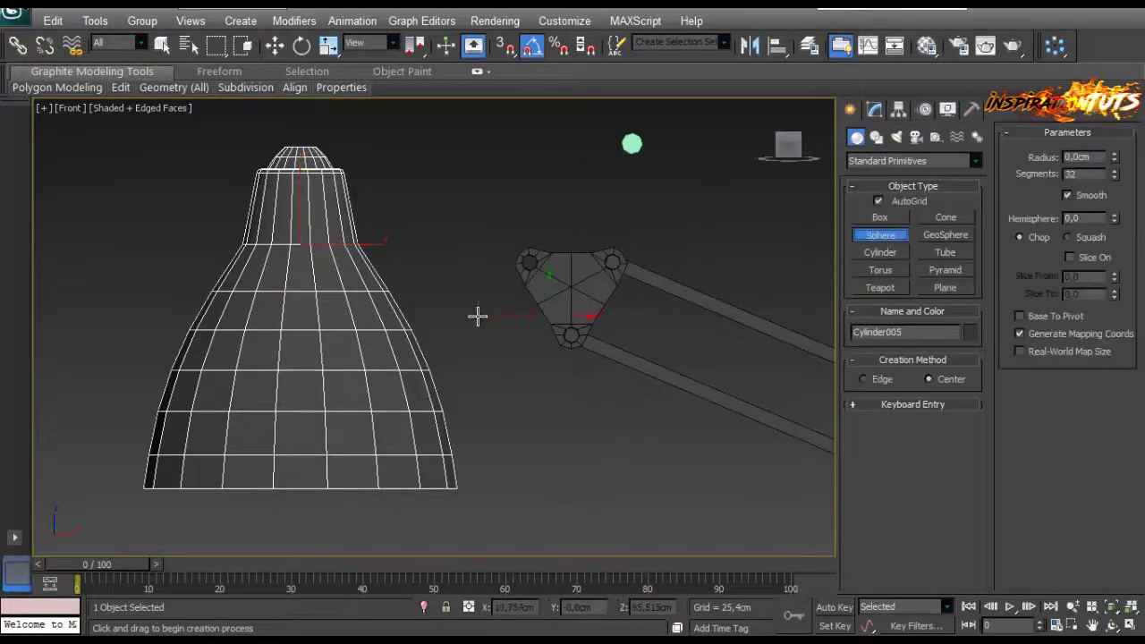
pyautogui.moveTo(479, 314); pyautogui.dragTo(482, 310)
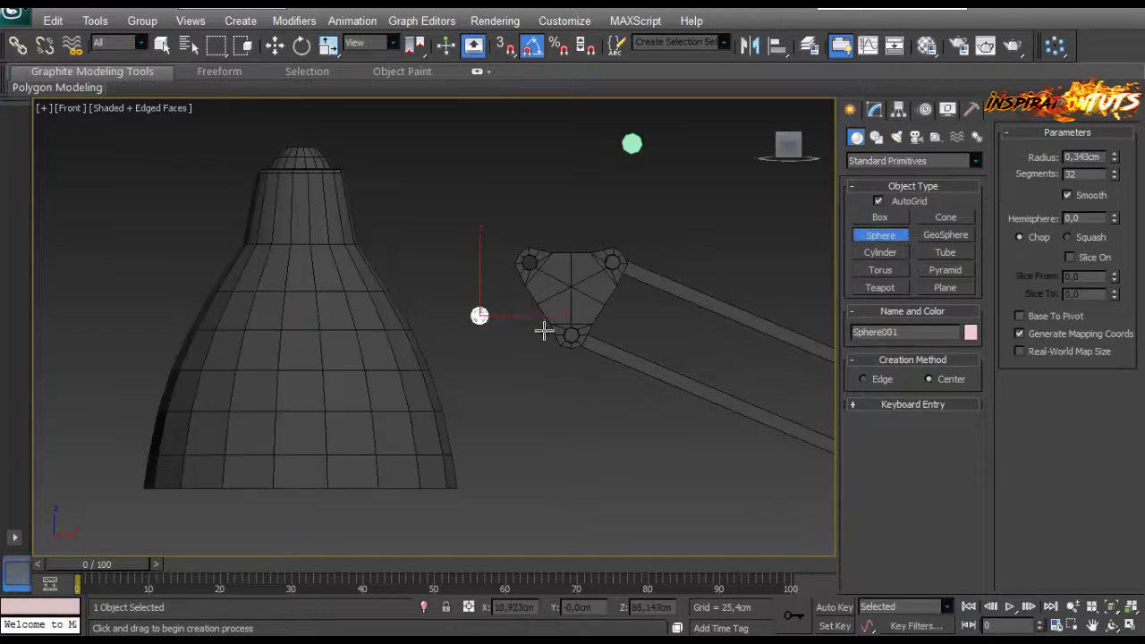
pyautogui.scroll(5, 492, 302)
pyautogui.press('Delete')
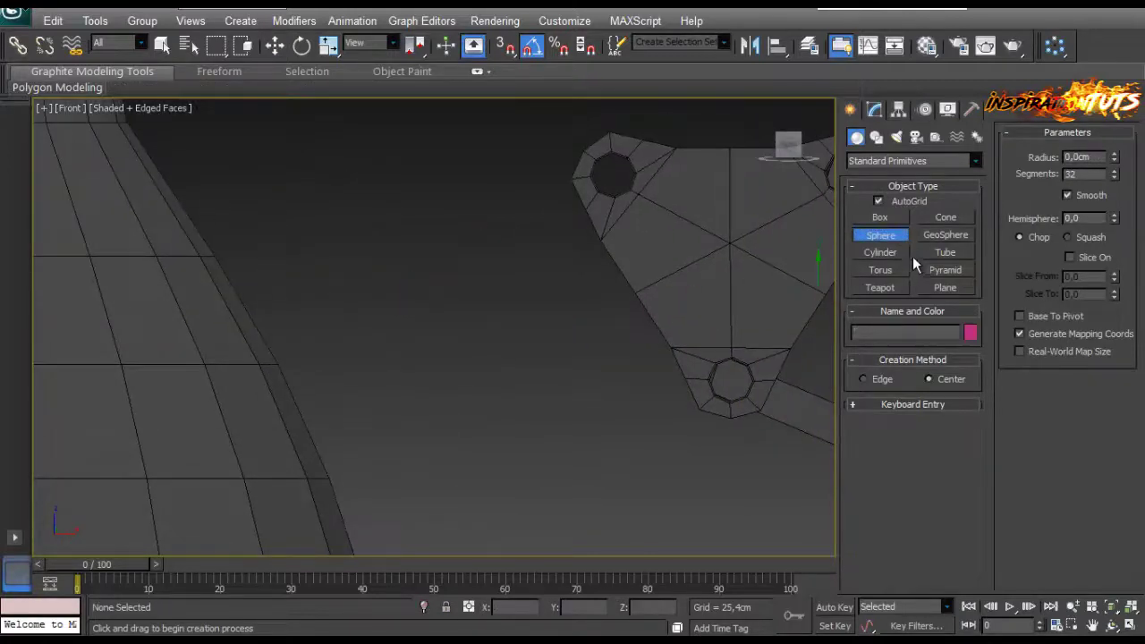
# Create a cylinder about 0.269 cm in radius and 5.367 cm high, angled from the lampshade's side up to the triangular joint.
pyautogui.click(887, 254)
pyautogui.moveTo(474, 297); pyautogui.dragTo(479, 284)
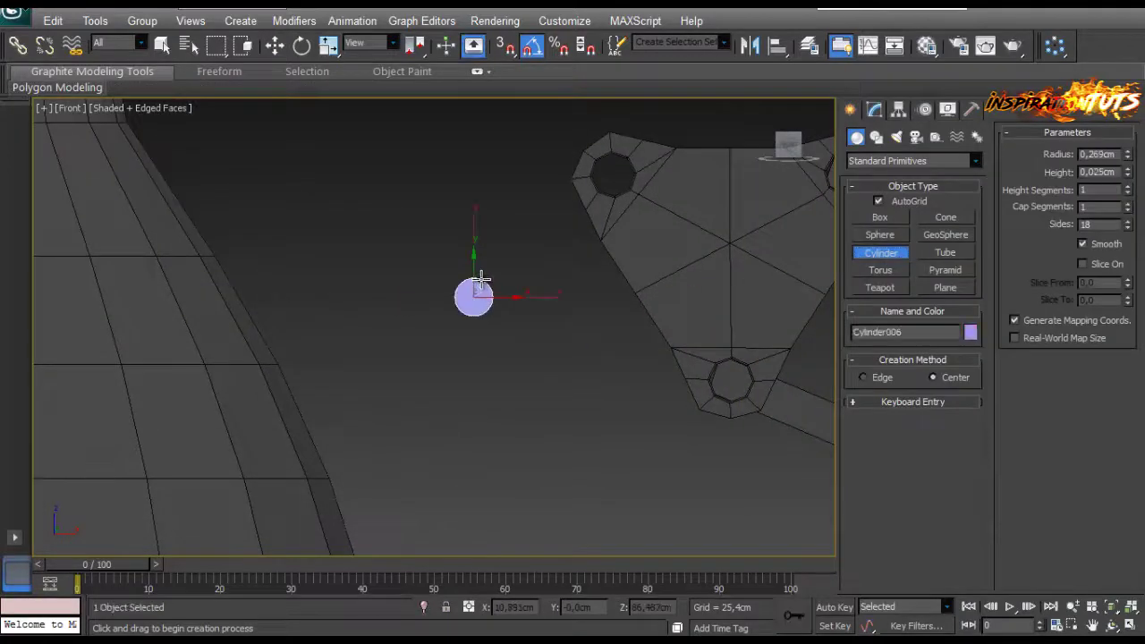
pyautogui.click(302, 45)
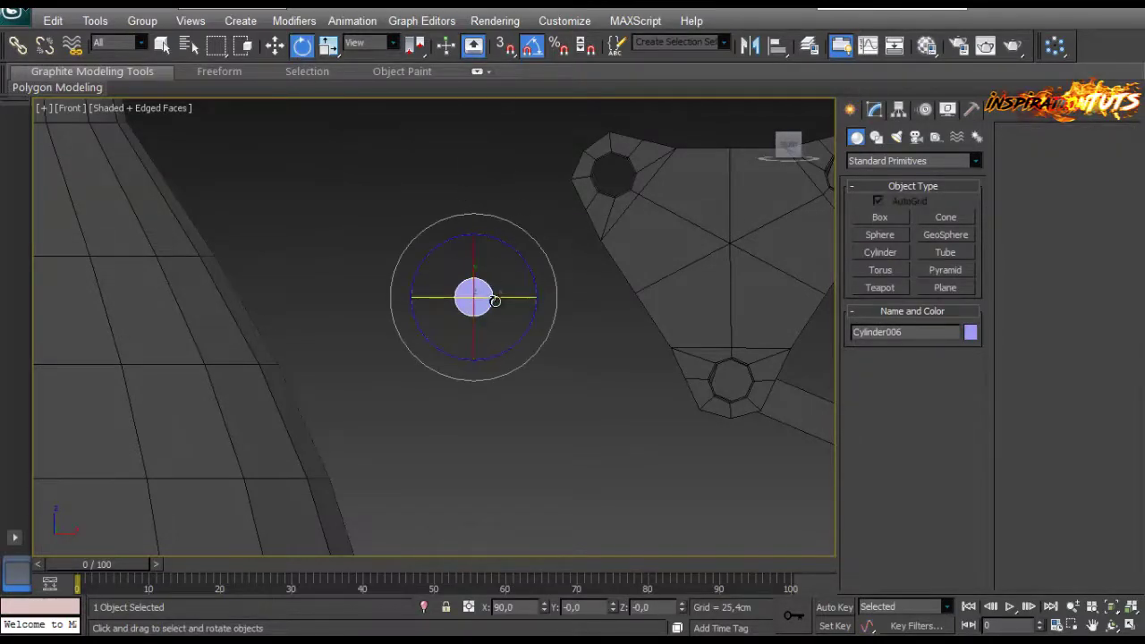
pyautogui.moveTo(496, 298); pyautogui.dragTo(295, 301)
pyautogui.press('w')
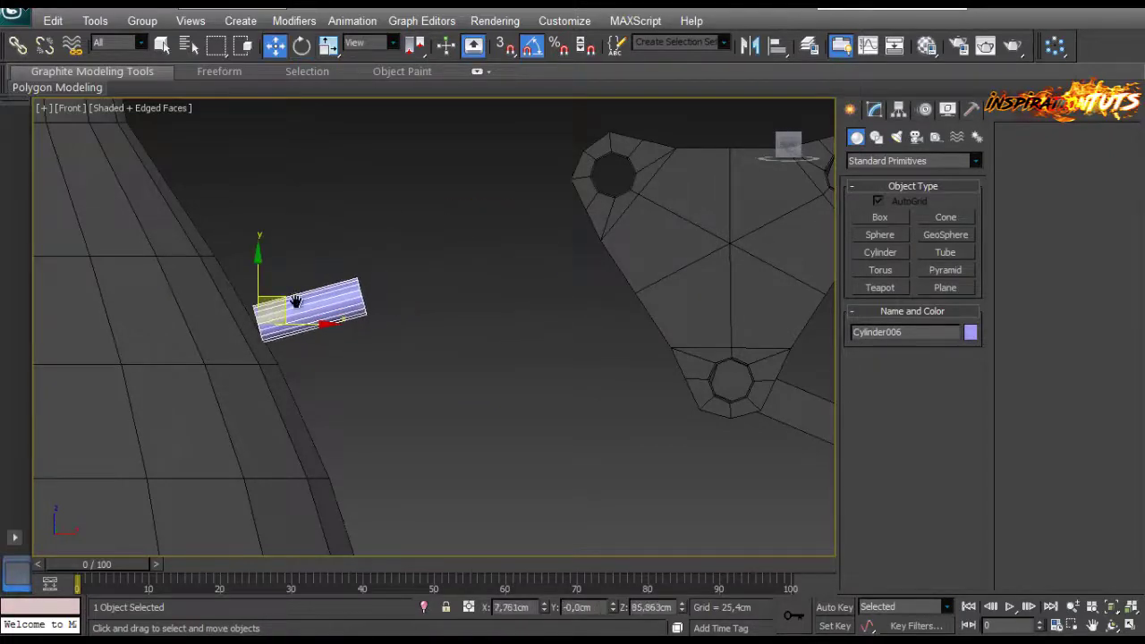
pyautogui.scroll(-3, 387, 326)
pyautogui.click(875, 110)
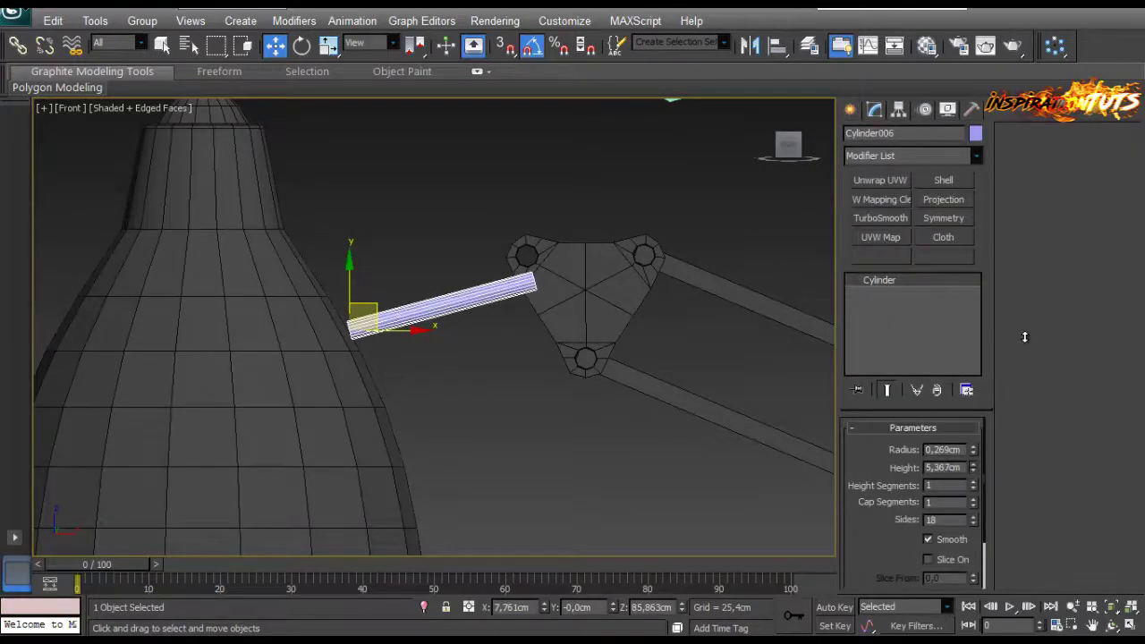
# Move the lampshade and connecting rod together about 0.67 cm along Y to centre them between the joint's plates.
pyautogui.scroll(-3, 428, 378)
pyautogui.scroll(1, 428, 379)
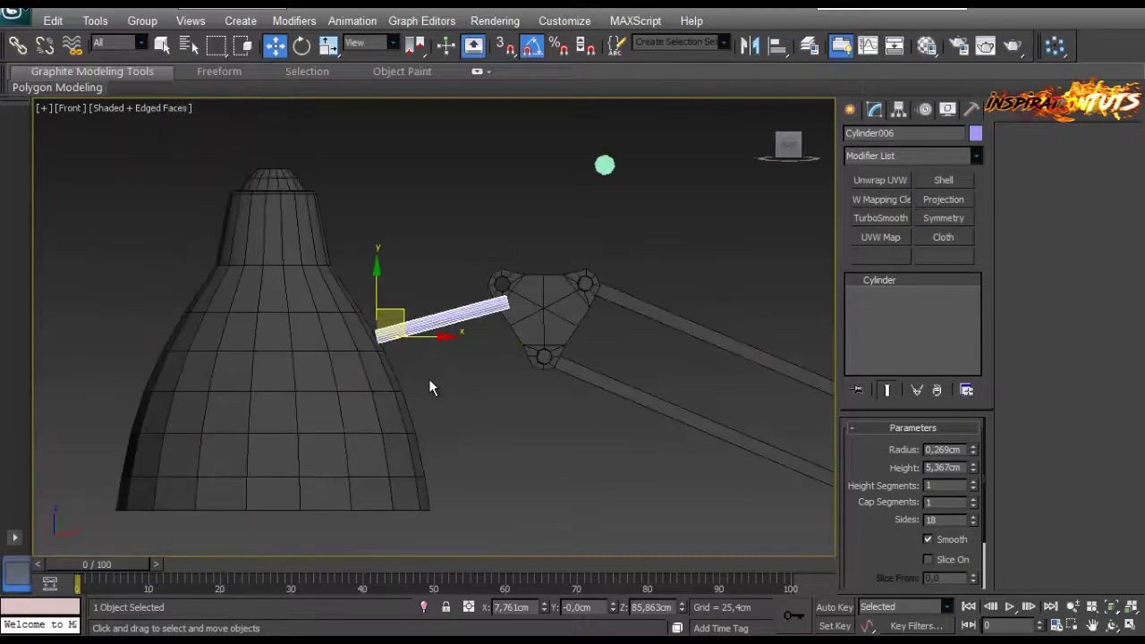
pyautogui.keyDown('ctrl'); pyautogui.click(288, 308); pyautogui.keyUp('ctrl')
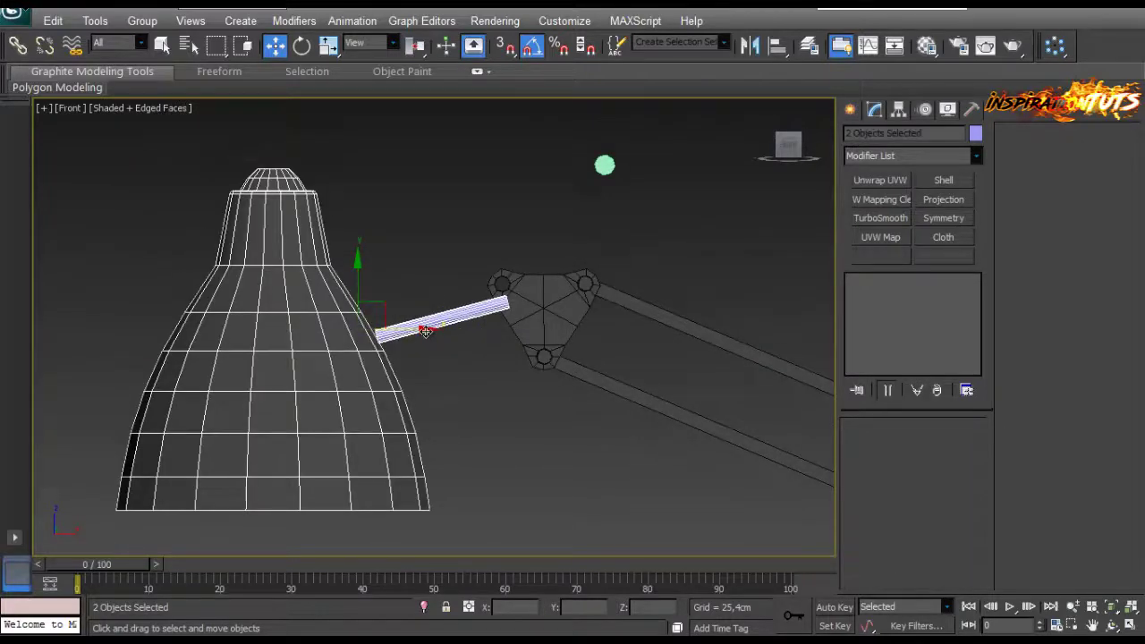
pyautogui.press('t')
pyautogui.scroll(4, 495, 334)
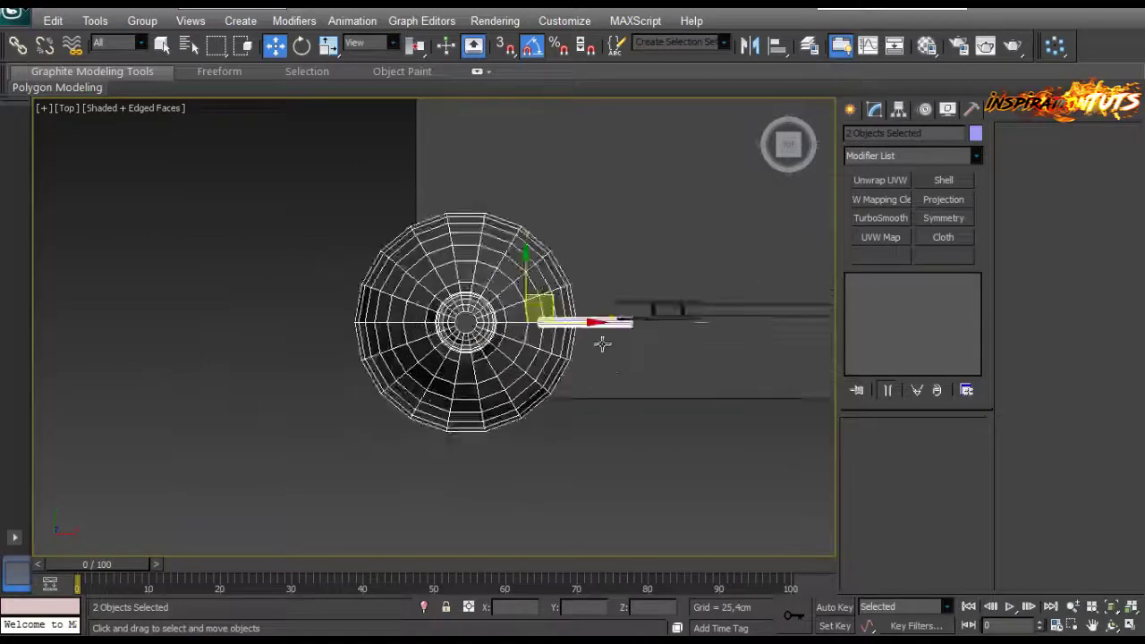
pyautogui.moveTo(455, 287); pyautogui.dragTo(444, 269)
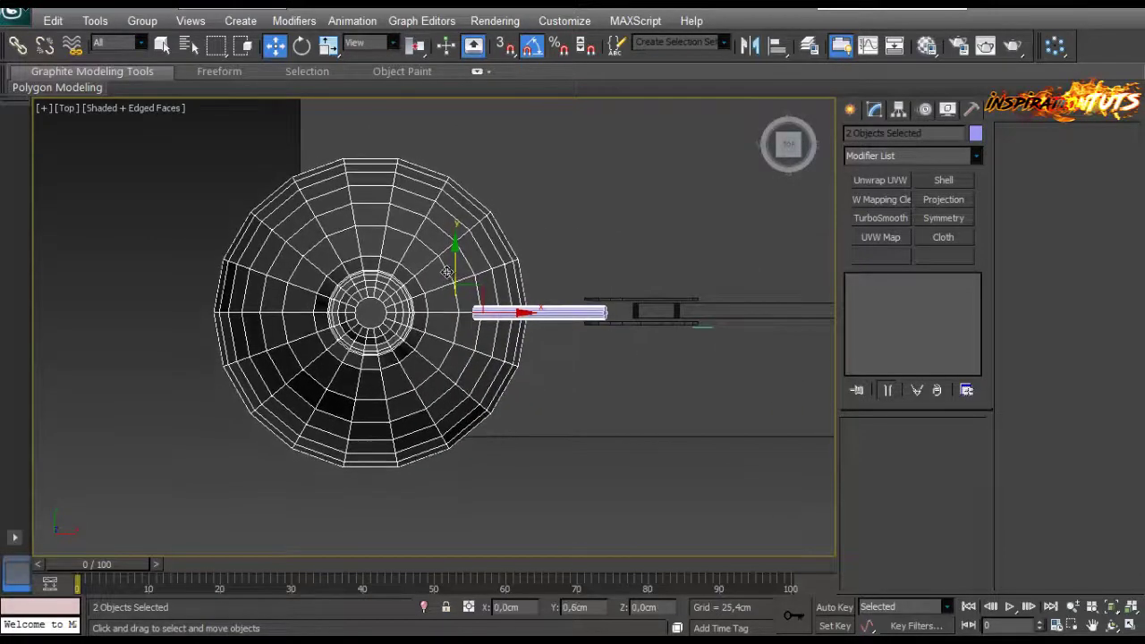
# Set the connecting rod's radius to 0.4 cm.
pyautogui.scroll(5, 525, 309)
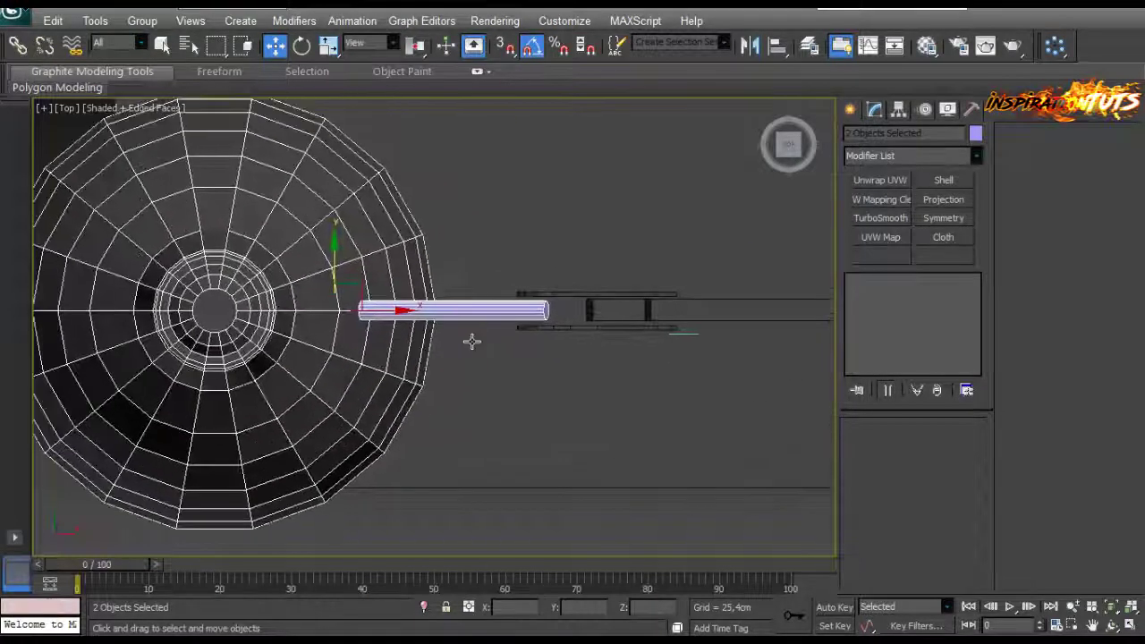
pyautogui.click(548, 301)
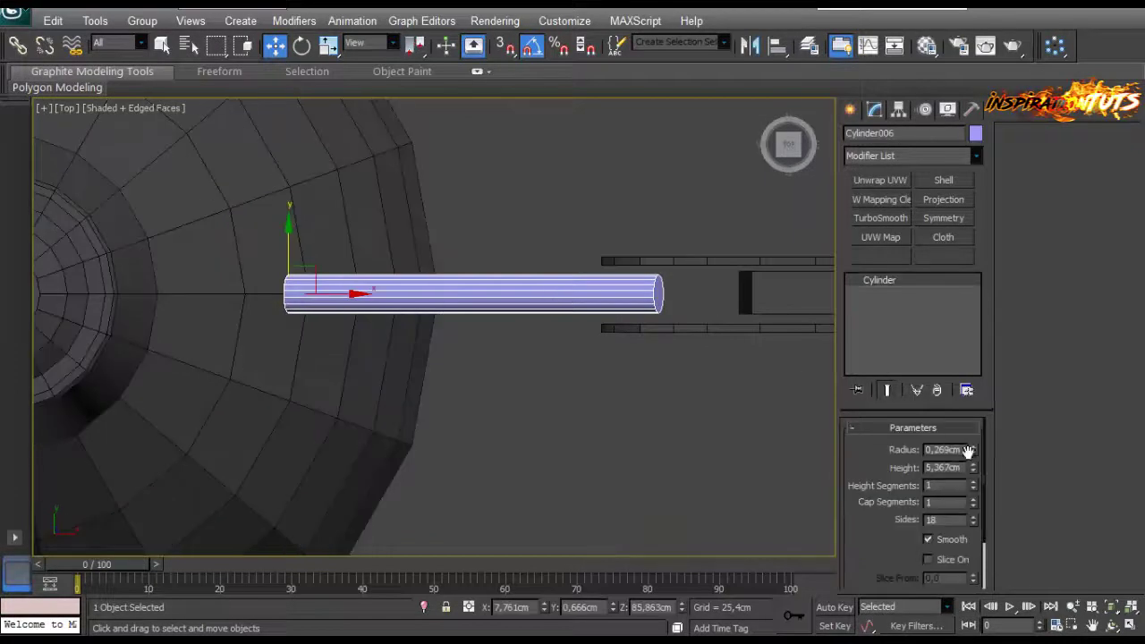
pyautogui.moveTo(976, 454); pyautogui.dragTo(976, 429)
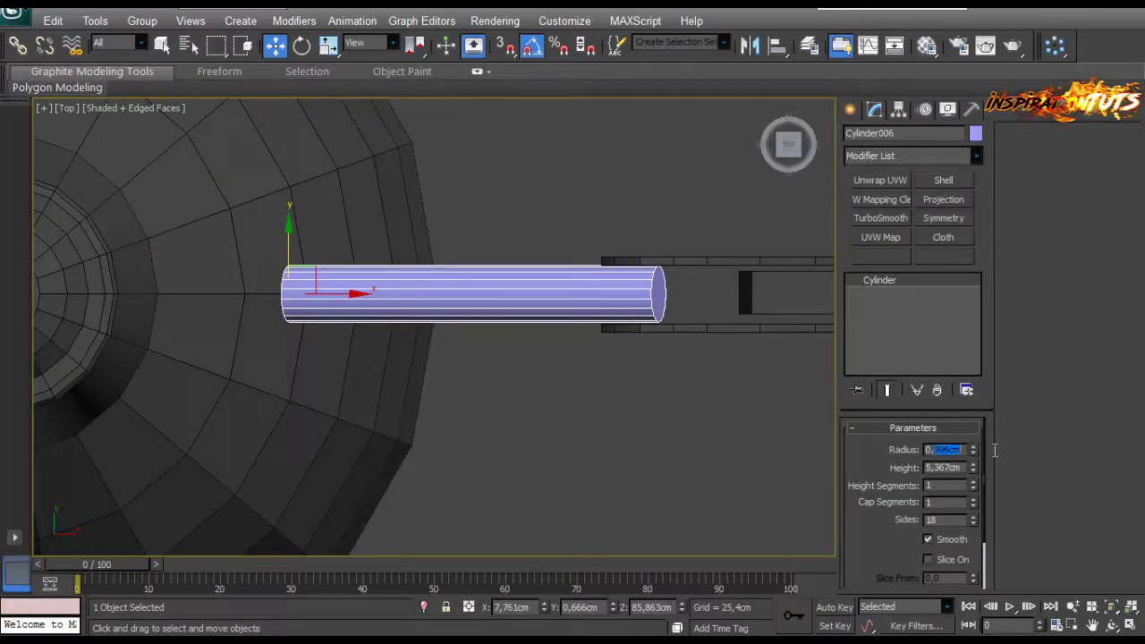
pyautogui.write('4')
pyautogui.press('Return')
# Check in the front view how the connecting rod meets the lampshade and the triangular joint.
pyautogui.moveTo(685, 329); pyautogui.dragTo(683, 337, button='middle')
pyautogui.scroll(-2, 683, 336)
pyautogui.press('f')
pyautogui.click(569, 292)
pyautogui.scroll(2, 566, 289)
pyautogui.moveTo(564, 284); pyautogui.dragTo(520, 292, button='middle')
pyautogui.click(428, 313)
pyautogui.click(450, 378)
pyautogui.moveTo(386, 319); pyautogui.dragTo(389, 277, button='middle')
pyautogui.scroll(2, 376, 296)
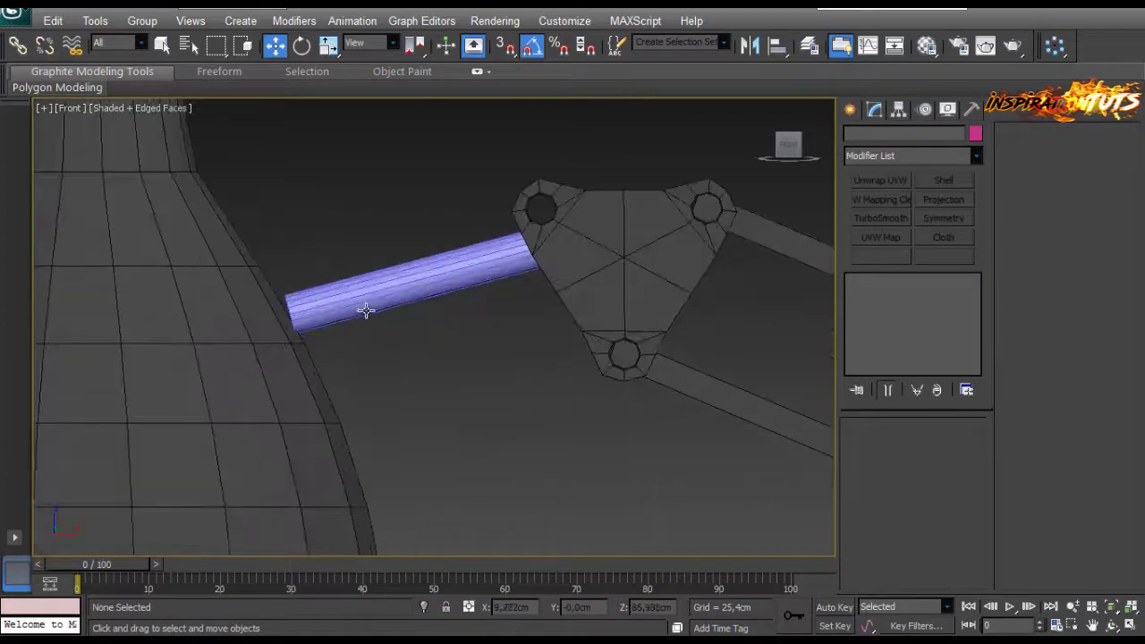
# Convert the connecting rod to an editable poly.
pyautogui.scroll(2, 376, 304)
pyautogui.click(386, 297)
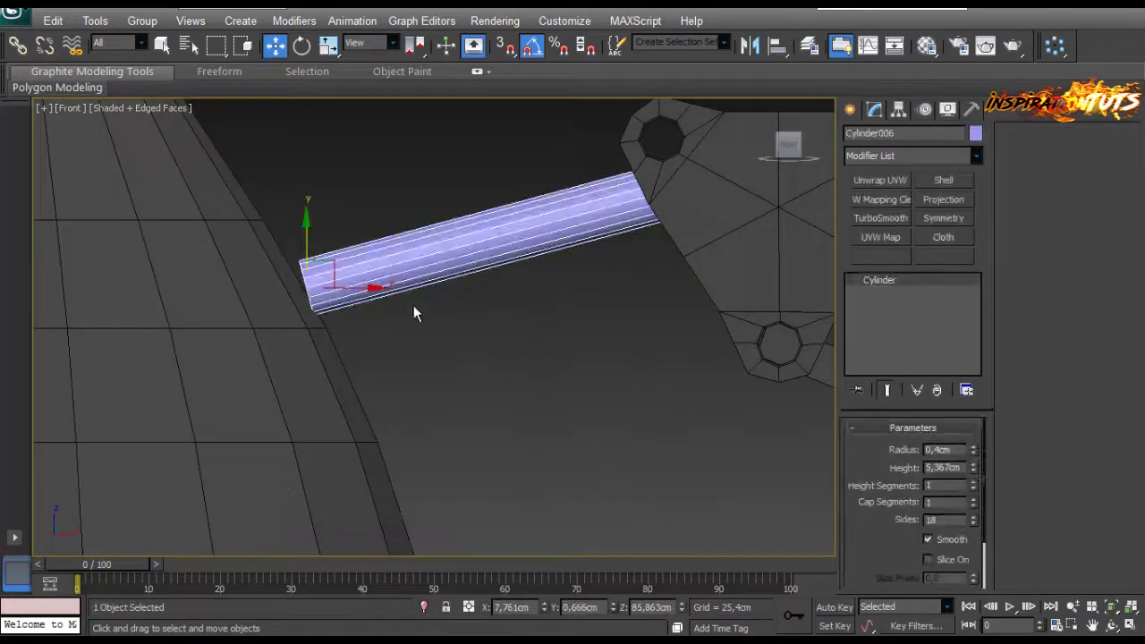
pyautogui.scroll(-3, 412, 286)
pyautogui.scroll(3, 394, 307)
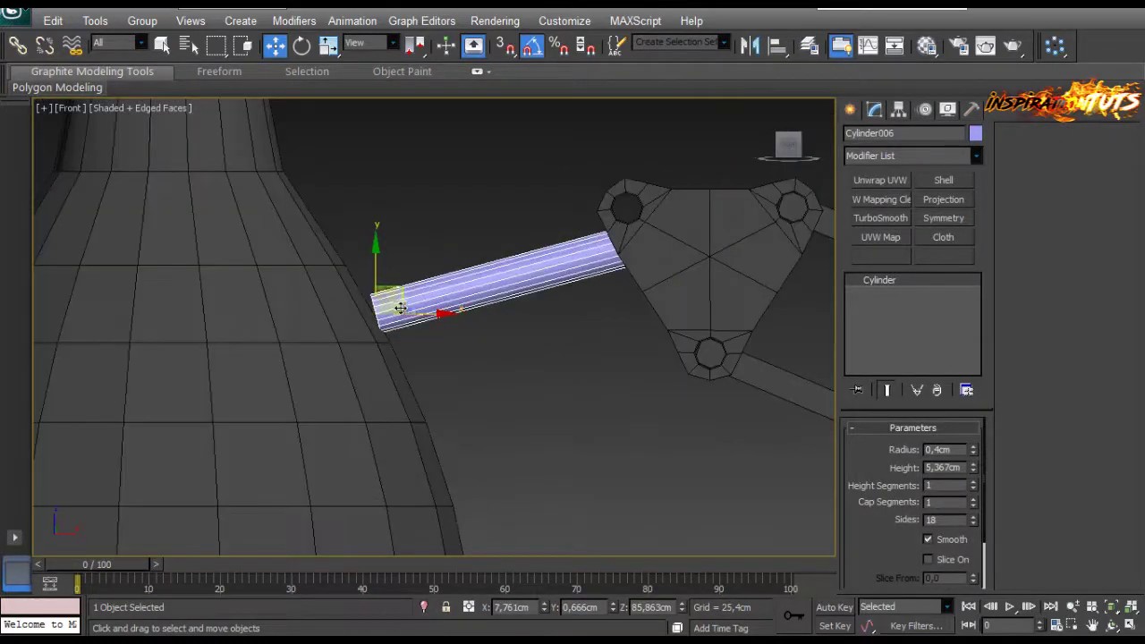
pyautogui.rightClick(428, 279)
pyautogui.moveTo(501, 420)
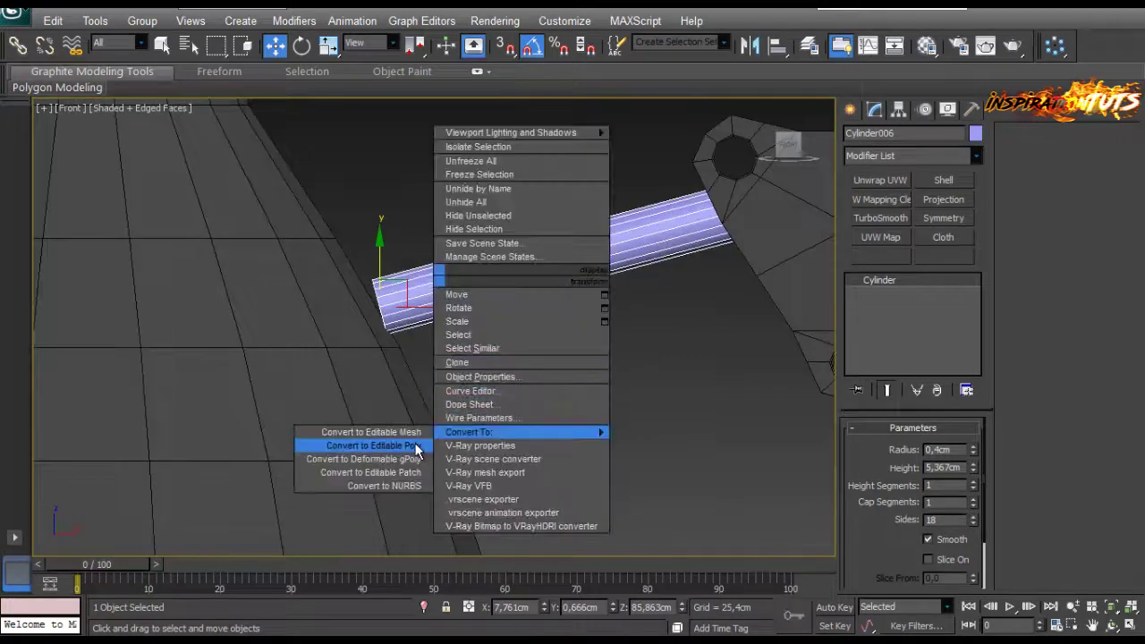
pyautogui.click(371, 445)
# Select the vertices at the rod's lampshade end and move them lower along the shade's surface.
pyautogui.click(873, 447)
pyautogui.moveTo(475, 224); pyautogui.dragTo(356, 381)
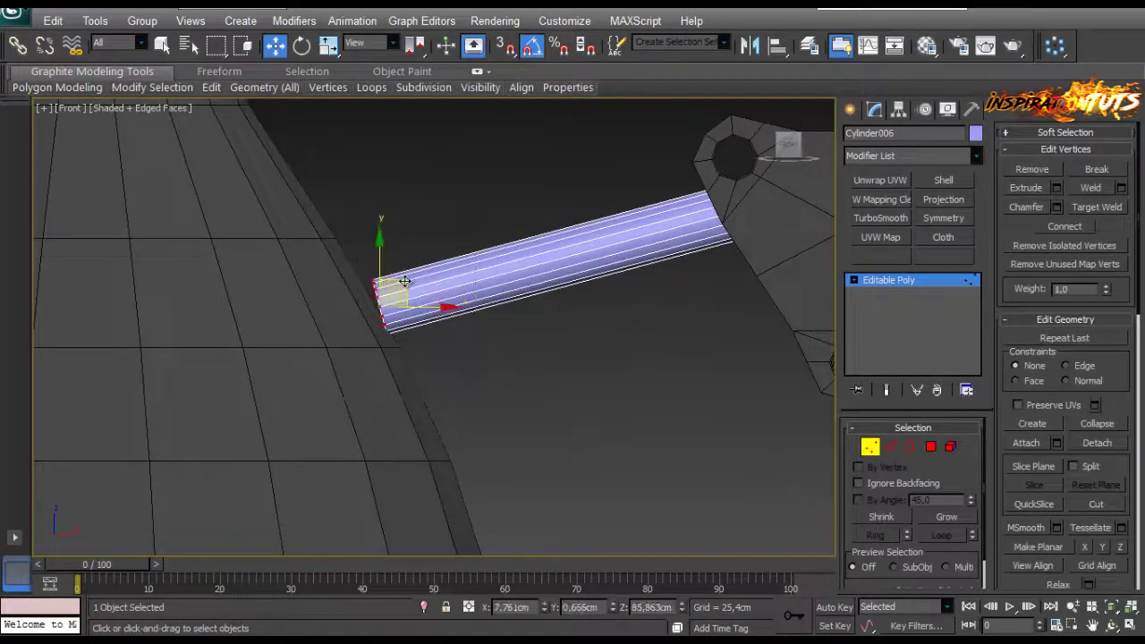
pyautogui.moveTo(418, 314)
pyautogui.mouseDown()
pyautogui.moveTo(414, 305)
pyautogui.moveTo(428, 332)
pyautogui.mouseUp()
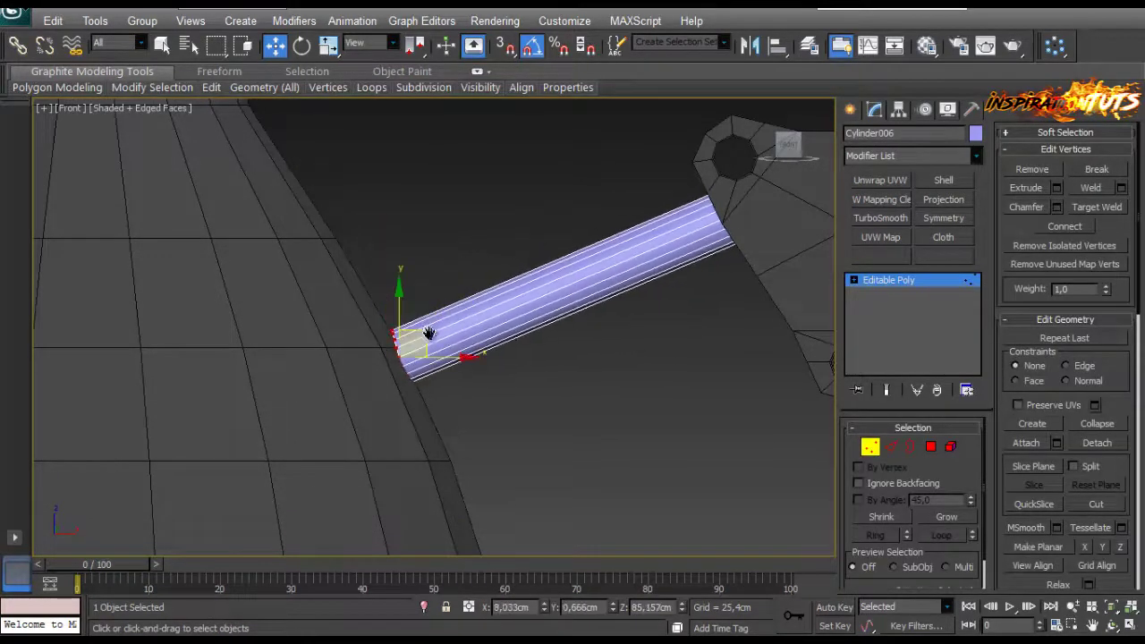
pyautogui.scroll(-5, 430, 333)
pyautogui.moveTo(445, 334); pyautogui.dragTo(494, 298, button='middle')
pyautogui.scroll(7, 494, 299)
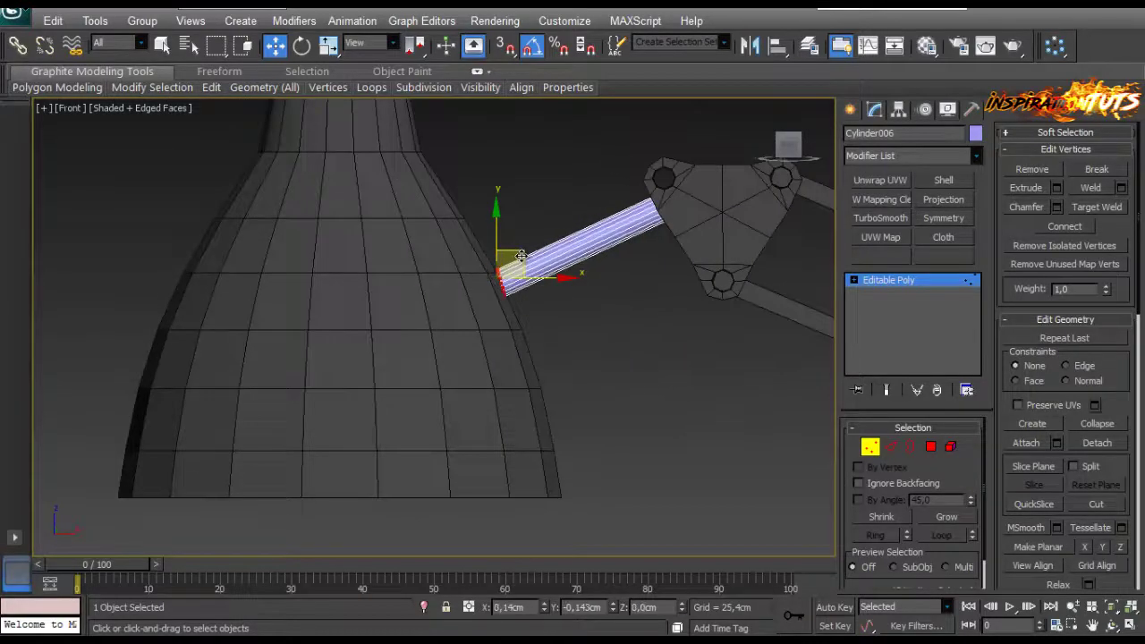
# Nudge the rod's end vertices against the lampshade and rotate them to match the slope of its surface.
pyautogui.scroll(5, 515, 284)
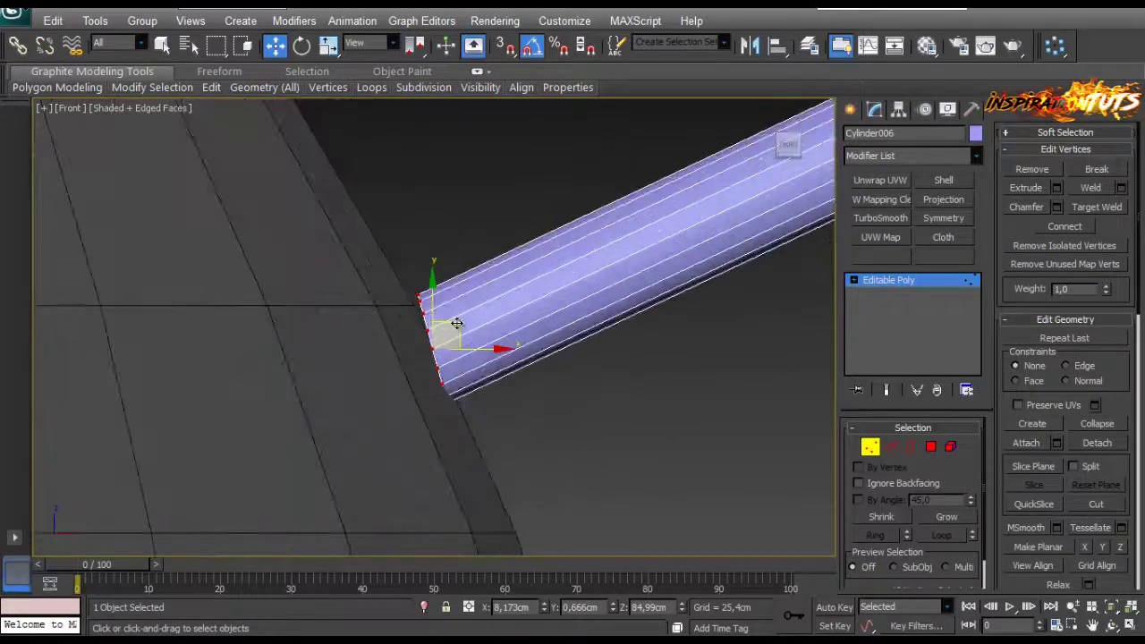
pyautogui.moveTo(457, 323); pyautogui.dragTo(474, 293)
pyautogui.press('r')
pyautogui.press('e')
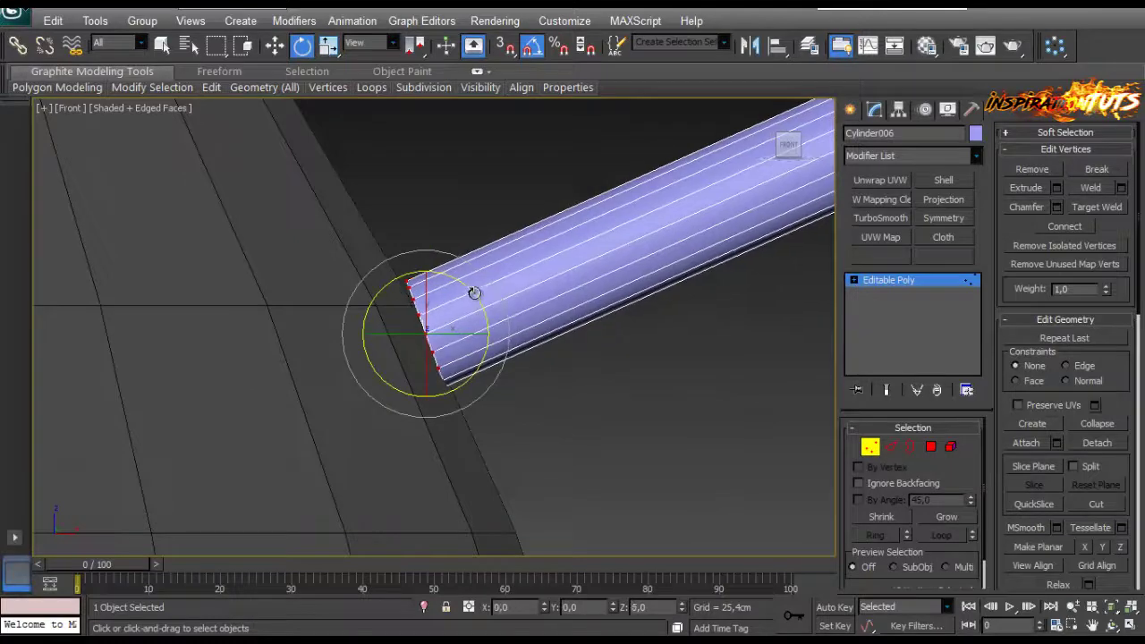
pyautogui.press('w')
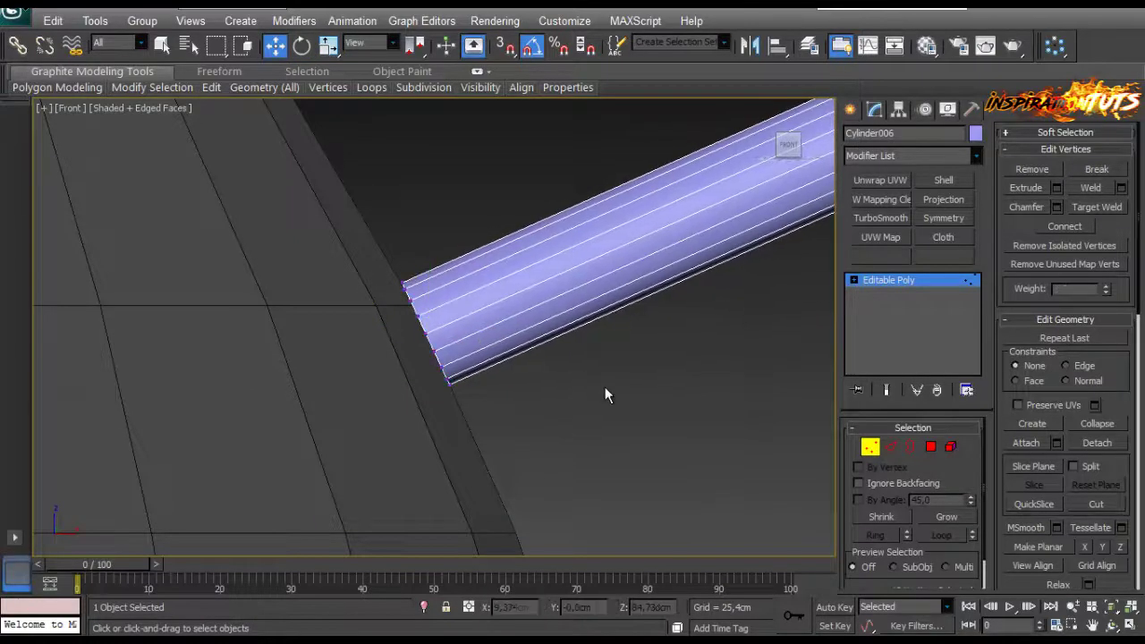
# Leave vertex editing of the connecting rod and deselect it.
pyautogui.scroll(-10, 600, 376)
pyautogui.scroll(3, 597, 372)
pyautogui.moveTo(600, 261); pyautogui.dragTo(581, 266, button='middle')
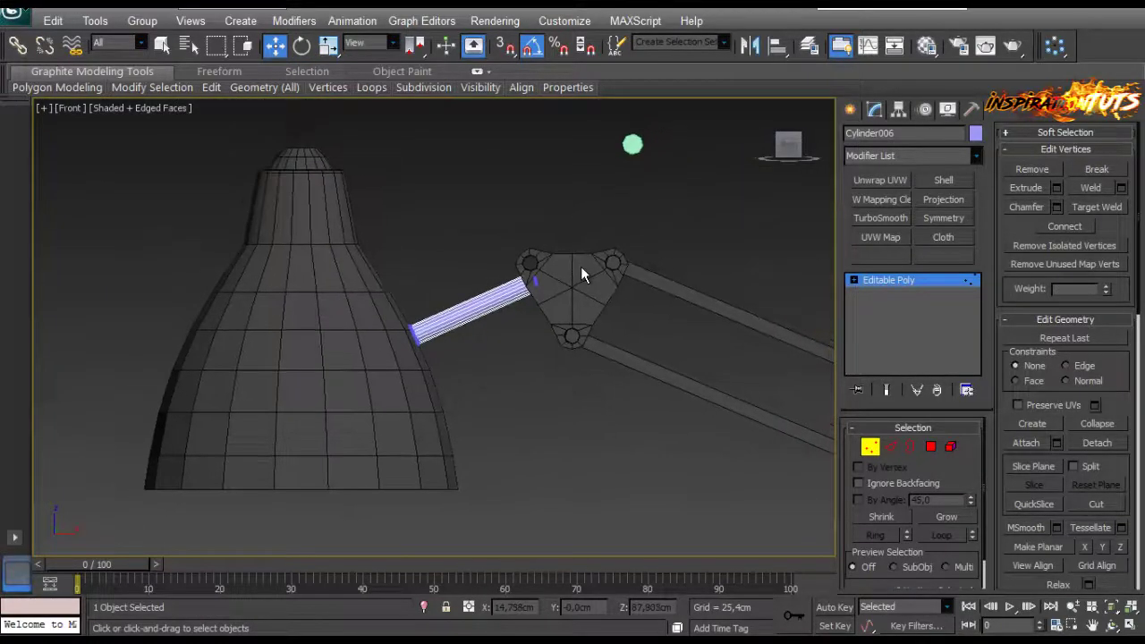
pyautogui.scroll(2, 581, 266)
pyautogui.moveTo(622, 226); pyautogui.dragTo(361, 392)
pyautogui.click(636, 274)
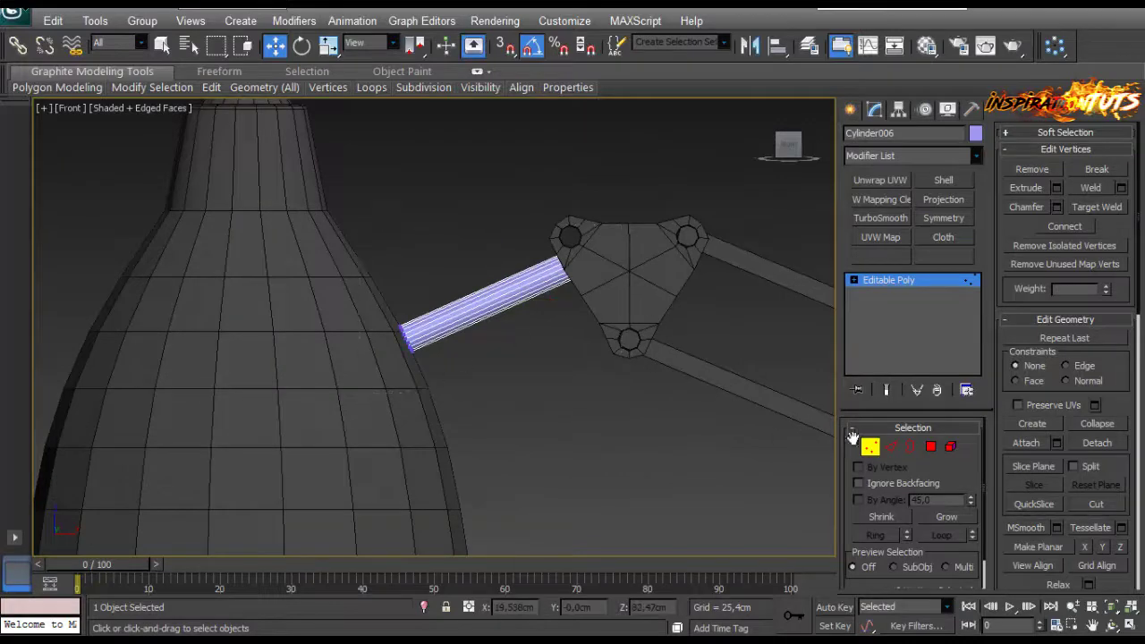
pyautogui.click(869, 447)
pyautogui.click(690, 431)
# Switch the viewport to Perspective around the connecting rod and triangular joint and deselect the joint.
pyautogui.moveTo(633, 295); pyautogui.dragTo(552, 345, button='middle')
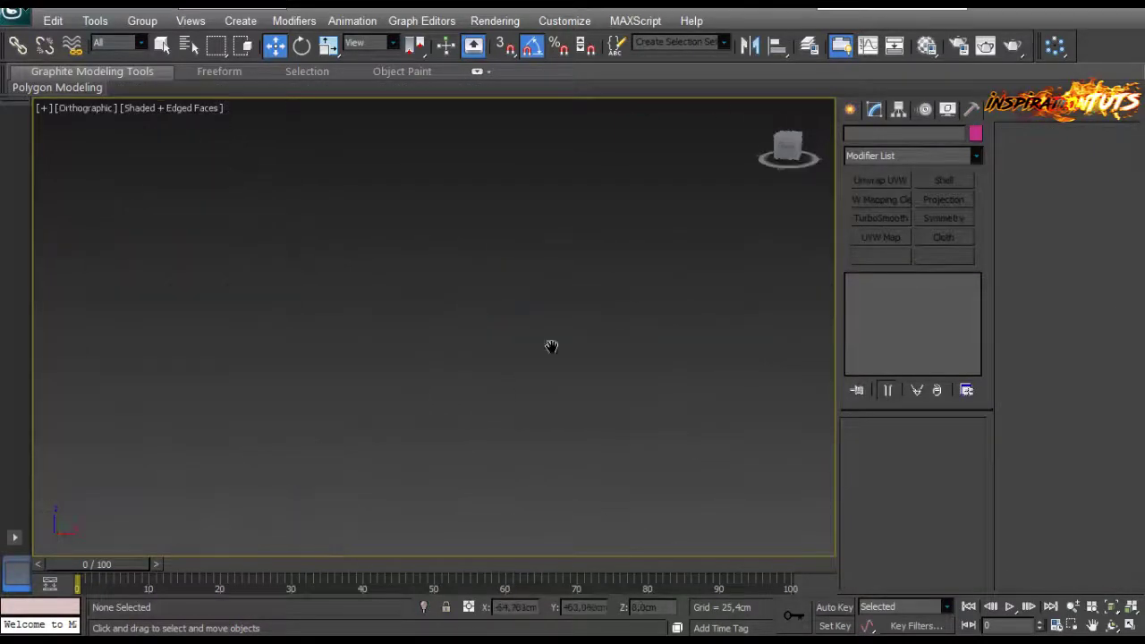
pyautogui.scroll(-6, 469, 297)
pyautogui.moveTo(470, 297); pyautogui.dragTo(560, 202, button='middle')
pyautogui.scroll(4, 497, 276)
pyautogui.click(489, 296)
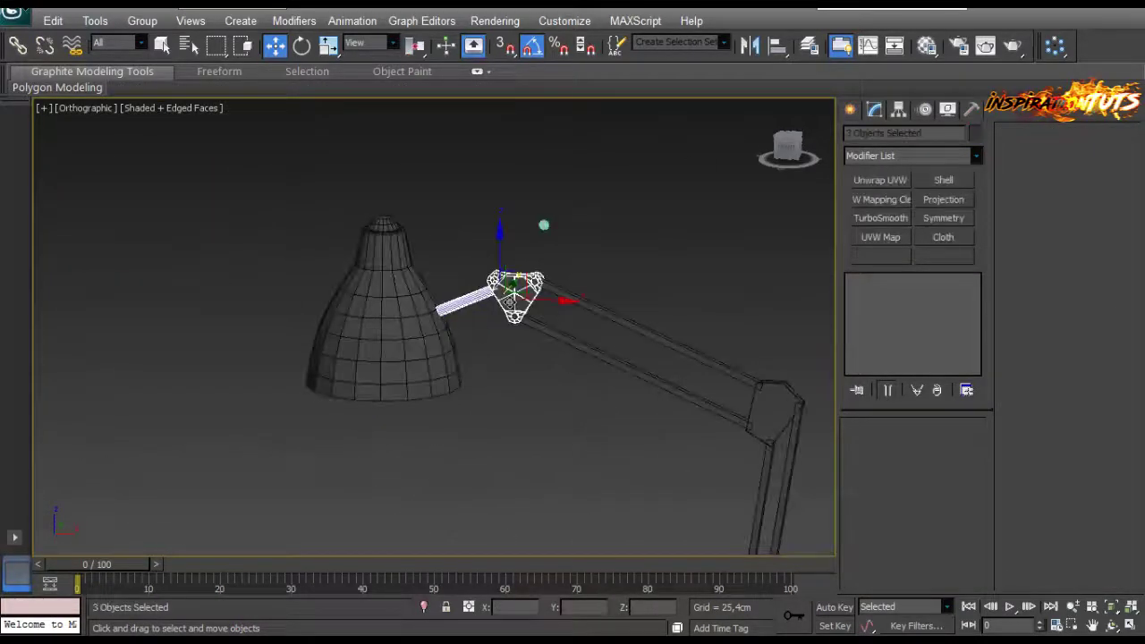
pyautogui.click(98, 110)
pyautogui.click(179, 168)
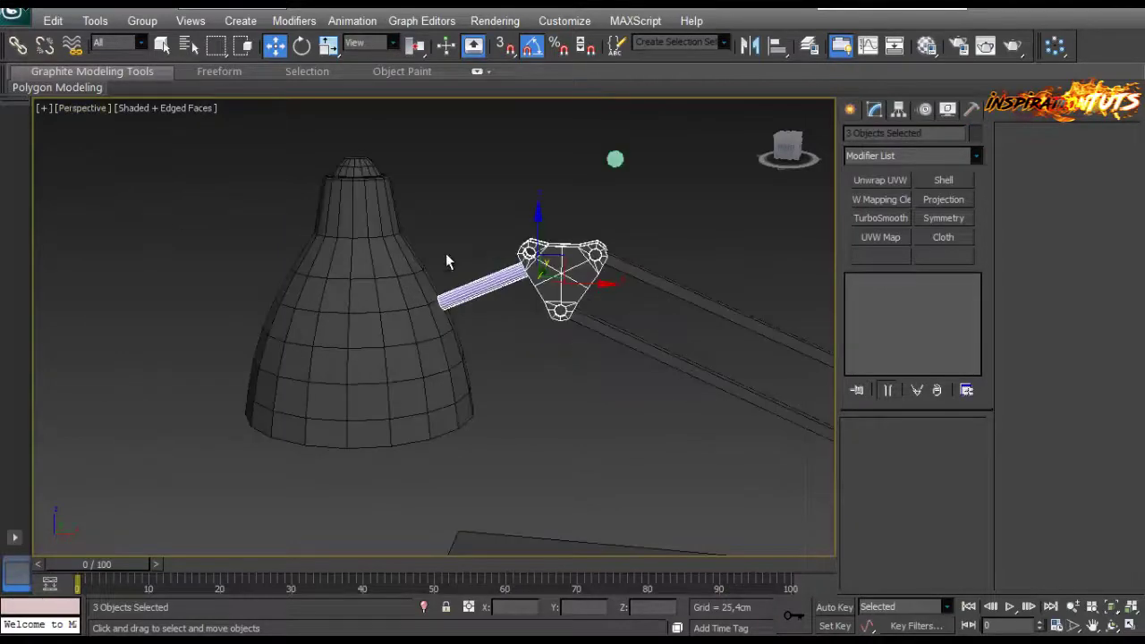
pyautogui.keyDown('alt'); pyautogui.moveTo(445, 253); pyautogui.dragTo(486, 274, button='middle'); pyautogui.keyUp('alt')
pyautogui.click(627, 269)
# Select the two side vertices just below the upper holes of the front triangular plate and scale them closer together horizontally.
pyautogui.scroll(5, 375, 270)
pyautogui.moveTo(295, 268); pyautogui.dragTo(476, 351, button='middle')
pyautogui.scroll(5, 542, 275)
pyautogui.click(586, 313)
pyautogui.press('1')
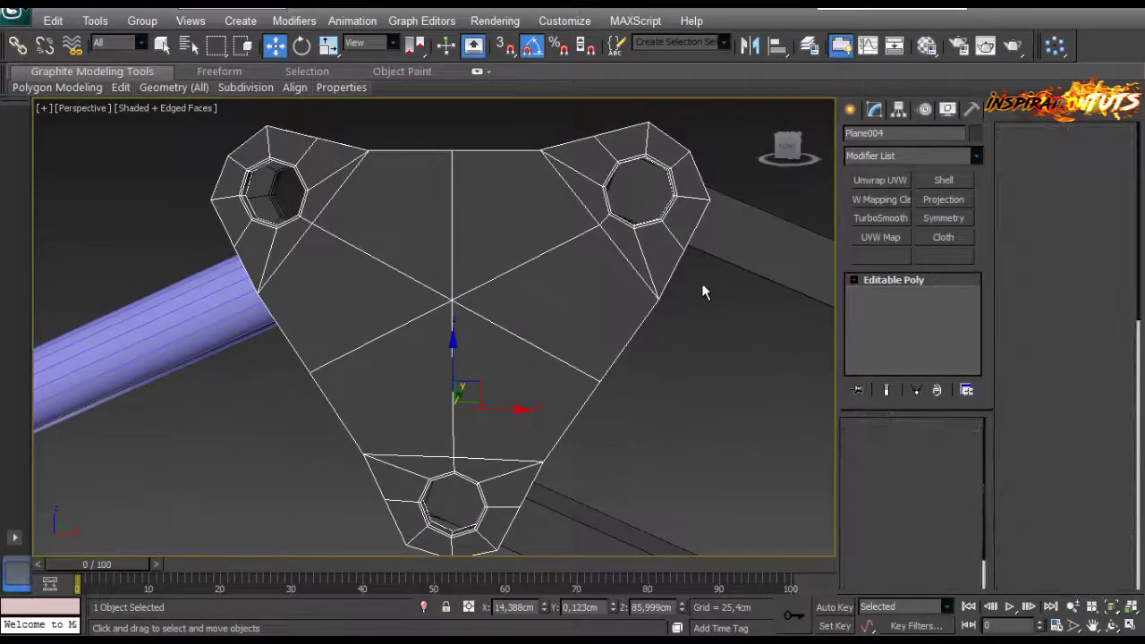
pyautogui.moveTo(702, 283); pyautogui.dragTo(637, 318)
pyautogui.keyDown('alt'); pyautogui.moveTo(392, 306); pyautogui.dragTo(402, 281, button='middle'); pyautogui.keyUp('alt')
pyautogui.keyDown('ctrl'); pyautogui.click(248, 297); pyautogui.keyUp('ctrl')
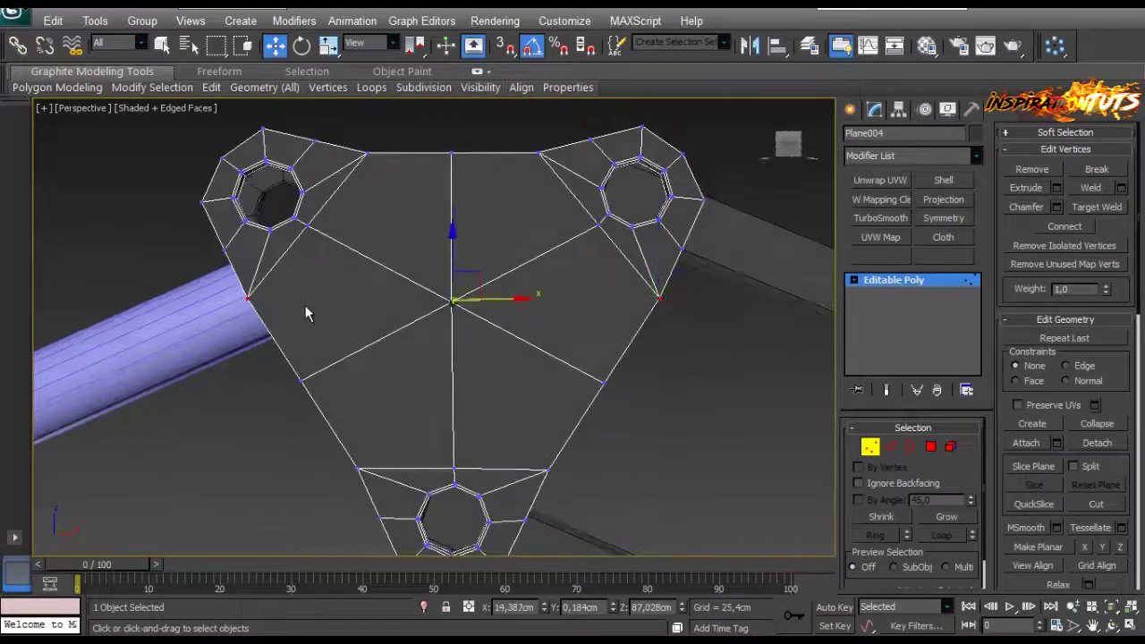
pyautogui.press('r')
pyautogui.moveTo(526, 298); pyautogui.dragTo(522, 305)
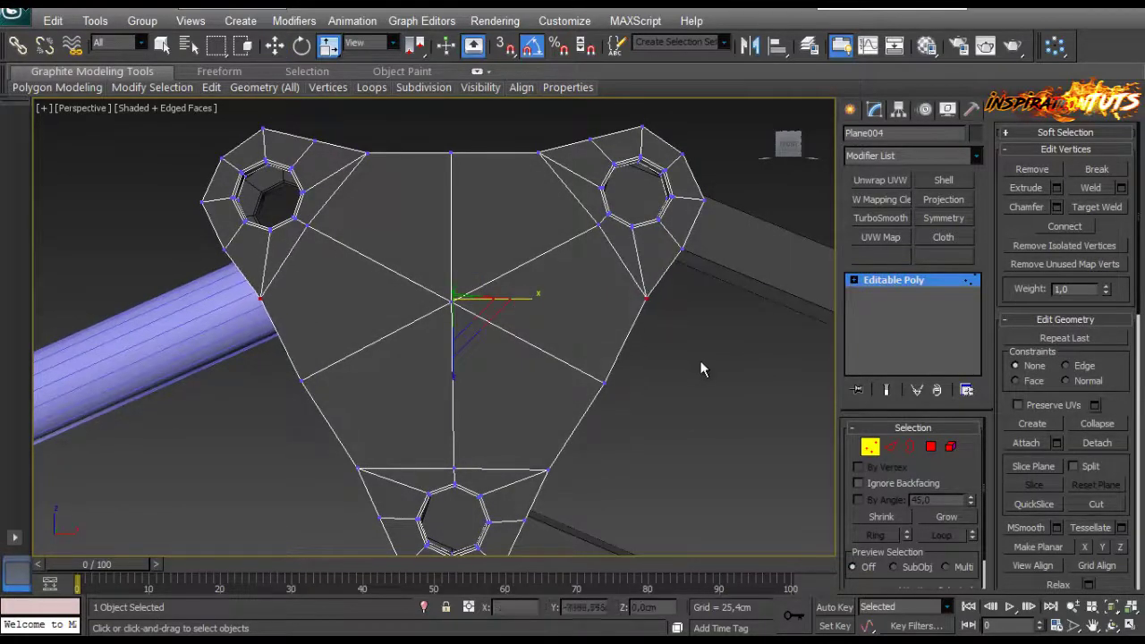
# Scale the pair of mid-side vertices on the triangular plate slightly inward and leave vertex editing.
pyautogui.moveTo(256, 414); pyautogui.dragTo(255, 414)
pyautogui.moveTo(528, 381); pyautogui.dragTo(528, 390)
pyautogui.click(792, 458)
pyautogui.scroll(-8, 704, 429)
pyautogui.scroll(5, 402, 326)
pyautogui.moveTo(431, 309); pyautogui.dragTo(505, 284, button='middle')
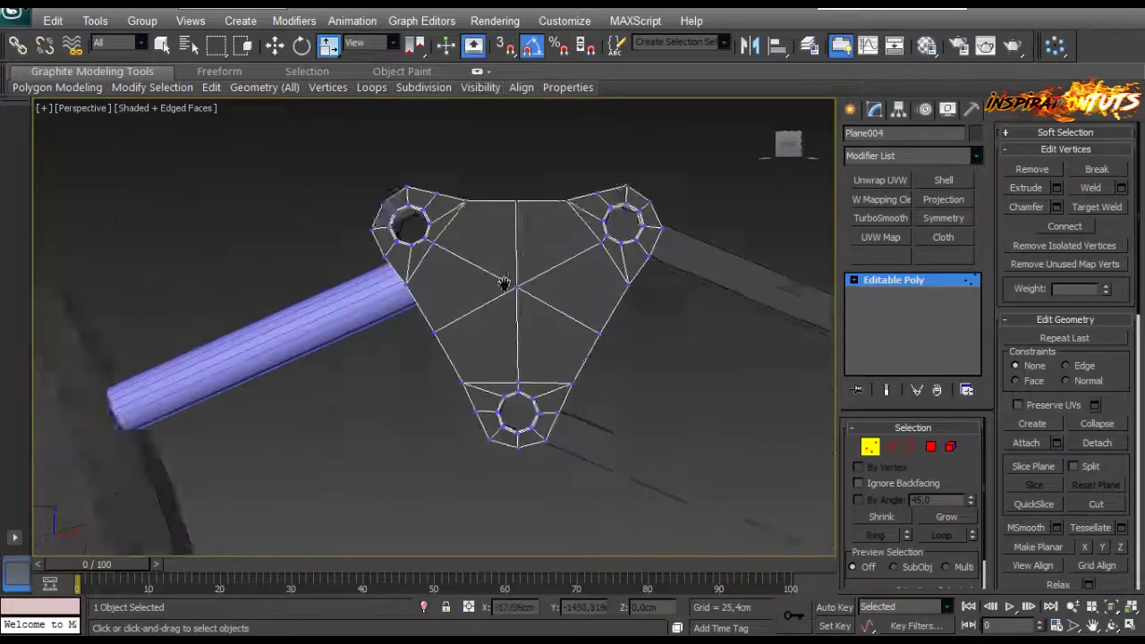
pyautogui.scroll(-3, 483, 304)
pyautogui.moveTo(394, 323); pyautogui.dragTo(424, 309, button='middle')
pyautogui.scroll(3, 407, 311)
pyautogui.click(870, 446)
# Select the lampshade and pick the two faces beneath the end of the connecting rod.
pyautogui.scroll(5, 399, 358)
pyautogui.click(400, 332)
pyautogui.scroll(-3, 400, 332)
pyautogui.scroll(3, 426, 308)
pyautogui.click(869, 446)
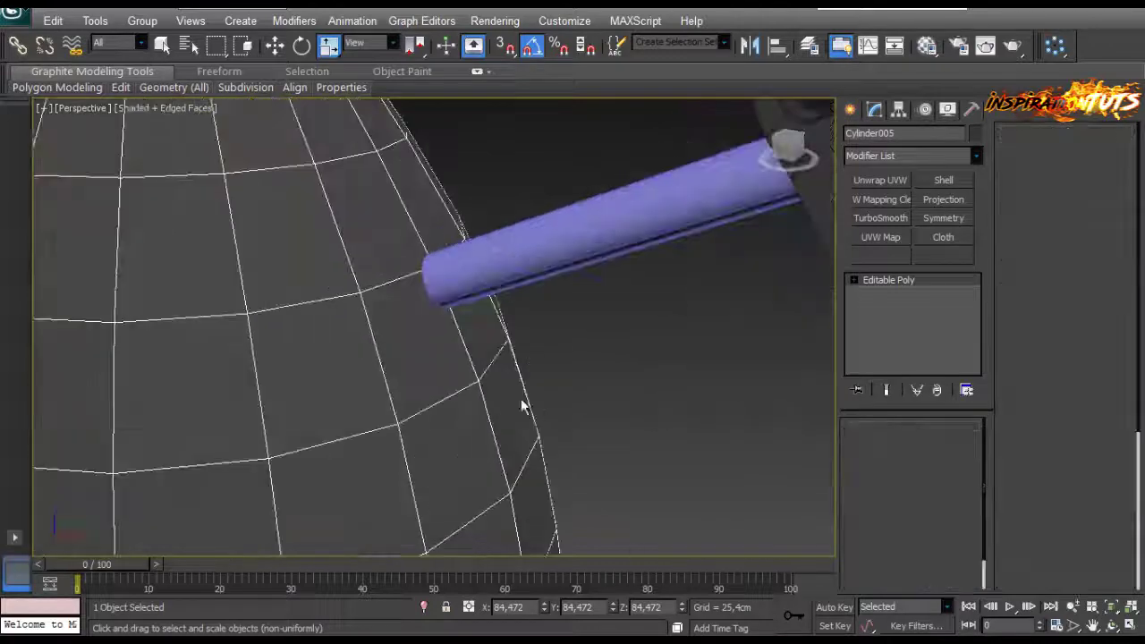
pyautogui.click(447, 370)
pyautogui.keyDown('alt'); pyautogui.moveTo(422, 358); pyautogui.dragTo(468, 352, button='middle'); pyautogui.keyUp('alt')
pyautogui.press('w')
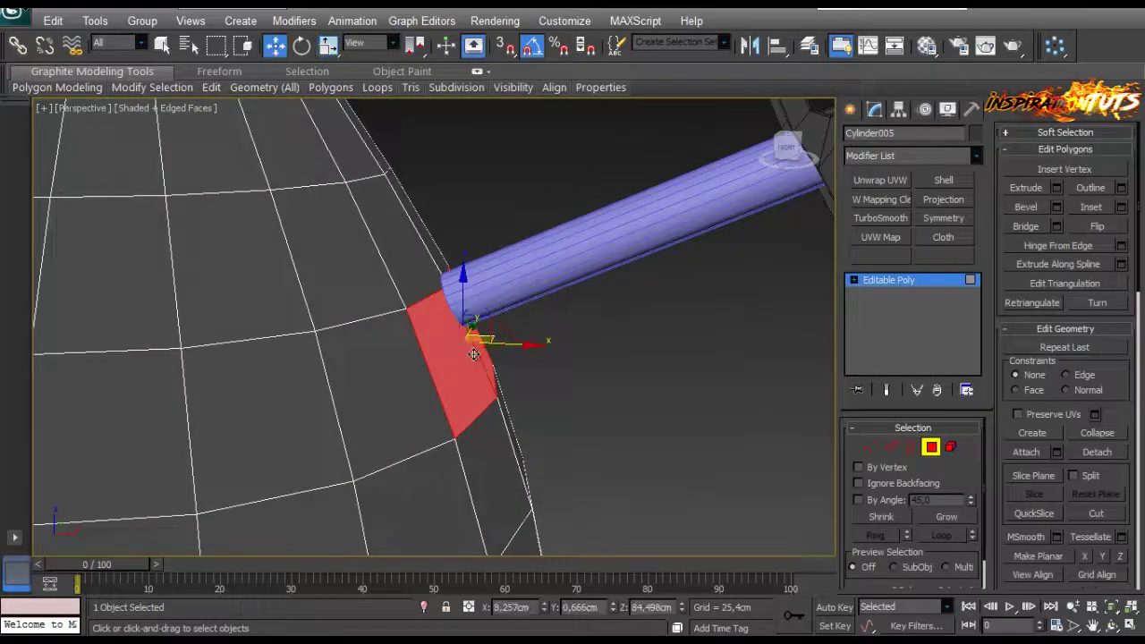
pyautogui.scroll(-4, 474, 354)
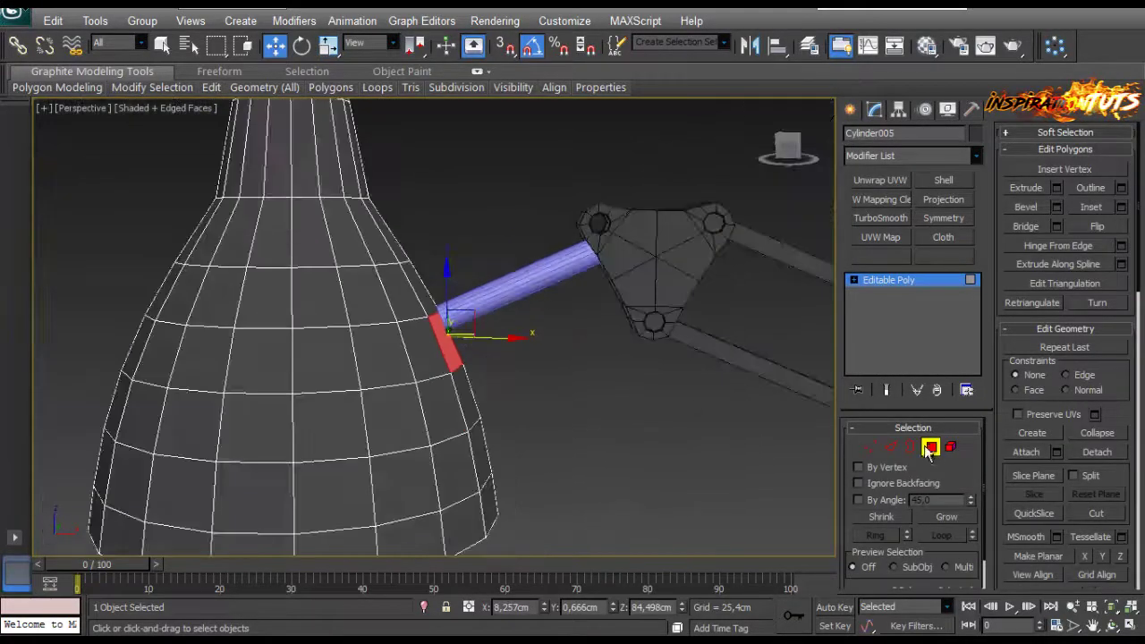
pyautogui.scroll(-3, 450, 345)
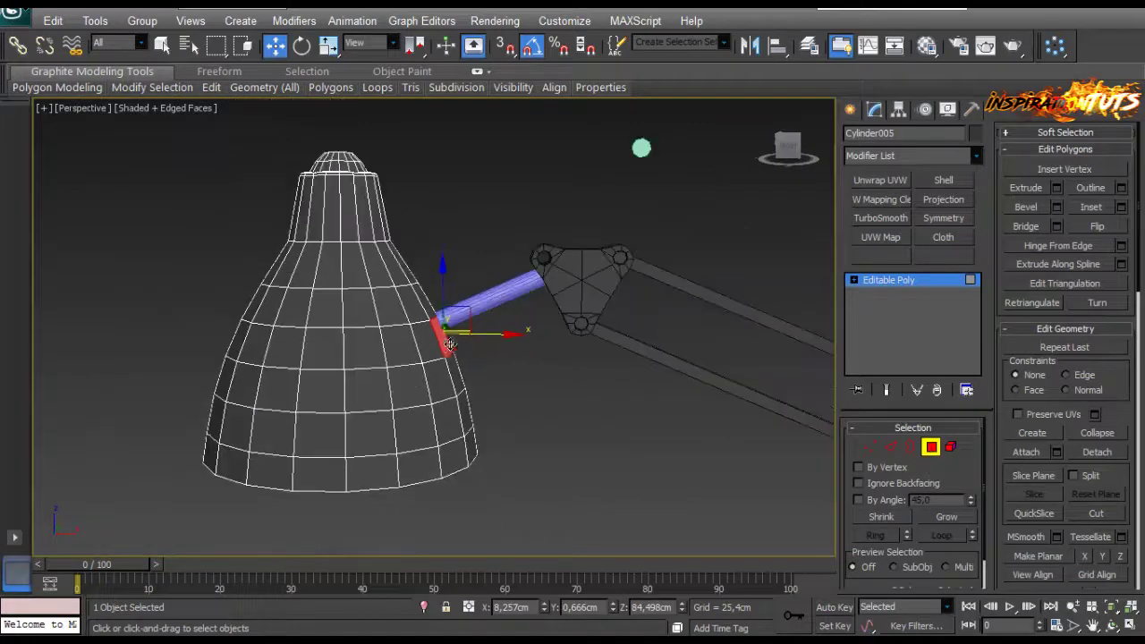
# Leave face editing and reposition the lampshade slightly lower and about 0.22 cm closer to the triangular joint.
pyautogui.click(929, 448)
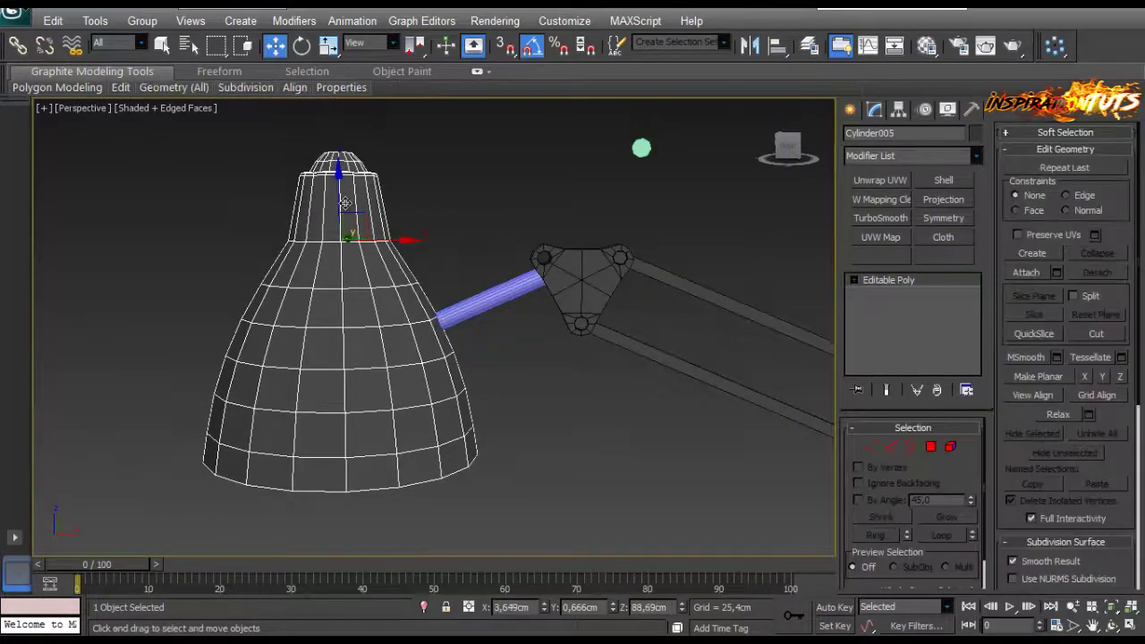
pyautogui.moveTo(344, 204); pyautogui.dragTo(344, 186)
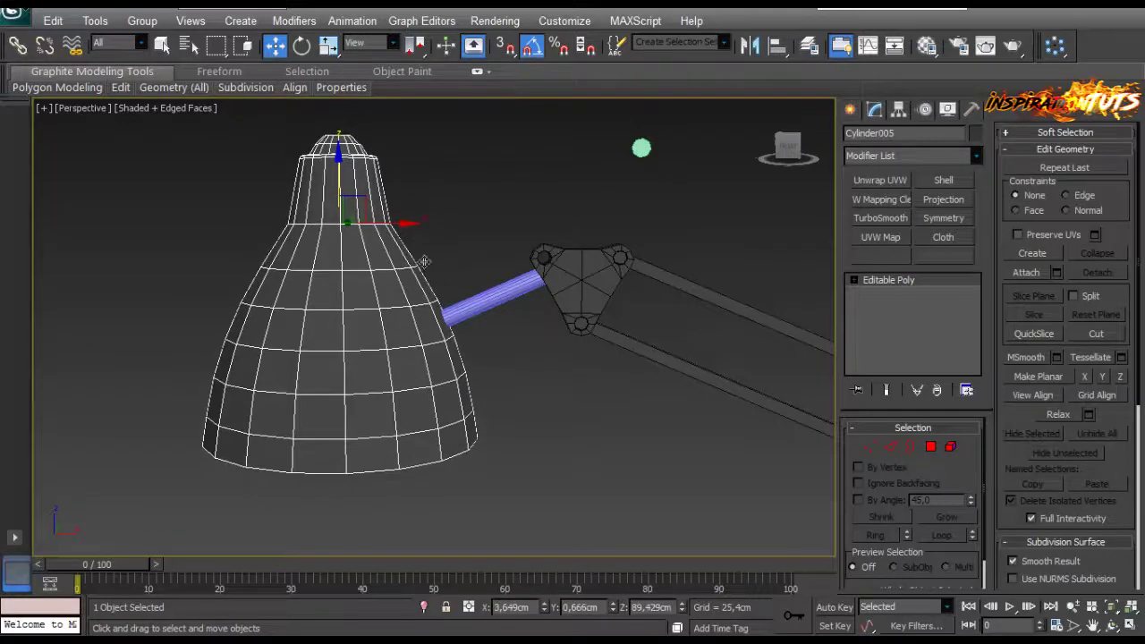
pyautogui.moveTo(436, 286); pyautogui.dragTo(450, 322, button='middle')
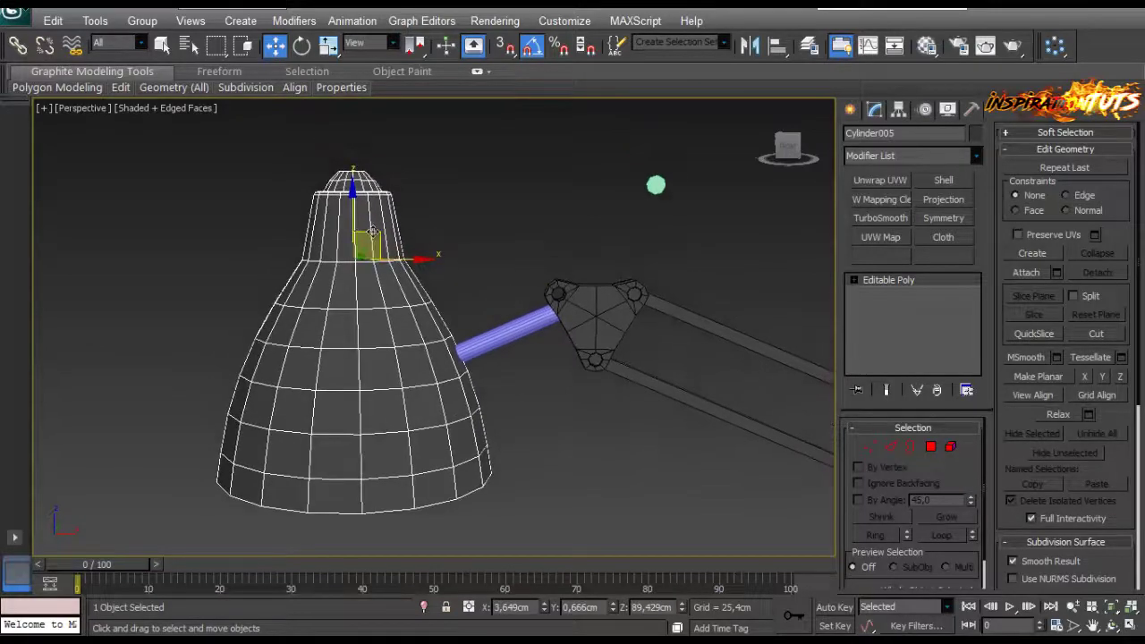
pyautogui.moveTo(371, 232)
pyautogui.mouseDown()
pyautogui.moveTo(384, 269)
pyautogui.moveTo(378, 253)
pyautogui.mouseUp()
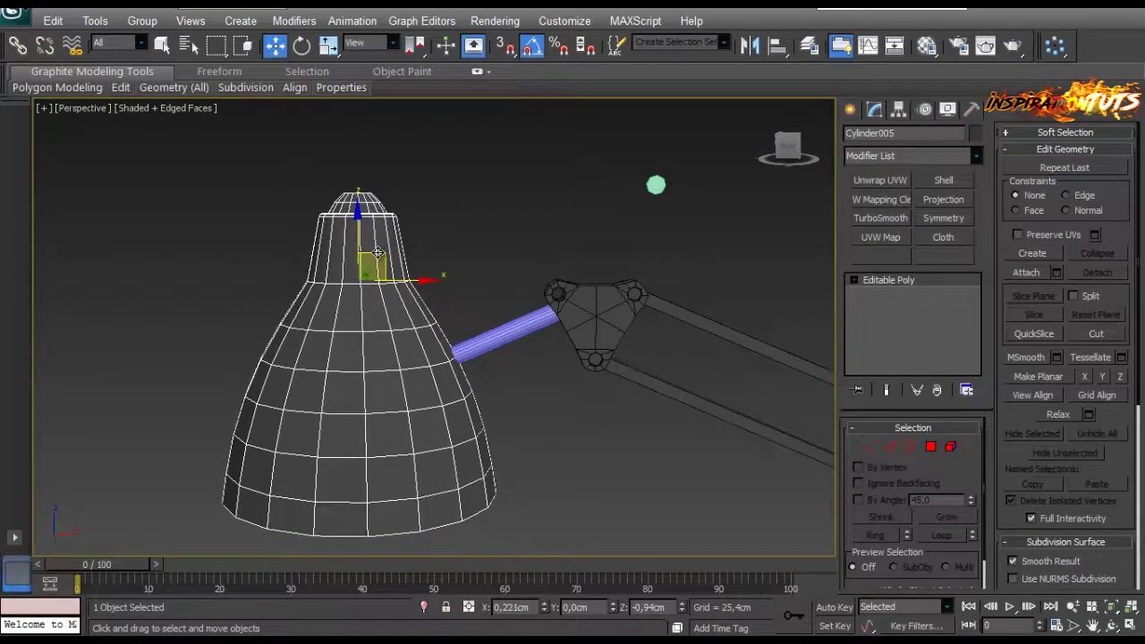
# Select the two lampshade faces below the rod's end and clone them as an element, moved up around the contact point.
pyautogui.click(932, 446)
pyautogui.click(459, 379)
pyautogui.scroll(7, 465, 355)
pyautogui.keyDown('alt'); pyautogui.moveTo(463, 356); pyautogui.dragTo(383, 358, button='middle'); pyautogui.keyUp('alt')
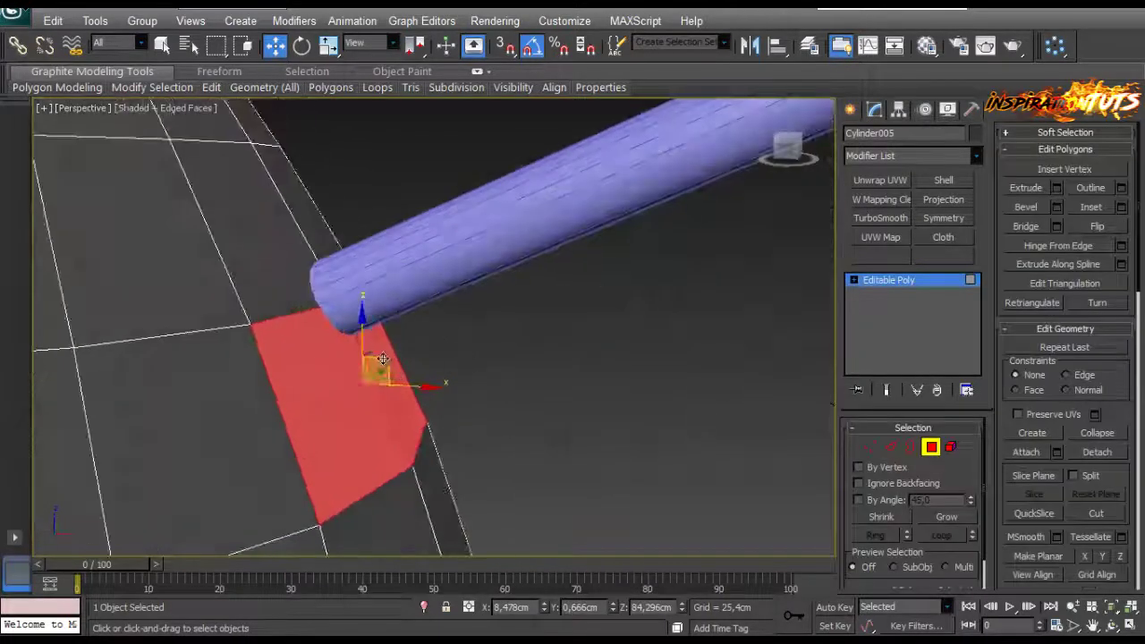
pyautogui.moveTo(383, 358)
pyautogui.mouseDown()
pyautogui.moveTo(385, 374)
pyautogui.moveTo(367, 282)
pyautogui.moveTo(346, 276)
pyautogui.moveTo(343, 287)
pyautogui.mouseUp()
pyautogui.click(637, 335)
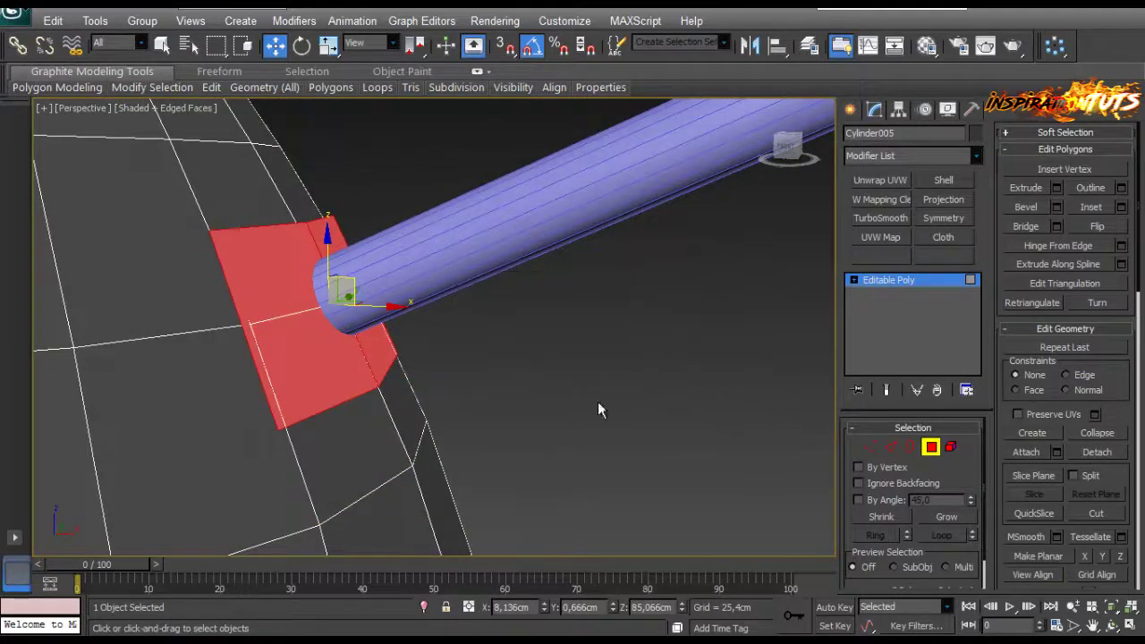
# Detach the cloned faces from the lampshade as a separate object and select that new plate.
pyautogui.click(1081, 455)
pyautogui.click(611, 341)
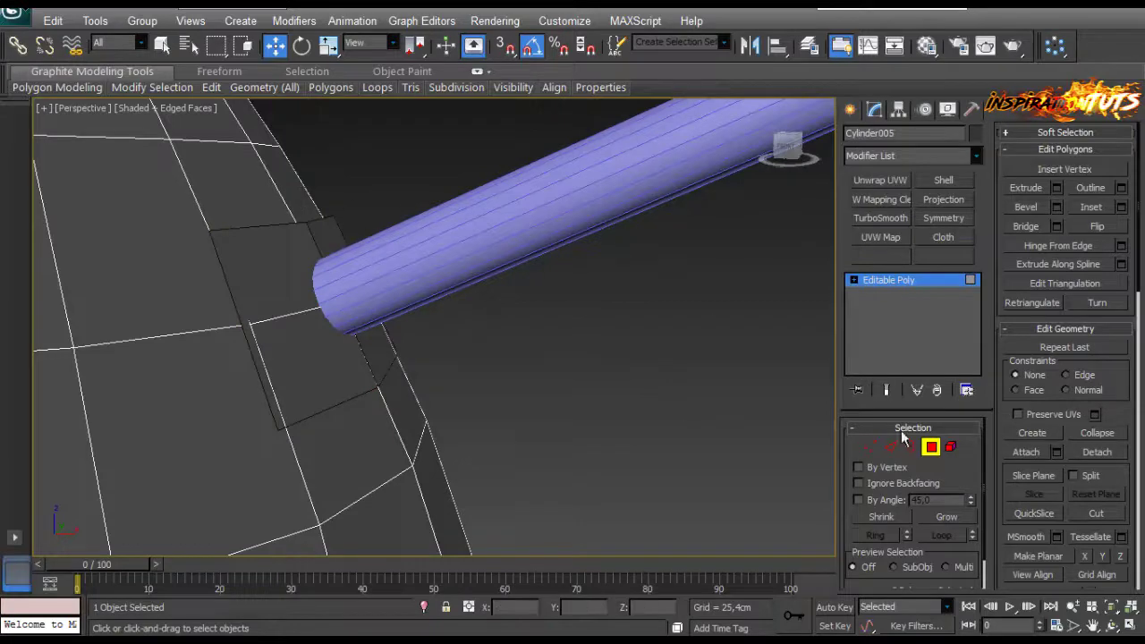
pyautogui.click(930, 446)
pyautogui.keyDown('alt'); pyautogui.moveTo(535, 311); pyautogui.dragTo(515, 314, button='middle'); pyautogui.keyUp('alt')
pyautogui.click(335, 221)
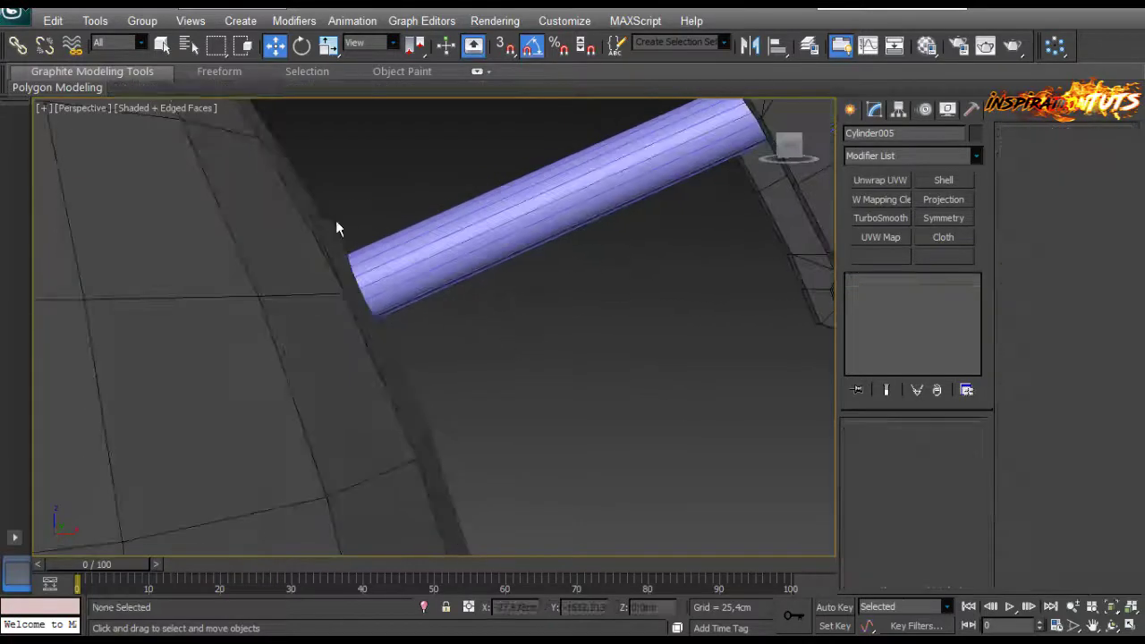
pyautogui.click(335, 227)
# Centre the small plate's pivot on the object and rotate the plate about -2.51 degrees around Y to follow the rod's end.
pyautogui.scroll(2, 390, 306)
pyautogui.keyDown('alt'); pyautogui.moveTo(390, 306); pyautogui.dragTo(394, 314, button='middle'); pyautogui.keyUp('alt')
pyautogui.scroll(-2, 393, 314)
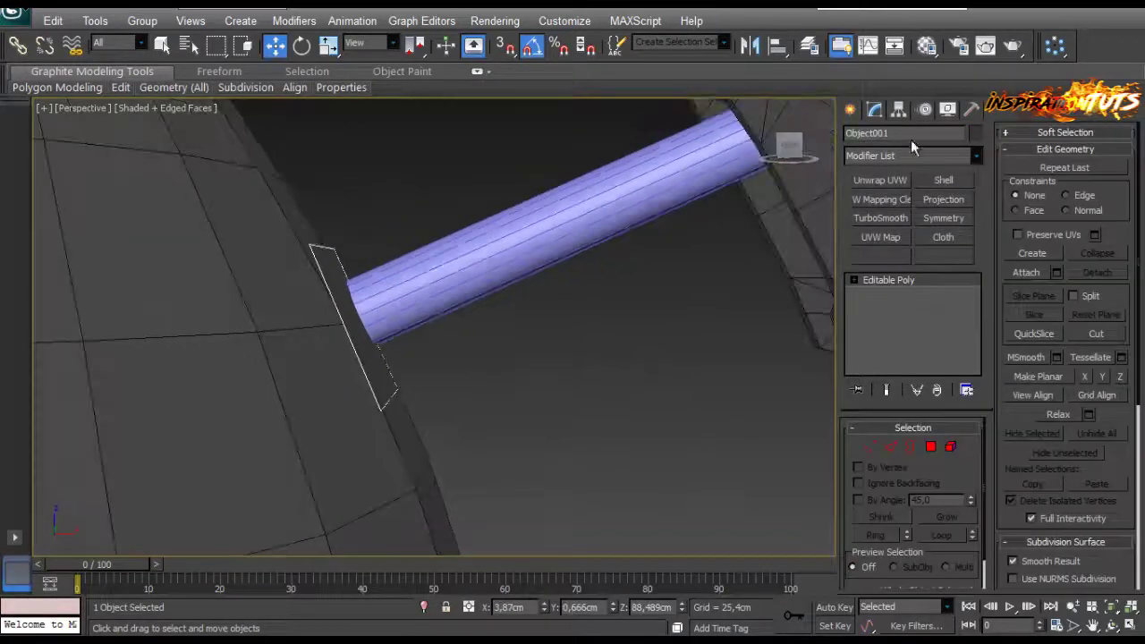
pyautogui.click(899, 109)
pyautogui.click(914, 215)
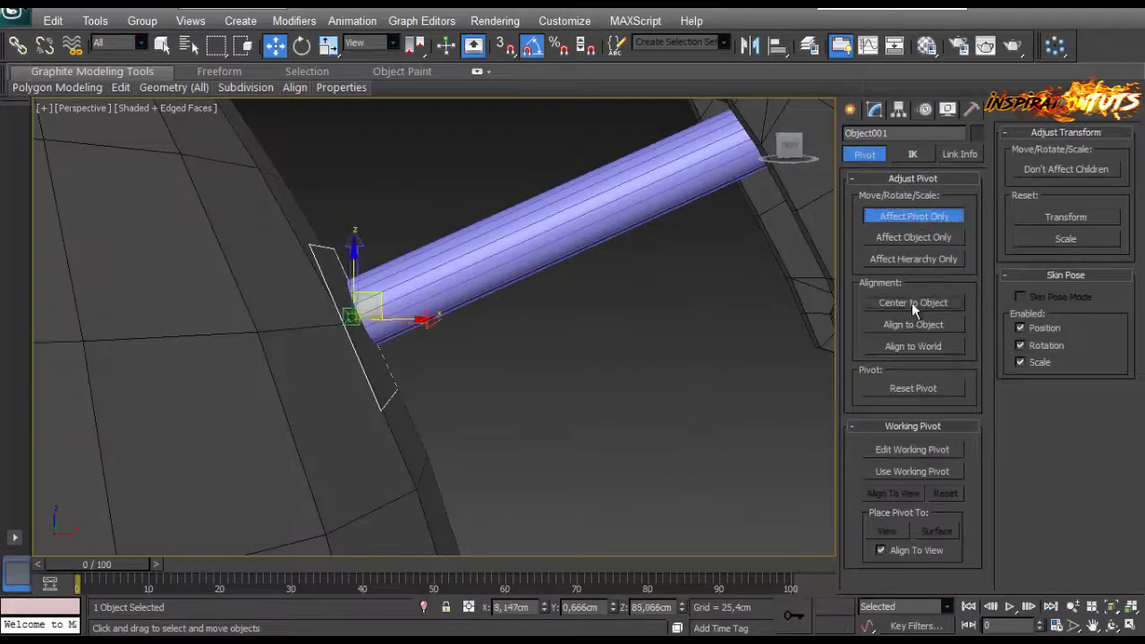
pyautogui.press('e')
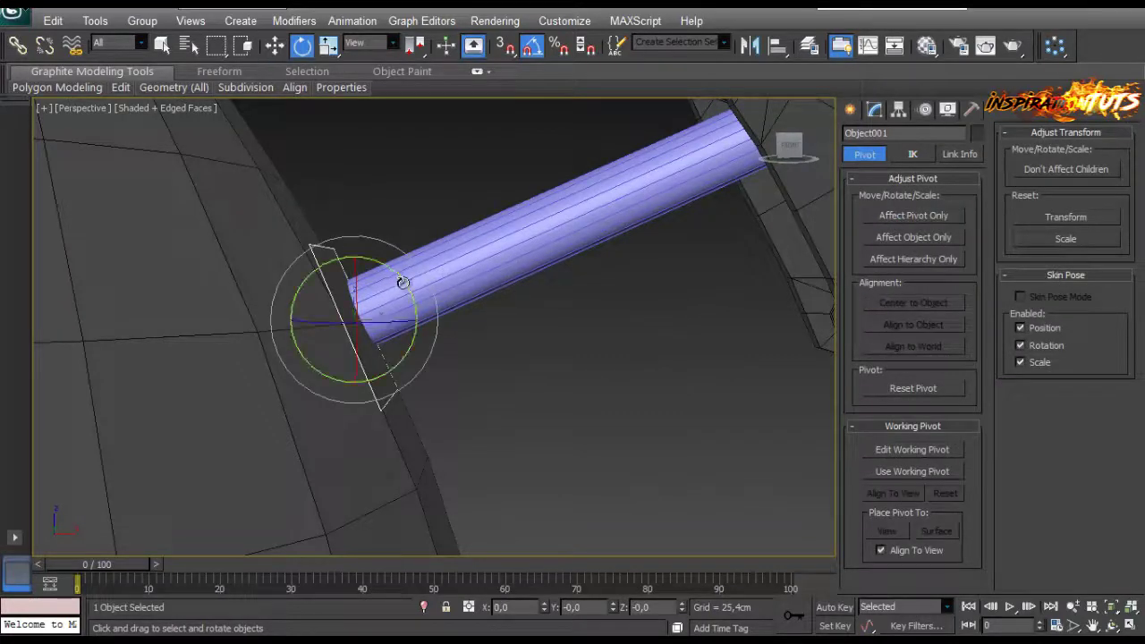
pyautogui.moveTo(404, 281)
pyautogui.mouseDown()
pyautogui.moveTo(392, 280)
pyautogui.moveTo(404, 282)
pyautogui.mouseUp()
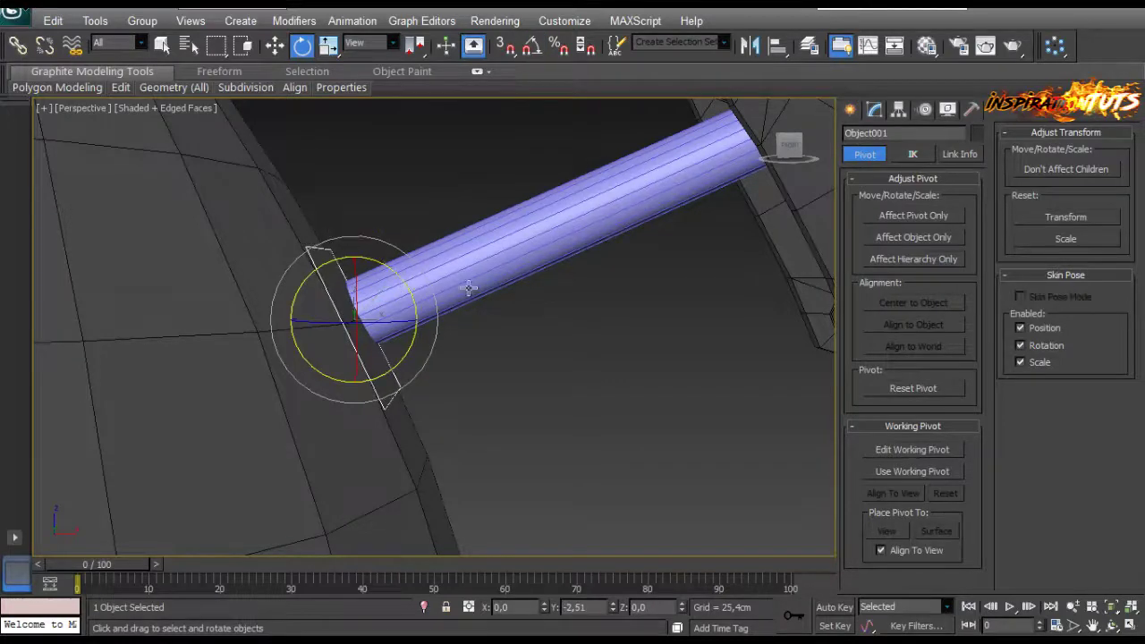
pyautogui.moveTo(540, 233)
pyautogui.keyDown('alt'); pyautogui.mouseDown(button='middle')
pyautogui.moveTo(480, 289)
pyautogui.moveTo(548, 229)
pyautogui.mouseUp(button='middle'); pyautogui.keyUp('alt')
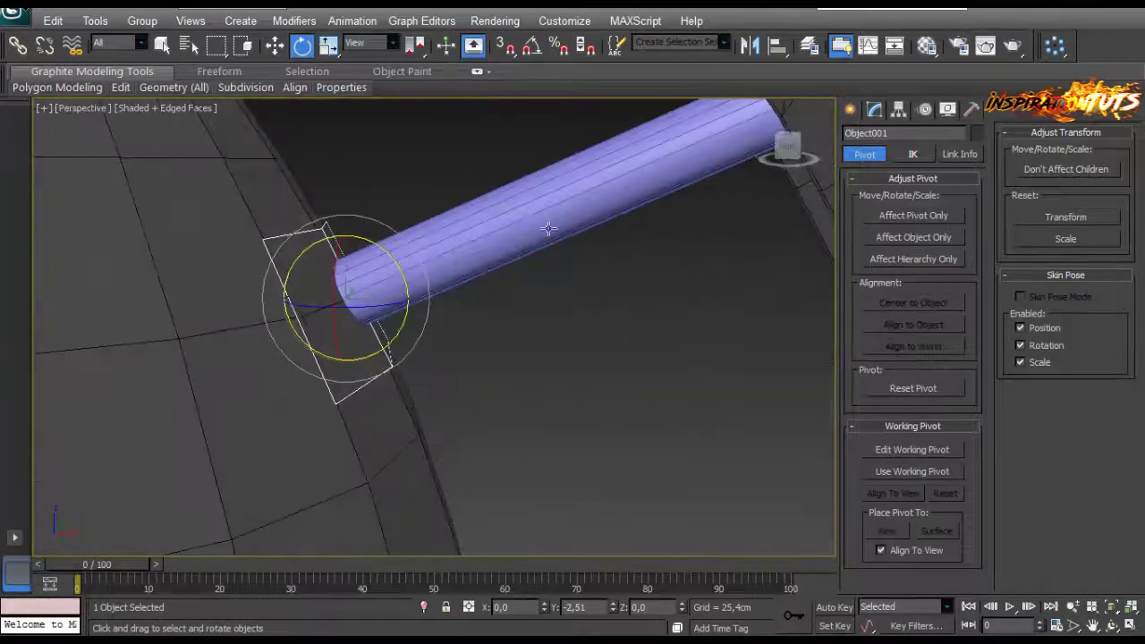
# Add a Shell modifier with 0 cm inner and 0.127 cm outer amount to the small plate and convert it to an editable poly.
pyautogui.click(874, 109)
pyautogui.click(944, 180)
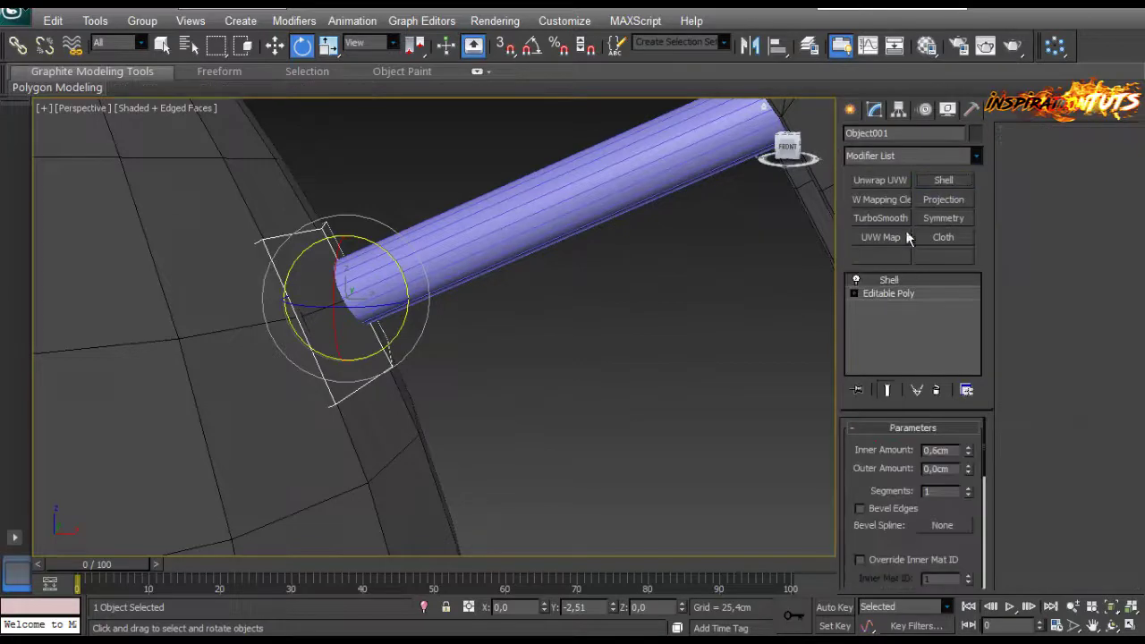
pyautogui.moveTo(968, 469); pyautogui.dragTo(960, 465)
pyautogui.keyDown('alt'); pyautogui.moveTo(630, 340); pyautogui.dragTo(446, 264, button='middle'); pyautogui.keyUp('alt')
pyautogui.rightClick(448, 229)
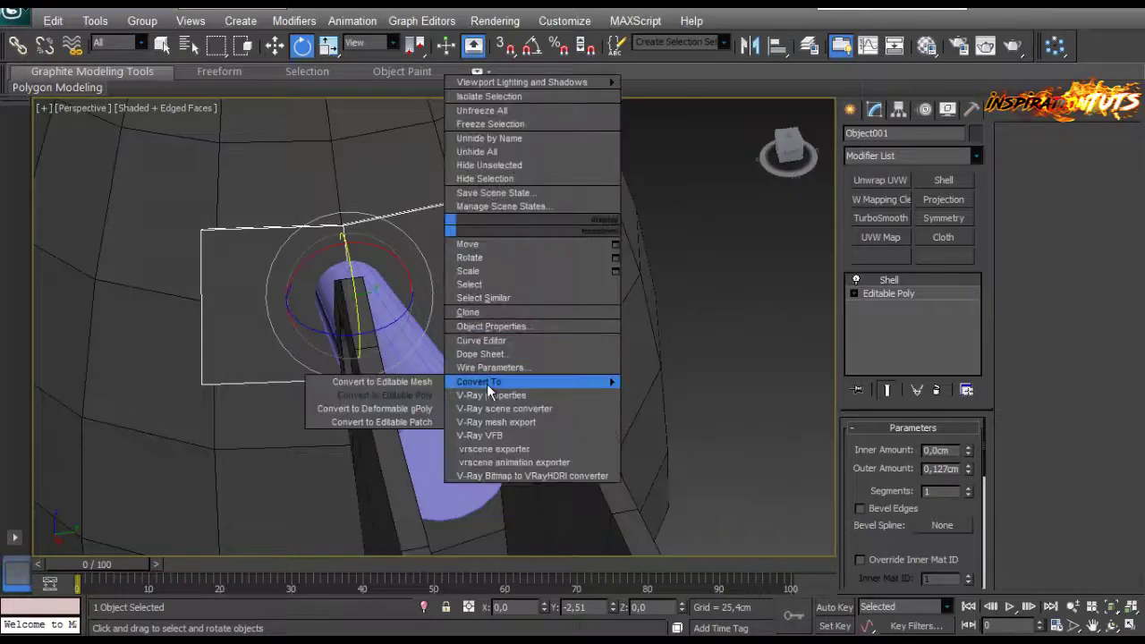
pyautogui.click(519, 393)
# Enter vertex editing on the small plate and select the corner vertices at both of its ends.
pyautogui.press('1')
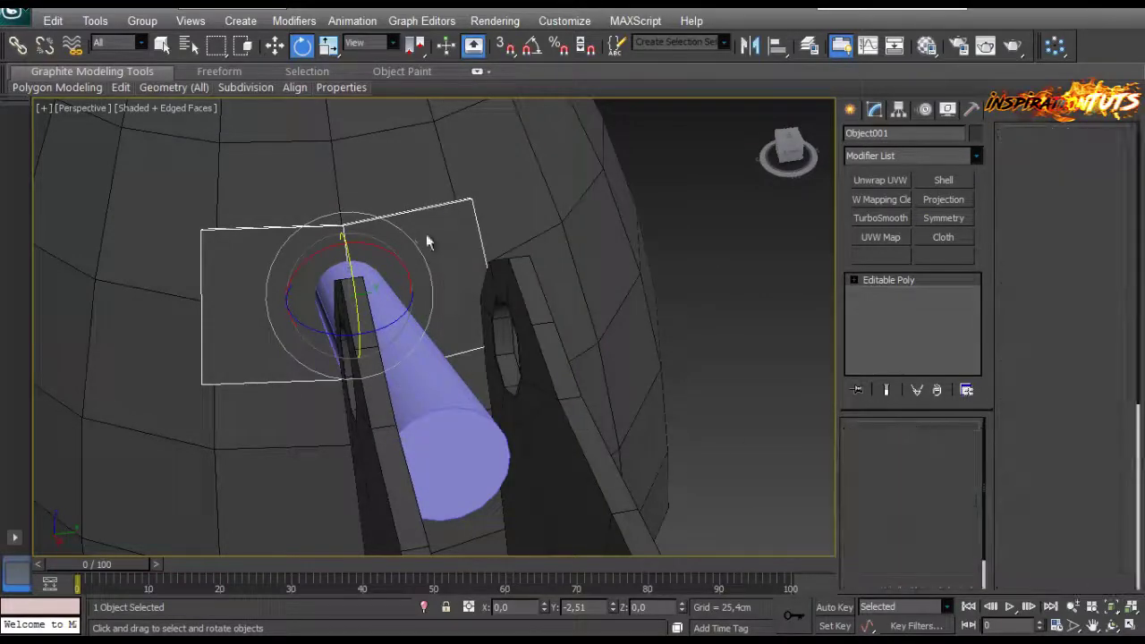
pyautogui.keyDown('alt'); pyautogui.moveTo(427, 241); pyautogui.dragTo(389, 205, button='middle'); pyautogui.keyUp('alt')
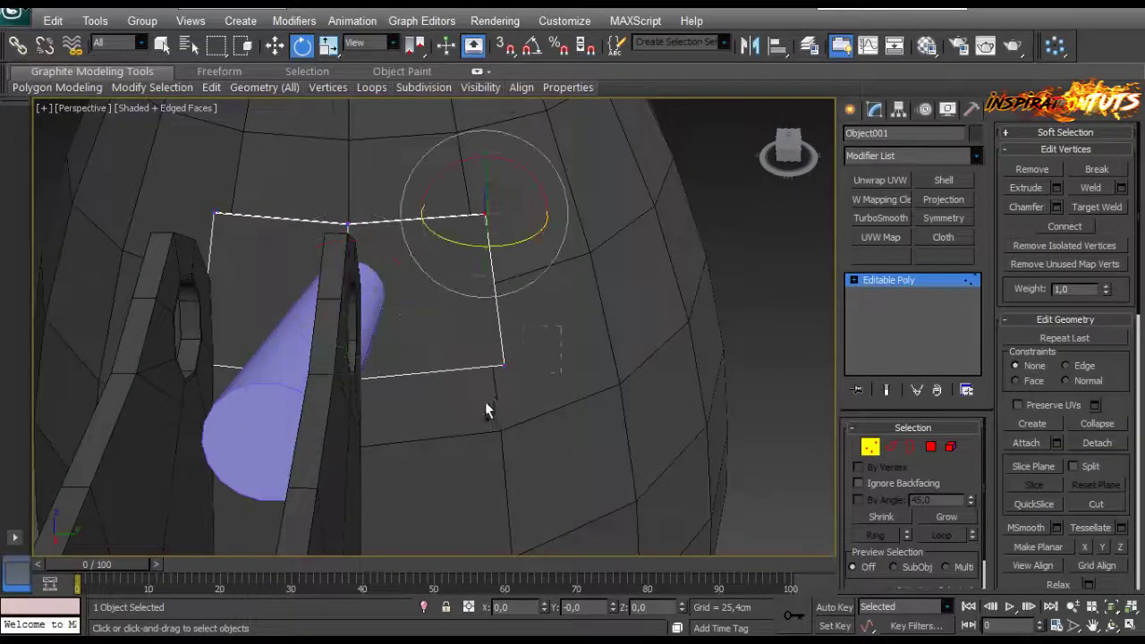
pyautogui.keyDown('alt'); pyautogui.moveTo(486, 406); pyautogui.dragTo(266, 333, button='middle'); pyautogui.keyUp('alt')
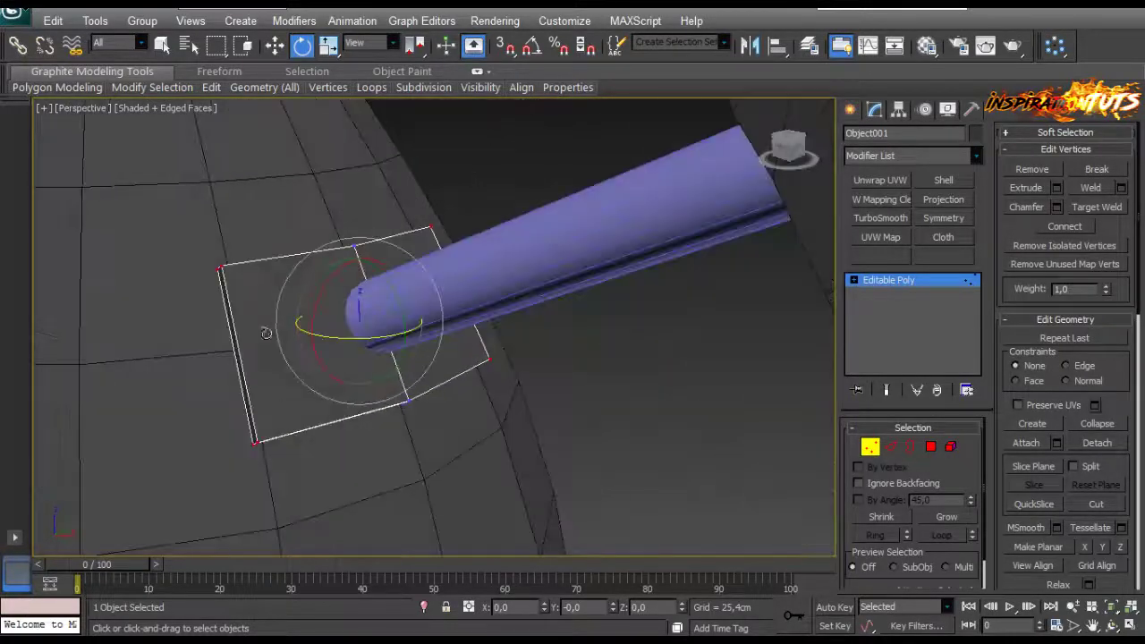
# Switch to uniform scaling and set the reference coordinate system to Parent.
pyautogui.click(358, 45)
pyautogui.click(331, 46)
pyautogui.click(333, 47)
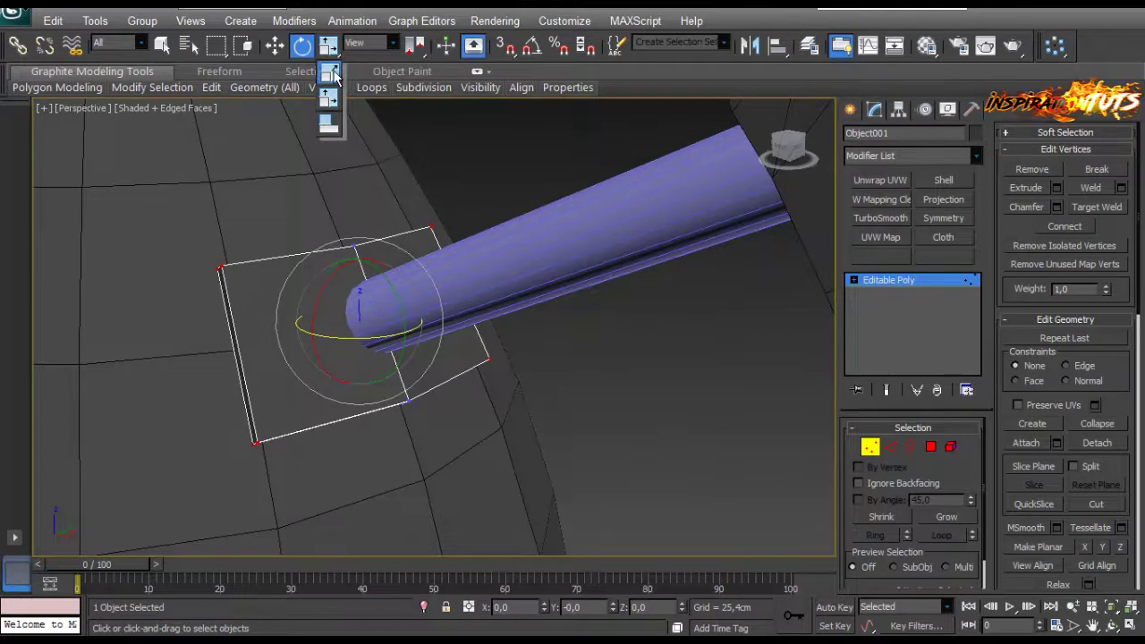
pyautogui.click(333, 76)
pyautogui.click(374, 43)
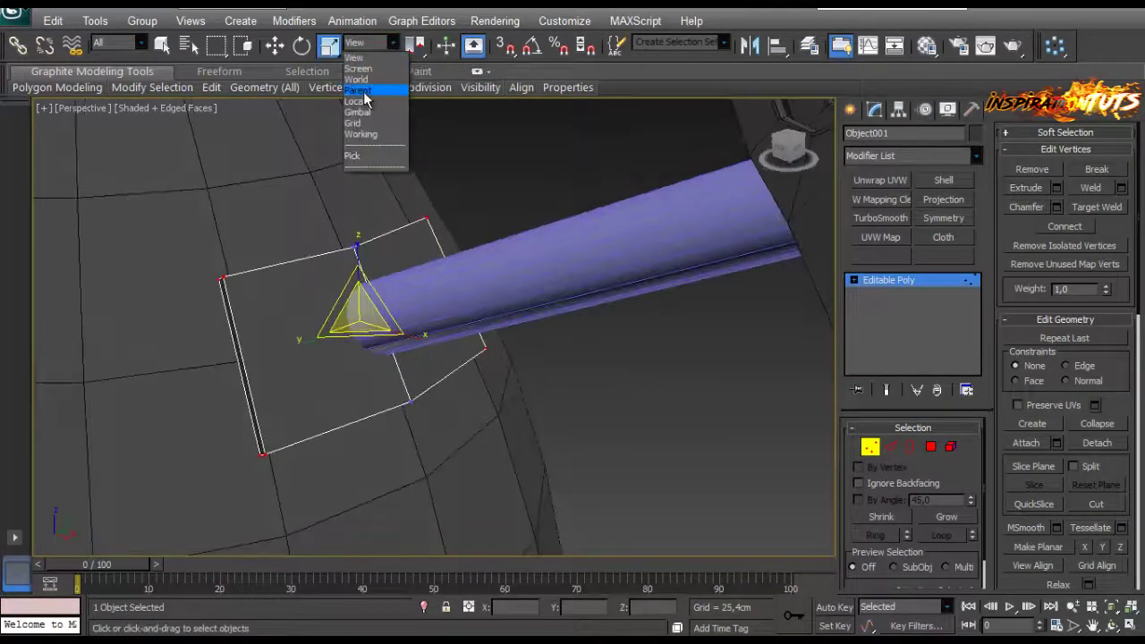
pyautogui.click(362, 103)
pyautogui.click(367, 43)
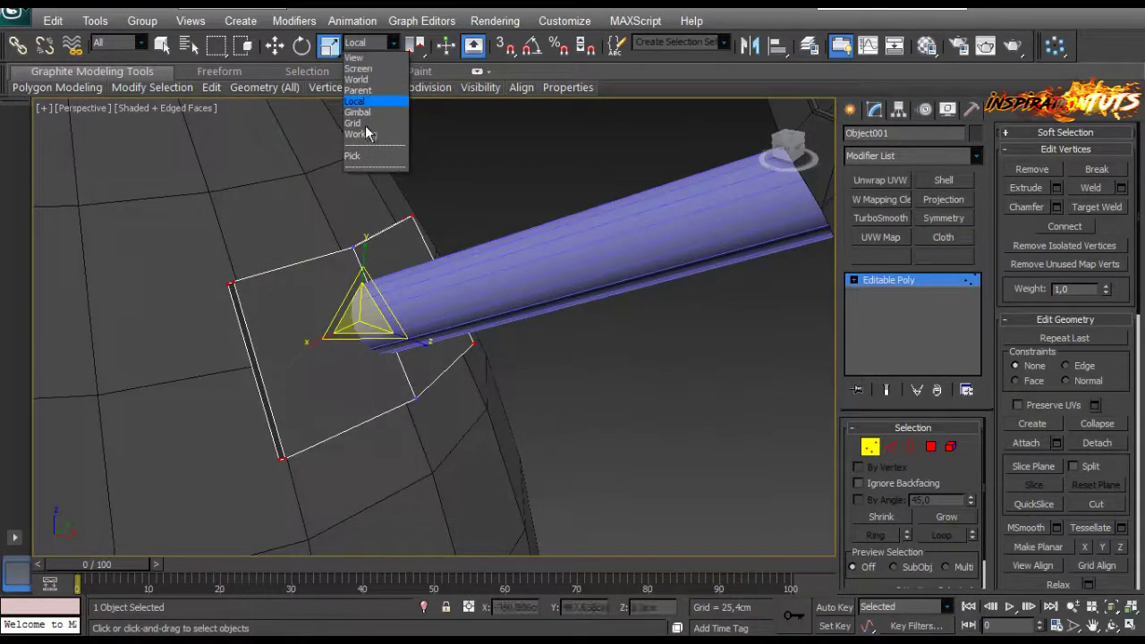
pyautogui.click(363, 91)
# Try to scale the small plate's corner vertices to 85 percent vertically.
pyautogui.keyDown('alt'); pyautogui.moveTo(424, 241); pyautogui.dragTo(354, 257, button='middle'); pyautogui.keyUp('alt')
pyautogui.moveTo(355, 251); pyautogui.dragTo(356, 264)
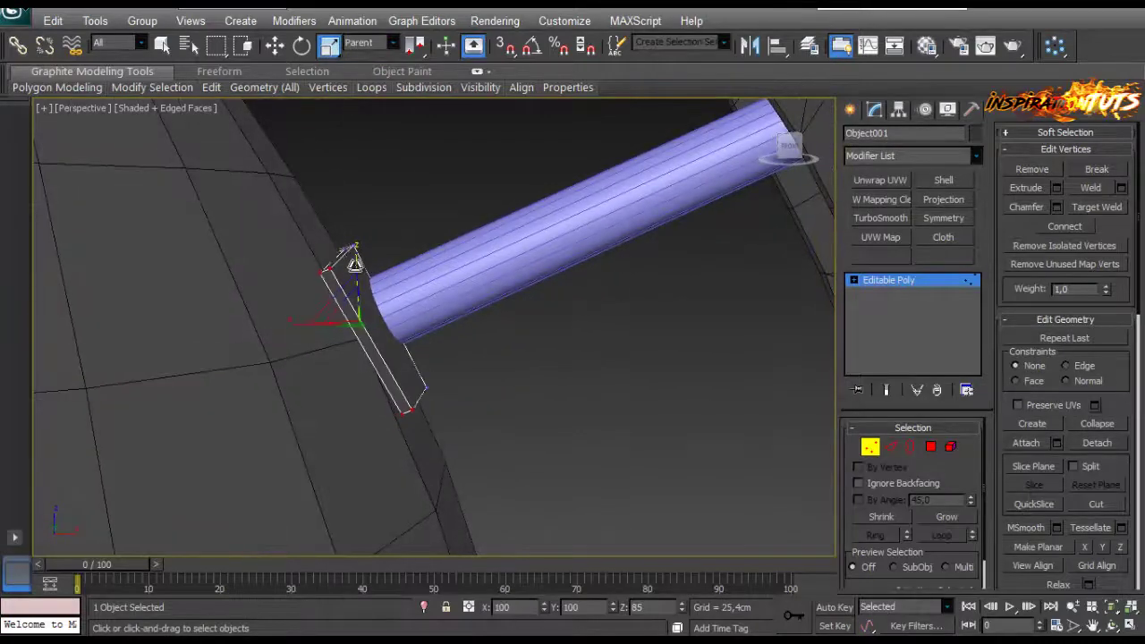
pyautogui.keyDown('alt'); pyautogui.moveTo(357, 268); pyautogui.dragTo(438, 257, button='middle'); pyautogui.keyUp('alt')
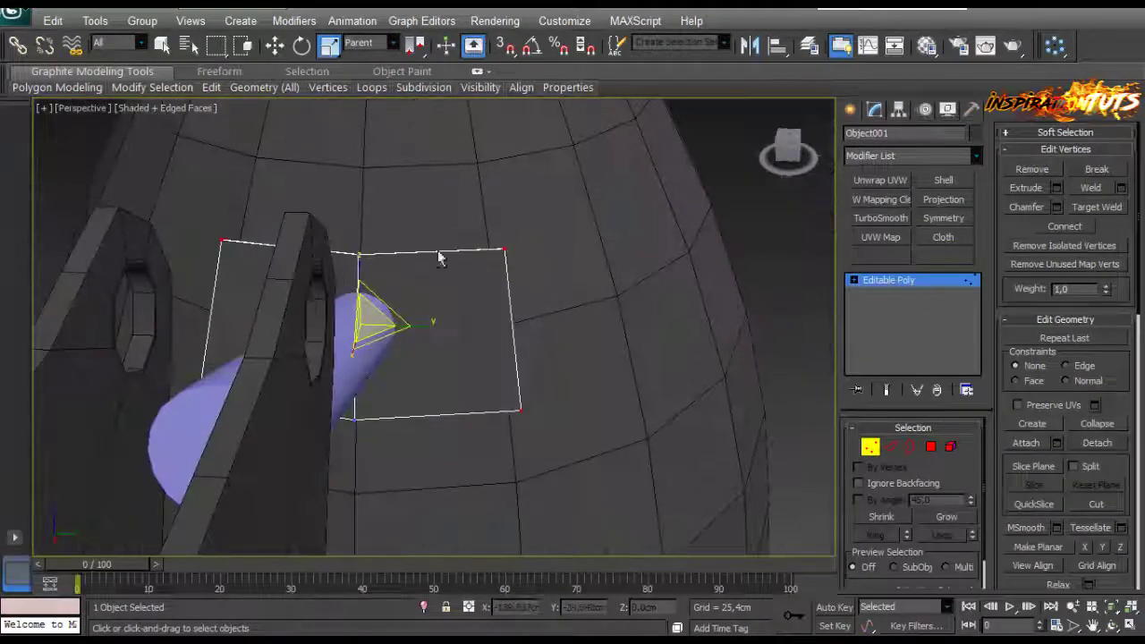
# Slide the small plate's upper and lower corner vertices along its outline toward mid-height using the Edge constraint, narrowing both ends.
pyautogui.moveTo(535, 223); pyautogui.dragTo(476, 271)
pyautogui.keyDown('ctrl'); pyautogui.moveTo(255, 219); pyautogui.dragTo(190, 284); pyautogui.keyUp('ctrl')
pyautogui.keyDown('alt'); pyautogui.moveTo(190, 287); pyautogui.dragTo(404, 302, button='middle'); pyautogui.keyUp('alt')
pyautogui.scroll(2, 359, 273)
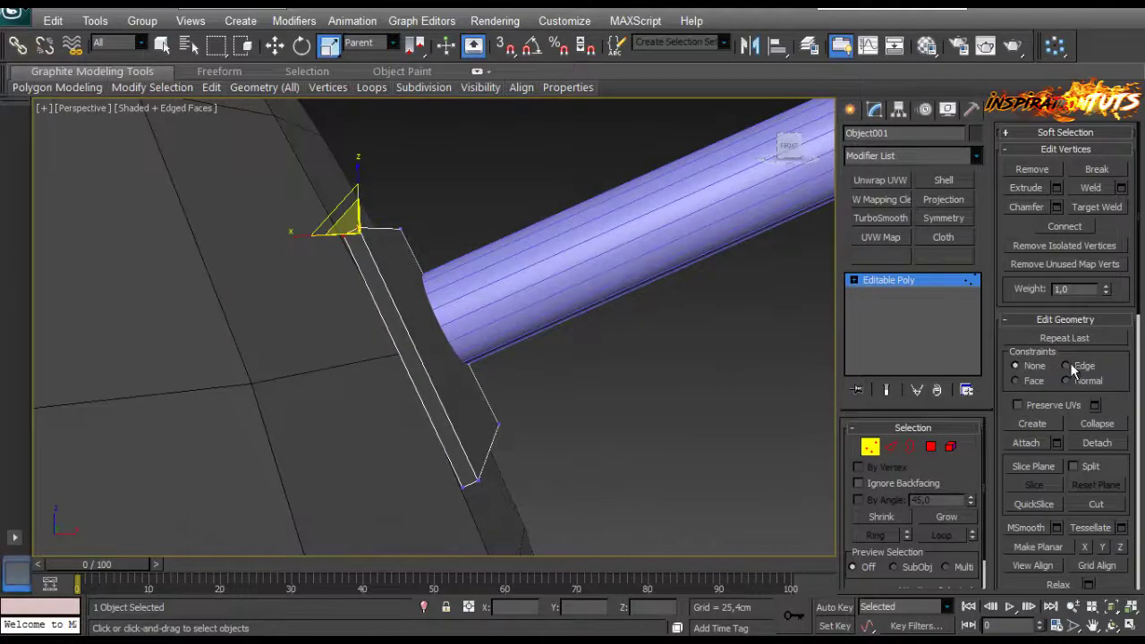
pyautogui.press('w')
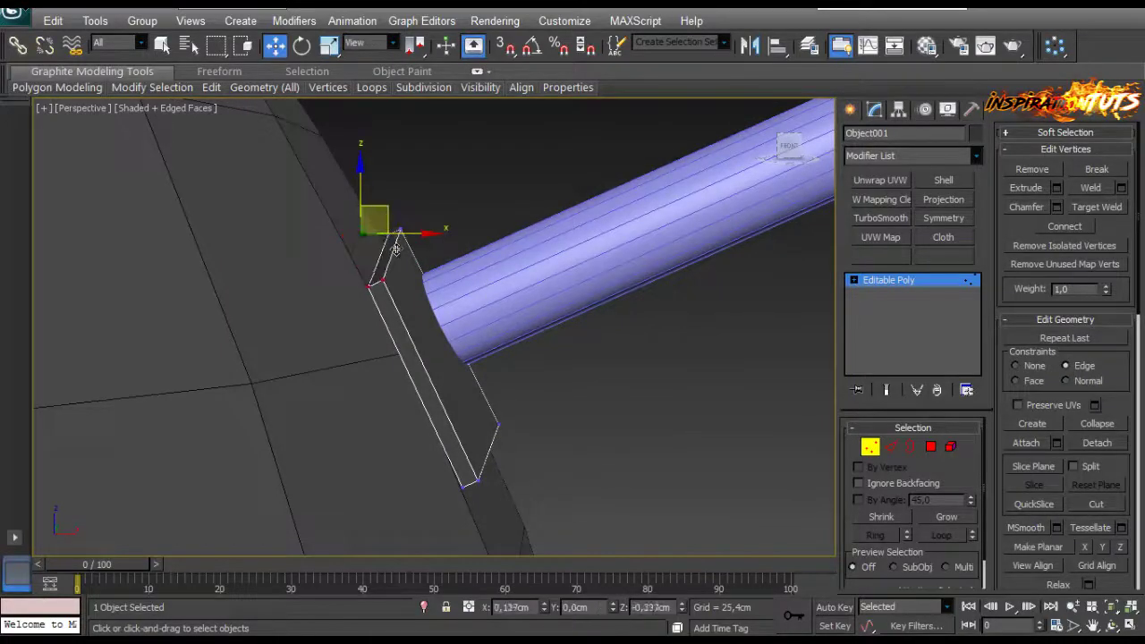
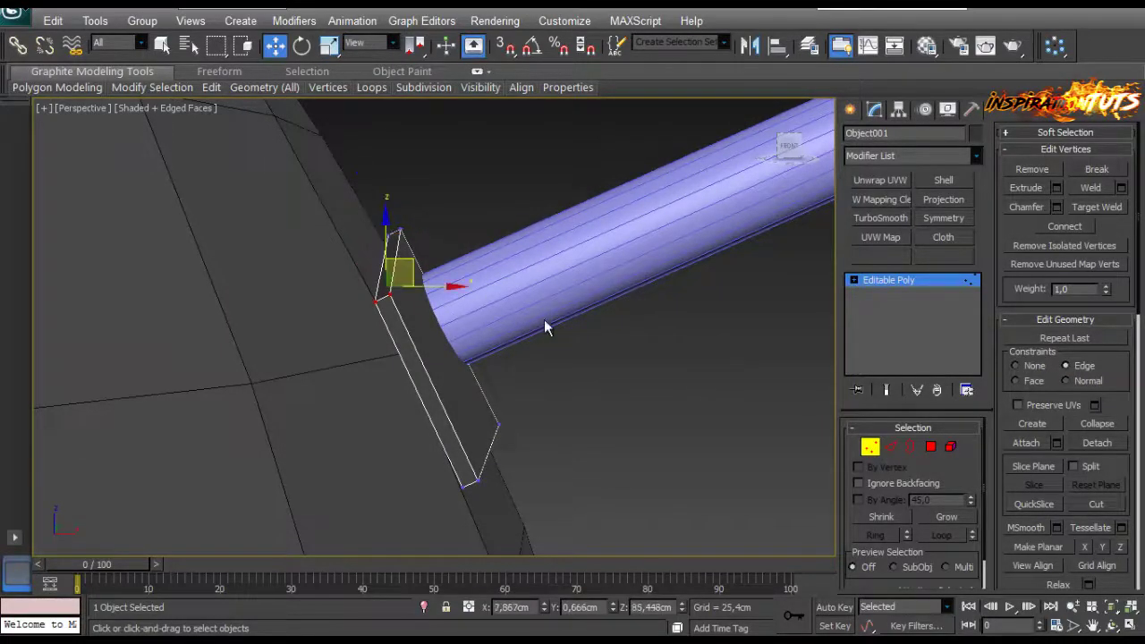
pyautogui.keyDown('alt'); pyautogui.moveTo(544, 325); pyautogui.dragTo(465, 400, button='middle'); pyautogui.keyUp('alt')
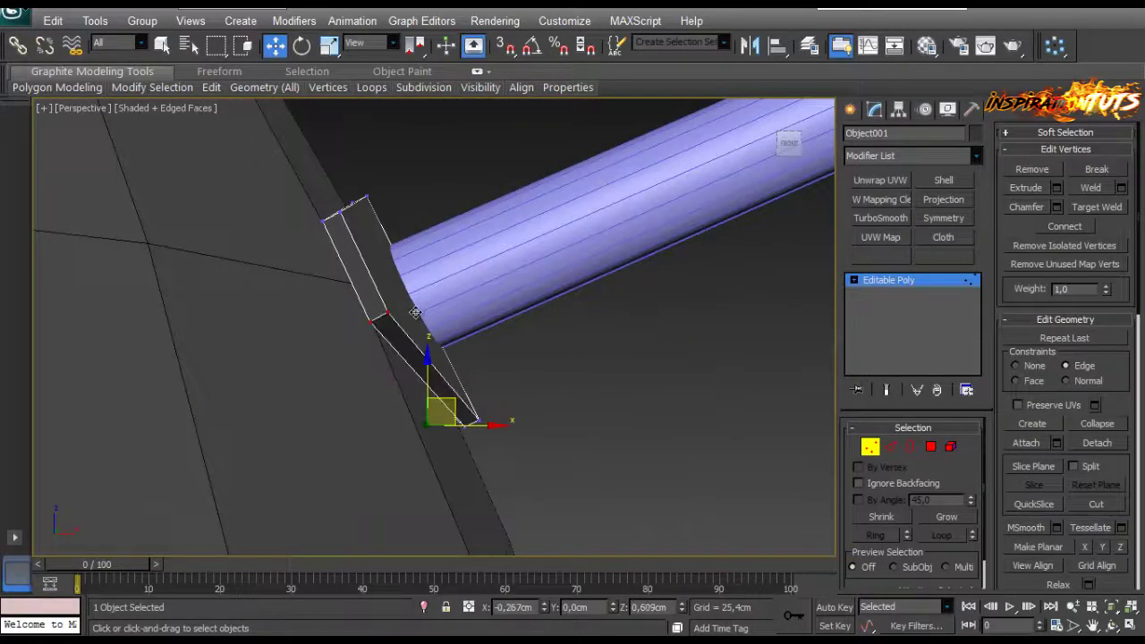
pyautogui.keyDown('alt'); pyautogui.moveTo(432, 360); pyautogui.dragTo(390, 264, button='middle'); pyautogui.keyUp('alt')
# Try to chamfer the plate's vertical middle edges by 0.225 cm.
pyautogui.press('2')
pyautogui.click(391, 263)
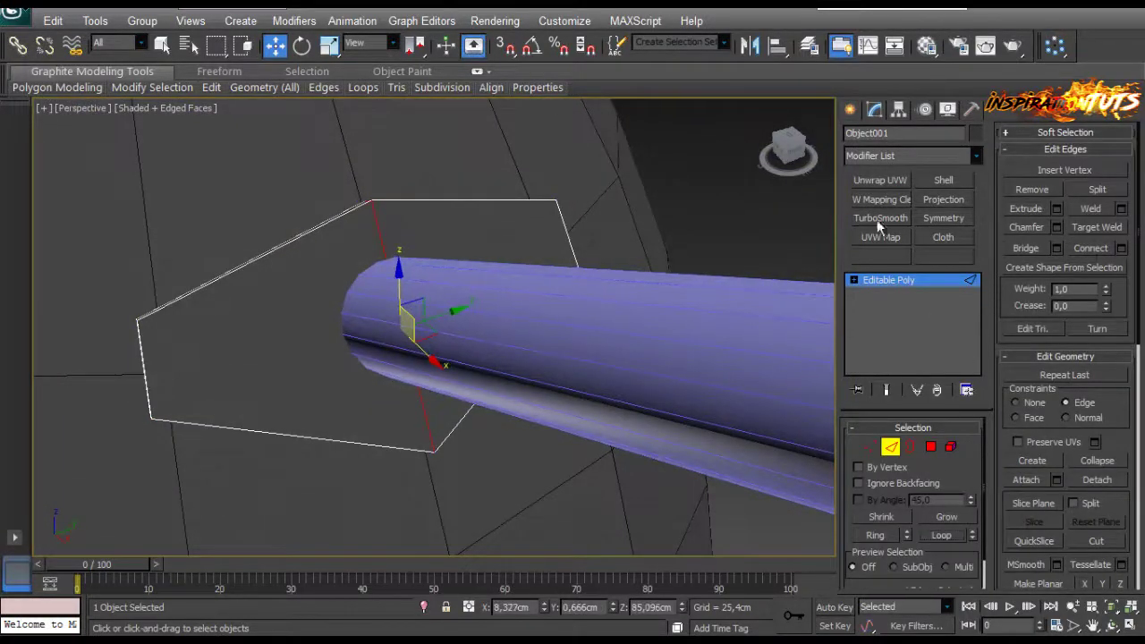
pyautogui.click(1060, 227)
pyautogui.moveTo(719, 241); pyautogui.dragTo(716, 241)
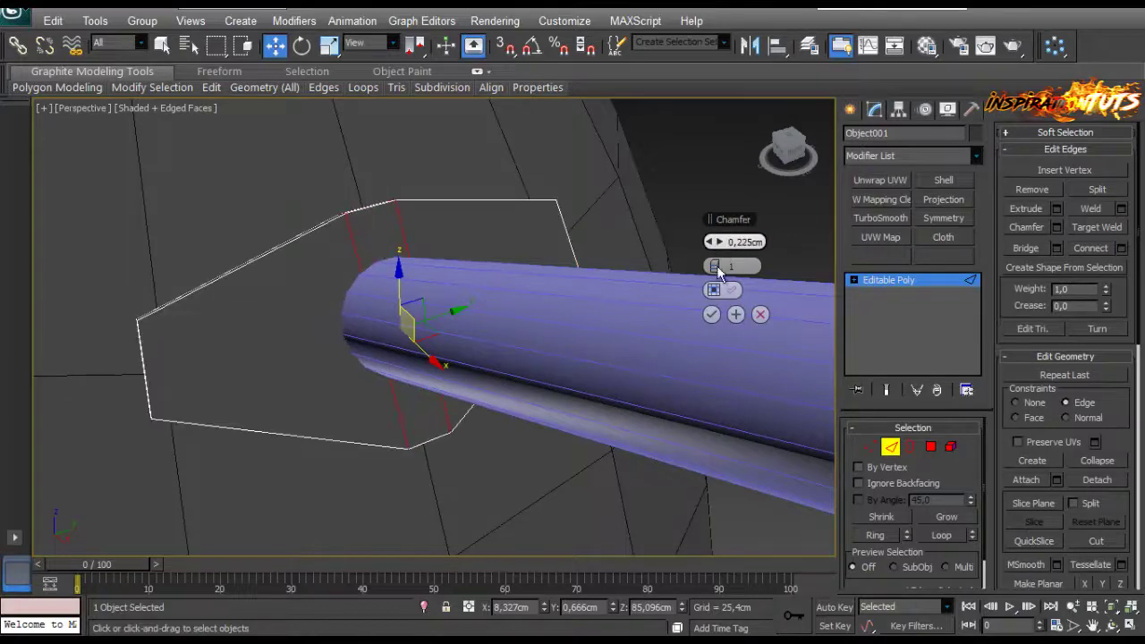
pyautogui.click(711, 314)
# Try to scale the plate's upper and lower middle vertices to 110 percent vertically.
pyautogui.click(868, 452)
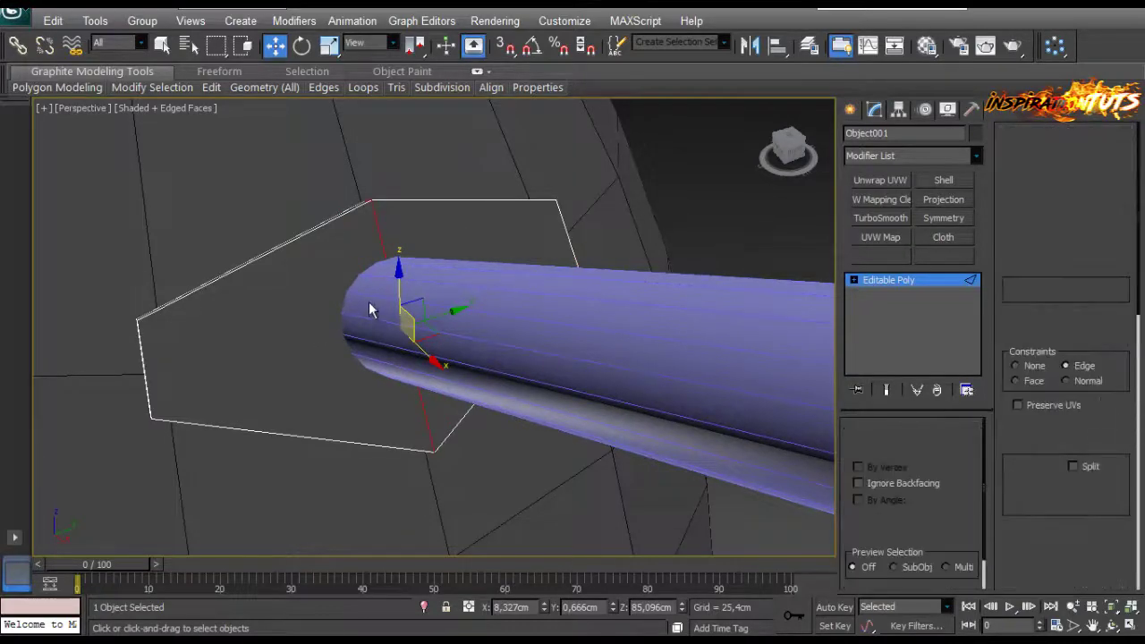
pyautogui.keyDown('alt'); pyautogui.moveTo(383, 301); pyautogui.dragTo(300, 105, button='middle'); pyautogui.keyUp('alt')
pyautogui.click(330, 47)
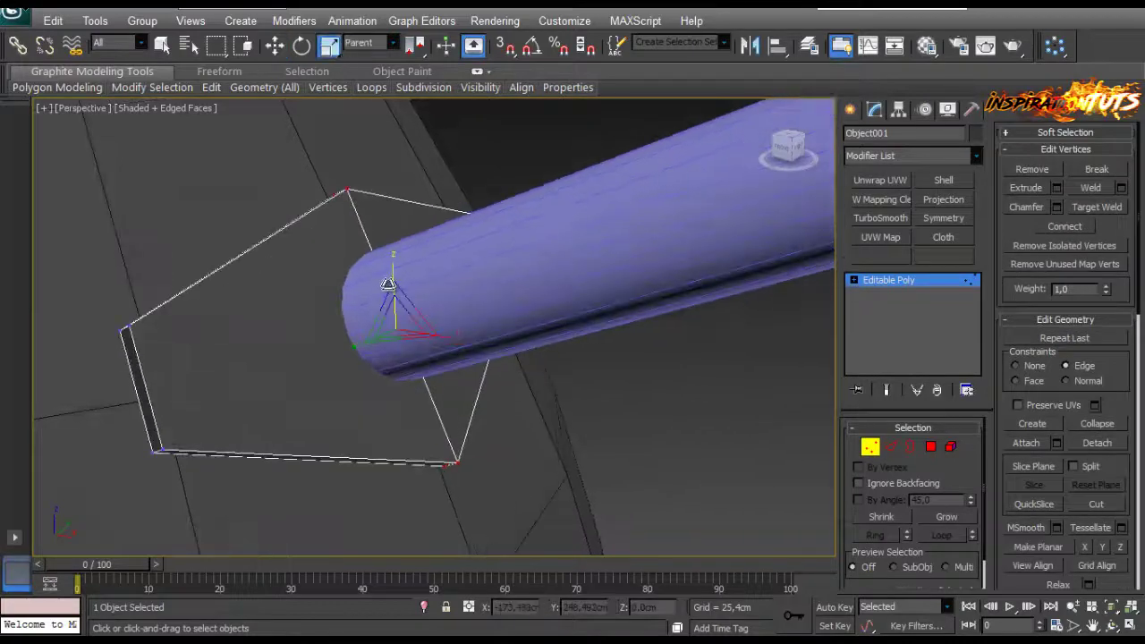
pyautogui.moveTo(391, 265)
pyautogui.keyDown('alt'); pyautogui.mouseDown(button='middle')
pyautogui.moveTo(434, 263)
pyautogui.moveTo(396, 261)
pyautogui.mouseUp(button='middle'); pyautogui.keyUp('alt')
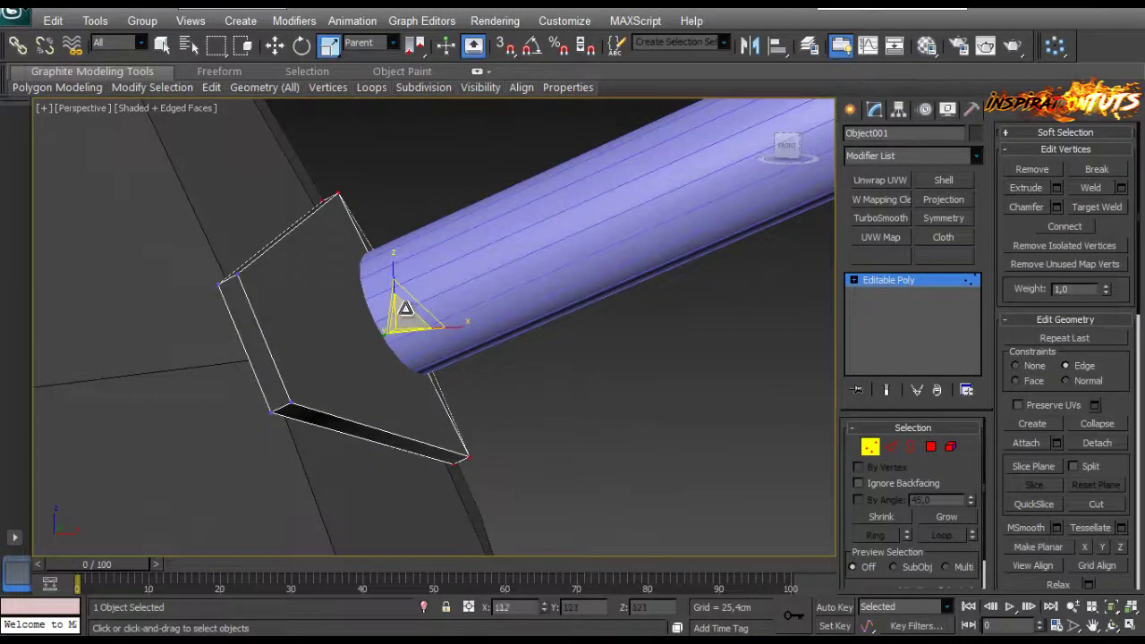
pyautogui.moveTo(393, 266); pyautogui.dragTo(393, 258)
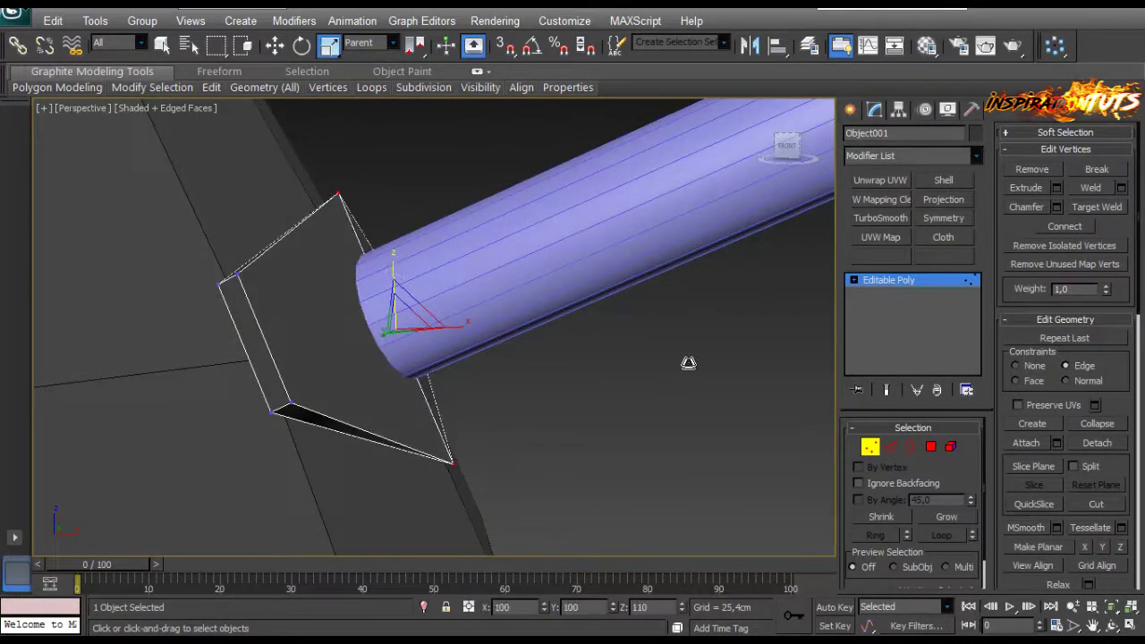
pyautogui.hotkey('ctrl', 'z')
pyautogui.hotkey('ctrl', 'z')
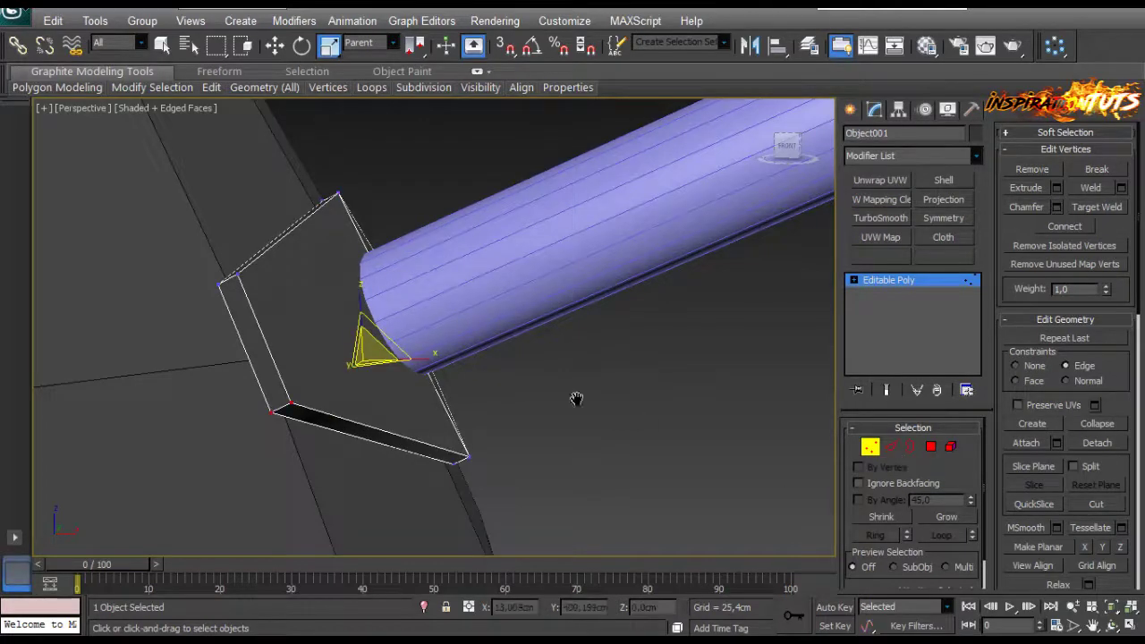
# Select the plate's upper and lower middle vertices and scale them apart vertically to make the plate taller at its centre.
pyautogui.keyDown('alt'); pyautogui.moveTo(576, 399); pyautogui.dragTo(402, 295, button='middle'); pyautogui.keyUp('alt')
pyautogui.moveTo(290, 216); pyautogui.dragTo(267, 190)
pyautogui.keyDown('alt'); pyautogui.moveTo(268, 193); pyautogui.dragTo(344, 241, button='middle'); pyautogui.keyUp('alt')
pyautogui.press('w')
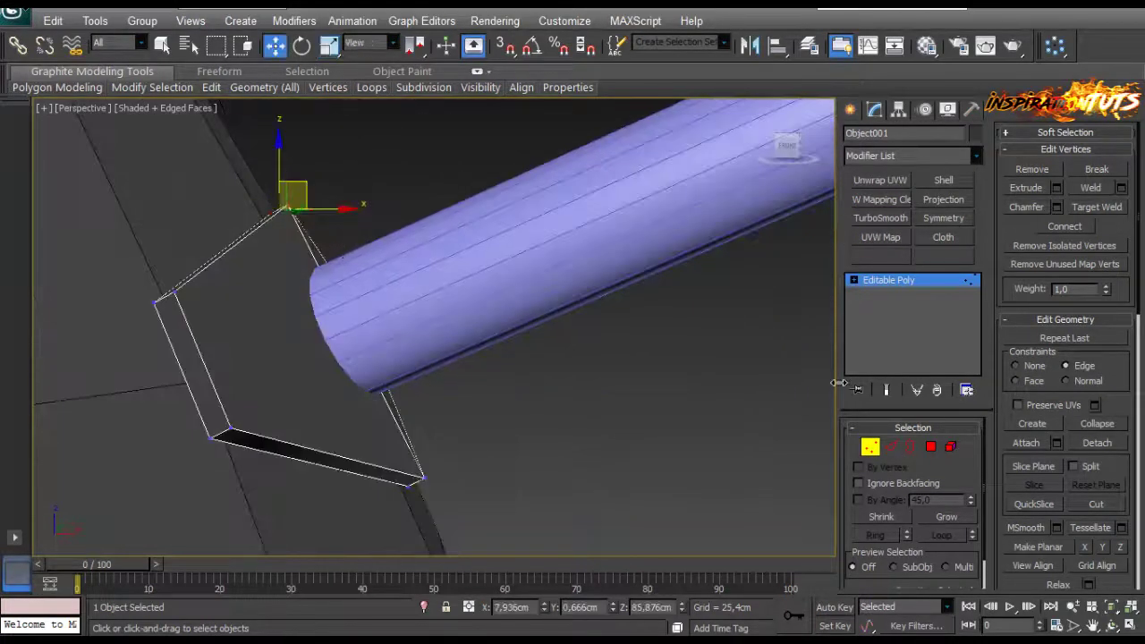
pyautogui.keyDown('ctrl'); pyautogui.moveTo(491, 421); pyautogui.dragTo(401, 512); pyautogui.keyUp('ctrl')
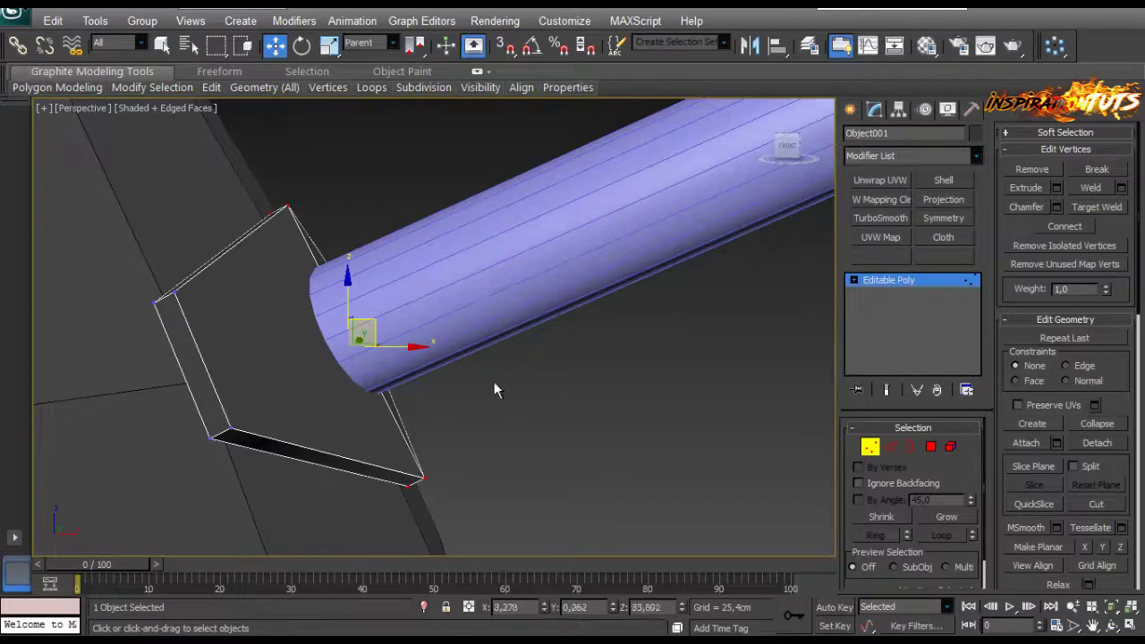
pyautogui.press('r')
pyautogui.keyDown('alt'); pyautogui.moveTo(459, 351); pyautogui.dragTo(340, 403, button='middle'); pyautogui.keyUp('alt')
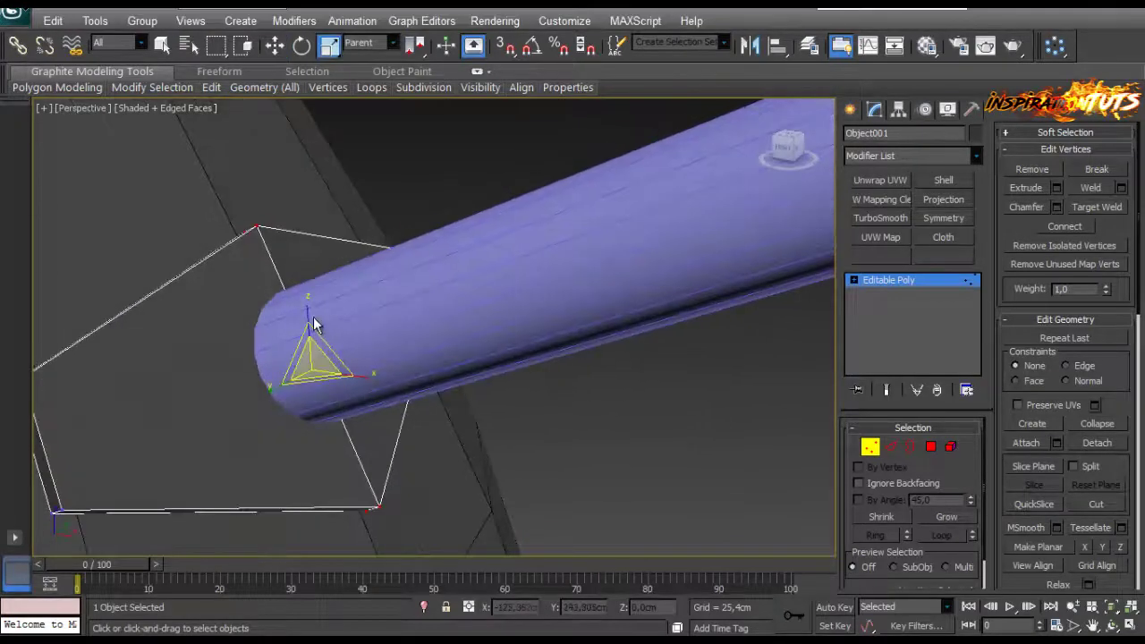
pyautogui.moveTo(309, 316); pyautogui.dragTo(307, 290)
pyautogui.keyDown('alt'); pyautogui.moveTo(375, 356); pyautogui.dragTo(383, 389, button='middle'); pyautogui.keyUp('alt')
# Move the plate's lower and upper middle vertices closer to the lampshade's surface.
pyautogui.scroll(-2, 391, 372)
pyautogui.moveTo(475, 454); pyautogui.dragTo(320, 527)
pyautogui.press('w')
pyautogui.keyDown('alt'); pyautogui.moveTo(390, 505); pyautogui.dragTo(413, 193, button='middle'); pyautogui.keyUp('alt')
pyautogui.moveTo(376, 190); pyautogui.dragTo(361, 206)
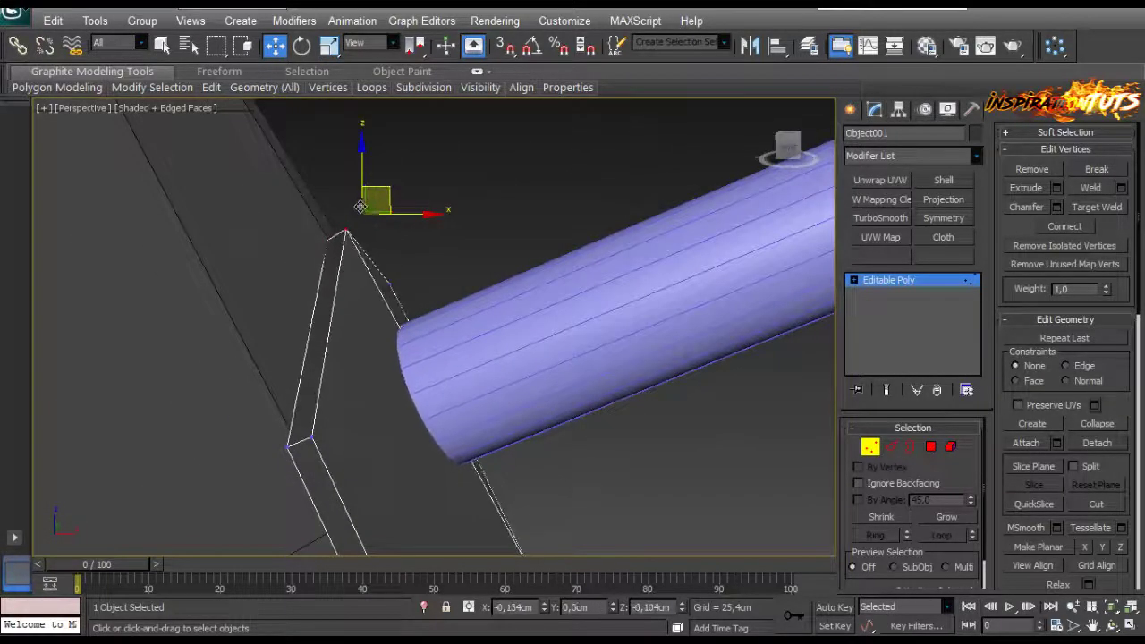
pyautogui.keyDown('alt'); pyautogui.moveTo(361, 206); pyautogui.dragTo(421, 295, button='middle'); pyautogui.keyUp('alt')
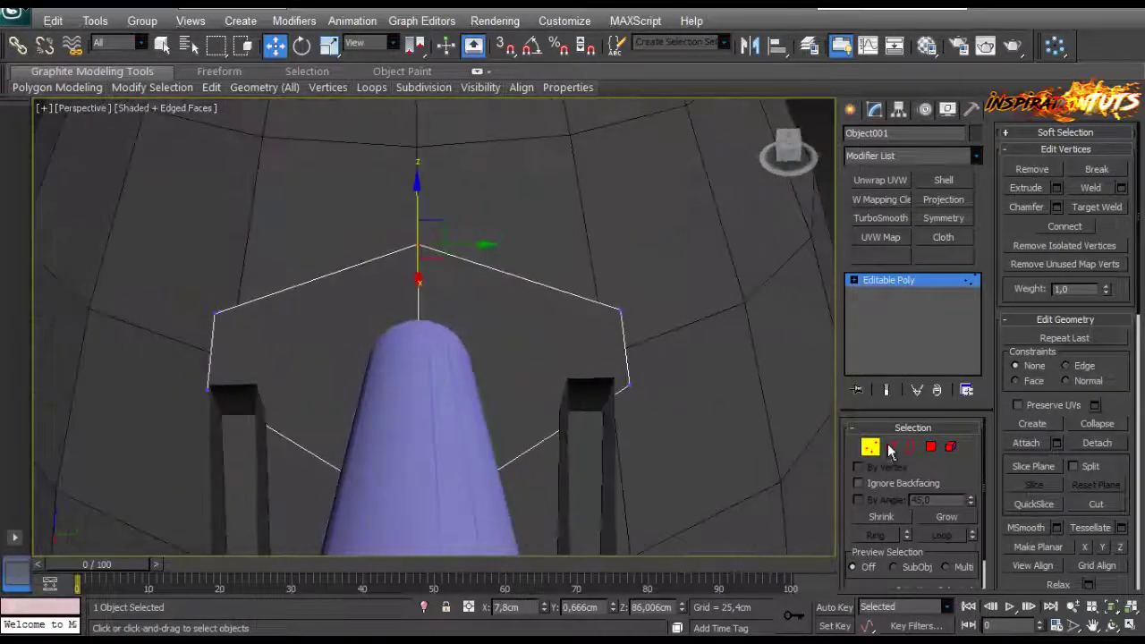
# Chamfer the plate's vertical middle edges by 0.666 cm with 3 segments to round the centre of its outline.
pyautogui.click(891, 448)
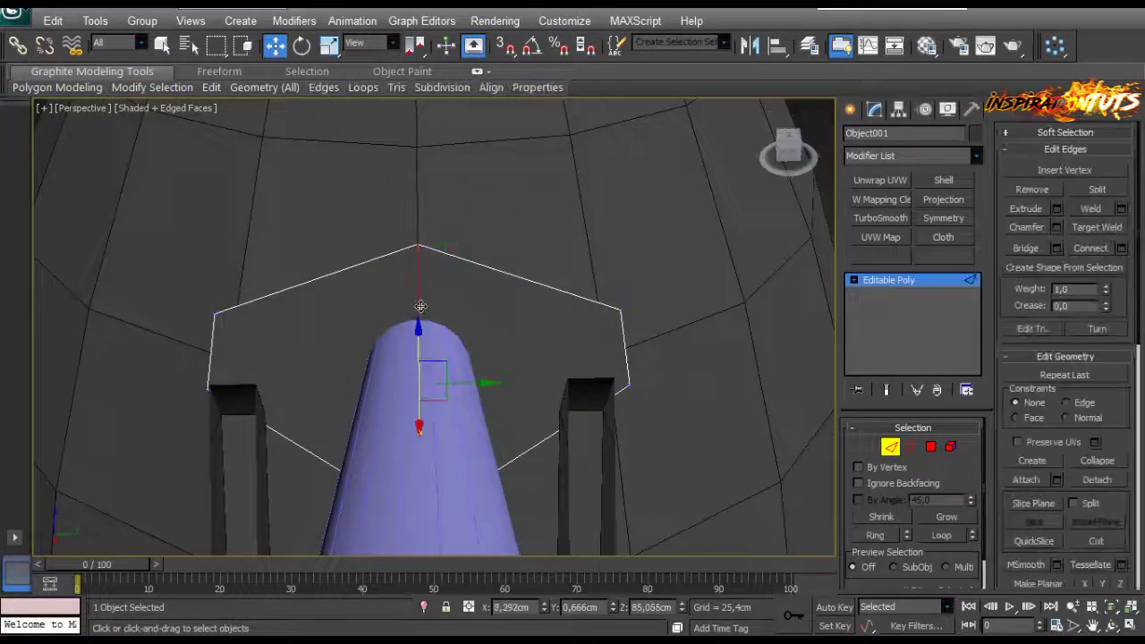
pyautogui.click(1055, 227)
pyautogui.moveTo(718, 241); pyautogui.dragTo(720, 243)
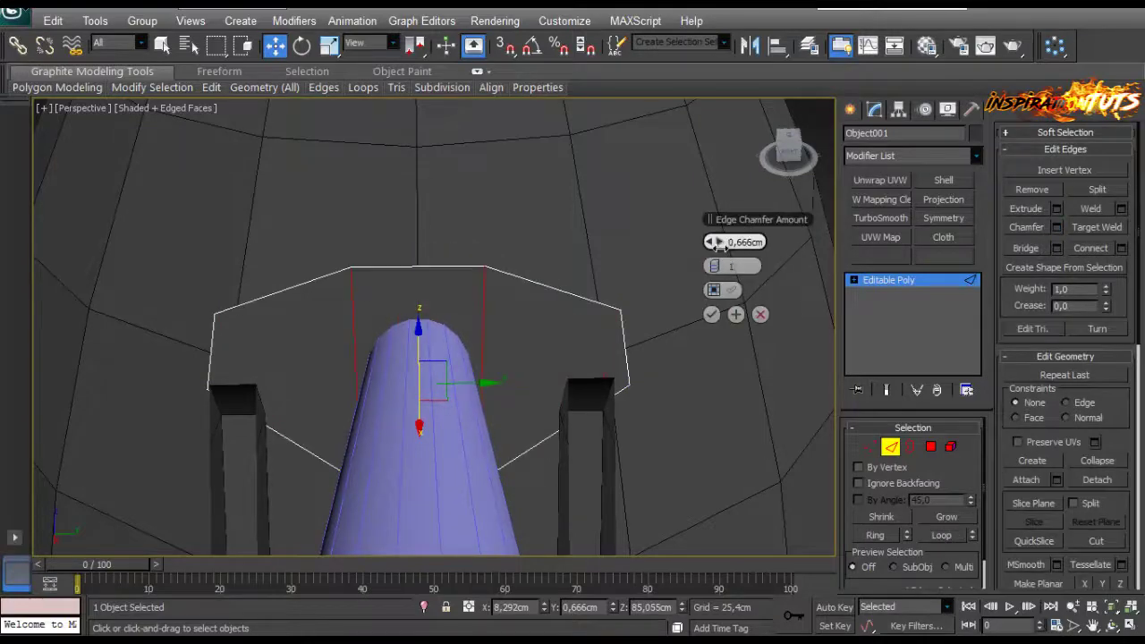
pyautogui.keyDown('alt'); pyautogui.moveTo(381, 253); pyautogui.dragTo(554, 295, button='middle'); pyautogui.keyUp('alt')
pyautogui.click(720, 267)
pyautogui.click(719, 267)
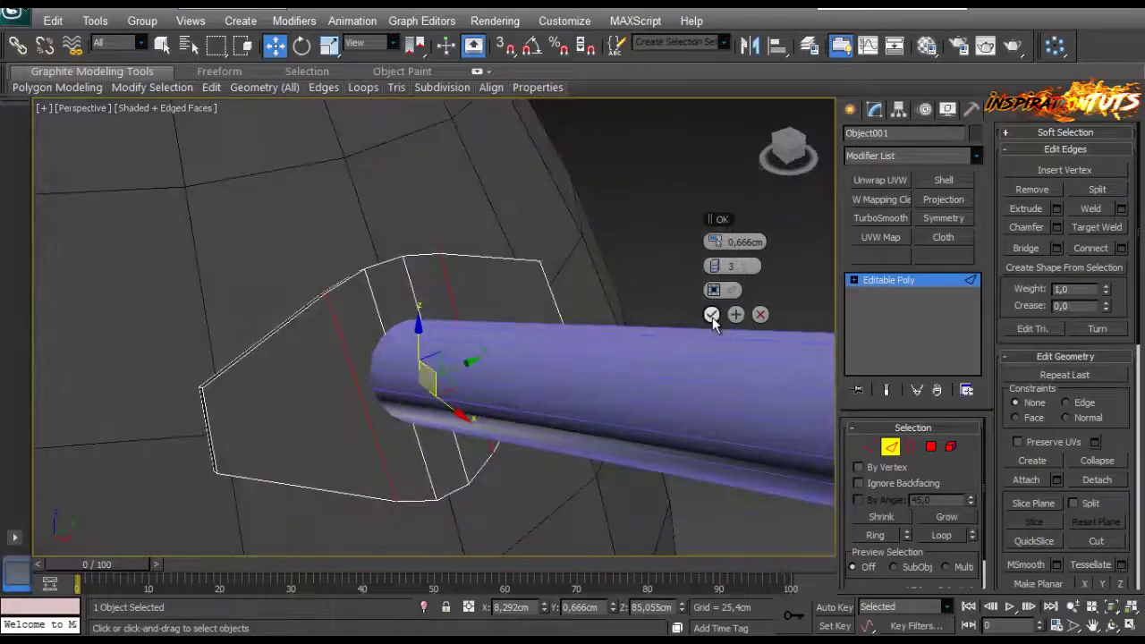
pyautogui.click(712, 315)
# Select the ring of vertical edges around the plate and connect it with two segments.
pyautogui.moveTo(86, 449); pyautogui.dragTo(144, 414, button='middle')
pyautogui.scroll(3, 207, 409)
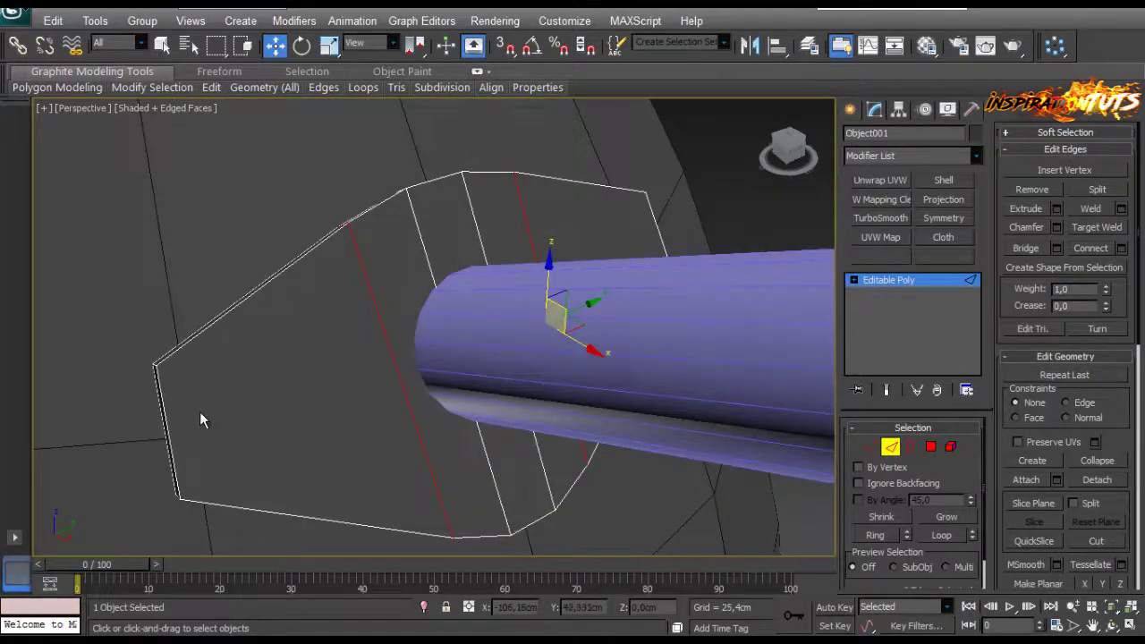
pyautogui.click(164, 413)
pyautogui.click(870, 535)
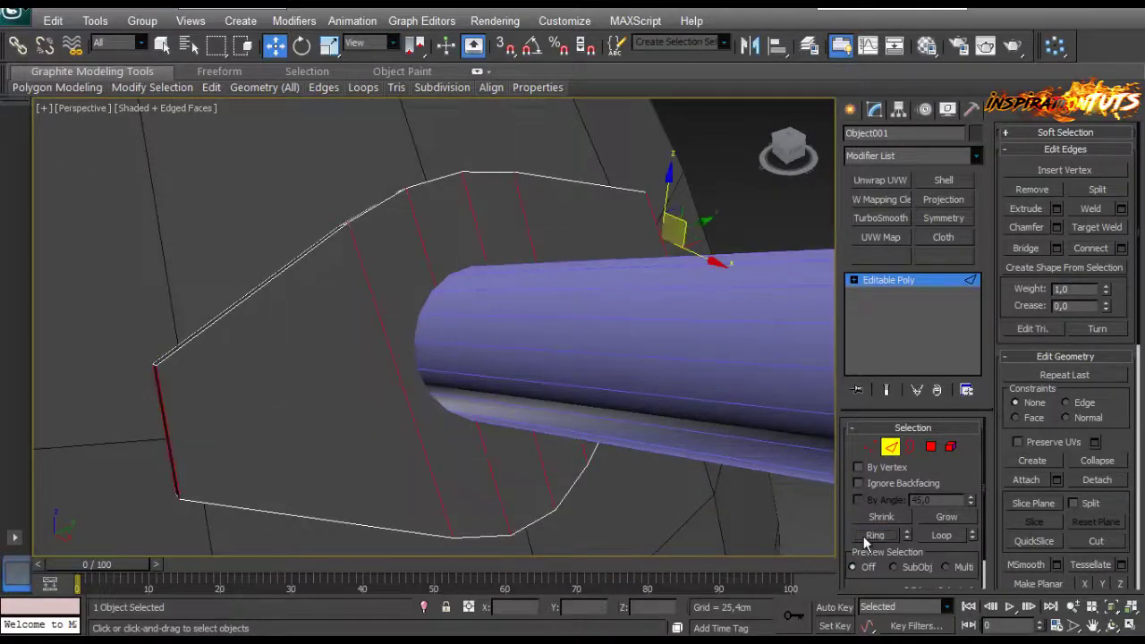
pyautogui.keyDown('alt'); pyautogui.moveTo(734, 323); pyautogui.dragTo(472, 322, button='middle'); pyautogui.keyUp('alt')
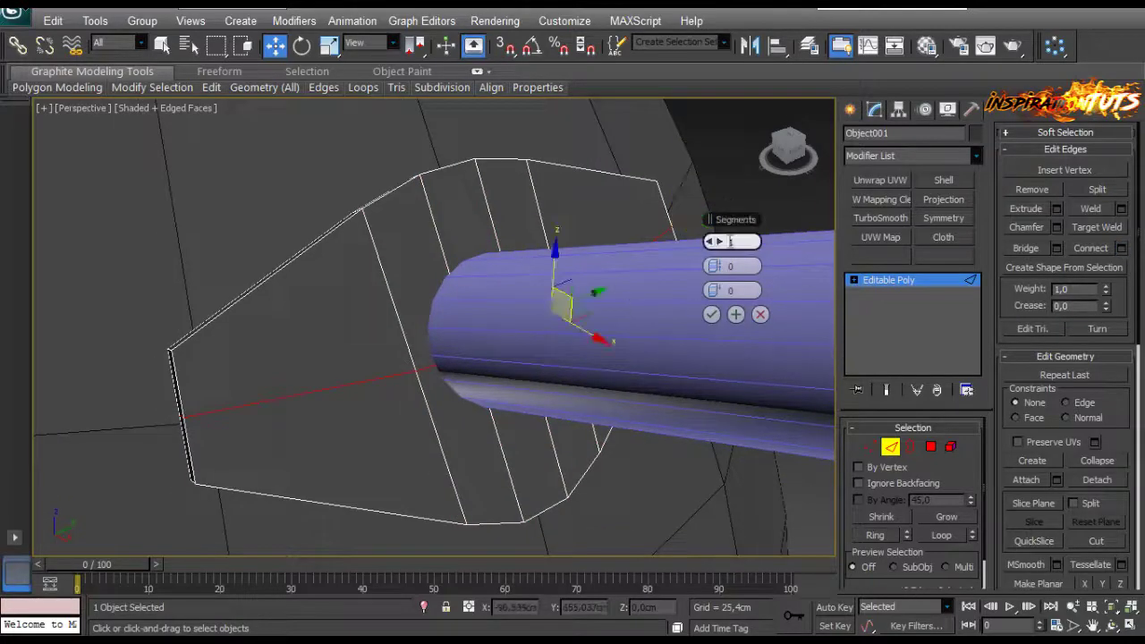
pyautogui.click(711, 316)
# Scale the outer corner vertices at both ends of the plate together to refine its end outline, and finish vertex editing.
pyautogui.keyDown('alt'); pyautogui.moveTo(733, 324); pyautogui.dragTo(546, 356, button='middle'); pyautogui.keyUp('alt')
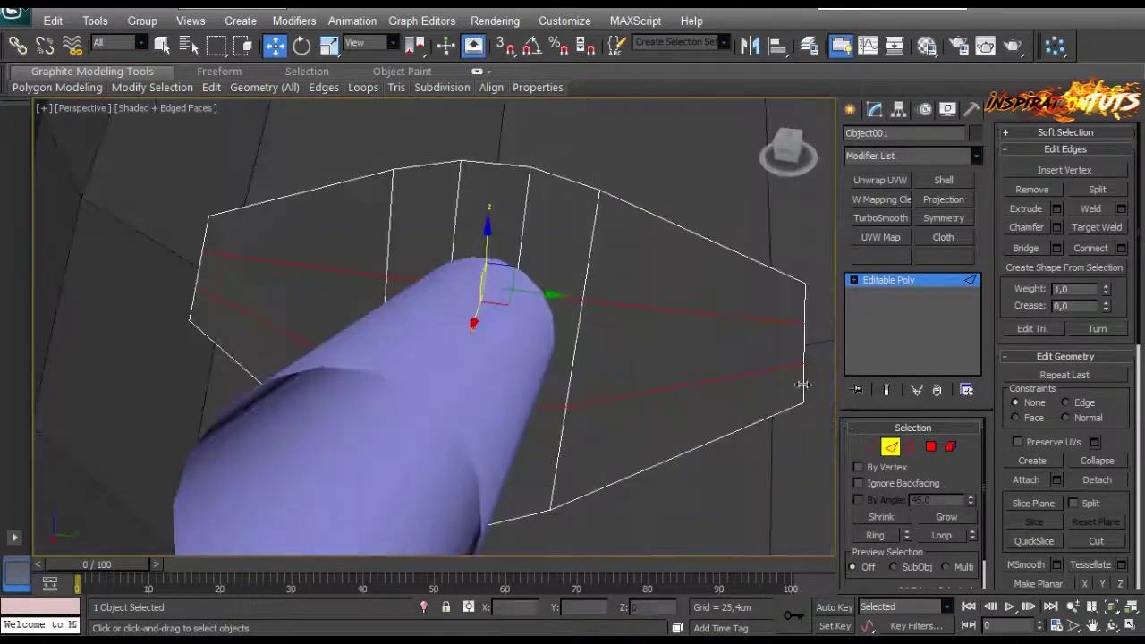
pyautogui.moveTo(756, 354); pyautogui.dragTo(546, 233, button='middle')
pyautogui.click(872, 447)
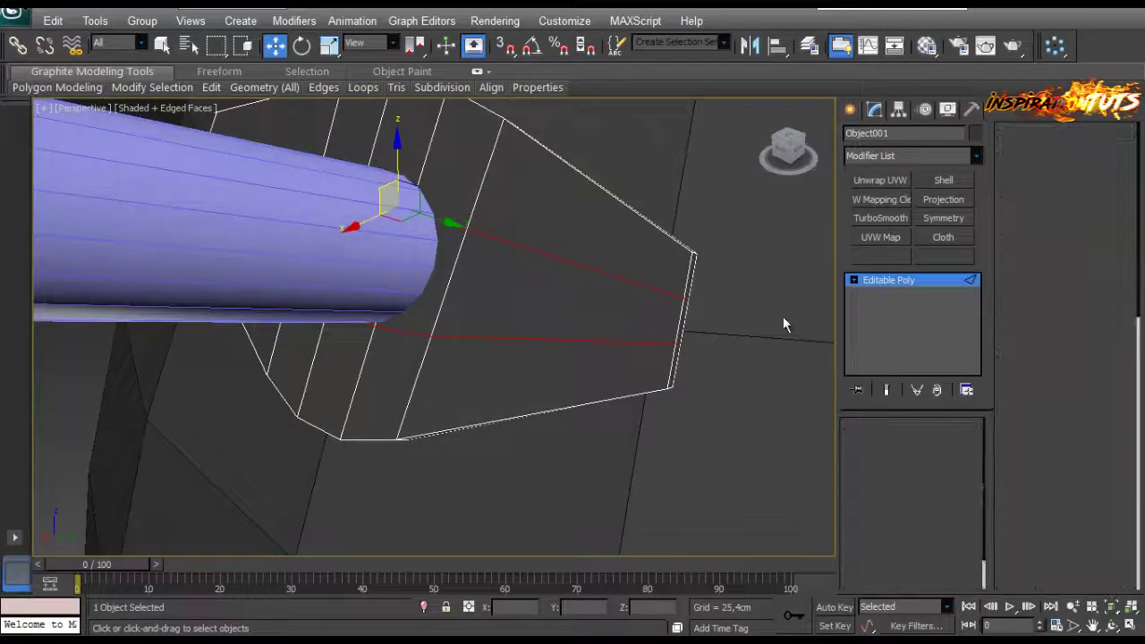
pyautogui.moveTo(724, 227); pyautogui.dragTo(665, 273)
pyautogui.keyDown('ctrl'); pyautogui.moveTo(700, 365); pyautogui.dragTo(653, 402); pyautogui.keyUp('ctrl')
pyautogui.keyDown('alt'); pyautogui.moveTo(652, 402); pyautogui.dragTo(622, 396, button='middle'); pyautogui.keyUp('alt')
pyautogui.scroll(-4, 621, 395)
pyautogui.moveTo(375, 330); pyautogui.dragTo(514, 274, button='middle')
pyautogui.keyDown('ctrl'); pyautogui.moveTo(273, 256); pyautogui.dragTo(227, 310); pyautogui.keyUp('ctrl')
pyautogui.keyDown('ctrl'); pyautogui.moveTo(266, 372); pyautogui.dragTo(235, 407); pyautogui.keyUp('ctrl')
pyautogui.moveTo(344, 379)
pyautogui.keyDown('alt'); pyautogui.mouseDown(button='middle')
pyautogui.moveTo(387, 366)
pyautogui.moveTo(351, 376)
pyautogui.mouseUp(button='middle'); pyautogui.keyUp('alt')
pyautogui.press('r')
pyautogui.click(480, 379)
pyautogui.moveTo(492, 348); pyautogui.dragTo(463, 331, button='middle')
pyautogui.hotkey('ctrl', 'z')
pyautogui.moveTo(400, 312); pyautogui.dragTo(405, 310)
pyautogui.keyDown('alt'); pyautogui.moveTo(405, 310); pyautogui.dragTo(537, 372, button='middle'); pyautogui.keyUp('alt')
pyautogui.press('w')
pyautogui.click(868, 450)
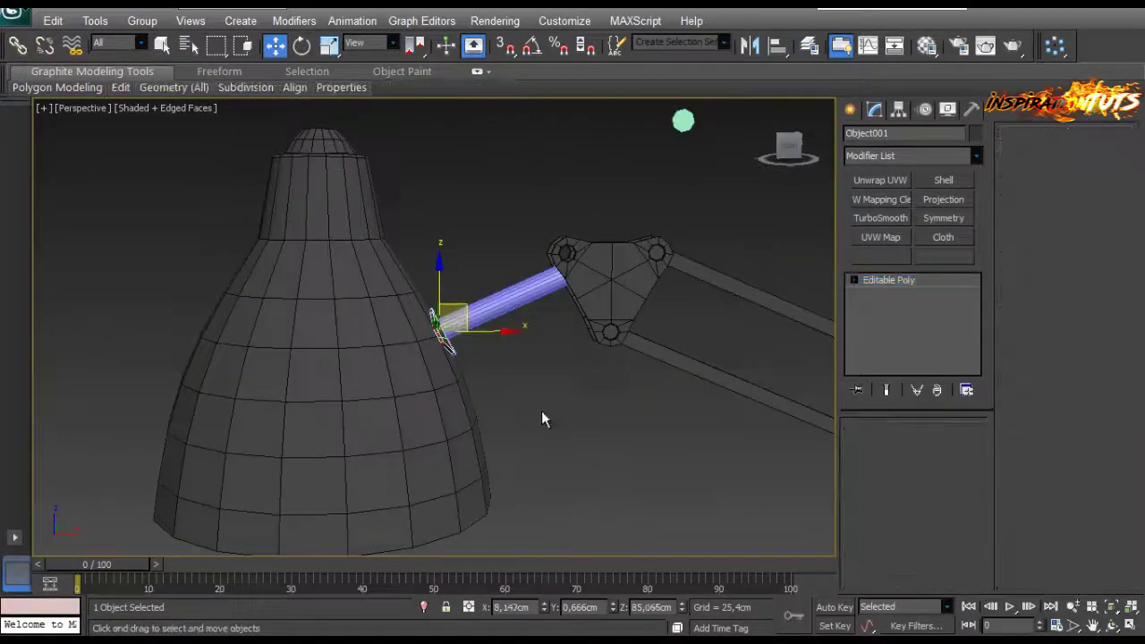
pyautogui.click(541, 411)
# Hide the flat green cylinder beside the lampshade.
pyautogui.keyDown('alt'); pyautogui.moveTo(541, 411); pyautogui.dragTo(515, 407, button='middle'); pyautogui.keyUp('alt')
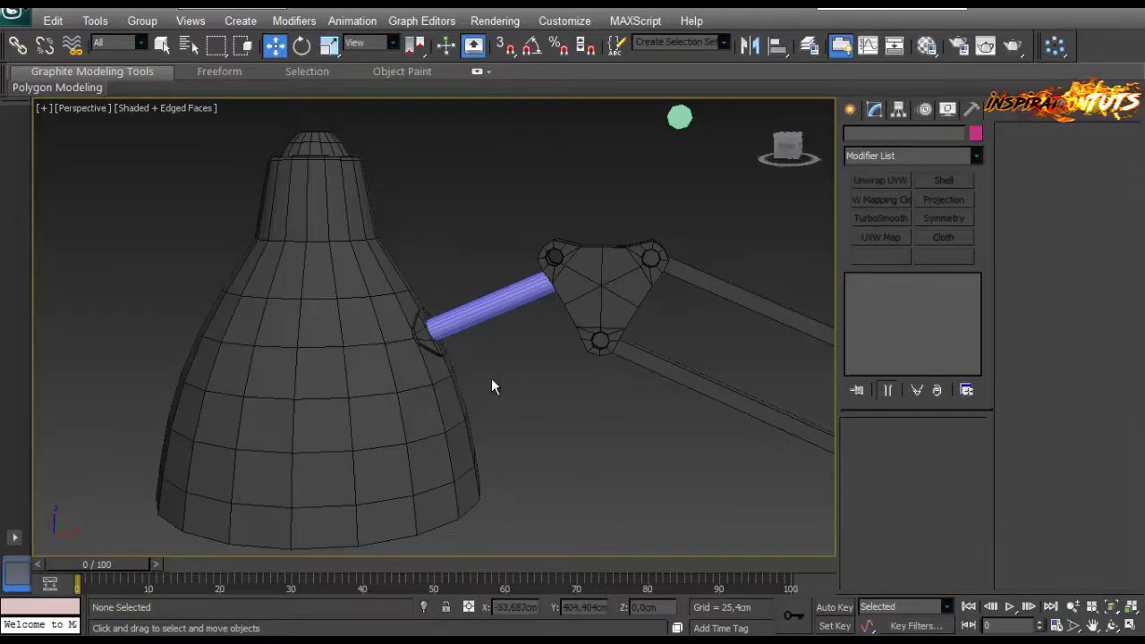
pyautogui.scroll(3, 491, 377)
pyautogui.keyDown('alt'); pyautogui.moveTo(402, 281); pyautogui.dragTo(282, 347, button='middle'); pyautogui.keyUp('alt')
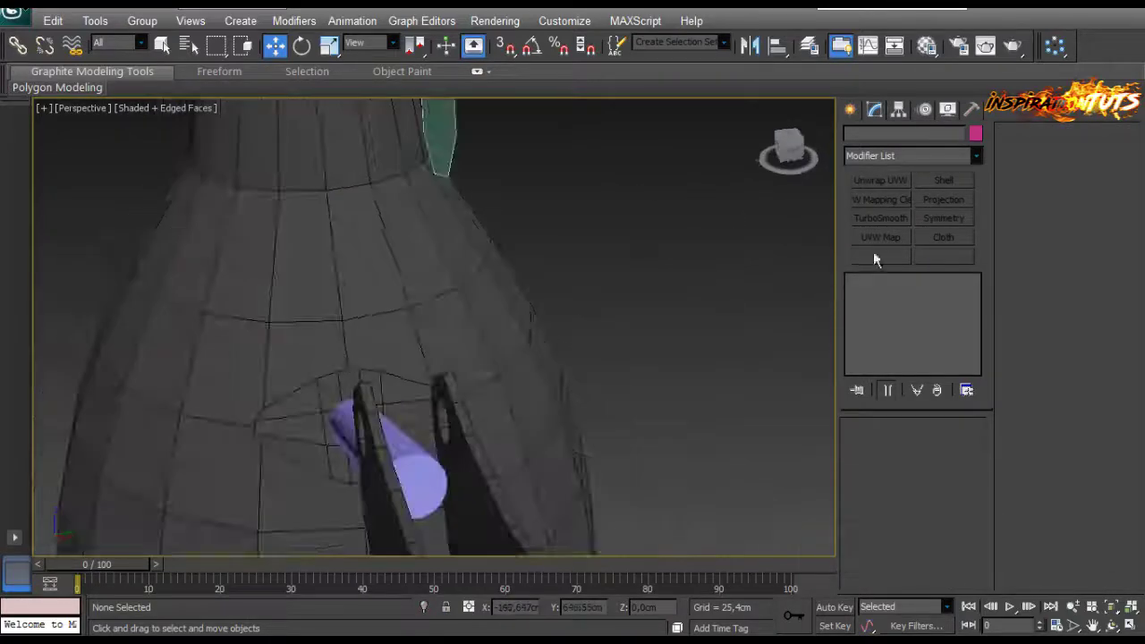
pyautogui.scroll(-4, 480, 335)
pyautogui.keyDown('alt'); pyautogui.moveTo(480, 335); pyautogui.dragTo(525, 271, button='middle'); pyautogui.keyUp('alt')
pyautogui.scroll(4, 525, 271)
pyautogui.click(640, 192)
pyautogui.scroll(-5, 569, 286)
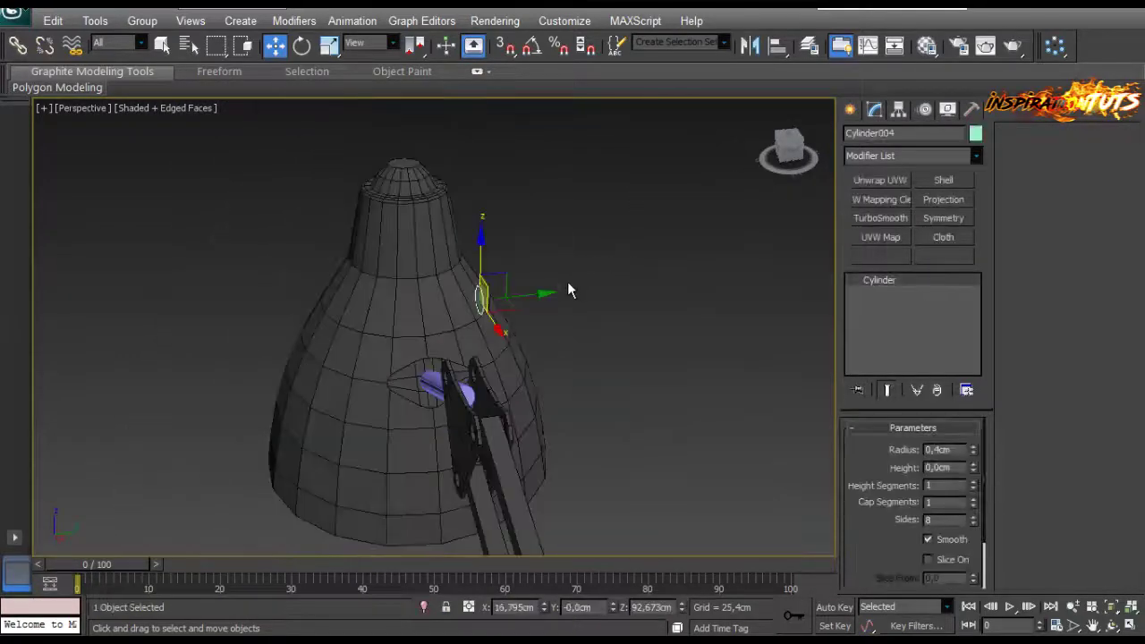
pyautogui.scroll(3, 582, 302)
pyautogui.rightClick(477, 295)
pyautogui.click(590, 241)
pyautogui.scroll(-3, 338, 333)
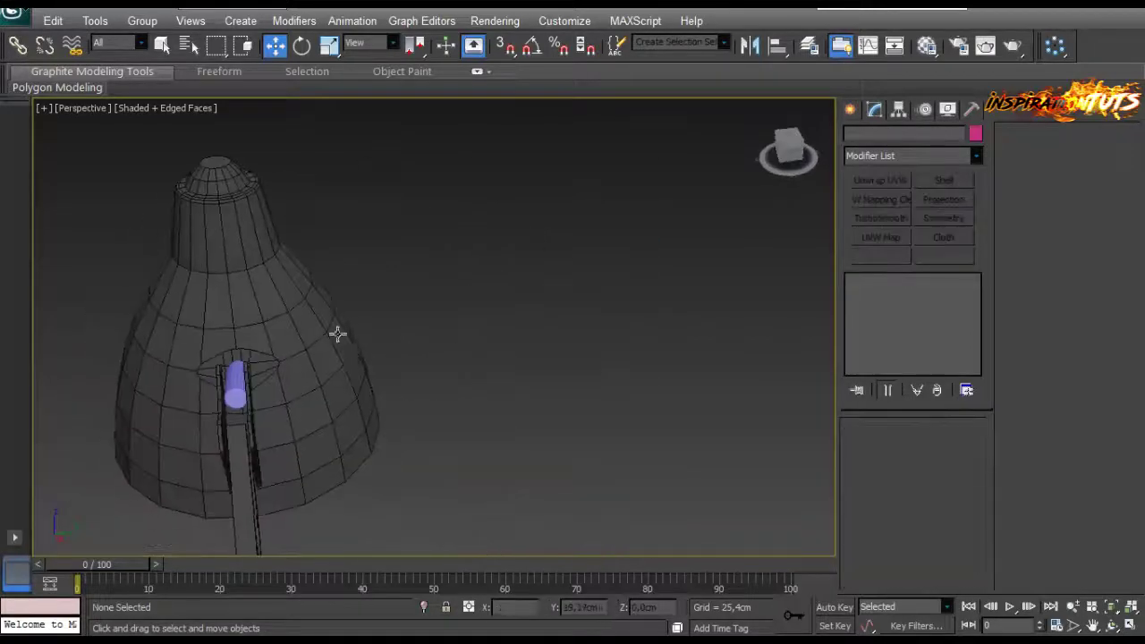
# Create a cylinder with AutoGrid on the lampshade above the mounting plate, about 0.39 cm in radius and 0.333 cm high.
pyautogui.scroll(6, 581, 402)
pyautogui.click(853, 109)
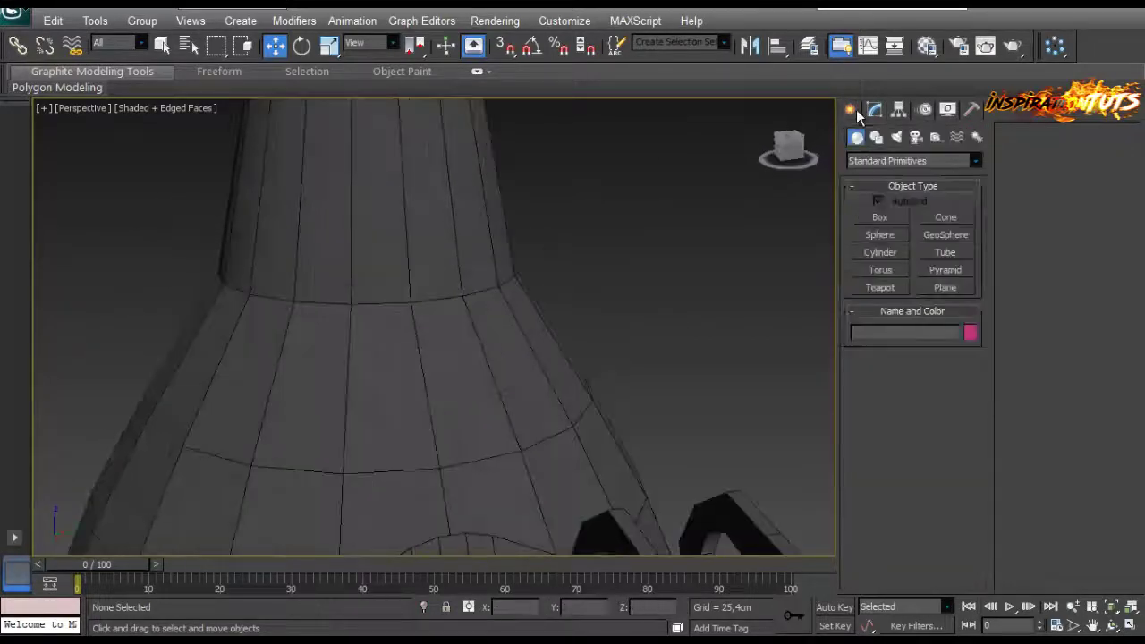
pyautogui.keyDown('alt'); pyautogui.moveTo(777, 287); pyautogui.dragTo(499, 365, button='middle'); pyautogui.keyUp('alt')
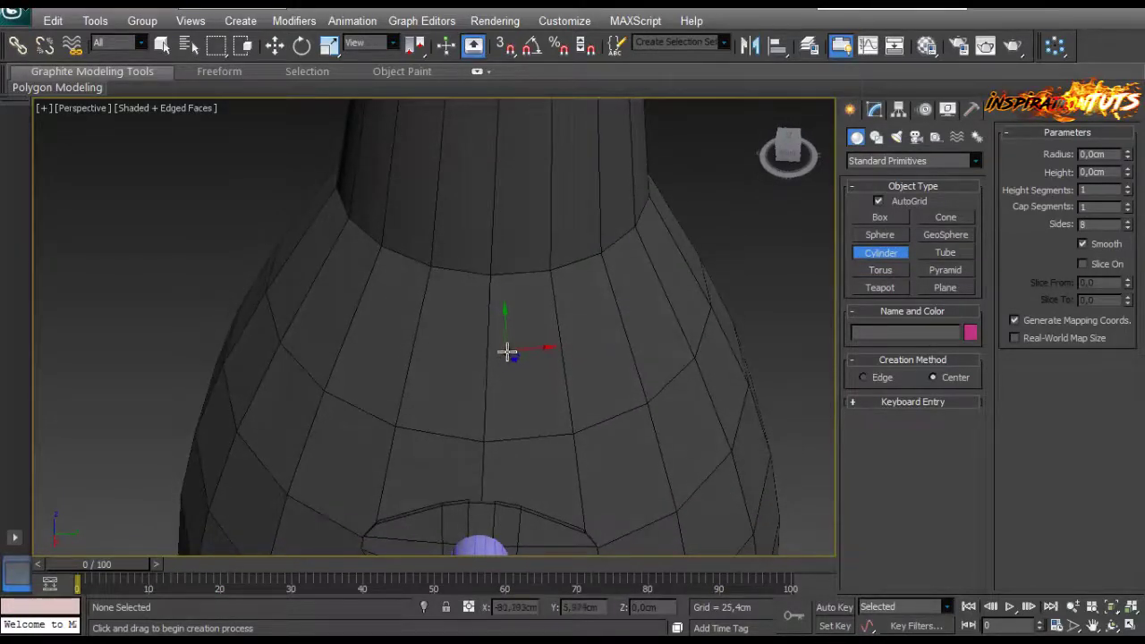
pyautogui.moveTo(509, 362); pyautogui.dragTo(513, 341)
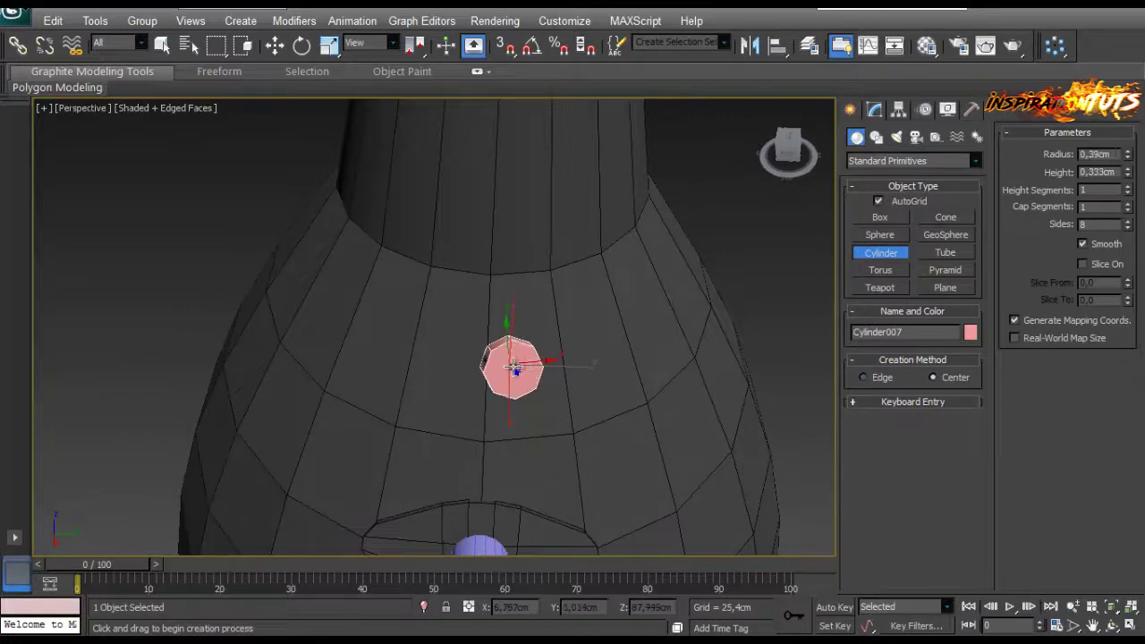
pyautogui.moveTo(514, 367)
pyautogui.keyDown('alt'); pyautogui.mouseDown(button='middle')
pyautogui.moveTo(594, 370)
pyautogui.moveTo(560, 435)
pyautogui.moveTo(464, 325)
pyautogui.moveTo(537, 384)
pyautogui.moveTo(524, 391)
pyautogui.moveTo(506, 358)
pyautogui.mouseUp(button='middle'); pyautogui.keyUp('alt')
# Move the small cylinder sideways onto the lampshade's centreline above the rod and rotate it slightly to align with the surface.
pyautogui.press('w')
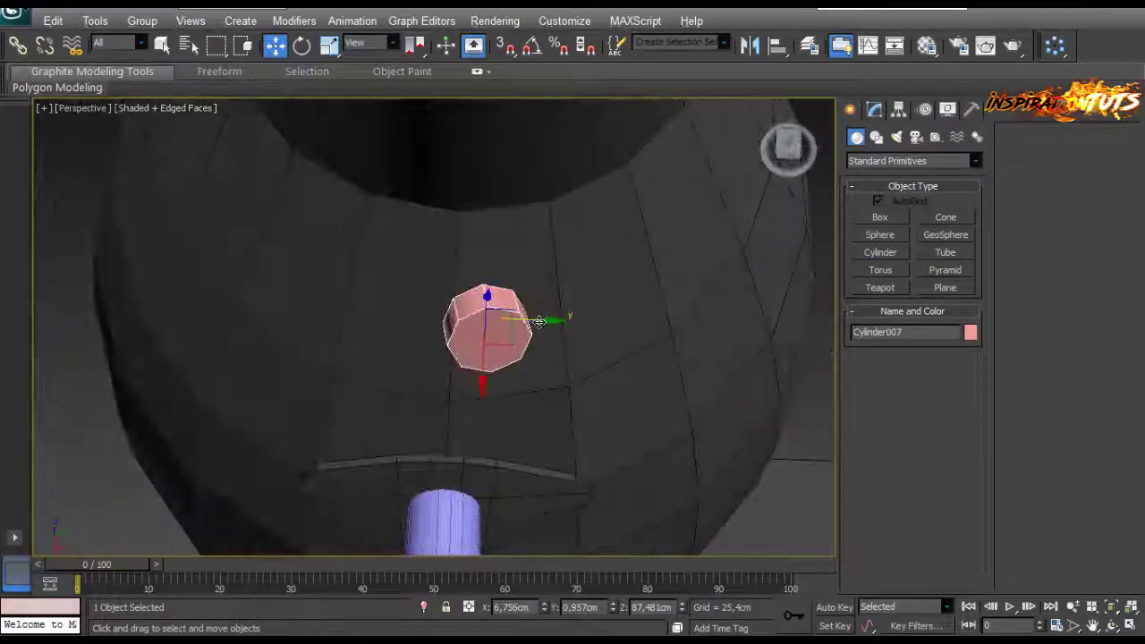
pyautogui.moveTo(540, 322); pyautogui.dragTo(510, 320)
pyautogui.keyDown('alt'); pyautogui.moveTo(510, 321); pyautogui.dragTo(471, 327, button='middle'); pyautogui.keyUp('alt')
pyautogui.press('e')
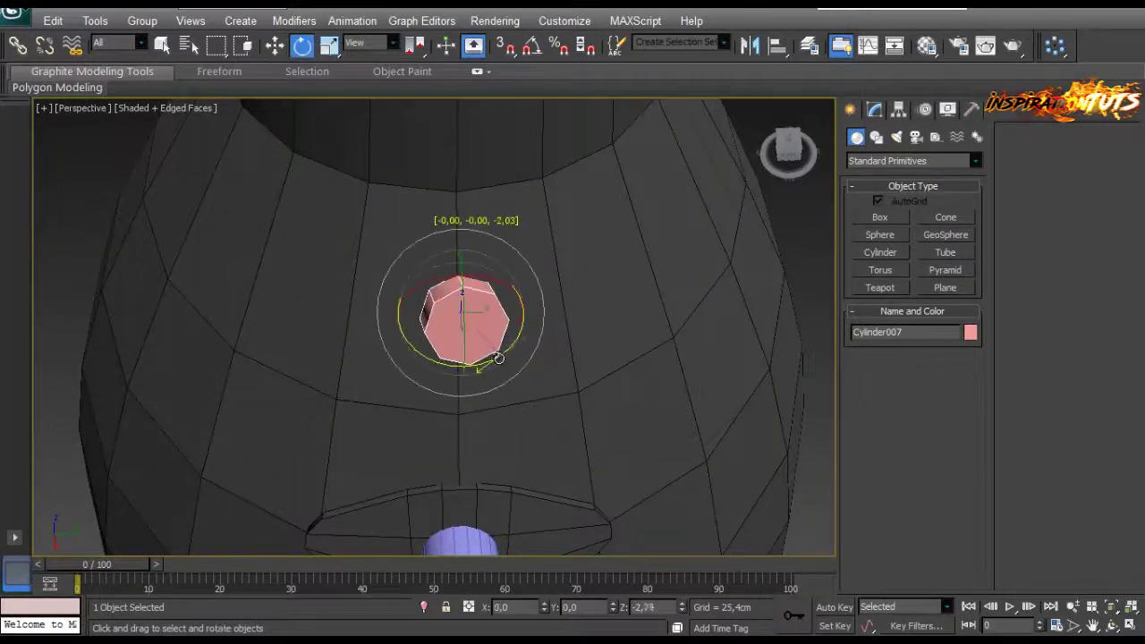
# Reduce the height of the small cylinder on the lampshade to 0.155 cm.
pyautogui.keyDown('alt'); pyautogui.moveTo(538, 369); pyautogui.dragTo(573, 178, button='middle'); pyautogui.keyUp('alt')
pyautogui.click(874, 109)
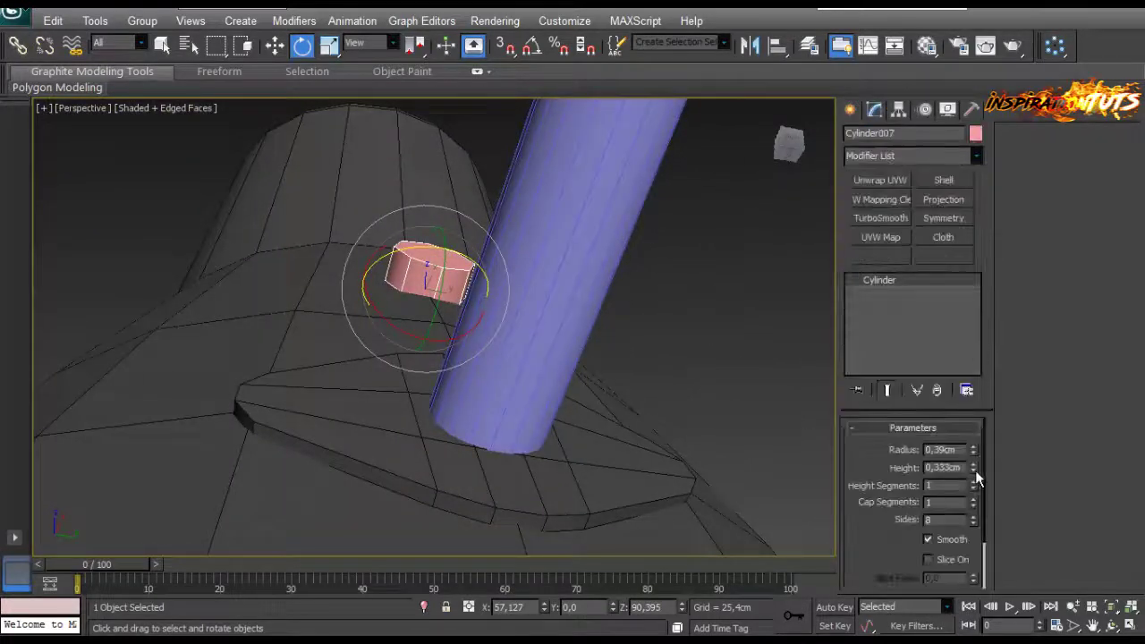
pyautogui.moveTo(975, 469); pyautogui.dragTo(968, 479)
# Move the small cylinder slightly along its local Z axis to seat it against the lampshade, using the Local coordinate system.
pyautogui.press('w')
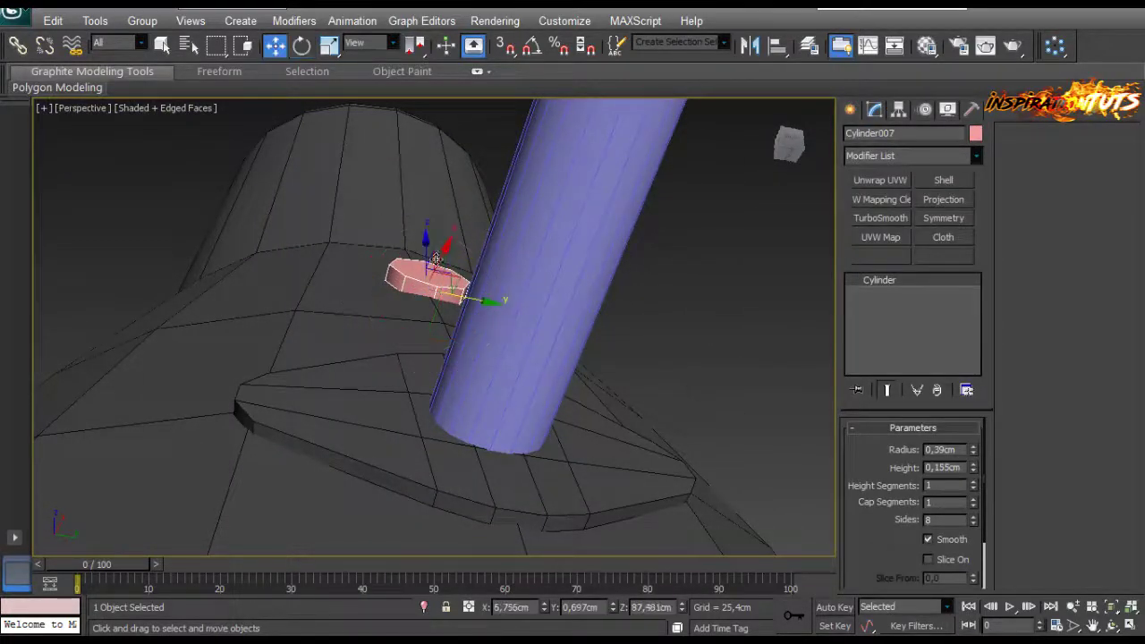
pyautogui.click(365, 43)
pyautogui.click(360, 103)
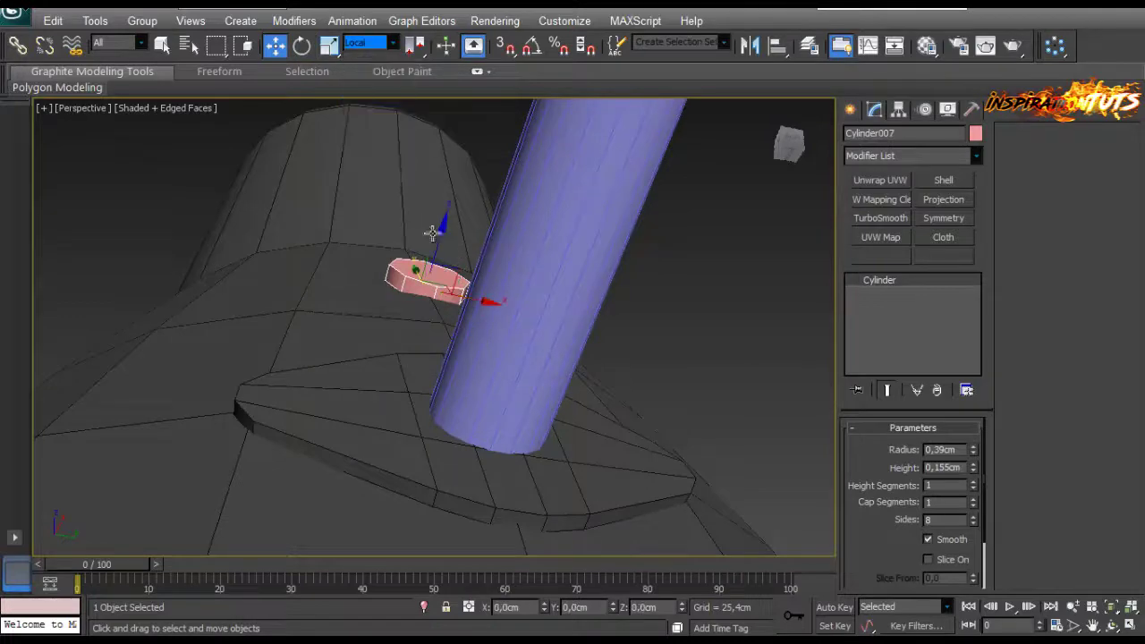
pyautogui.moveTo(438, 229); pyautogui.dragTo(434, 231)
pyautogui.keyDown('alt'); pyautogui.moveTo(462, 251); pyautogui.dragTo(564, 383, button='middle'); pyautogui.keyUp('alt')
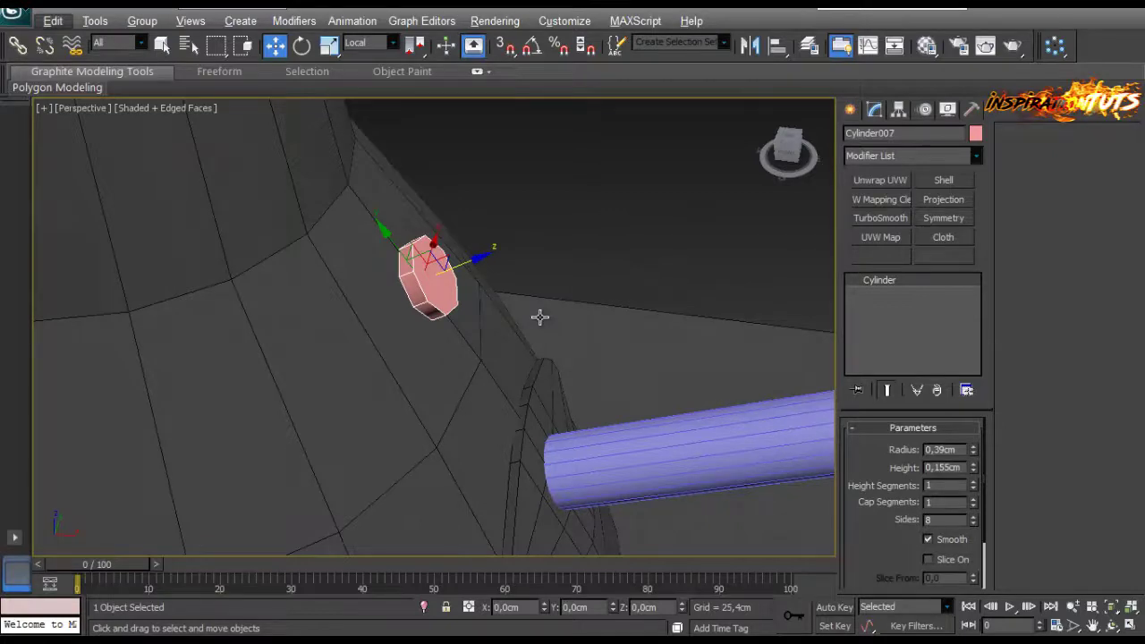
pyautogui.moveTo(554, 329)
pyautogui.keyDown('alt'); pyautogui.mouseDown(button='middle')
pyautogui.moveTo(576, 327)
pyautogui.moveTo(560, 329)
pyautogui.mouseUp(button='middle'); pyautogui.keyUp('alt')
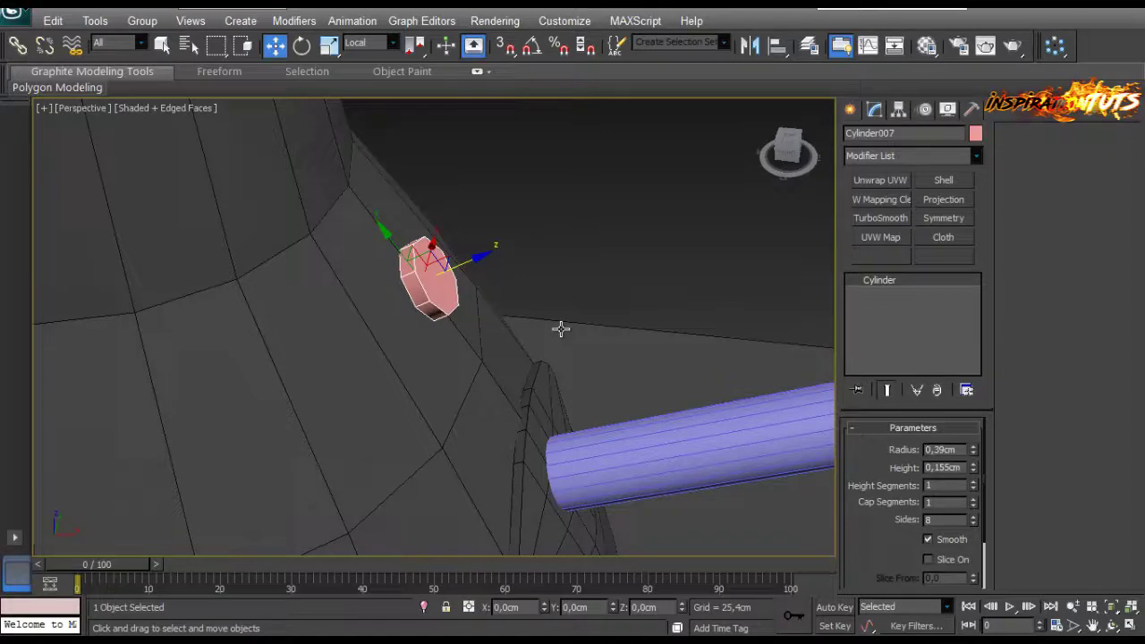
pyautogui.scroll(-1, 569, 337)
pyautogui.click(609, 279)
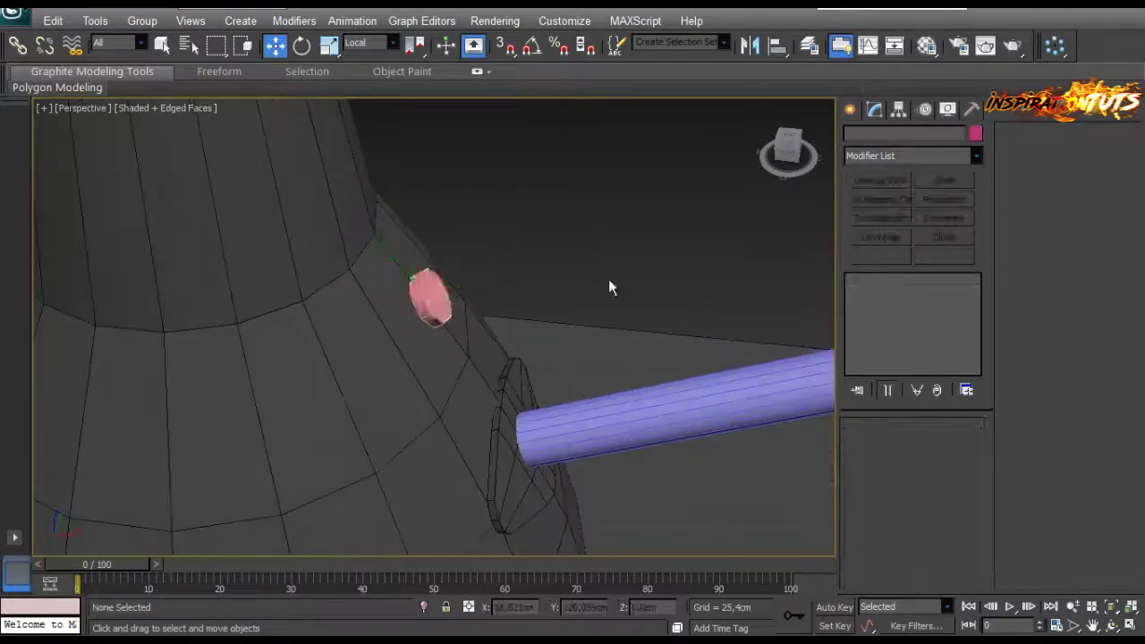
# Give the small cylinder and the joining rod the dark 02 - Default material and a black object colour.
pyautogui.scroll(-2, 609, 279)
pyautogui.click(439, 317)
pyautogui.keyDown('ctrl'); pyautogui.click(566, 394); pyautogui.keyUp('ctrl')
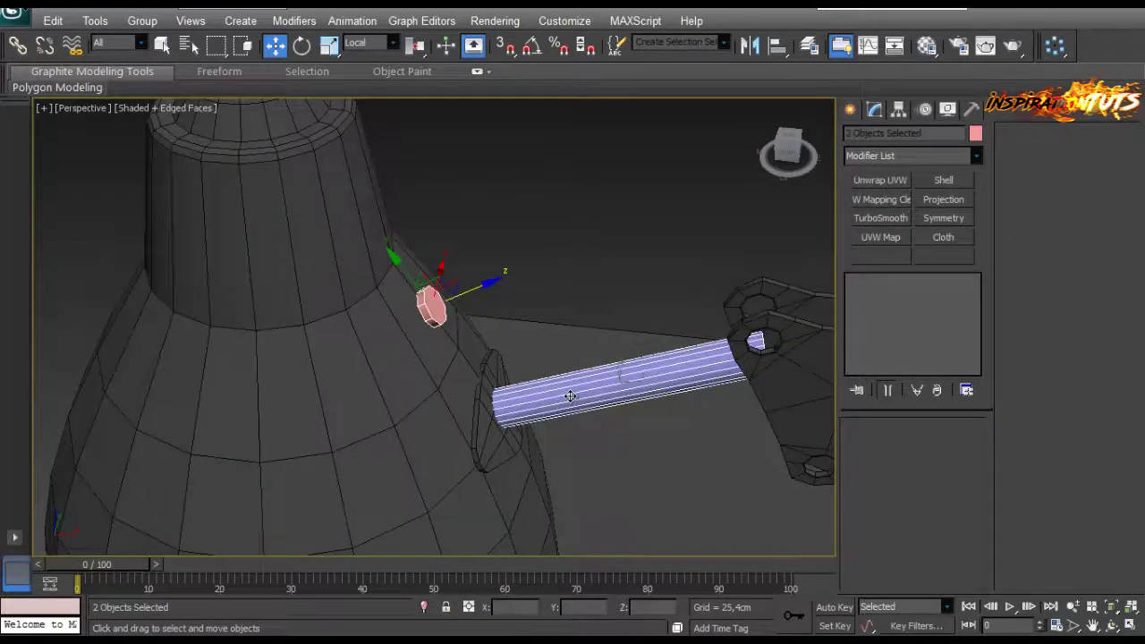
pyautogui.press('m')
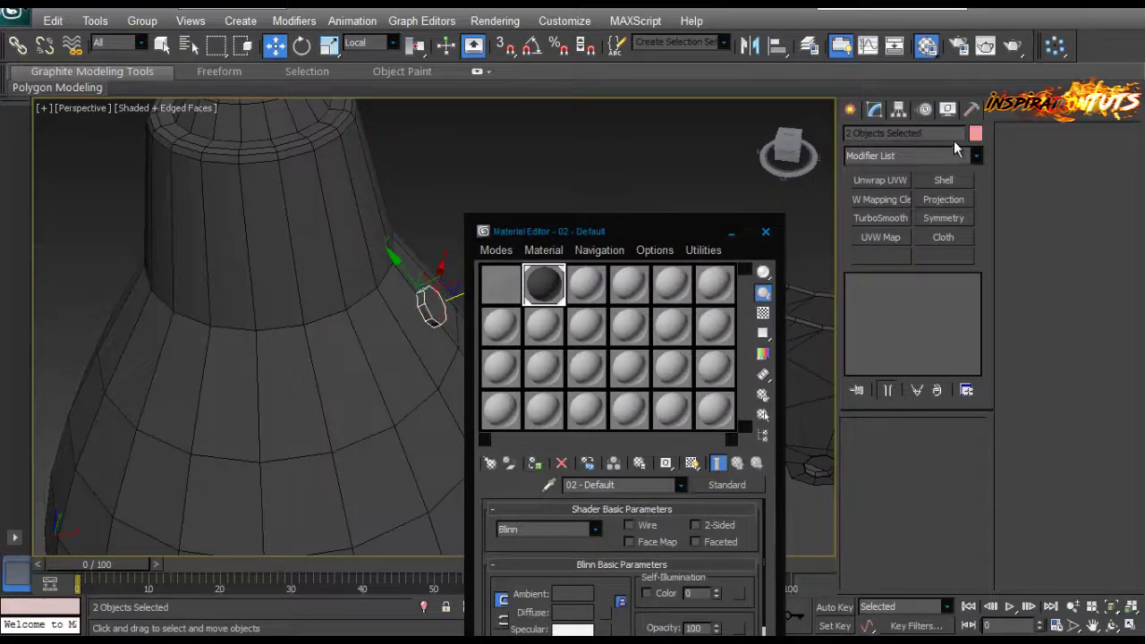
pyautogui.click(975, 133)
pyautogui.click(775, 288)
pyautogui.click(734, 340)
pyautogui.click(726, 186)
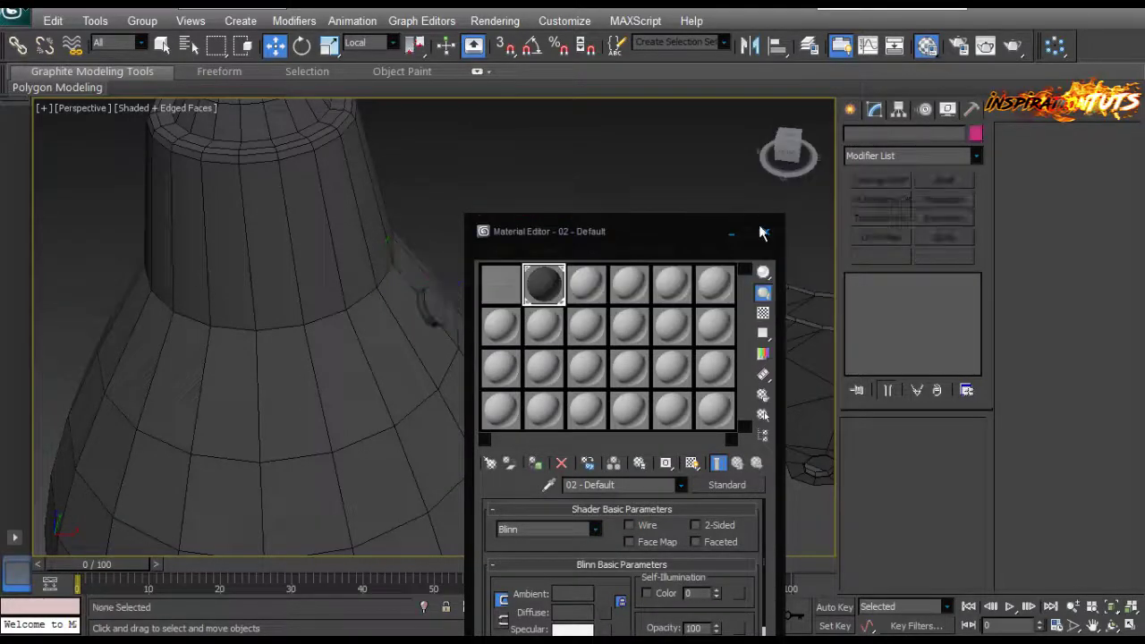
pyautogui.click(762, 233)
# Enlarge the small cylinder on the lampshade to a radius of about 0.568 cm and a height of about 0.282 cm.
pyautogui.scroll(-5, 577, 232)
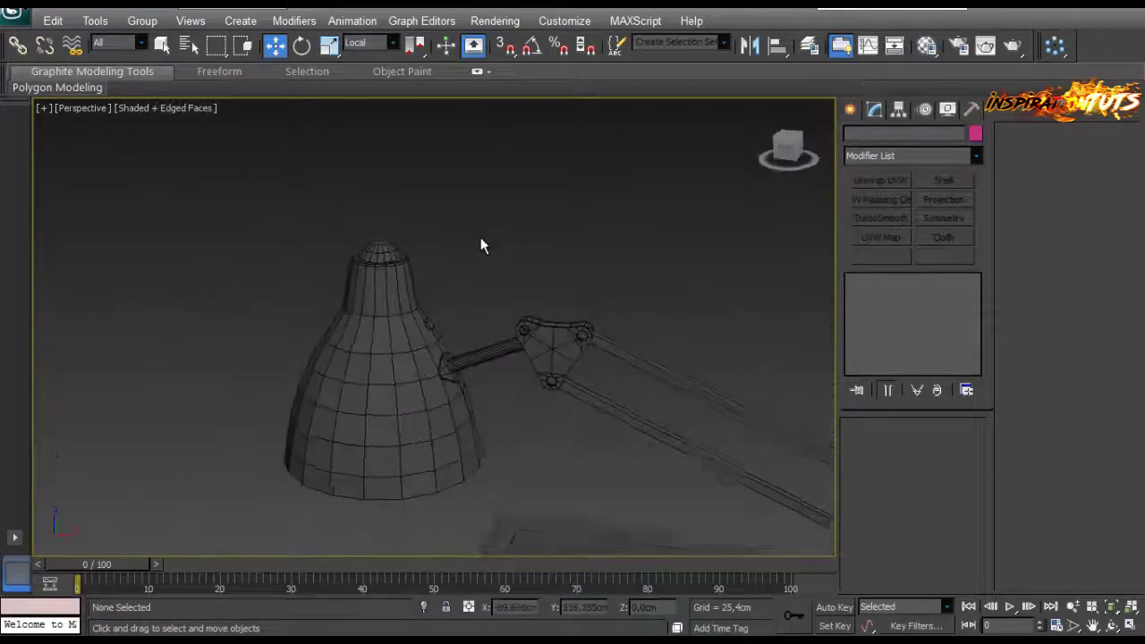
pyautogui.scroll(3, 429, 323)
pyautogui.click(429, 320)
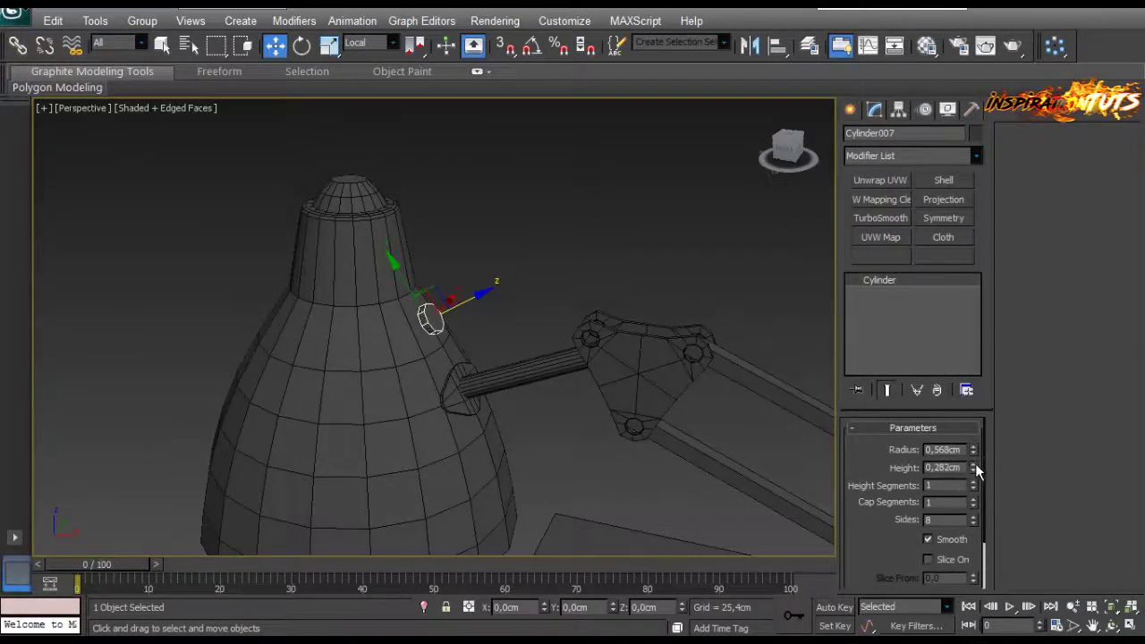
pyautogui.moveTo(975, 466); pyautogui.dragTo(975, 469)
pyautogui.keyDown('alt'); pyautogui.moveTo(493, 355); pyautogui.dragTo(503, 282, button='middle'); pyautogui.keyUp('alt')
pyautogui.click(524, 242)
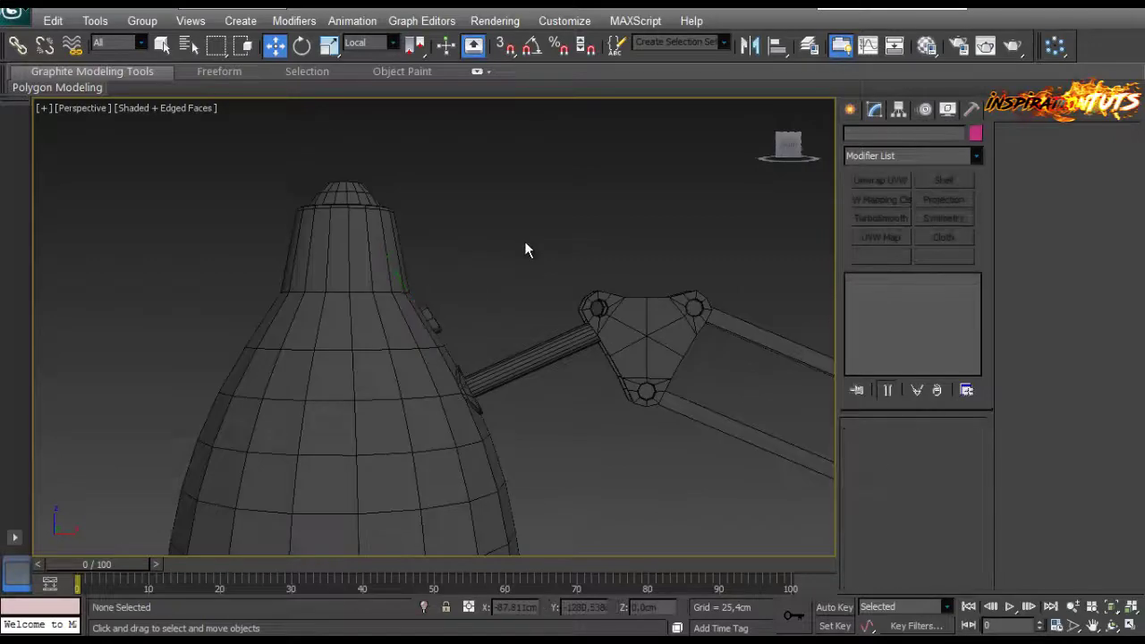
# Examine the elbow plate that joins the lamp's upper and lower arm sections.
pyautogui.scroll(-8, 524, 246)
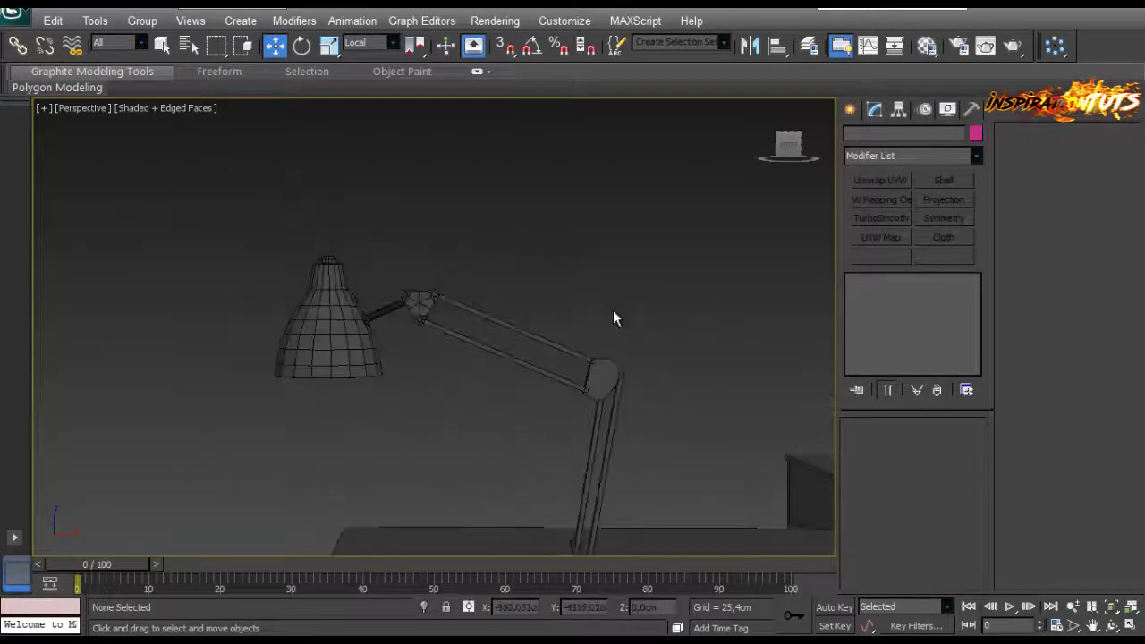
pyautogui.scroll(-2, 564, 248)
pyautogui.scroll(6, 501, 278)
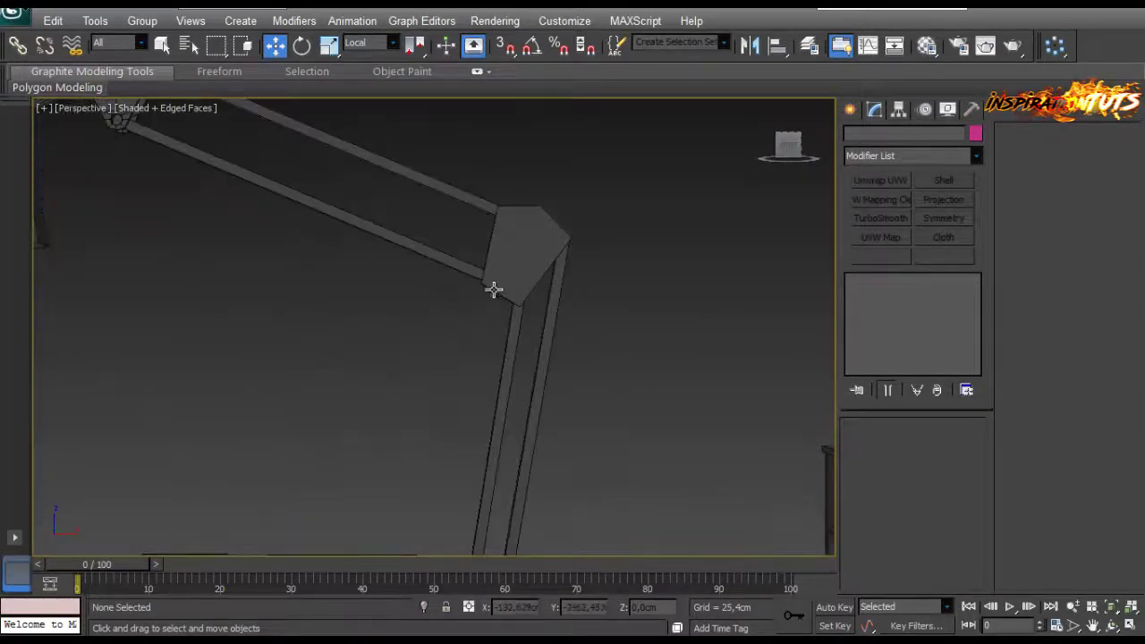
pyautogui.moveTo(494, 289); pyautogui.dragTo(462, 312, button='middle')
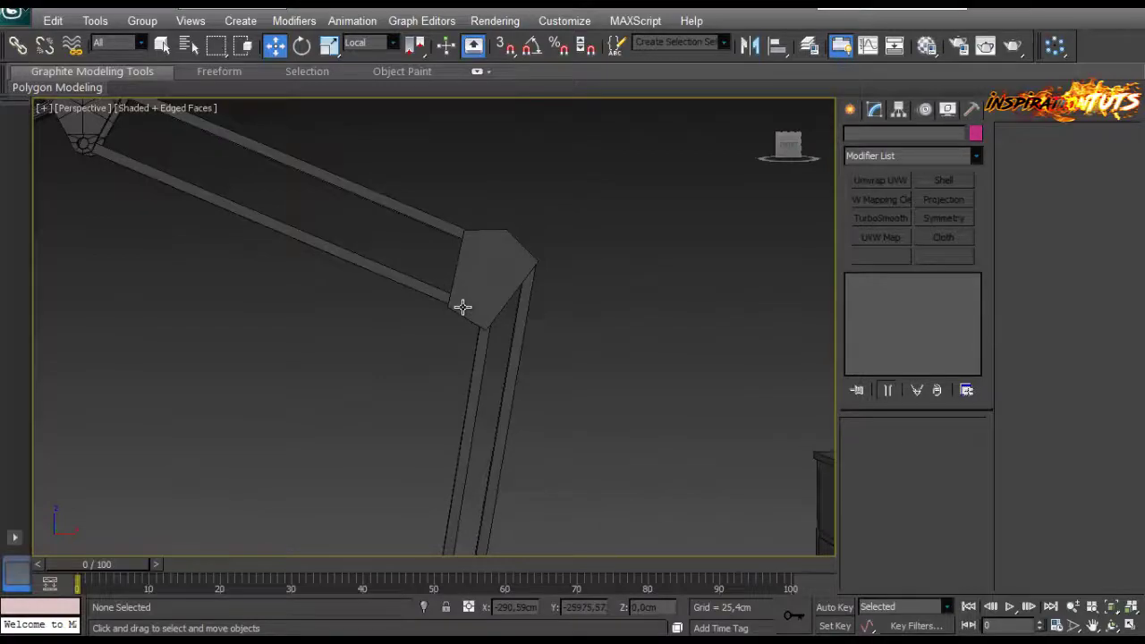